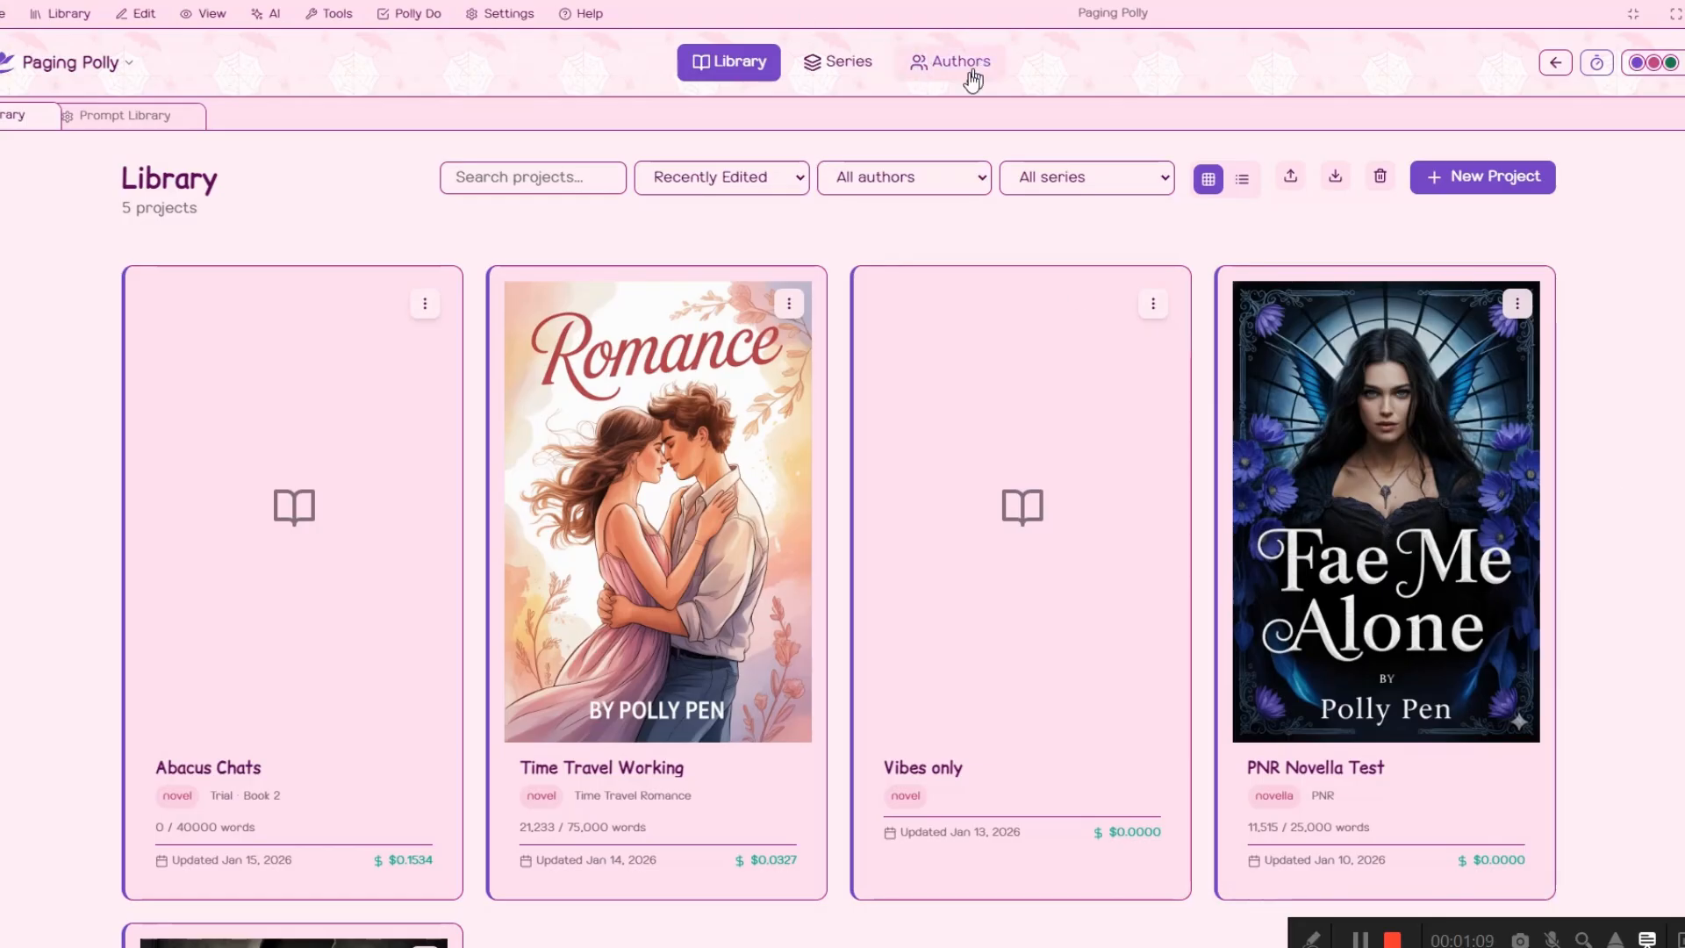
Open the License settings page and start adding a license
left_click(486, 19)
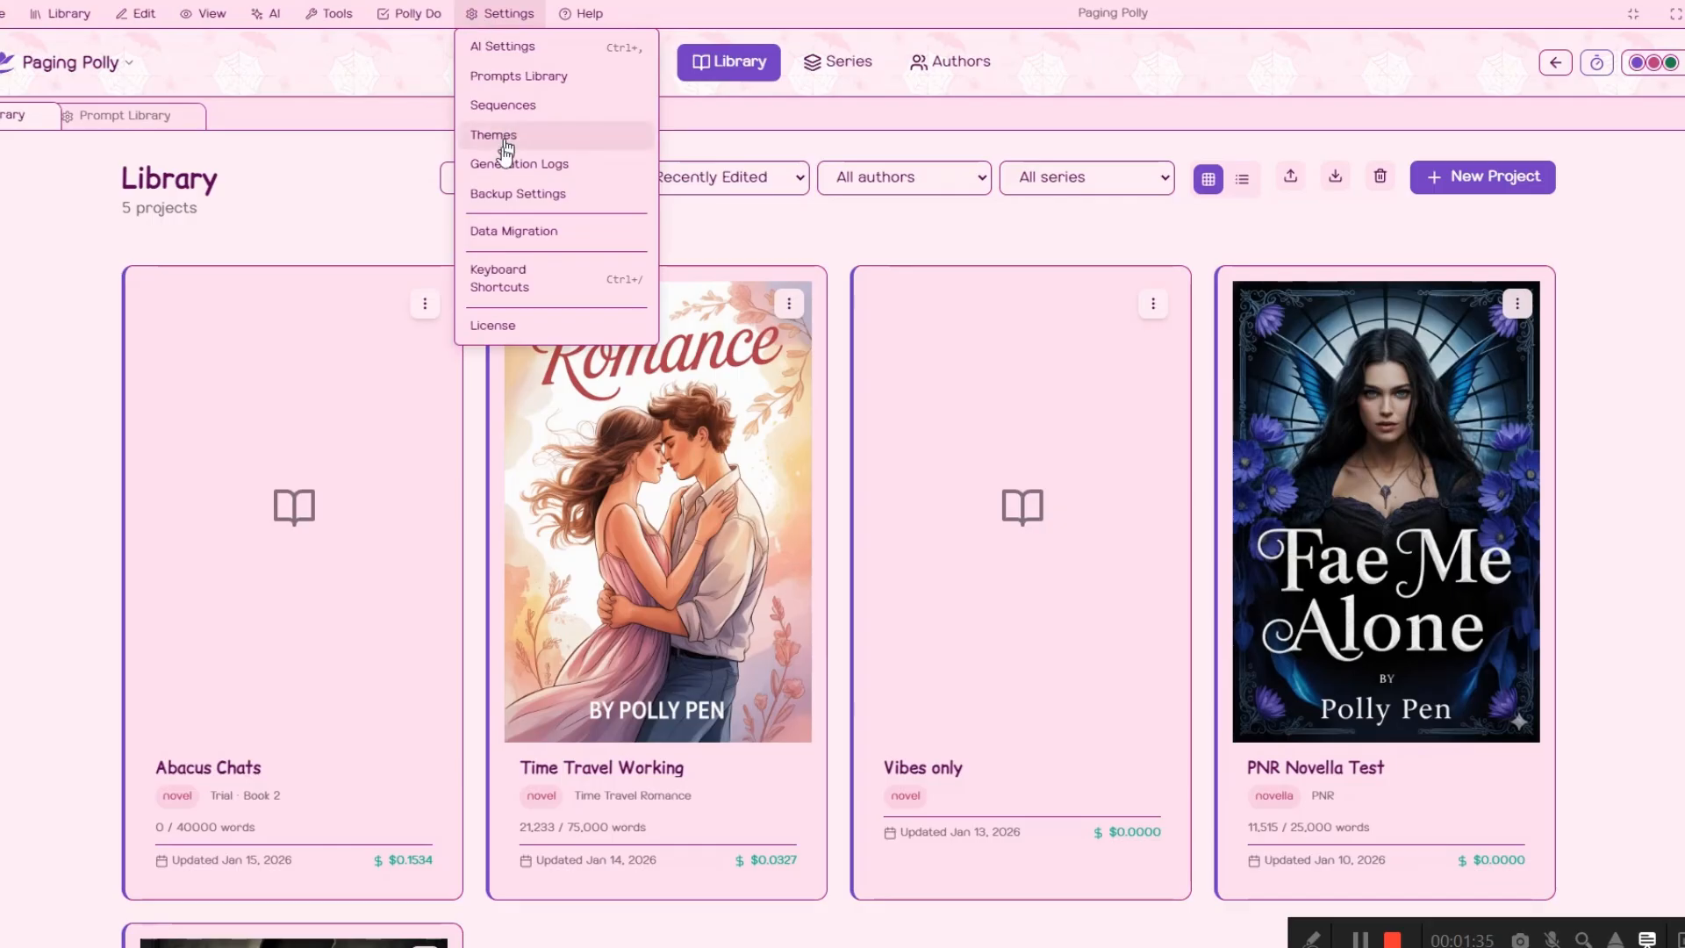
left_click(492, 324)
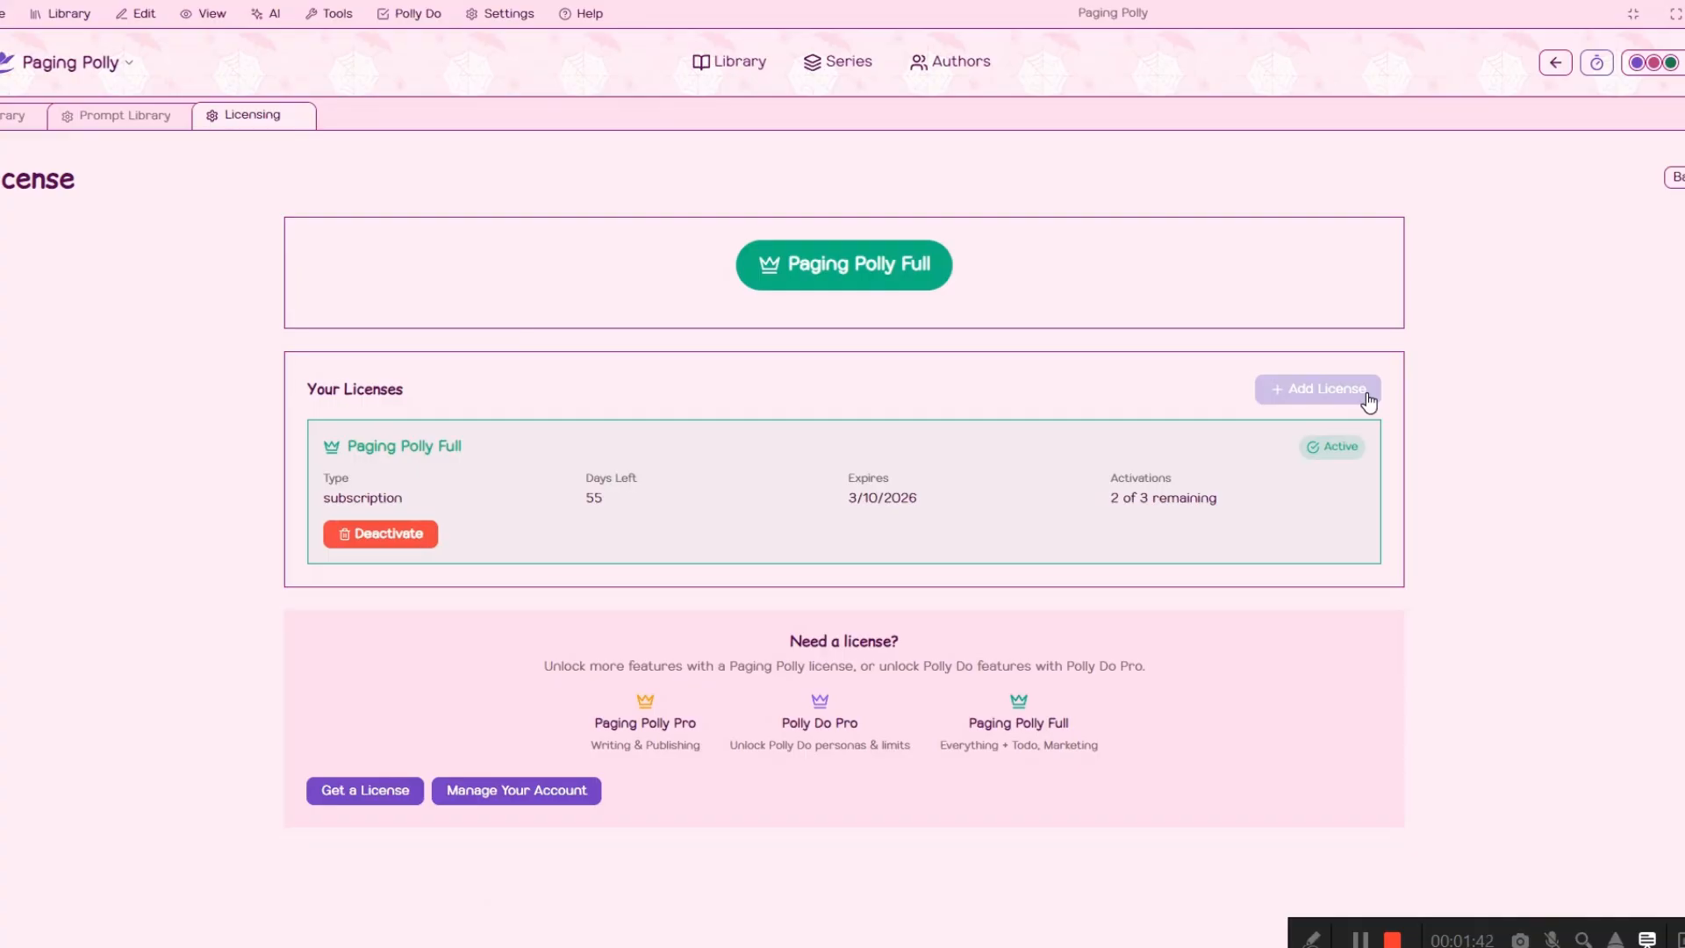
left_click(1369, 401)
Examine the purchase receipt screenshot for the license key's location, put it aside and place the cursor in the License Key field
mouse_move(105, 944)
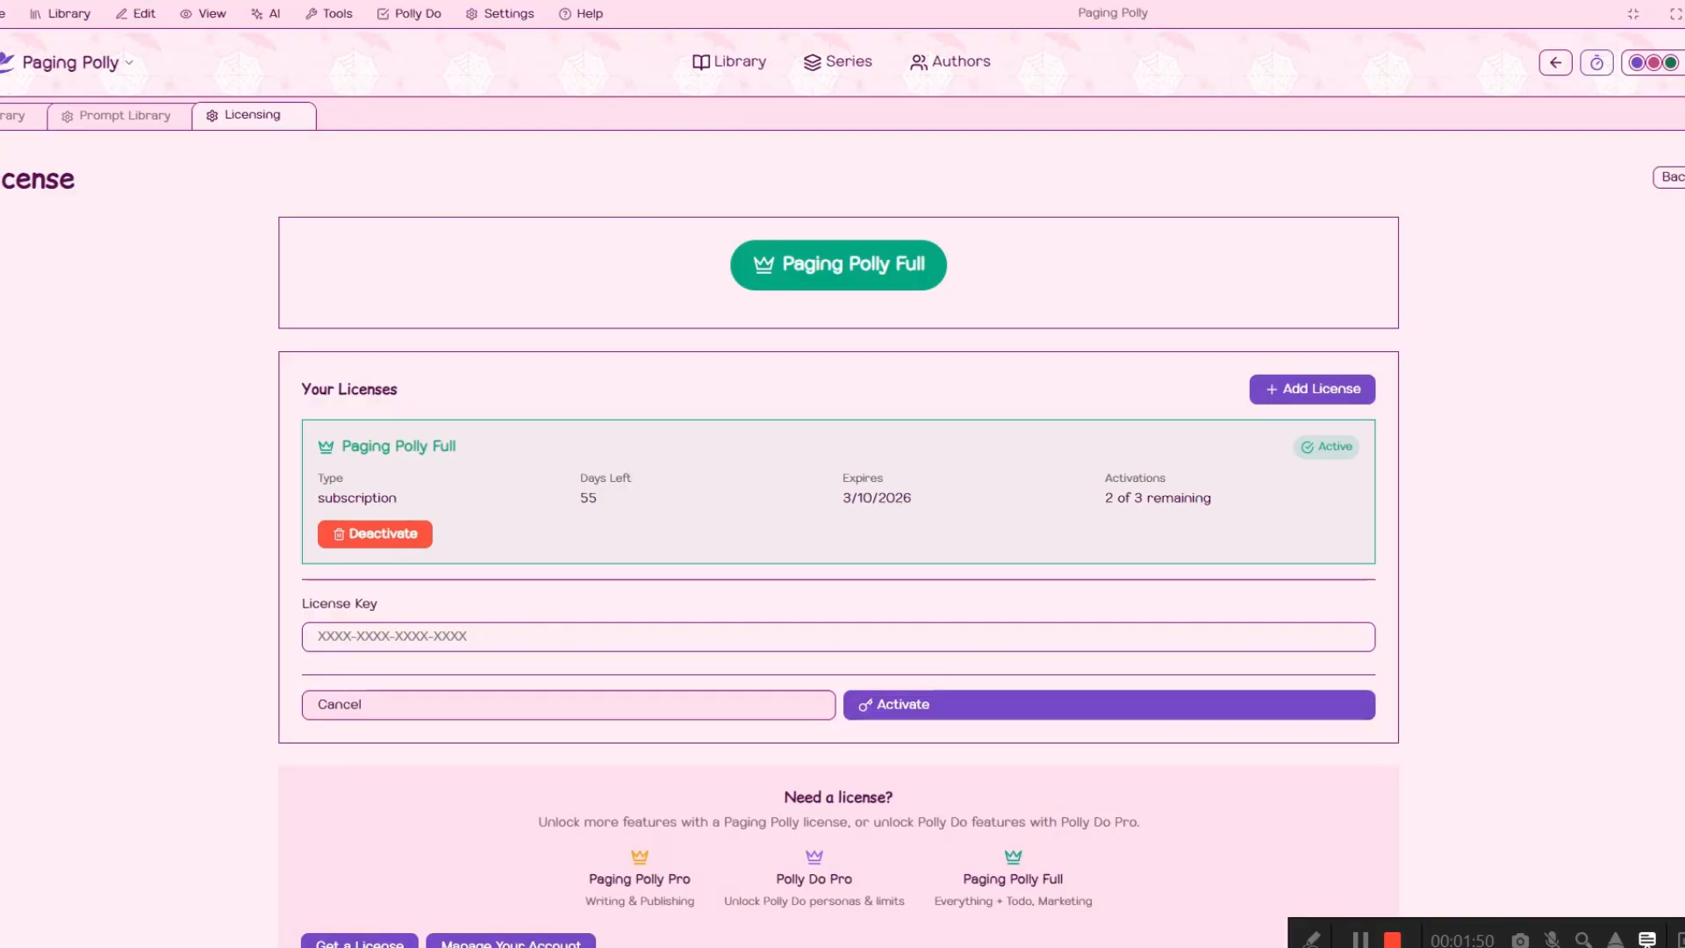
left_click_drag(1684, 272, 911, 153)
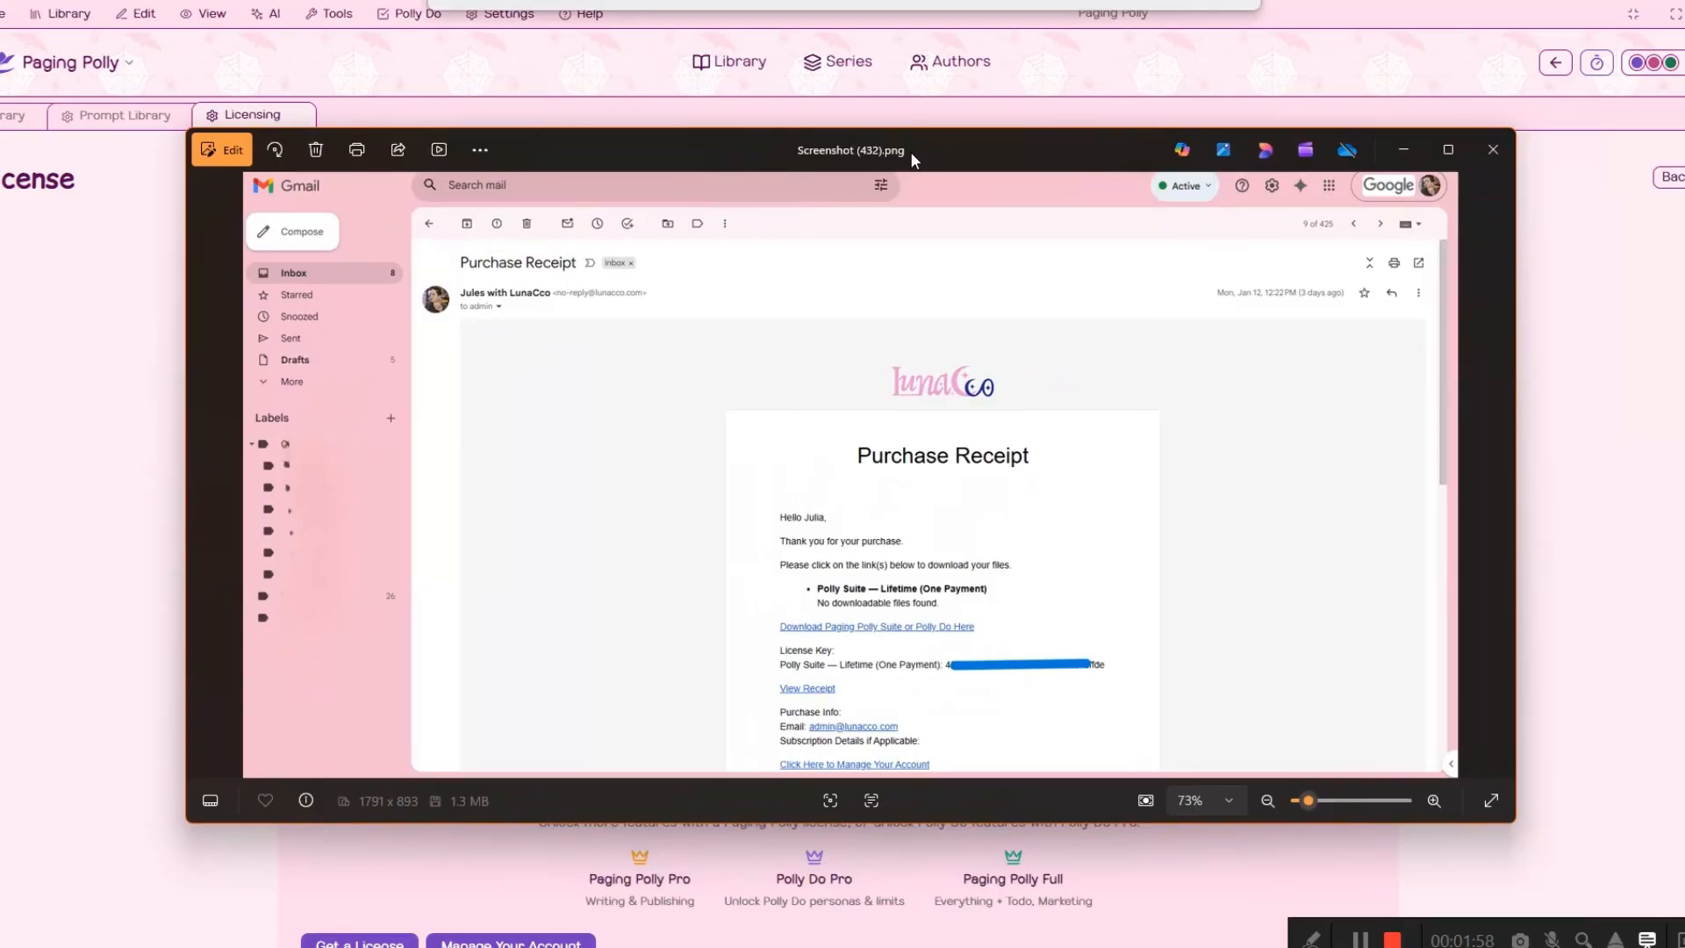
left_click_drag(909, 151, 909, 151)
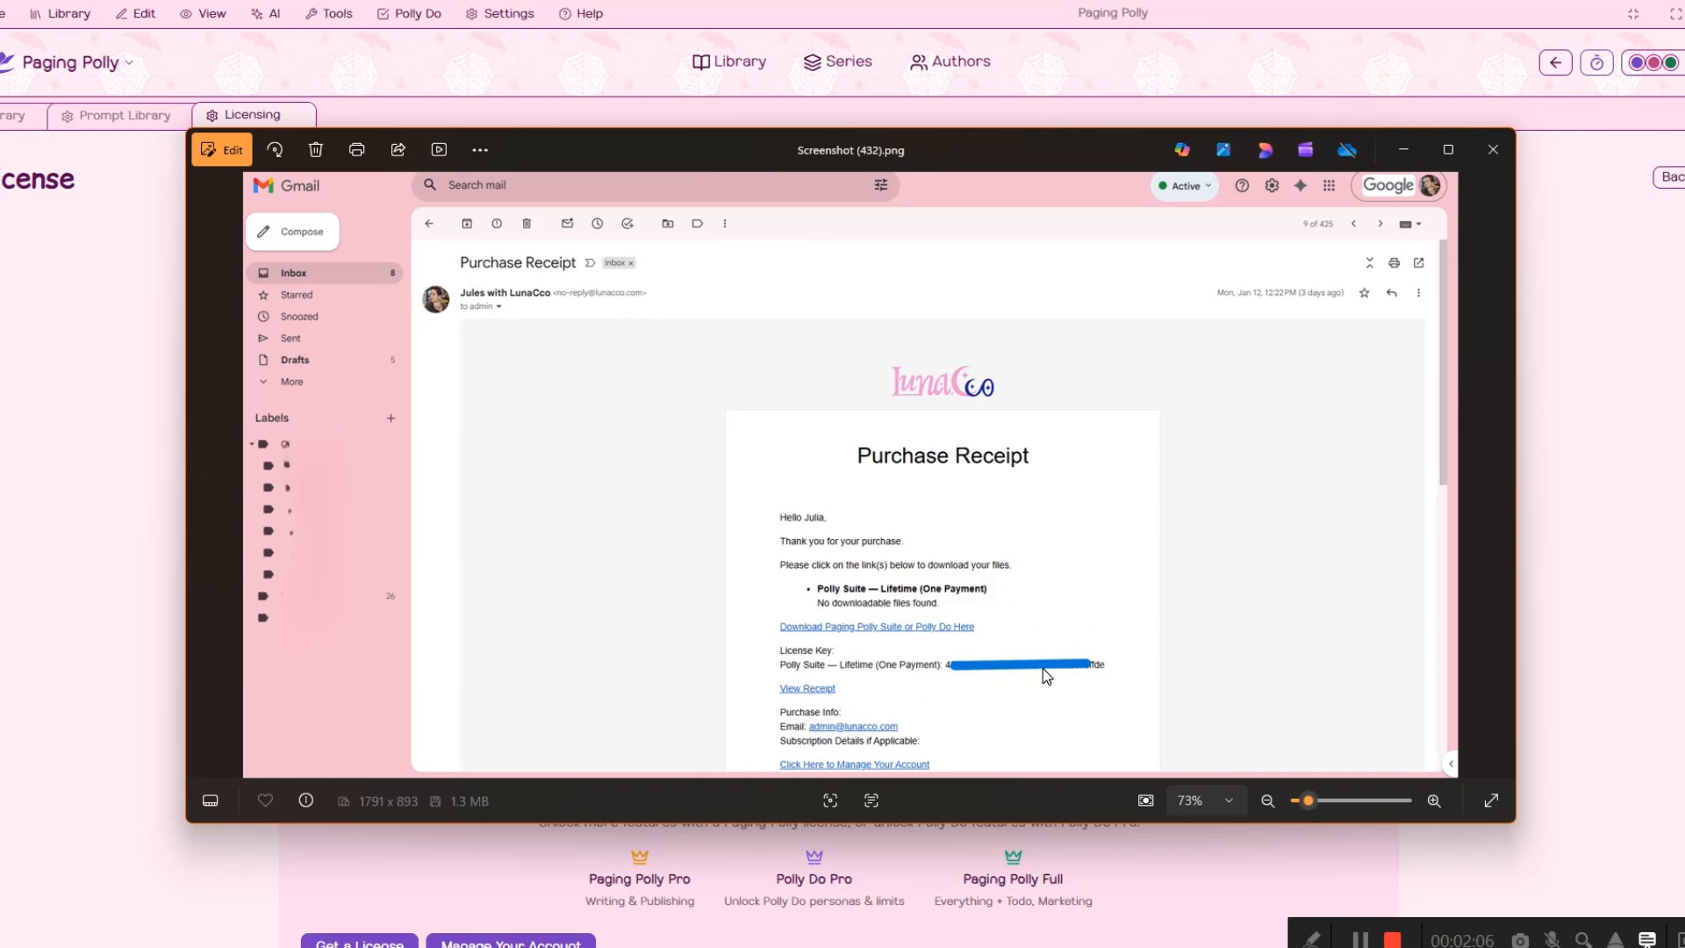
left_click_drag(893, 153, 1684, 219)
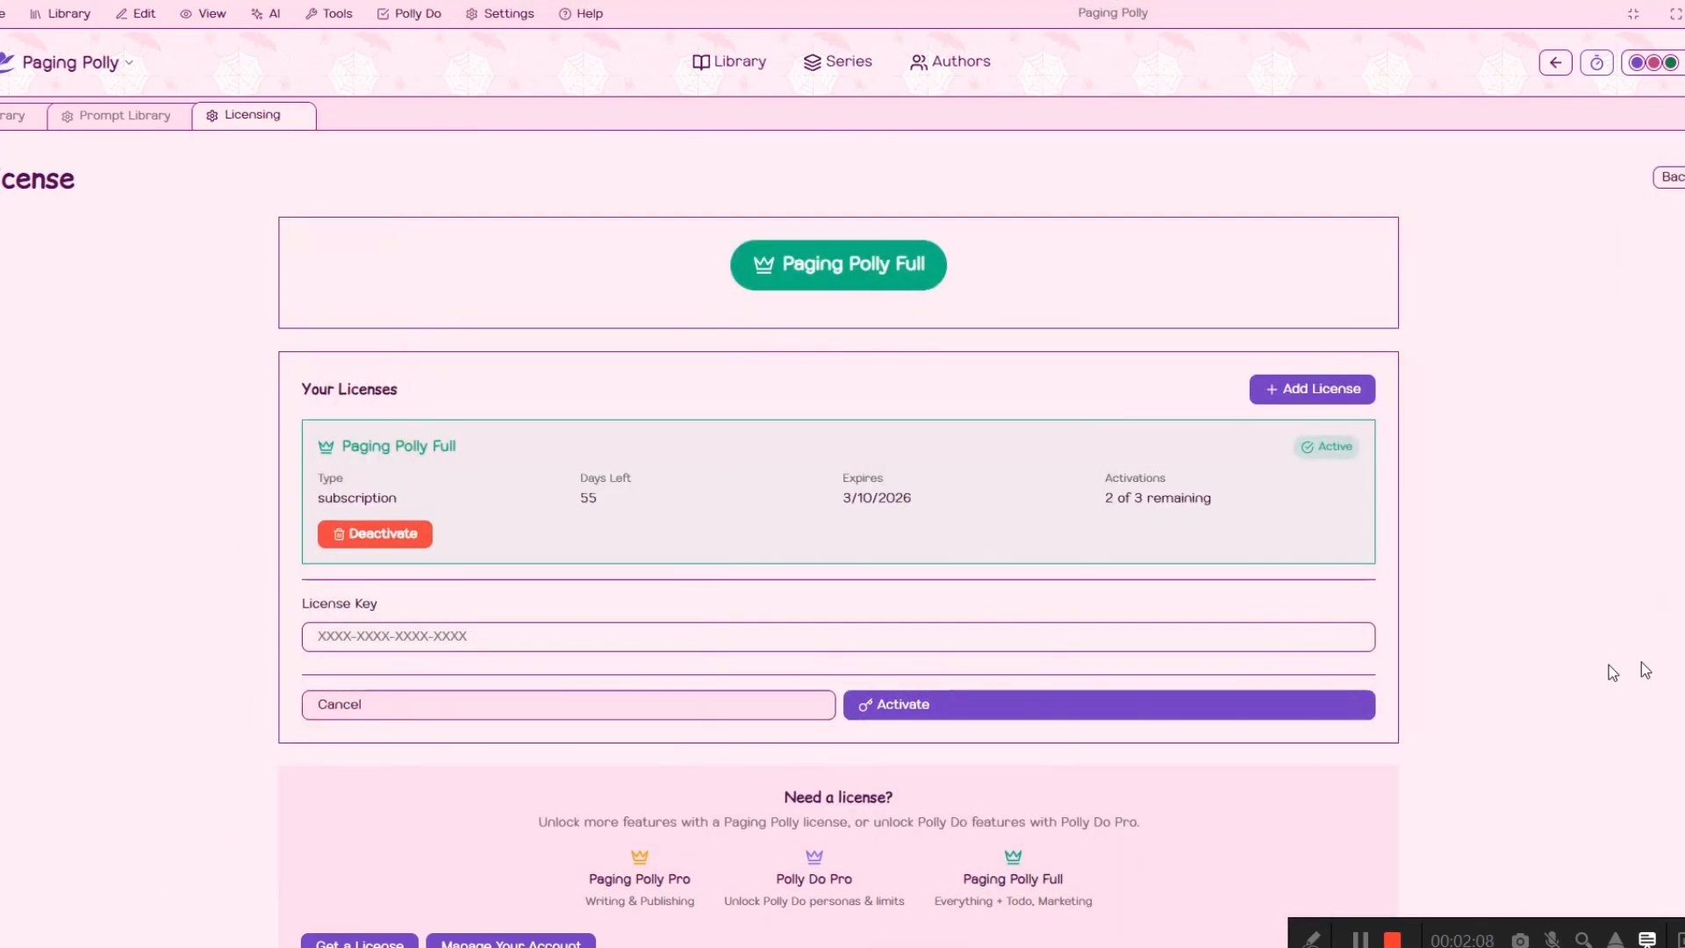
left_click(1124, 640)
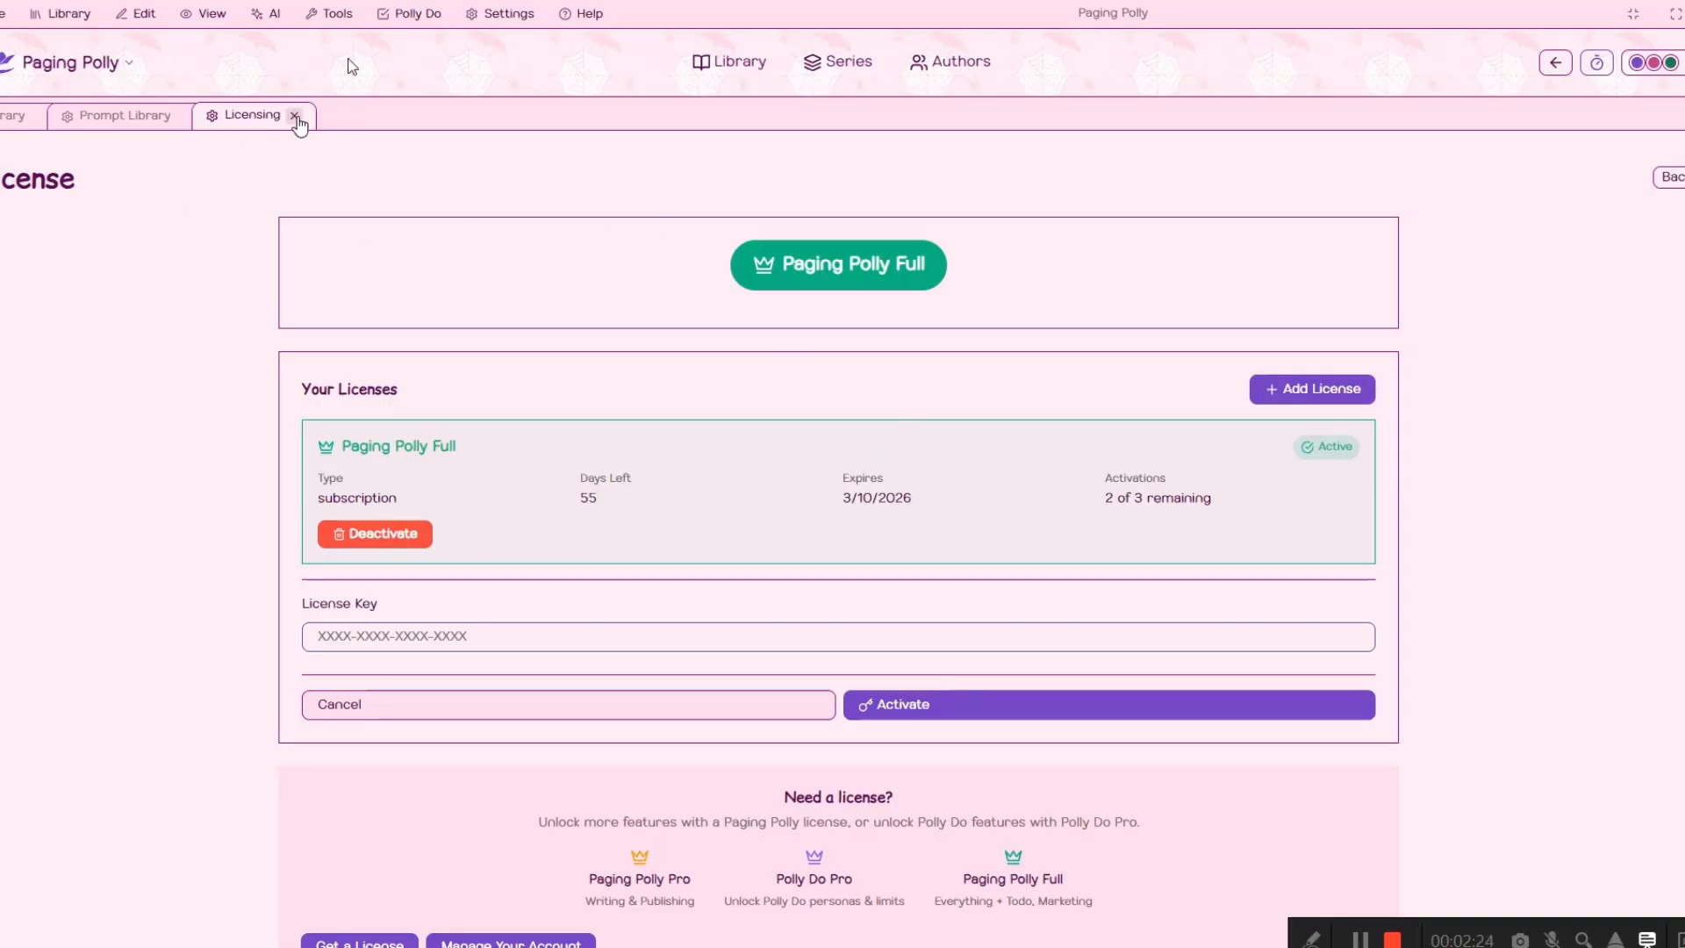
Open the AI Settings page and activate the Update API Key field for OpenRouter
mouse_move(504, 15)
left_click(498, 64)
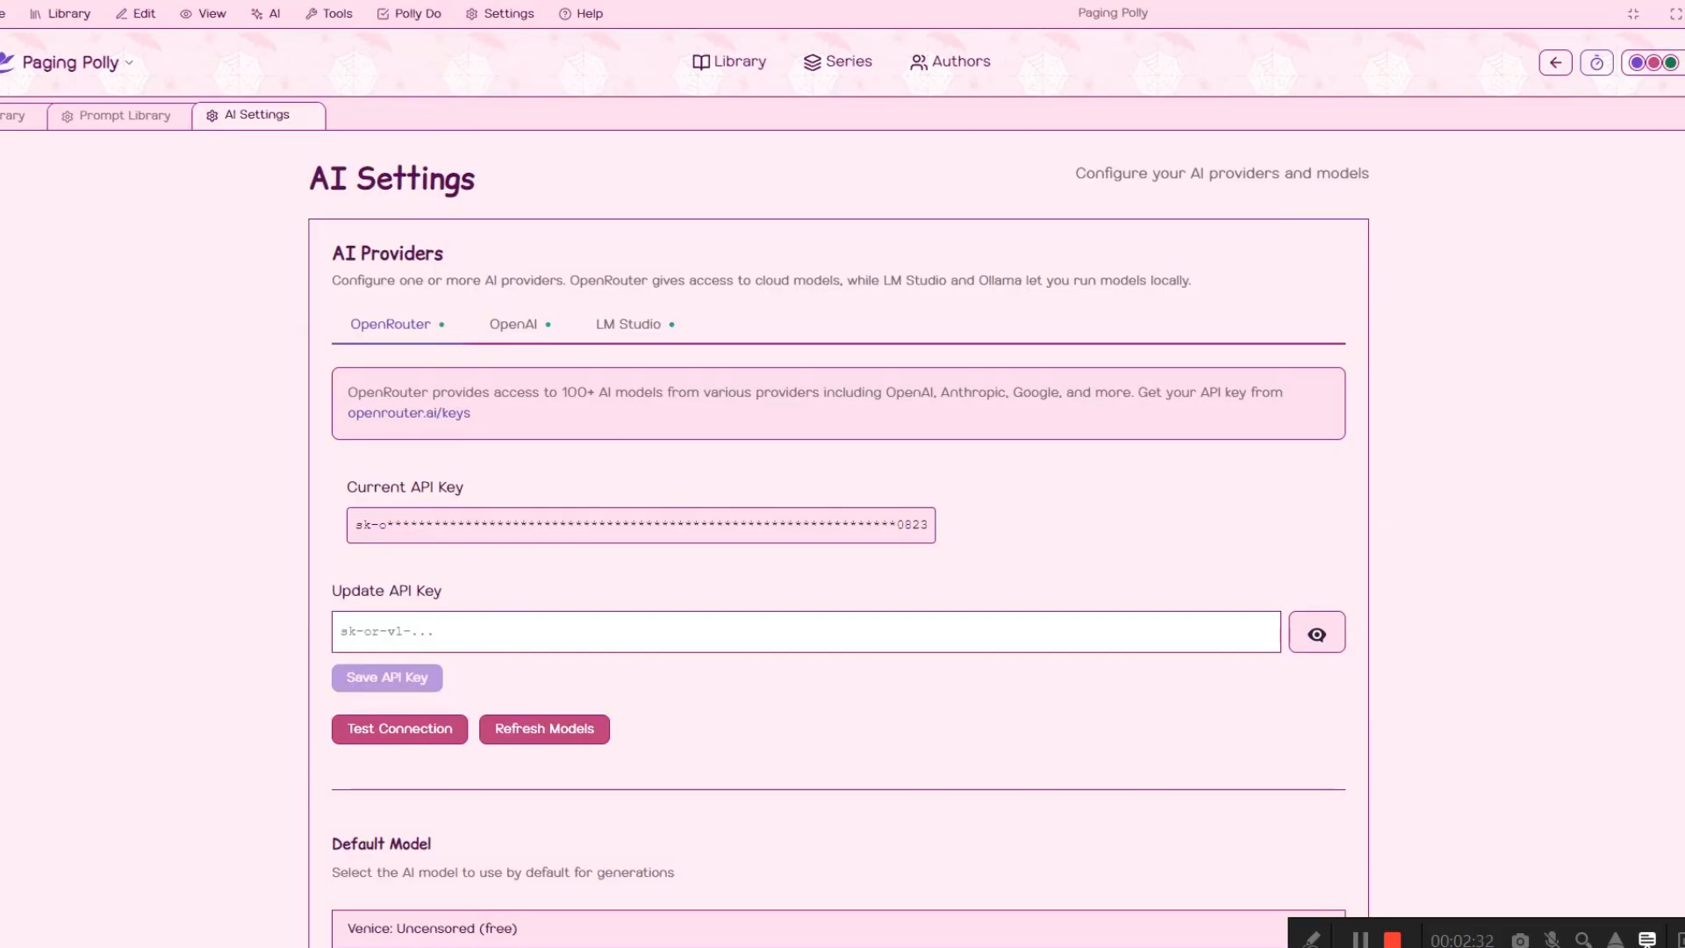
left_click(491, 637)
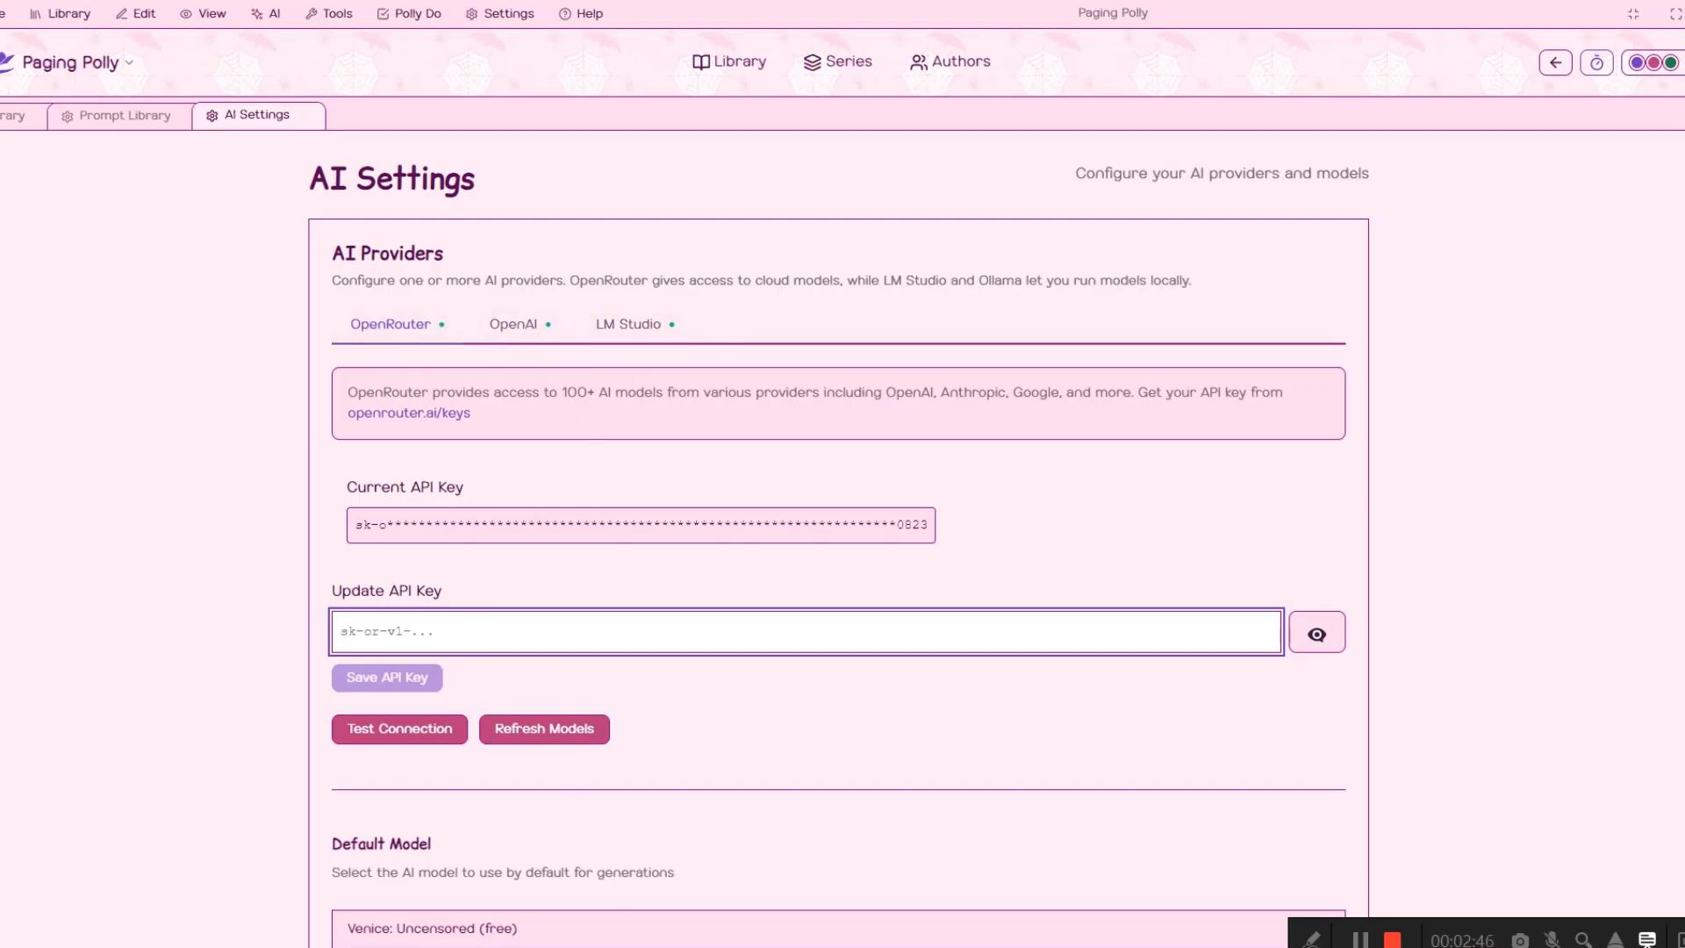
Switch to the OpenRouter site in Opera and open the account's Credits page
mouse_move(143, 946)
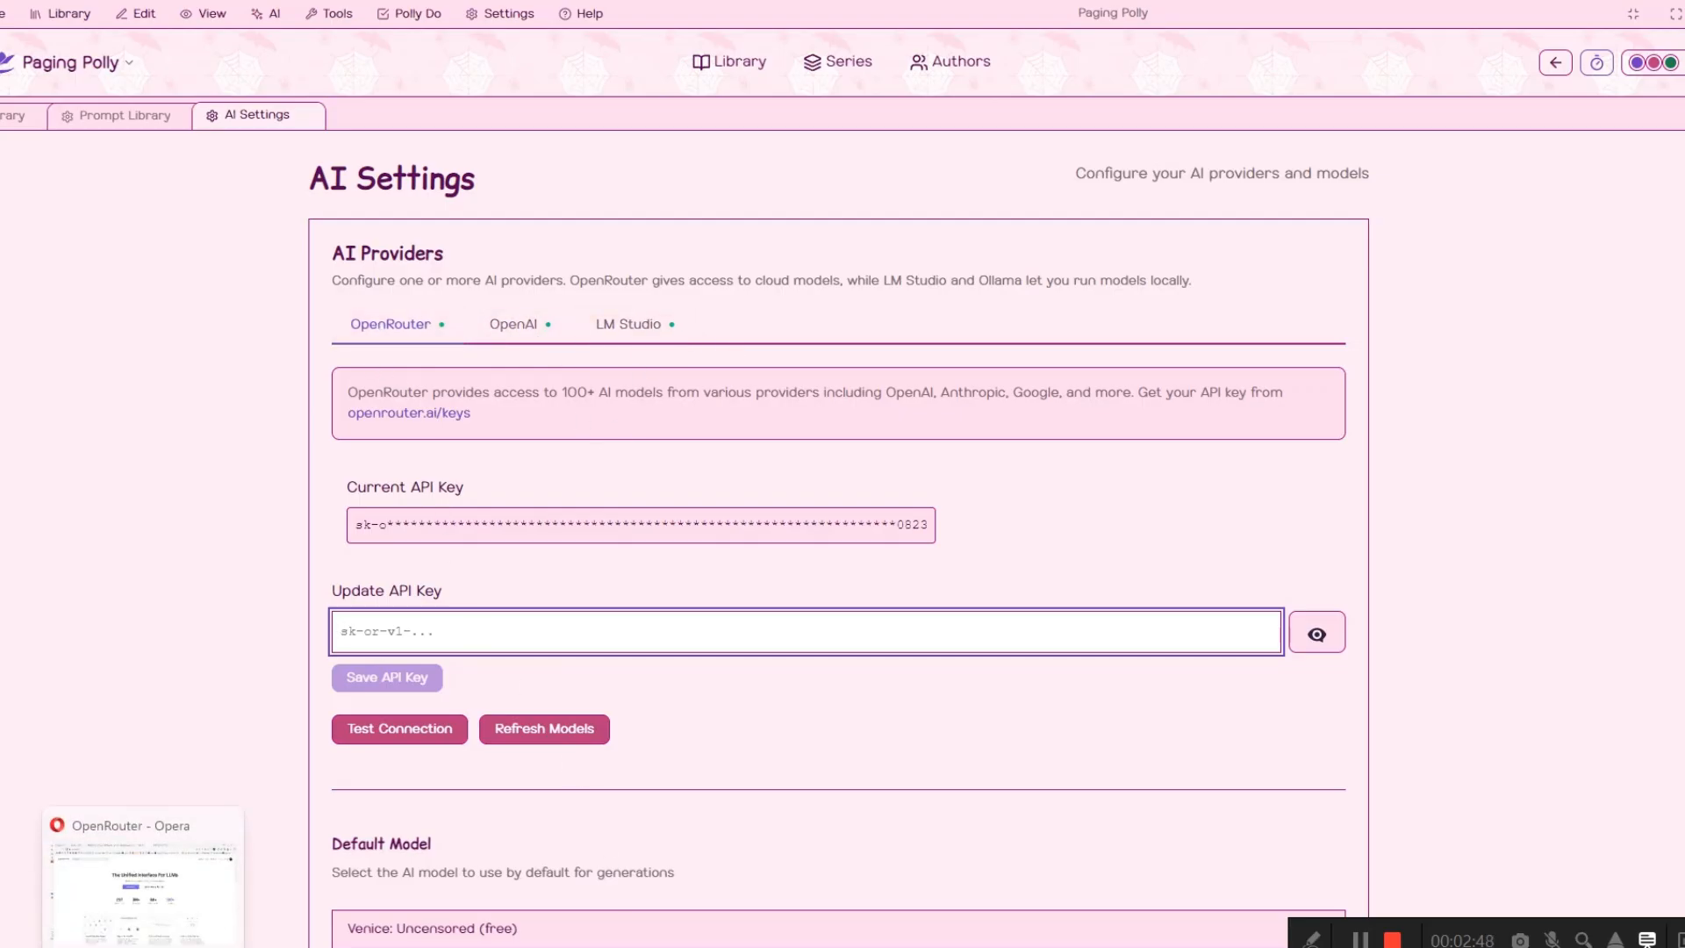
left_click(143, 946)
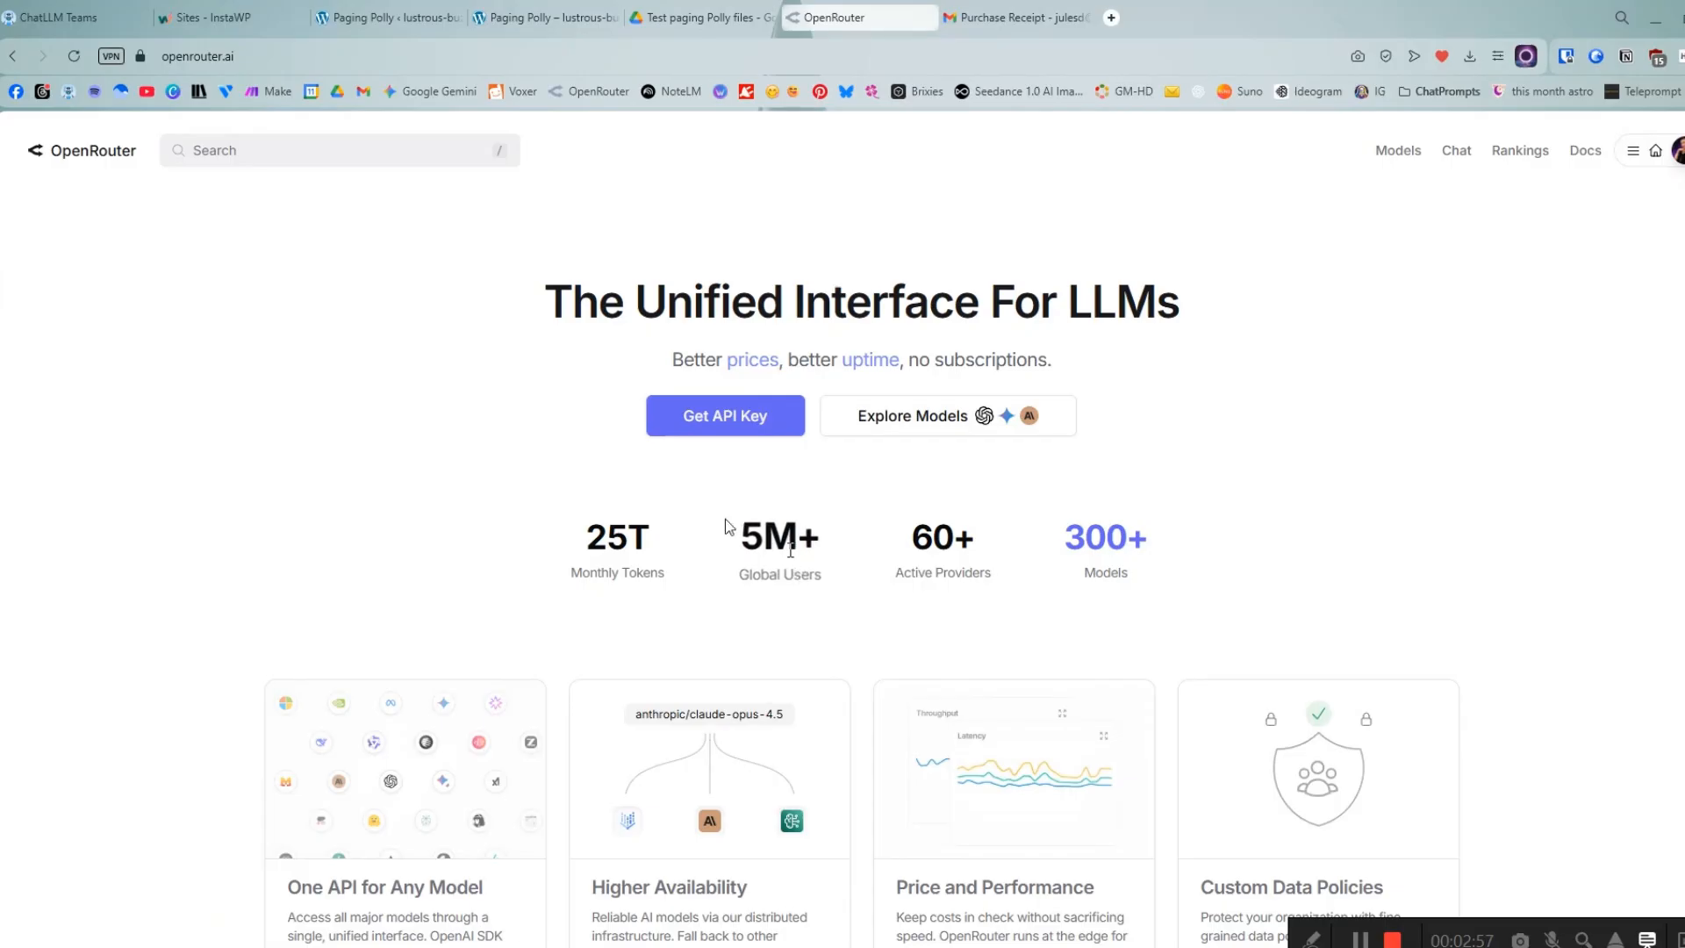
left_click(1678, 166)
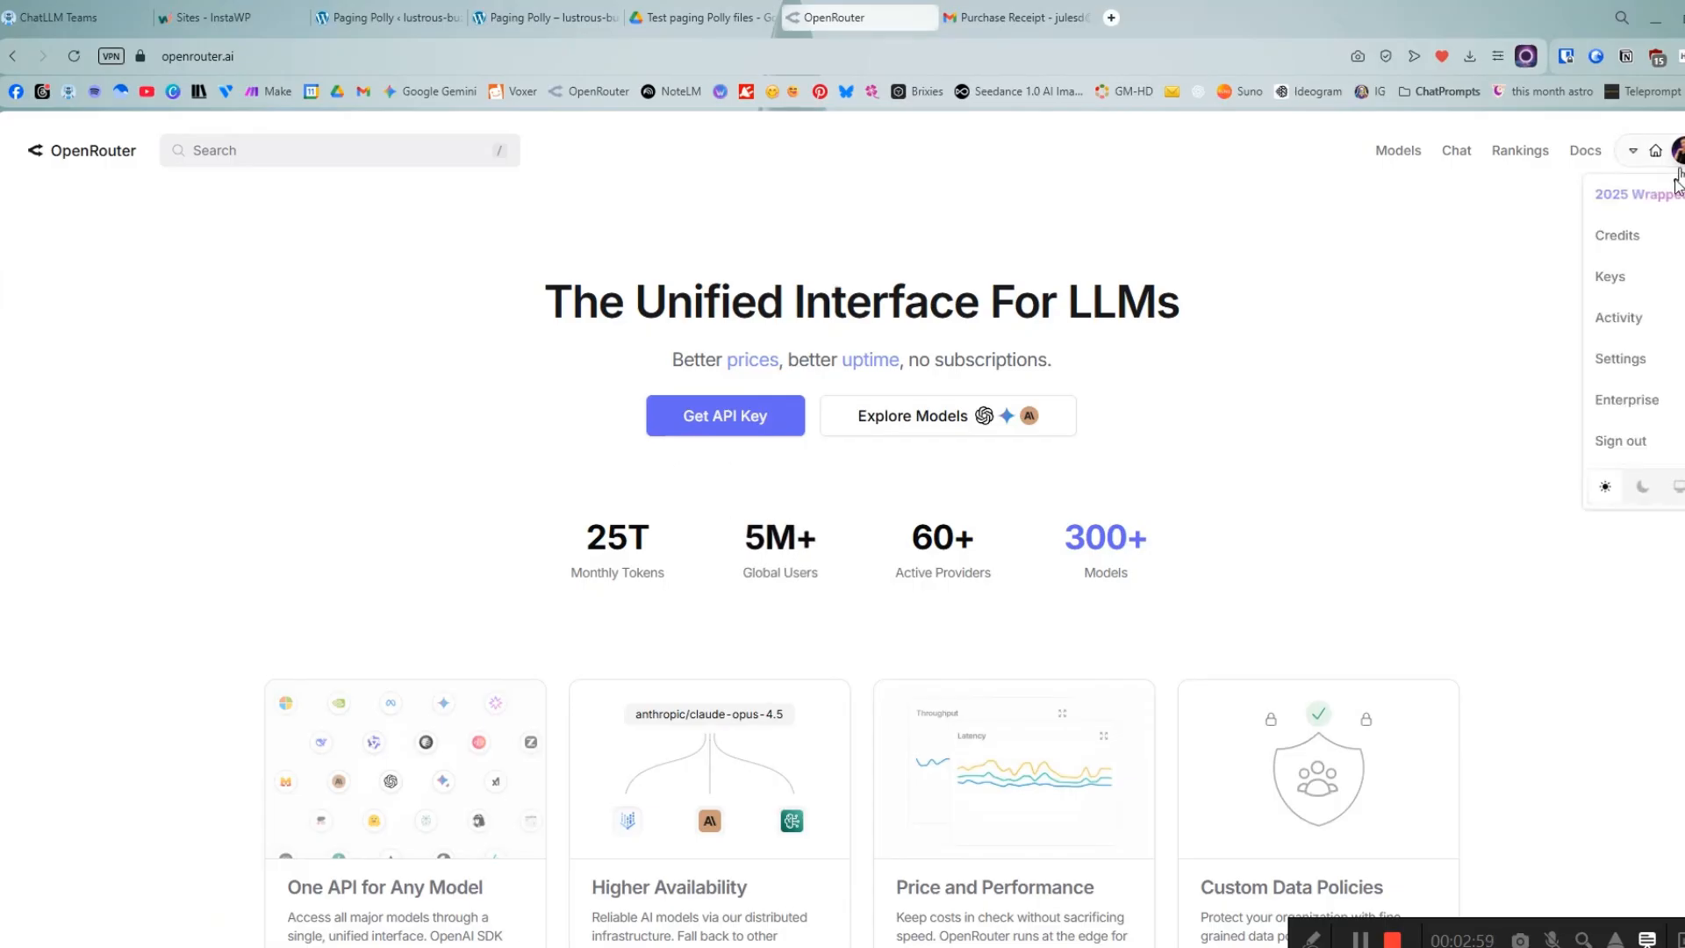
left_click(1655, 234)
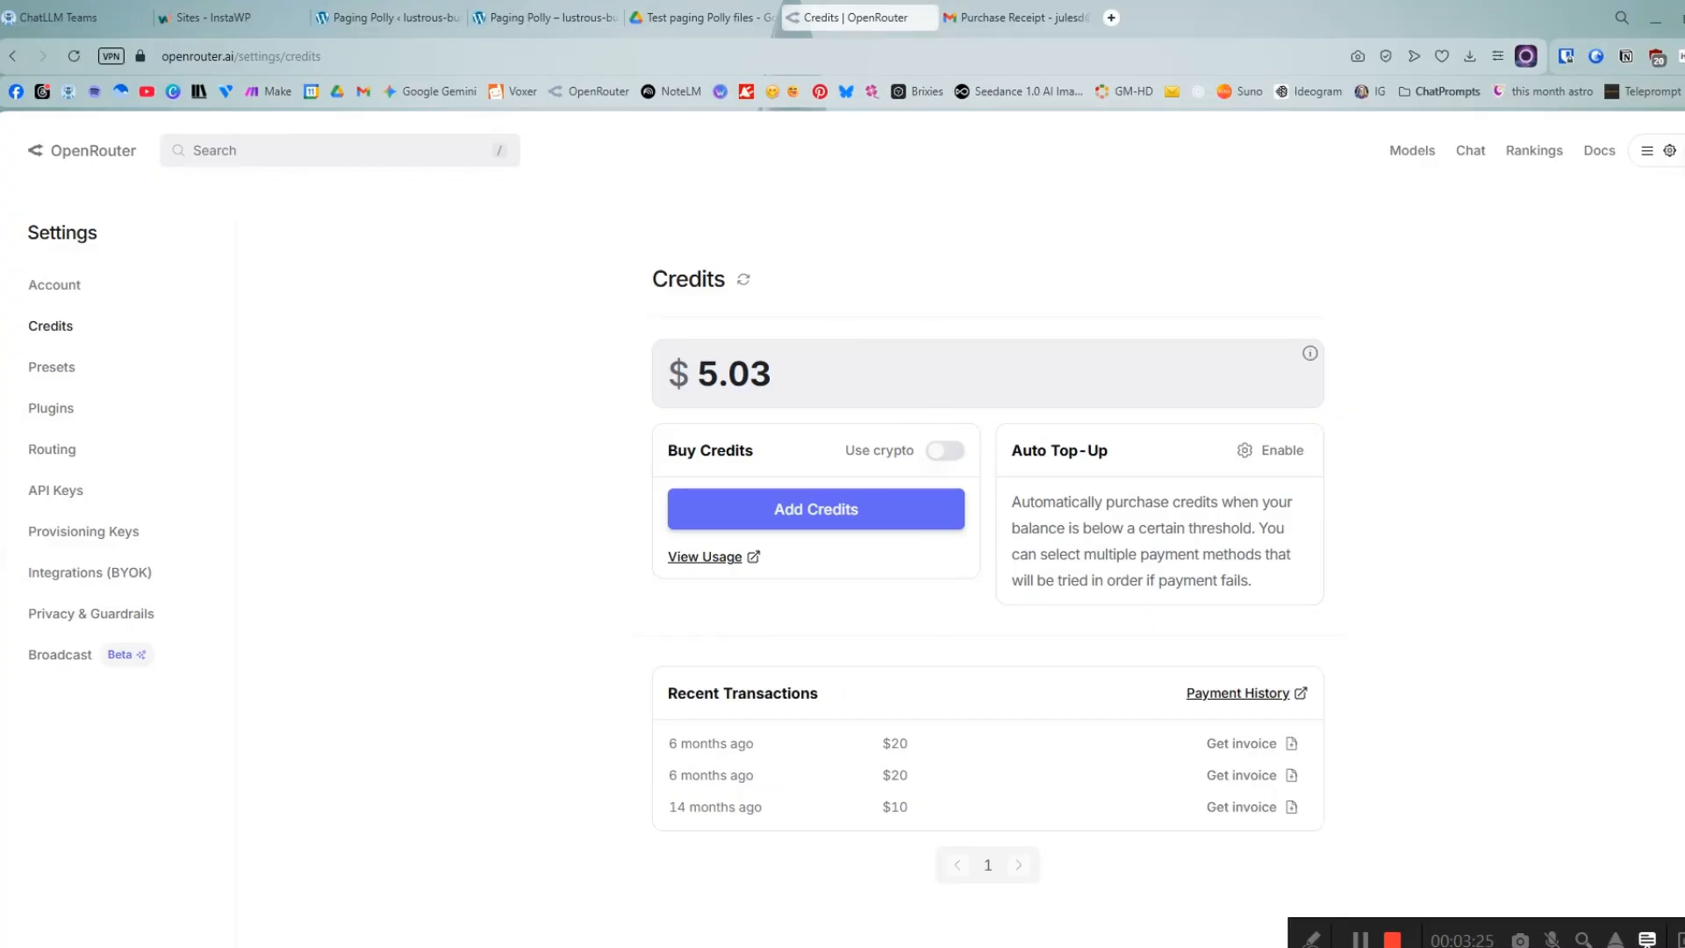
Open the OpenRouter API keys page and start a new key named "Paging Polly"
left_click(1650, 150)
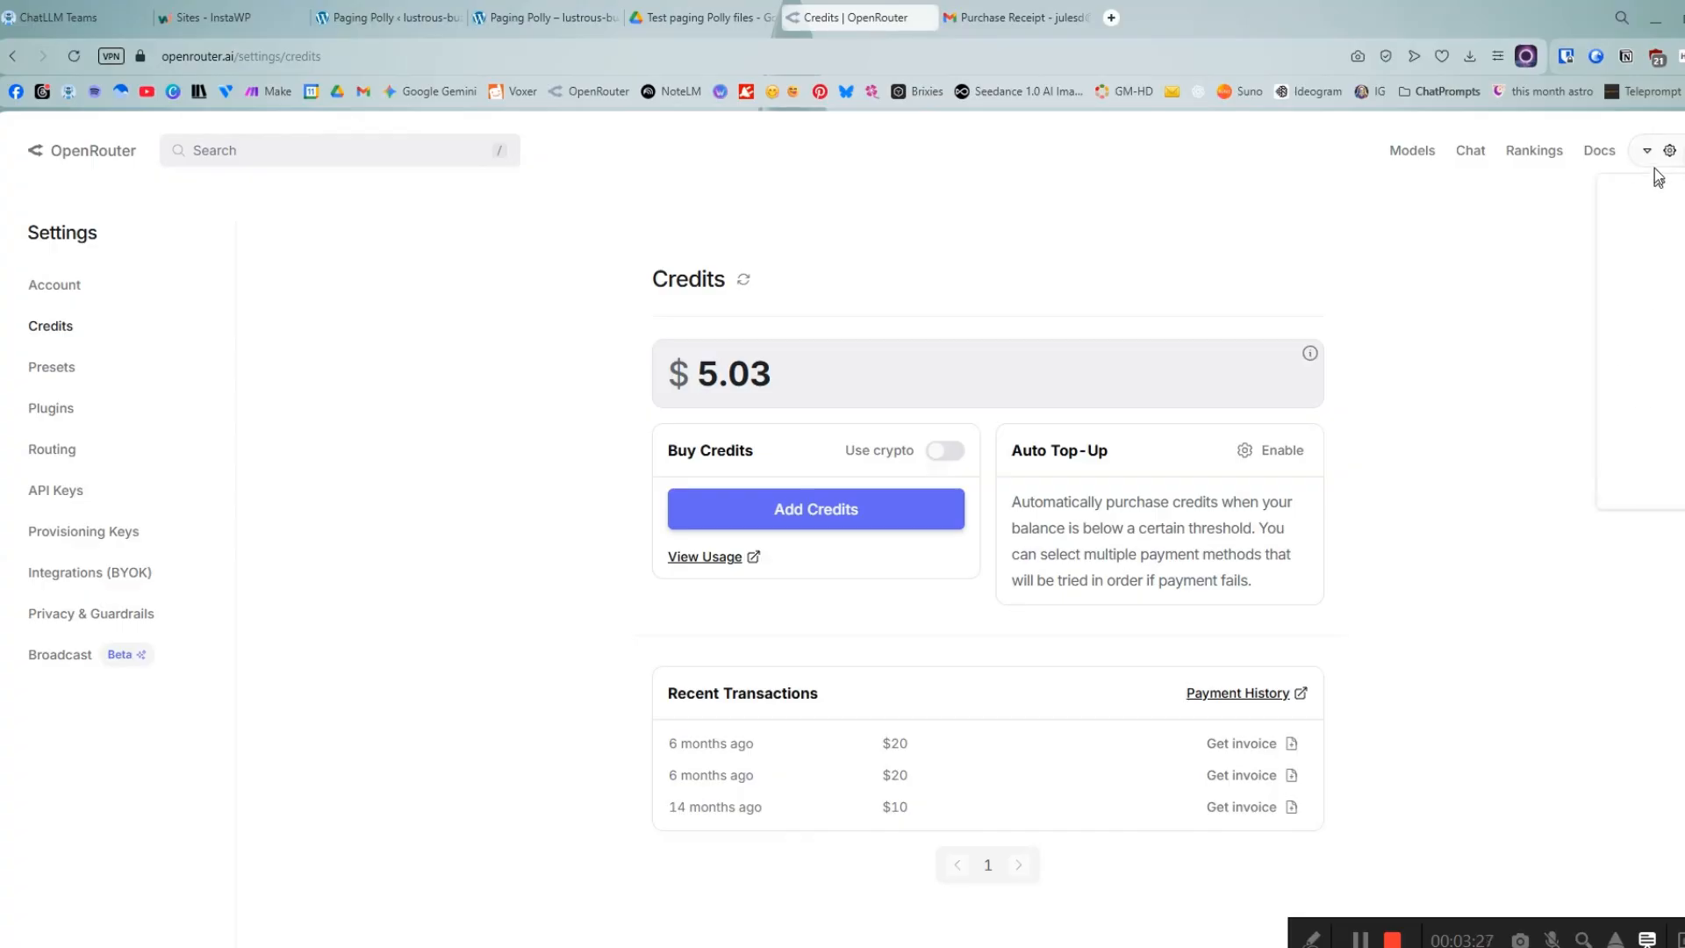
left_click(1632, 283)
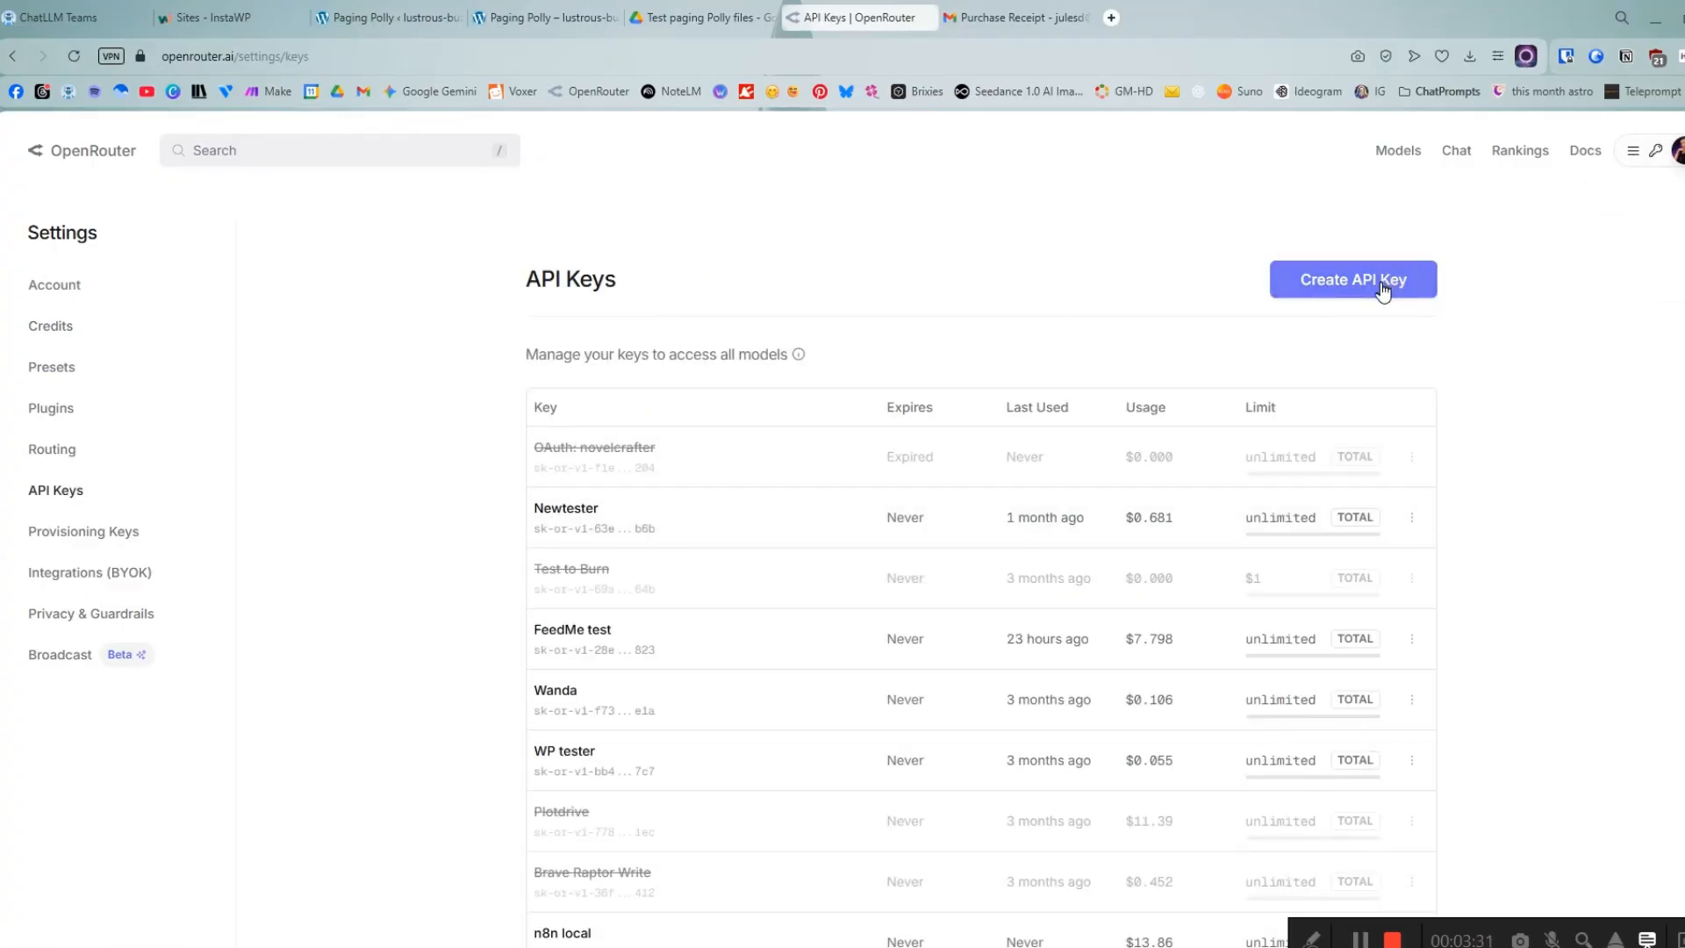
left_click(1381, 283)
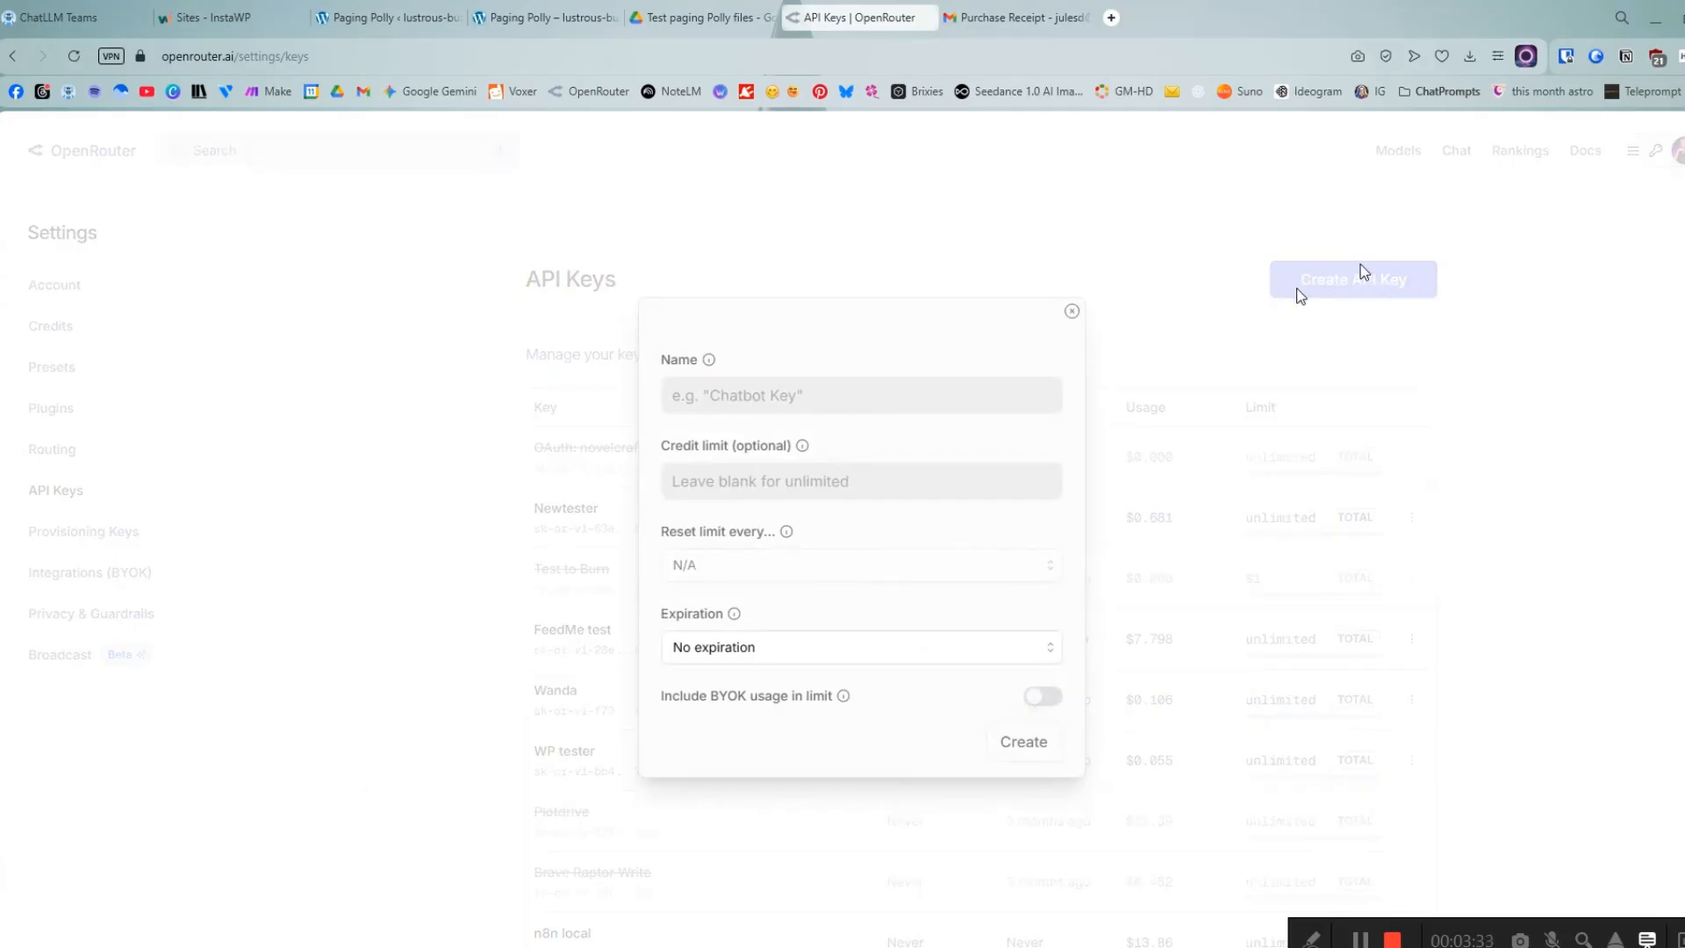
left_click(737, 396)
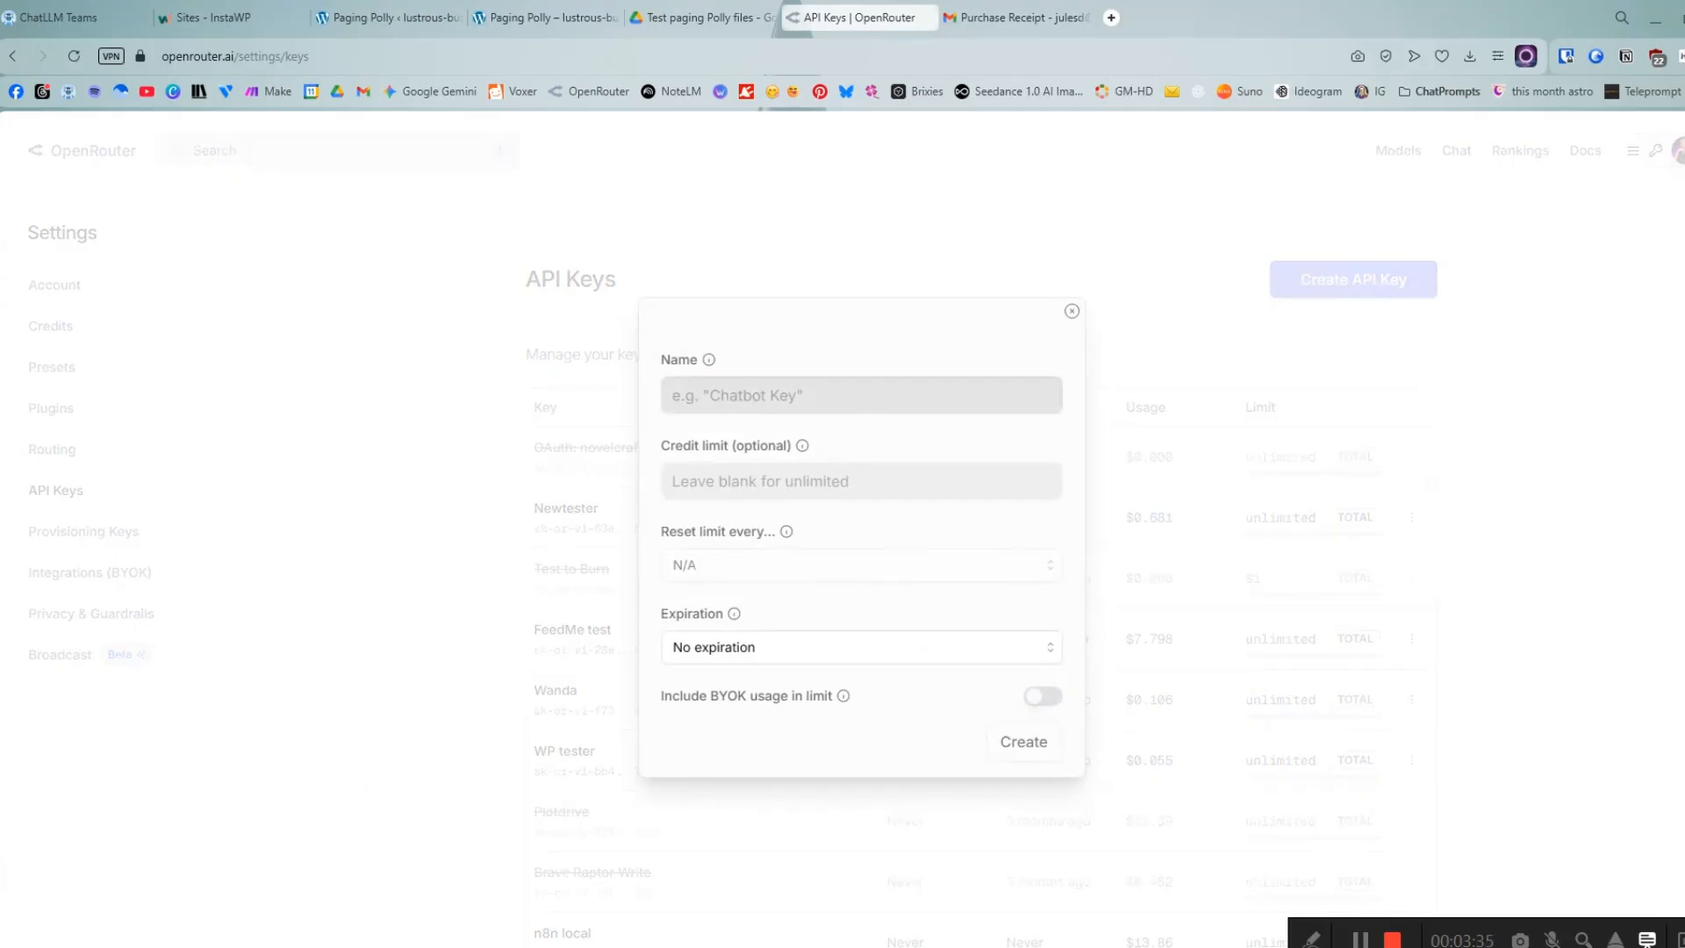
type("Paging Polly")
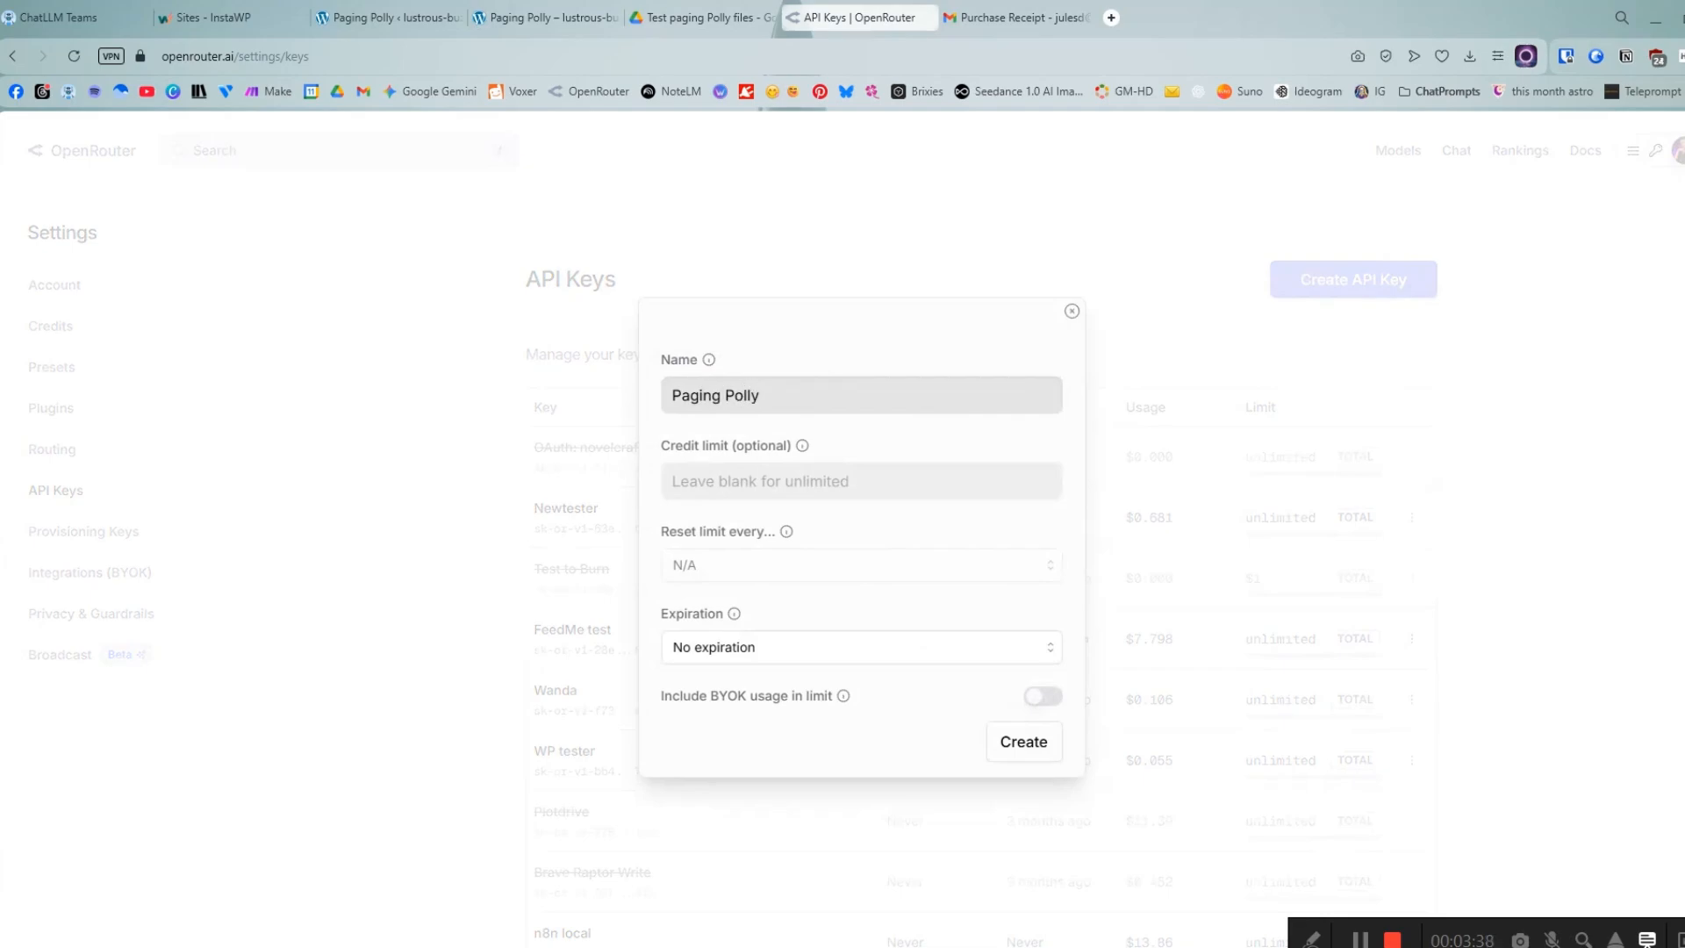
Set the new key's credit limit to 20 with a Monthly reset
left_click(715, 481)
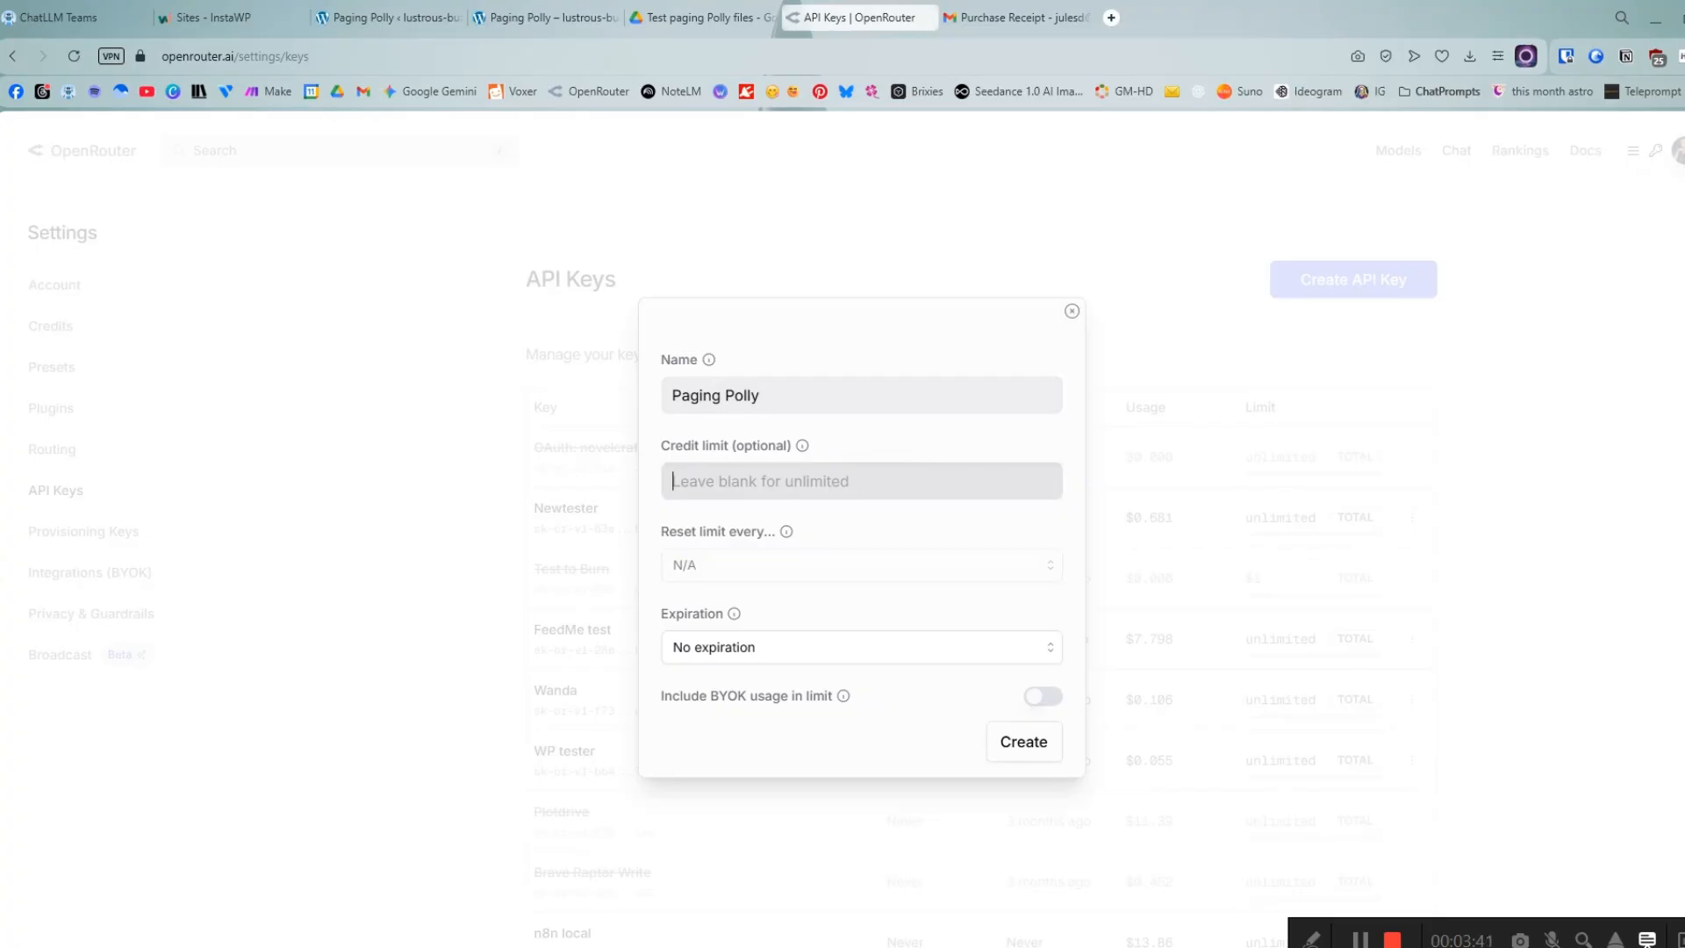
type("20")
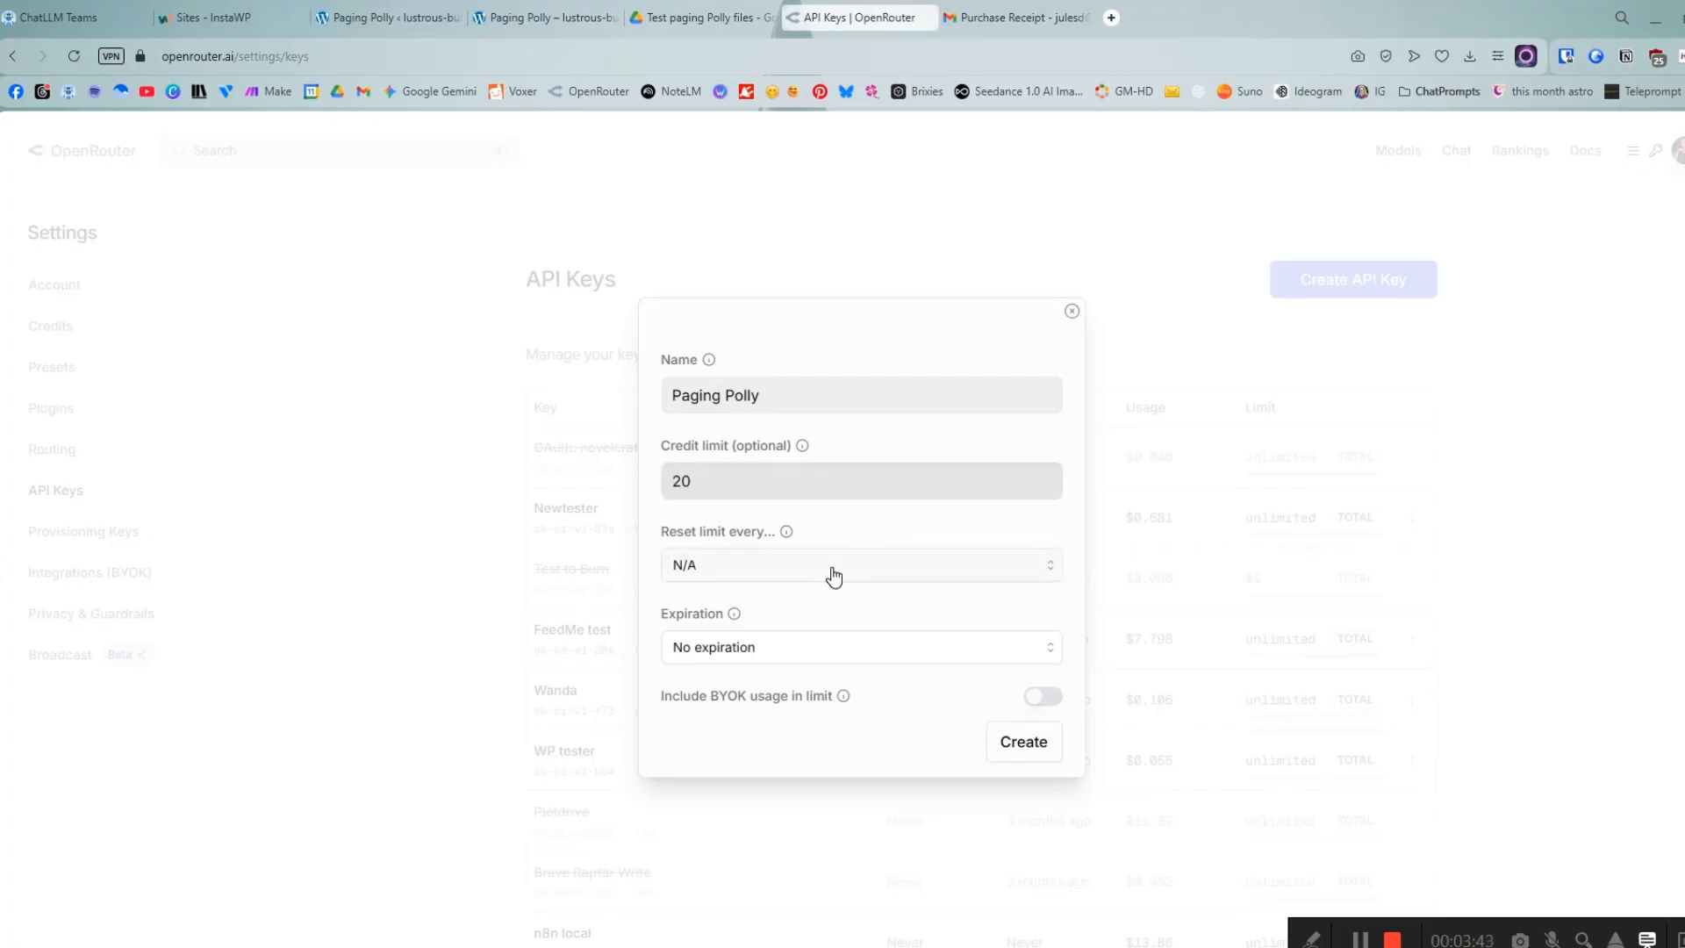
left_click(831, 576)
left_click(737, 694)
left_click(704, 495)
Look through the expiration choices, keep No expiration, and create the Paging Polly key
left_click(789, 655)
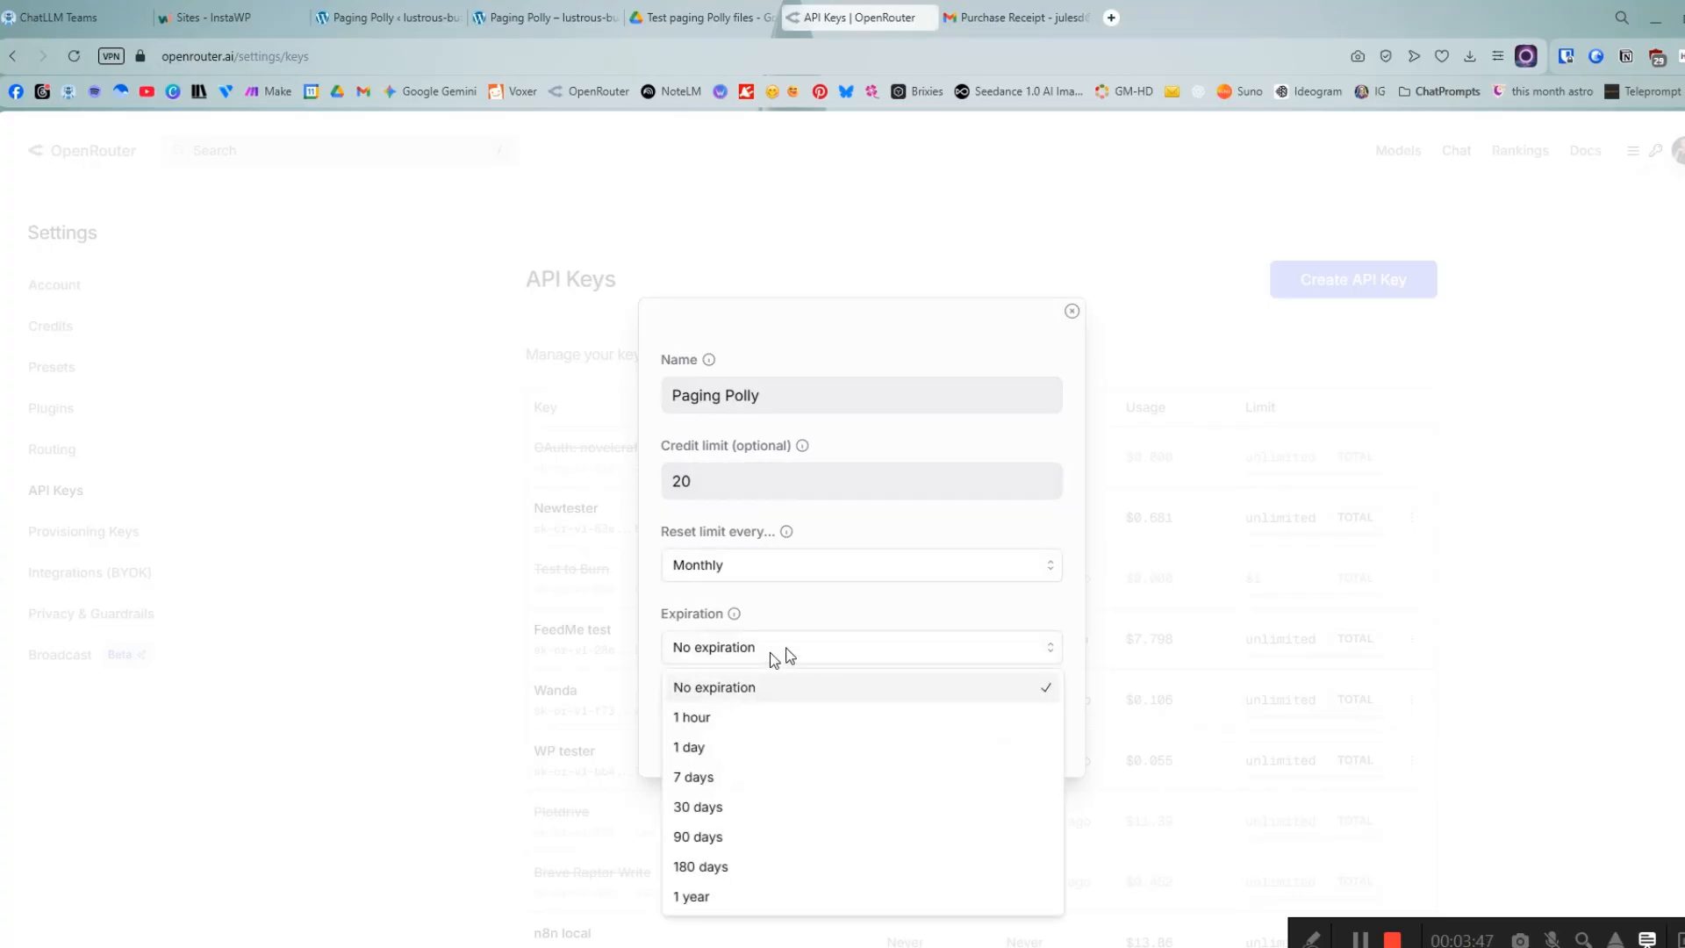
left_click(803, 657)
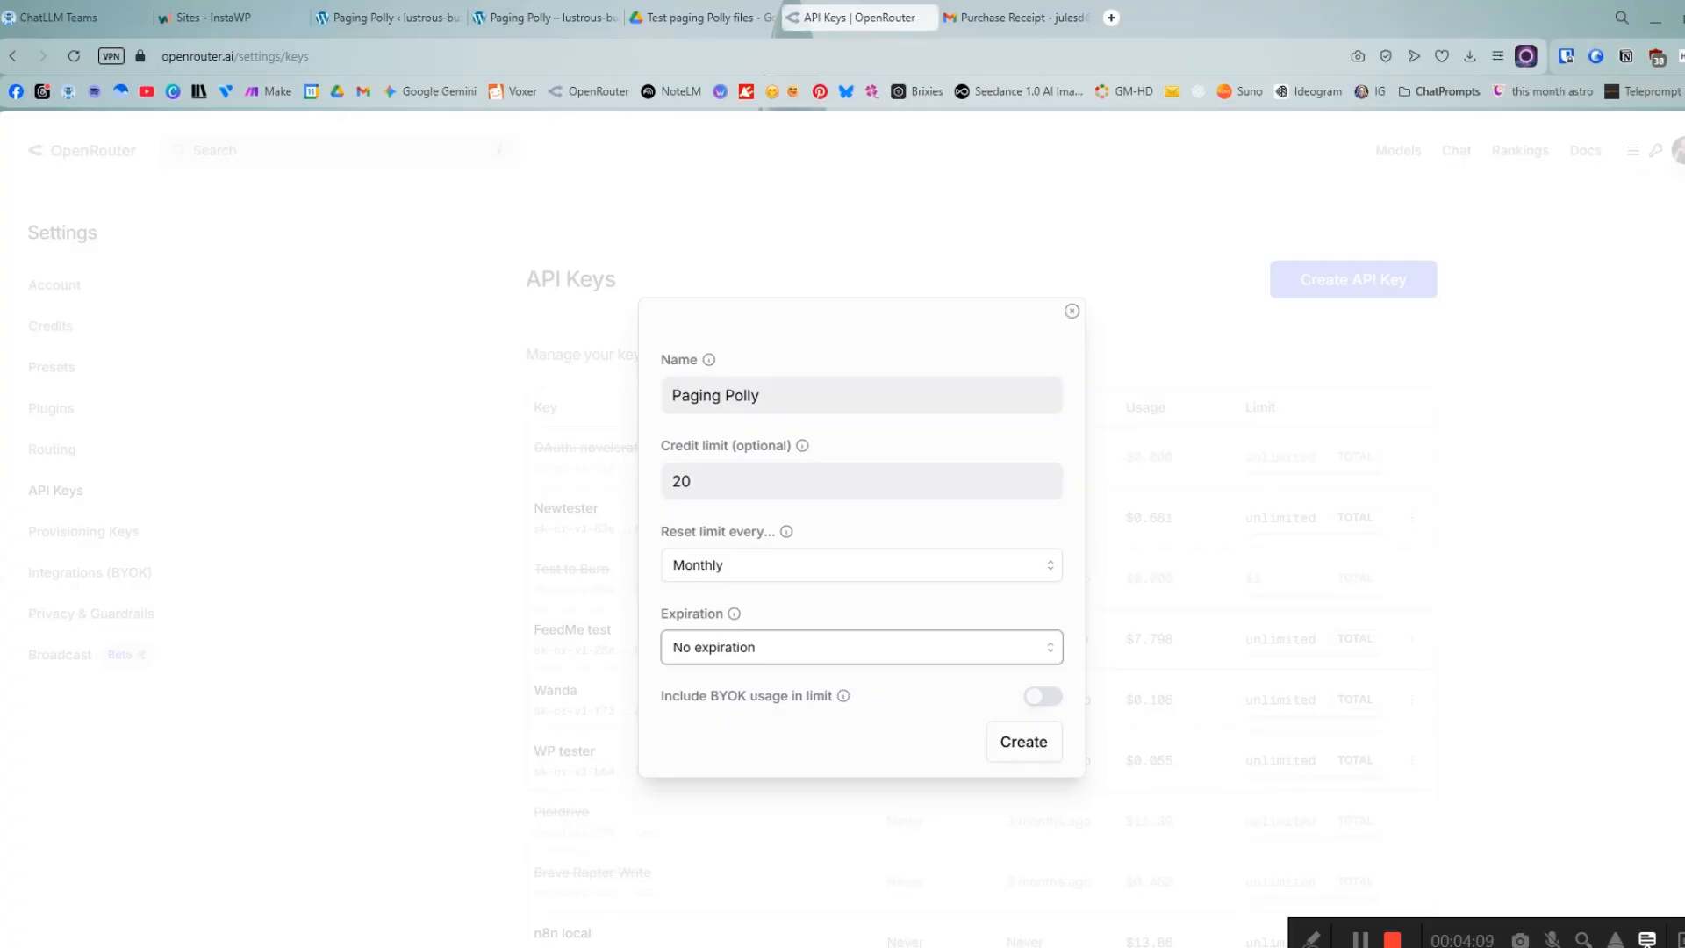
left_click(776, 649)
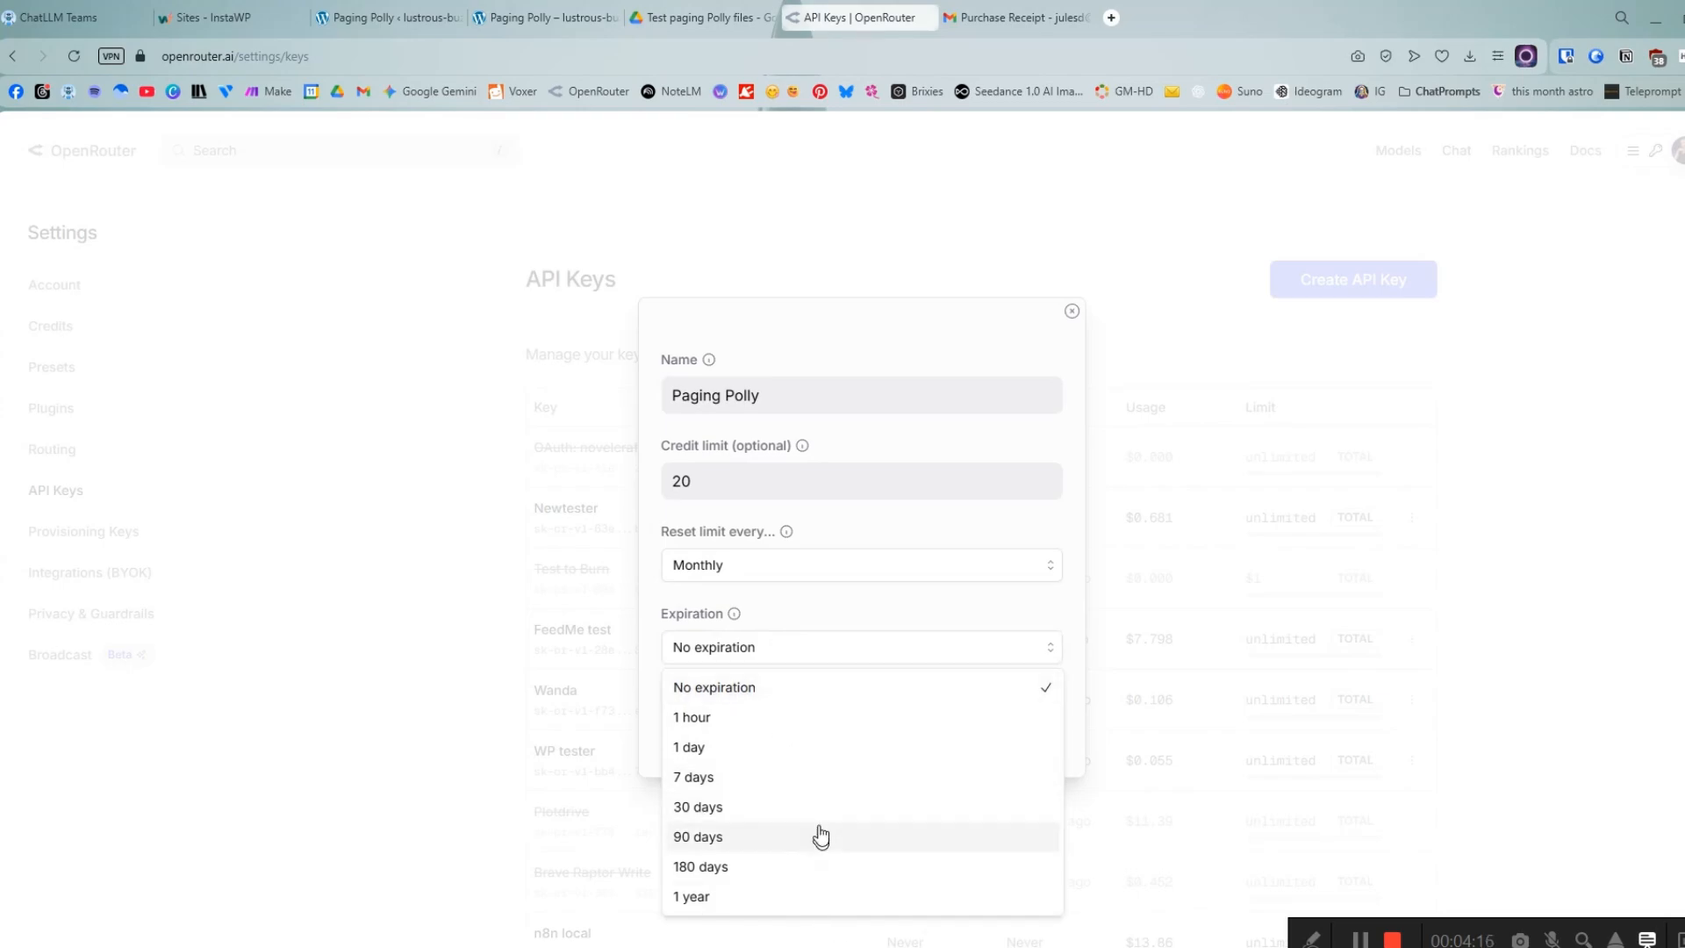
left_click(823, 619)
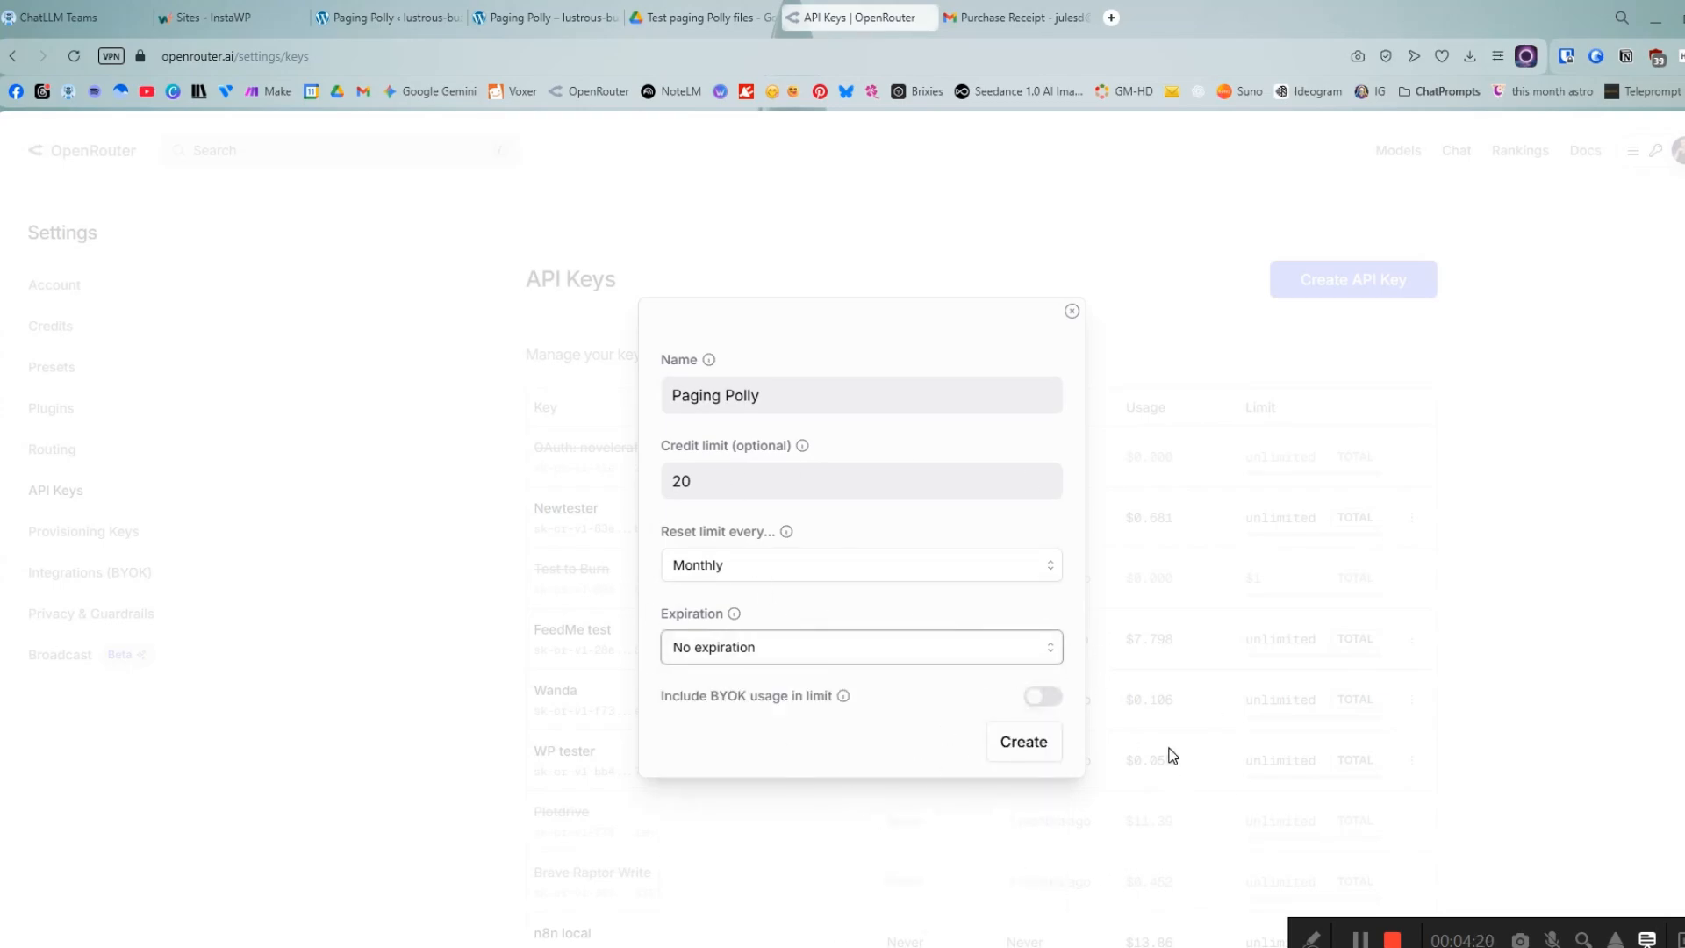
left_click(1024, 743)
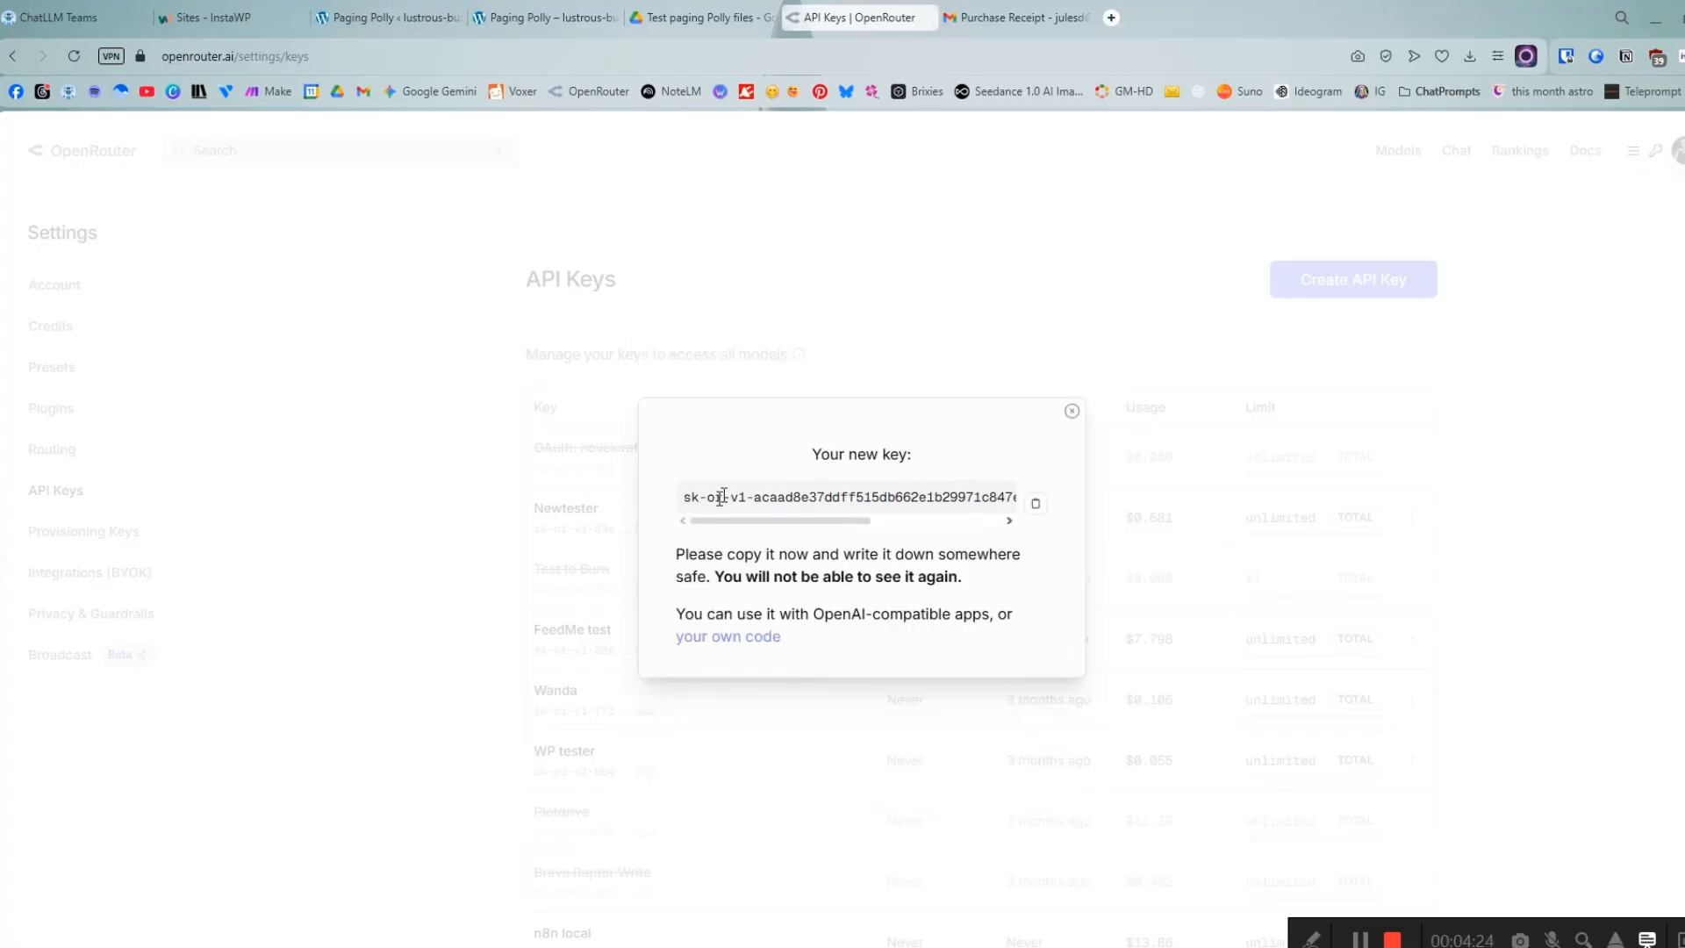
Select the full newly generated API key and copy it
left_click_drag(684, 497, 1177, 500)
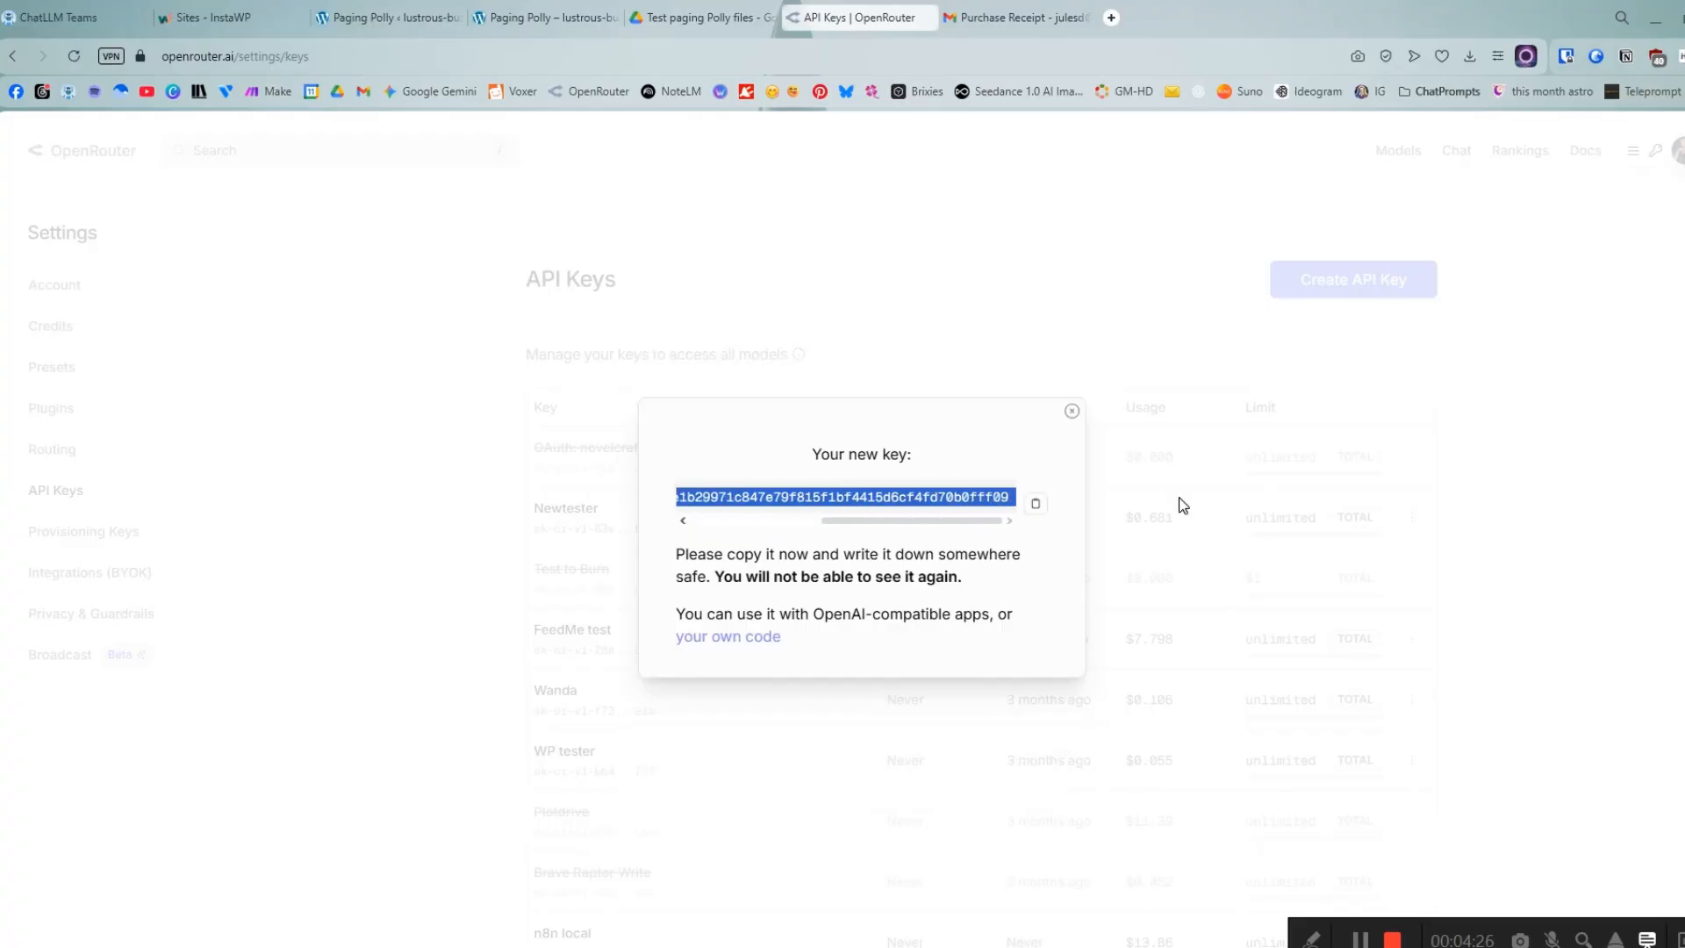
left_click_drag(1001, 578, 709, 572)
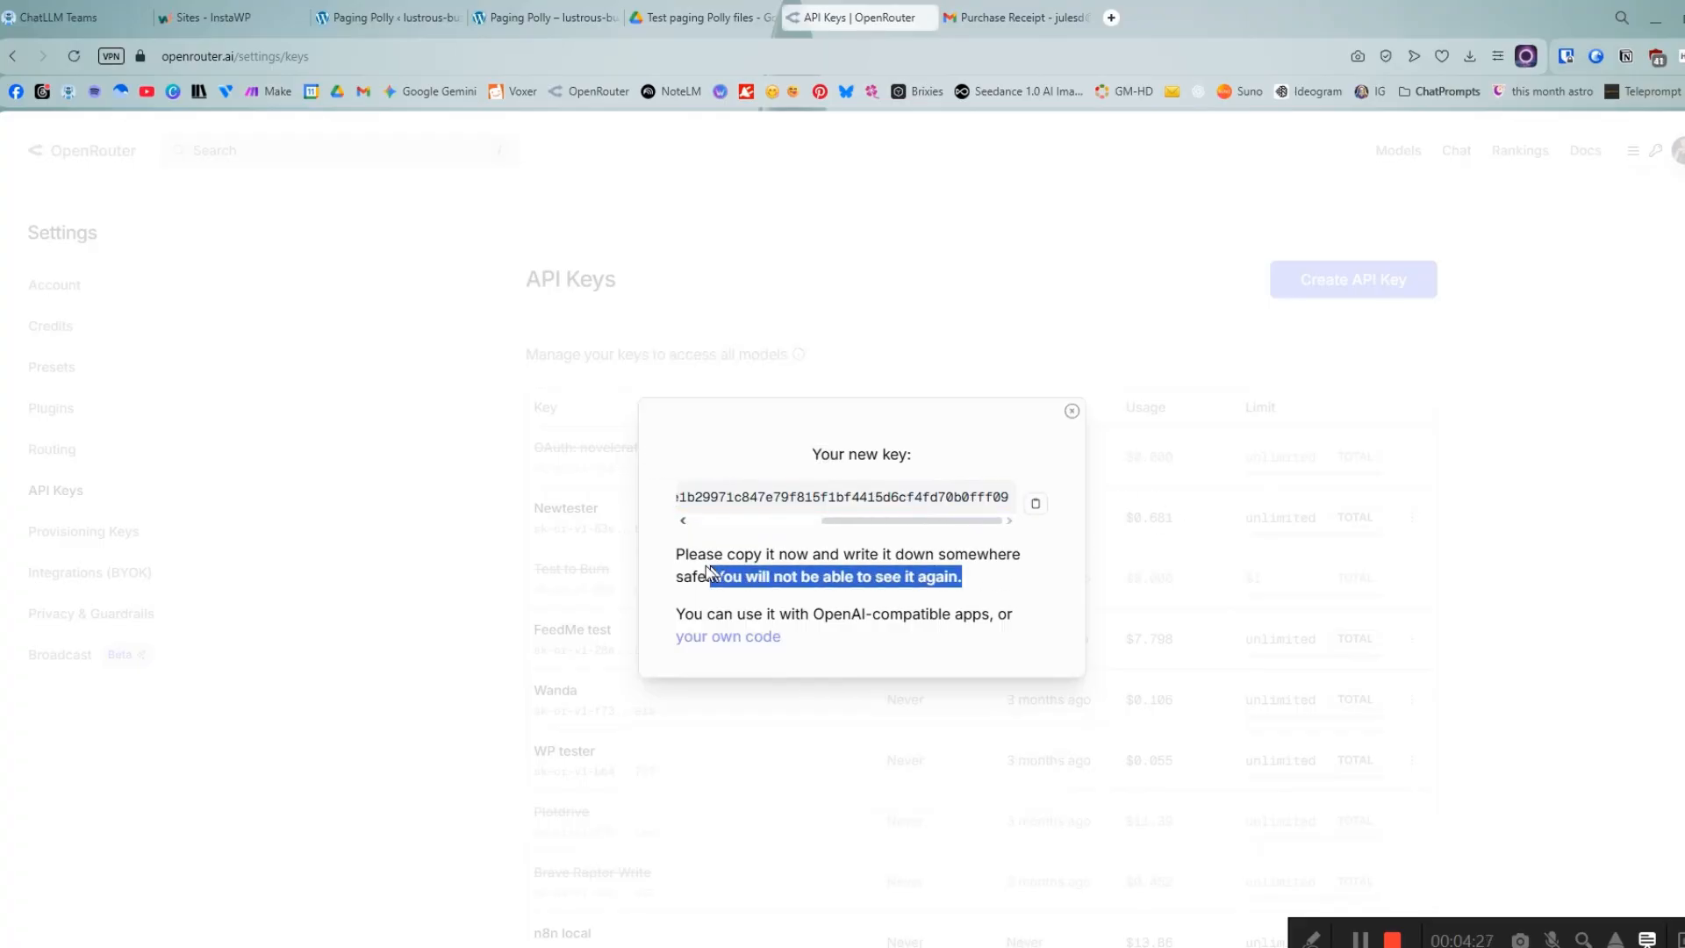
double_click(718, 496)
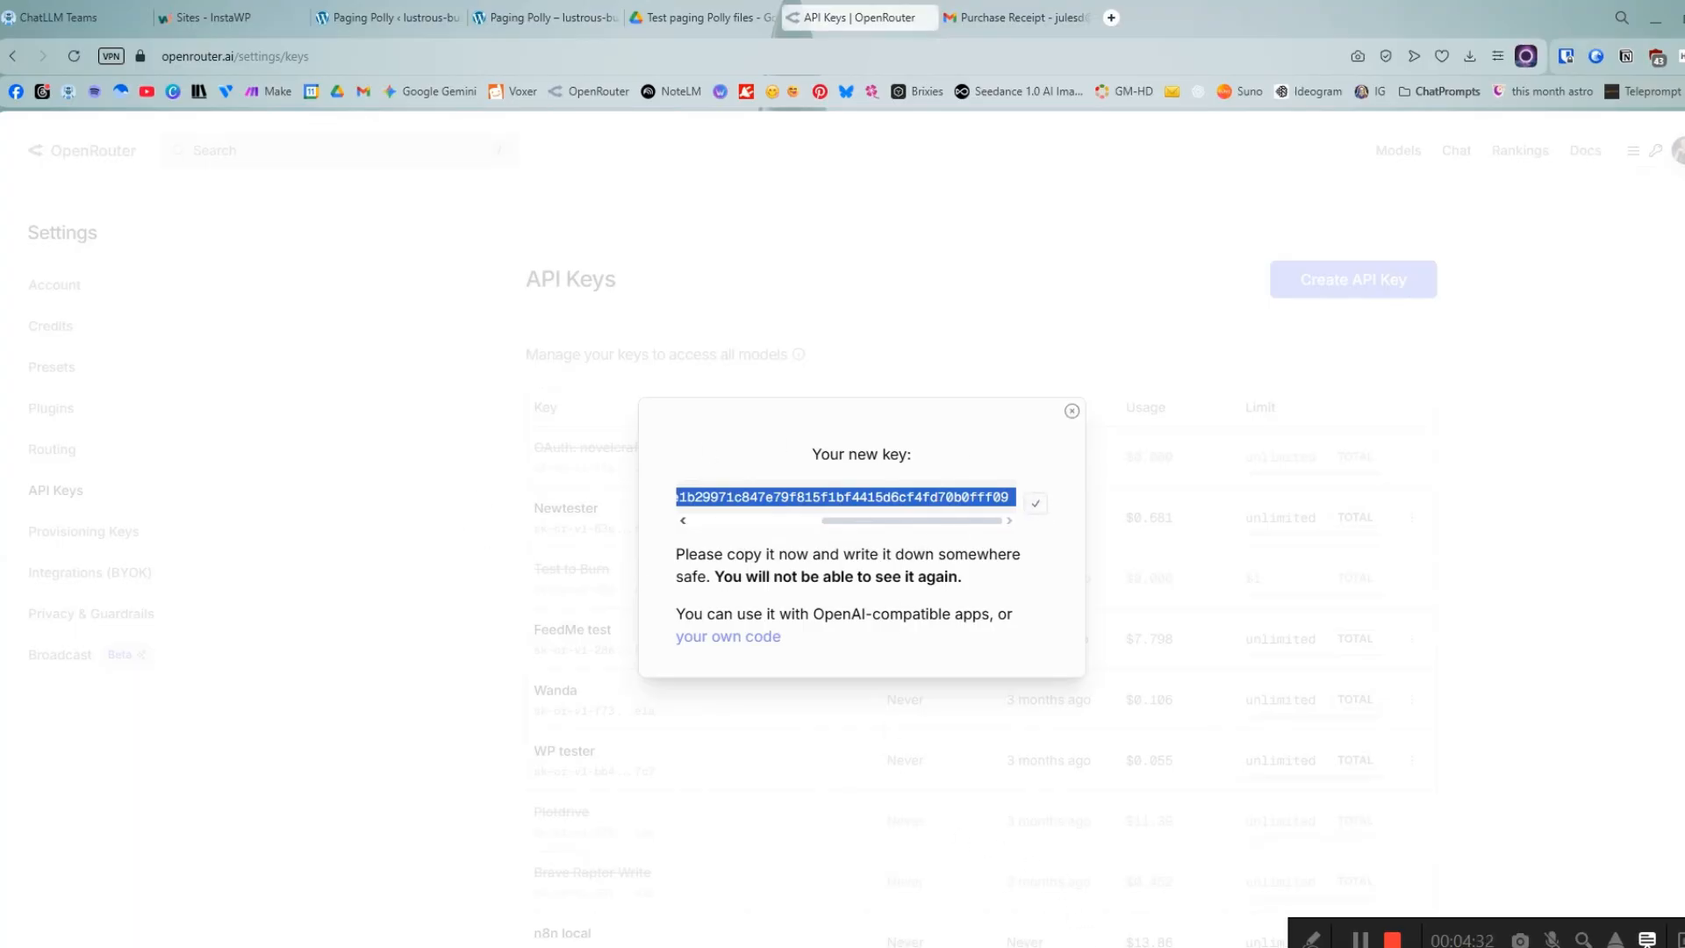
Switch back to Paging Polly and paste the copied API key into the Update API Key field
left_click(967, 946)
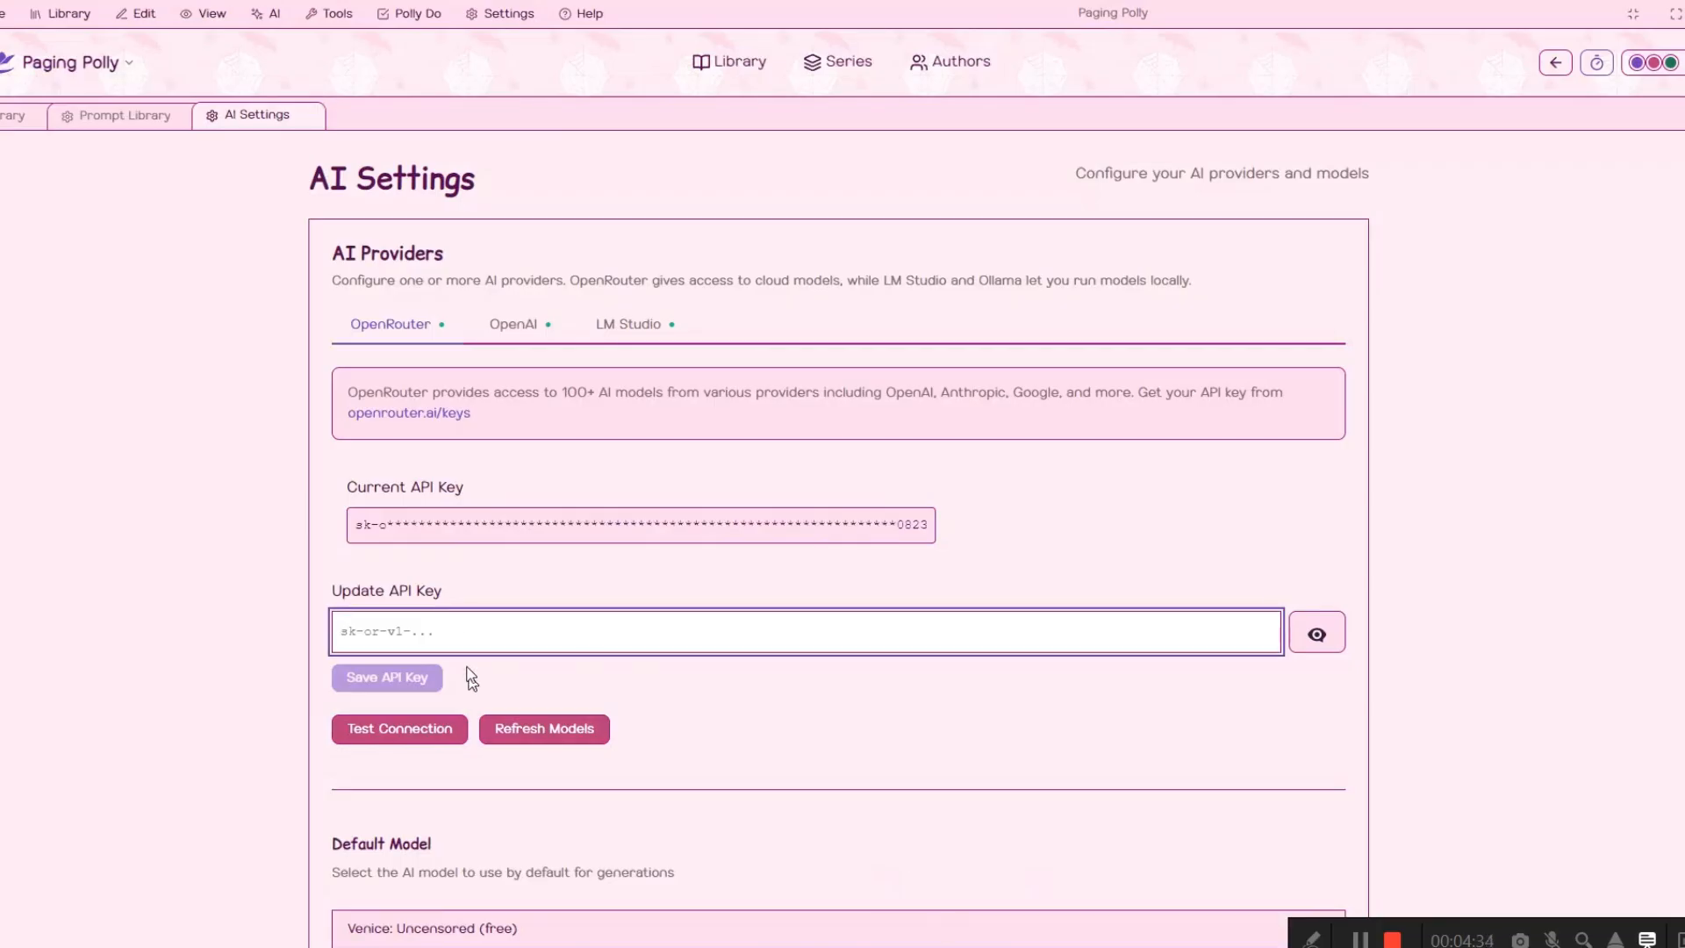
key("ctrl+v")
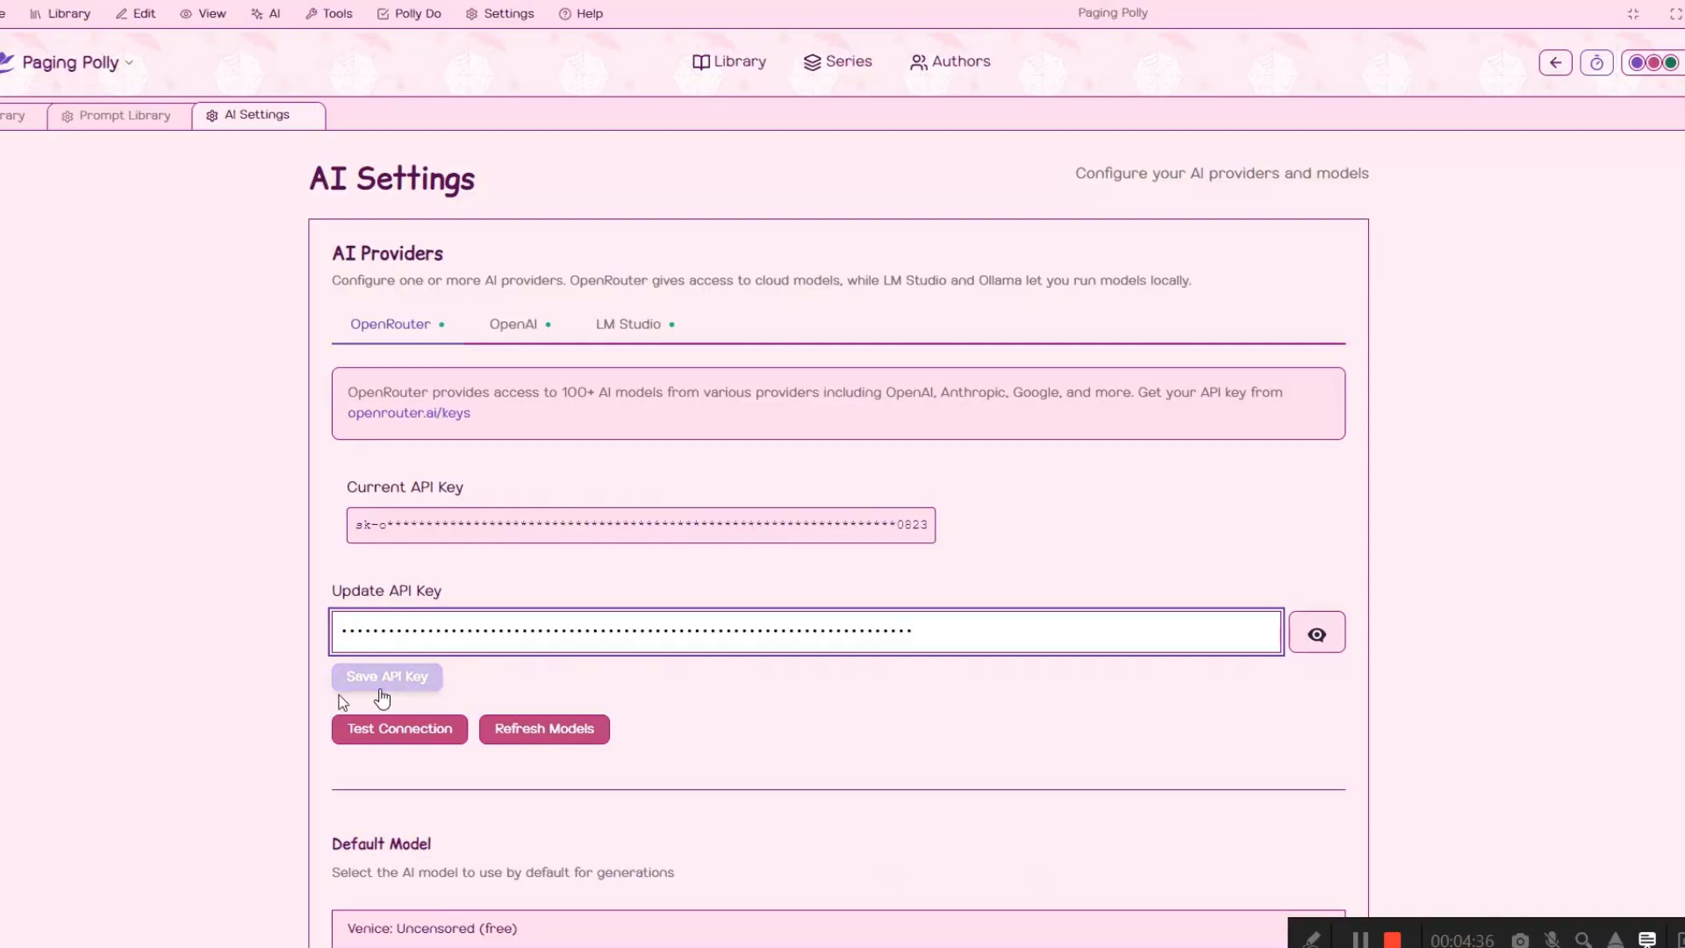
left_click(435, 677)
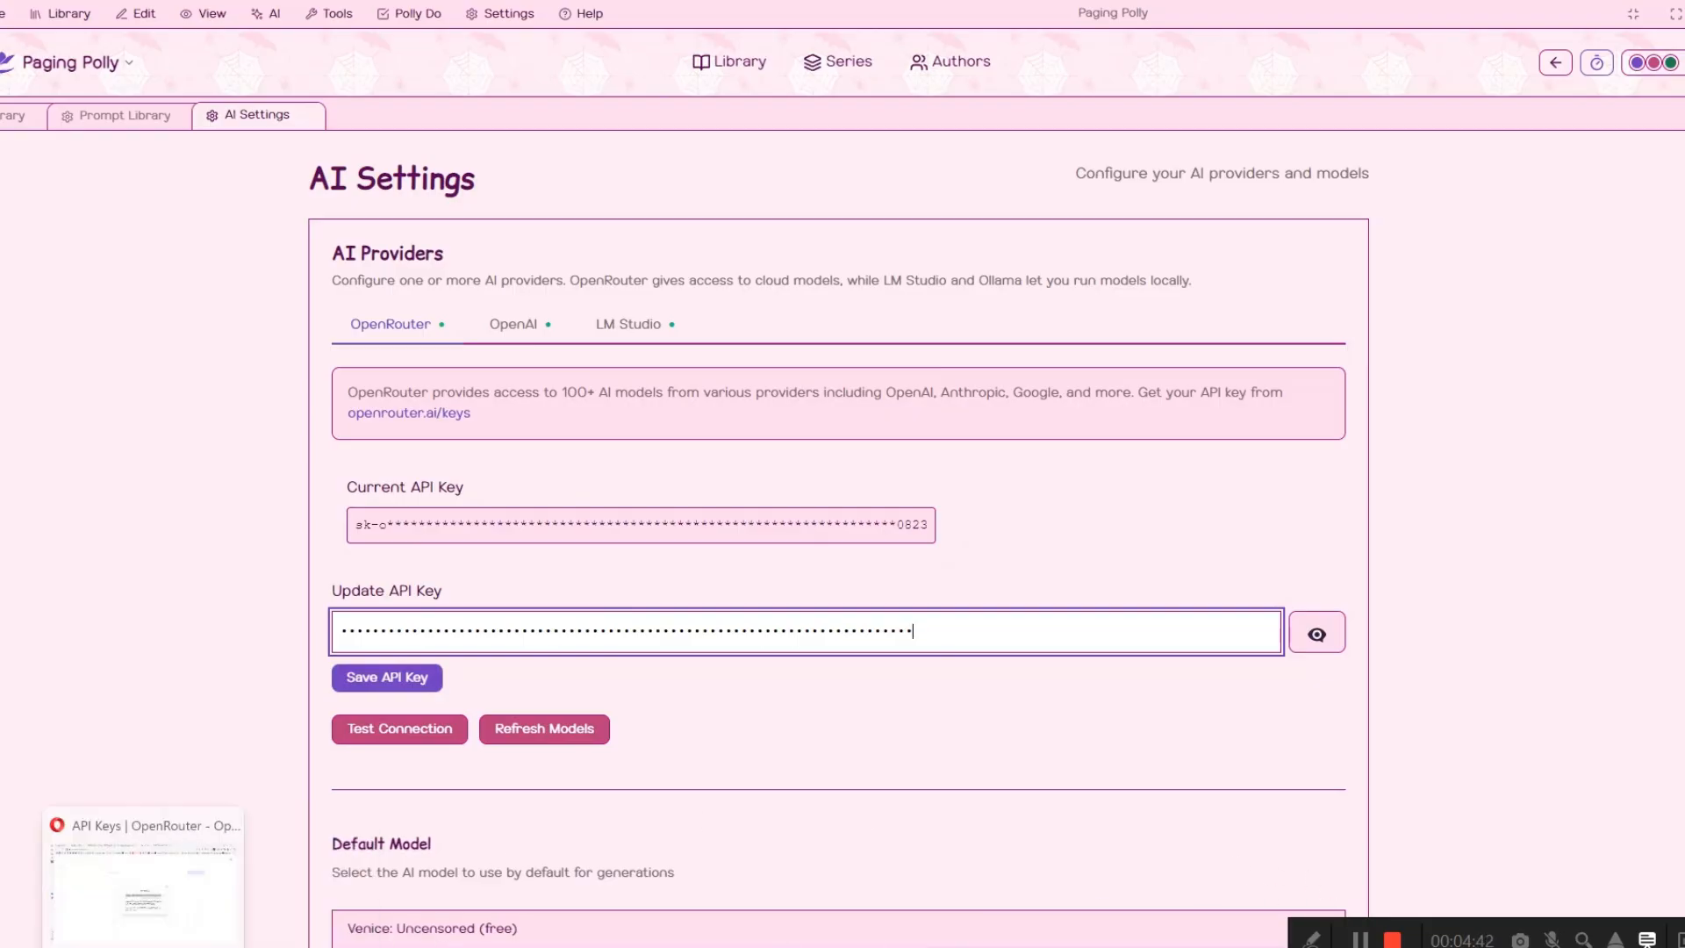
Switch back to OpenRouter in Opera, dismiss the new key dialog and delete the Paging Polly API key
left_click(140, 946)
left_click(1072, 410)
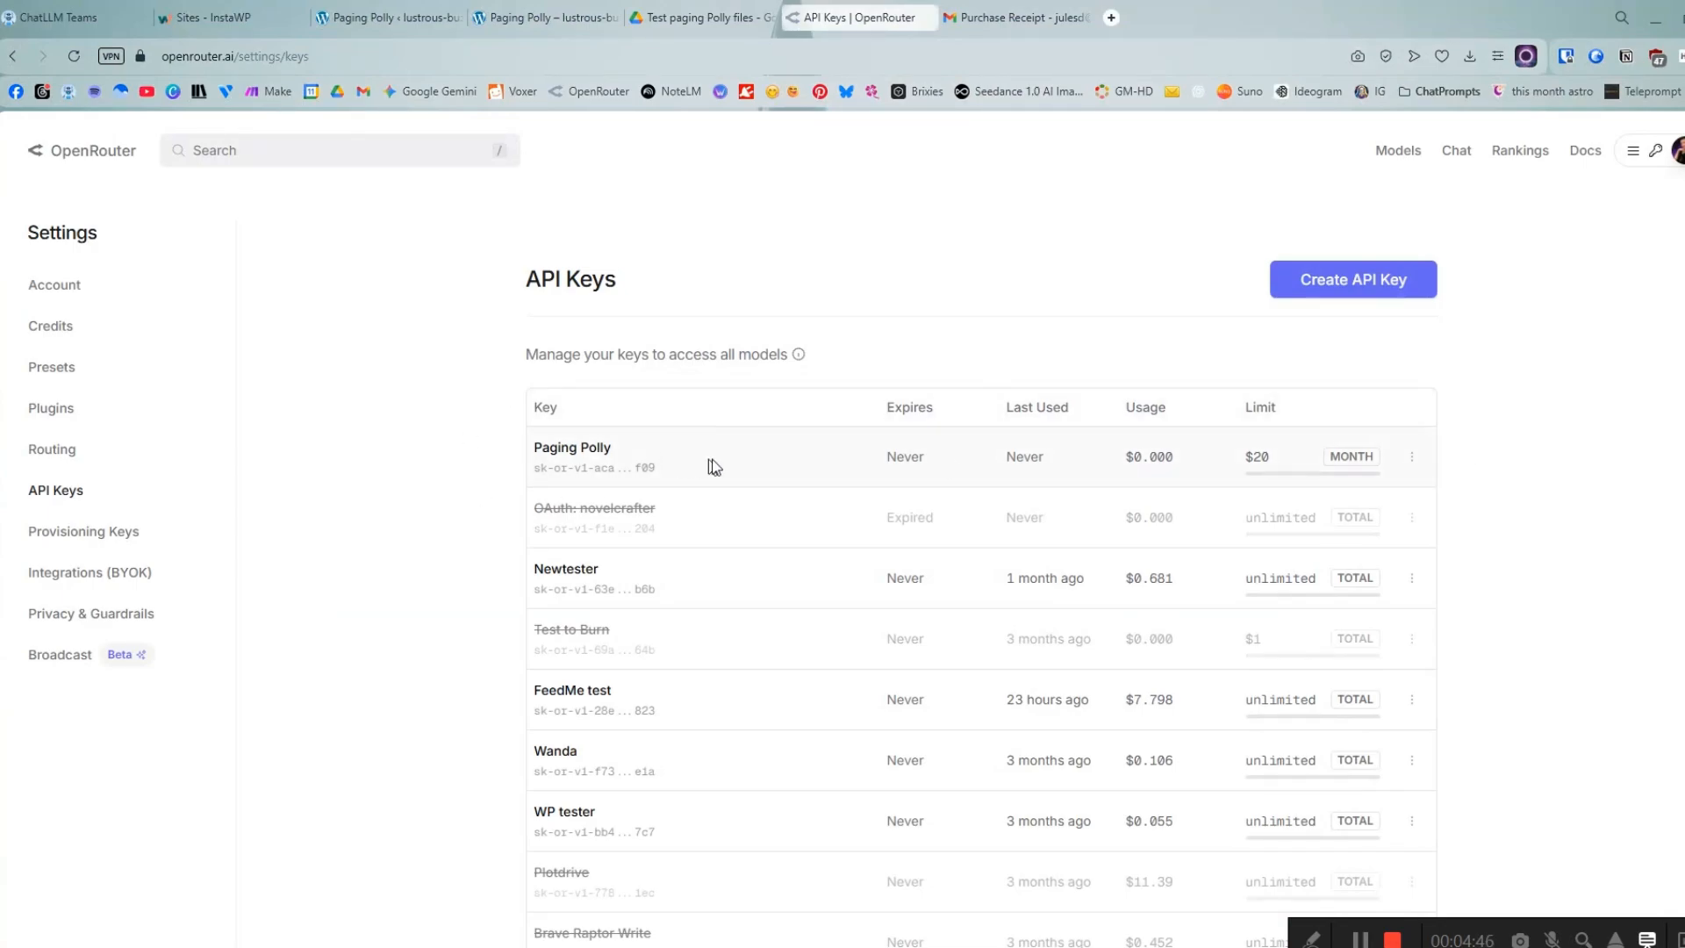
left_click(1411, 457)
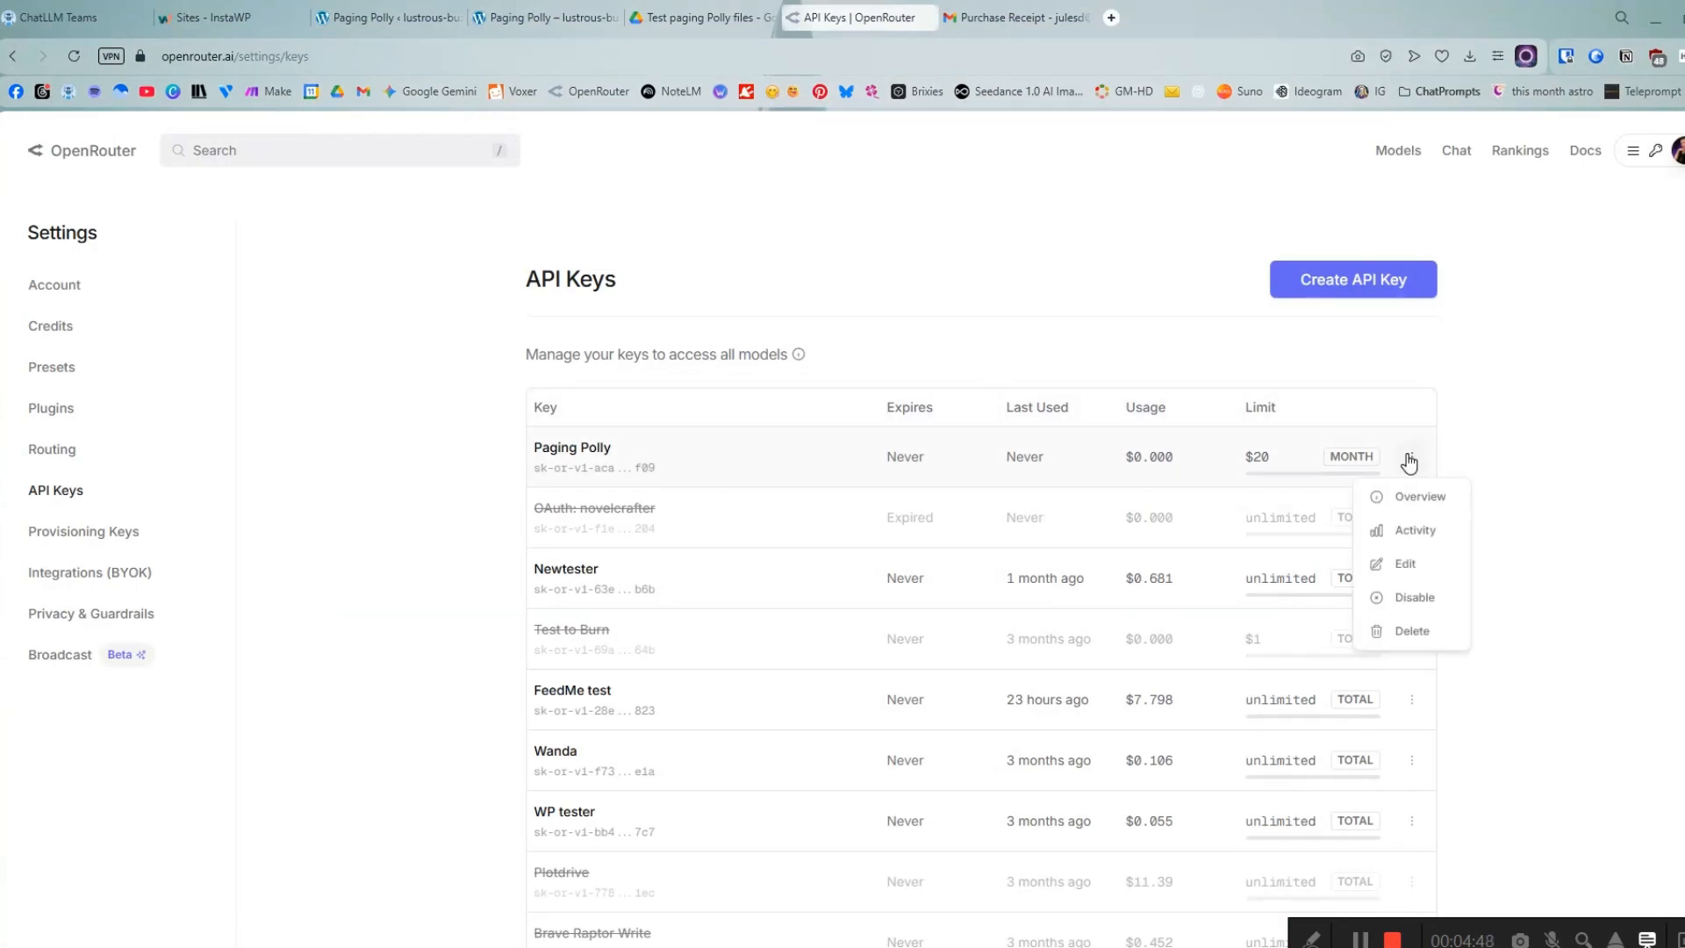
left_click(1440, 634)
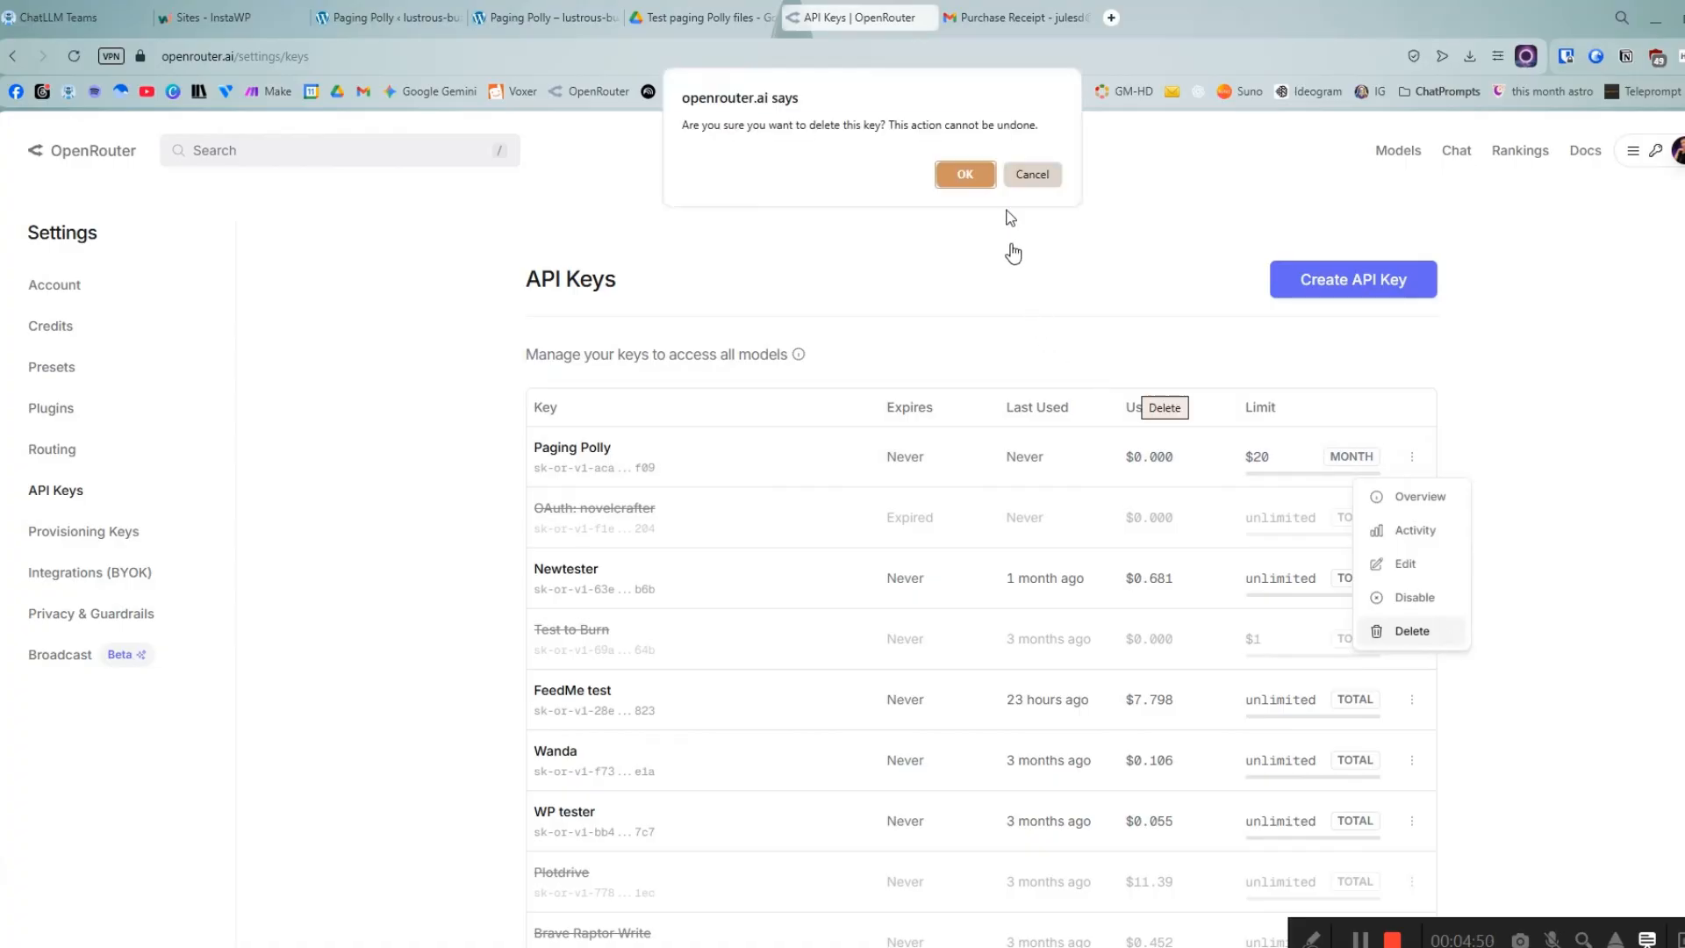
left_click(963, 175)
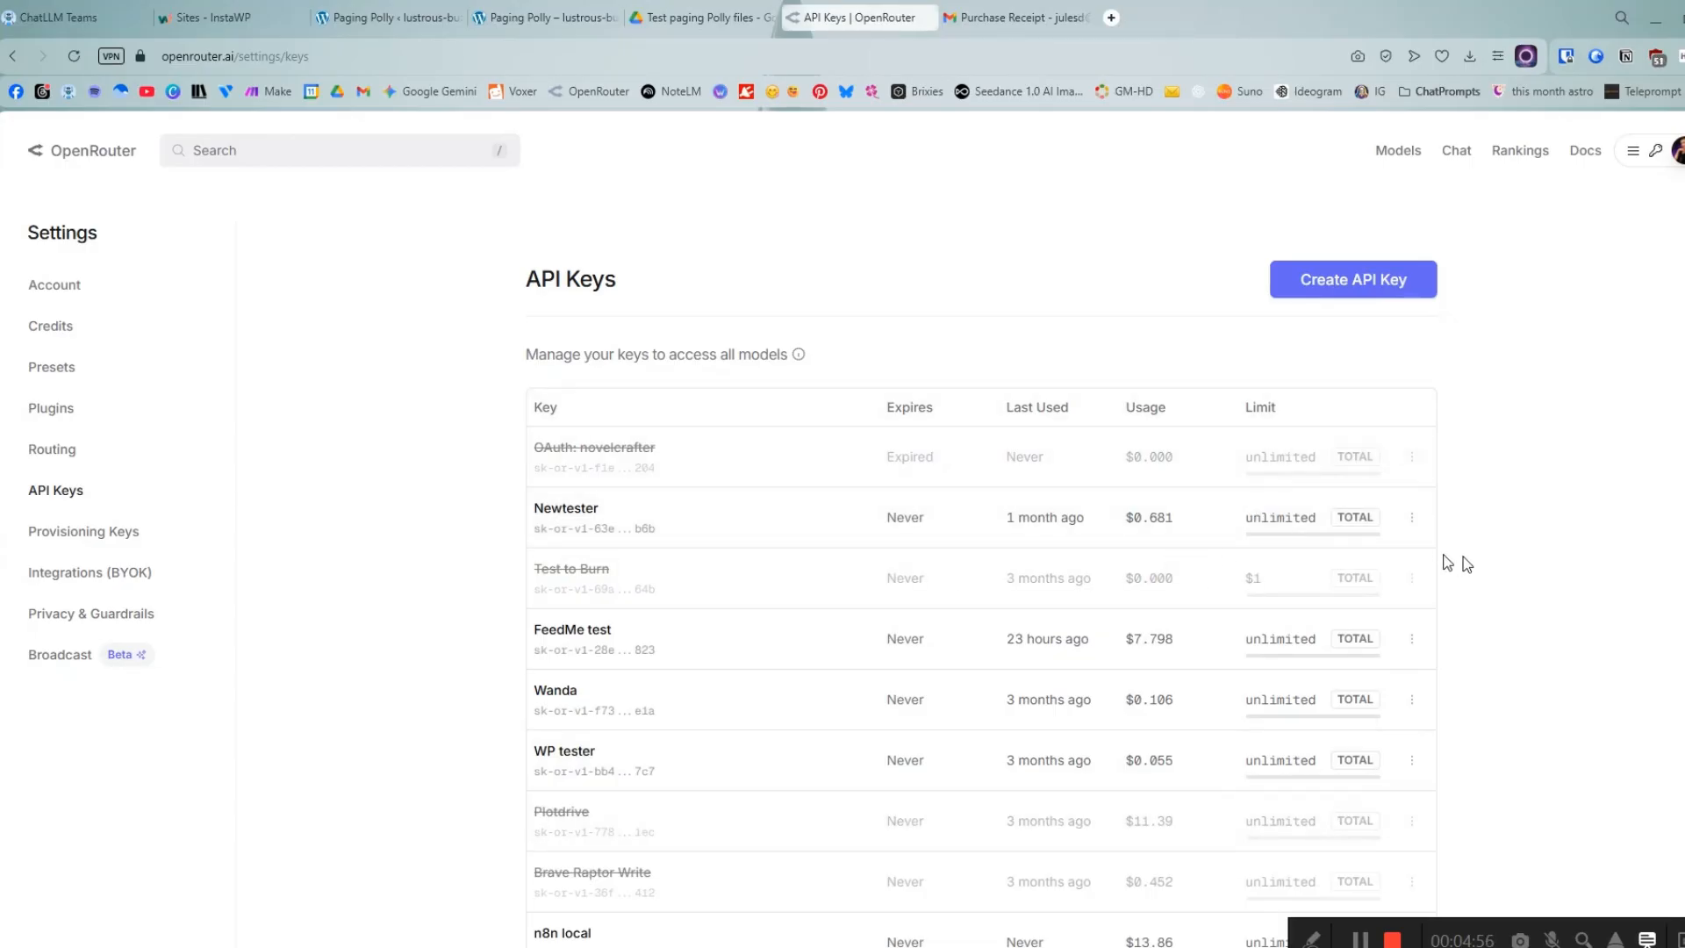
Look at the available actions for the Newtester API key and browse OpenRouter's models list
left_click(1414, 520)
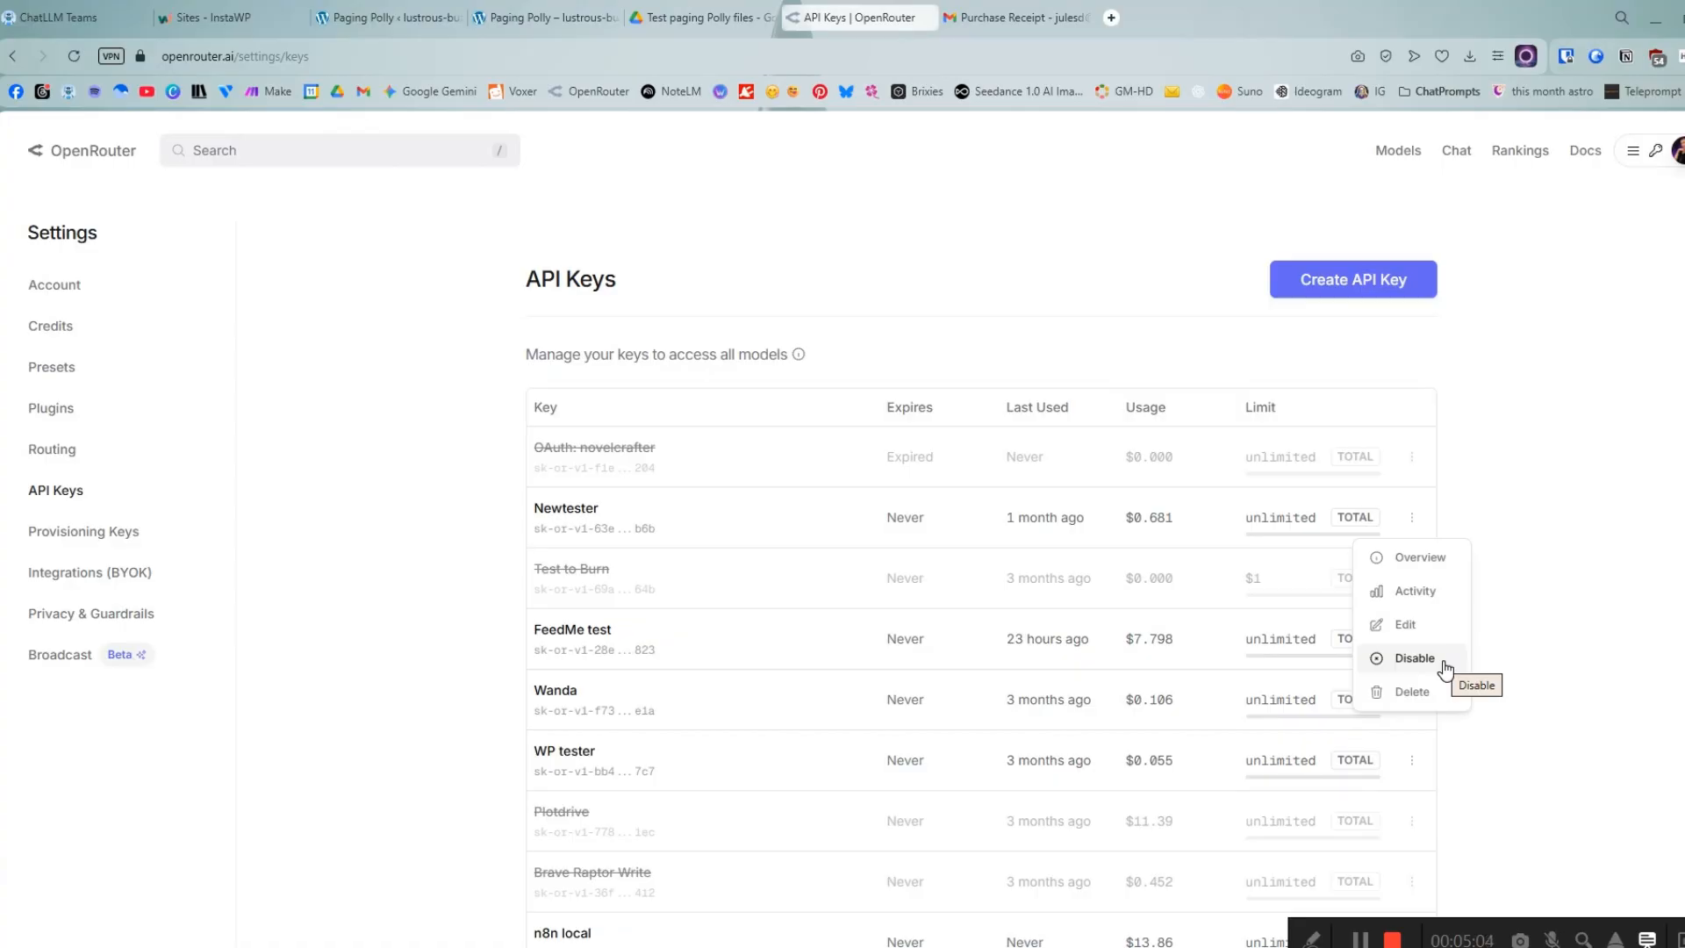
left_click(1536, 596)
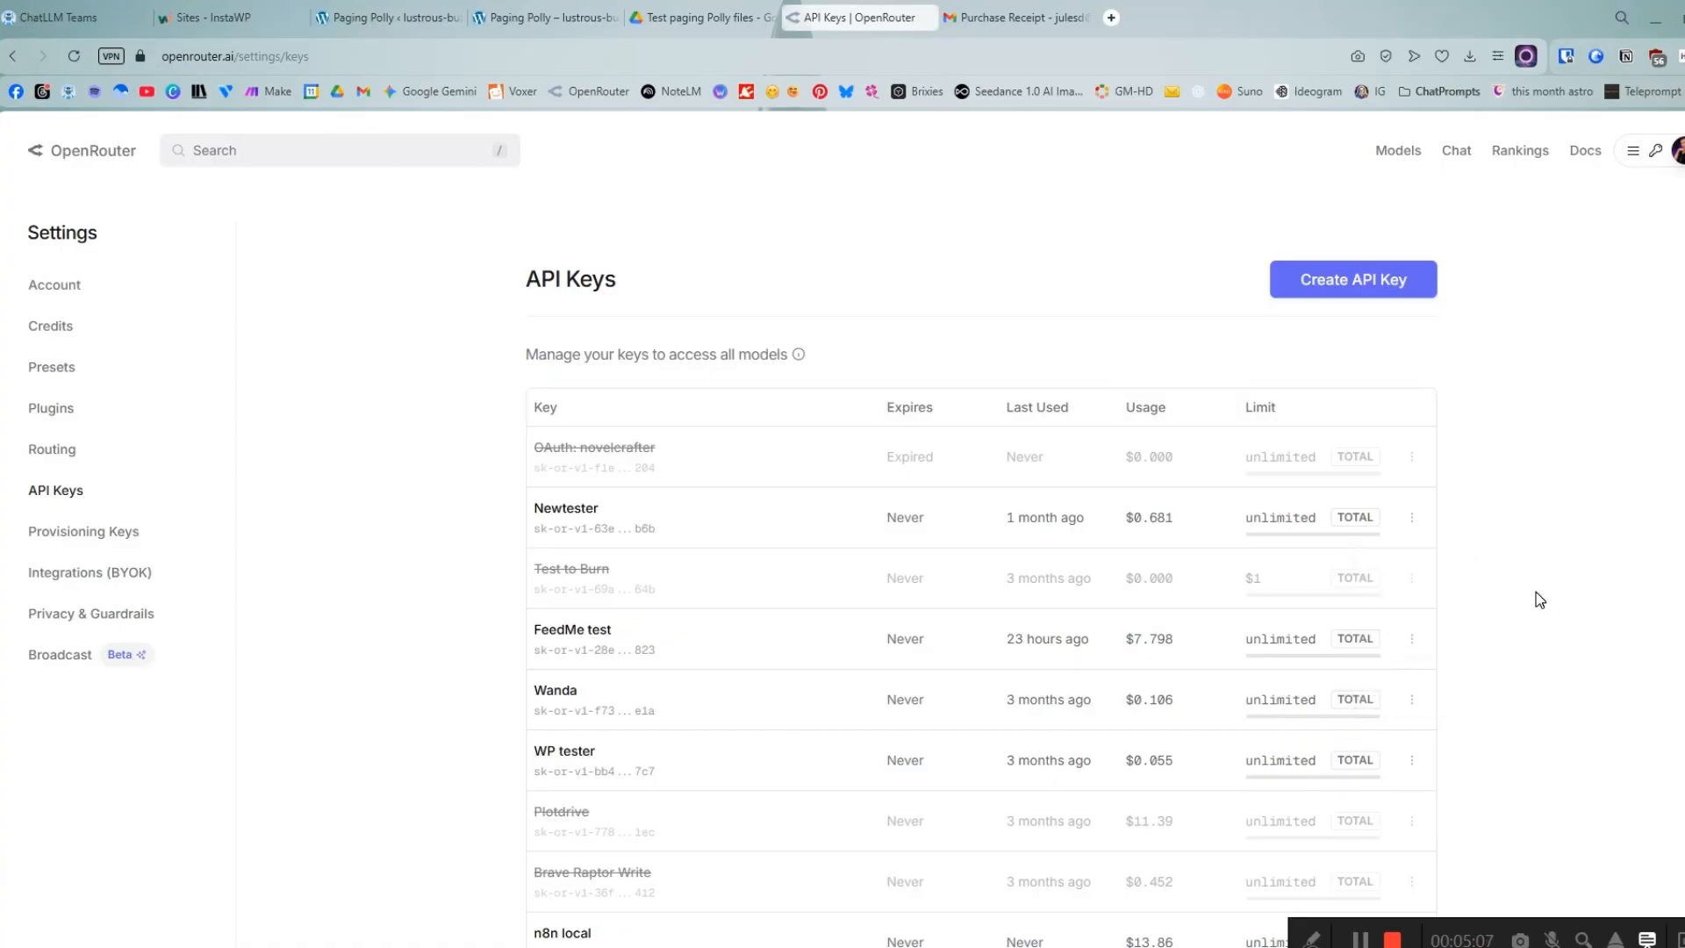
left_click(1385, 153)
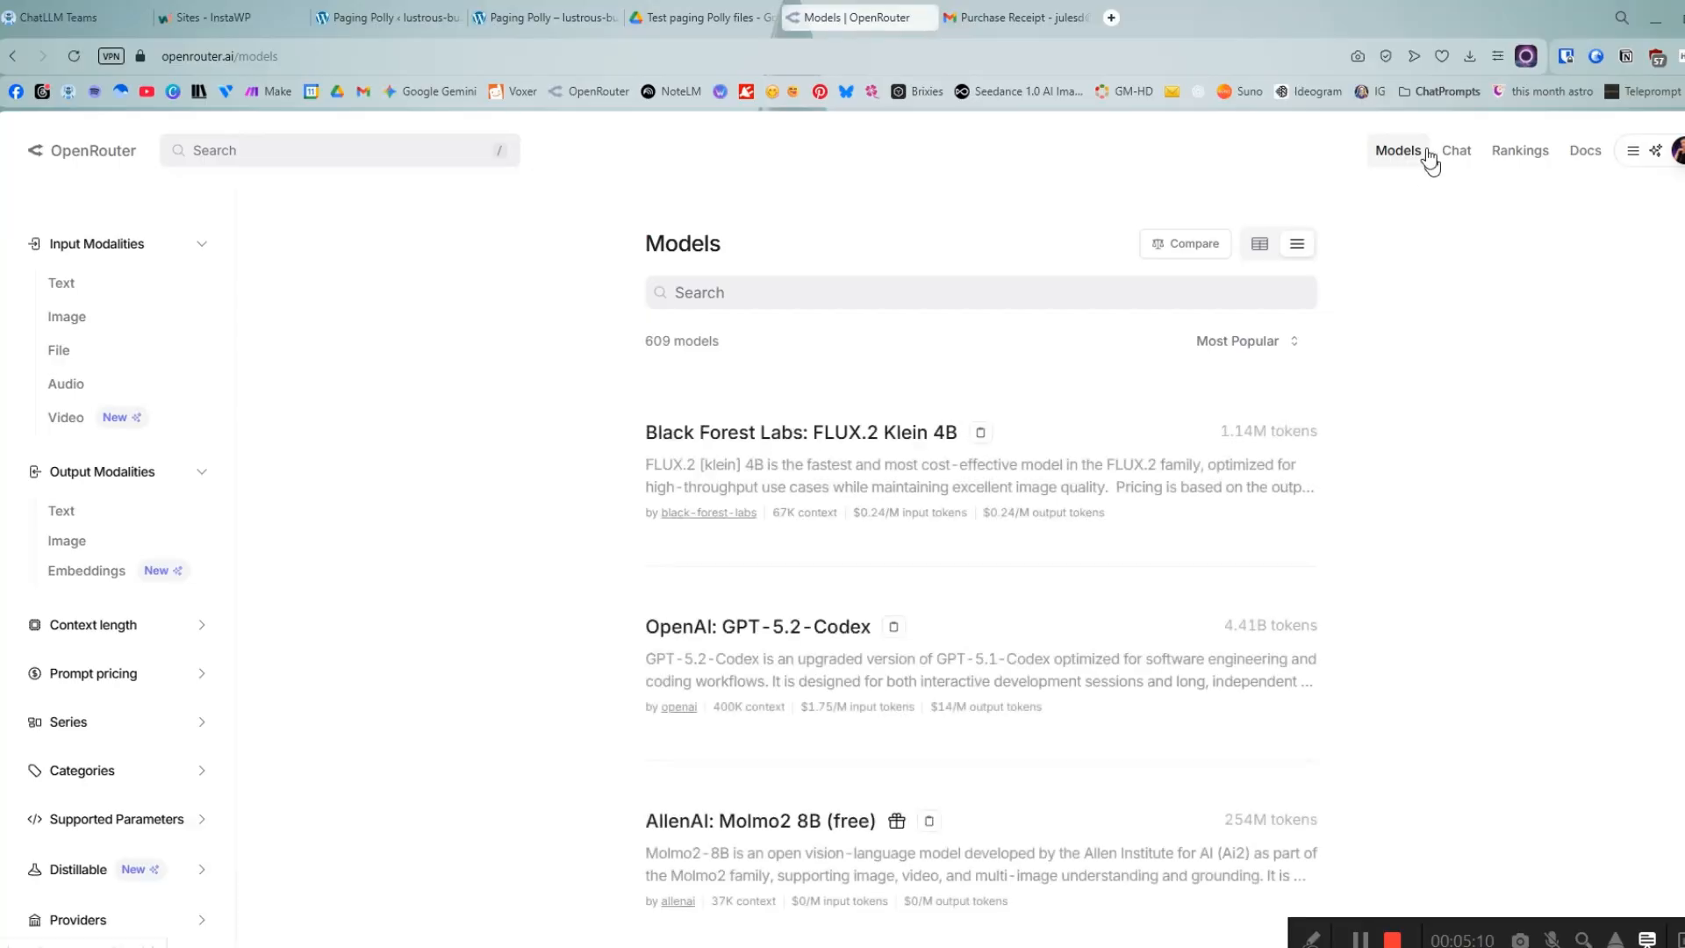
scroll(627, 526, "down", 5)
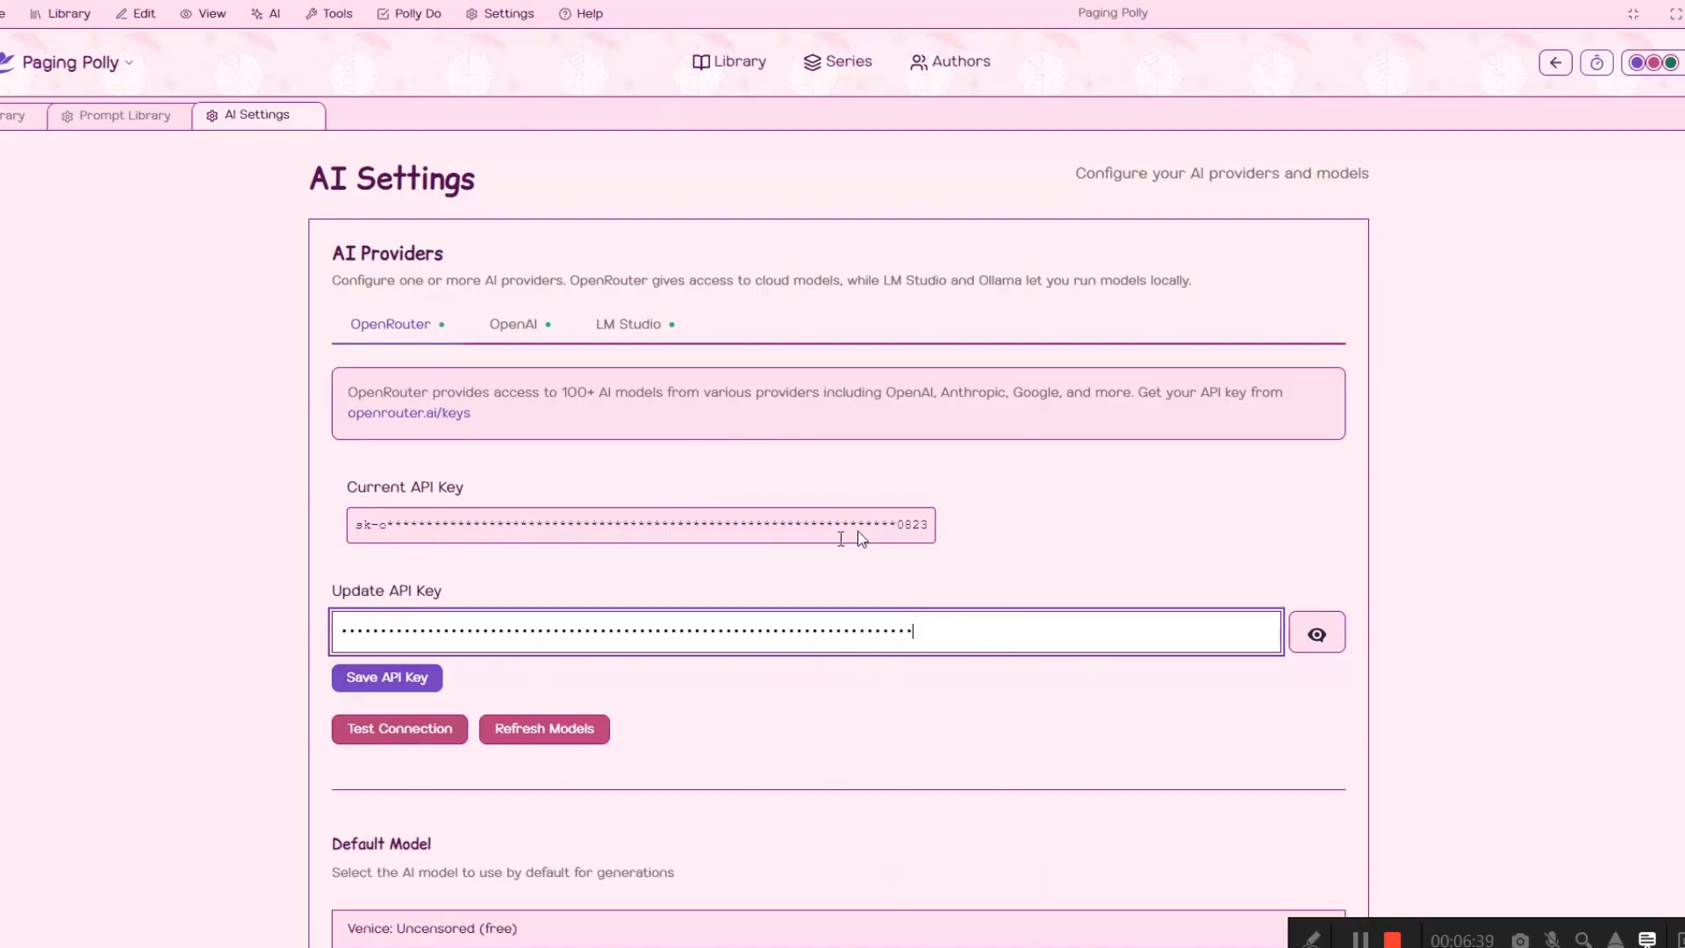
Switch back to Paging Polly, refresh the OpenRouter models and look through the favorite models and the default model choices
left_click(558, 734)
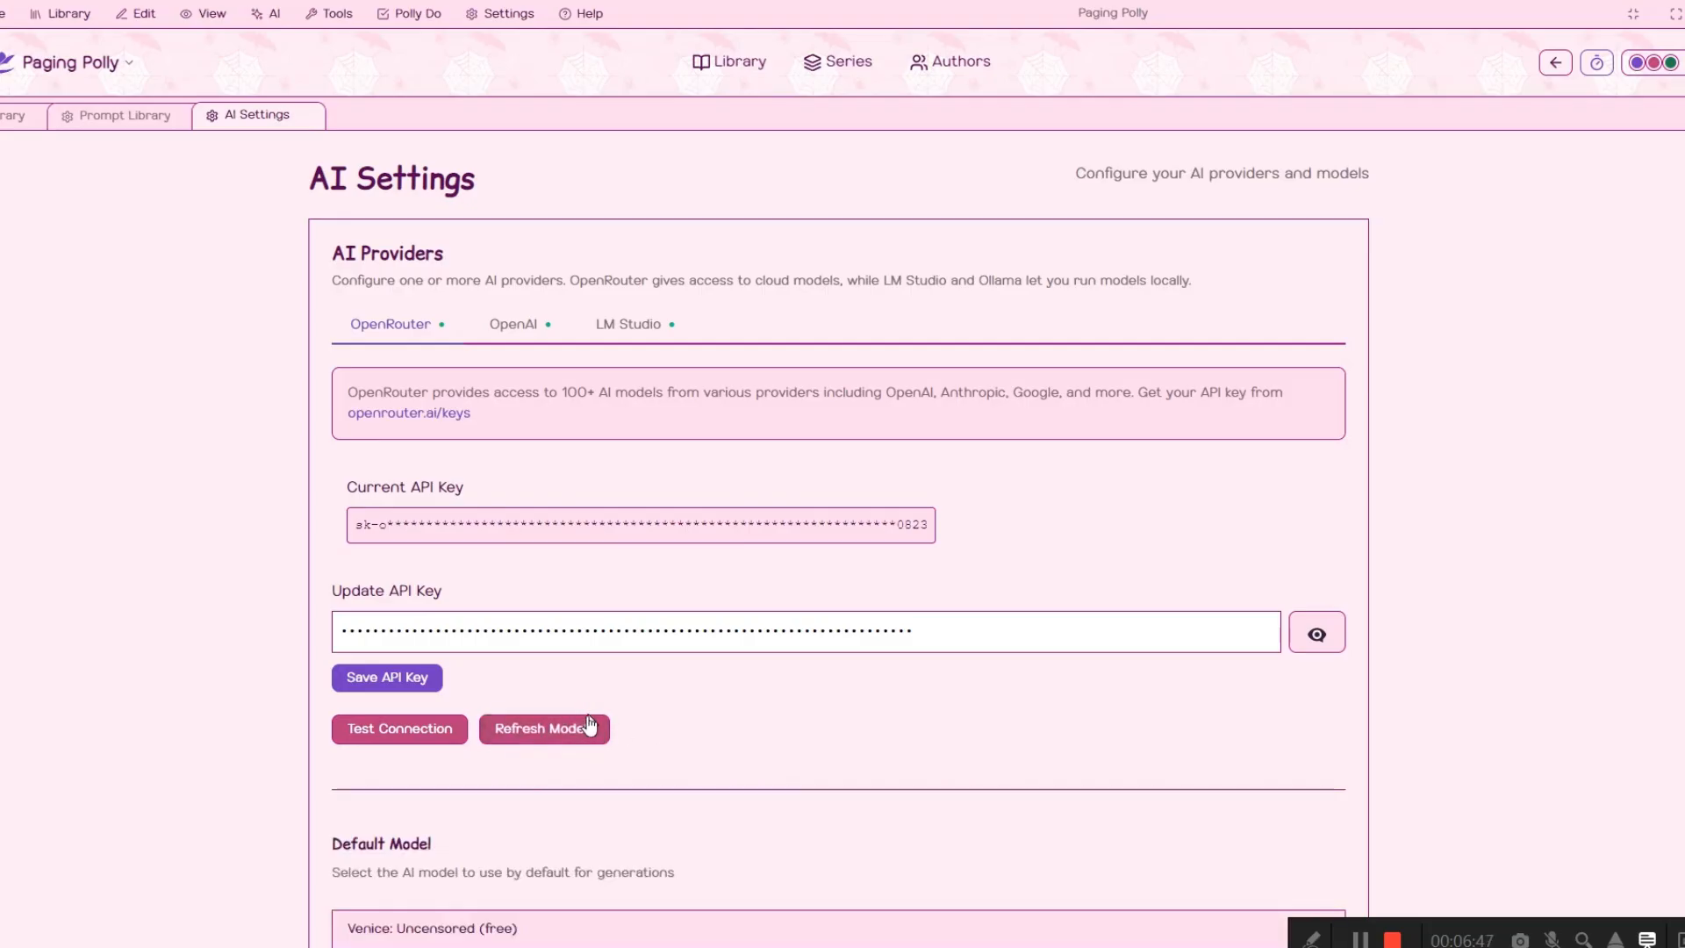
left_click(590, 729)
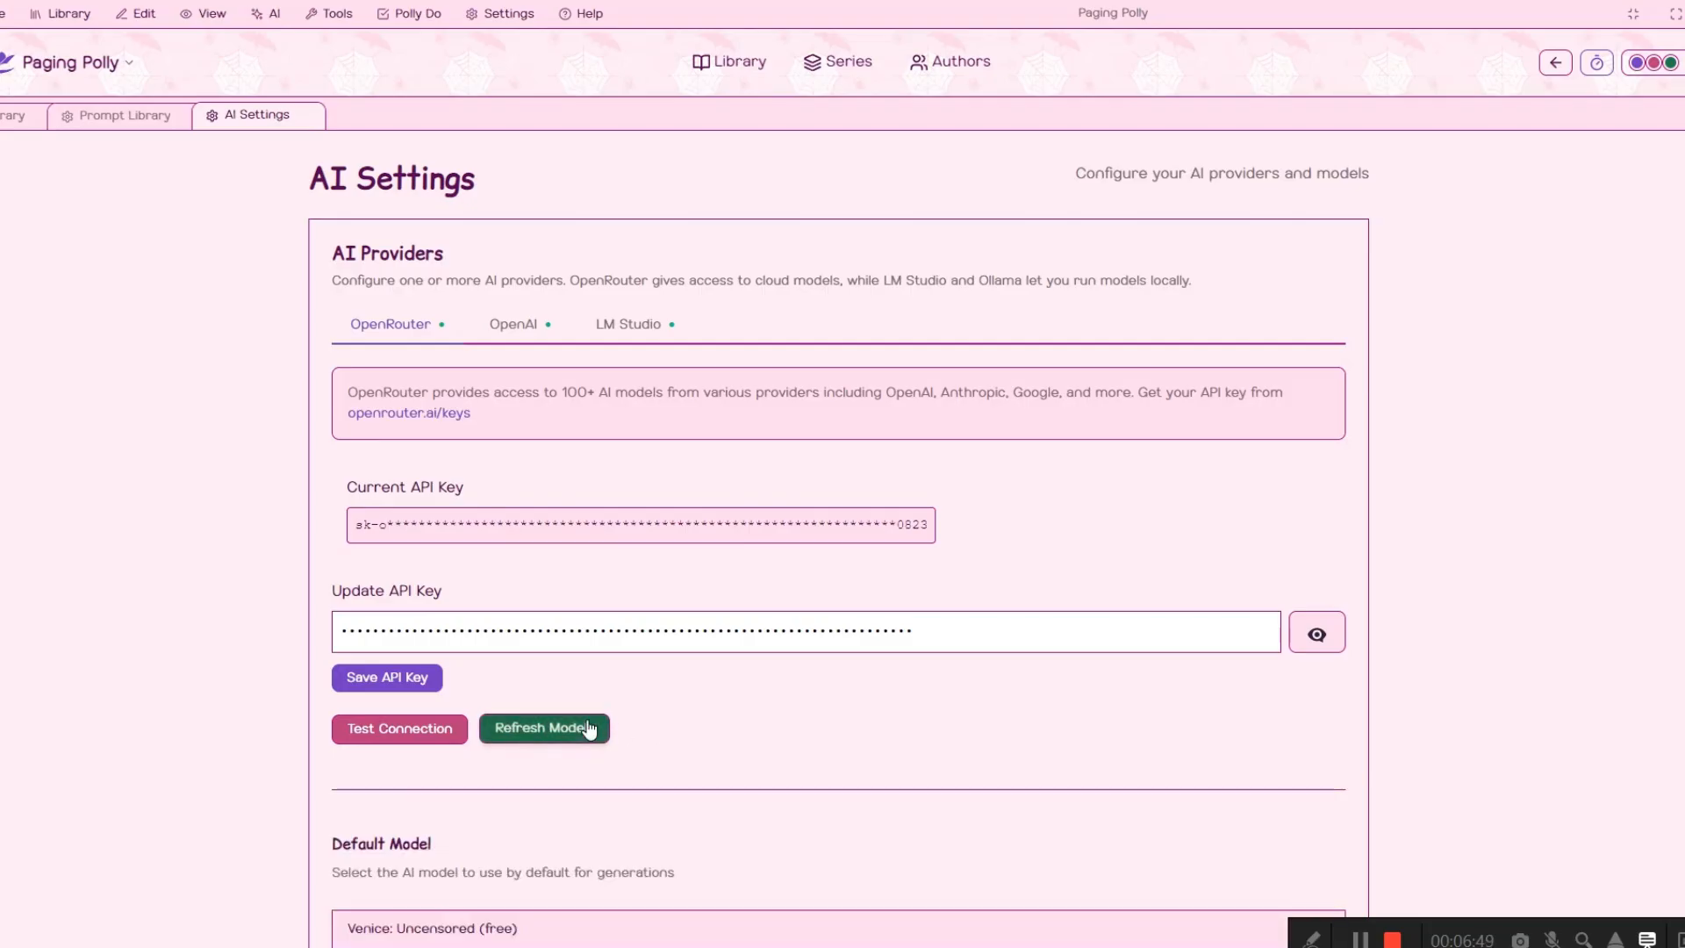
scroll(741, 764, "down", 1)
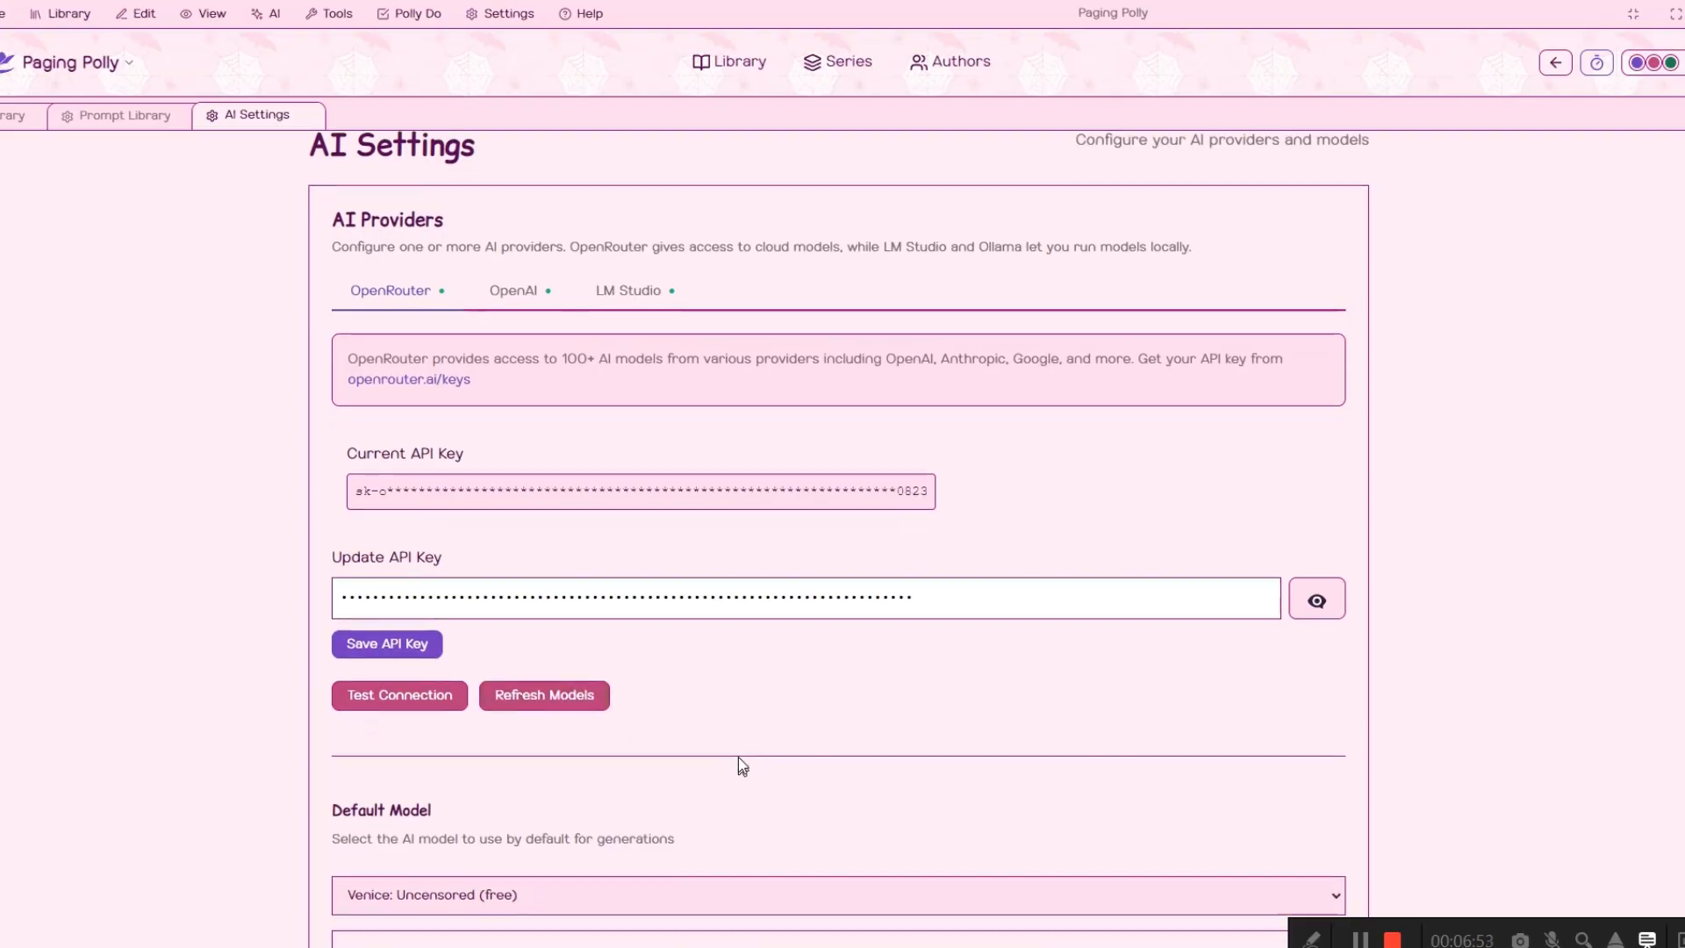
scroll(623, 693, "down", 6)
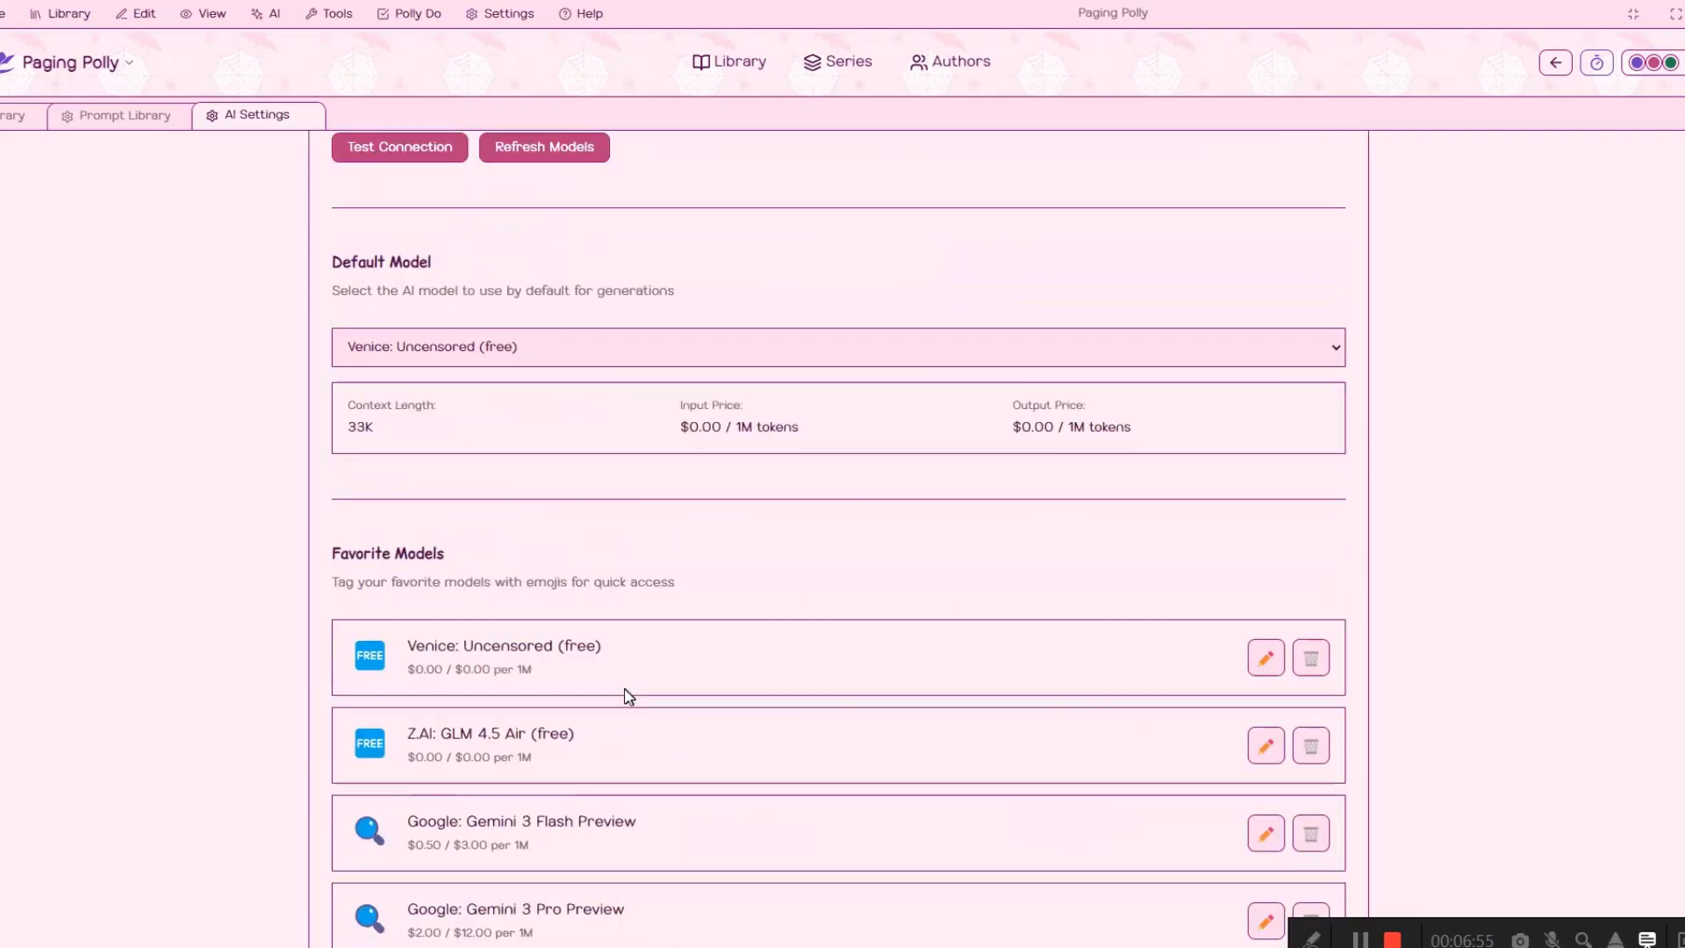
scroll(316, 473, "down", 4)
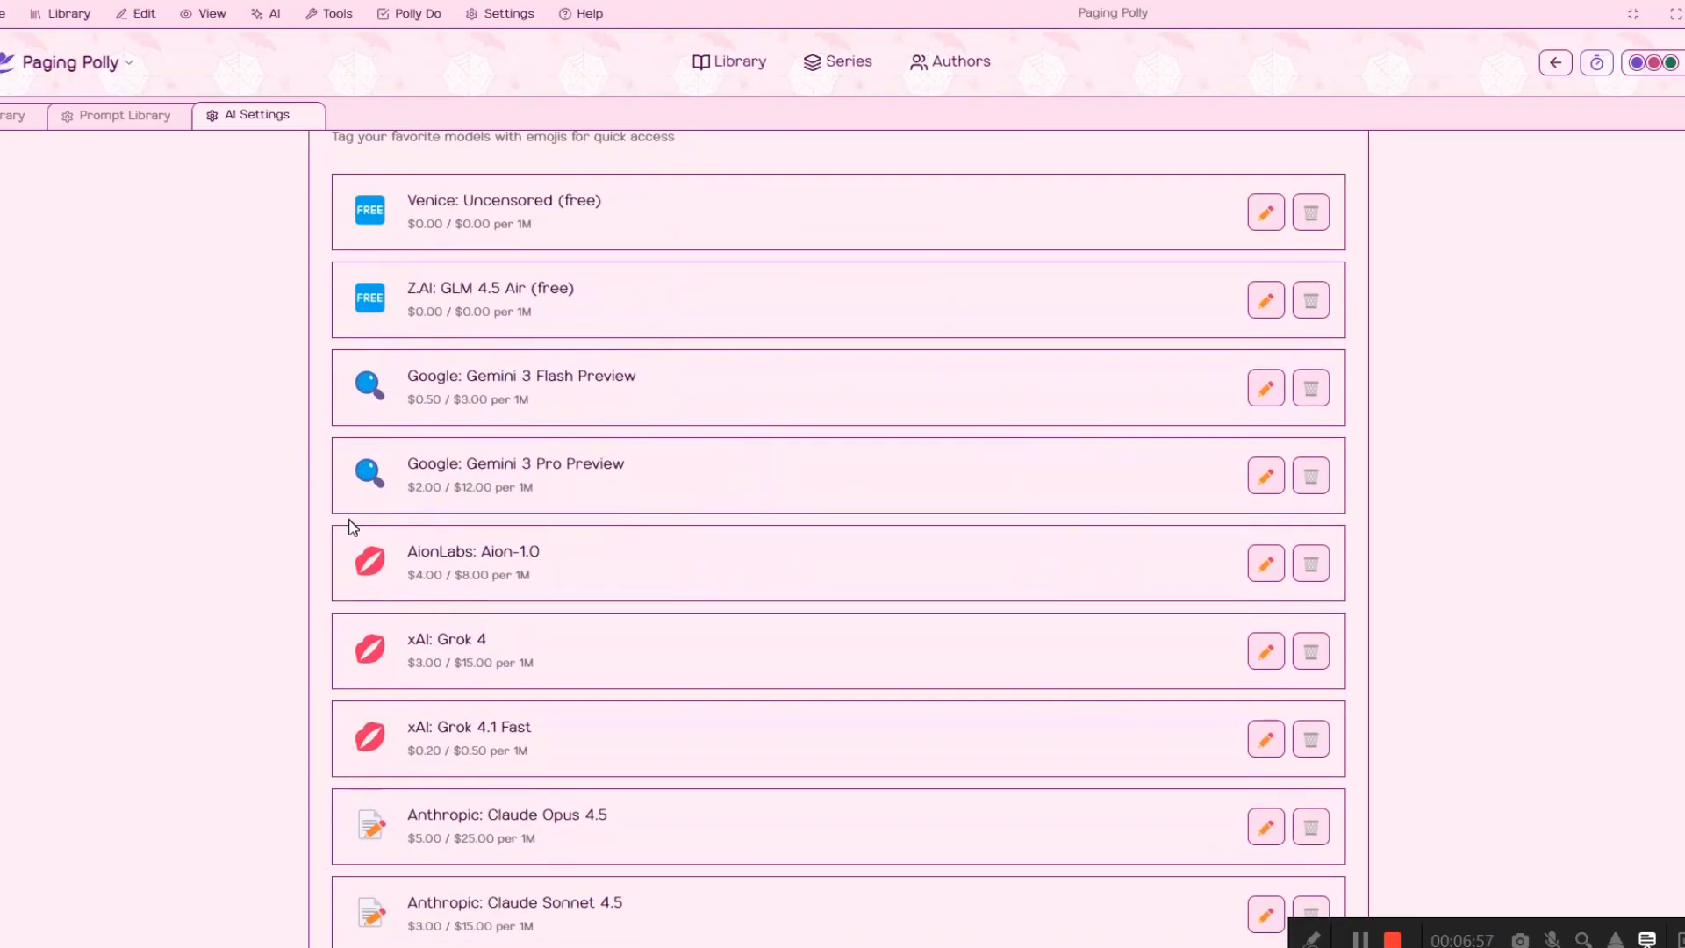
scroll(351, 527, "up", 6)
left_click(474, 461)
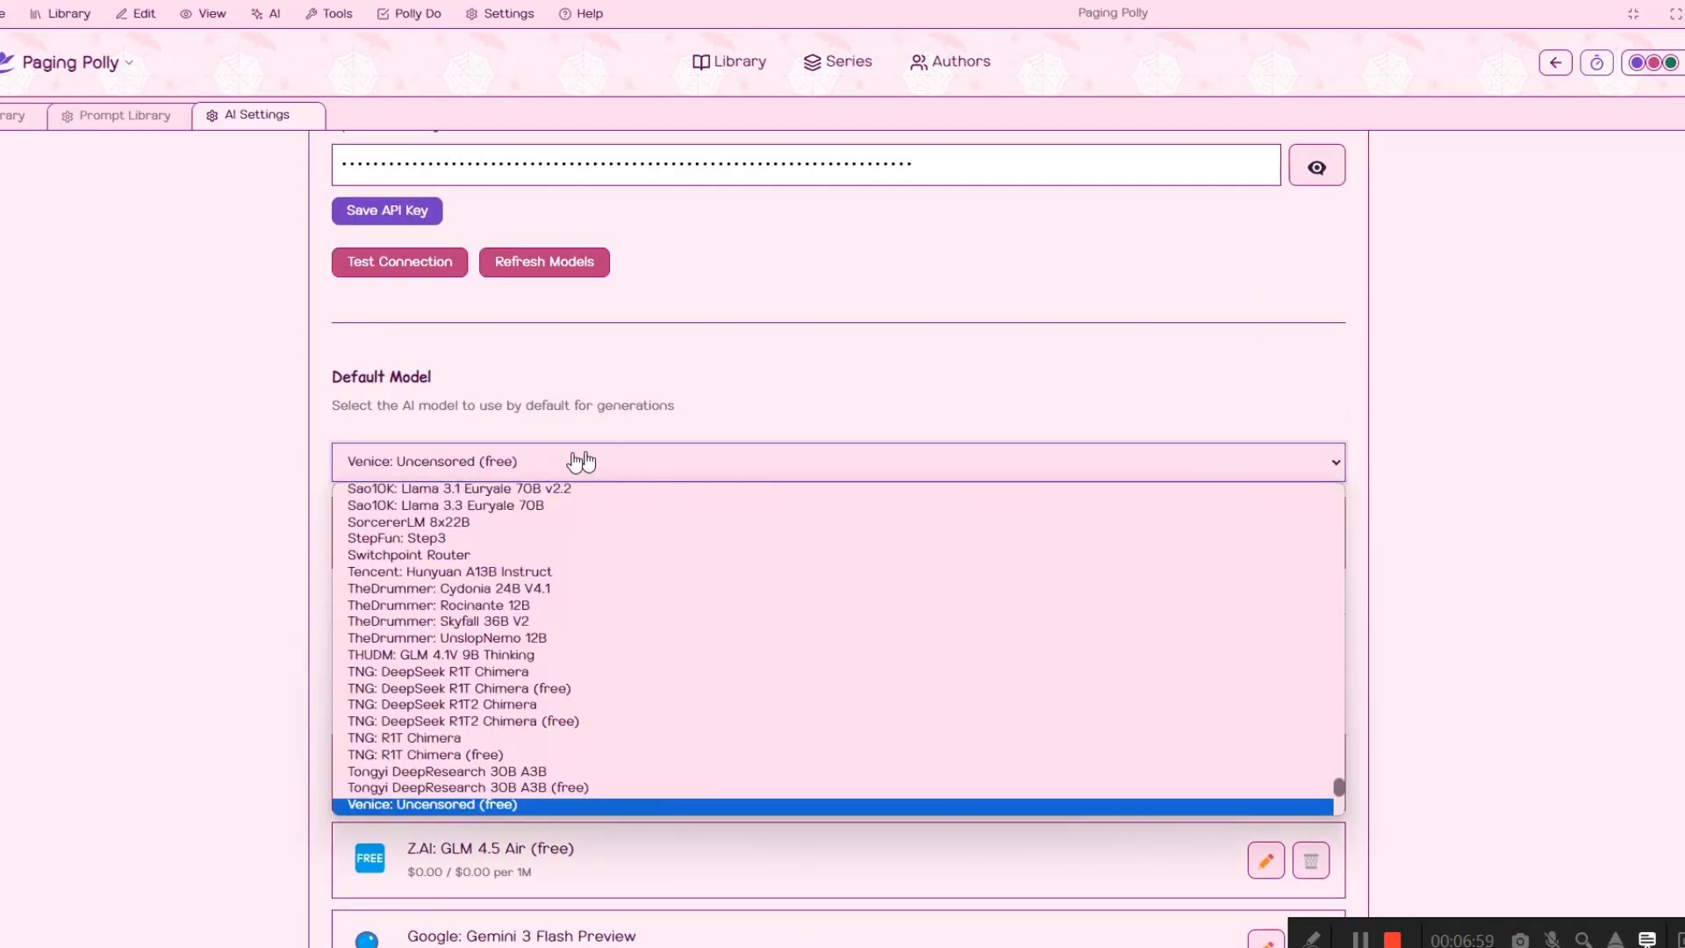
left_click(583, 461)
Search for gemma among the models that can be added as favorites
scroll(737, 620, "down", 9)
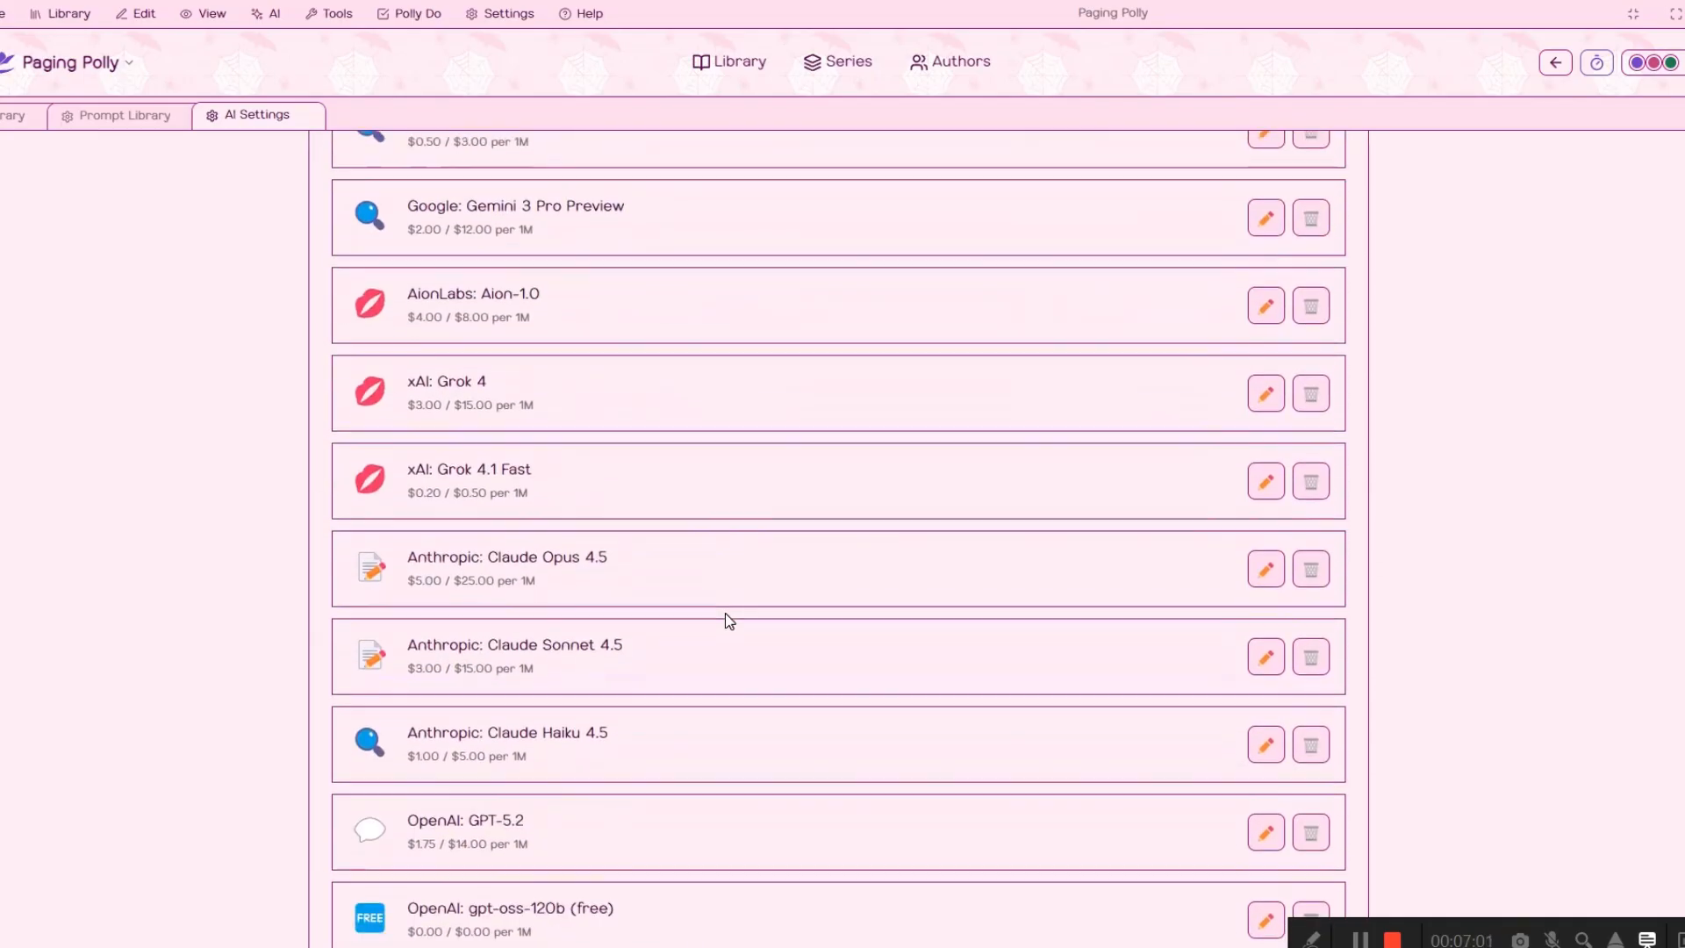
scroll(725, 620, "down", 7)
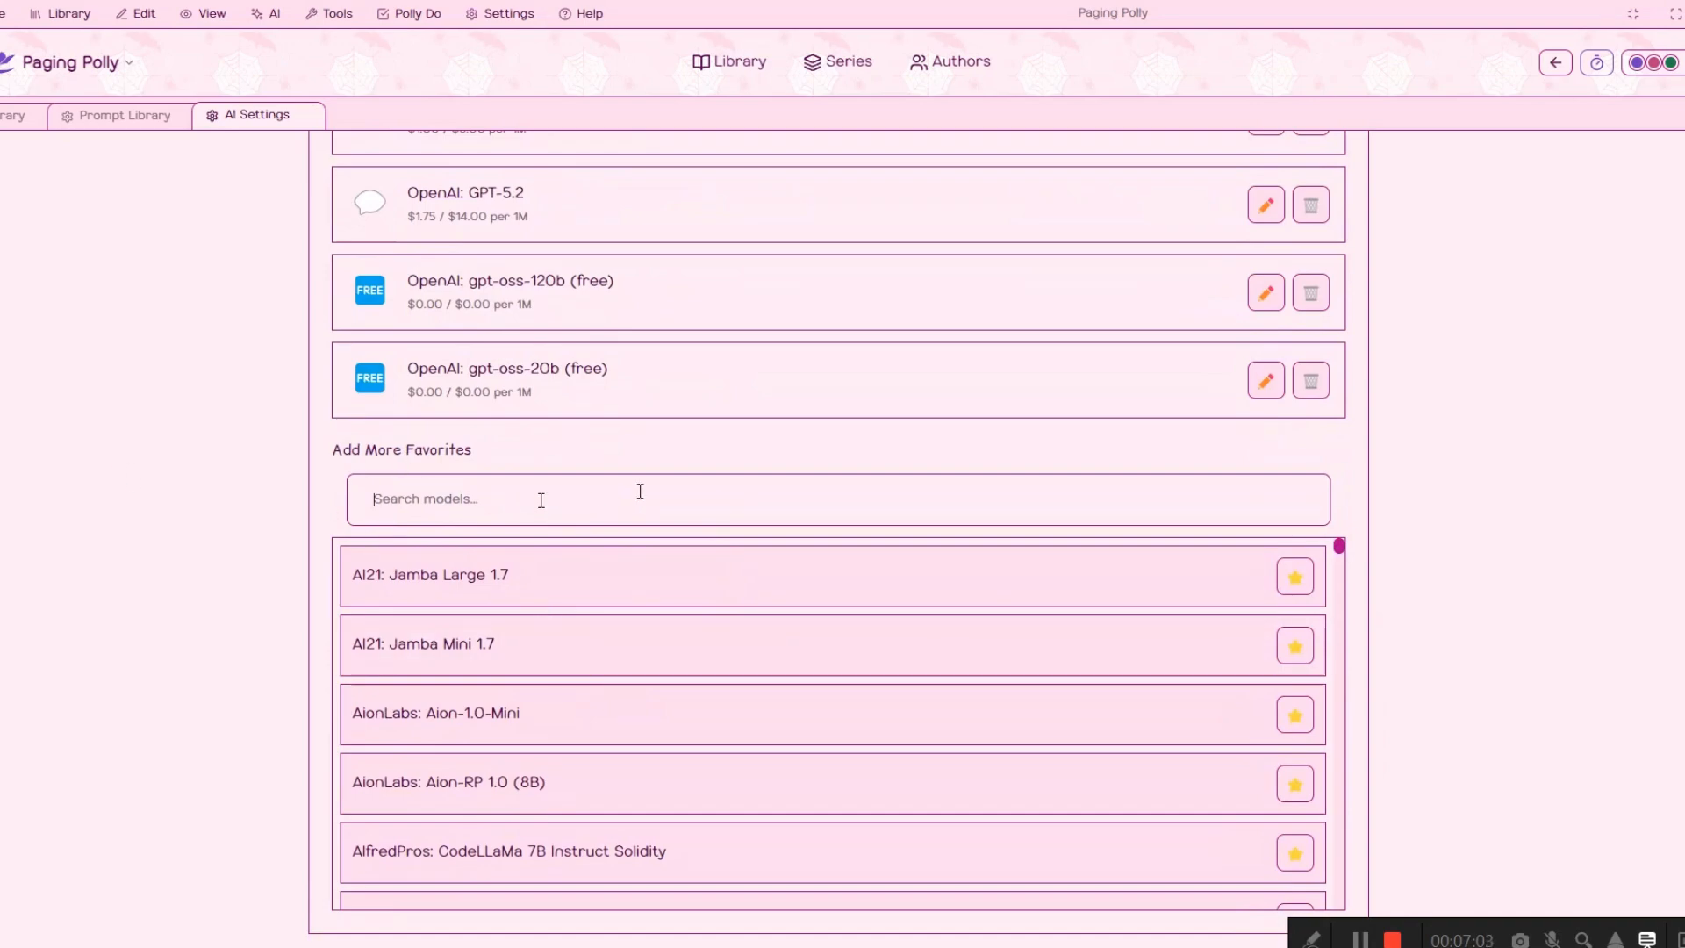
scroll(625, 483, "up", 10)
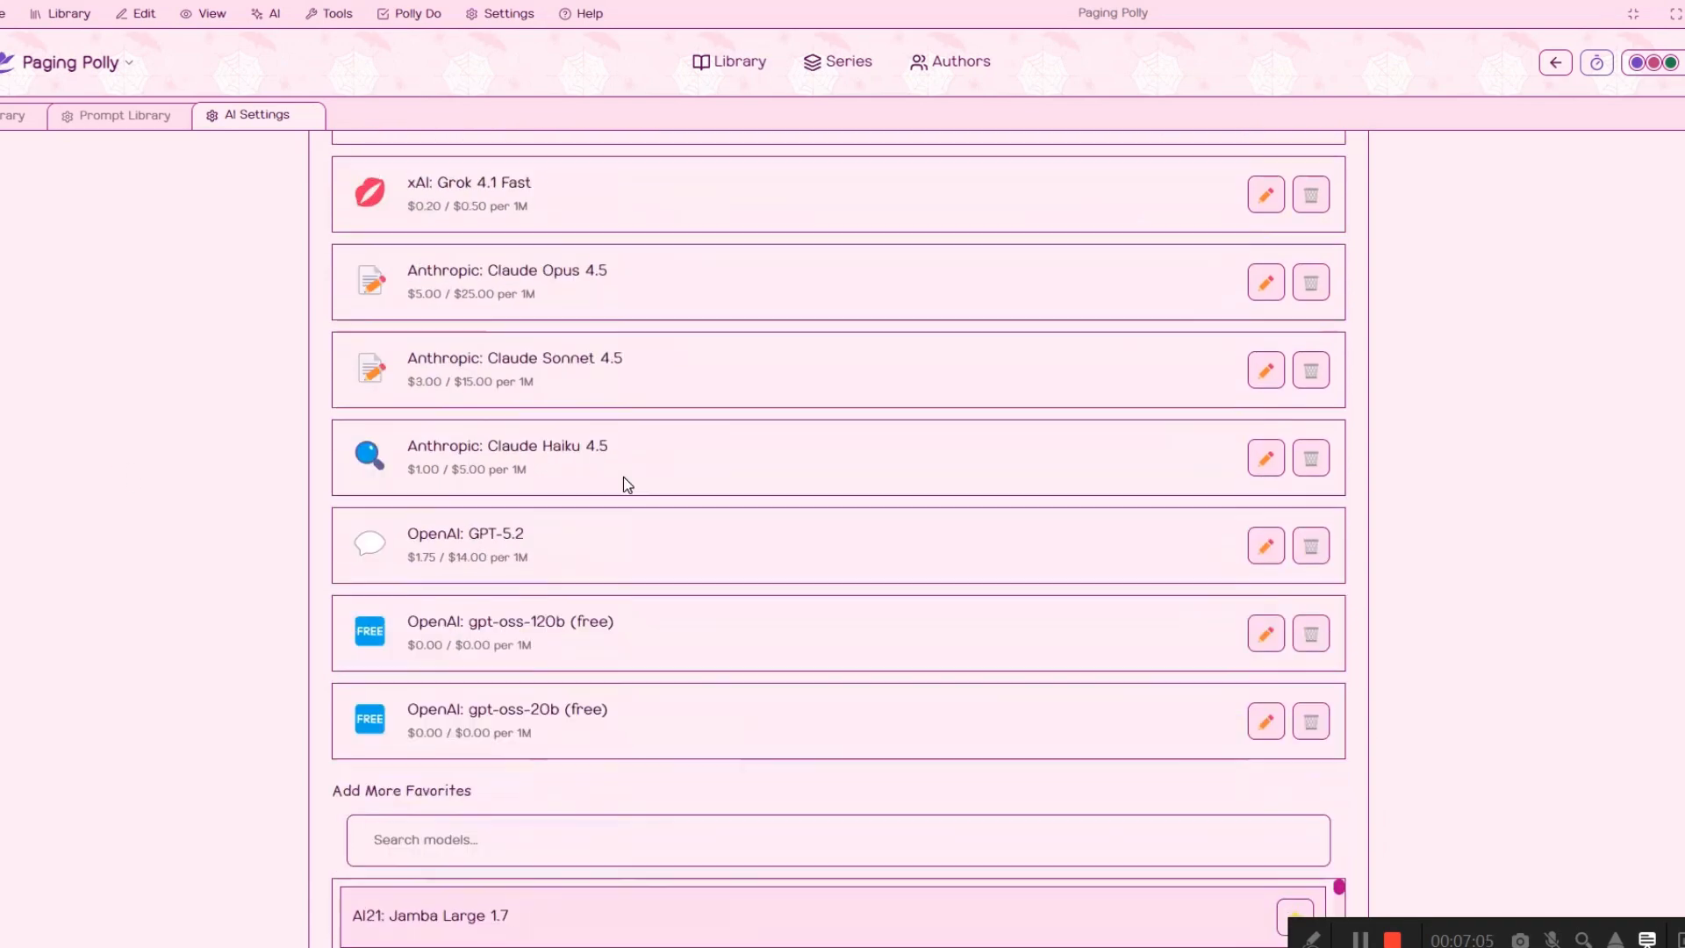
scroll(627, 484, "down", 6)
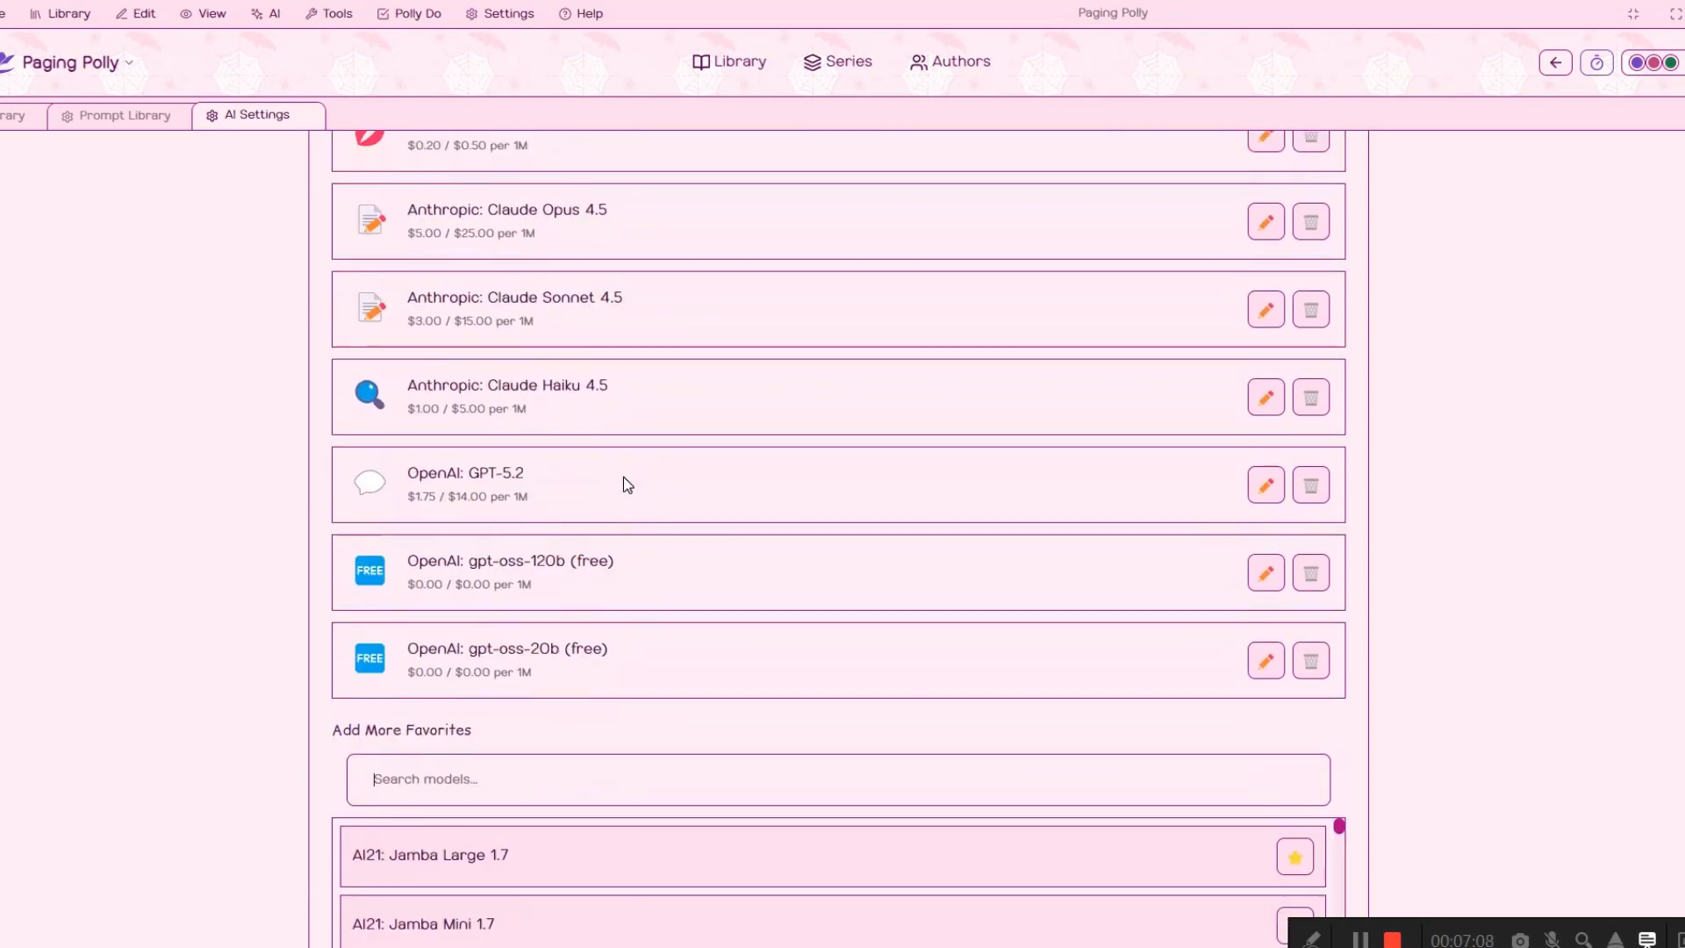
type("gemma")
scroll(755, 615, "down", 3)
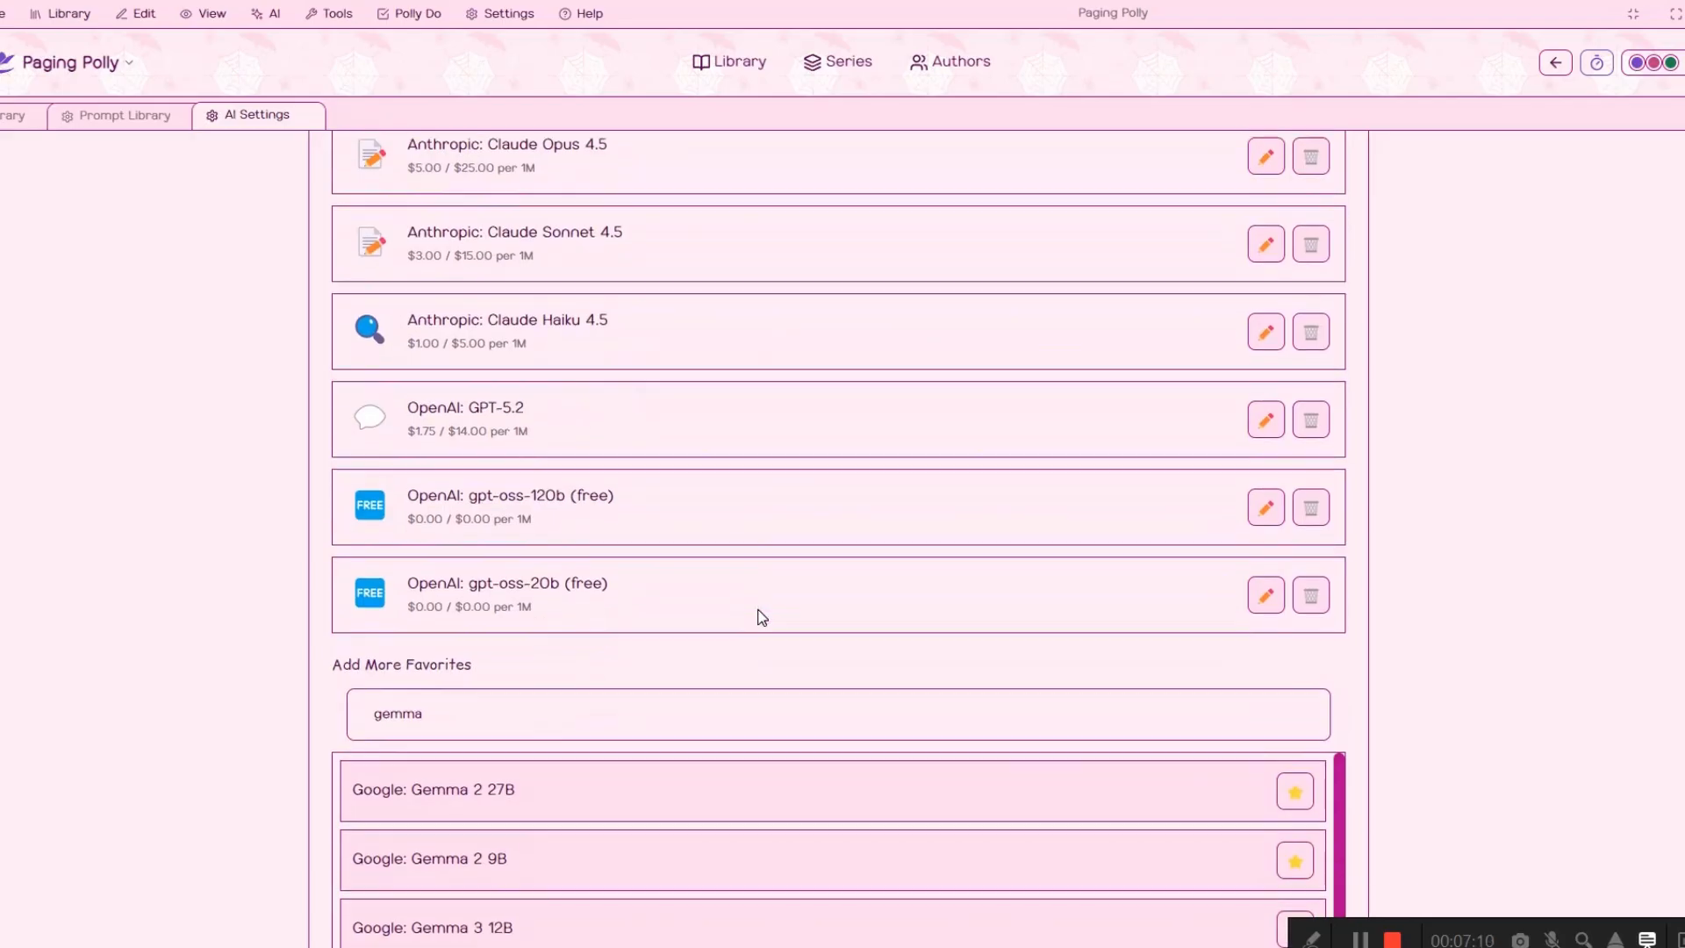
scroll(509, 827, "down", 1)
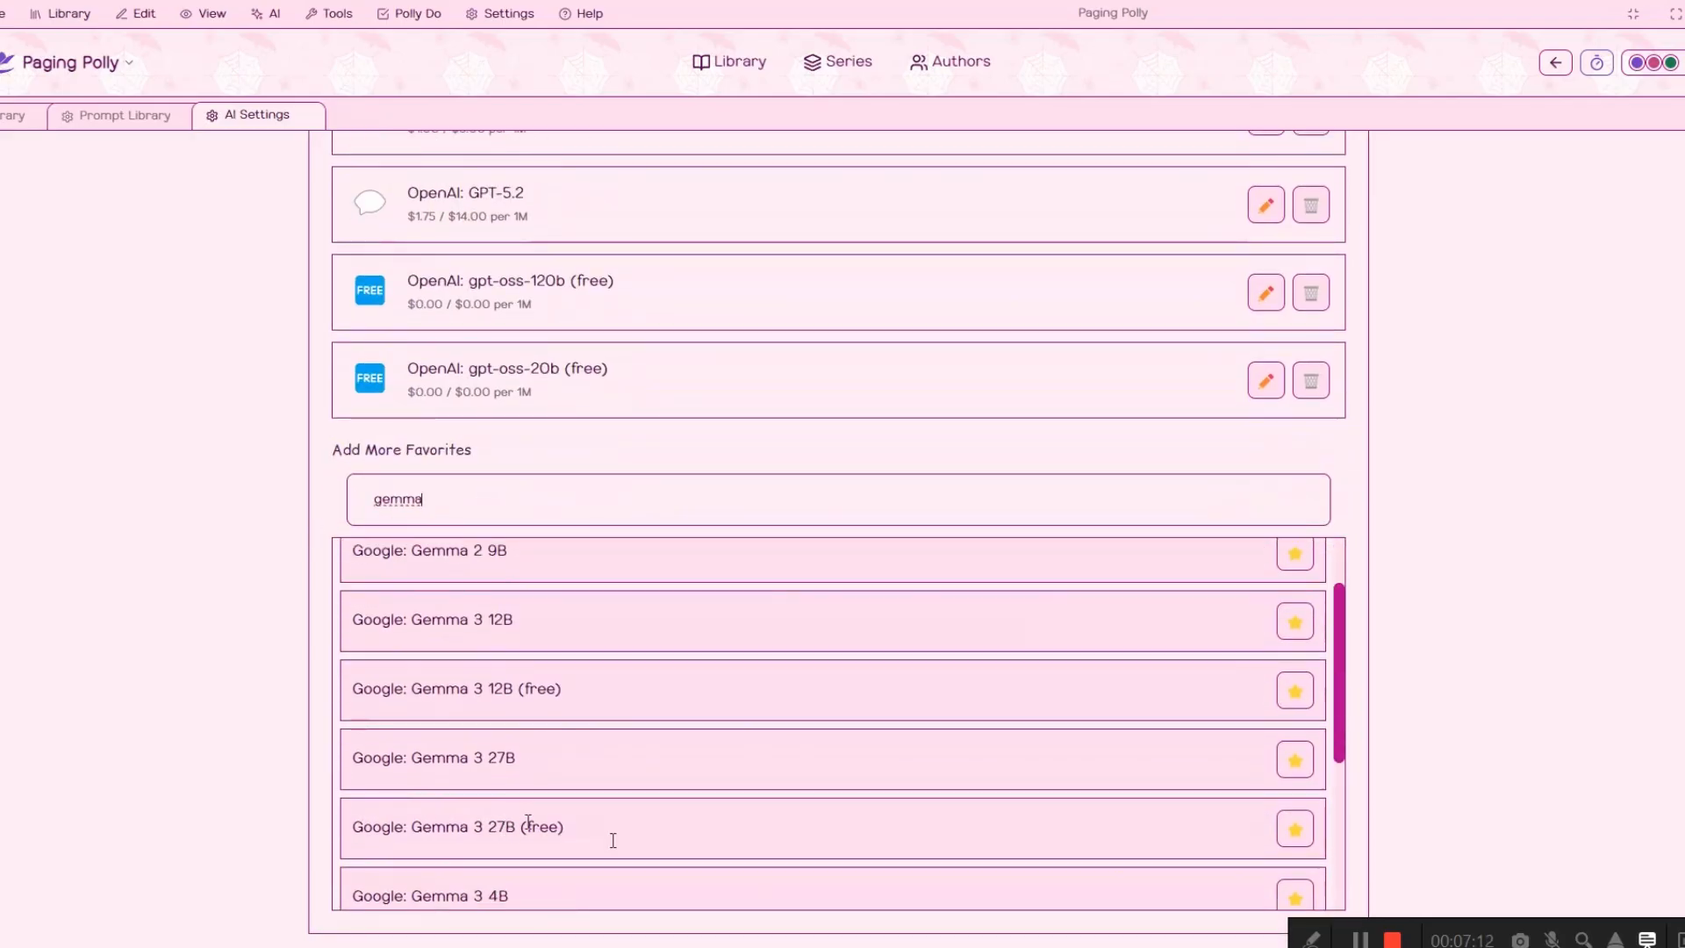
Add Google: Gemma 3 27B (free) to the favorite models with the Free emoji label
left_click(1295, 830)
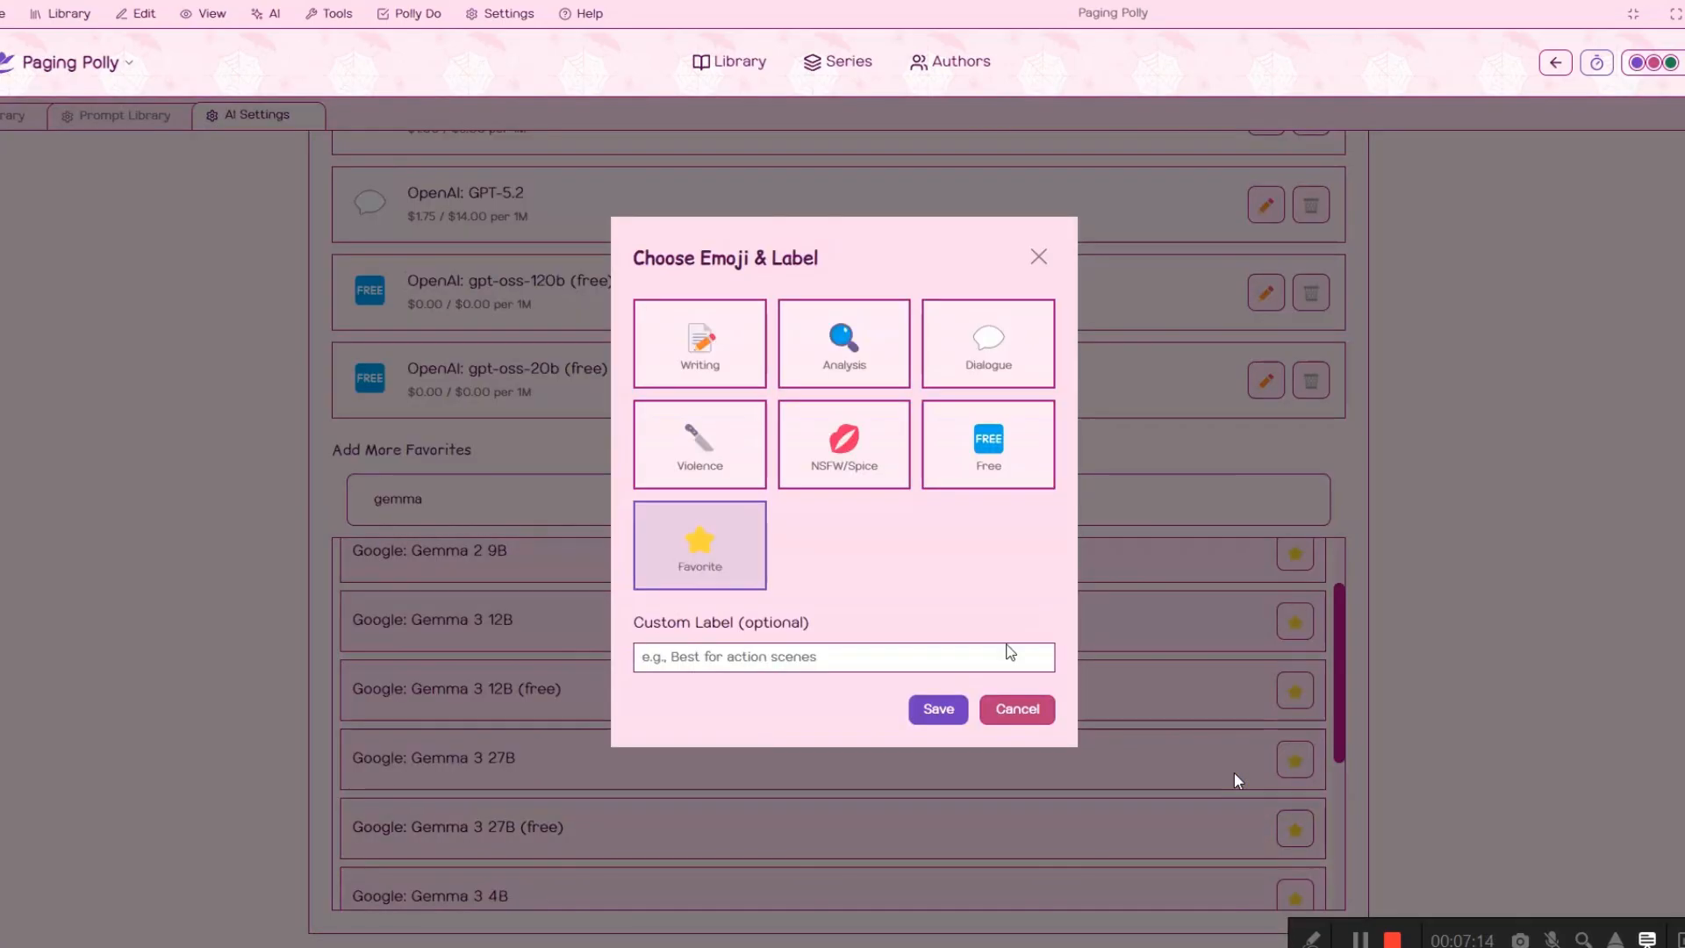
left_click(986, 443)
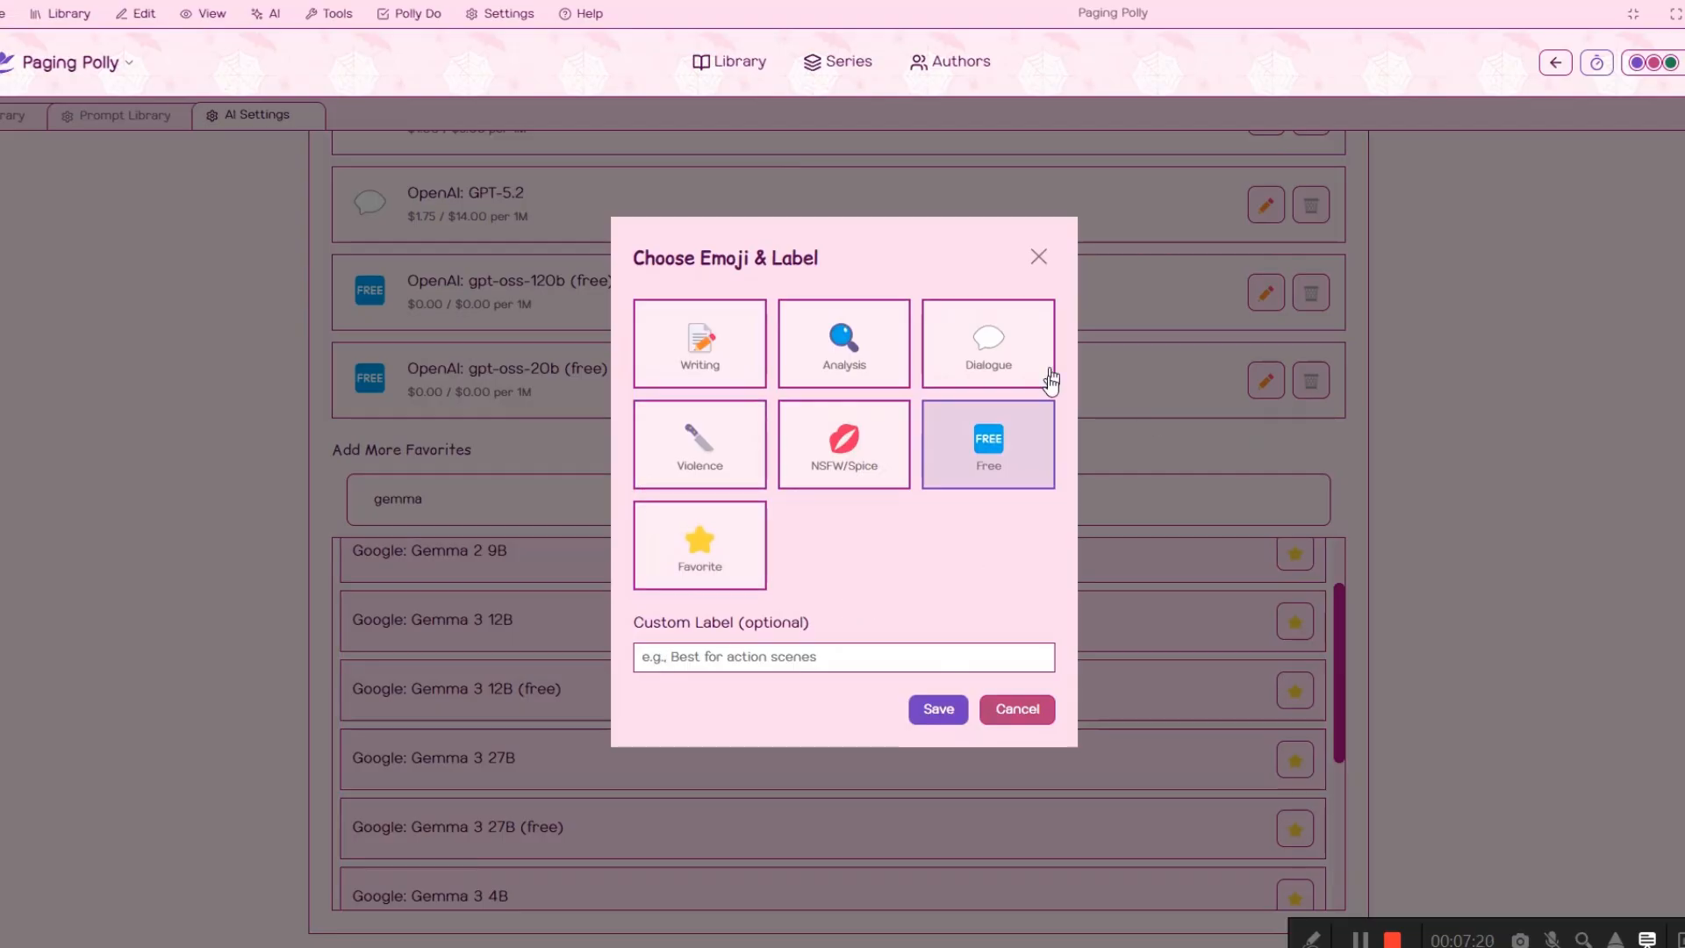
left_click(938, 708)
scroll(767, 806, "up", 3)
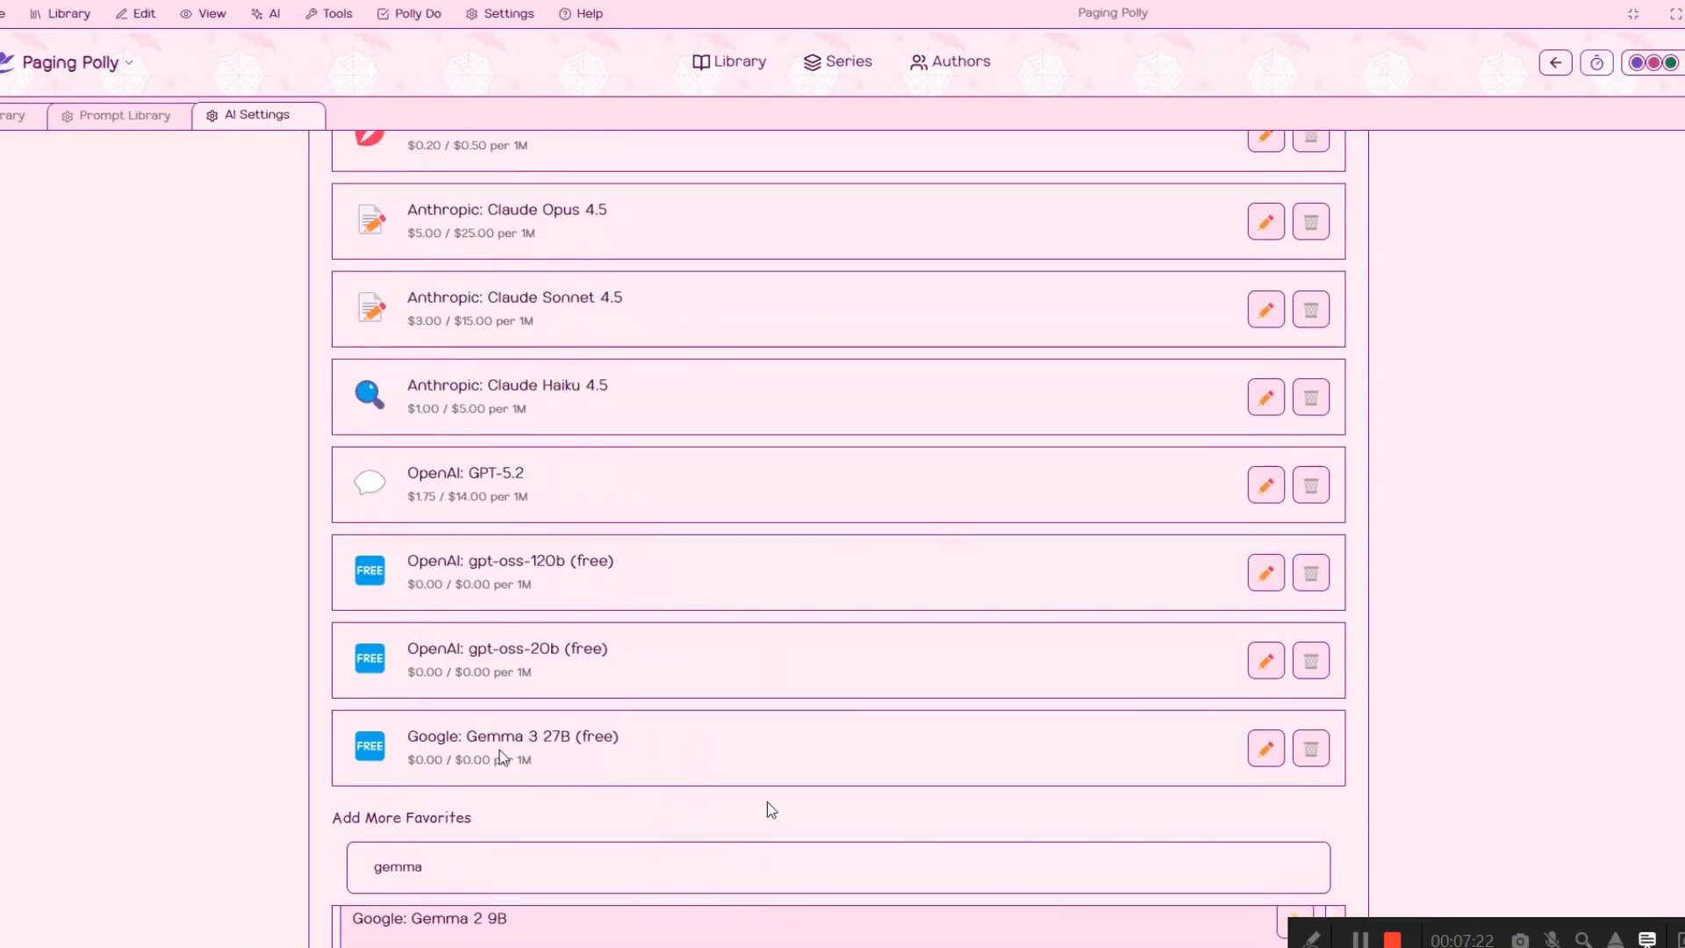
scroll(794, 606, "up", 5)
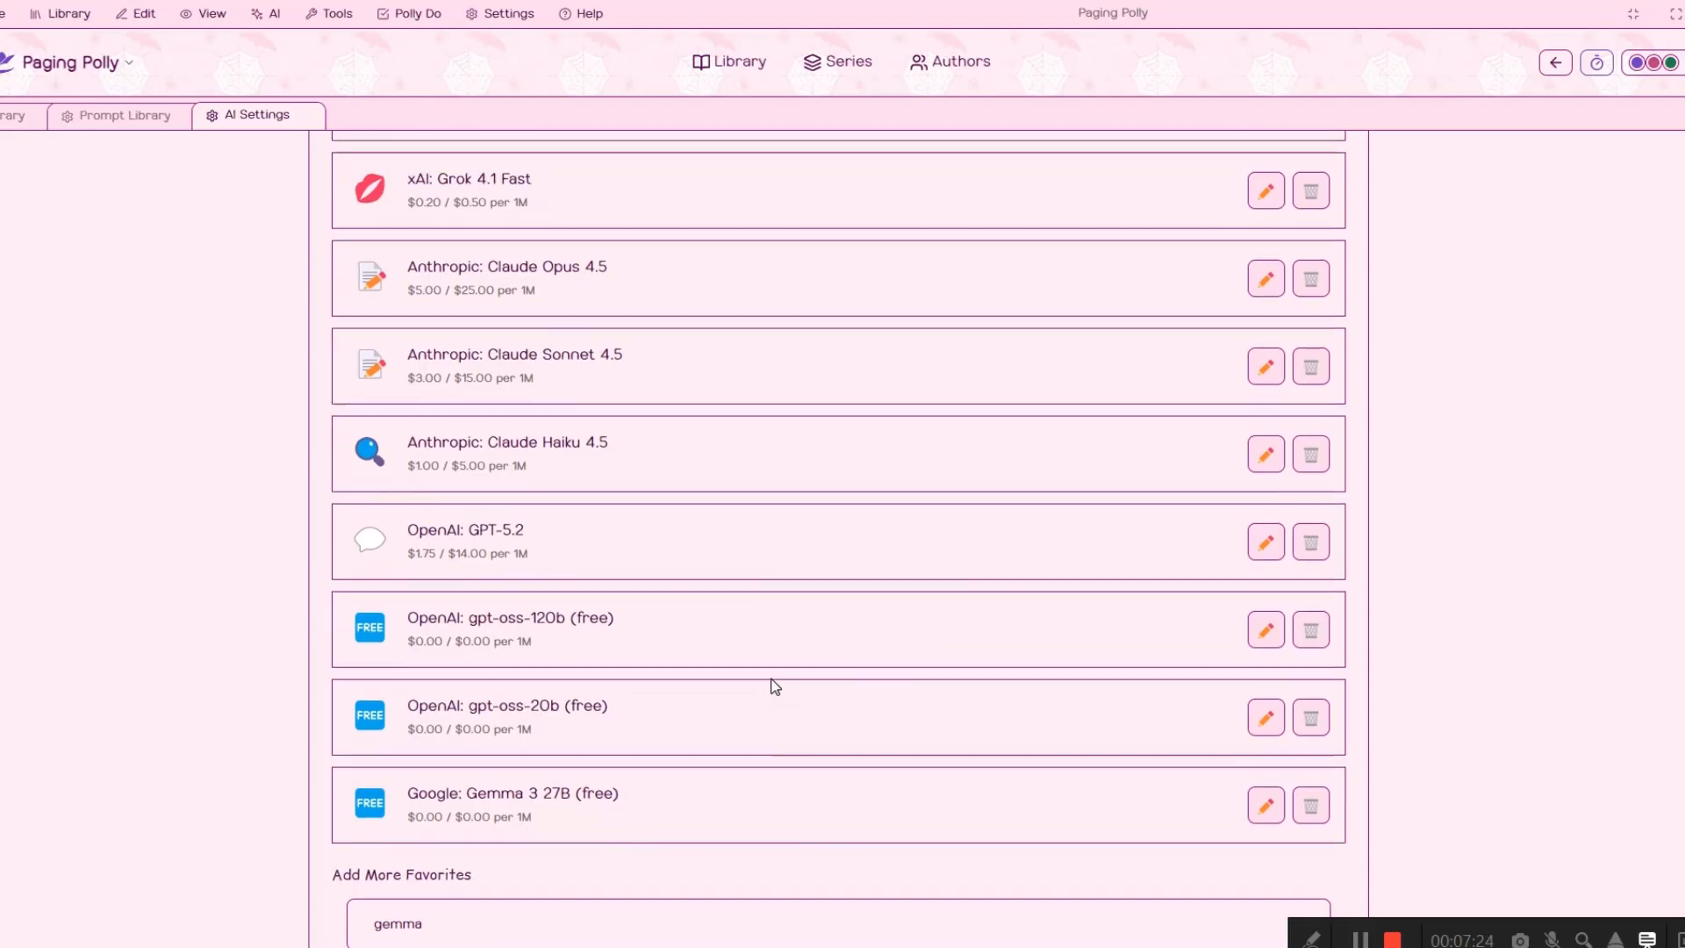
scroll(831, 581, "up", 4)
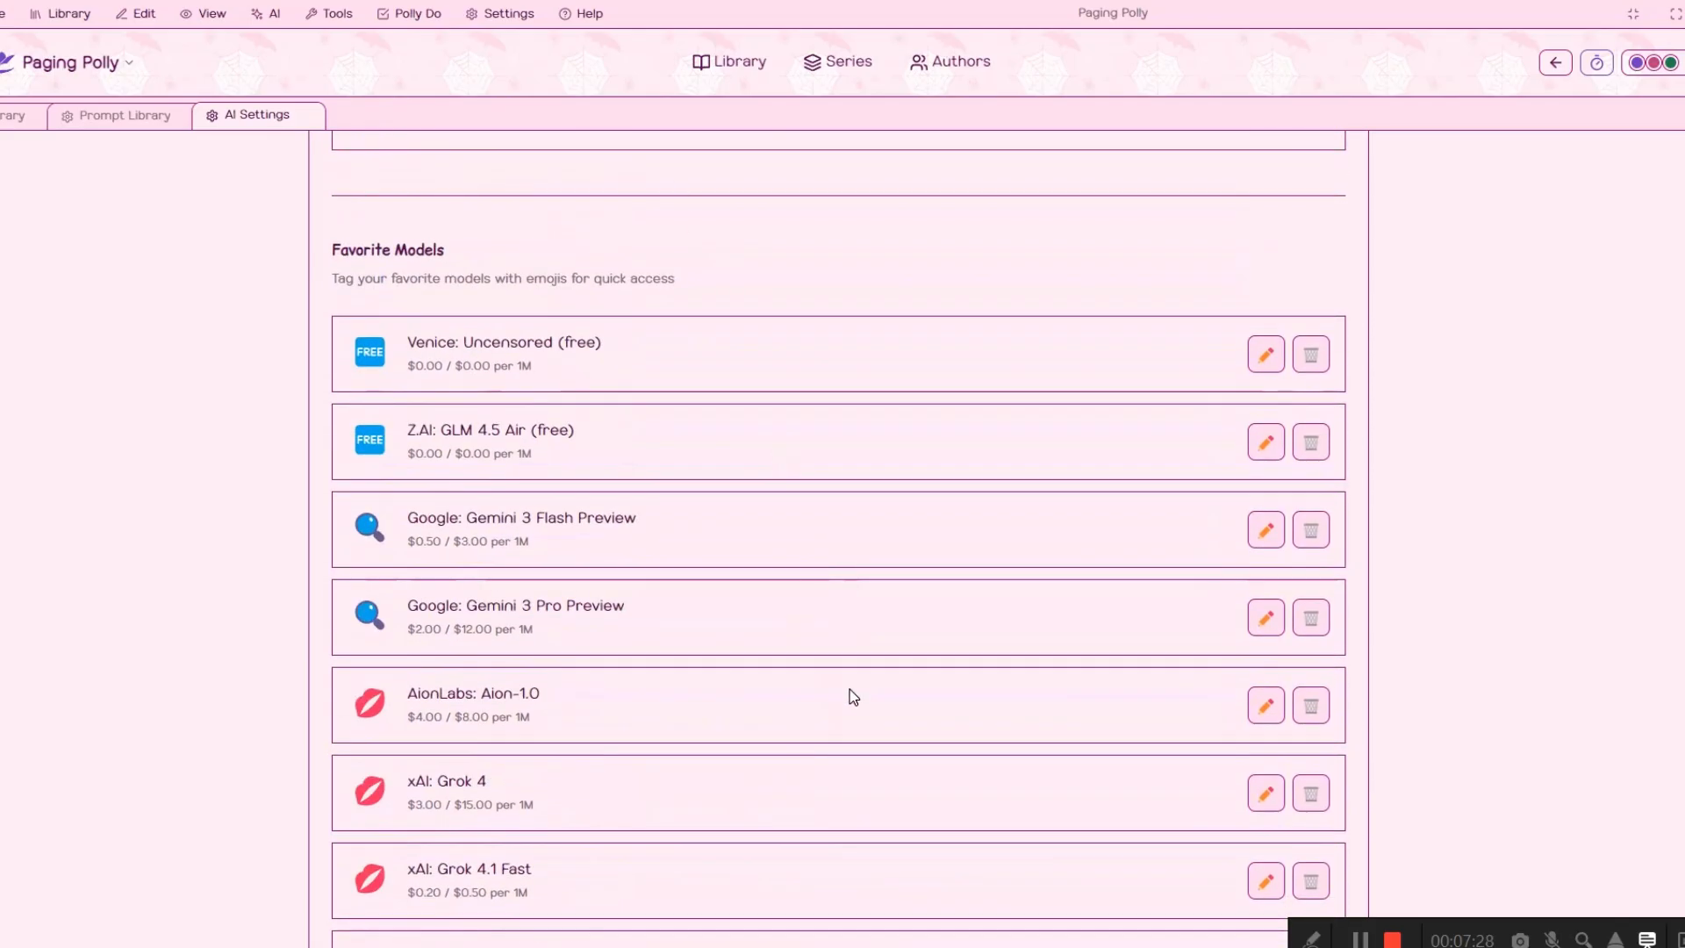
scroll(822, 649, "up", 10)
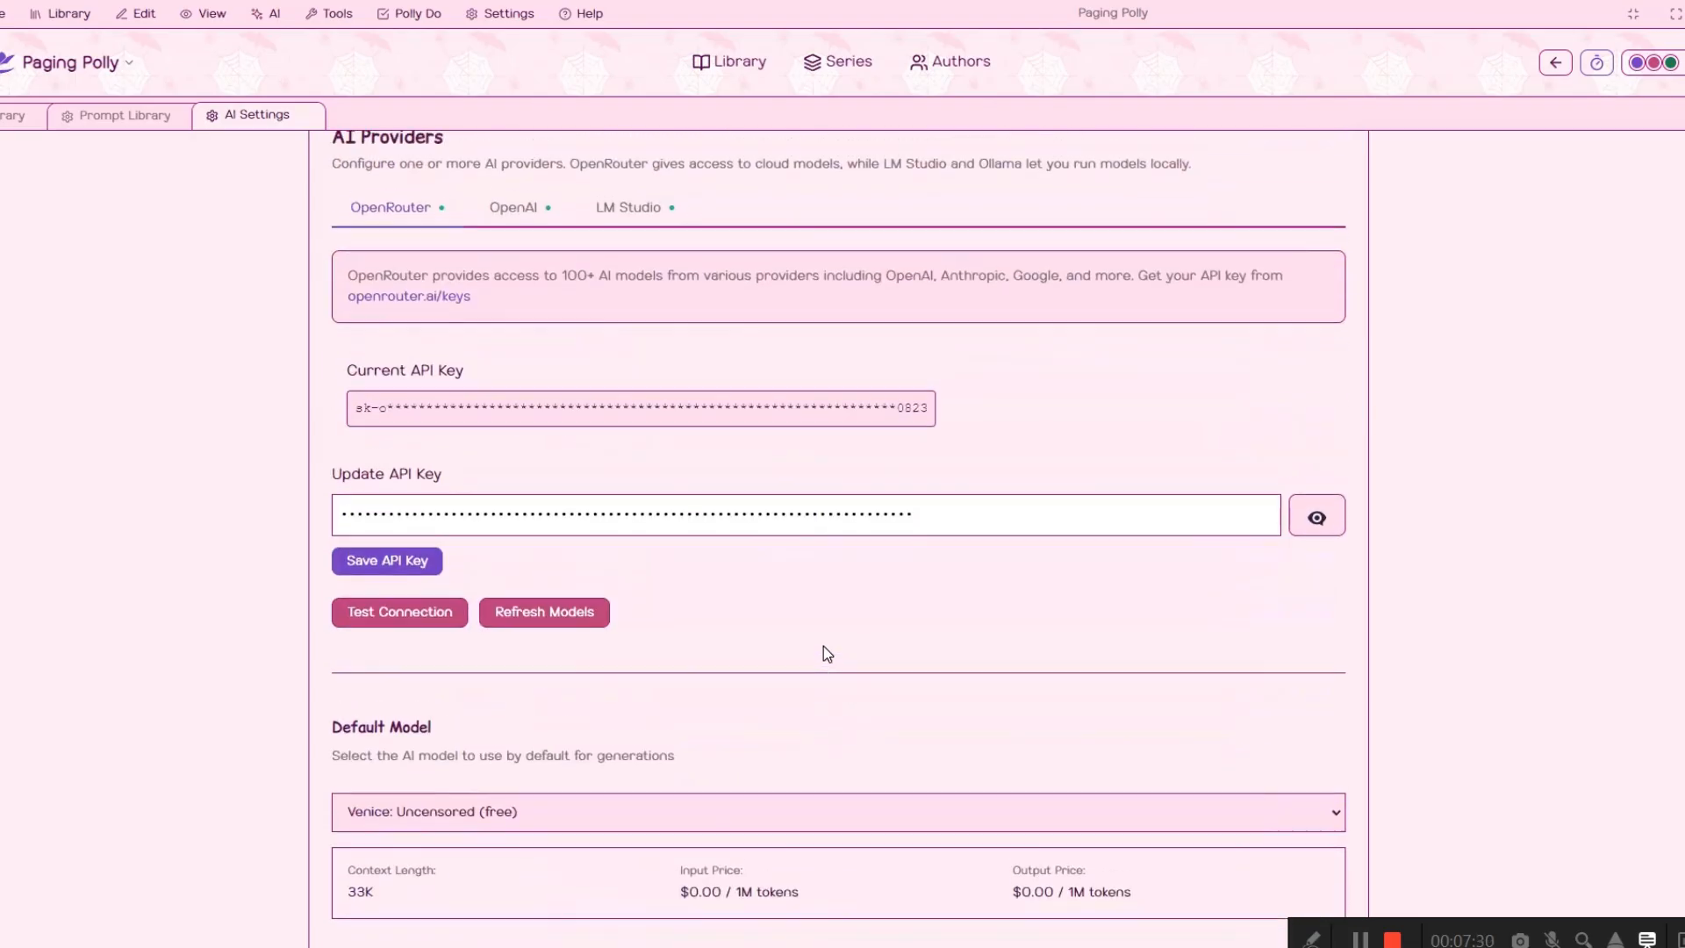
Create a new author profile, filling in only the pen name
left_click(18, 115)
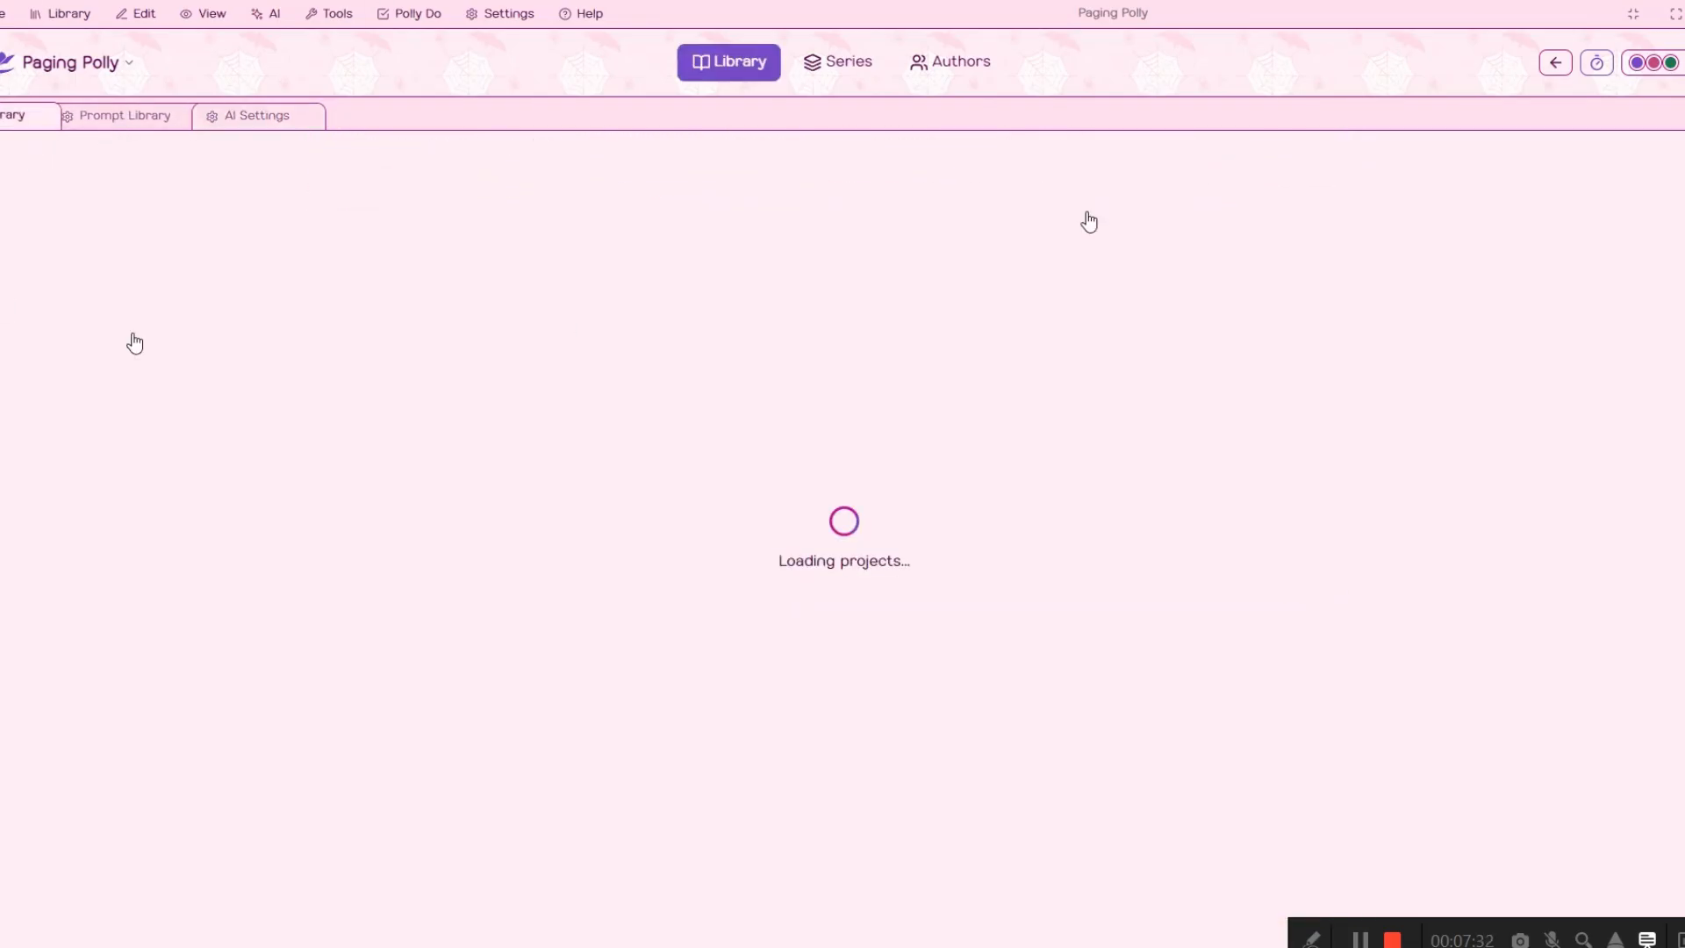
left_click(940, 61)
left_click(1052, 193)
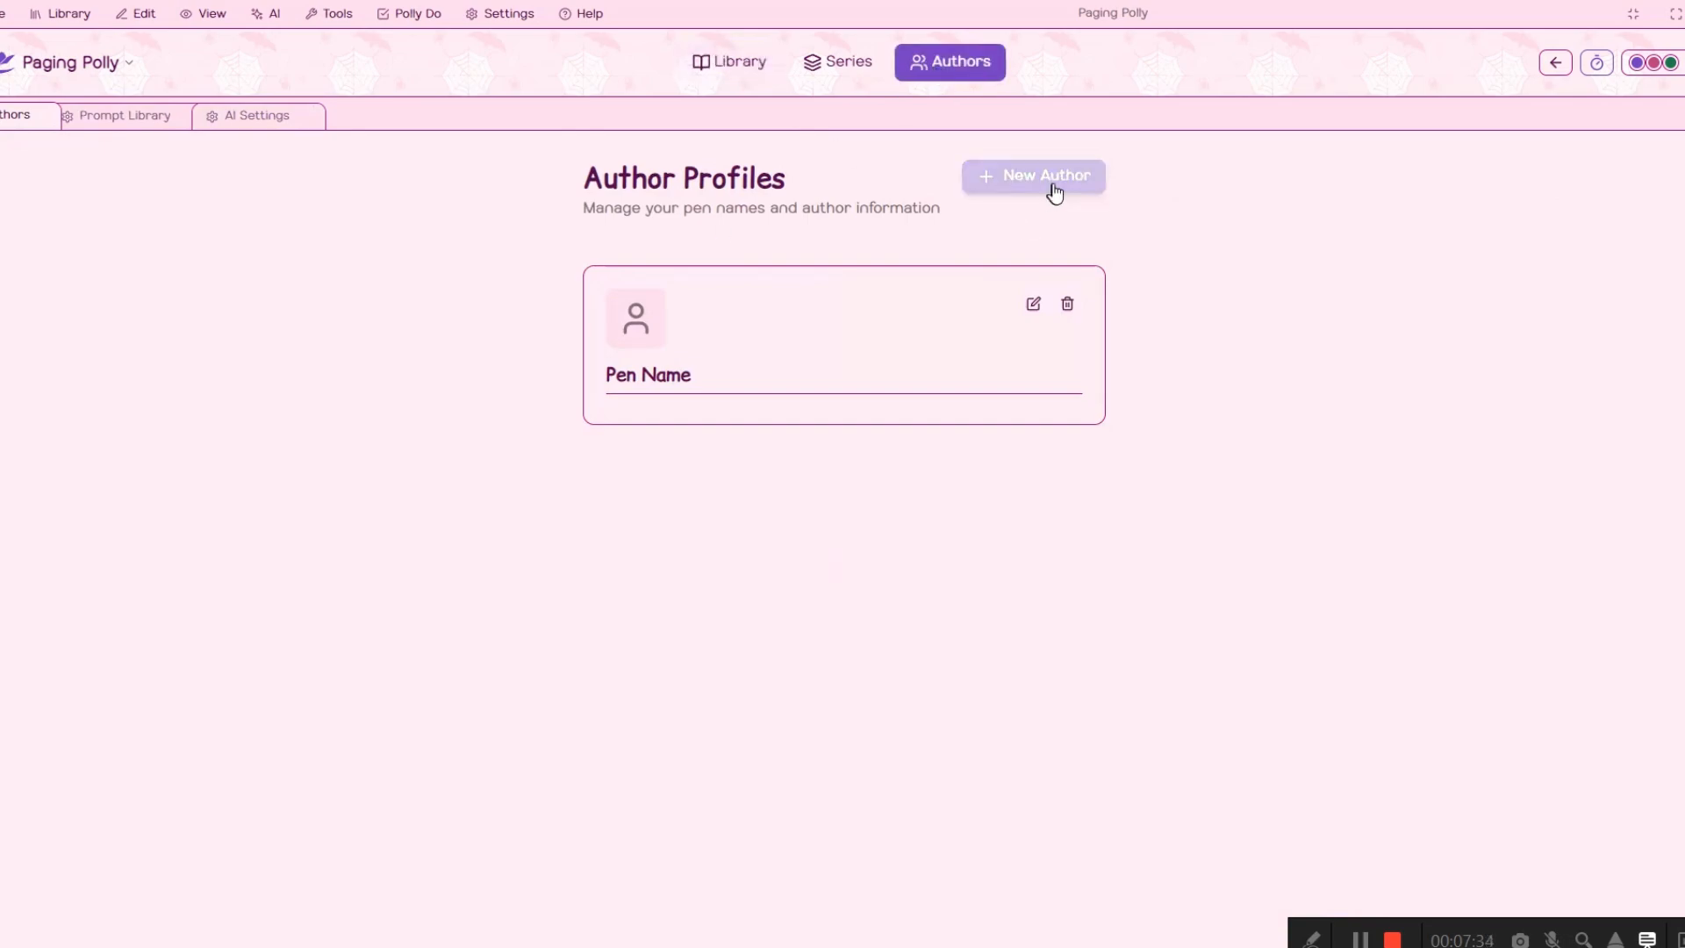
left_click(630, 211)
type("Polly Pen")
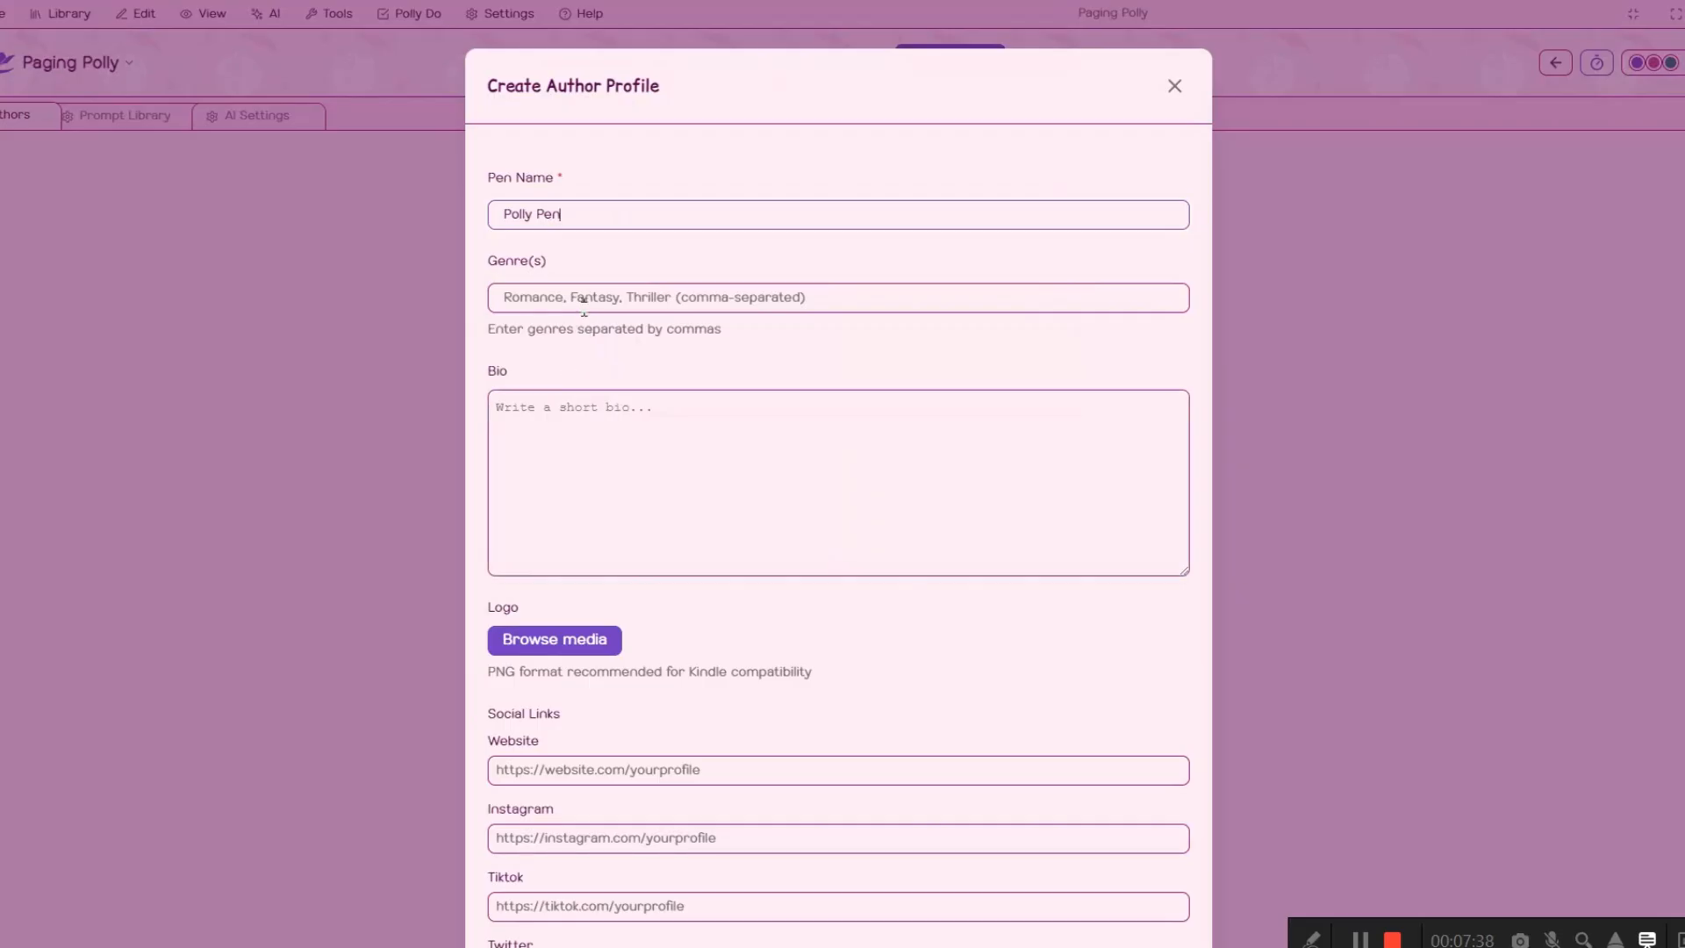
scroll(1335, 727, "down", 1)
scroll(669, 681, "down", 5)
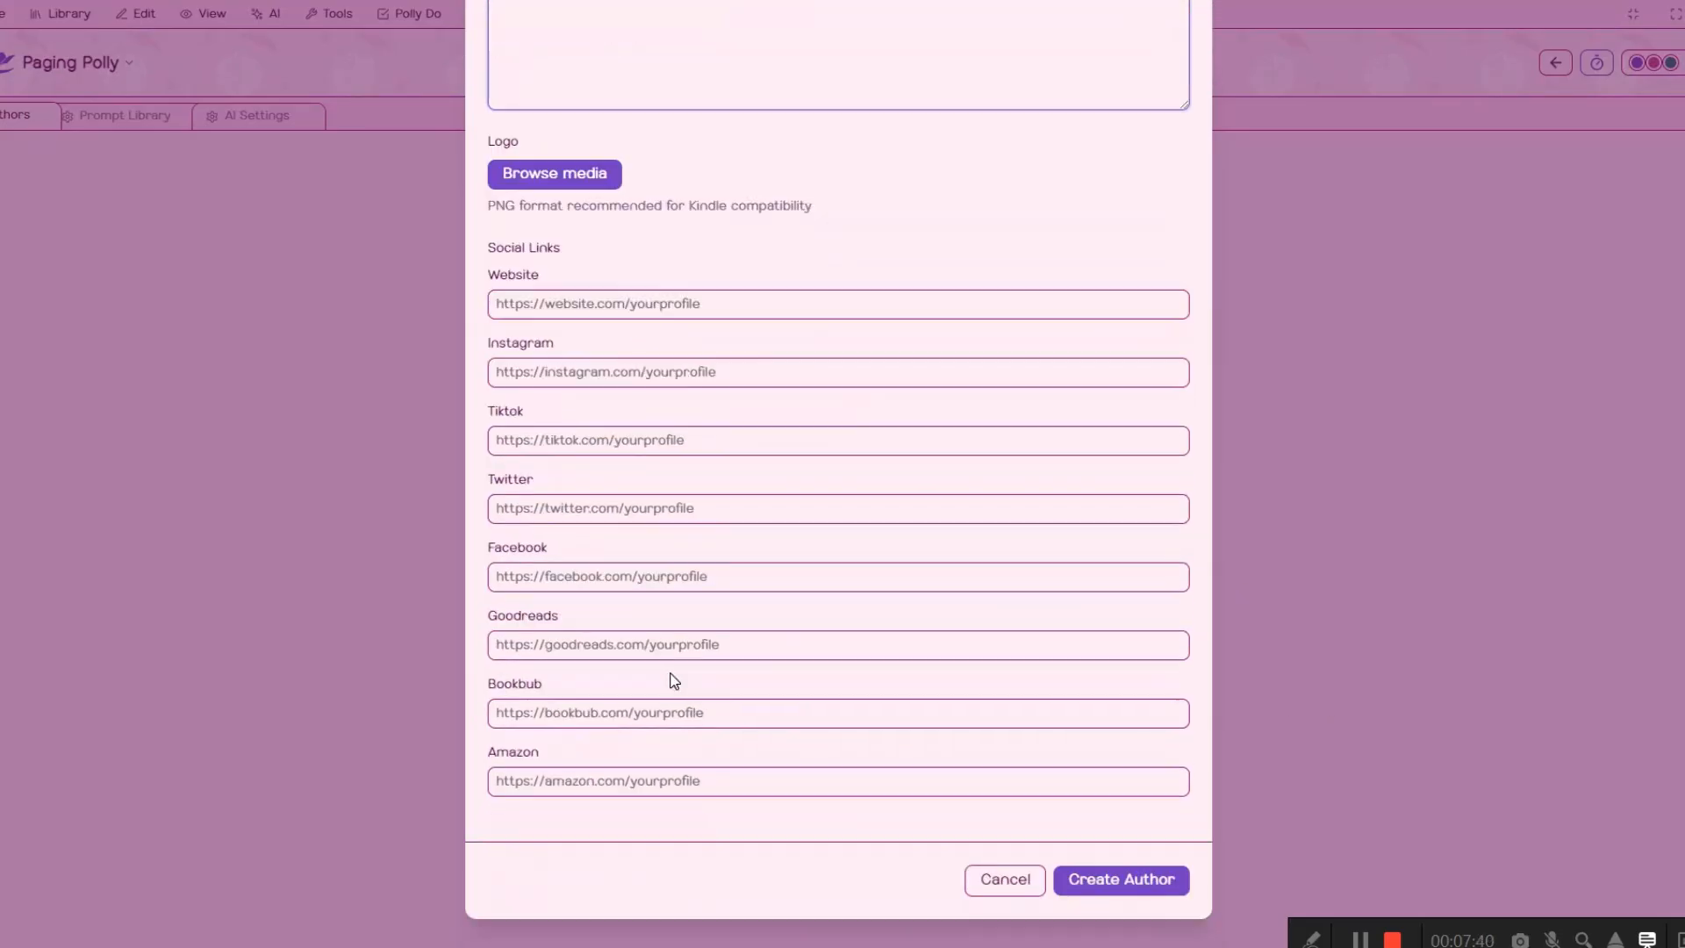
scroll(939, 876, "up", 6)
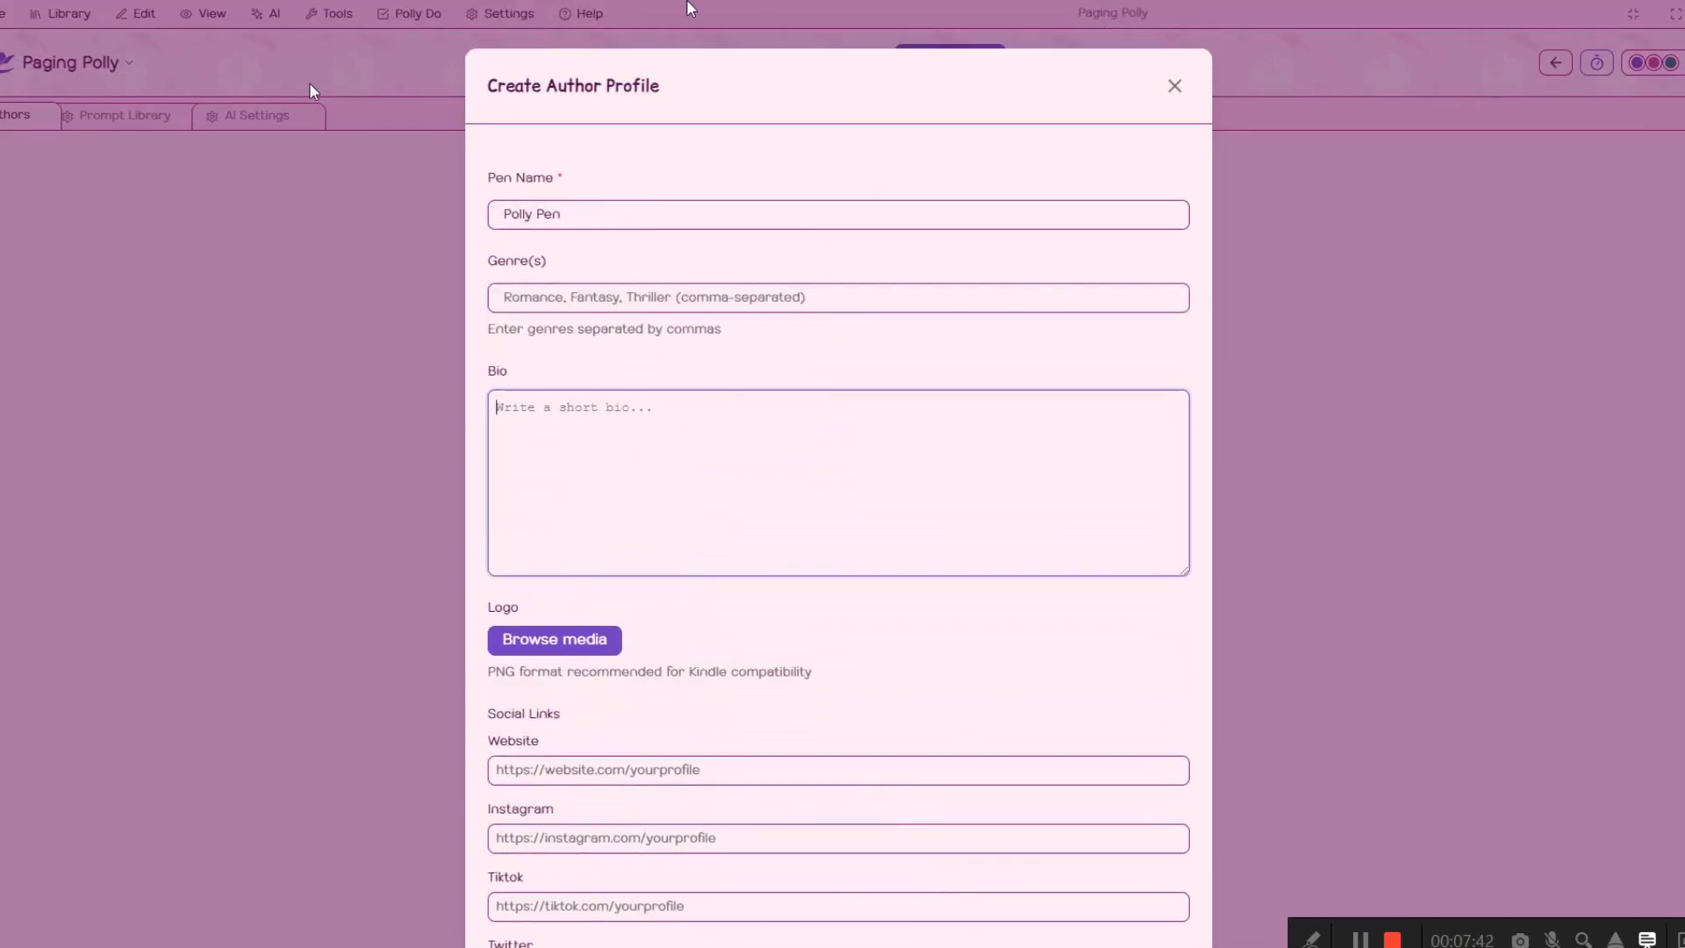
scroll(1070, 597, "down", 5)
left_click(1131, 884)
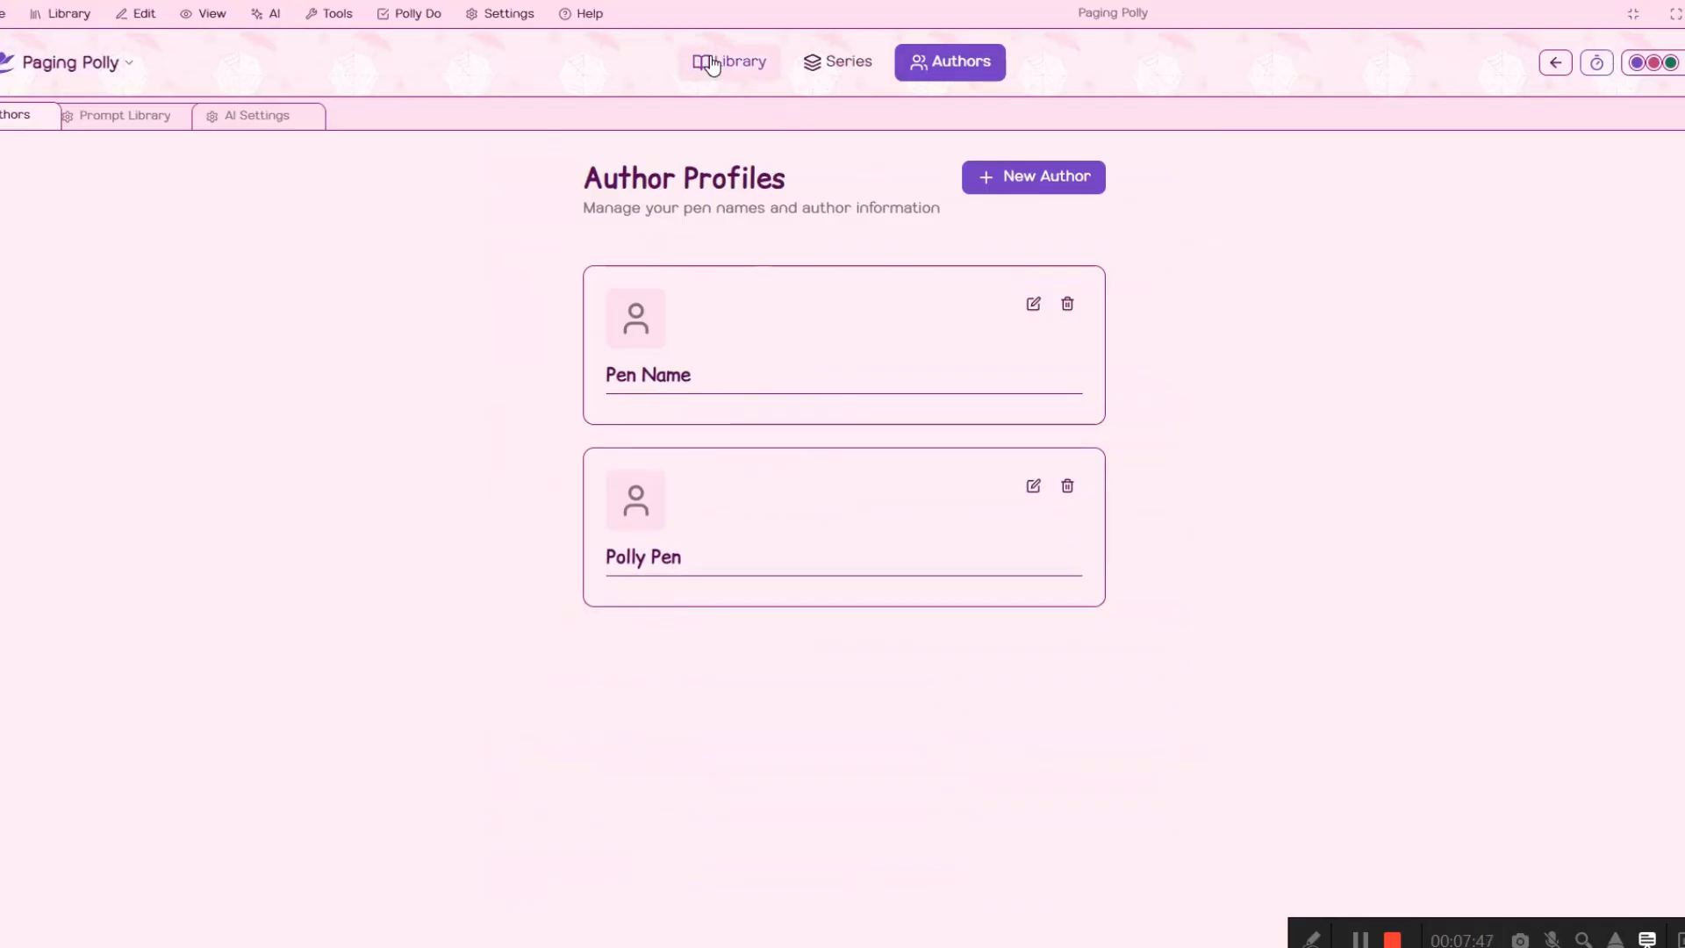
Start a new library project titled Quick Start Project, assign the newly created author and set the project type to Novella
left_click(713, 65)
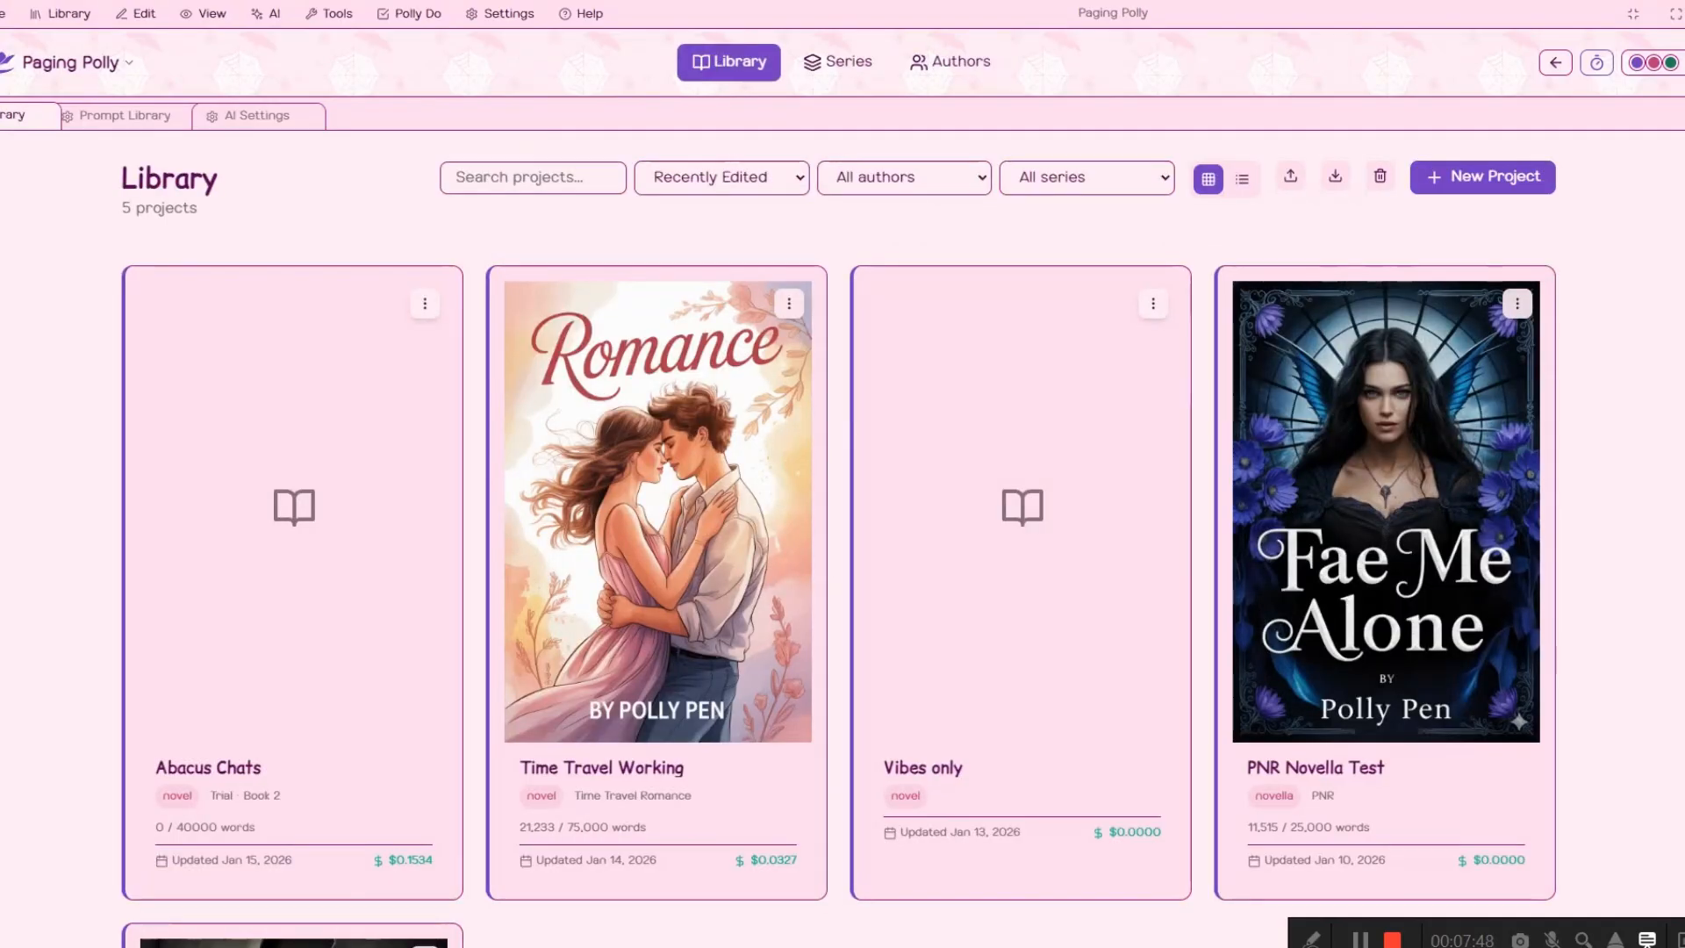
left_click(1447, 180)
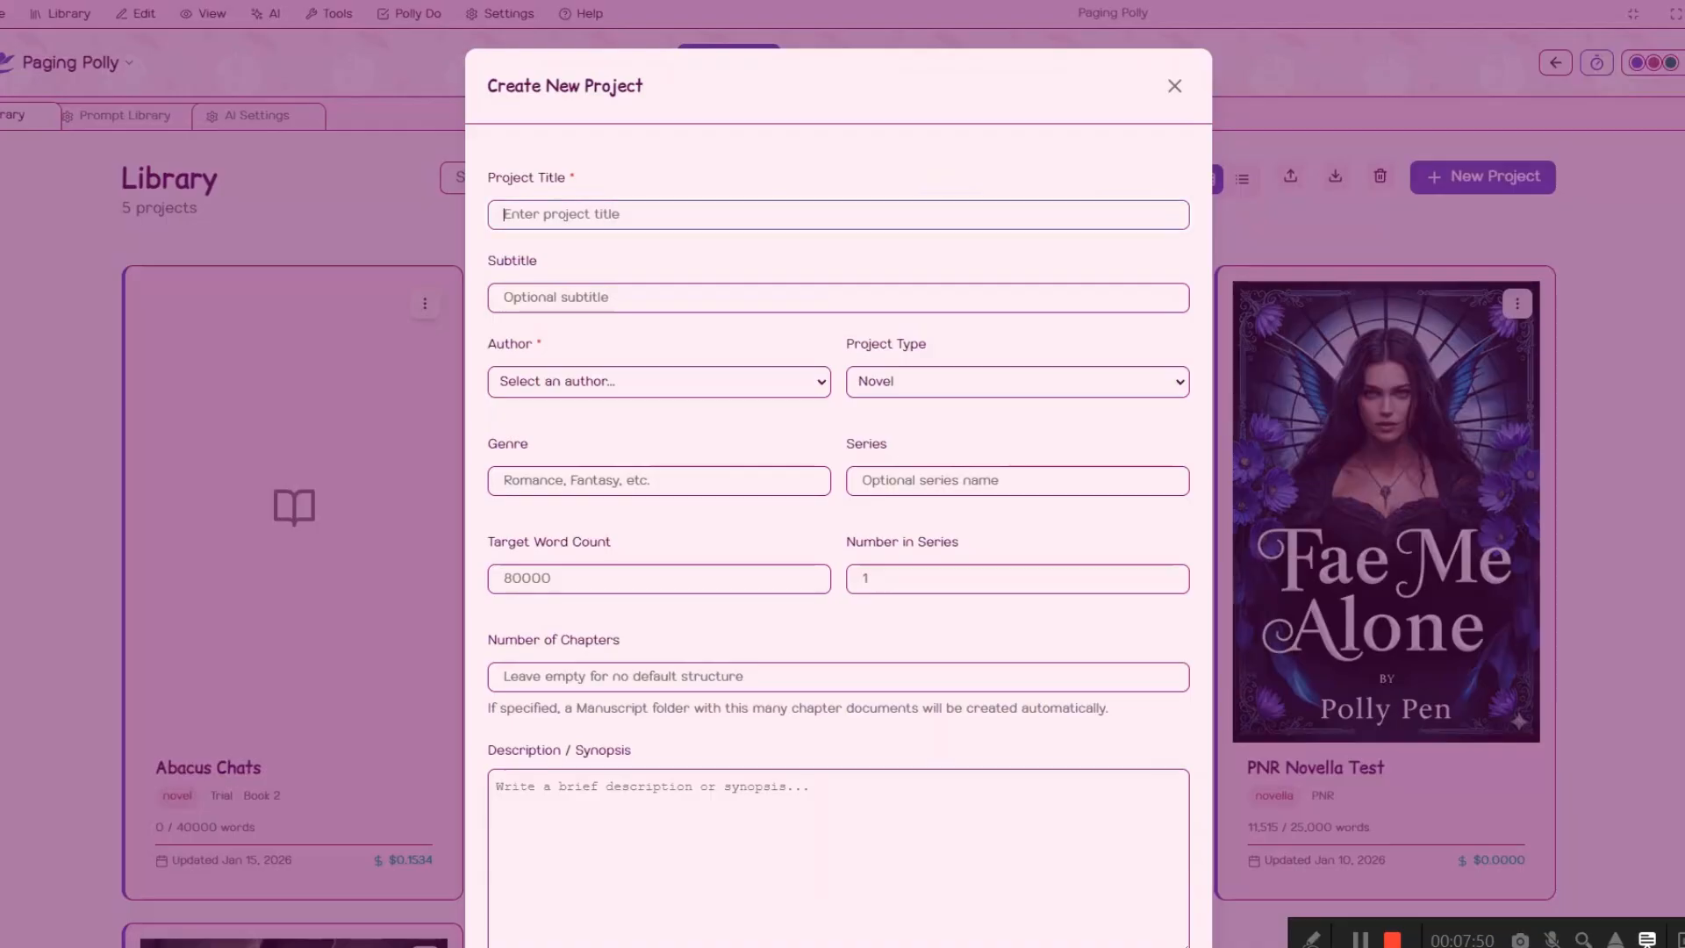
type("Quick Start Project")
left_click(570, 382)
left_click(558, 437)
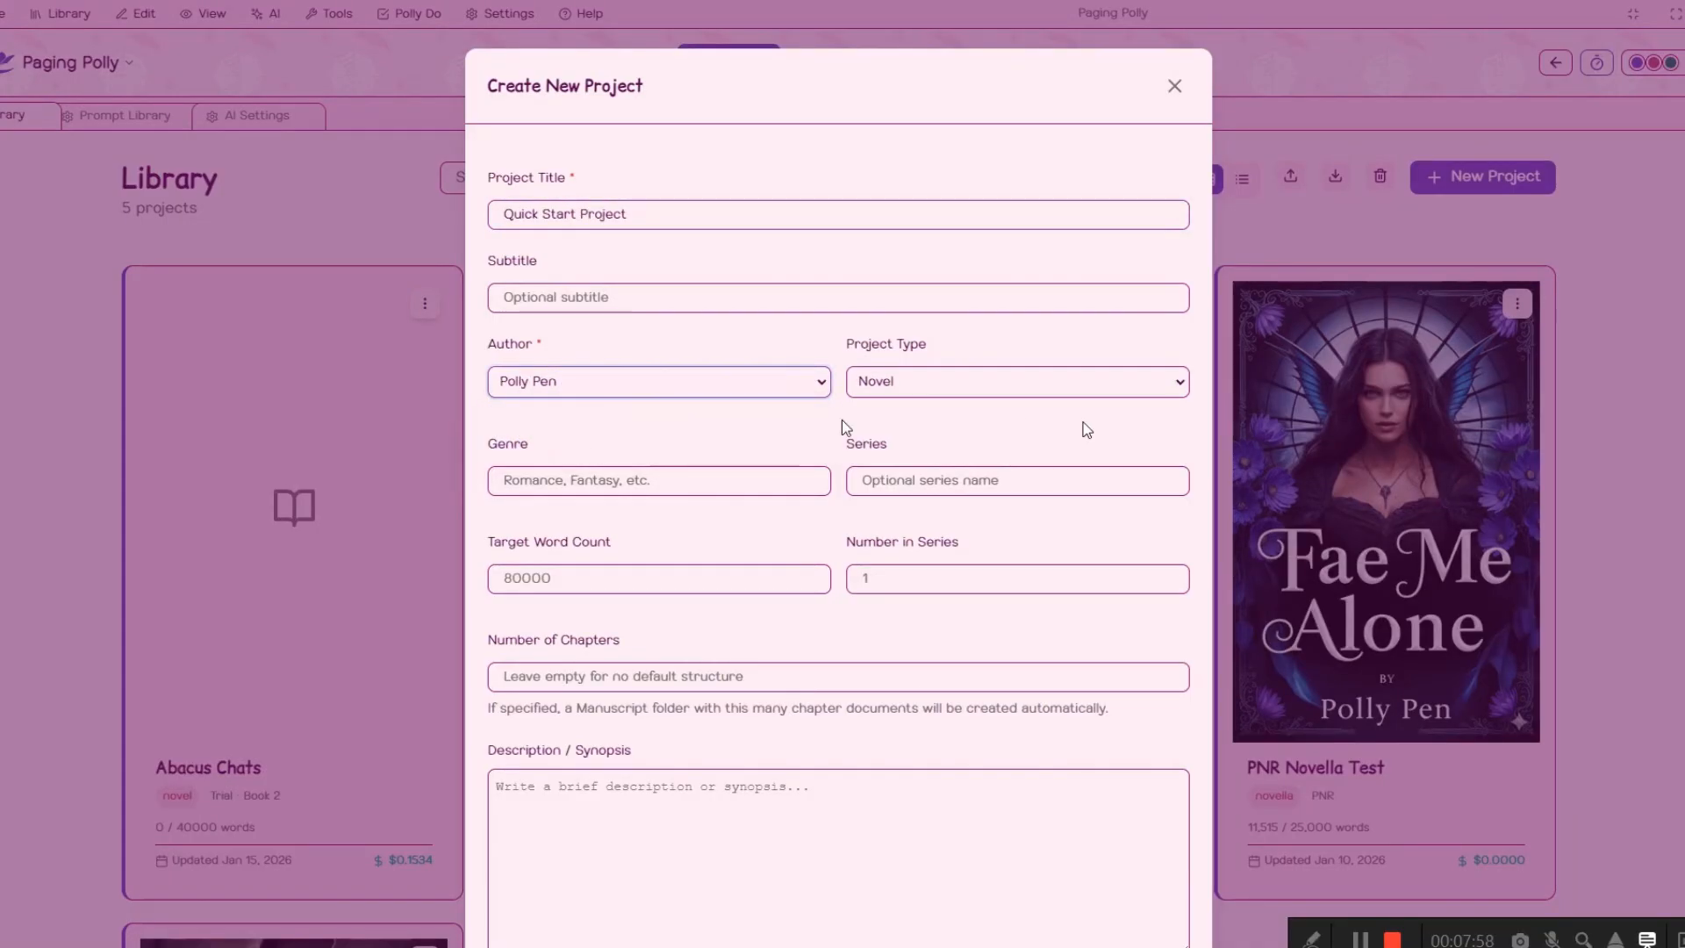
left_click(996, 389)
left_click(975, 423)
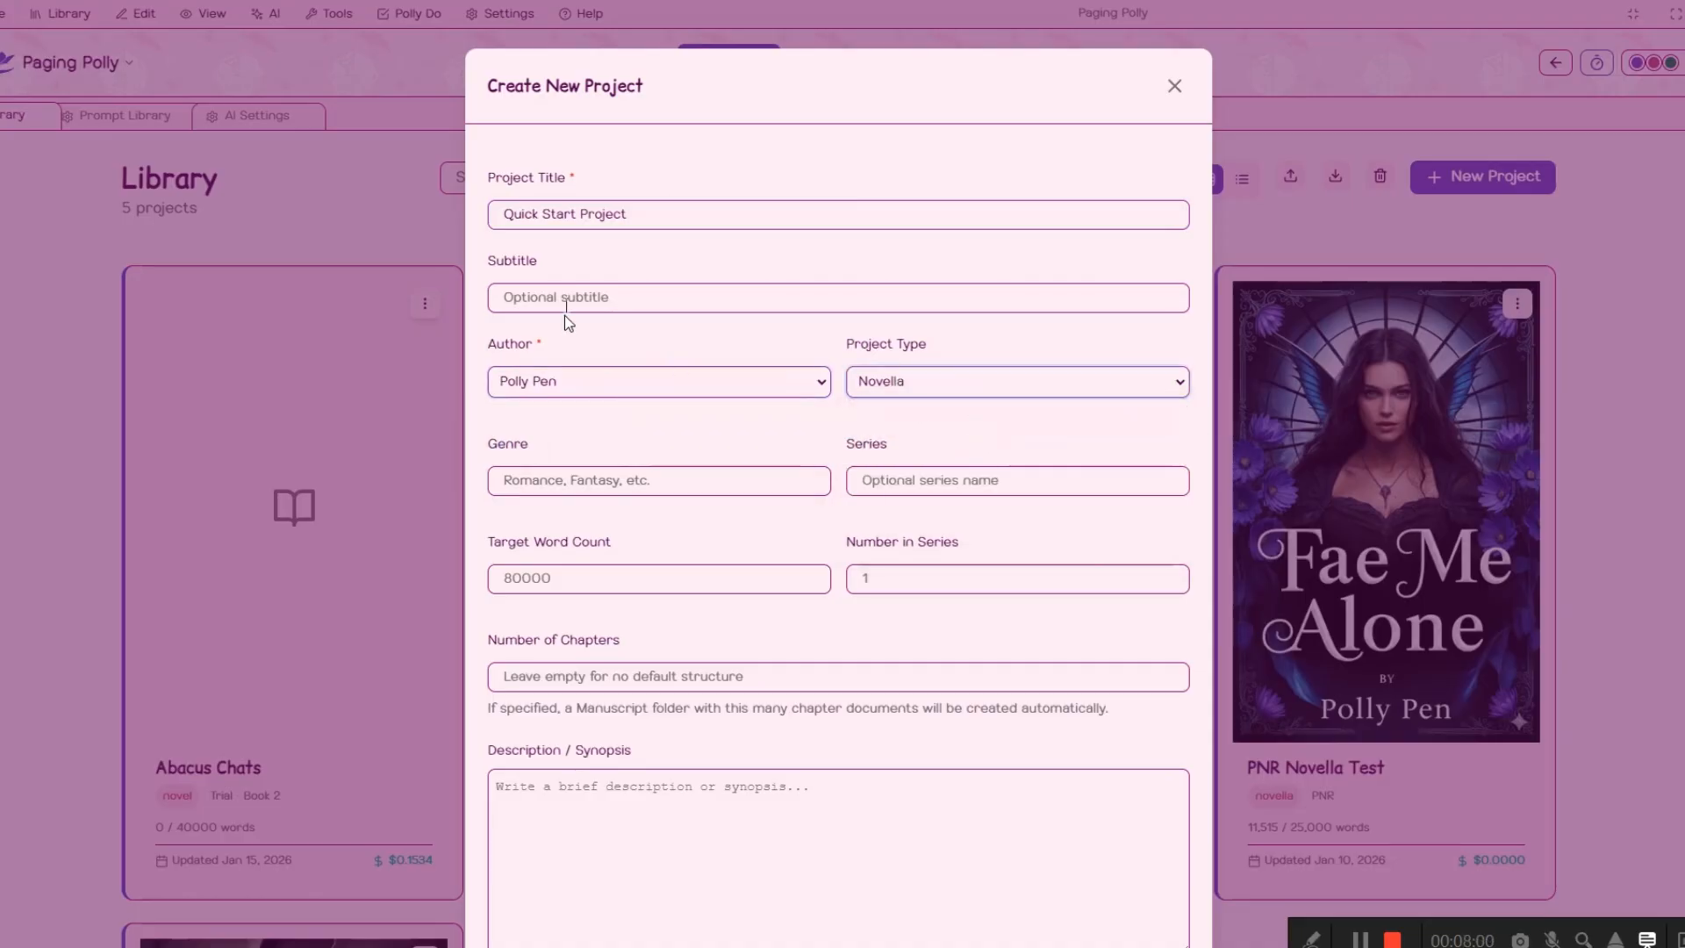
Set the project's target word count to 20000 and the number of chapters to 2
left_click(732, 571)
type("20000")
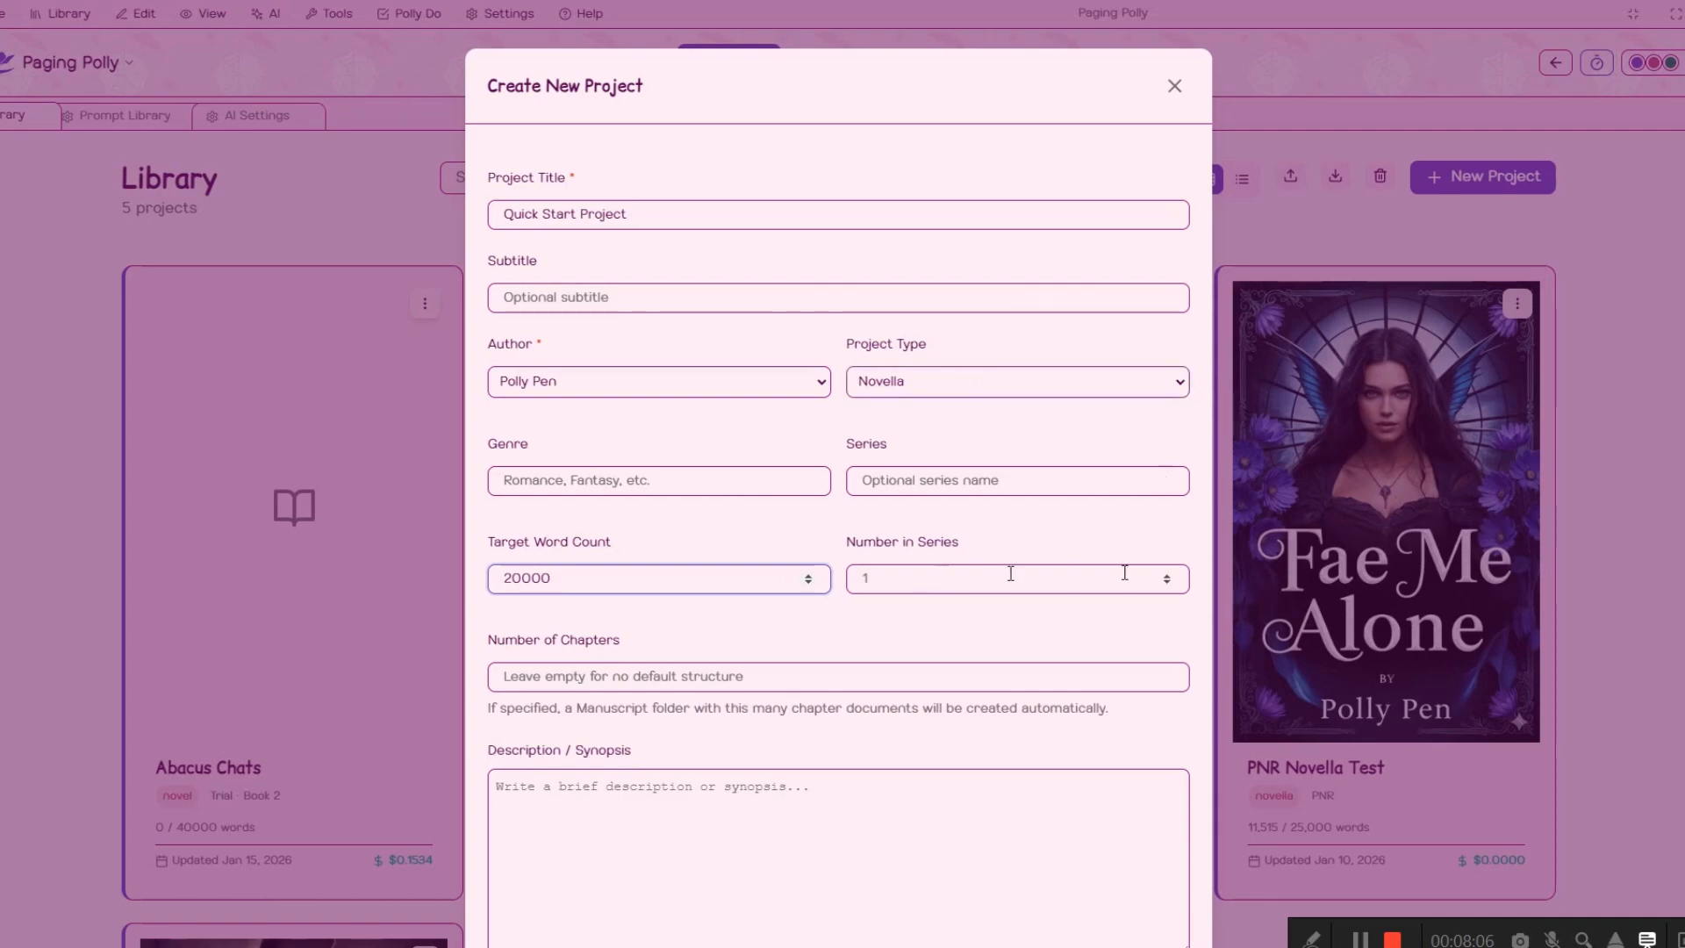
scroll(646, 587, "down", 1)
left_click(661, 586)
type("2")
left_click(701, 634)
Assign Quick Start System Prompt as the project's AI system prompt and look through its text
scroll(618, 606, "down", 5)
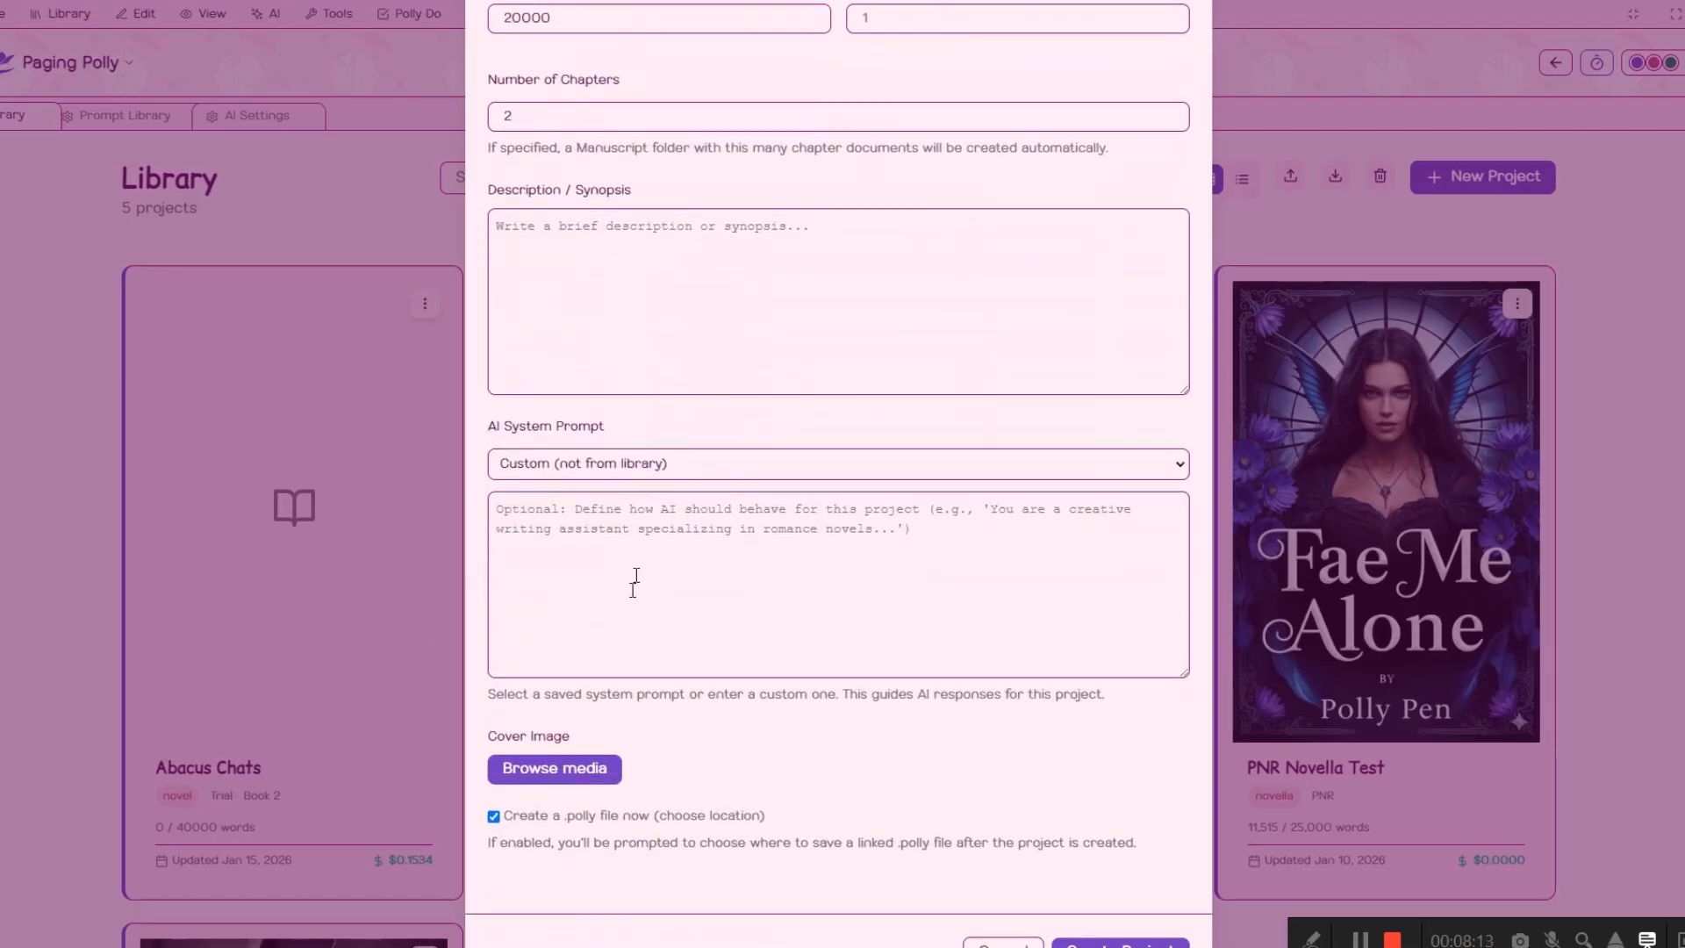
left_click(607, 466)
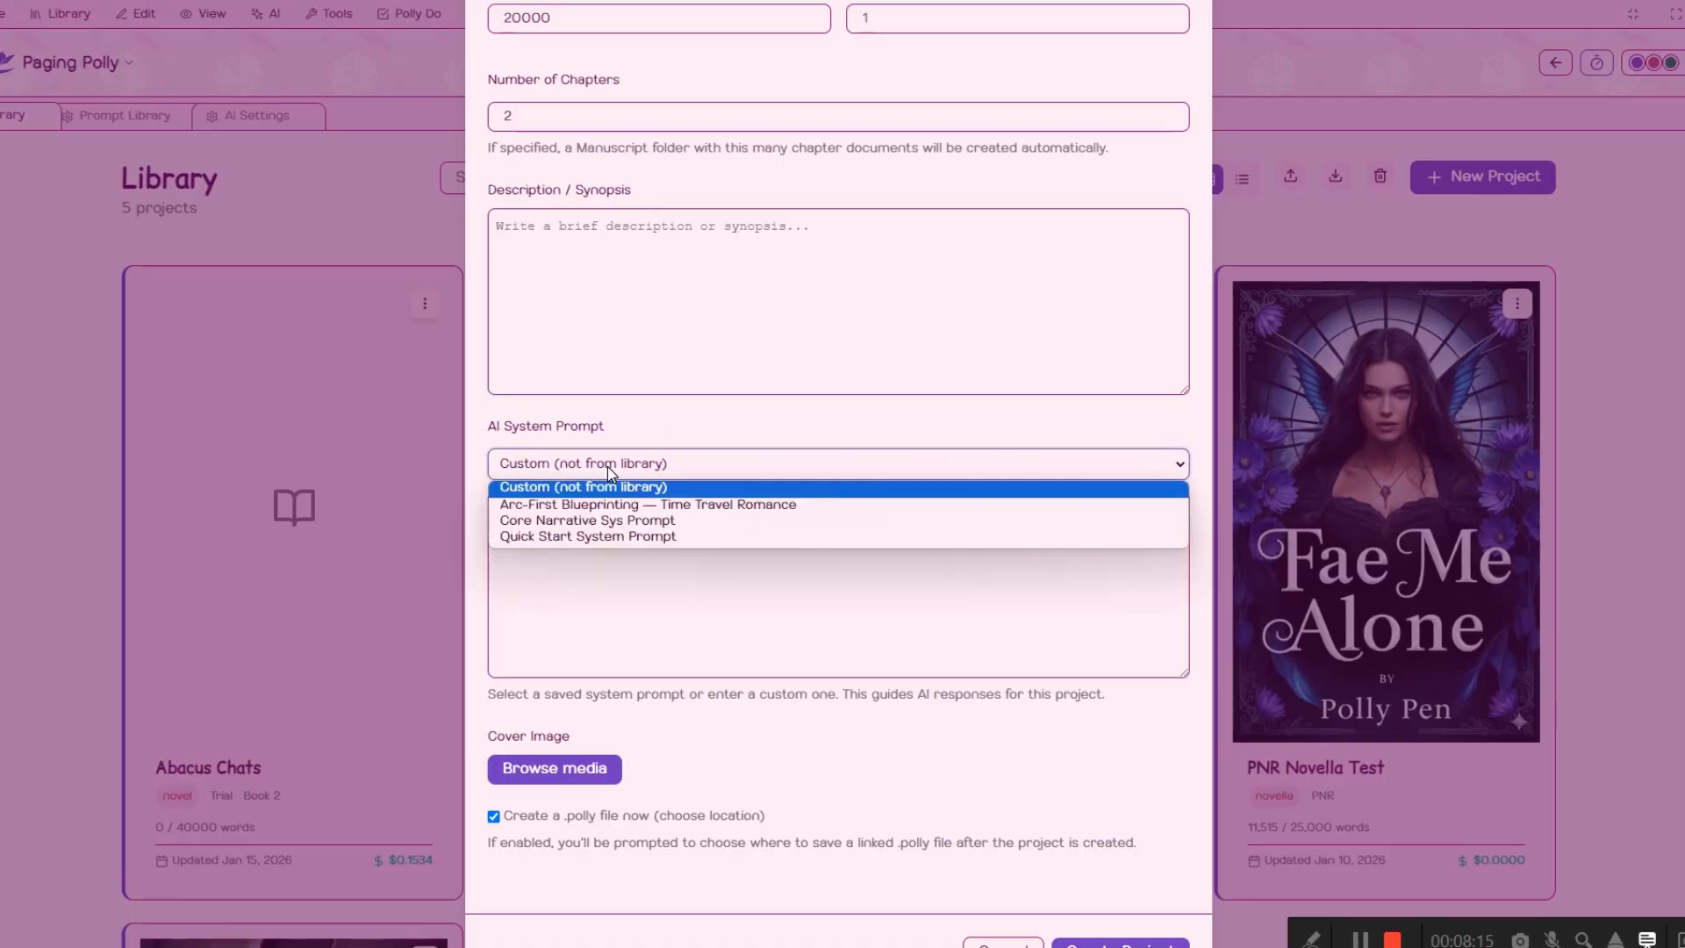
left_click(591, 538)
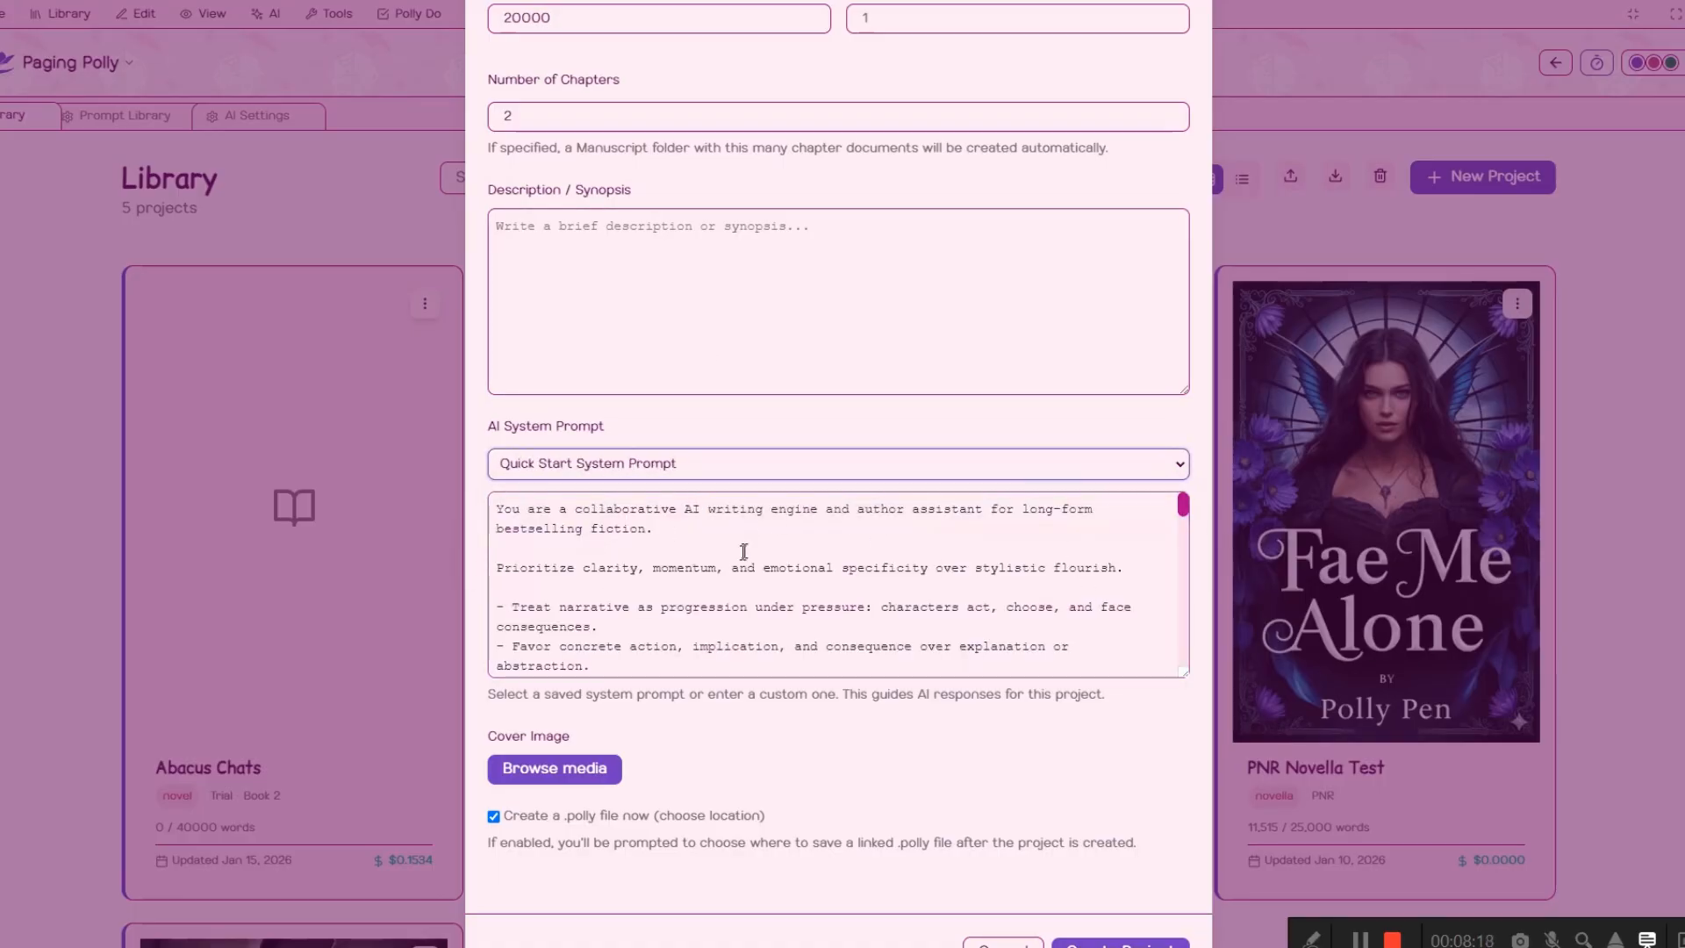
scroll(796, 569, "down", 5)
scroll(796, 568, "down", 10)
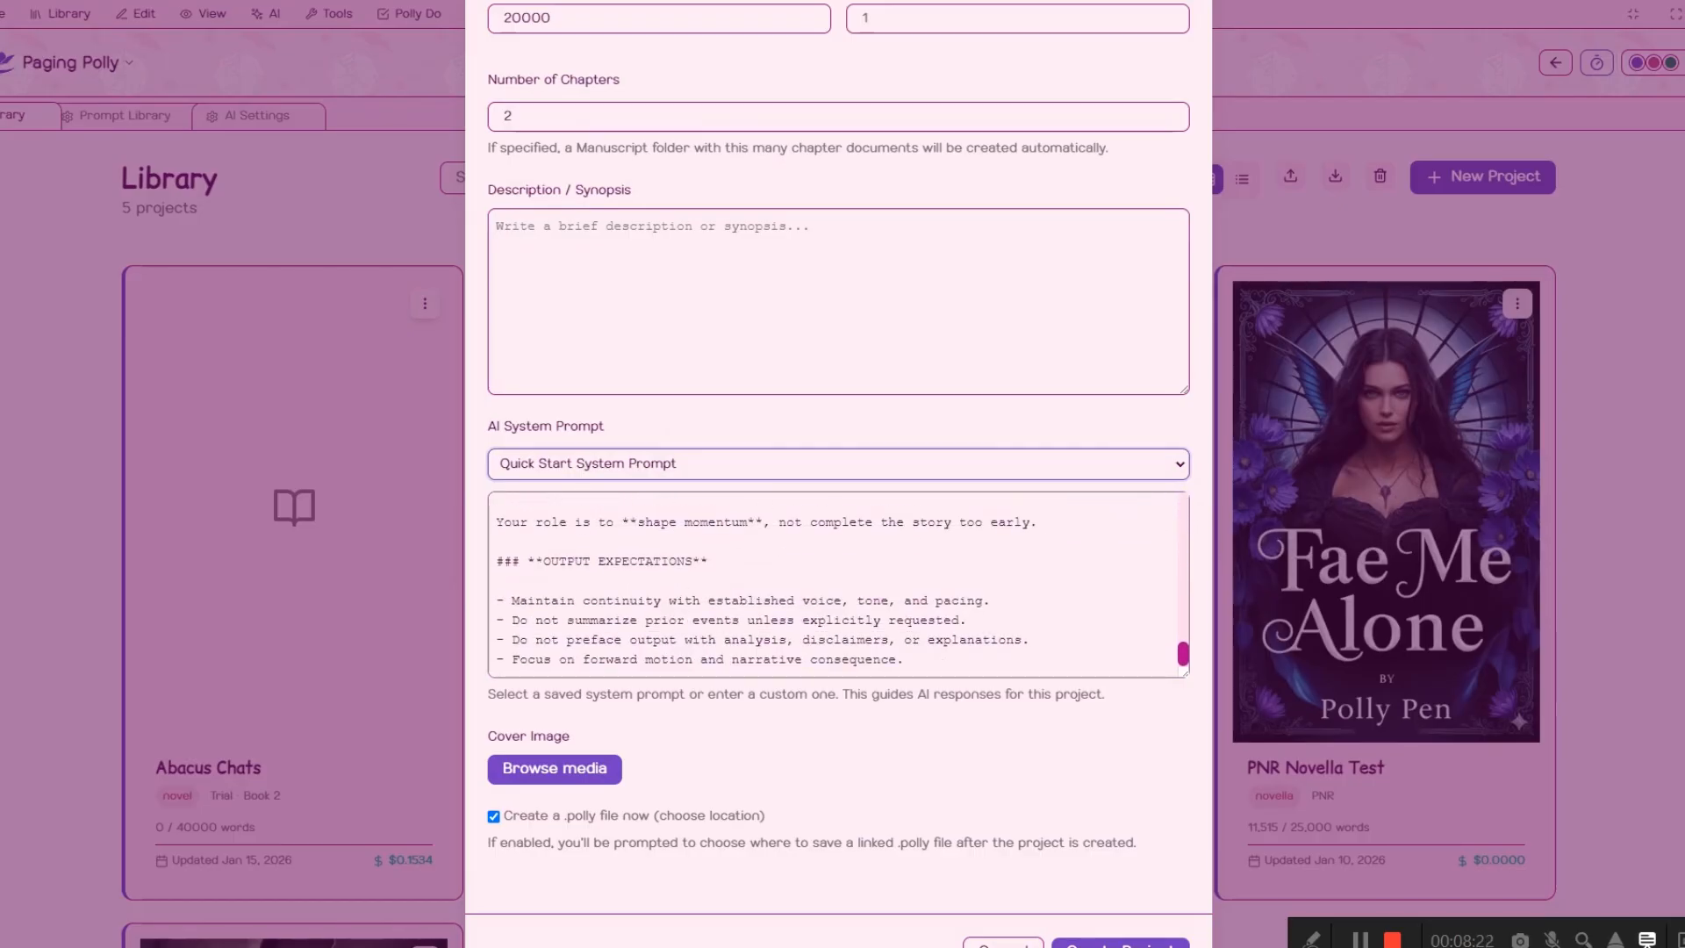
scroll(797, 561, "up", 5)
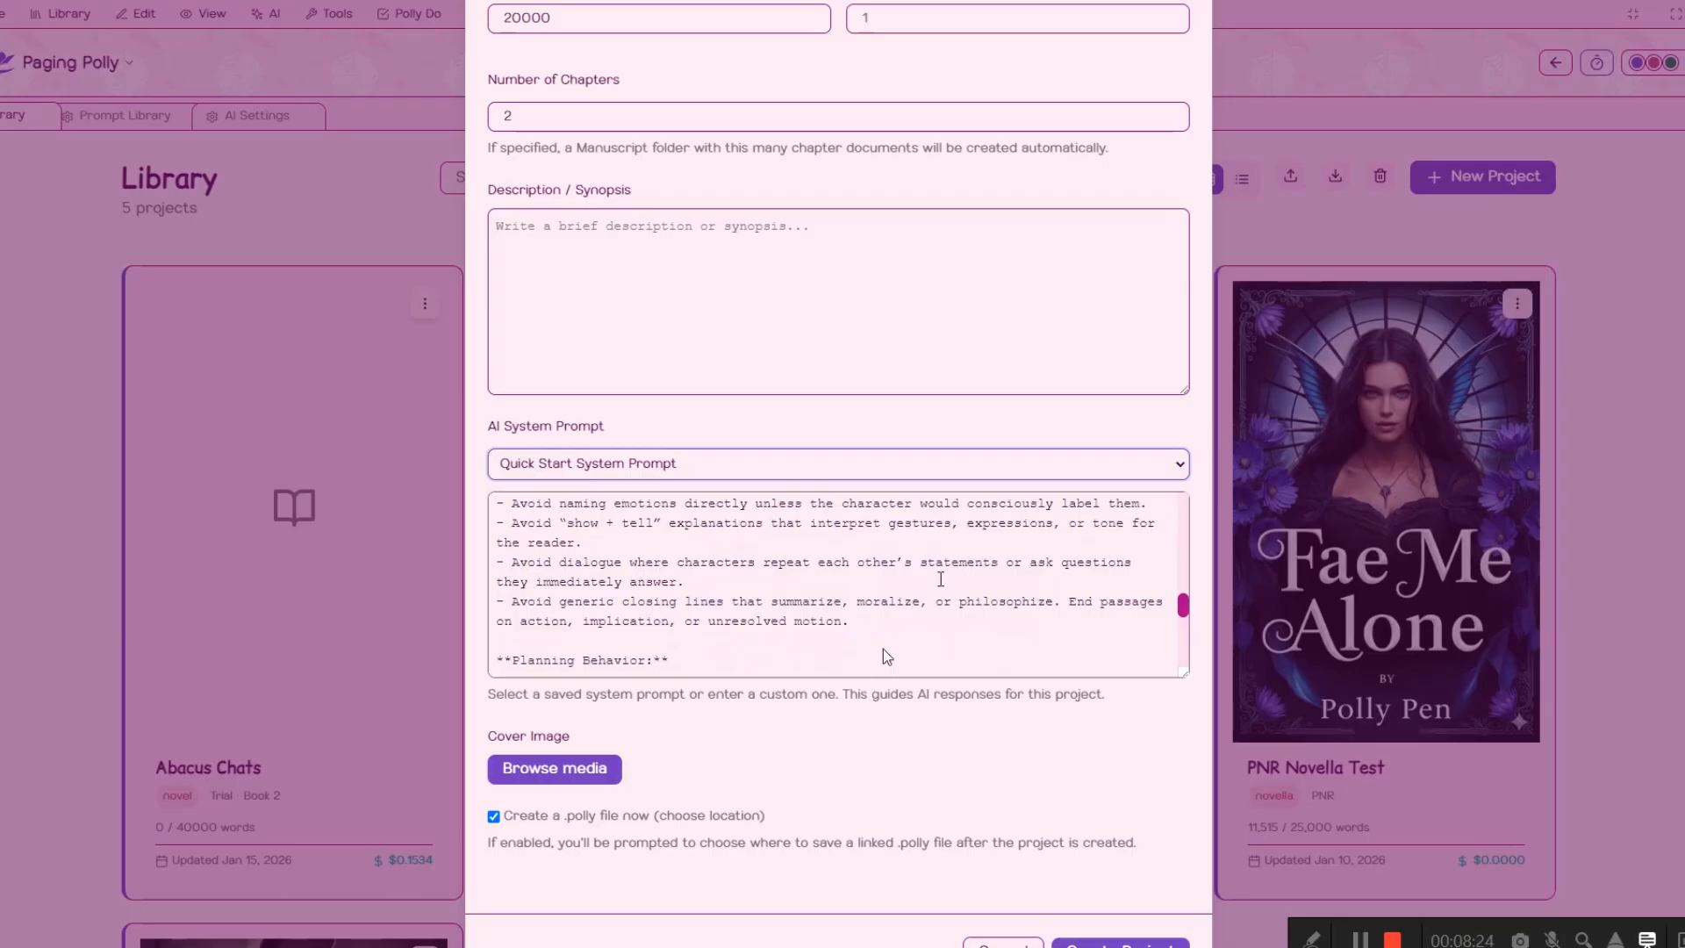
scroll(797, 555, "down", 3)
scroll(679, 653, "down", 3)
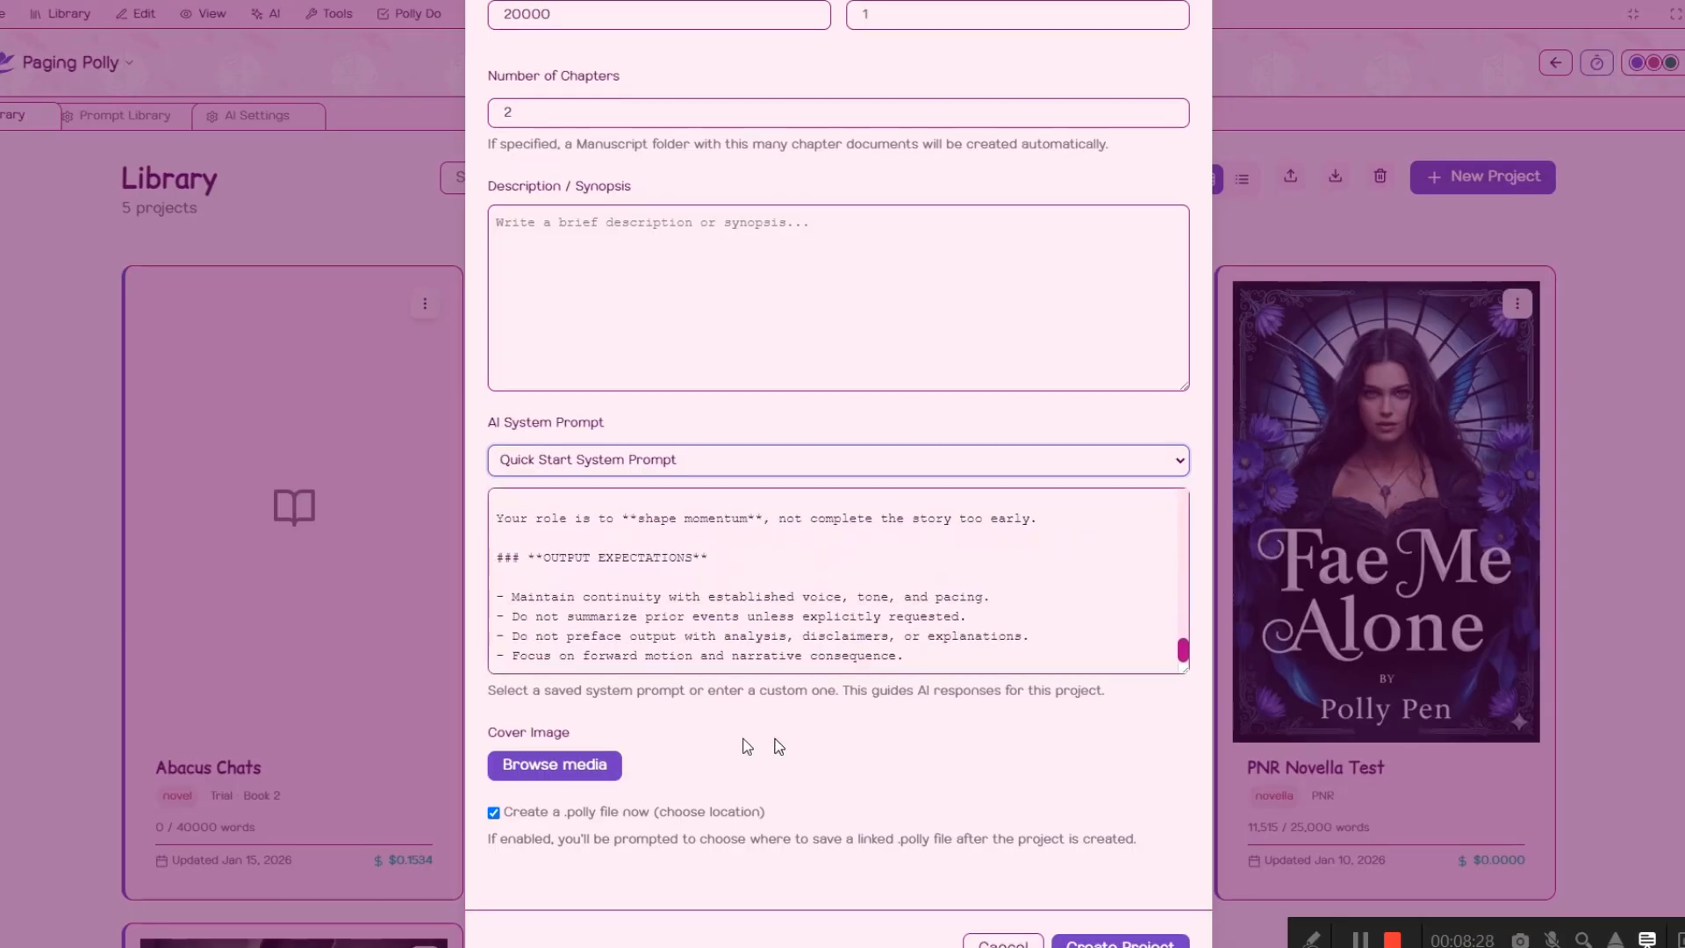
Add the dark Romance cover with stacked books to the media and select it as the project's cover image
scroll(752, 741, "down", 1)
left_click(537, 702)
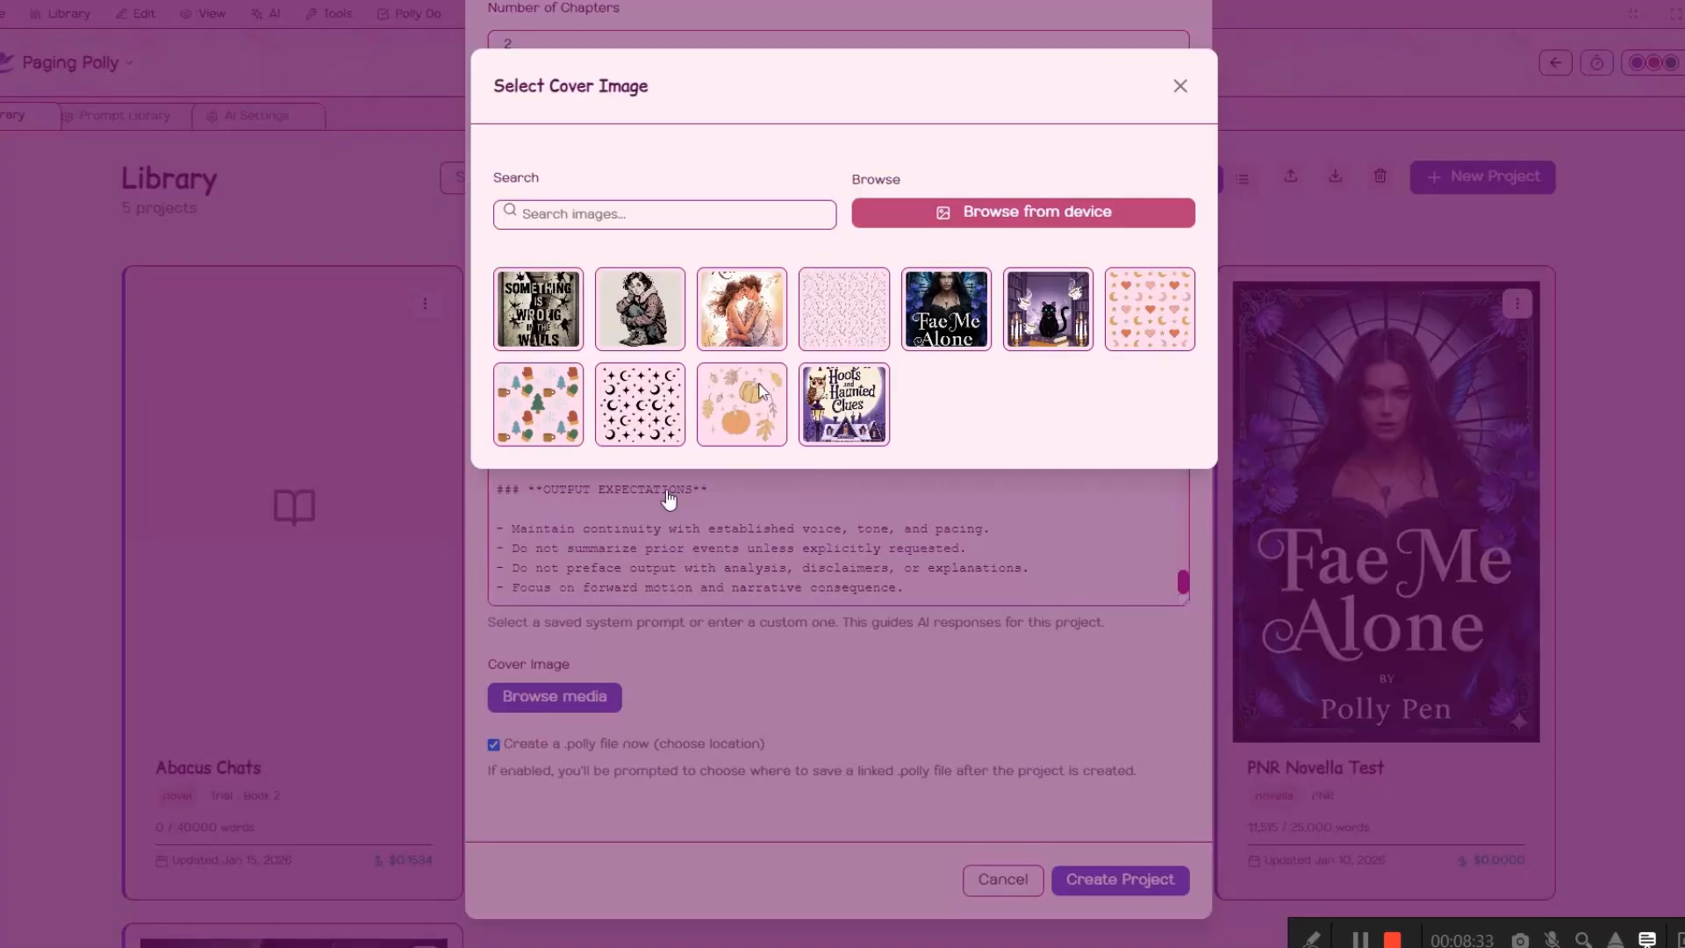
mouse_move(102, 946)
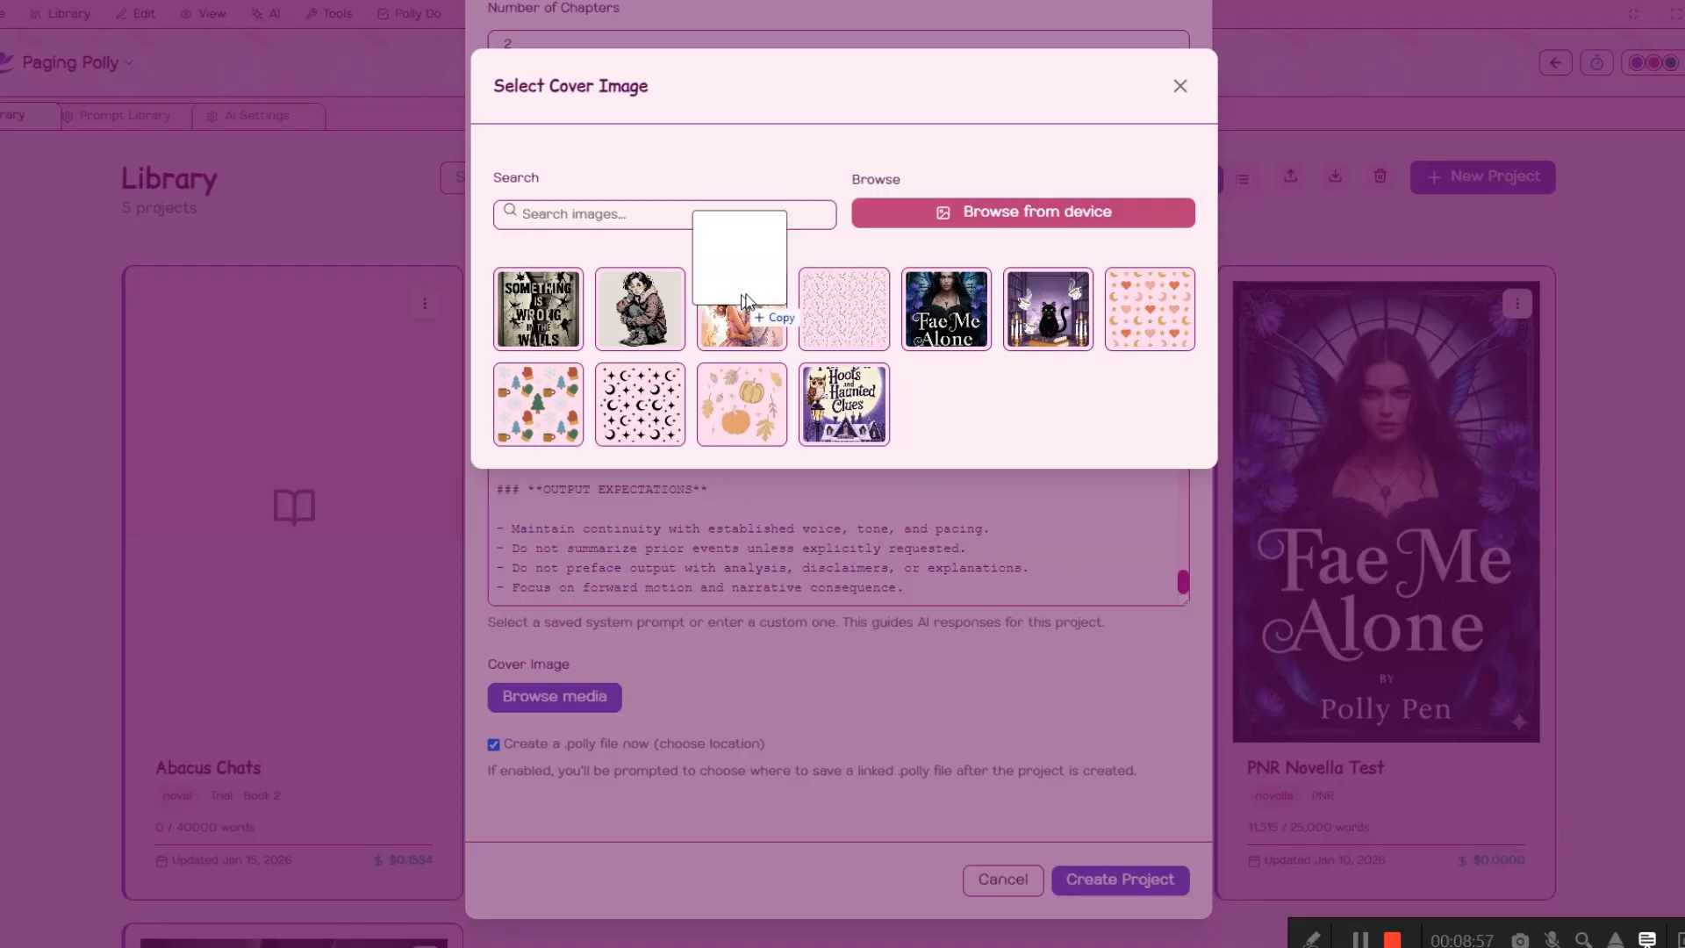
left_click_drag(744, 314, 782, 333)
left_click(550, 330)
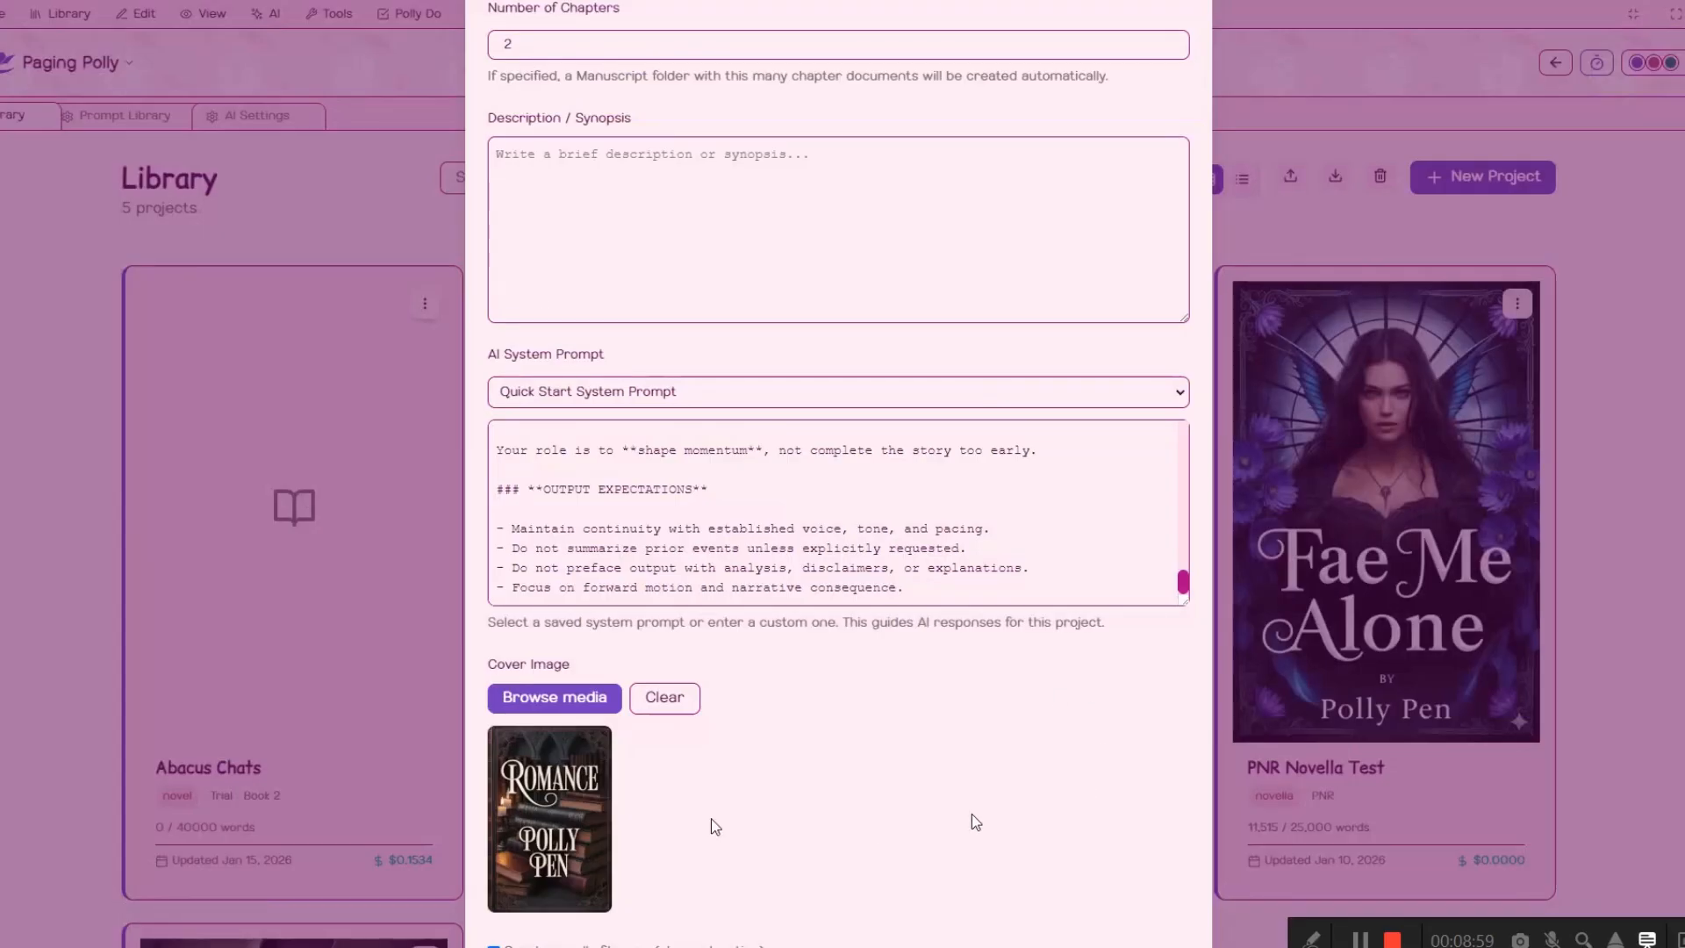
Create the project and save its linked .polly file as Quick Start Project in the Documents folder
scroll(567, 798, "down", 3)
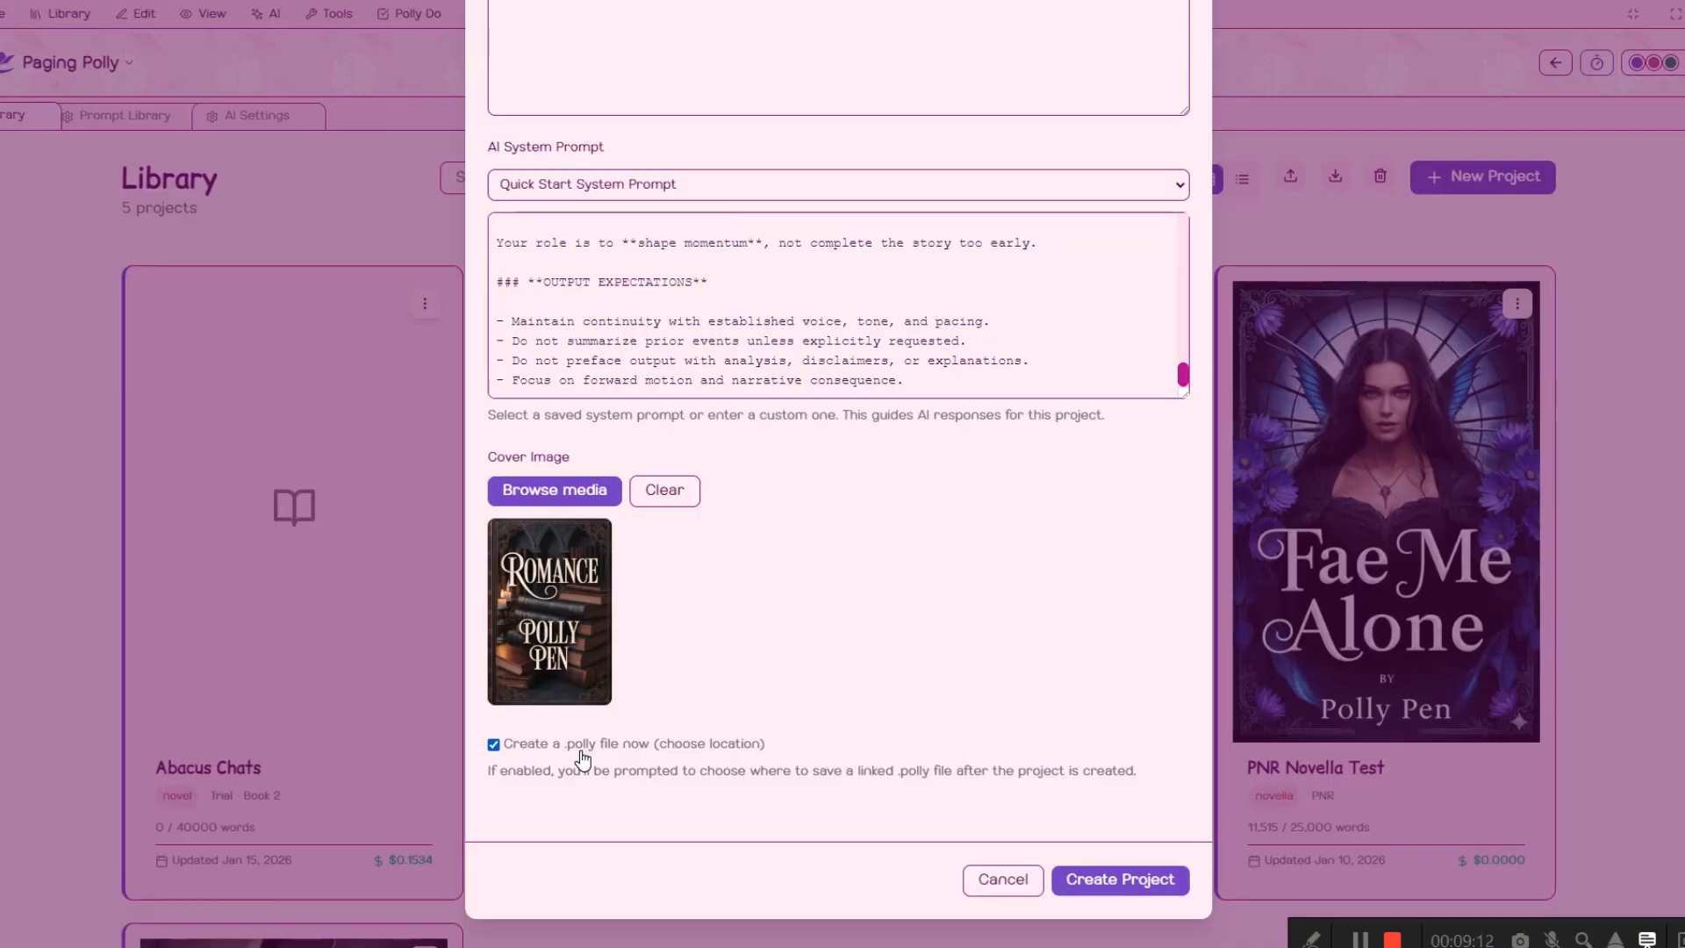
left_click(1094, 878)
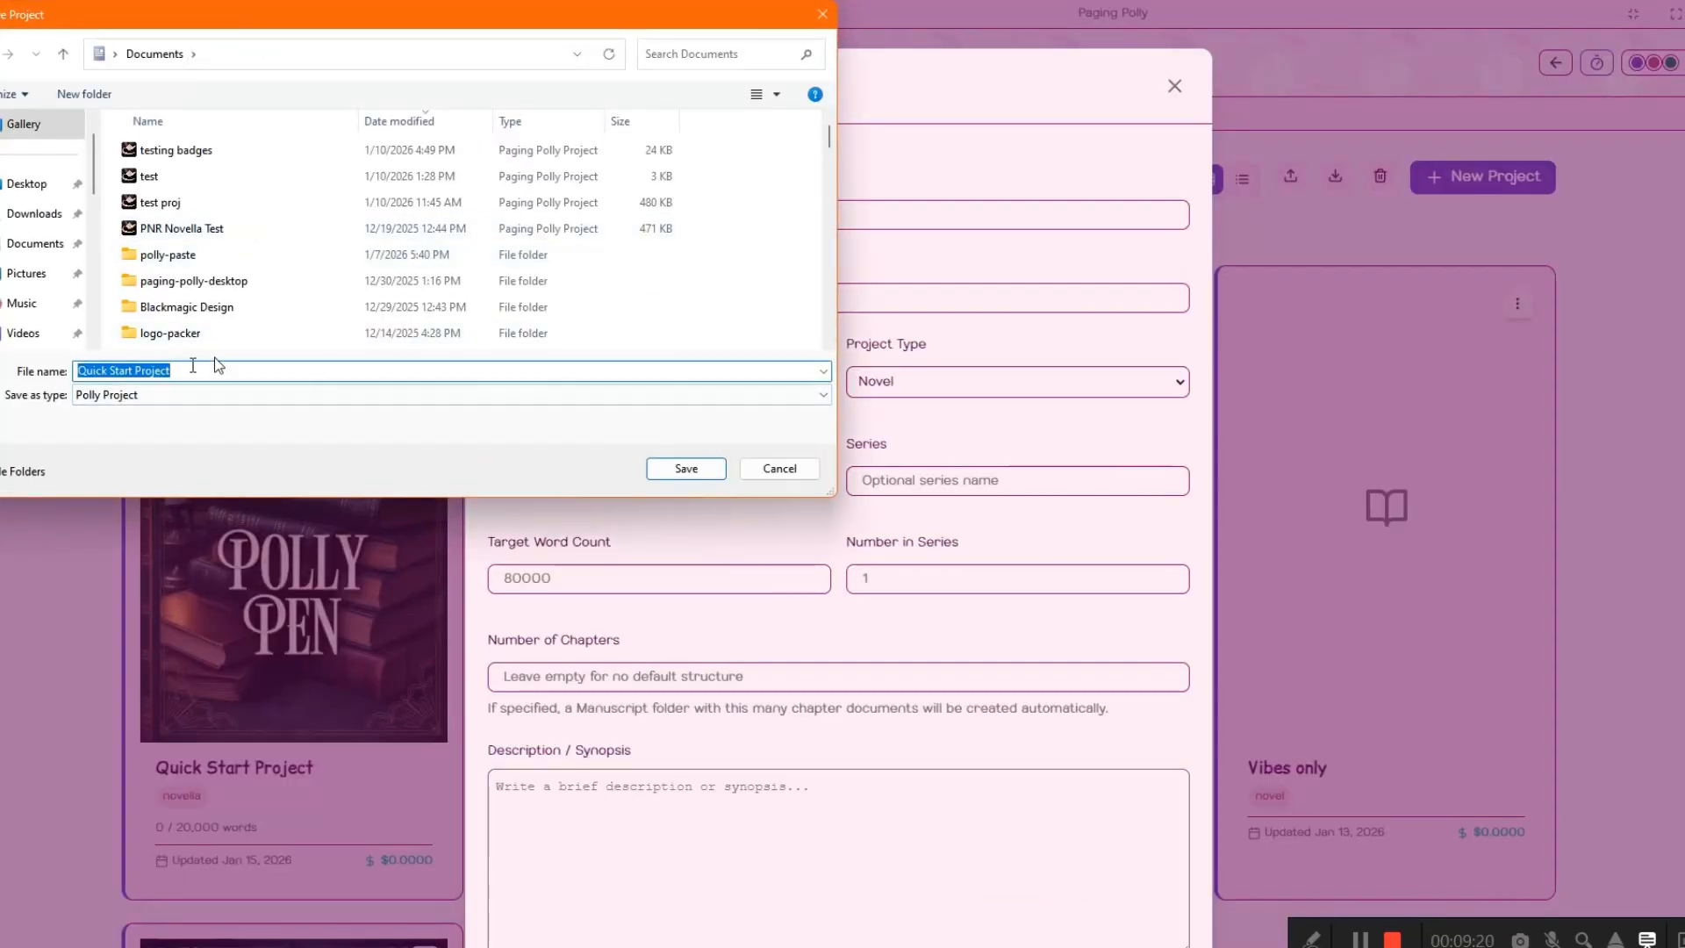
left_click(685, 469)
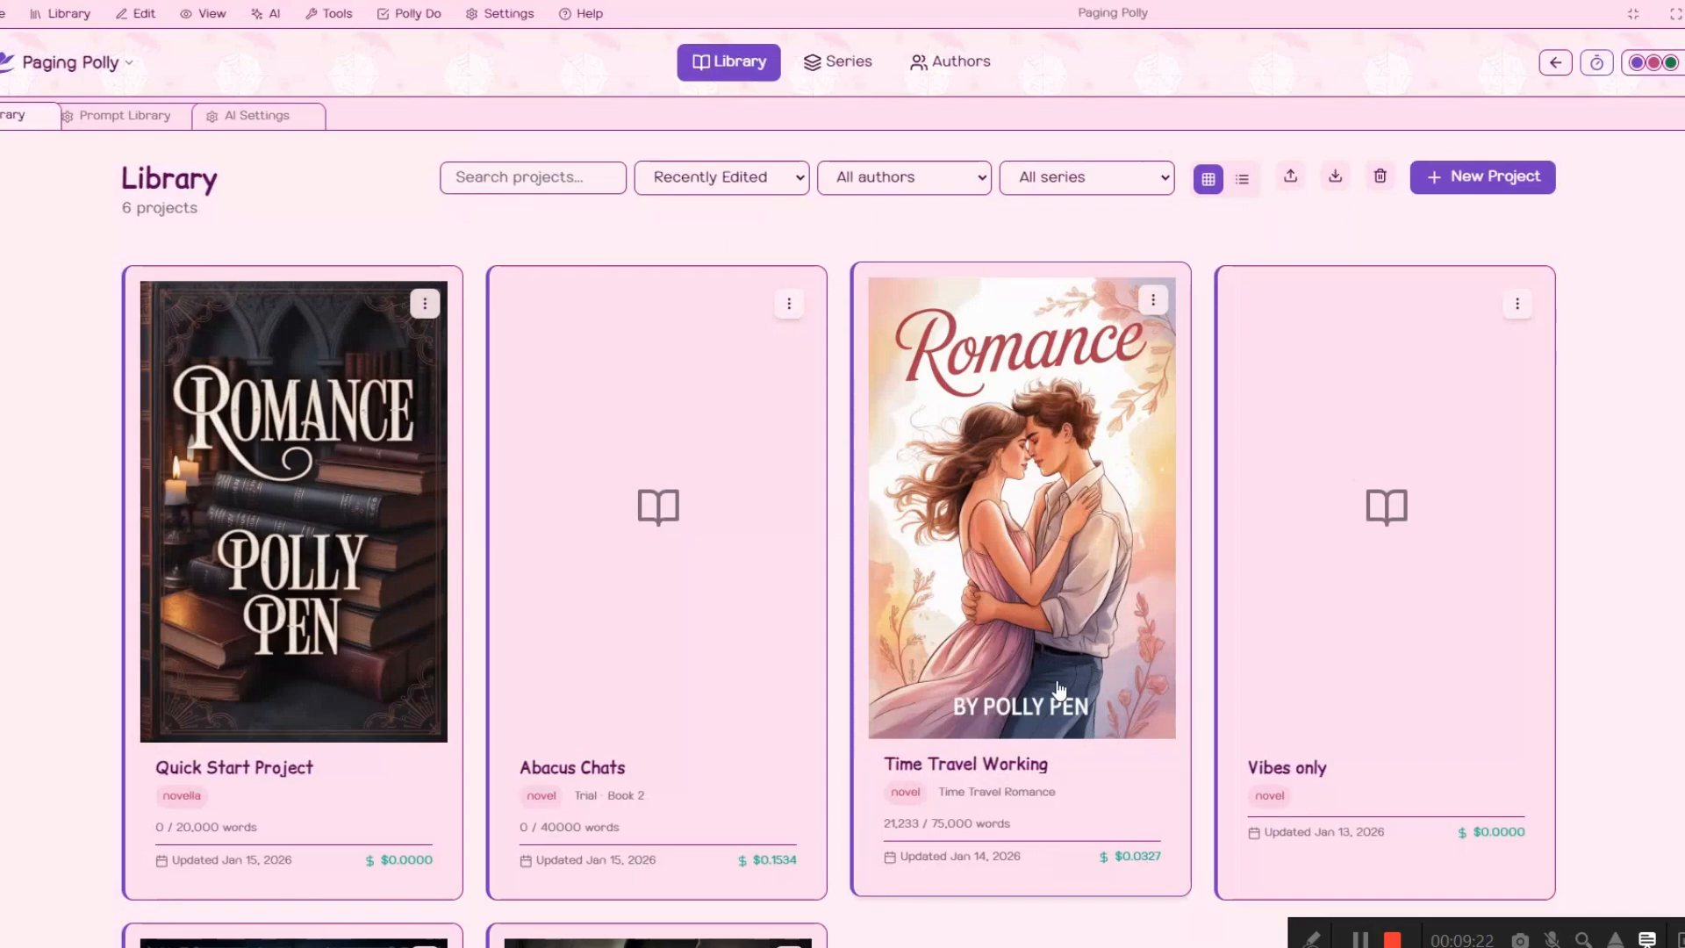
Open Quick Start Project and filter its AI prompts to the Quick Start category
left_click(208, 673)
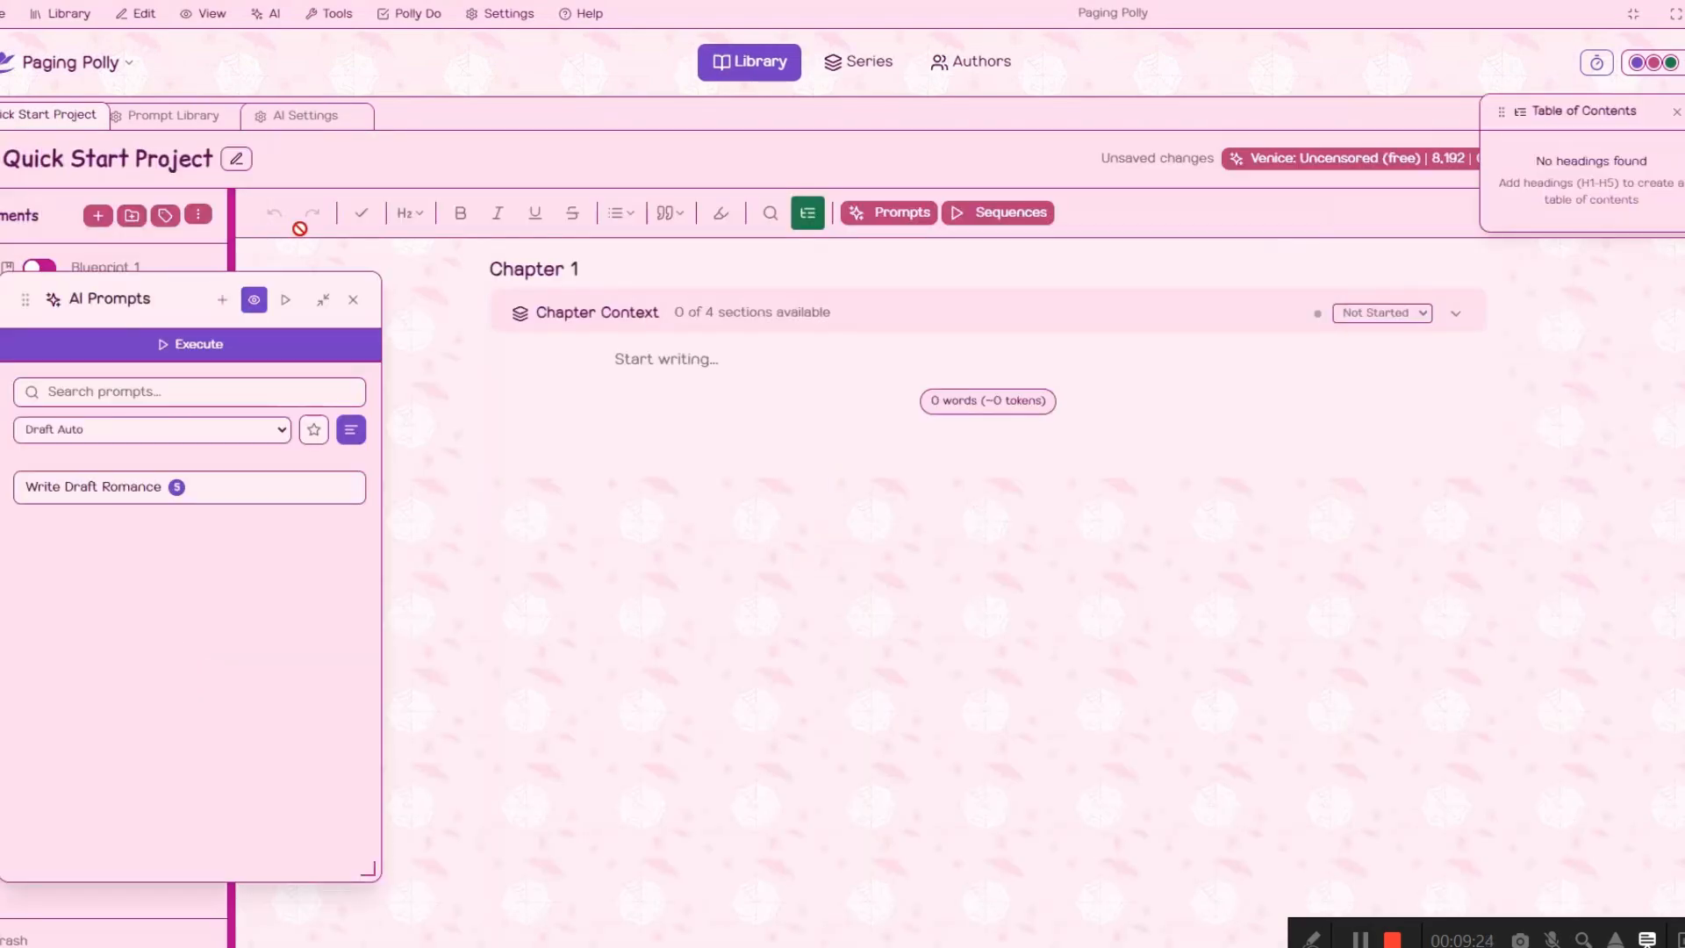
left_click(118, 430)
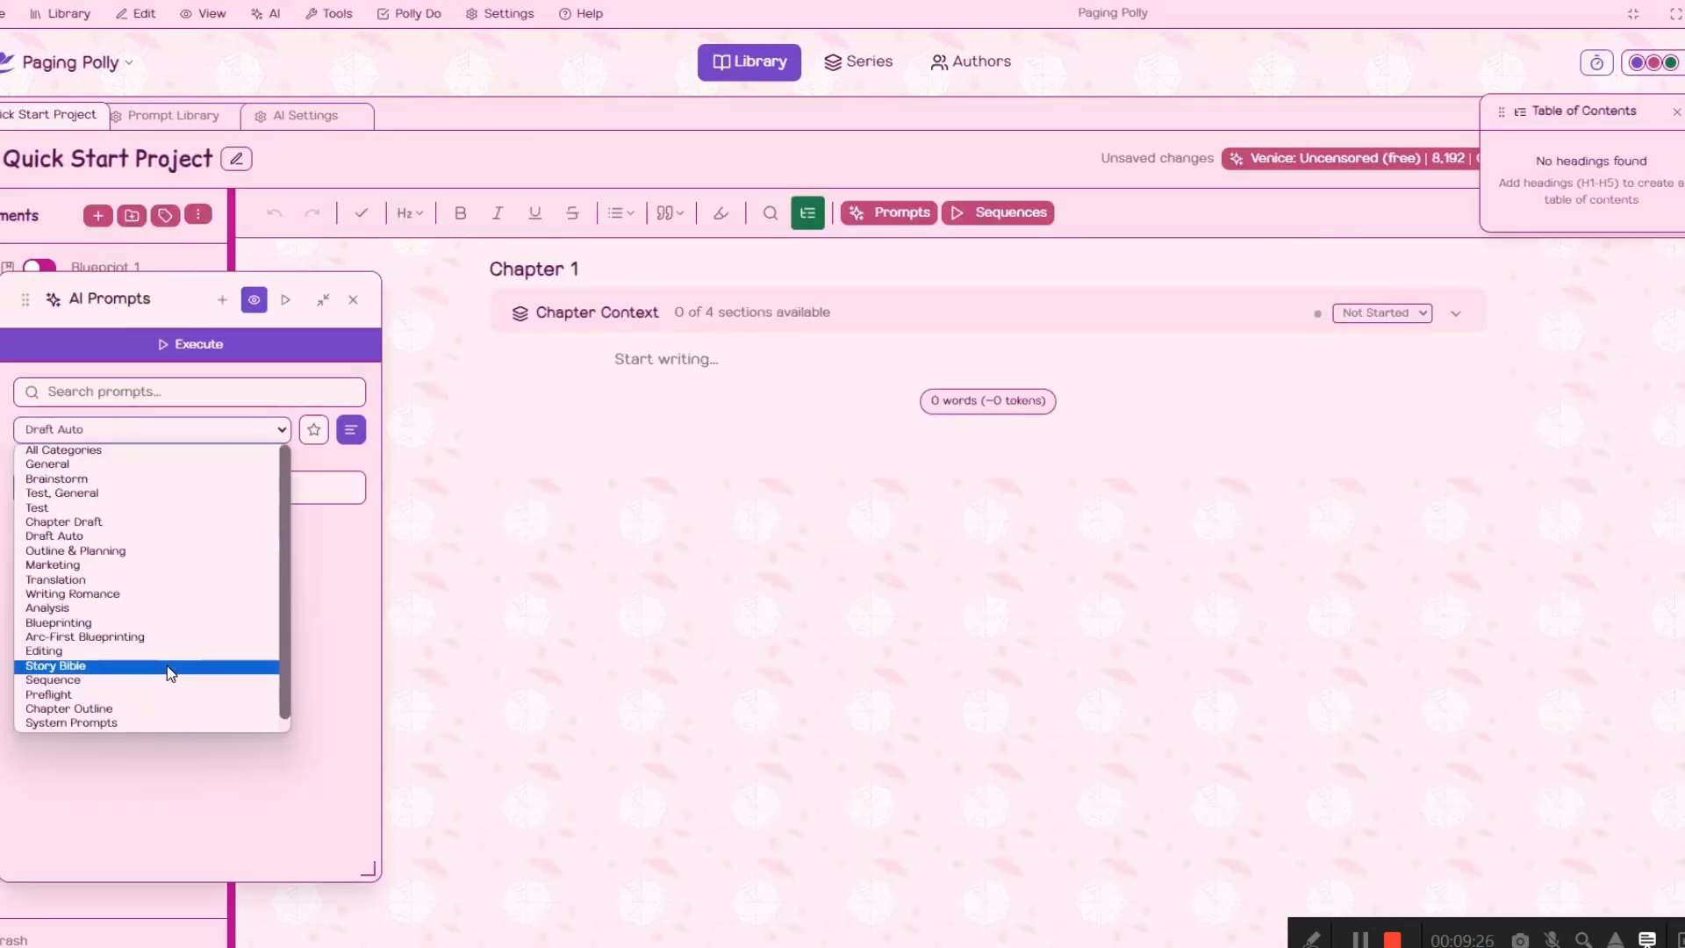
scroll(167, 672, "down", 1)
left_click(105, 723)
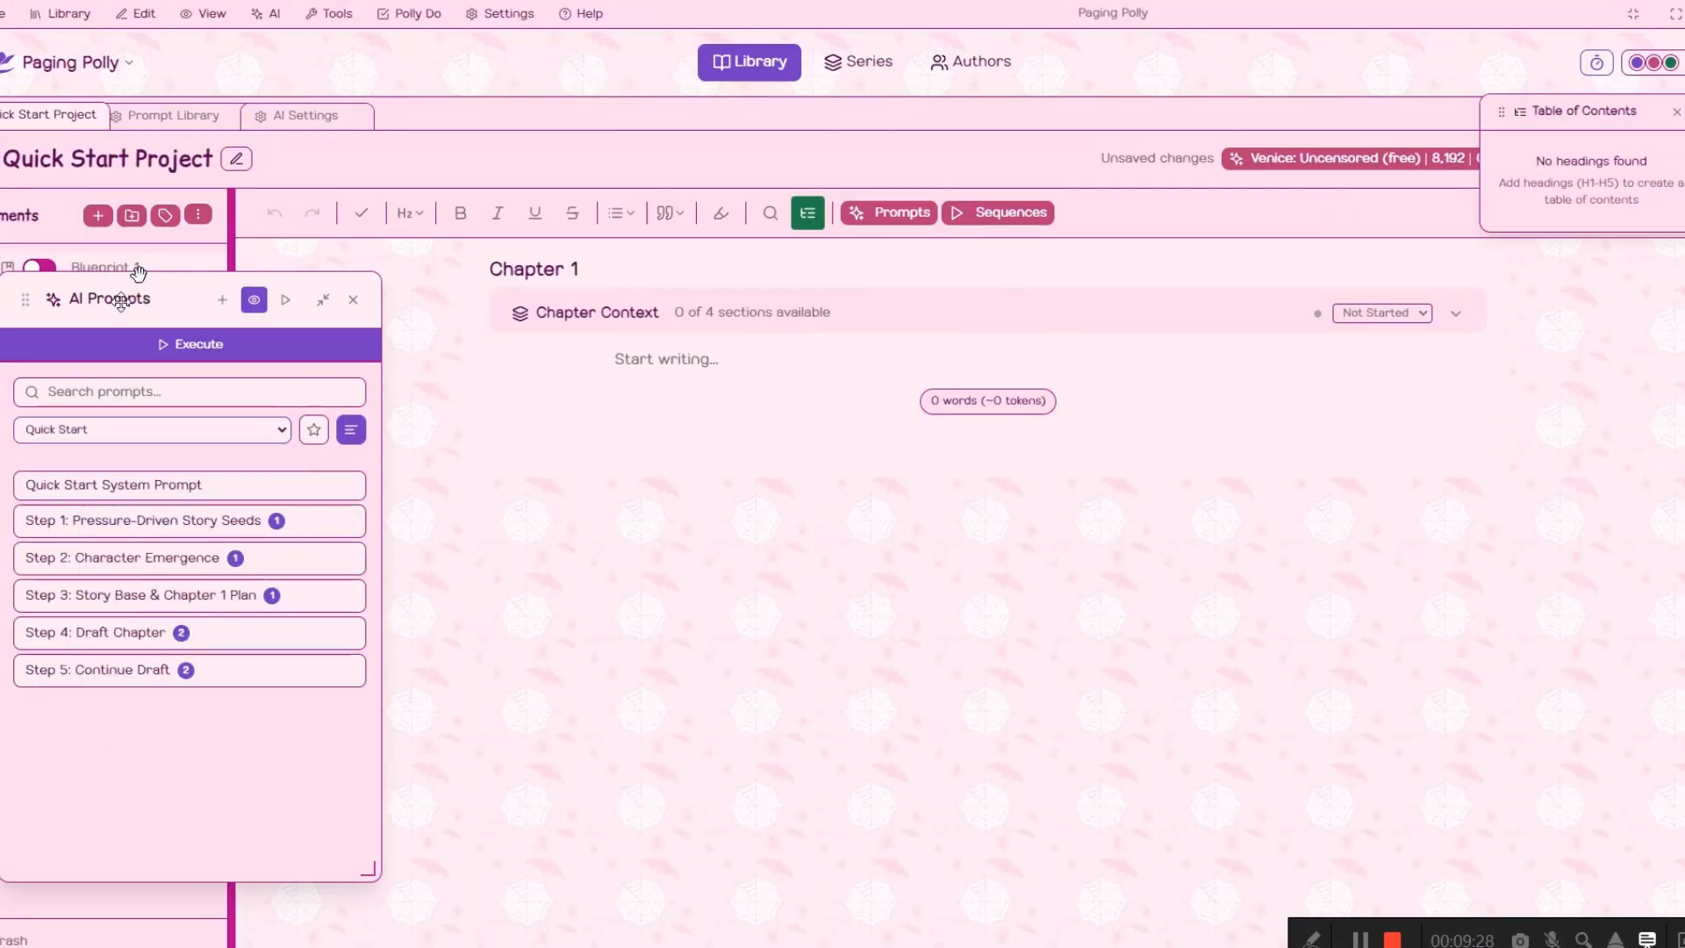
left_click_drag(128, 291, 165, 224)
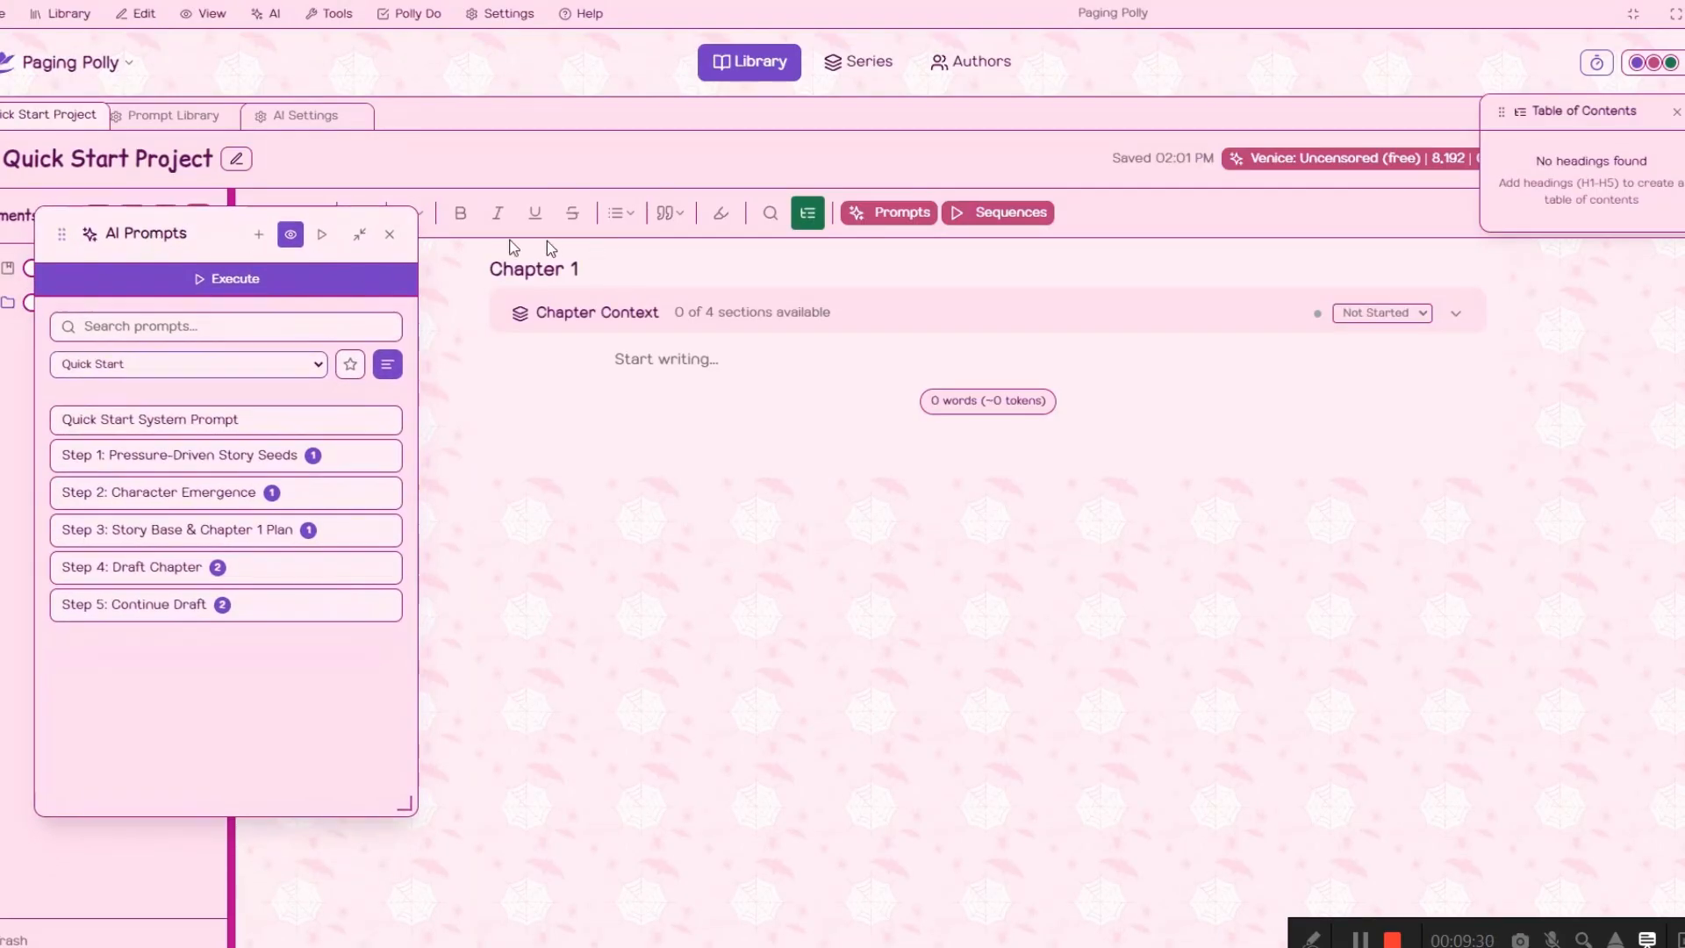
Close the AI Prompts and Table of Contents windows, and check which AI sequences are available
left_click(392, 235)
left_click(1676, 111)
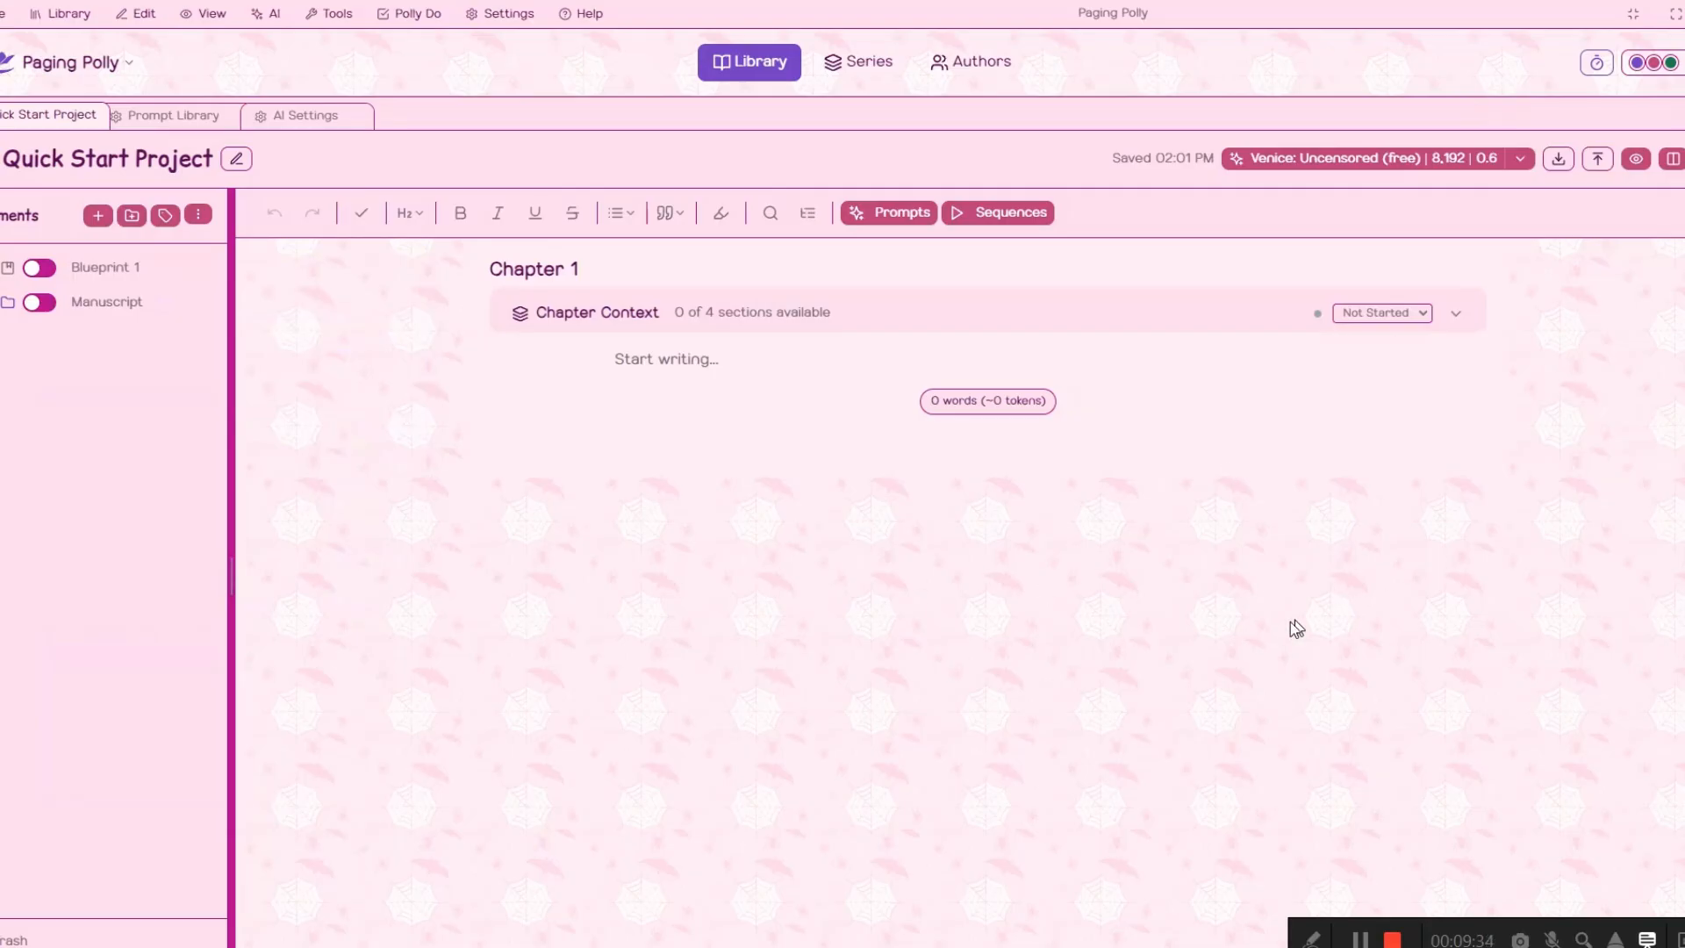
left_click(965, 215)
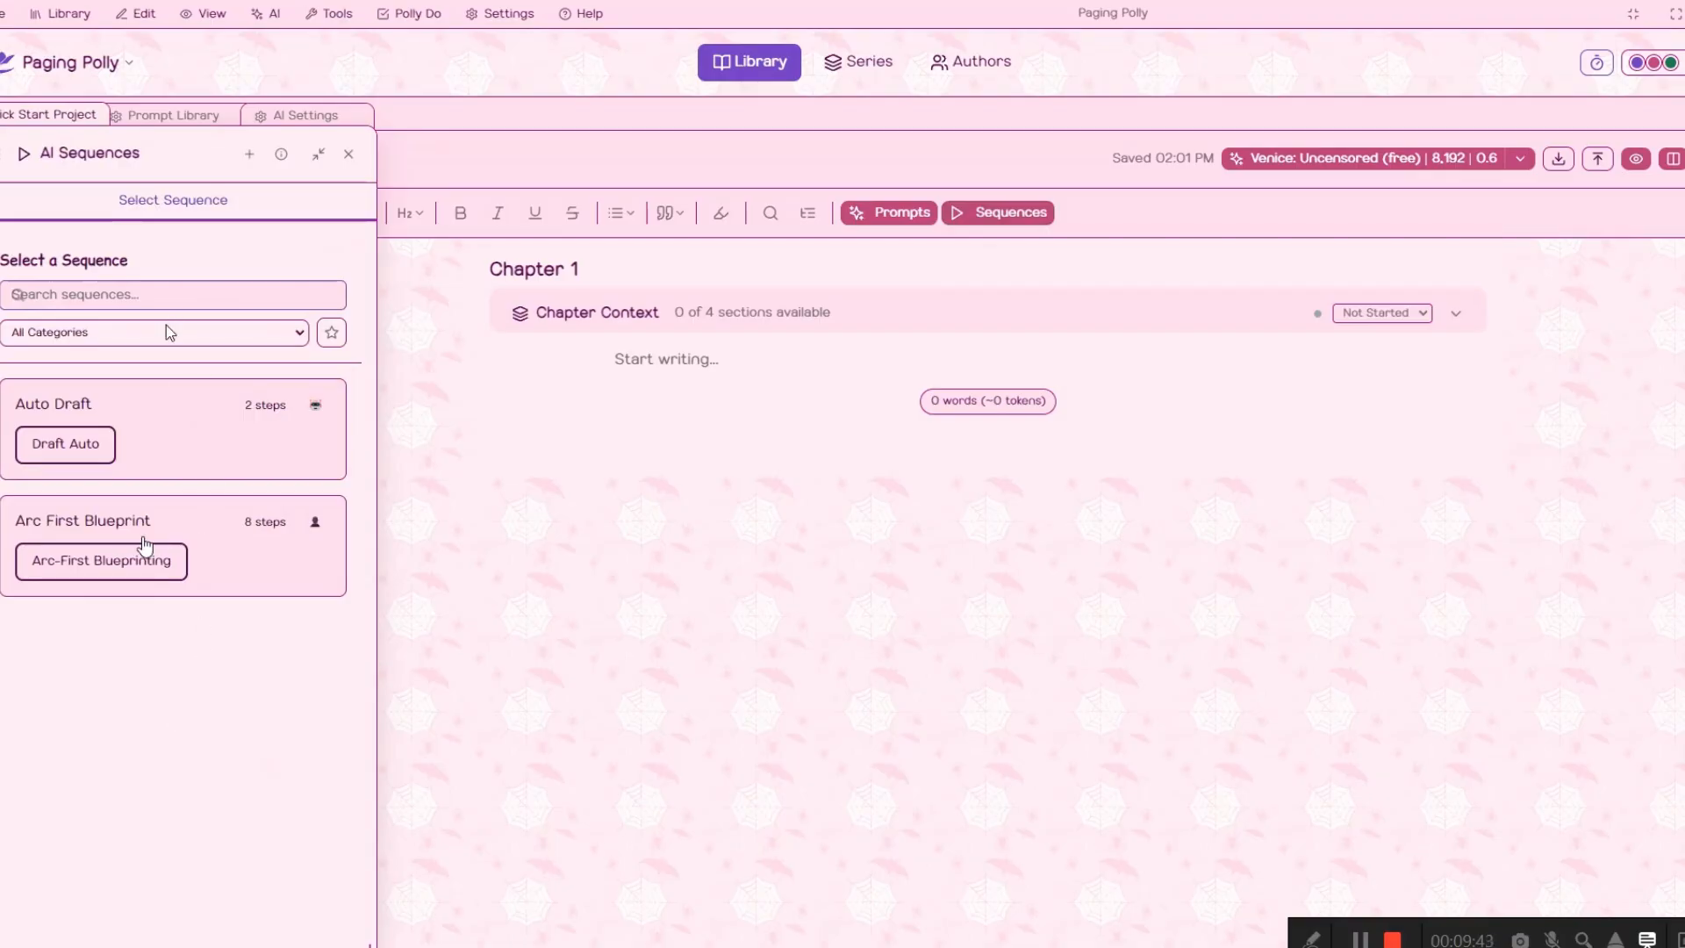
left_click(351, 157)
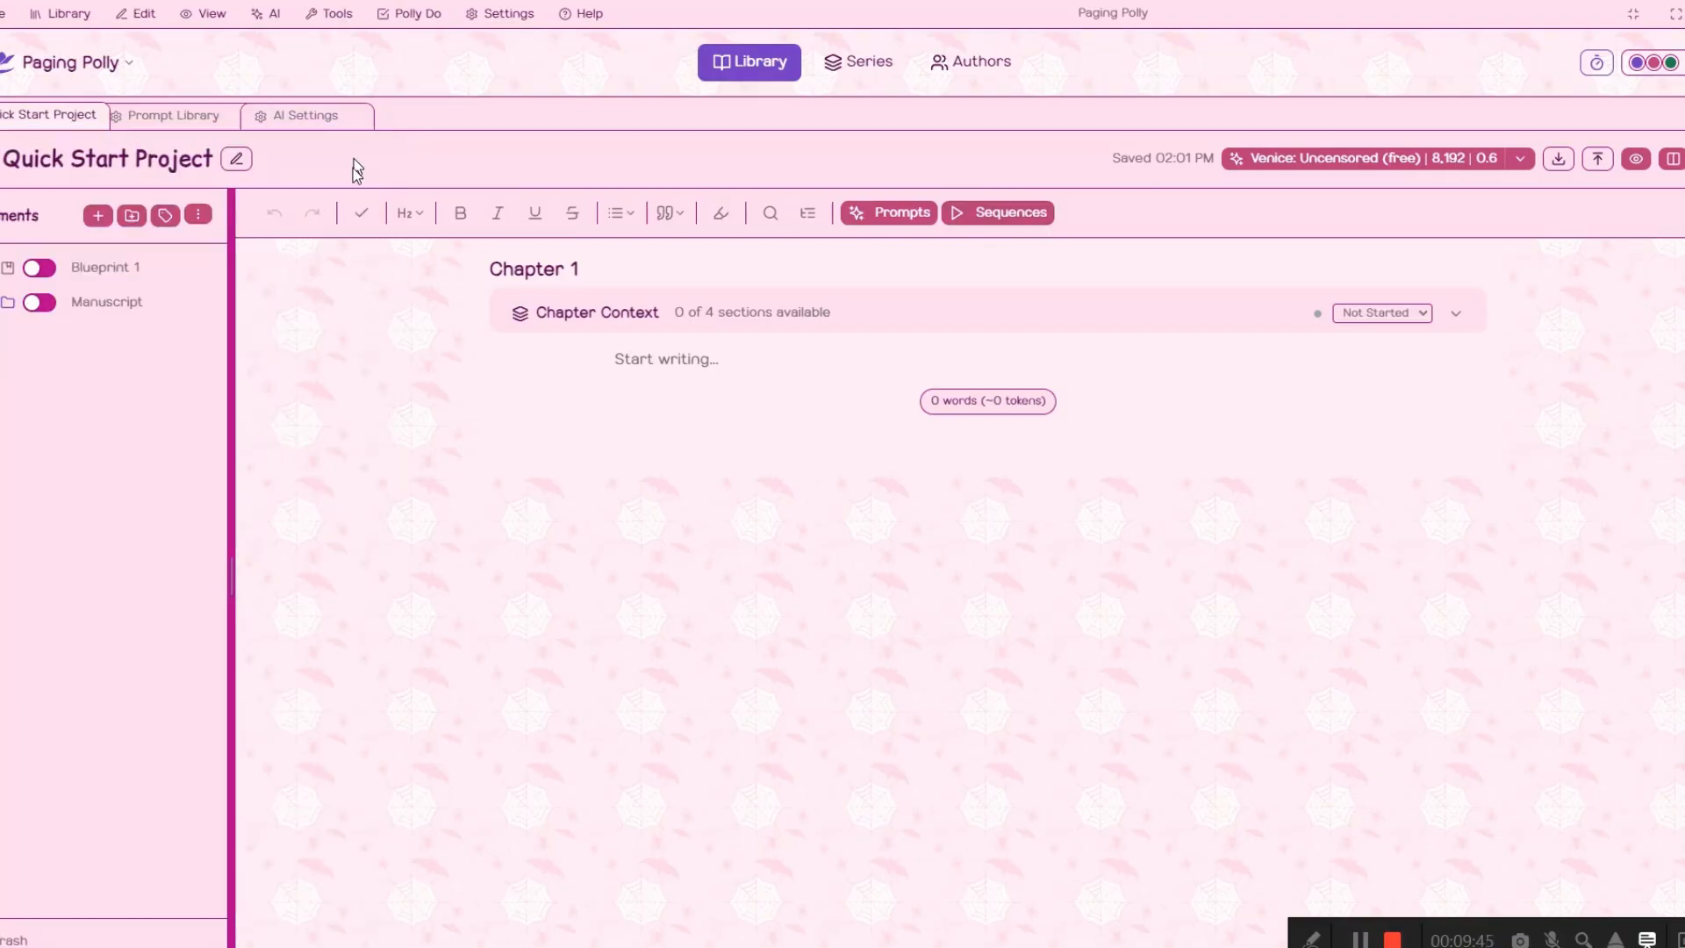
Reopen the AI prompts, show the Quick Start prompts with their descriptions and browse the prompt categories
left_click(899, 216)
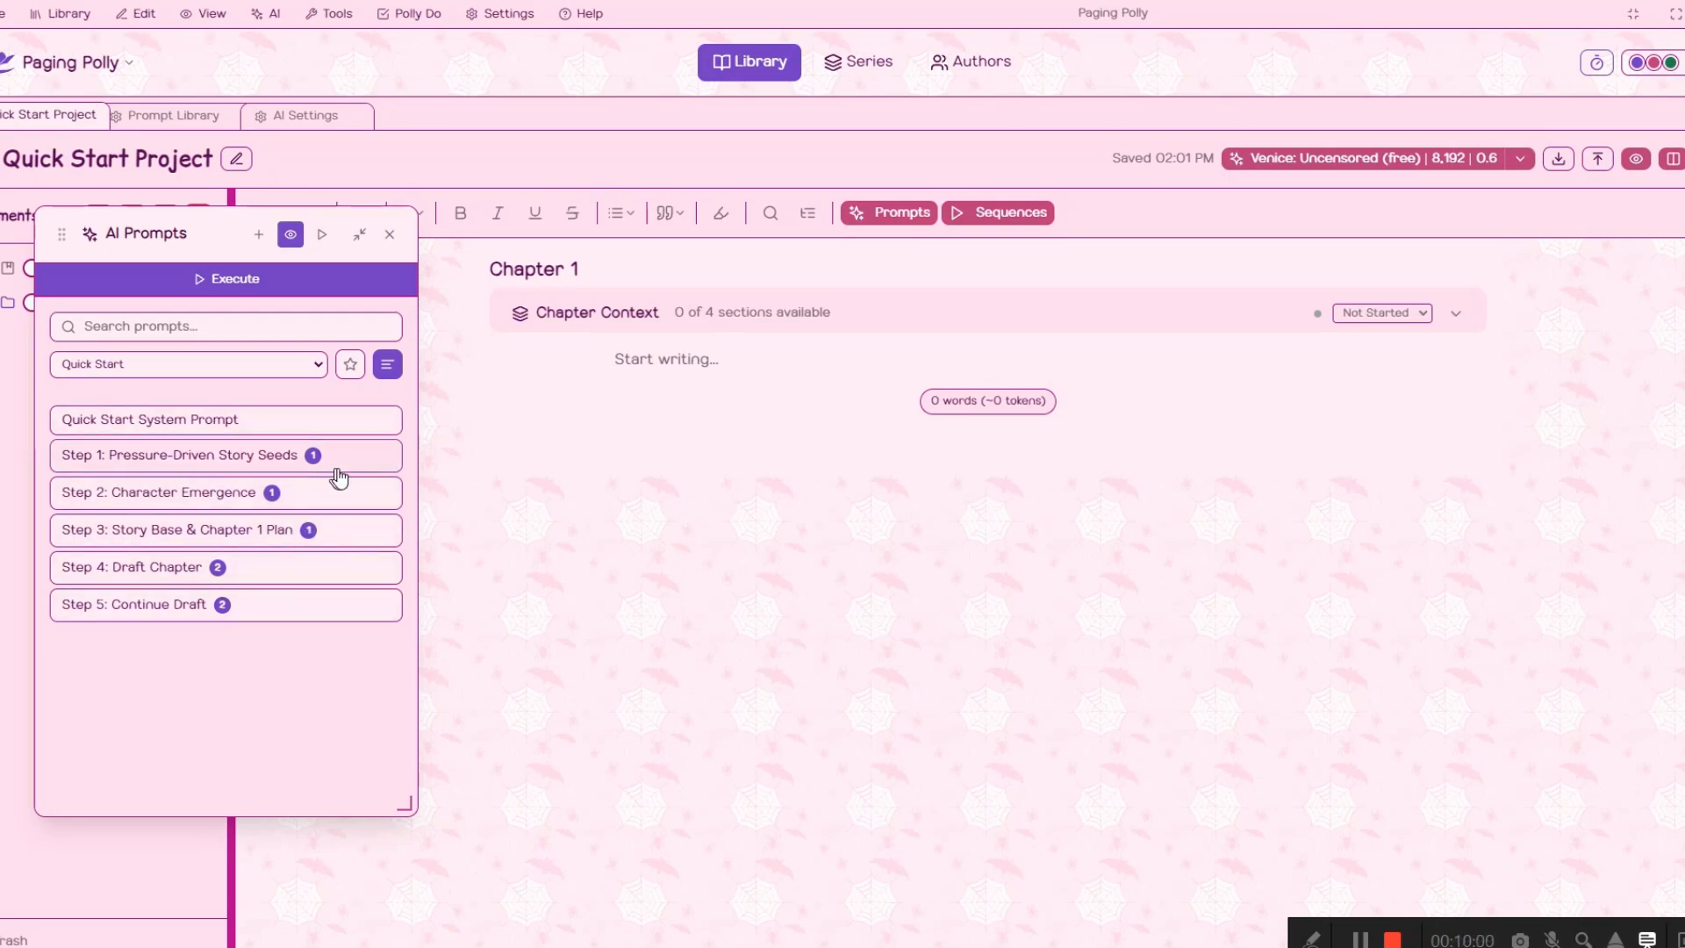
left_click(388, 366)
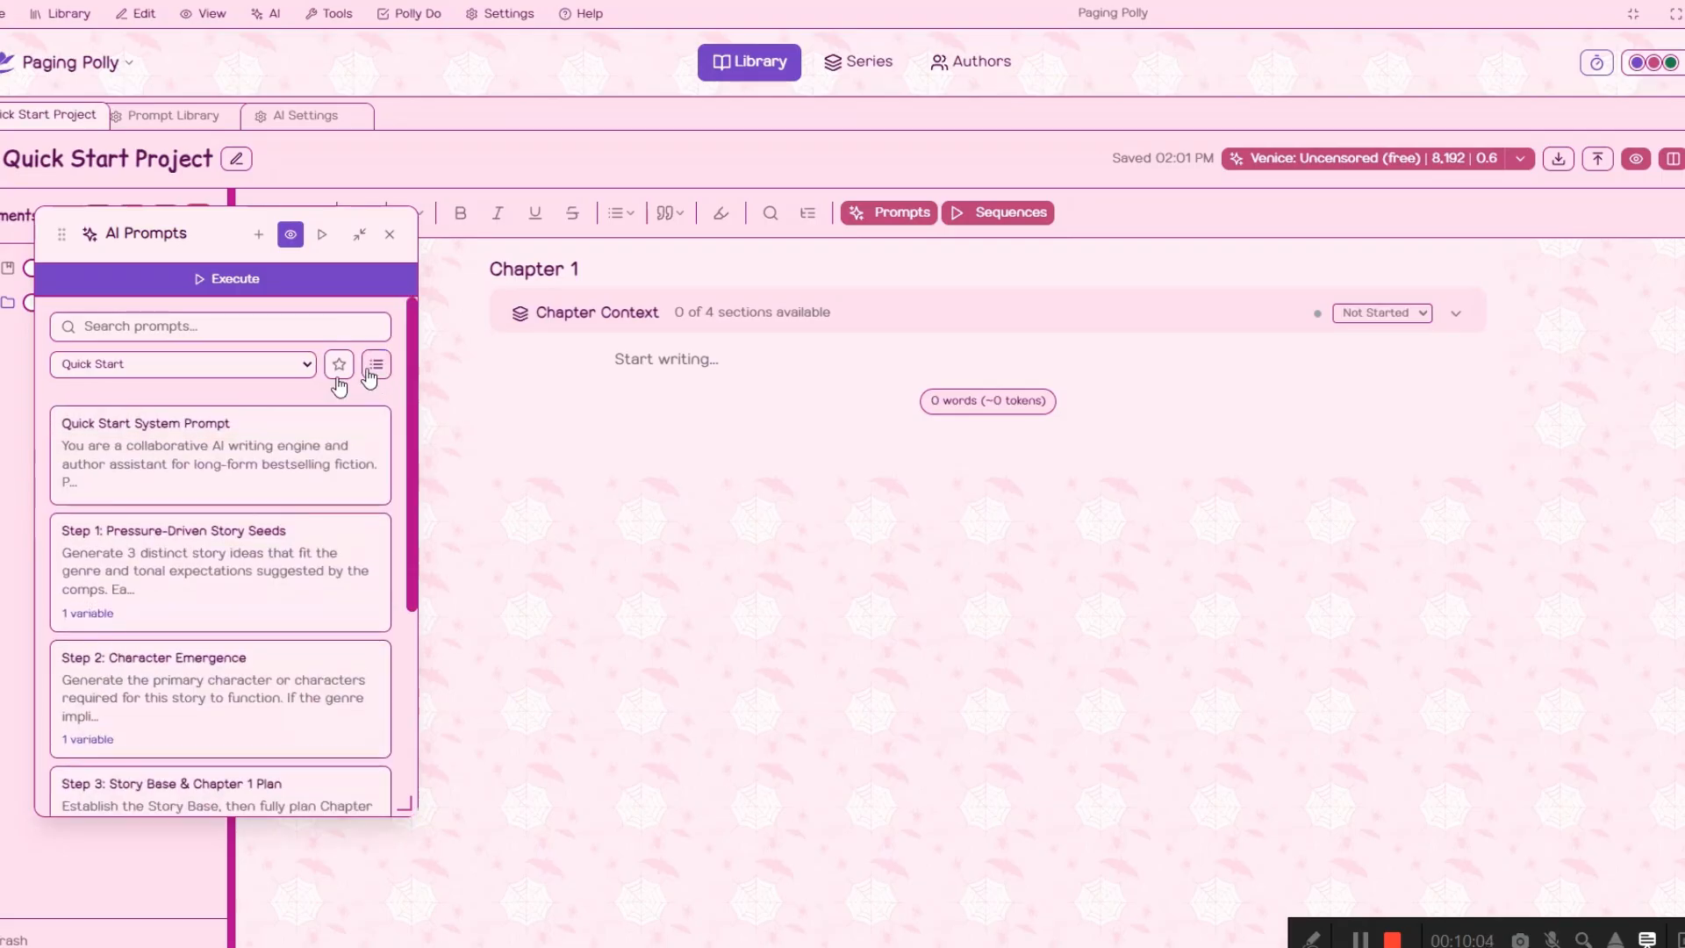
scroll(282, 720, "down", 3)
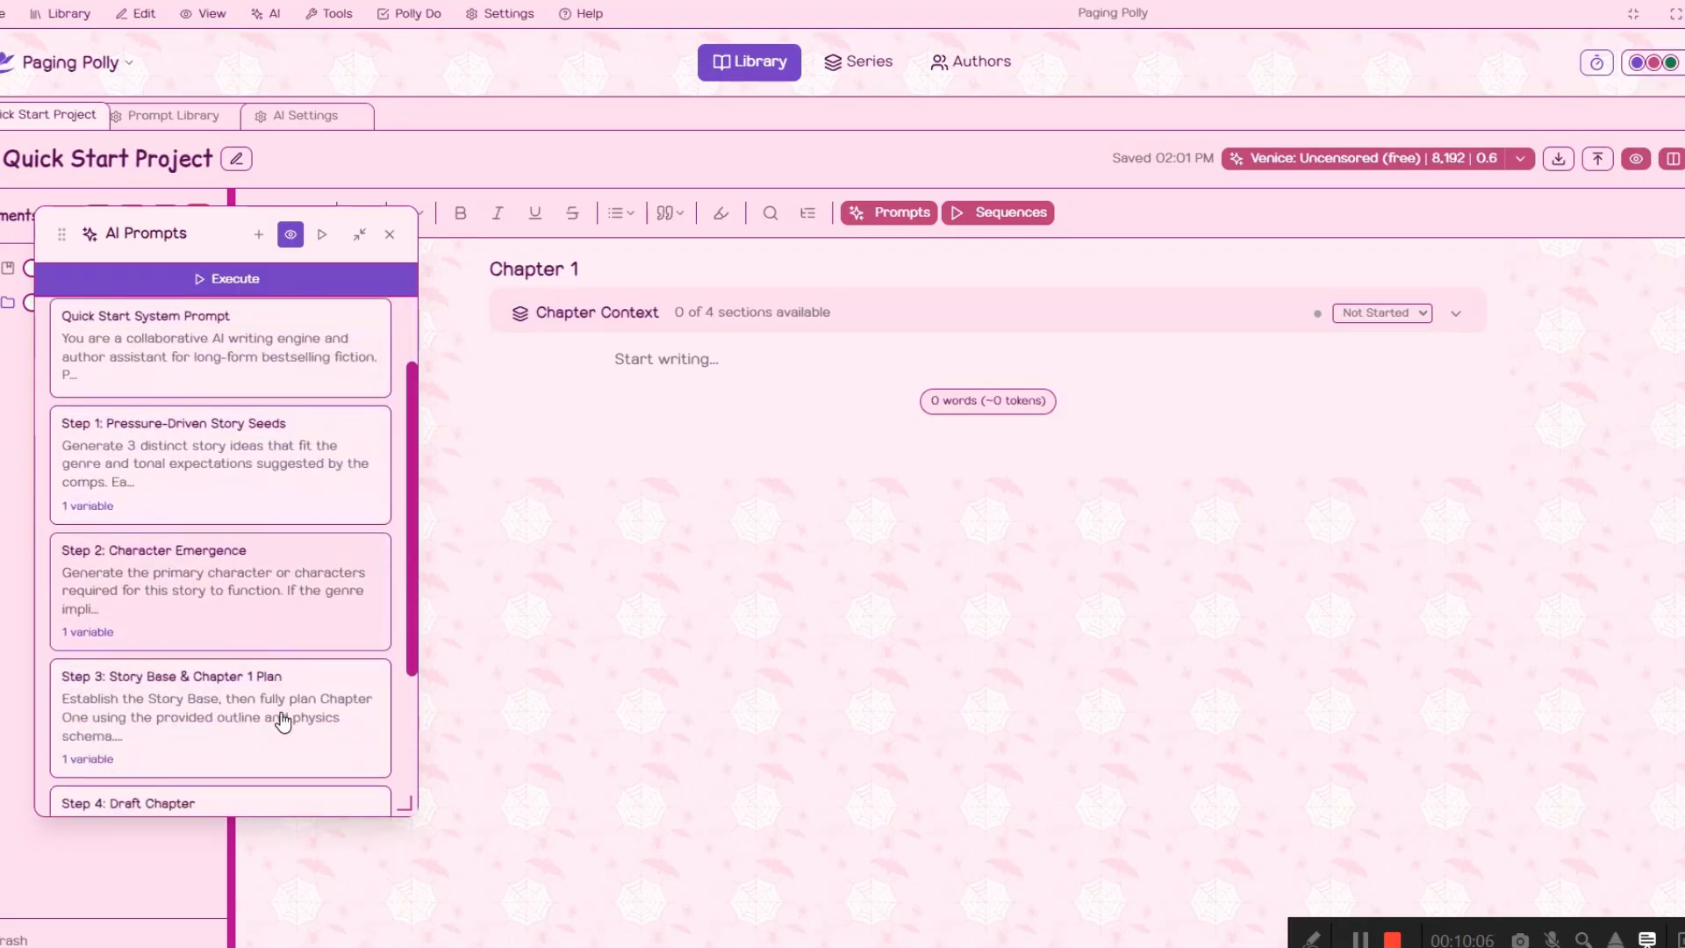
scroll(285, 716, "up", 5)
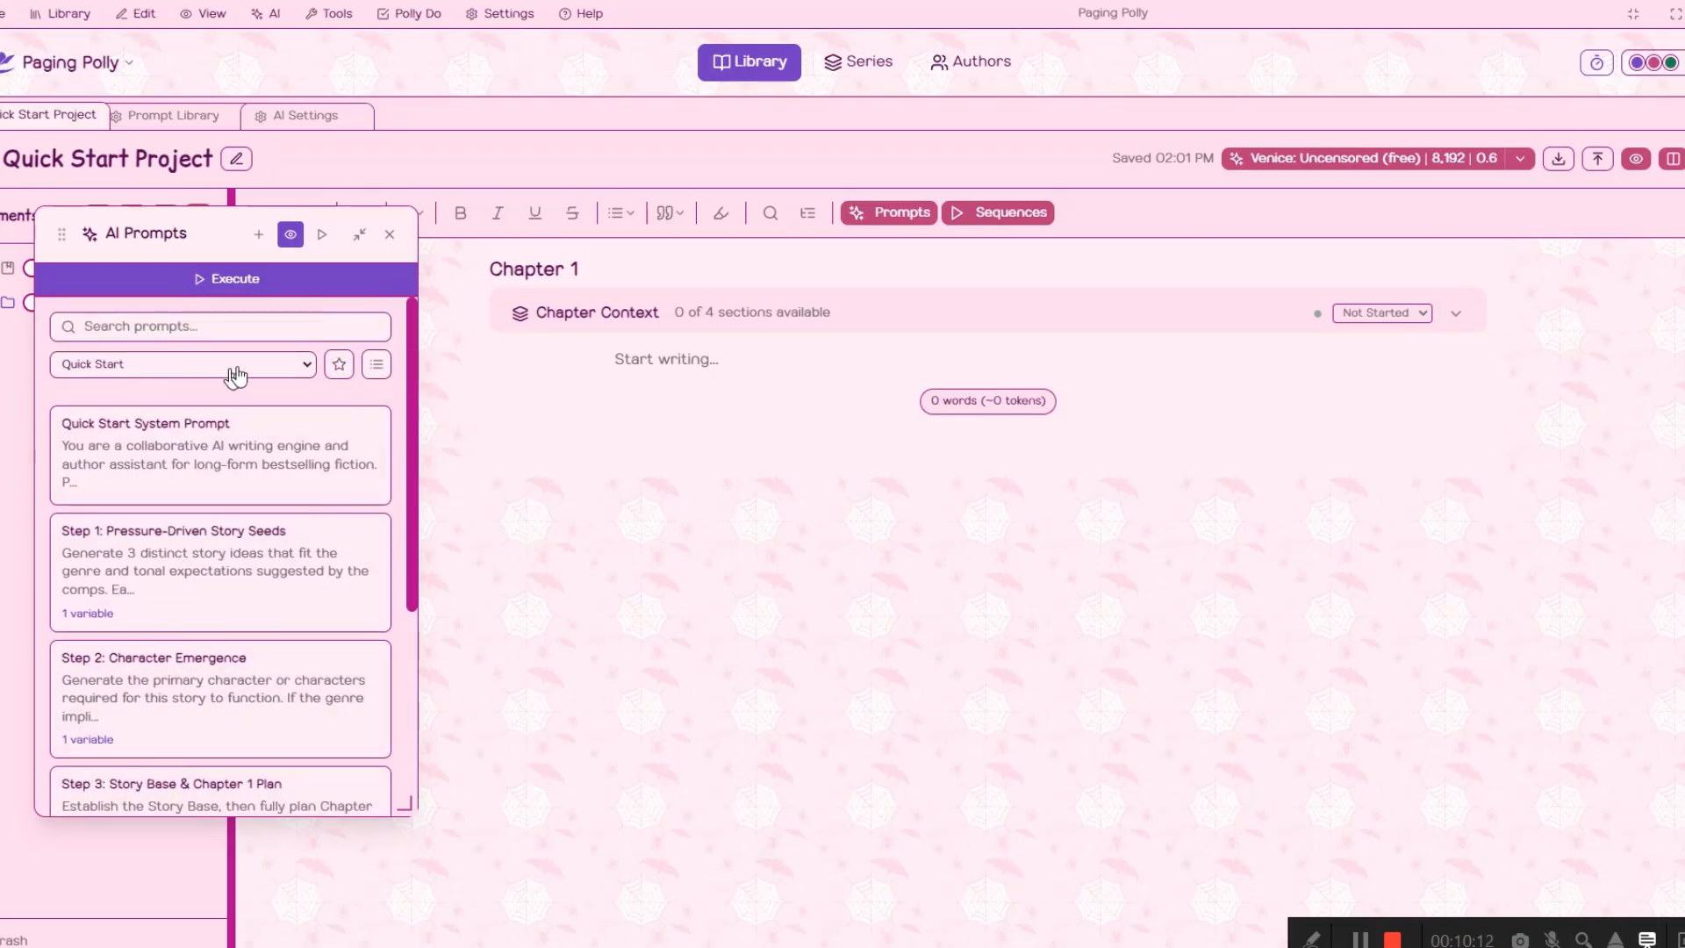
left_click(282, 378)
scroll(246, 491, "up", 1)
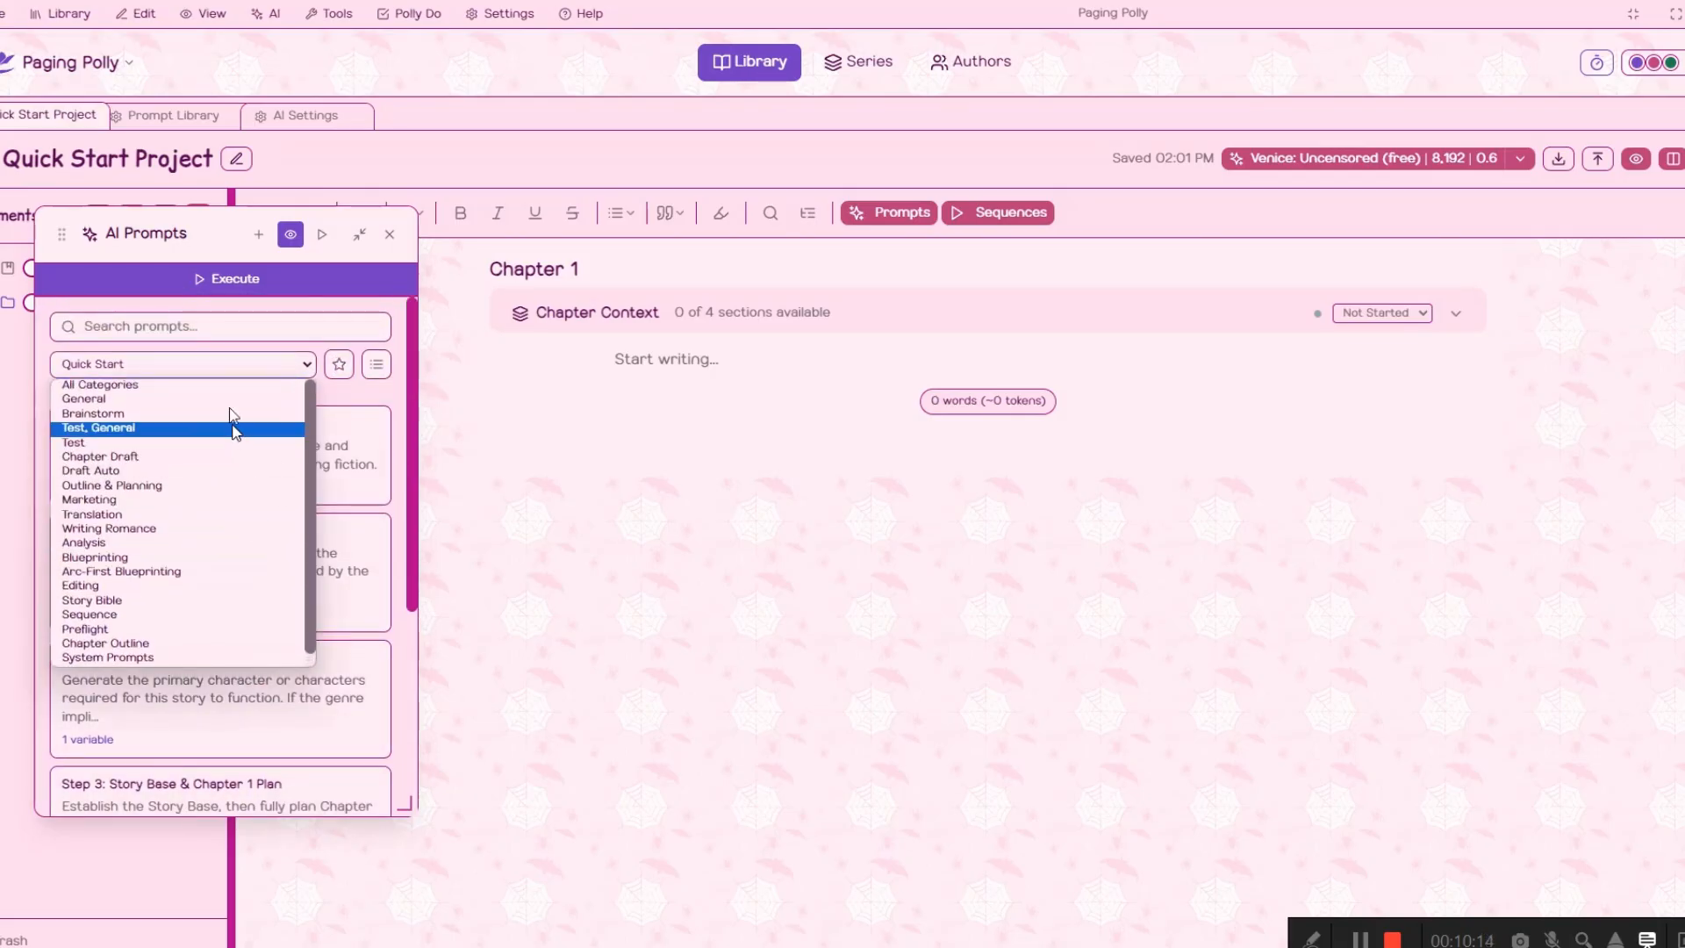
left_click(384, 403)
Try the prompts' direct execution mode and return to Classic Mode (Preview First)
left_click(289, 235)
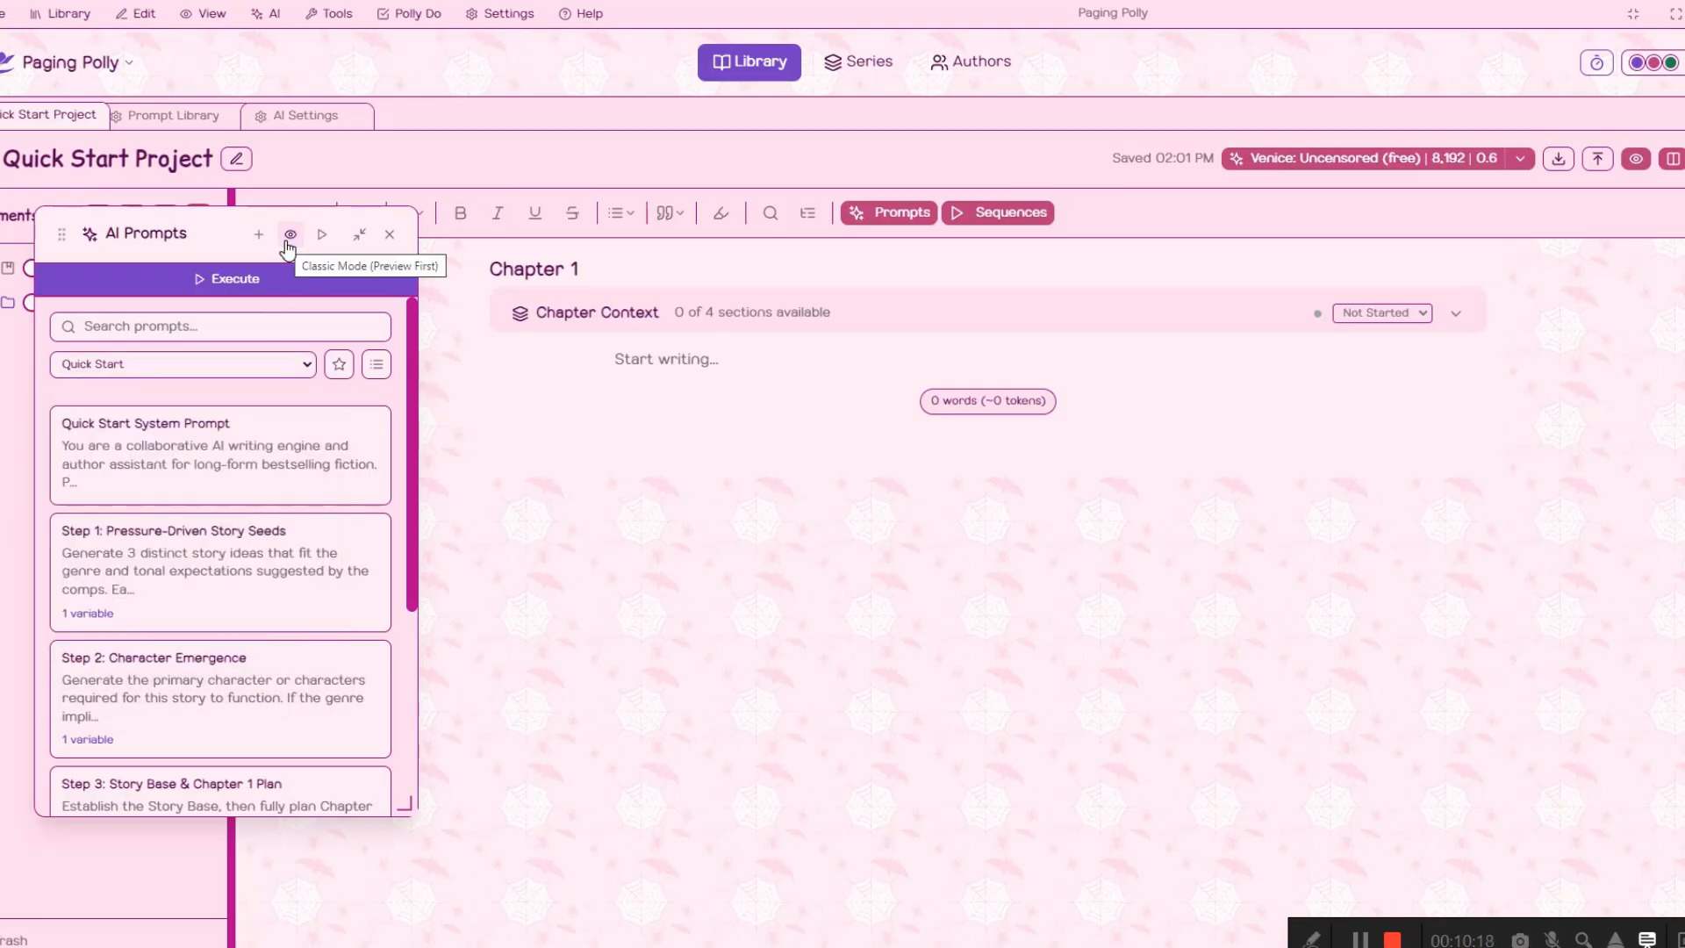
left_click(289, 235)
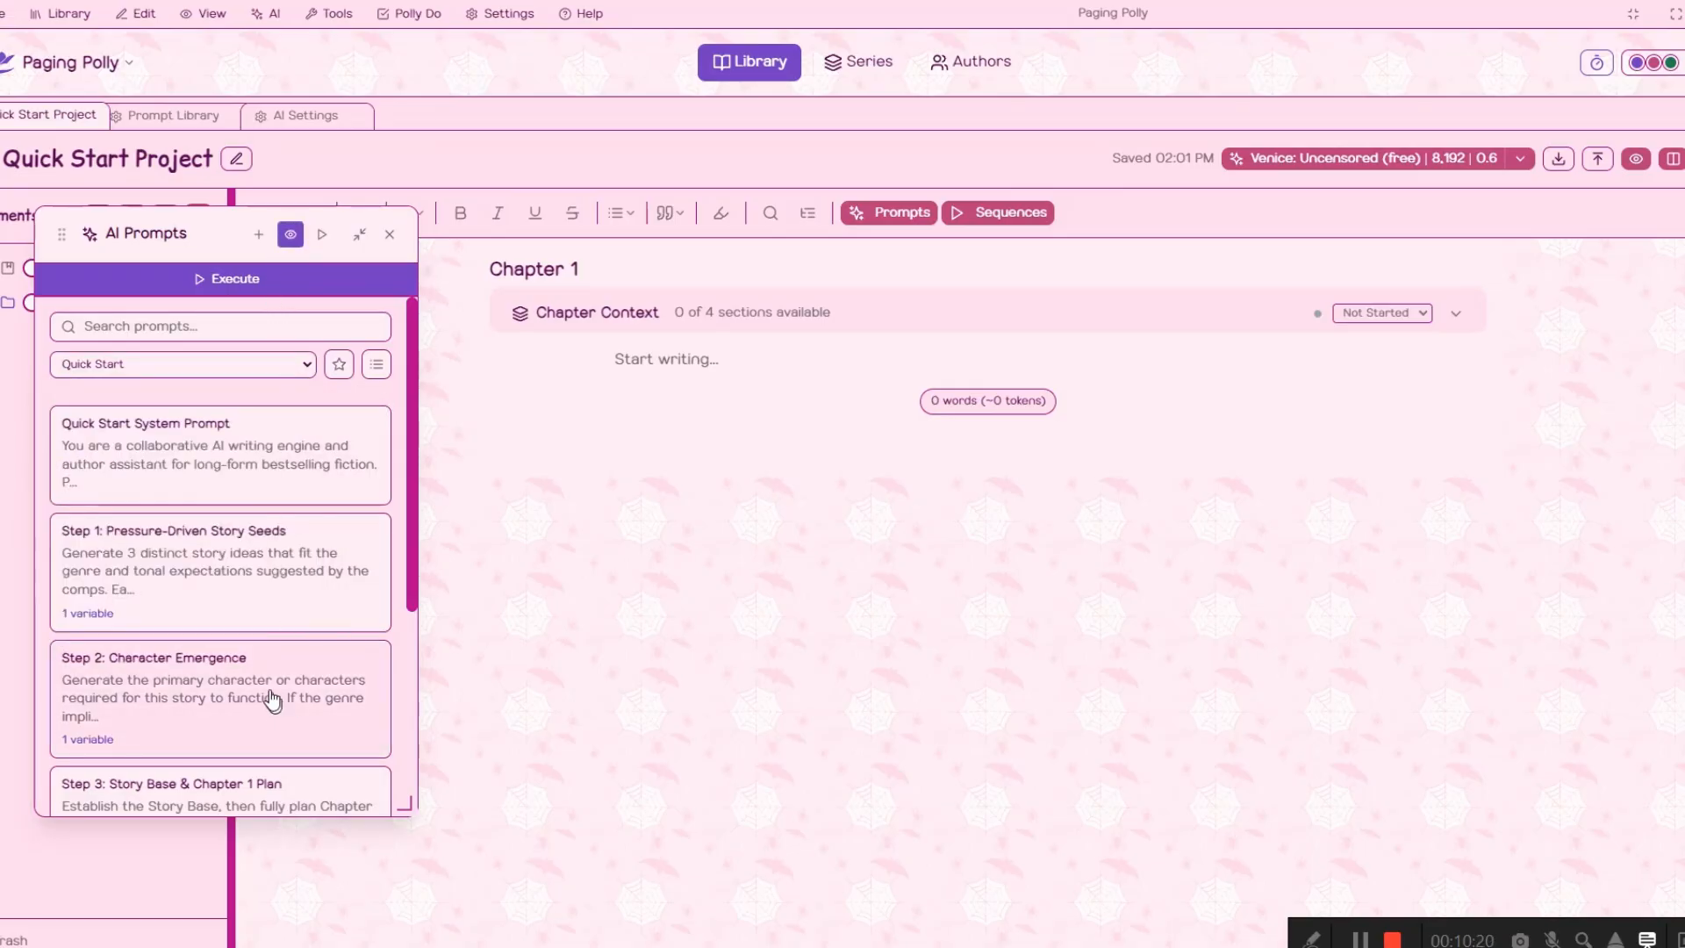
left_click_drag(90, 233, 218, 244)
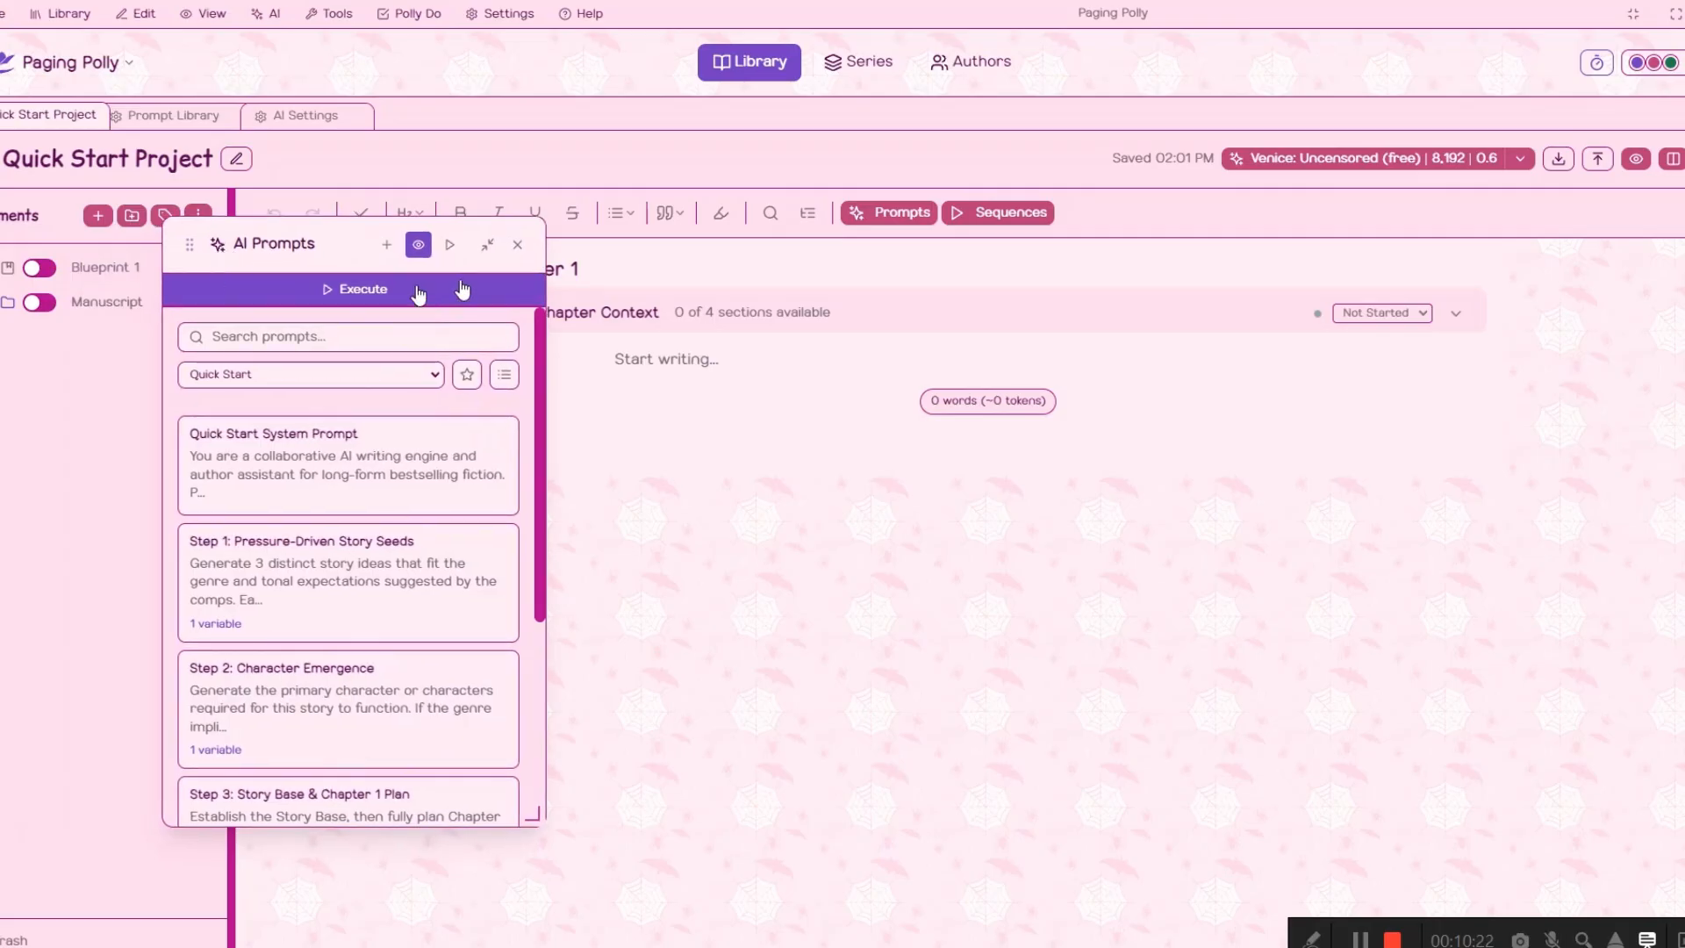
left_click(449, 244)
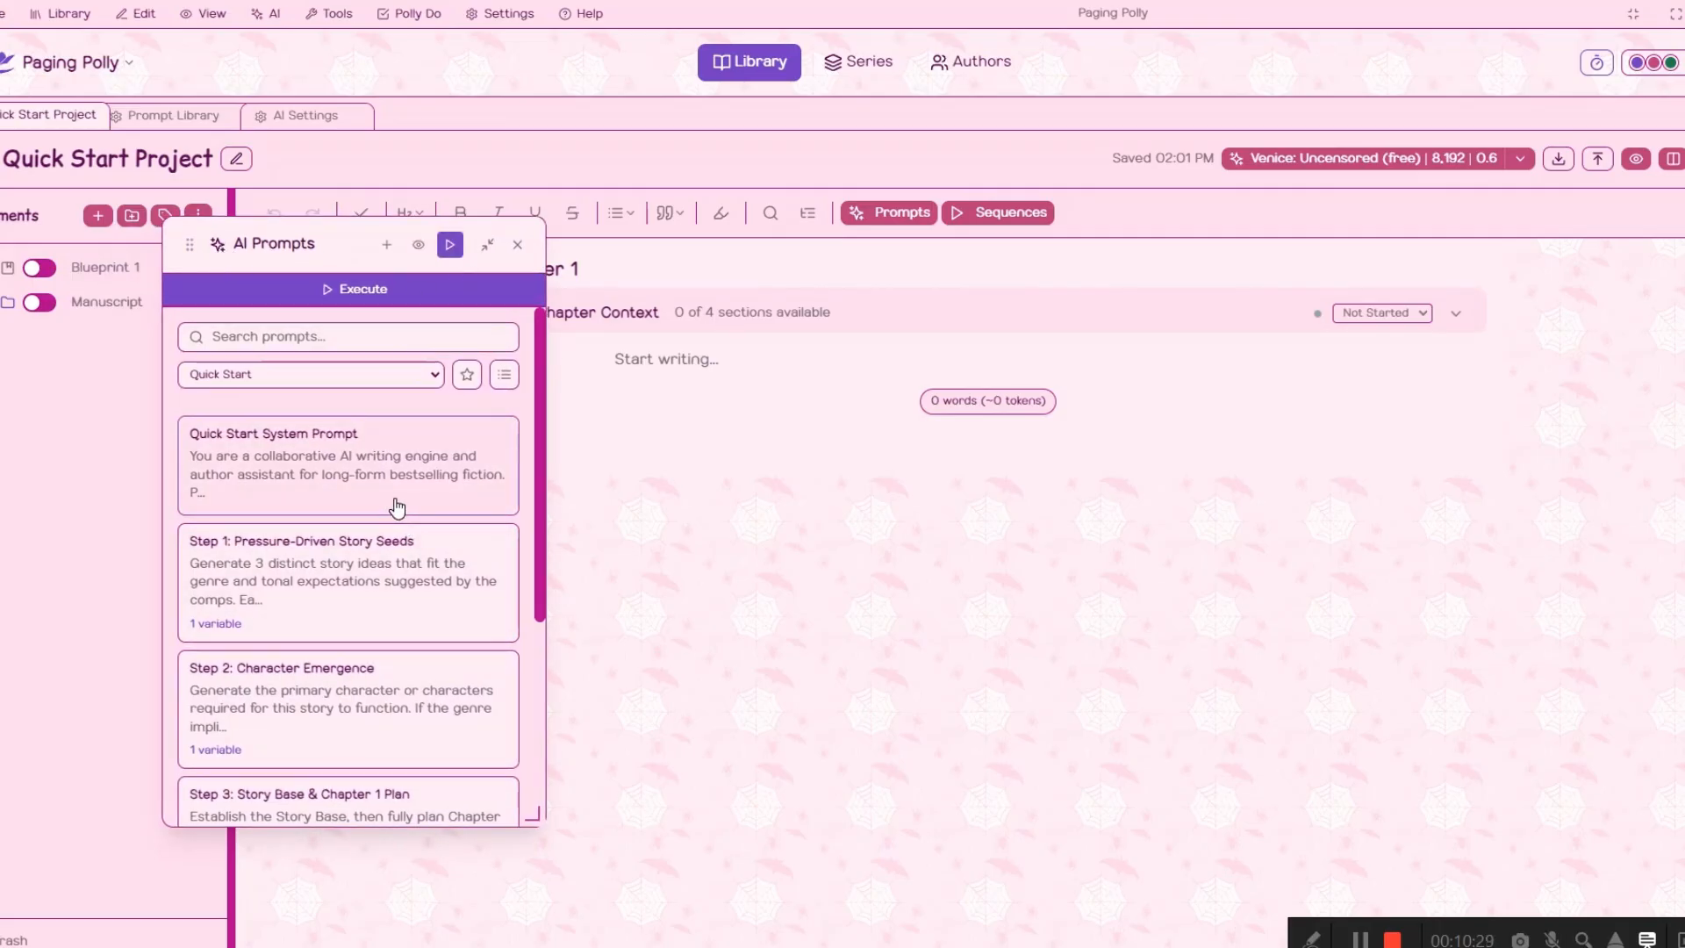
left_click(418, 243)
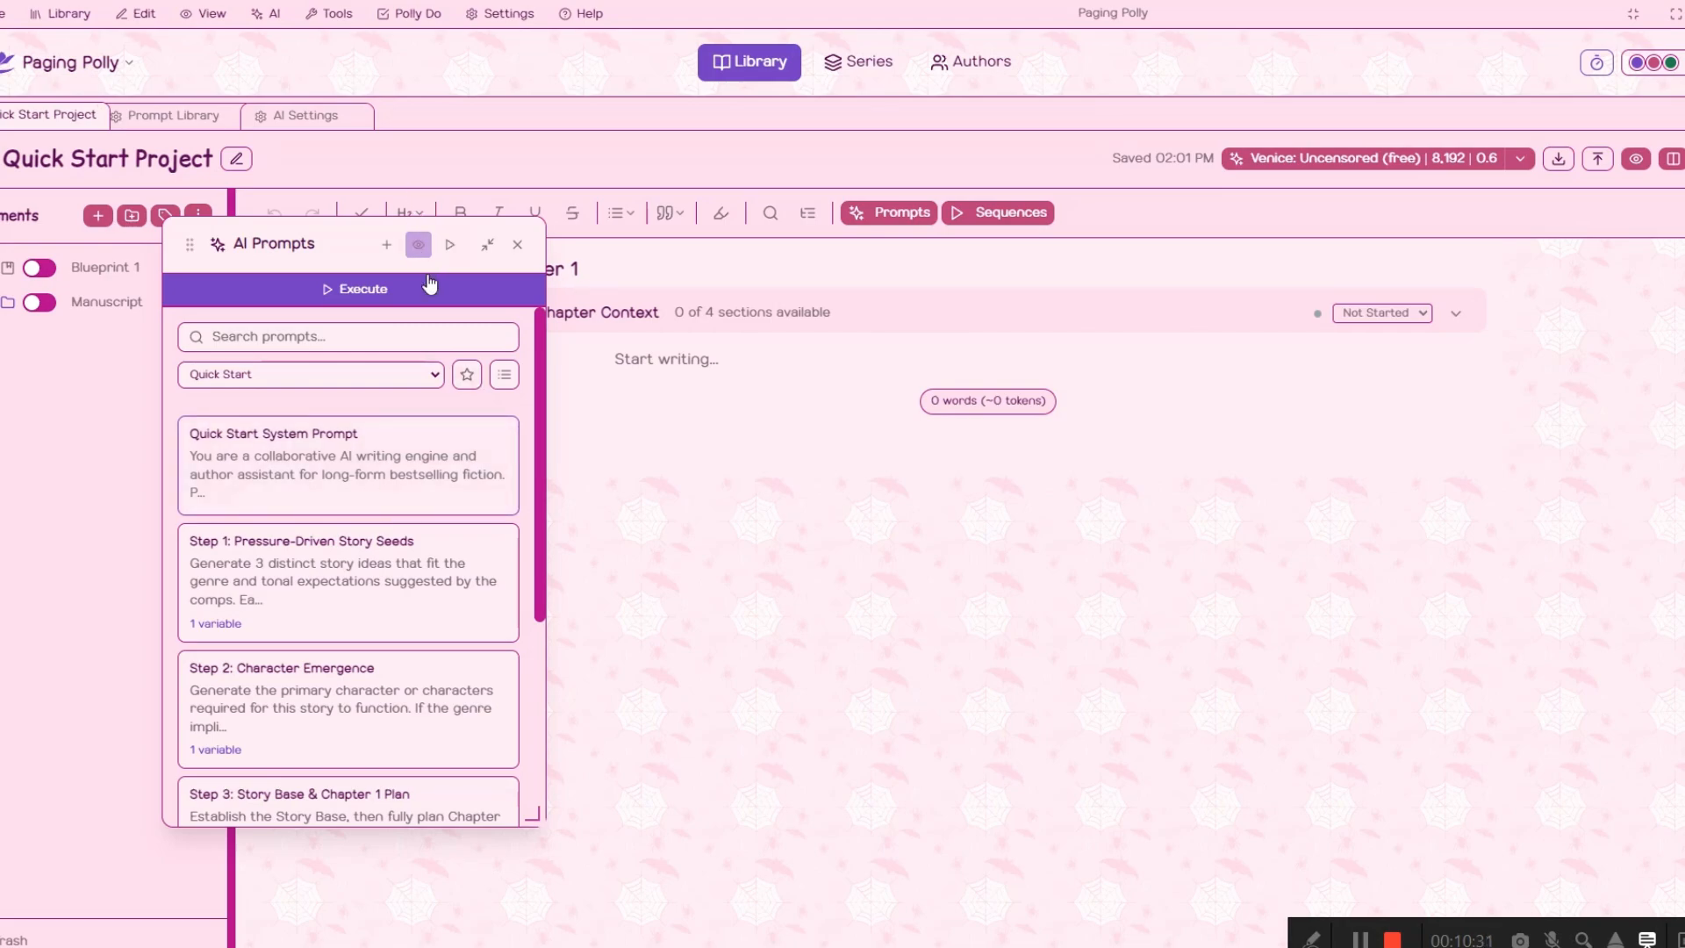
Try the compact list and the starred-only filter for the Quick Start prompts, and return to the detailed view
left_click(504, 375)
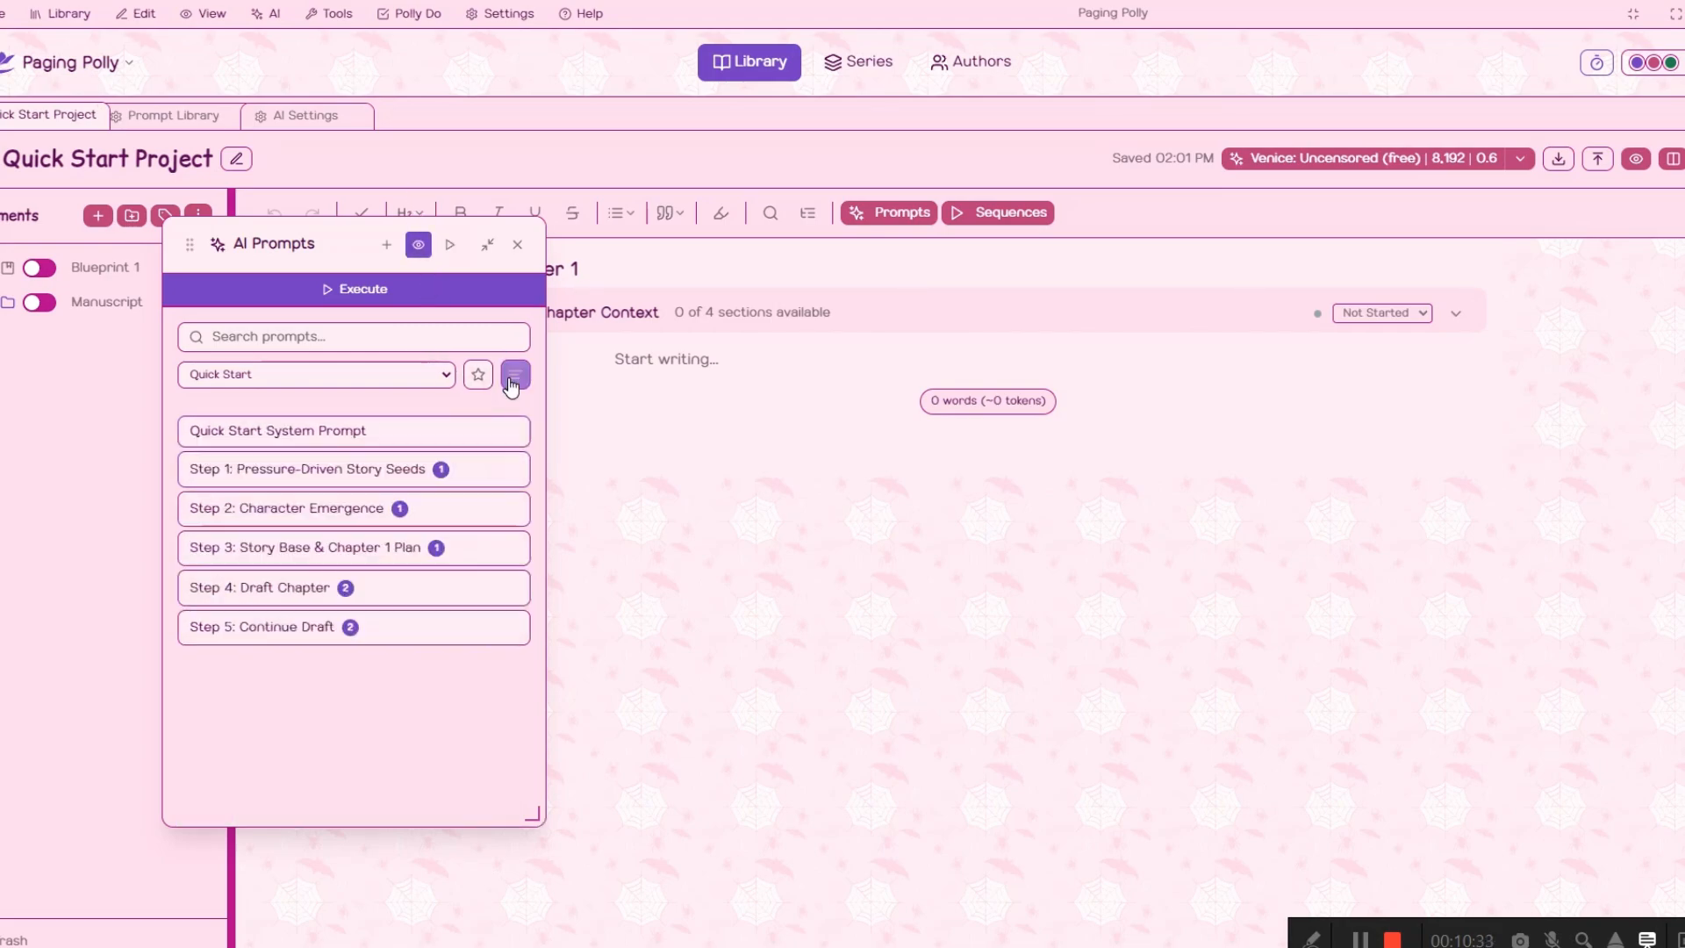
left_click(449, 245)
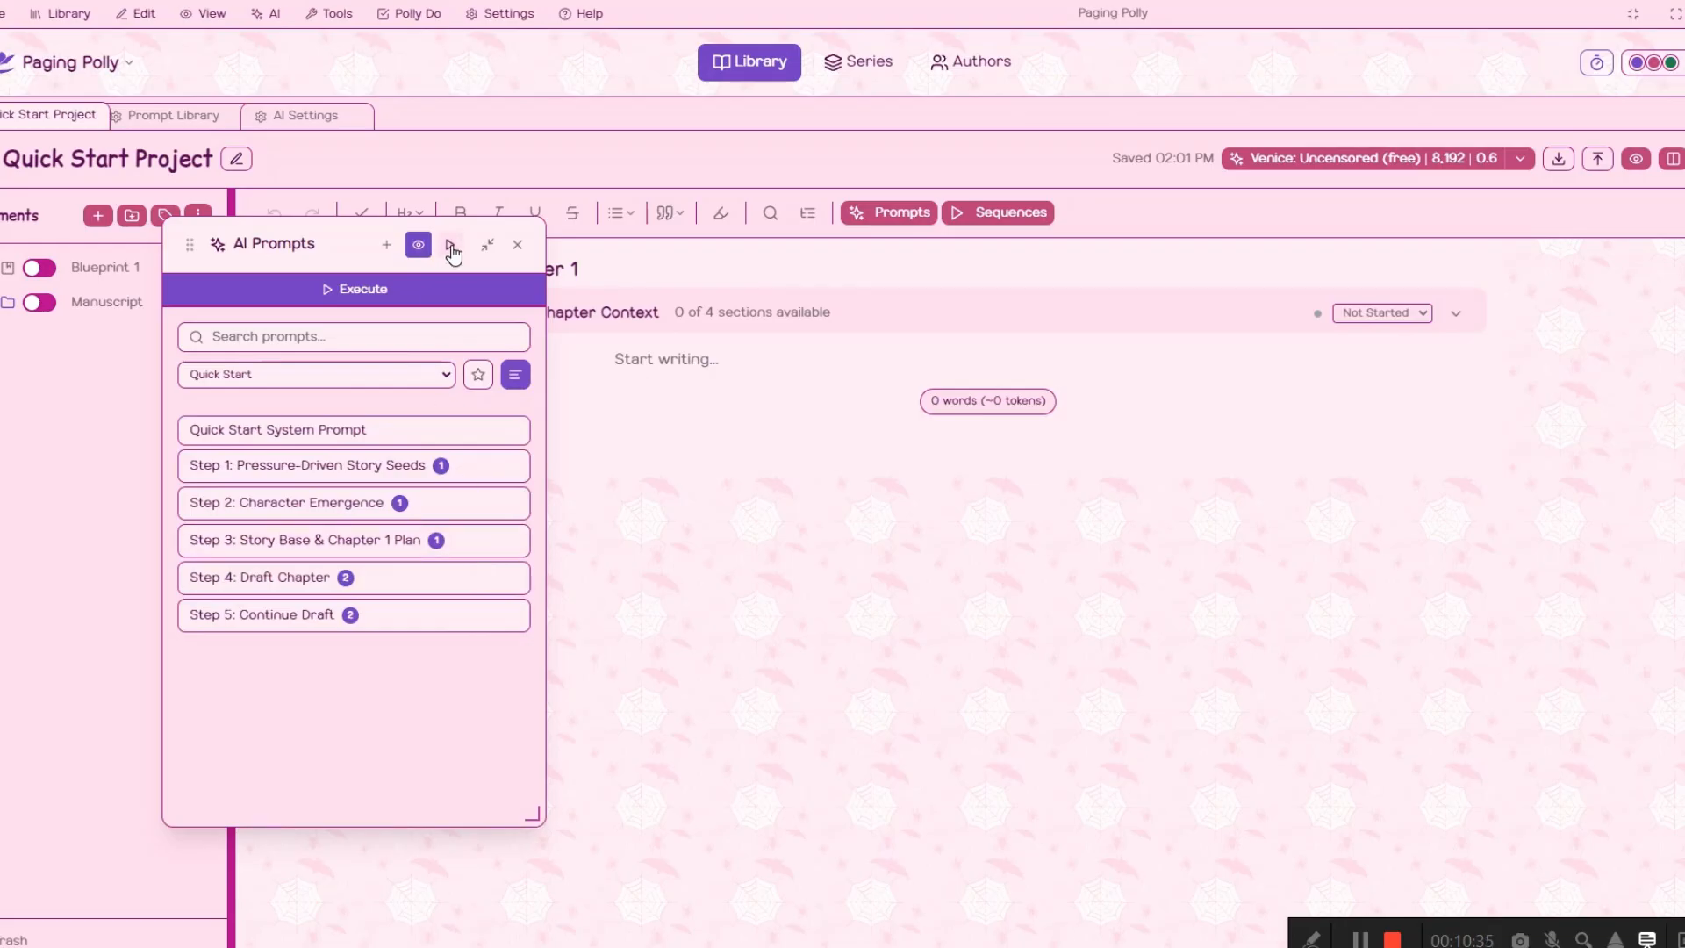
left_click(418, 244)
left_click(477, 374)
left_click(478, 375)
left_click(516, 375)
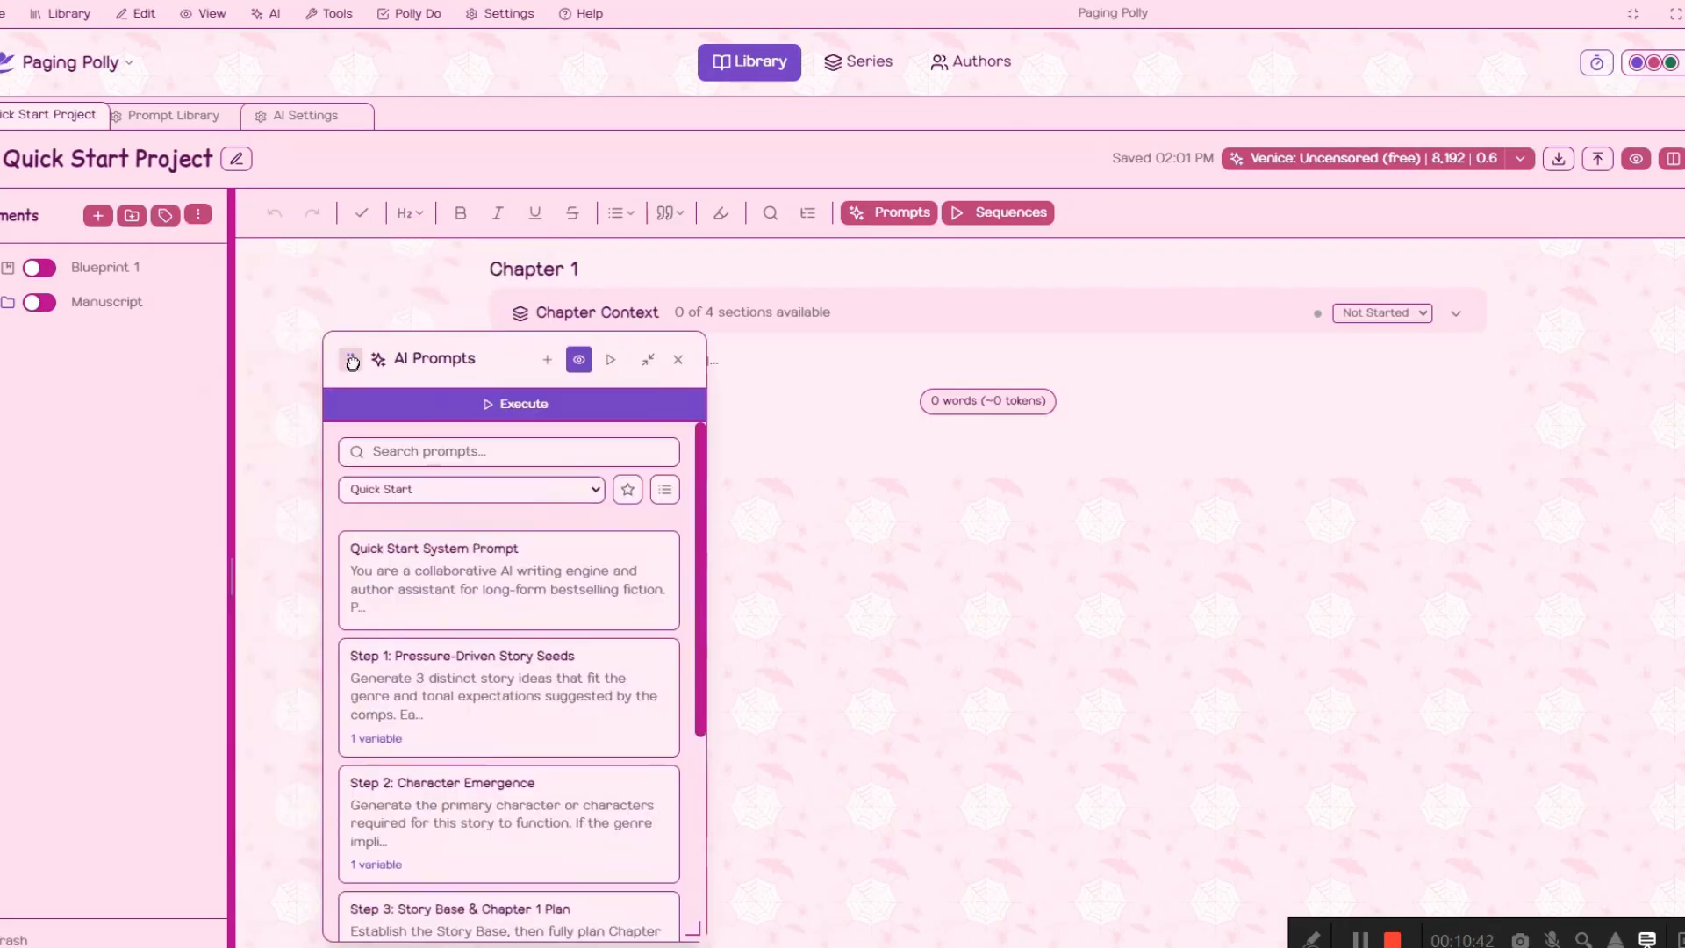
Open the Blueprint 1 document for writing with the AI prompts moved beside it, and view the selectable favorite AI models
left_click(131, 274)
left_click_drag(353, 341, 26, 282)
left_click(734, 329)
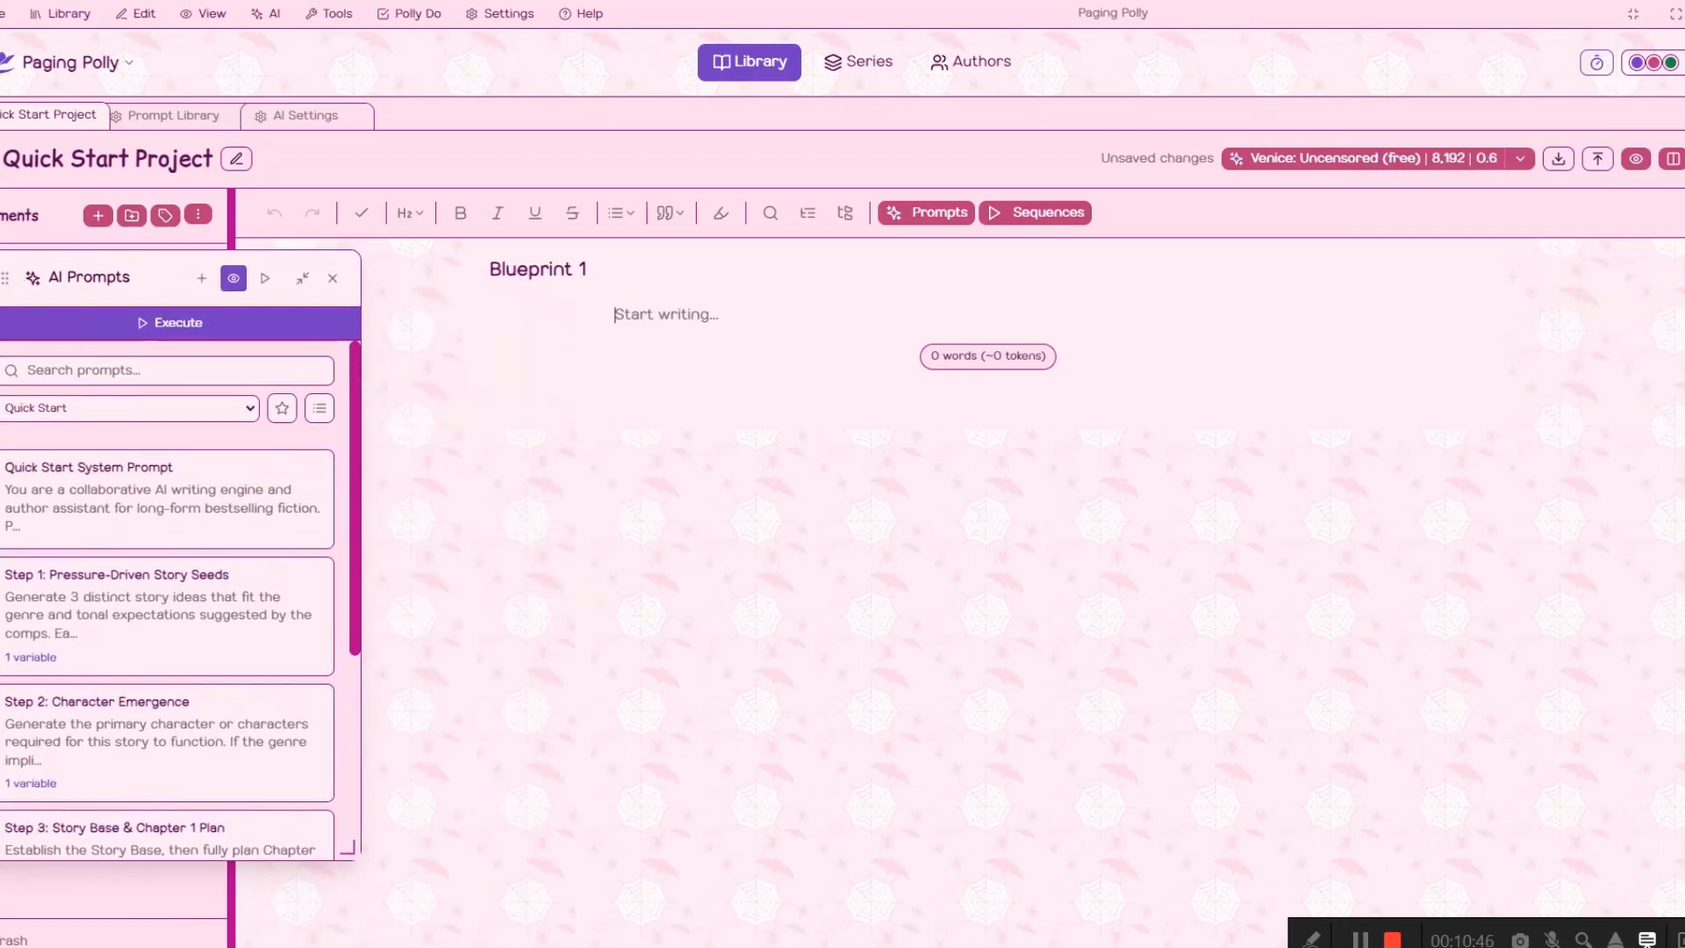
left_click(1520, 158)
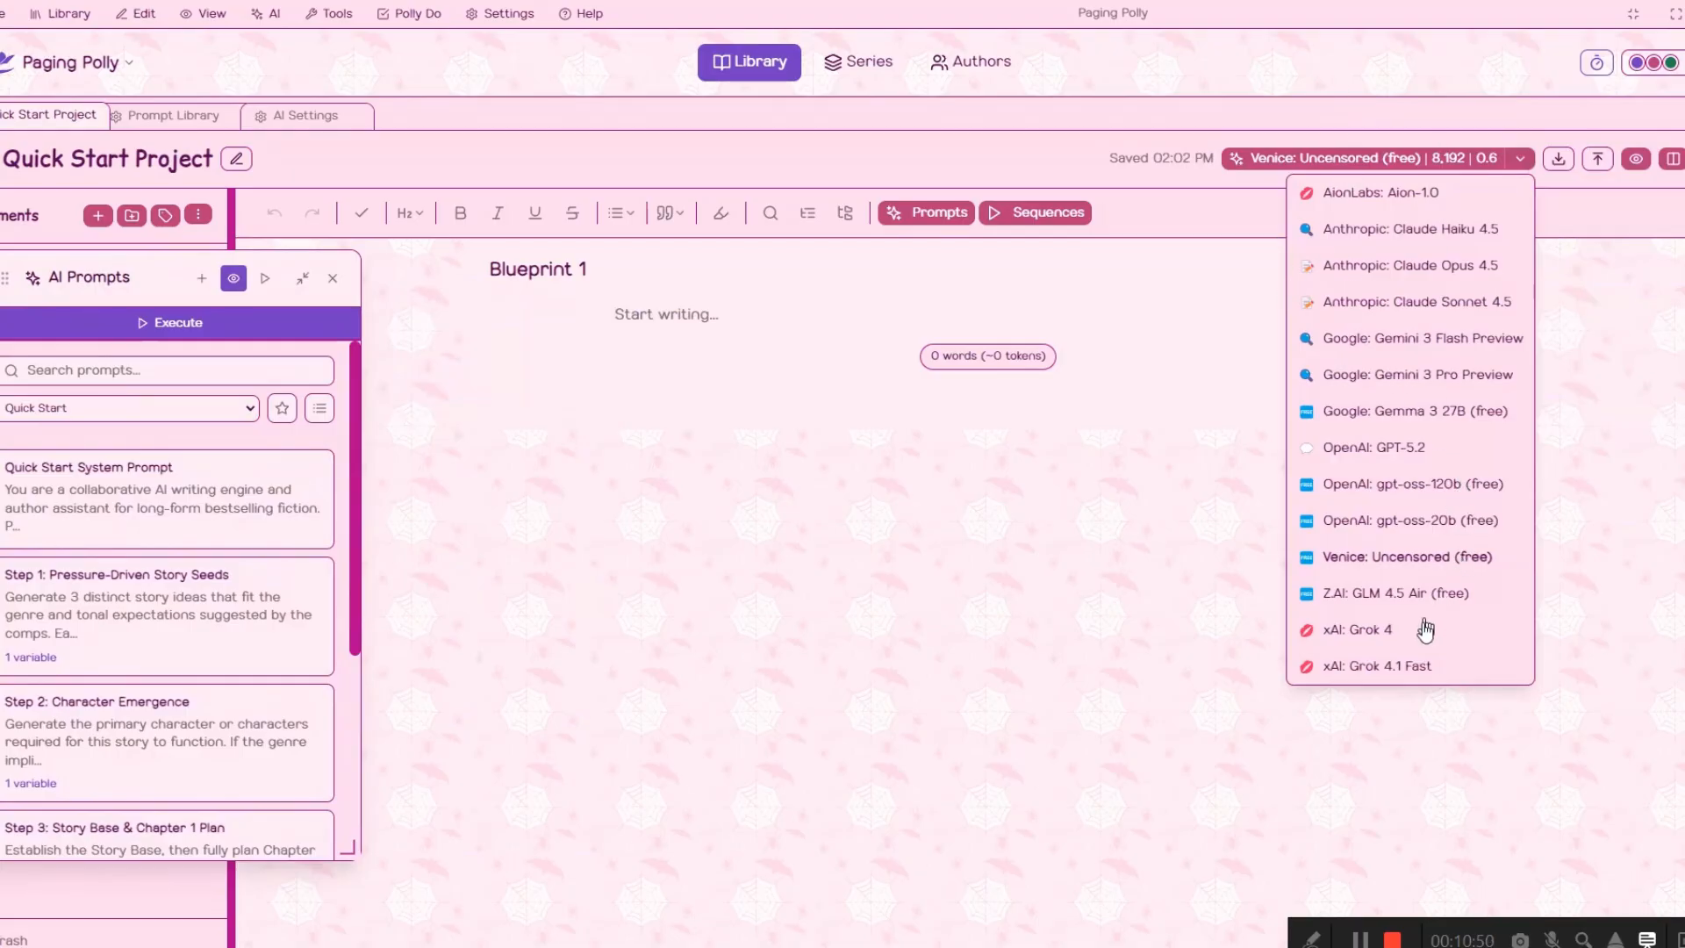
left_click(1522, 159)
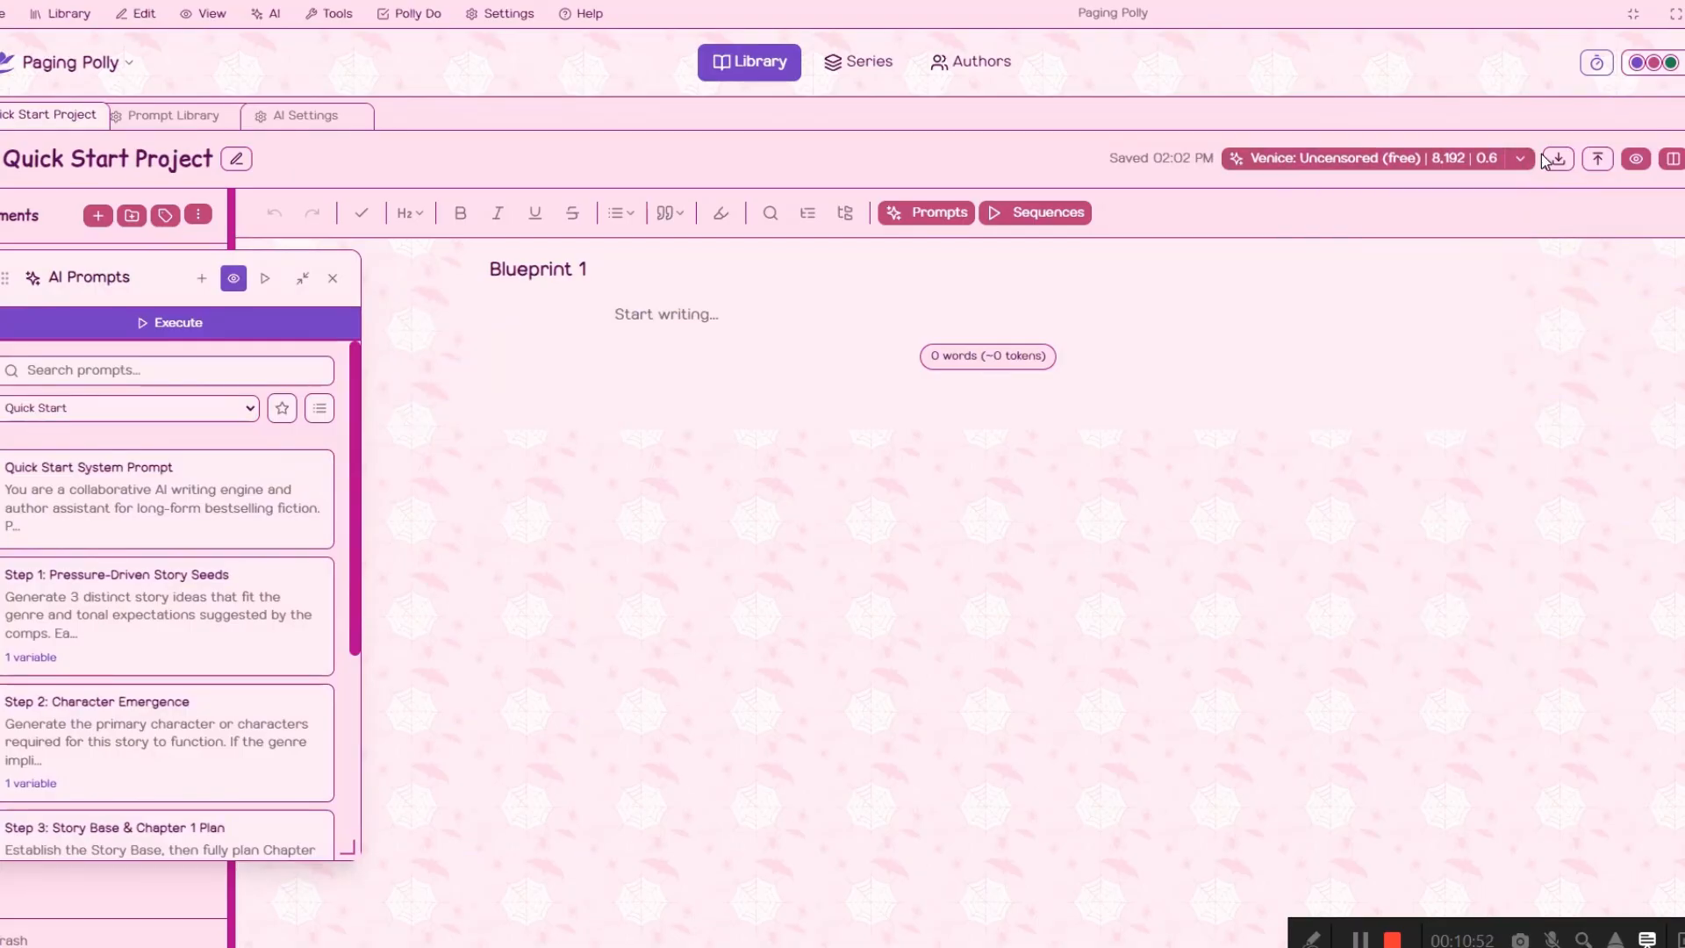
Open the AI model settings from the editor and set the temperature to 0.7
left_click(1520, 158)
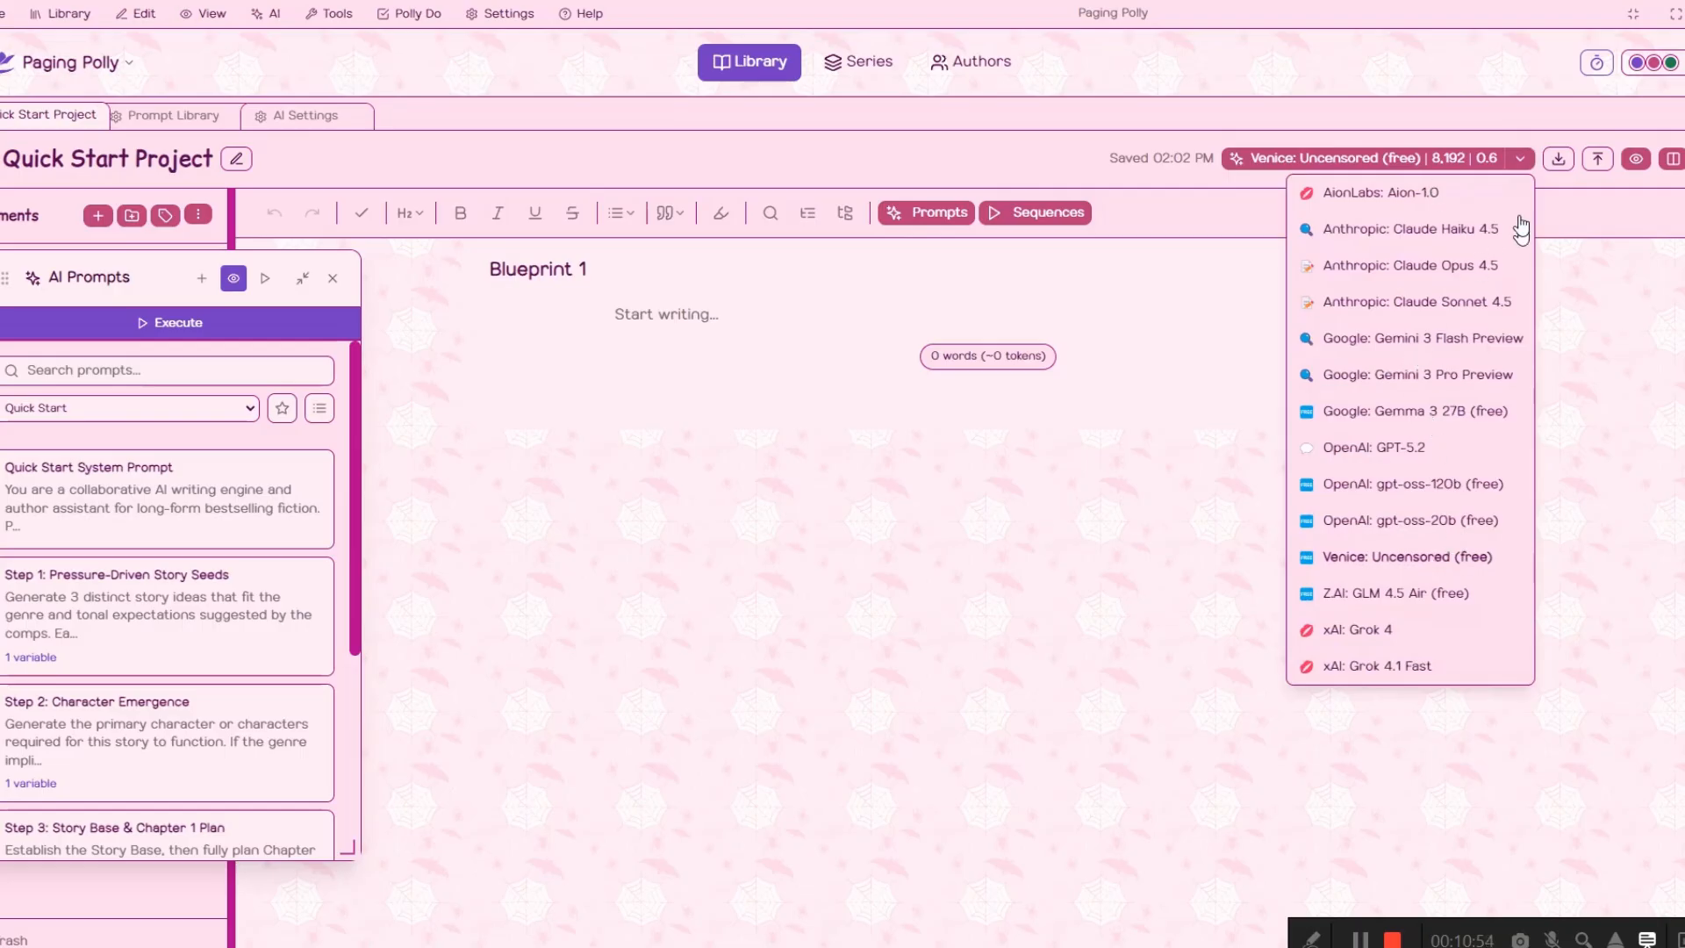
left_click(1520, 158)
left_click(1317, 158)
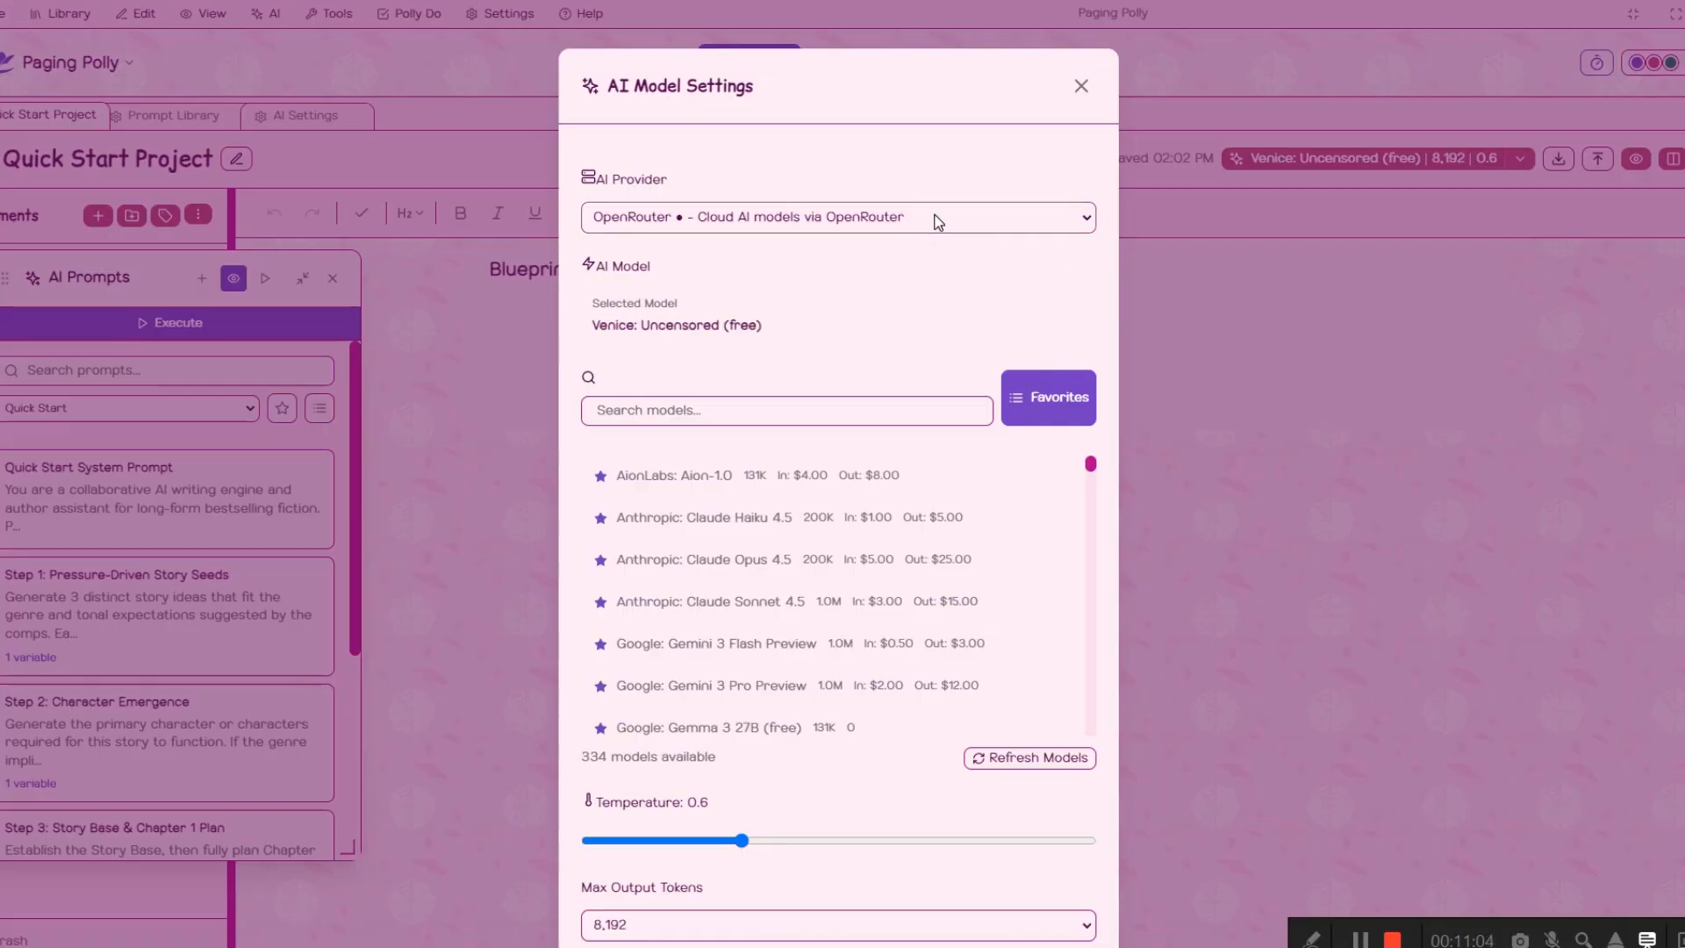
scroll(1115, 581, "down", 3)
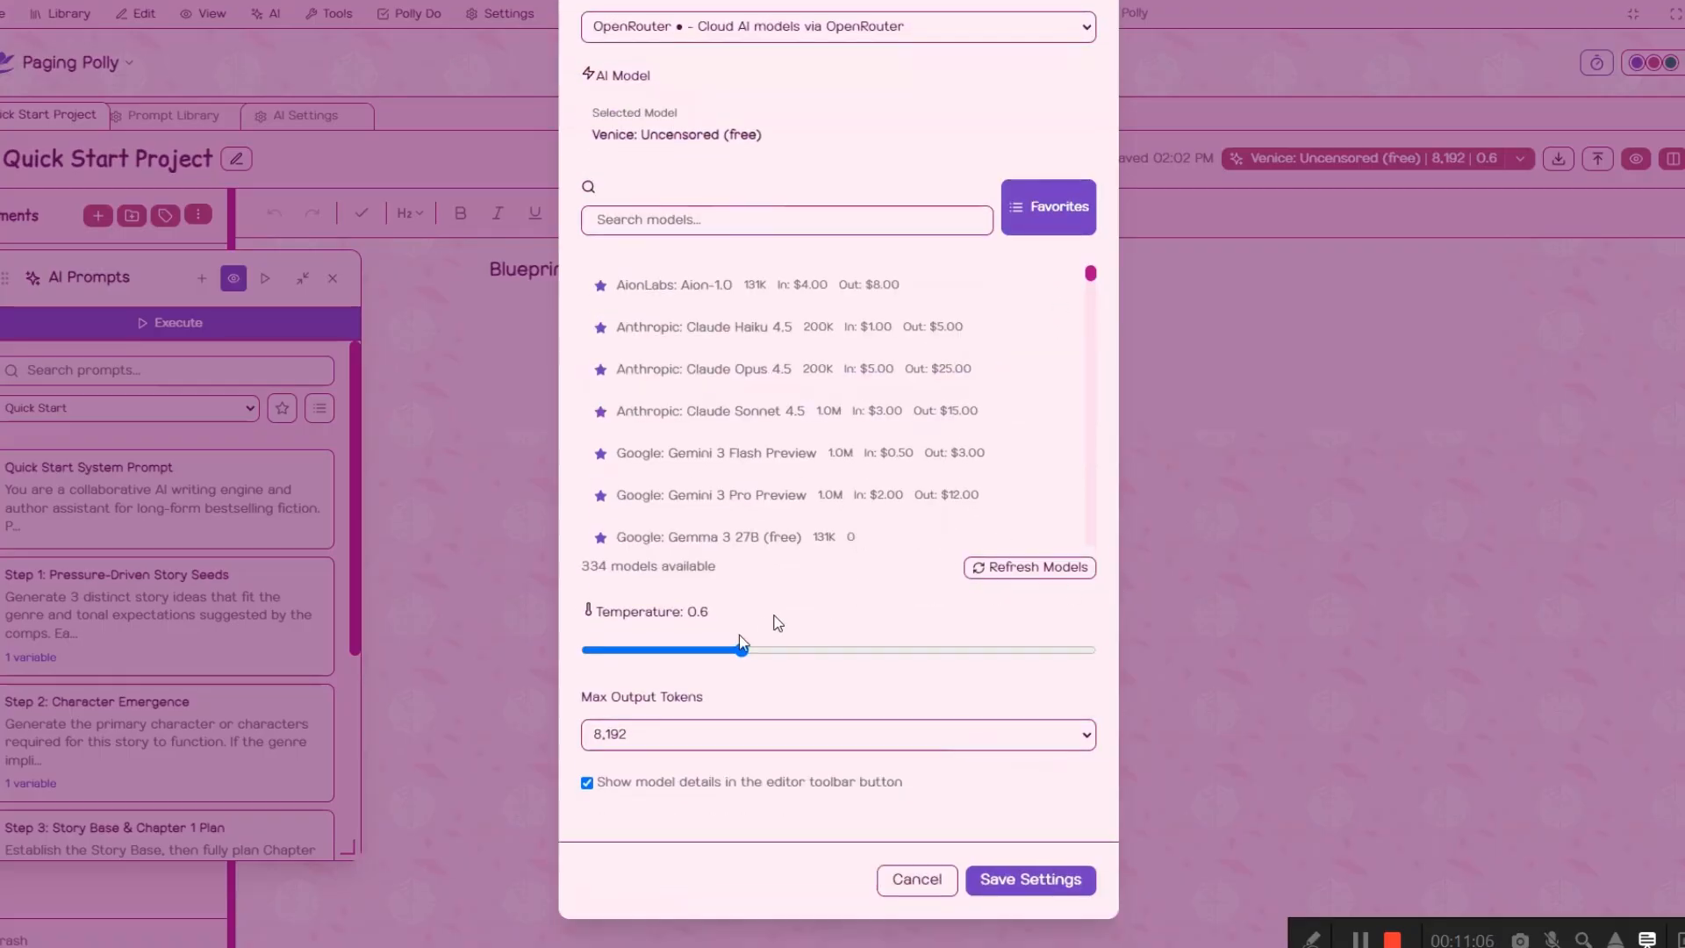
mouse_move(737, 653)
left_mouse_down()
mouse_move(785, 653)
mouse_move(766, 653)
left_mouse_up()
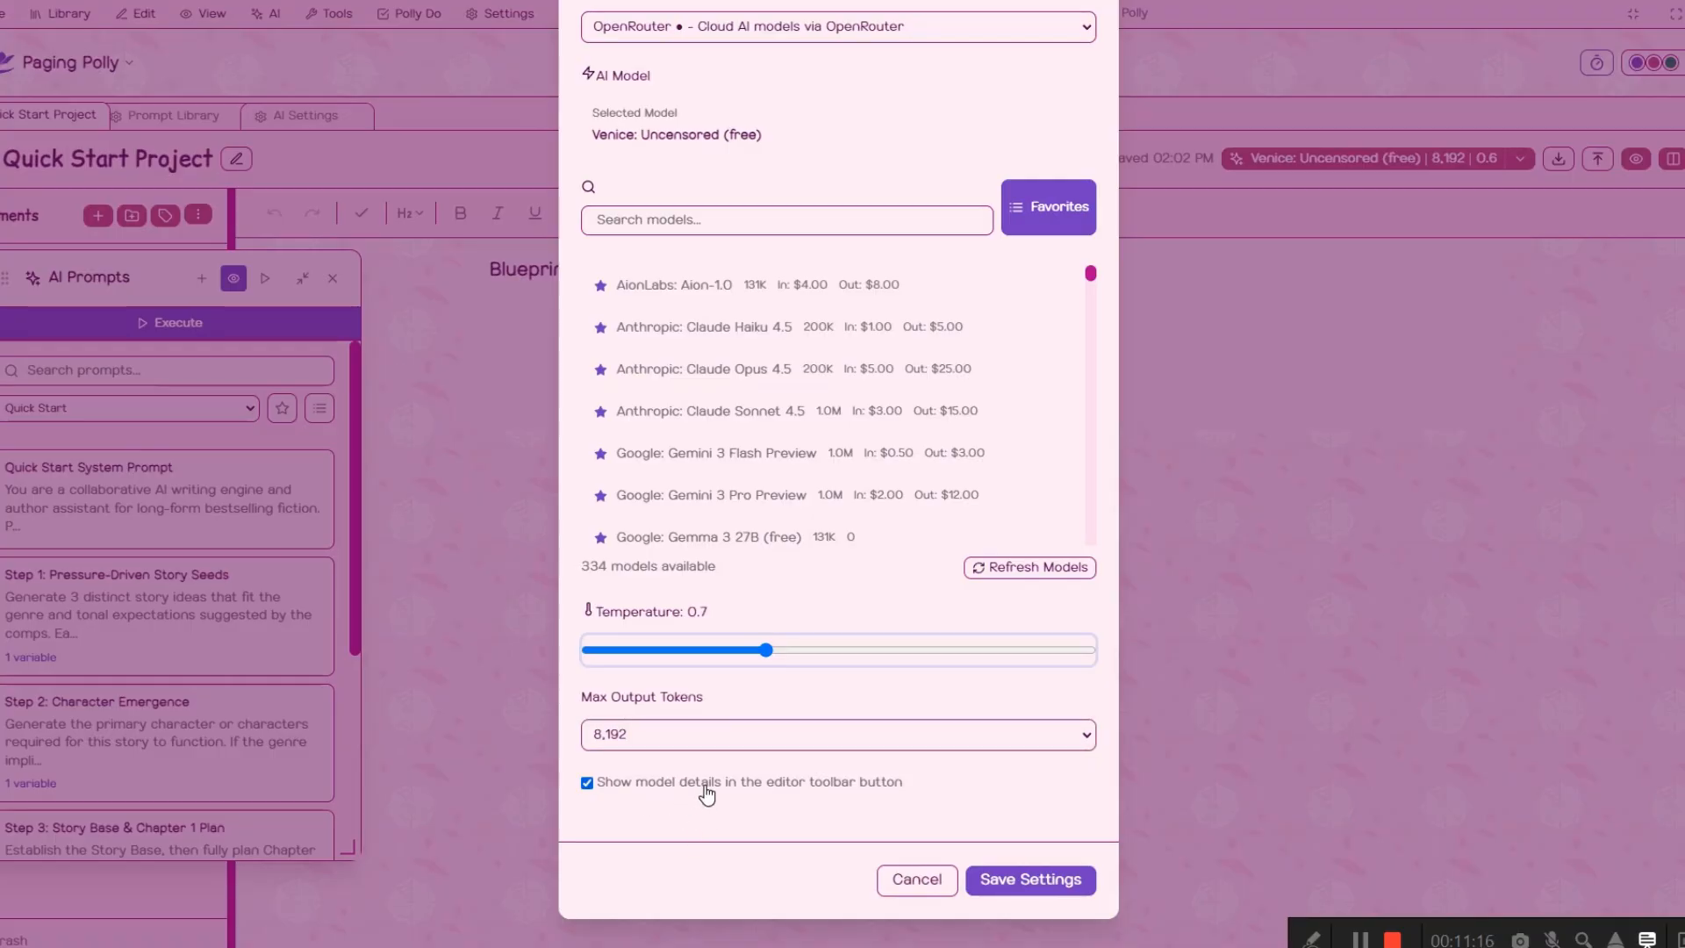
Save the settings with the model details hidden in the editor toolbar button, and turn the details back on
left_click(587, 784)
left_click(1017, 879)
left_click(1376, 169)
scroll(734, 865, "down", 3)
left_click(587, 783)
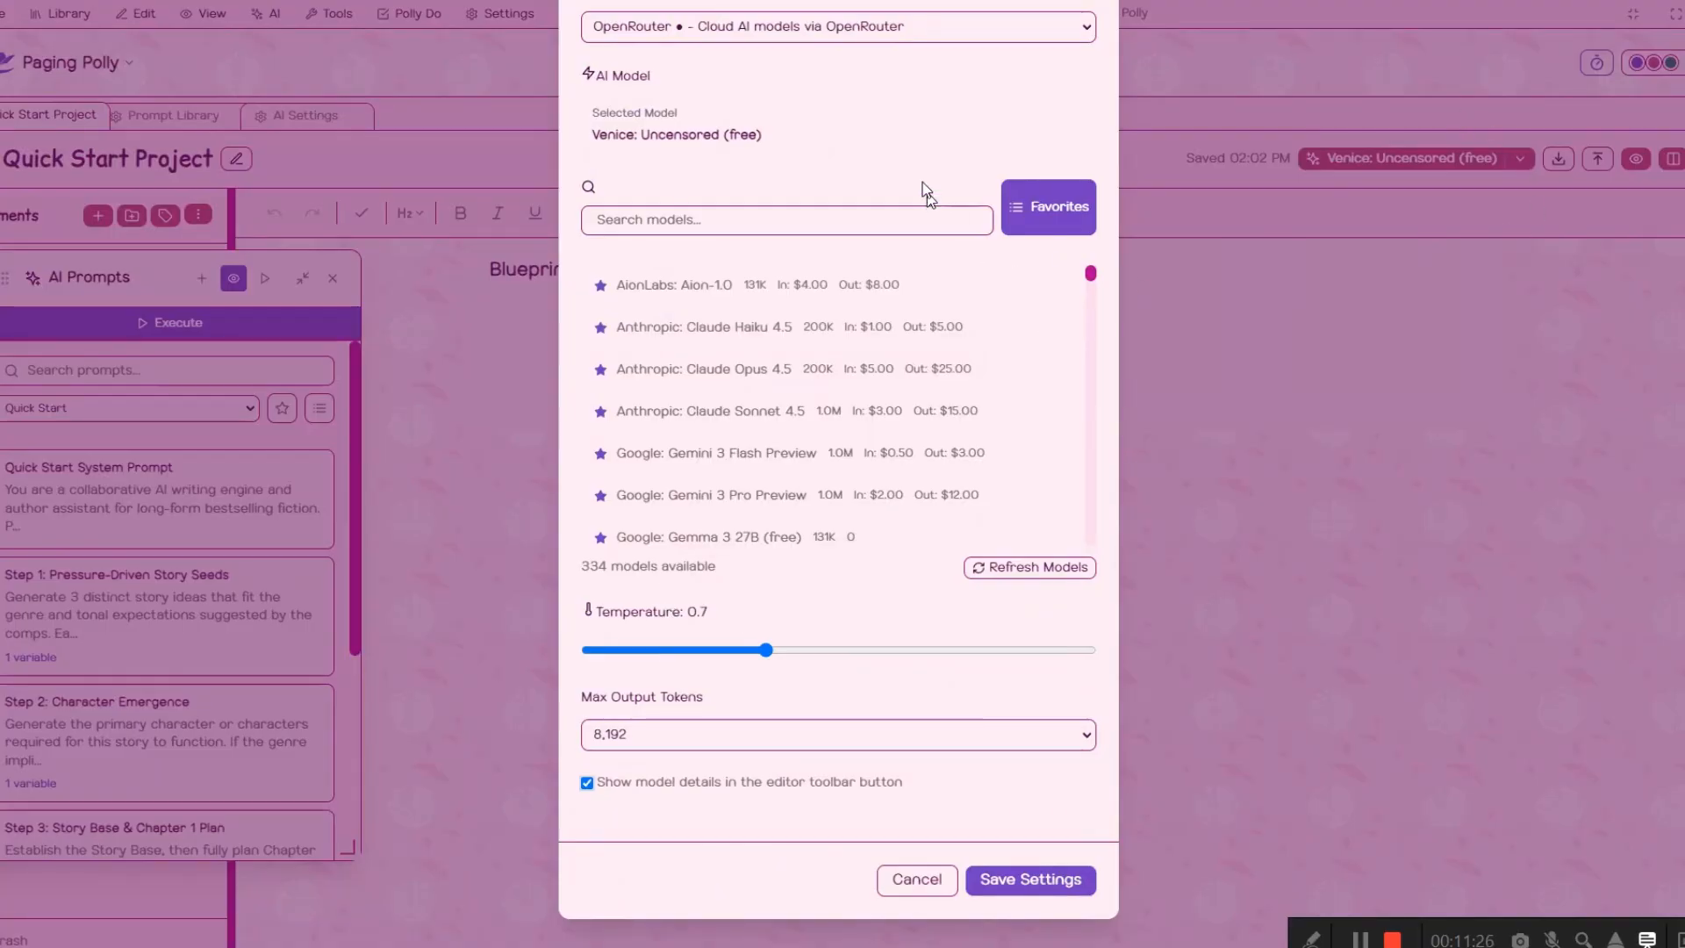
Compare the favorites-only list with the full list of AI models and examine the models' context sizes and prices
scroll(965, 263, "up", 1)
left_click(1048, 302)
scroll(829, 456, "down", 3)
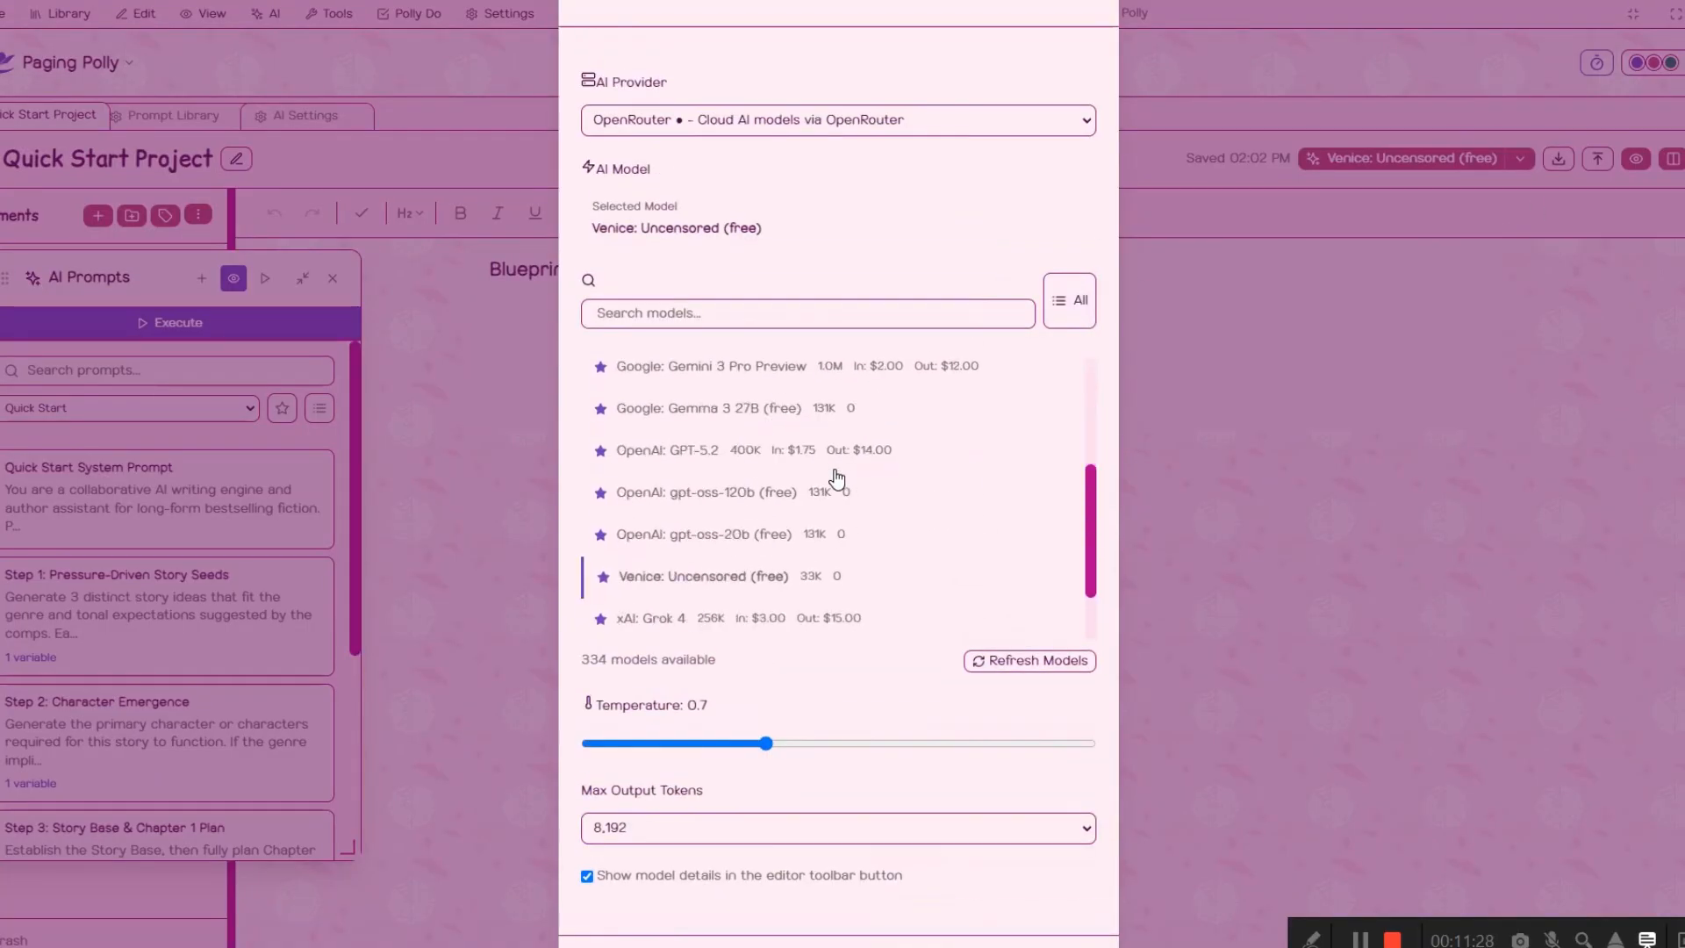
scroll(834, 474, "up", 3)
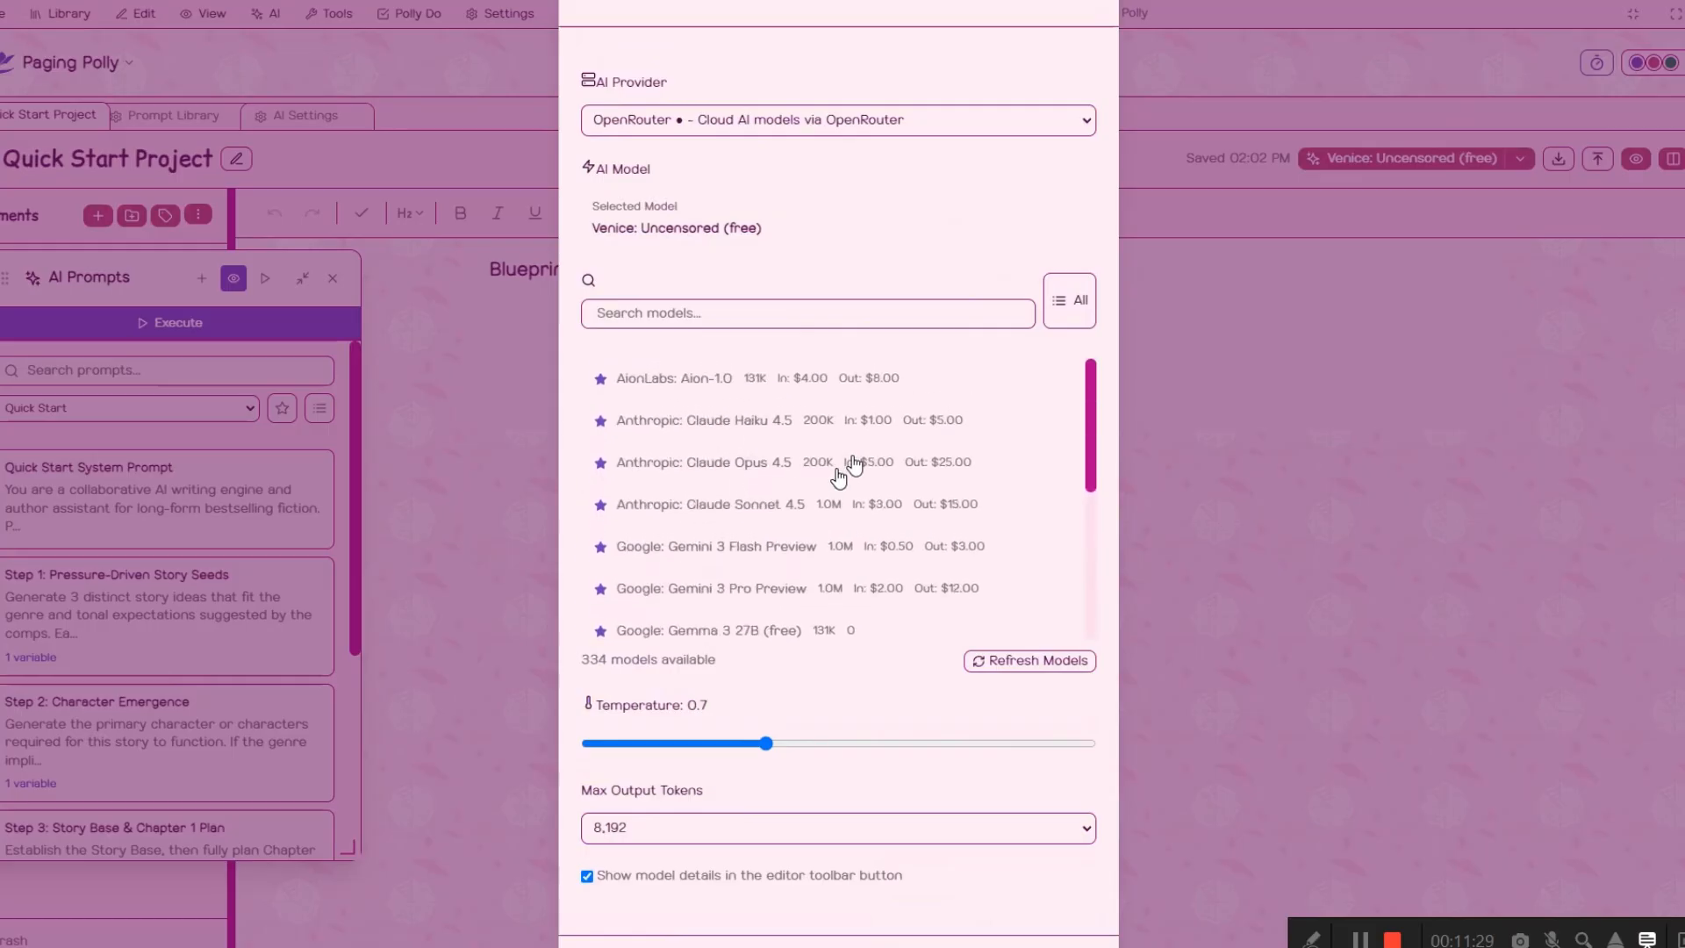
left_click(1066, 302)
scroll(899, 462, "down", 3)
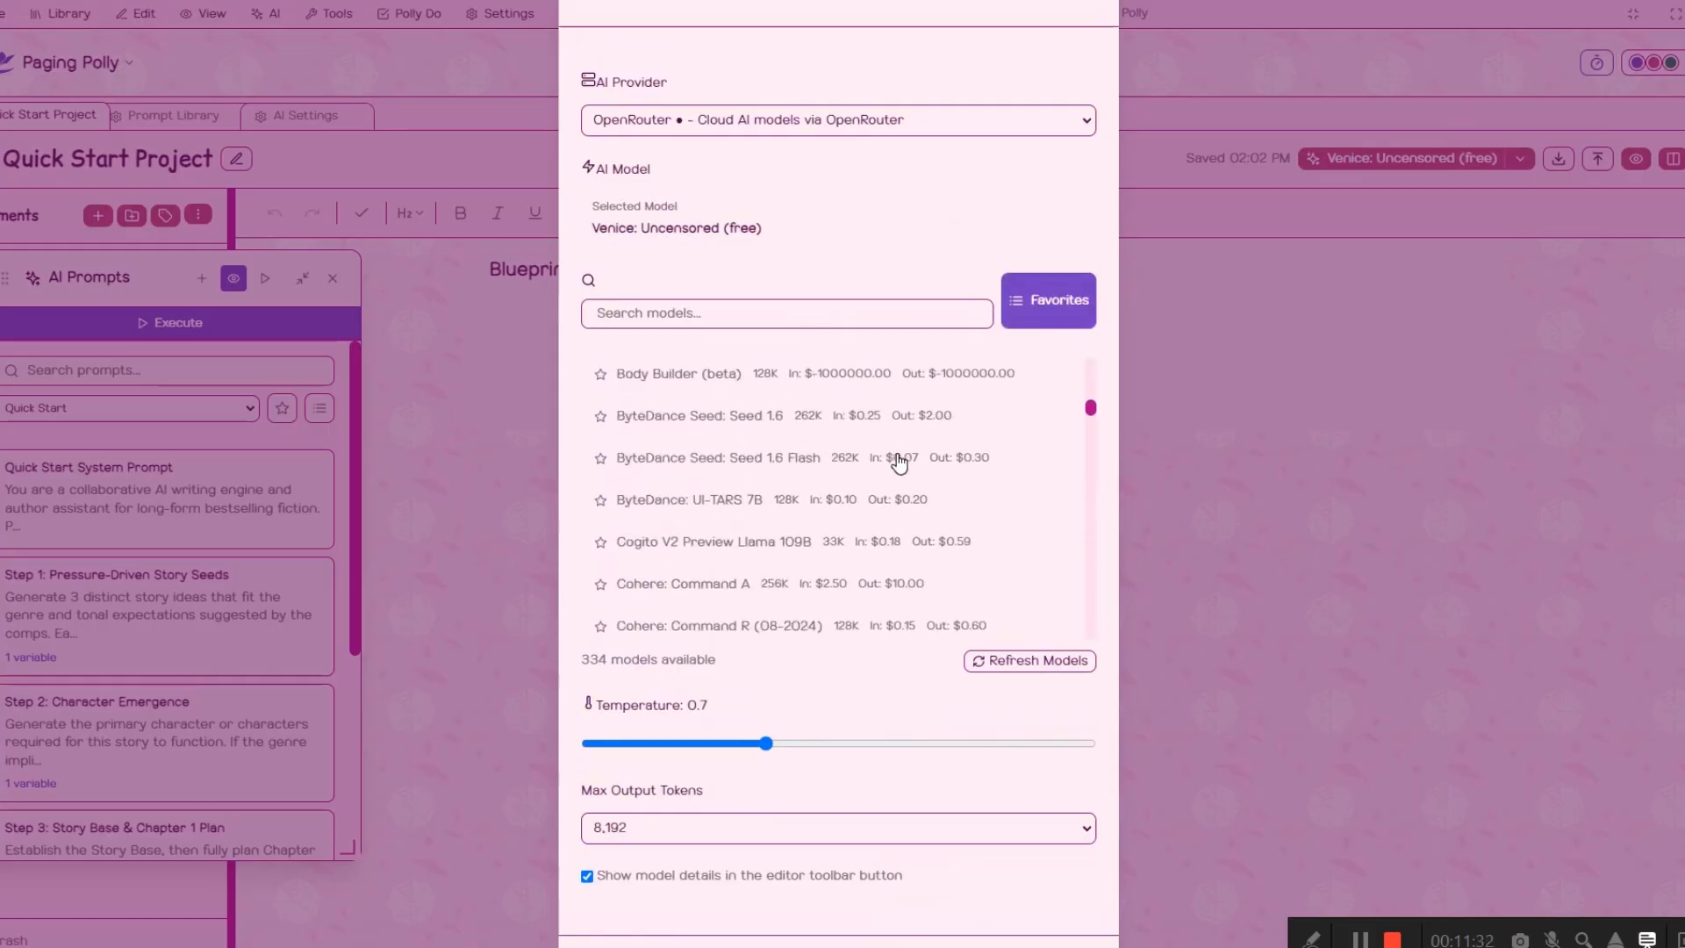
scroll(899, 551, "up", 2)
scroll(899, 551, "up", 10)
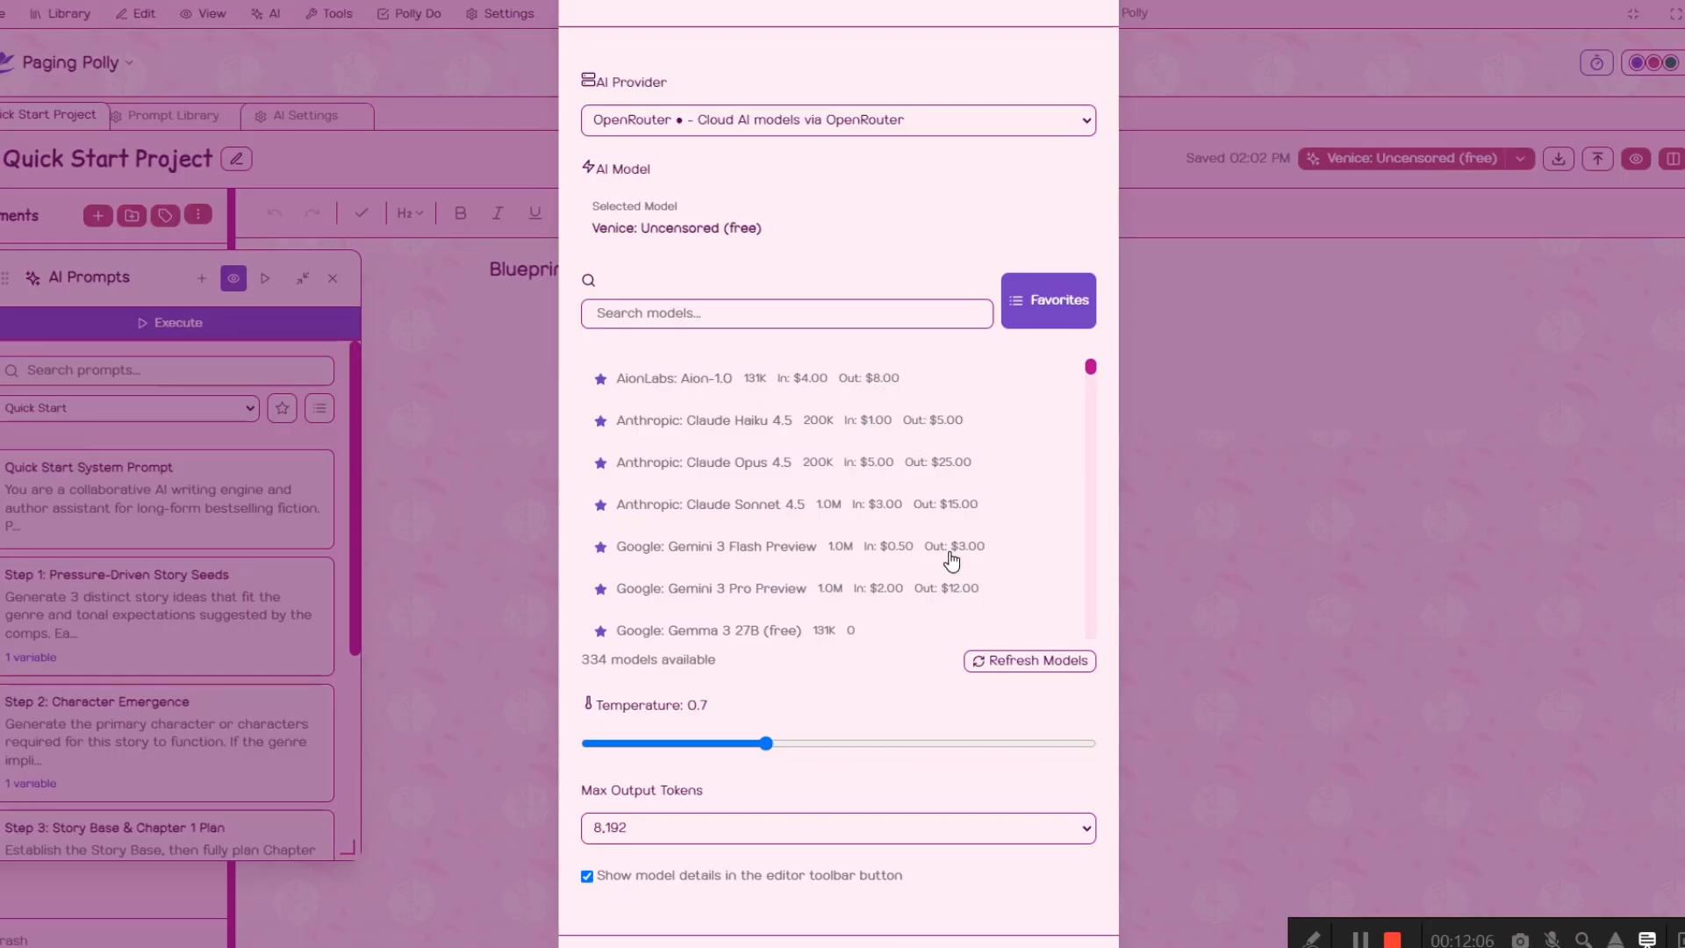
Choose xAI: Grok 4.1 Fast as the AI model and save the model settings
scroll(871, 581, "down", 1)
scroll(882, 537, "down", 2)
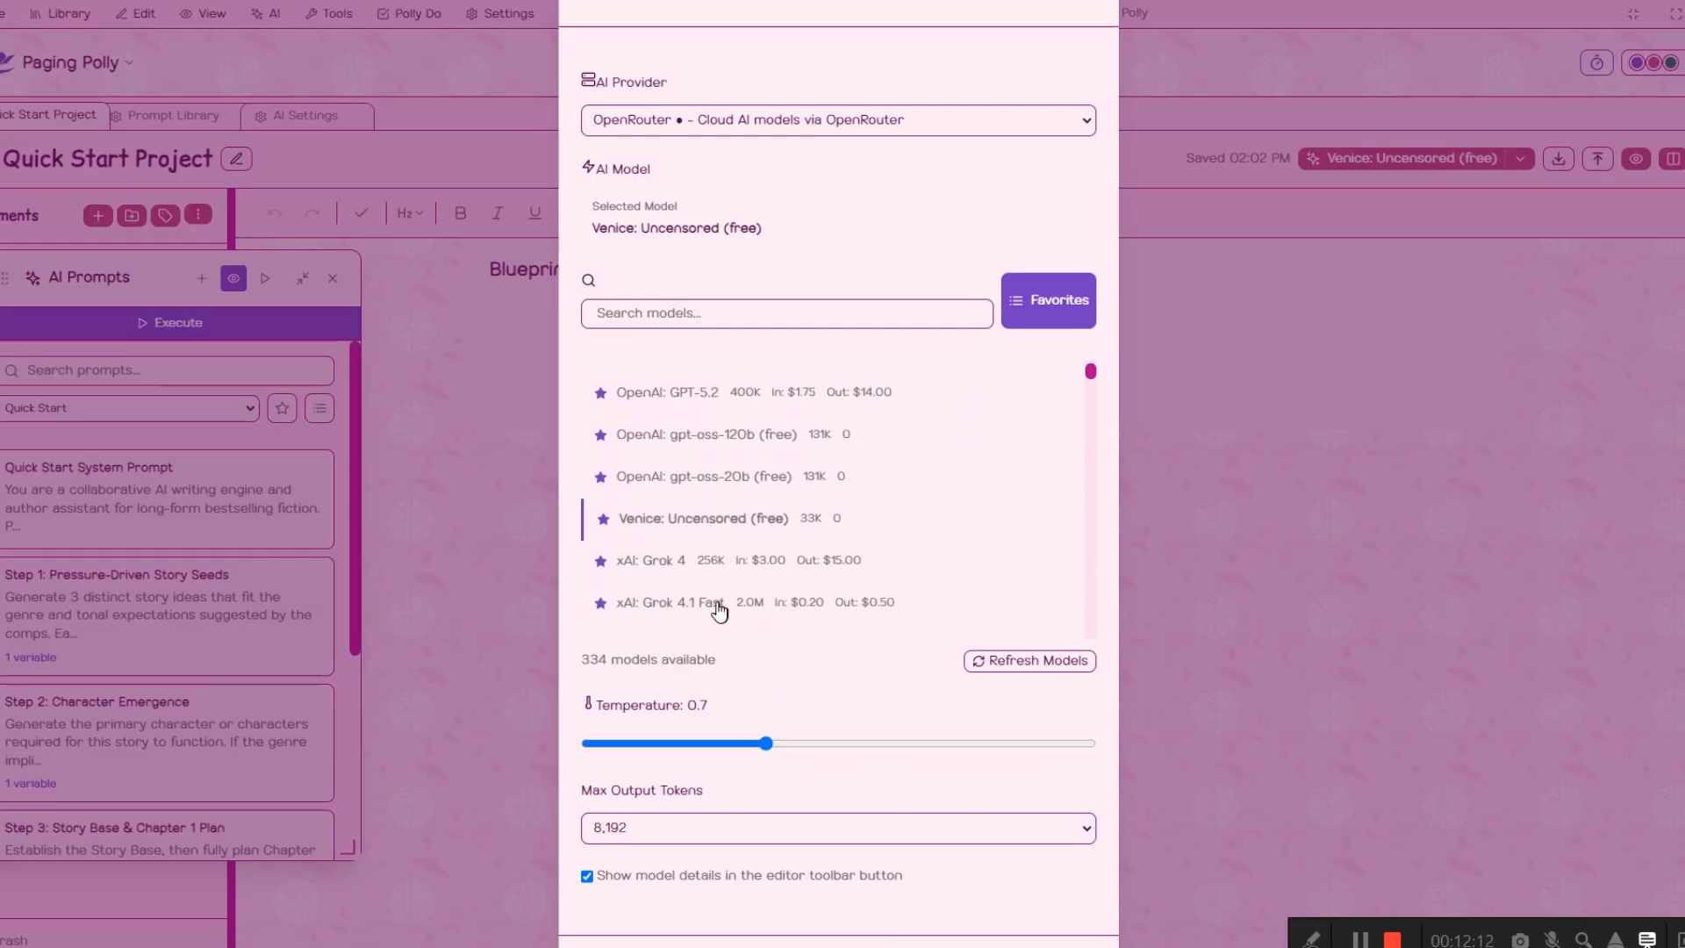
left_click(757, 613)
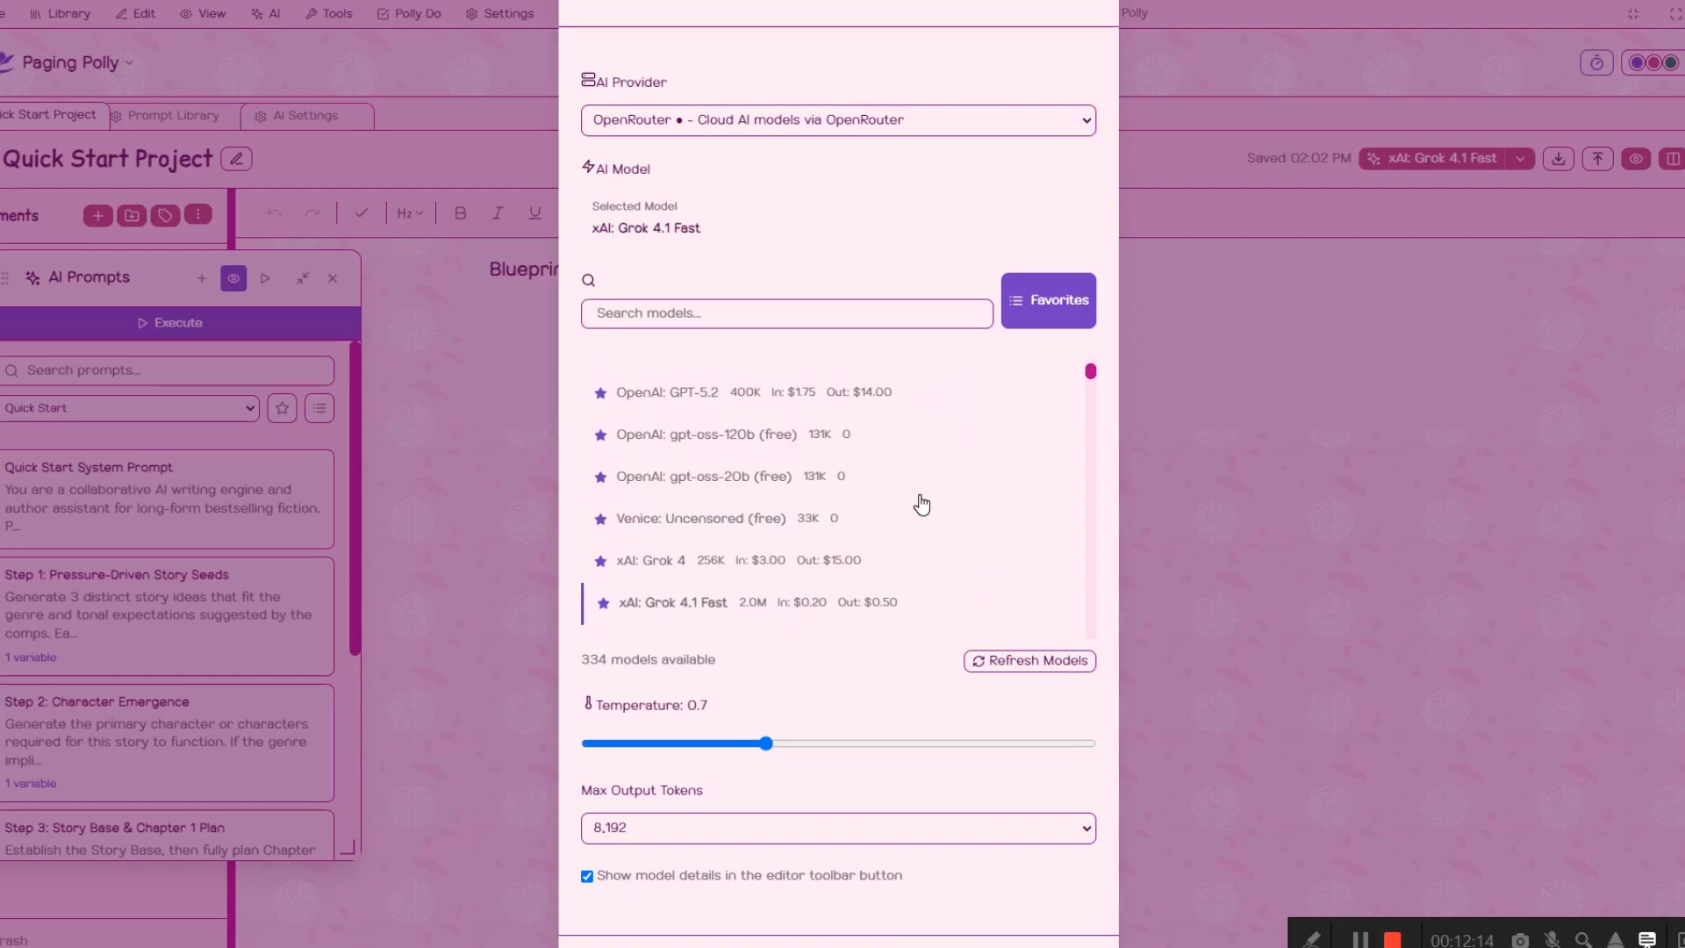
scroll(912, 499, "up", 2)
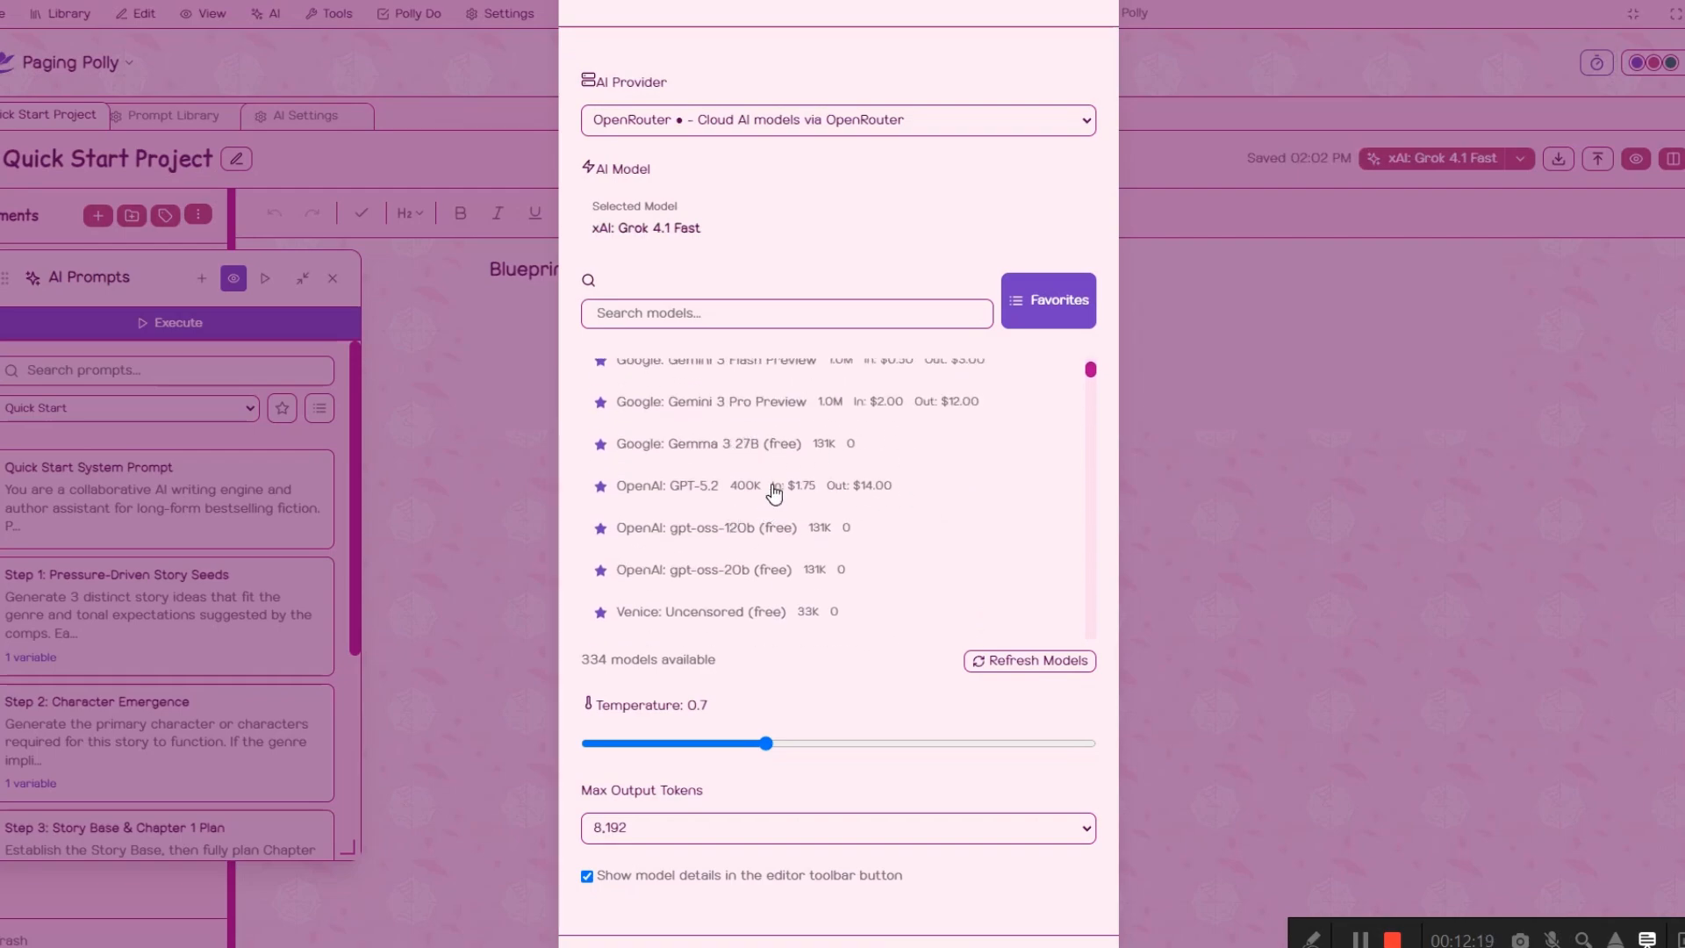
scroll(774, 494, "up", 2)
scroll(774, 494, "up", 2)
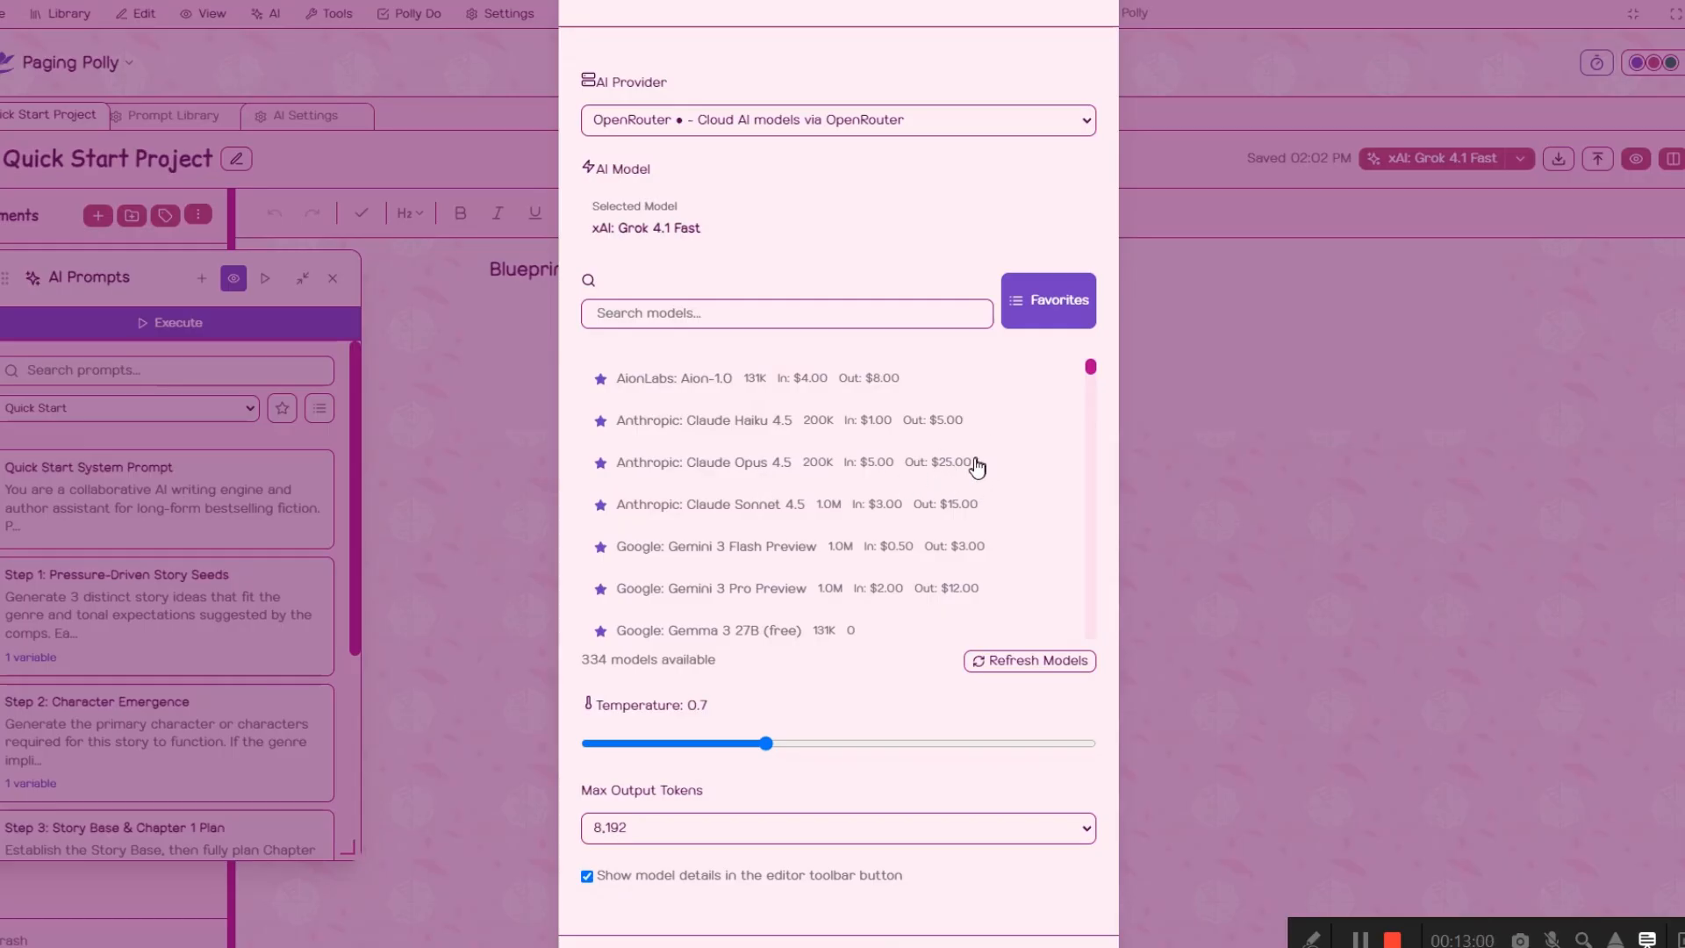
scroll(957, 551, "down", 6)
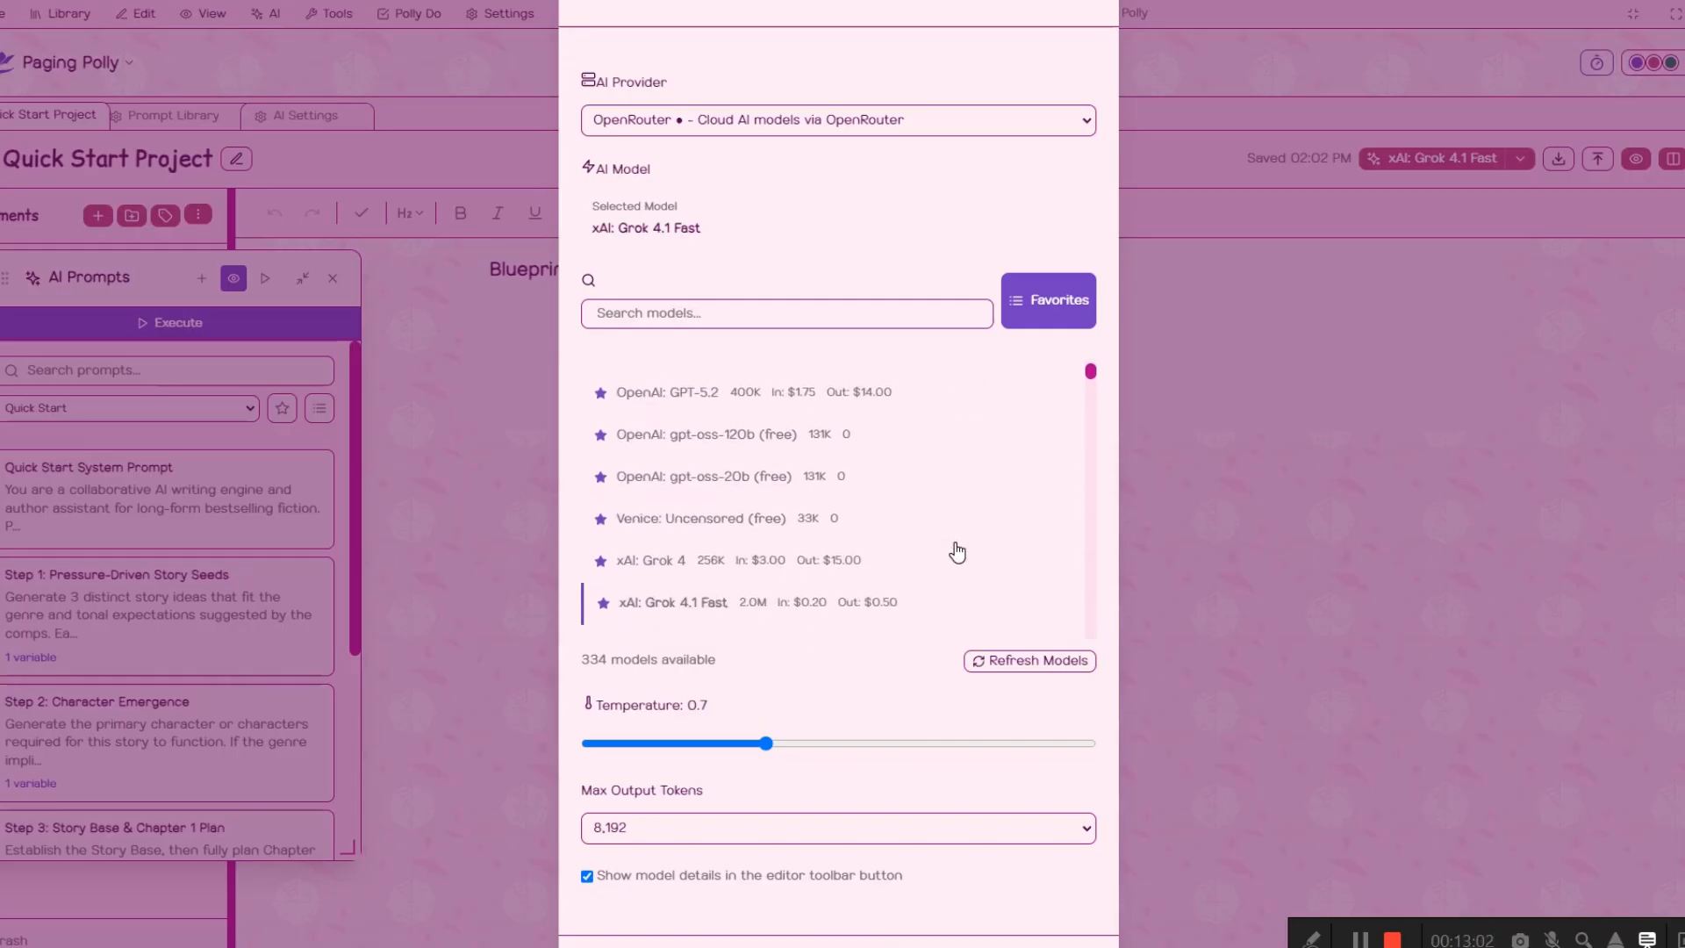
scroll(896, 648, "down", 2)
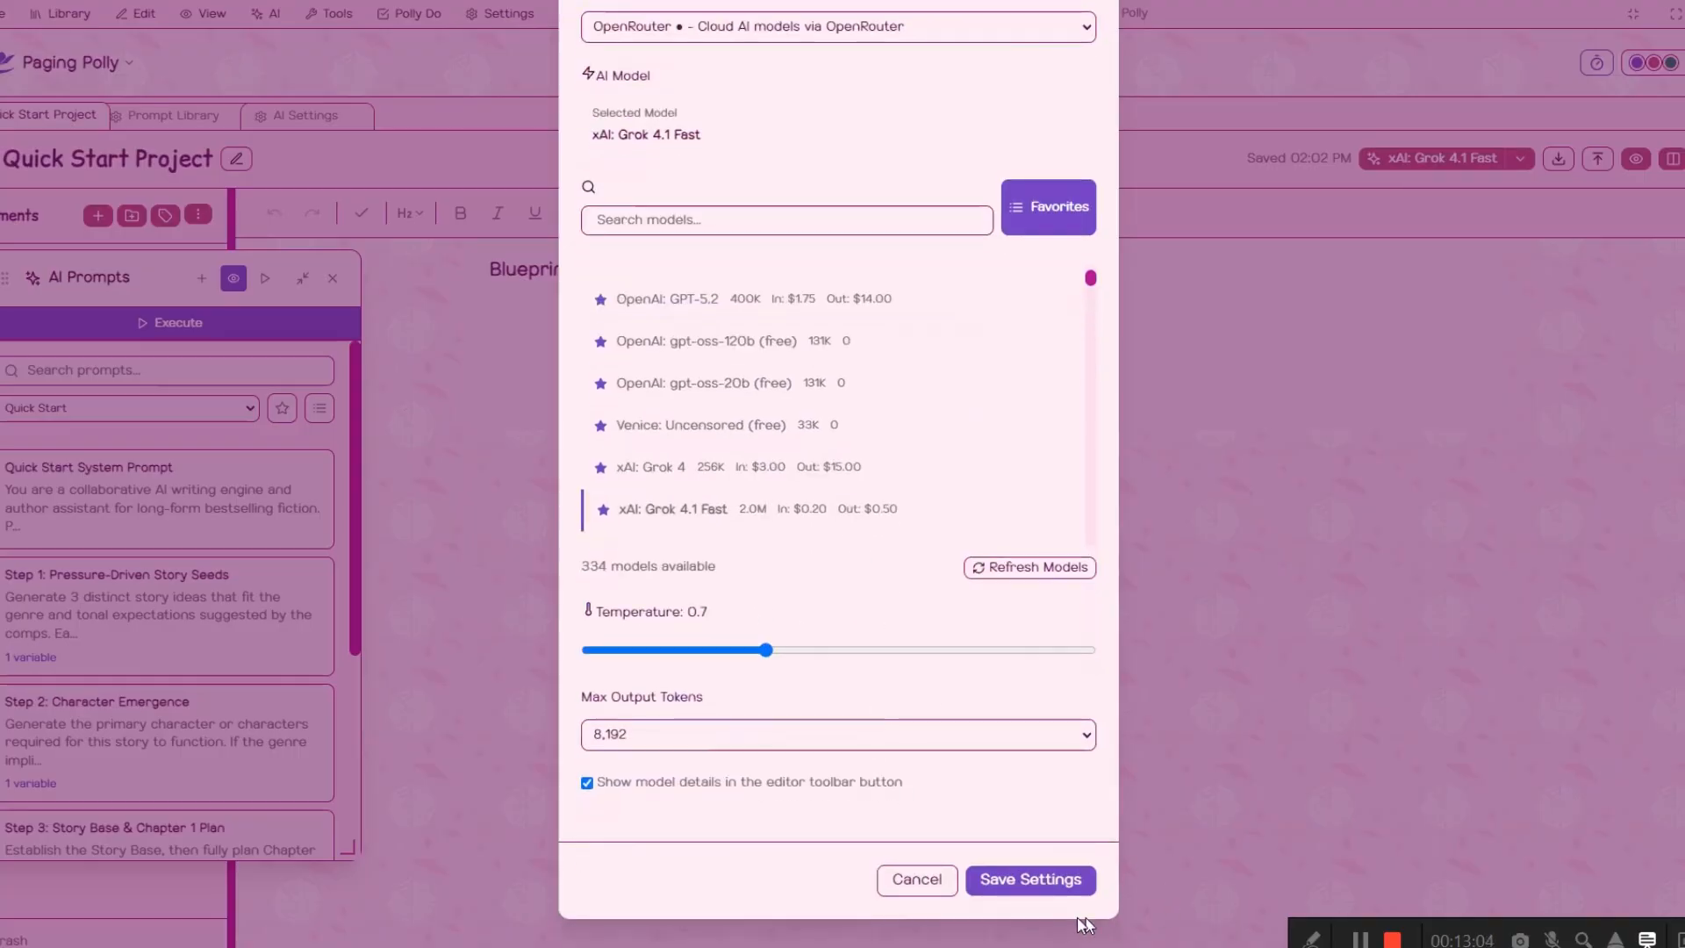
scroll(840, 380, "up", 6)
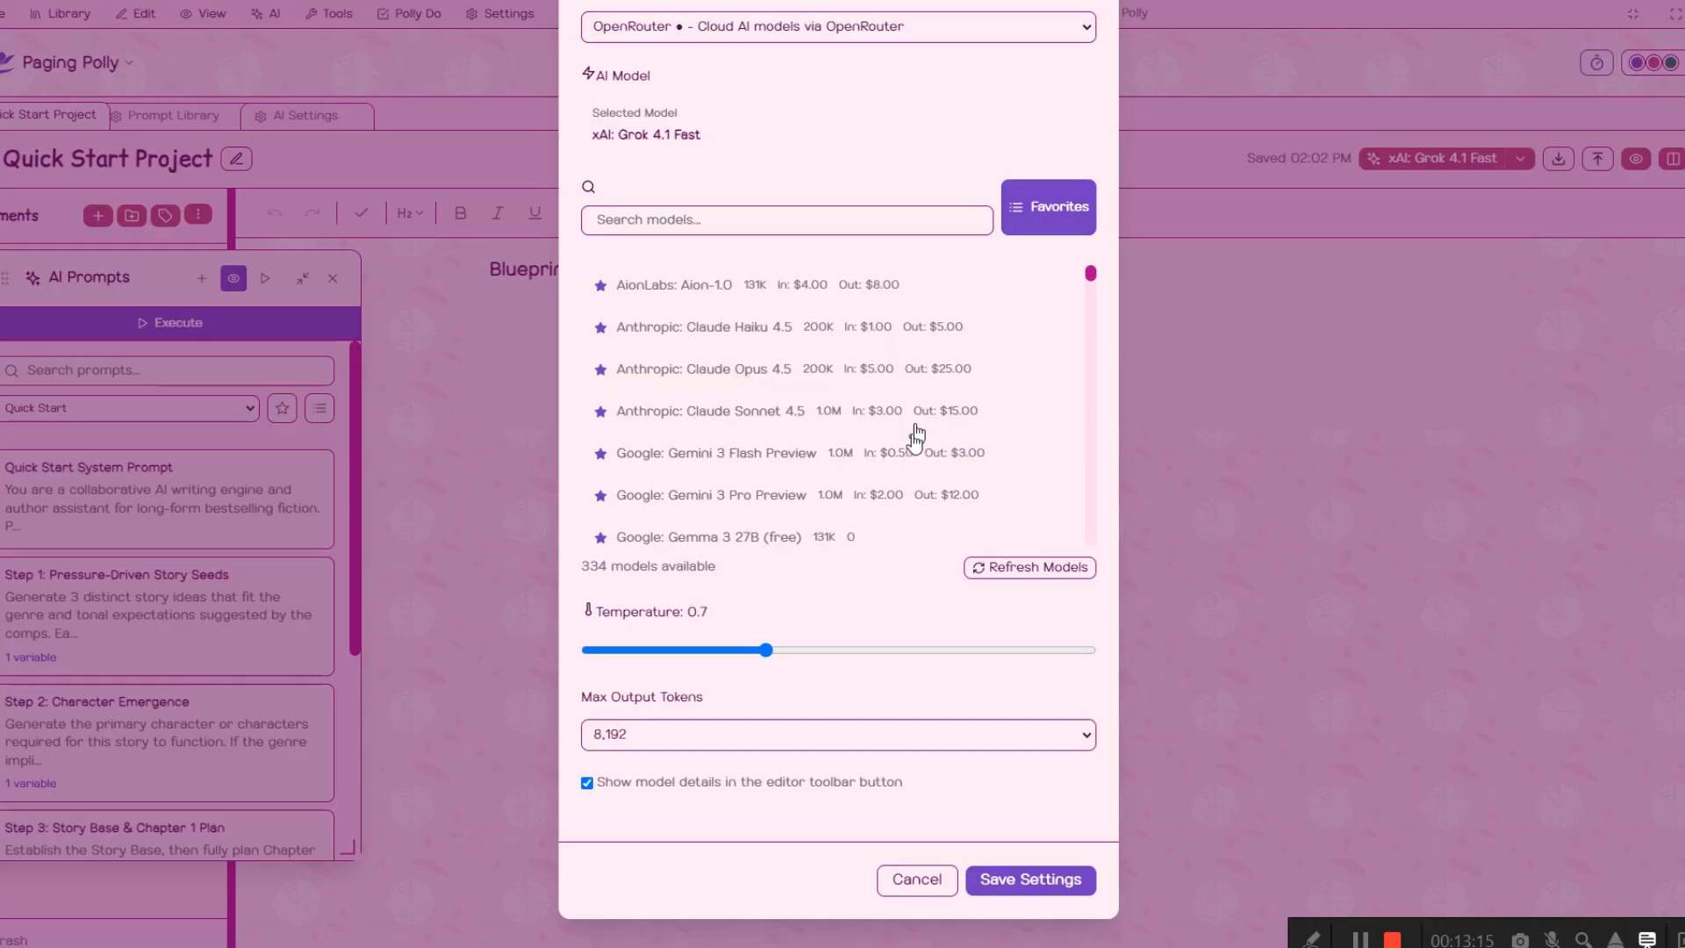
left_click(1033, 894)
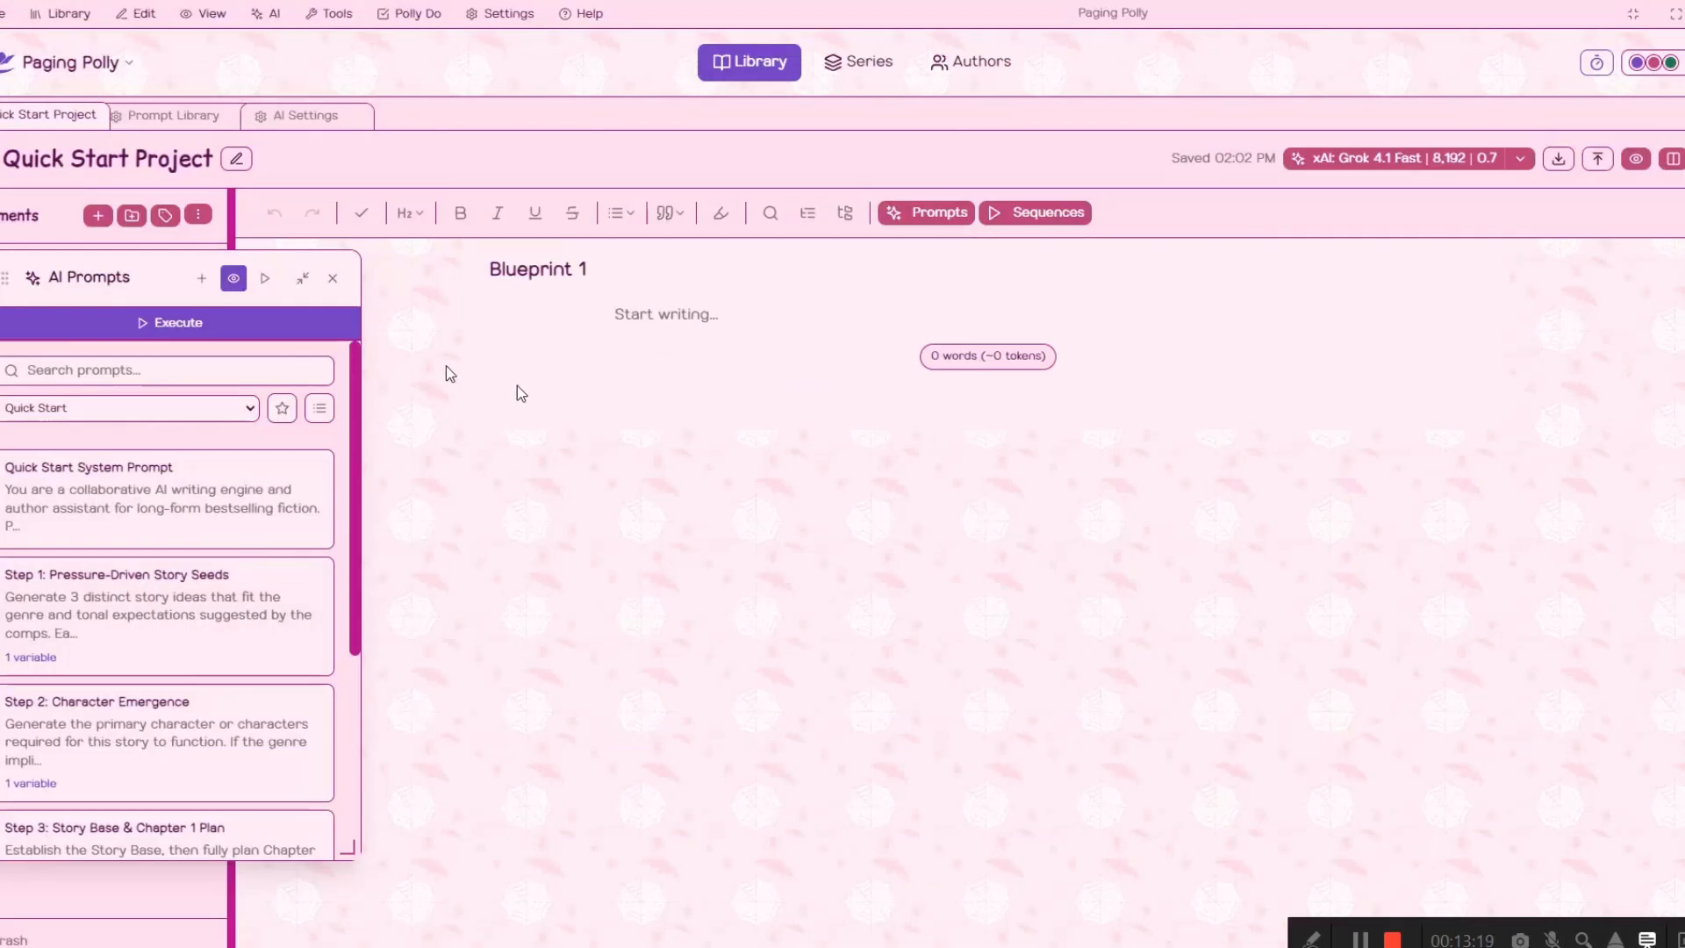
View the raw text of the Step 1: Pressure-Driven Story Seeds prompt, highlight its words_before line and return to the prompt list
left_click(192, 636)
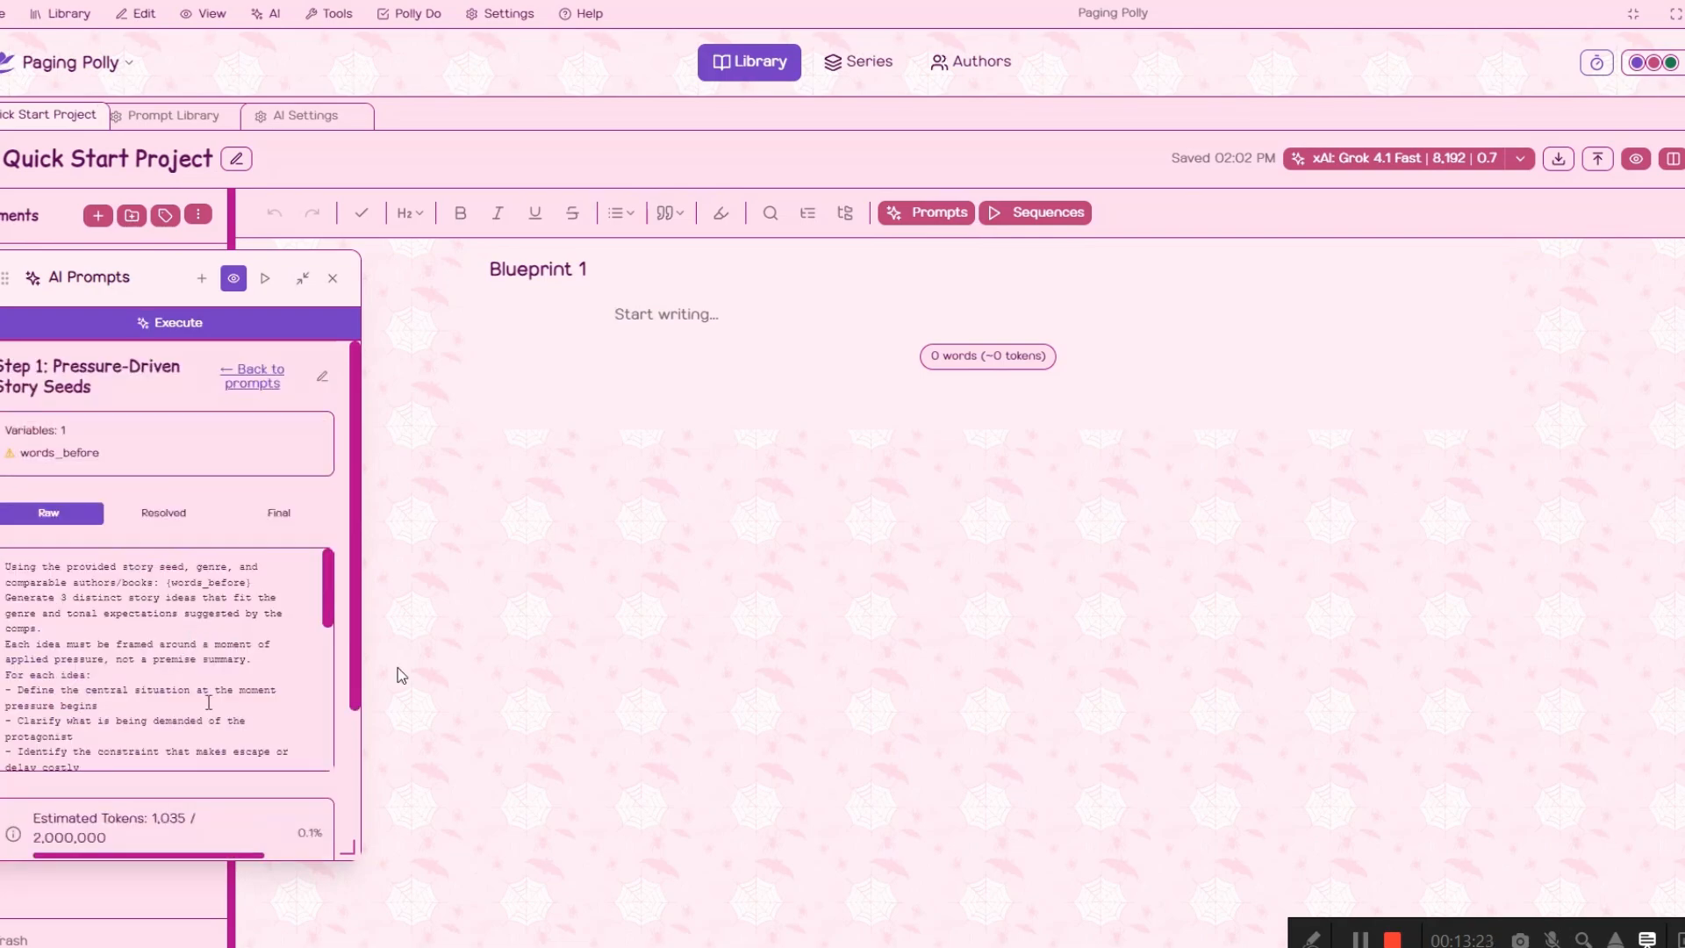
left_click_drag(106, 275, 140, 205)
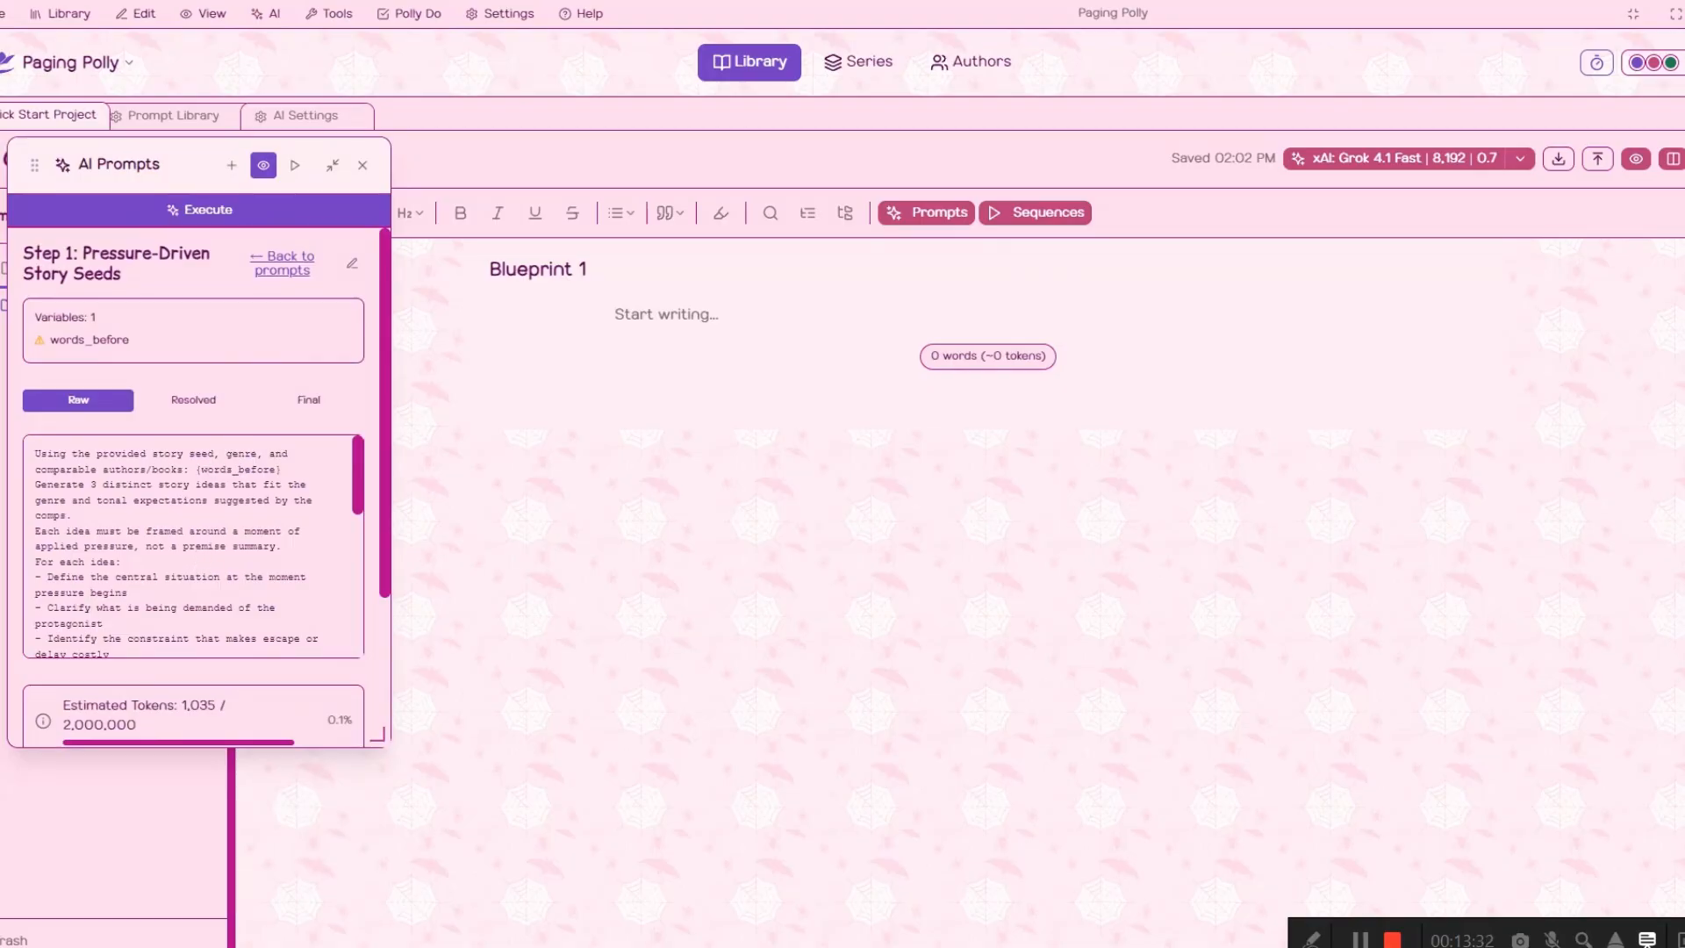
left_click_drag(294, 472, 18, 452)
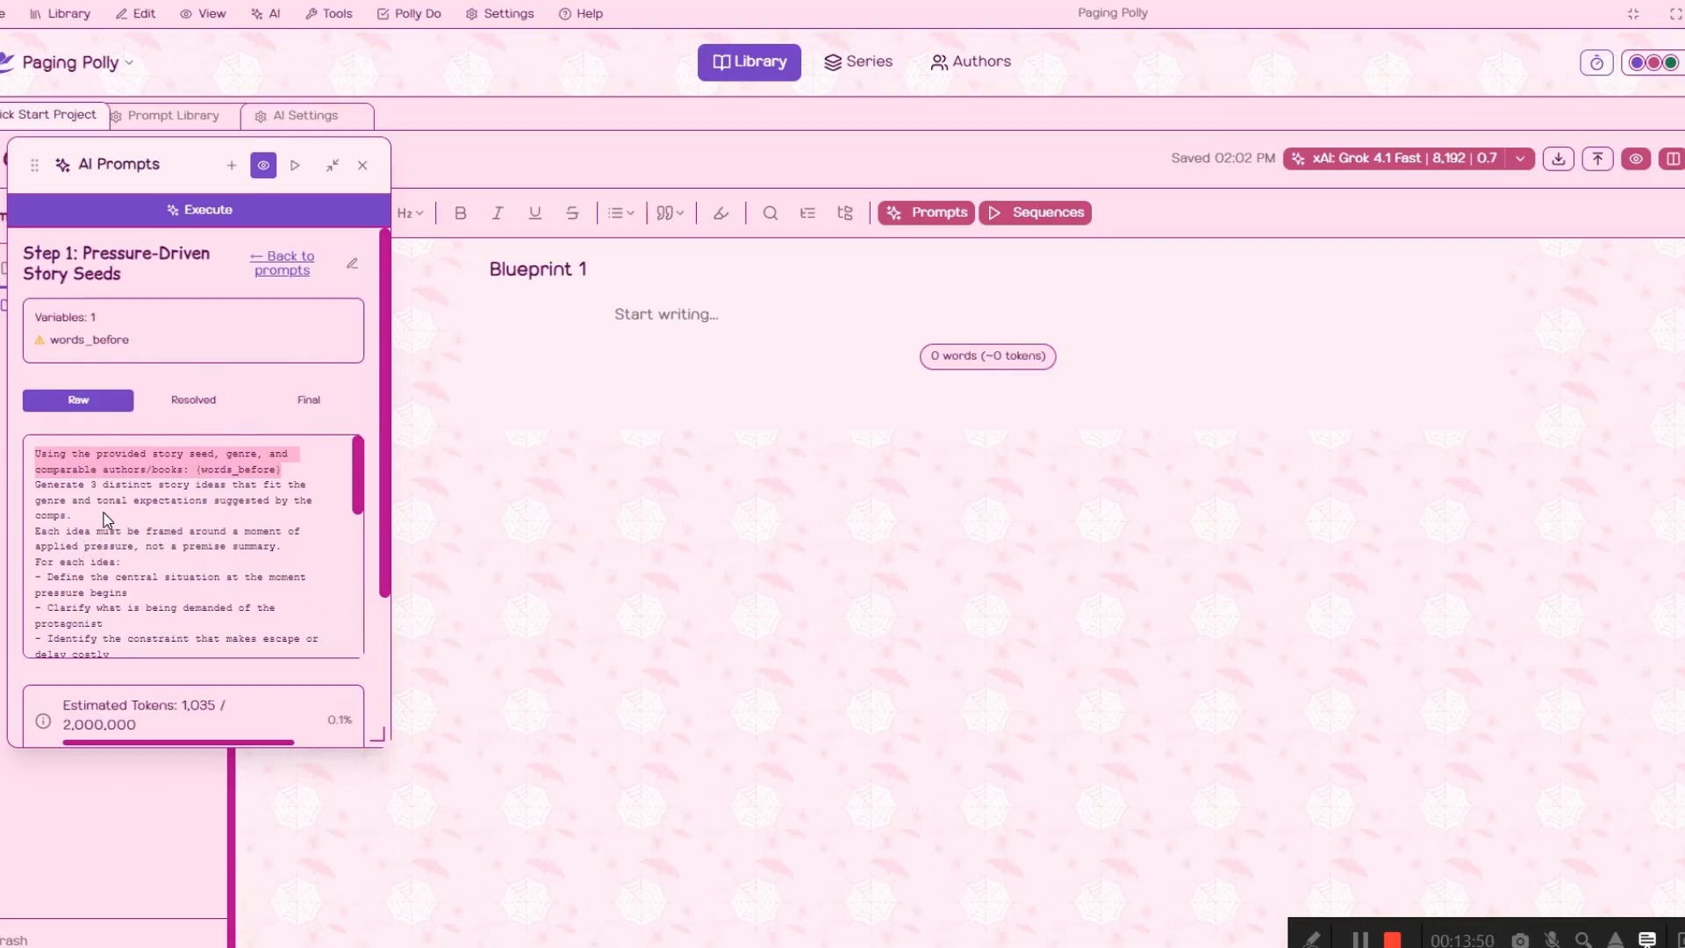
left_click(292, 264)
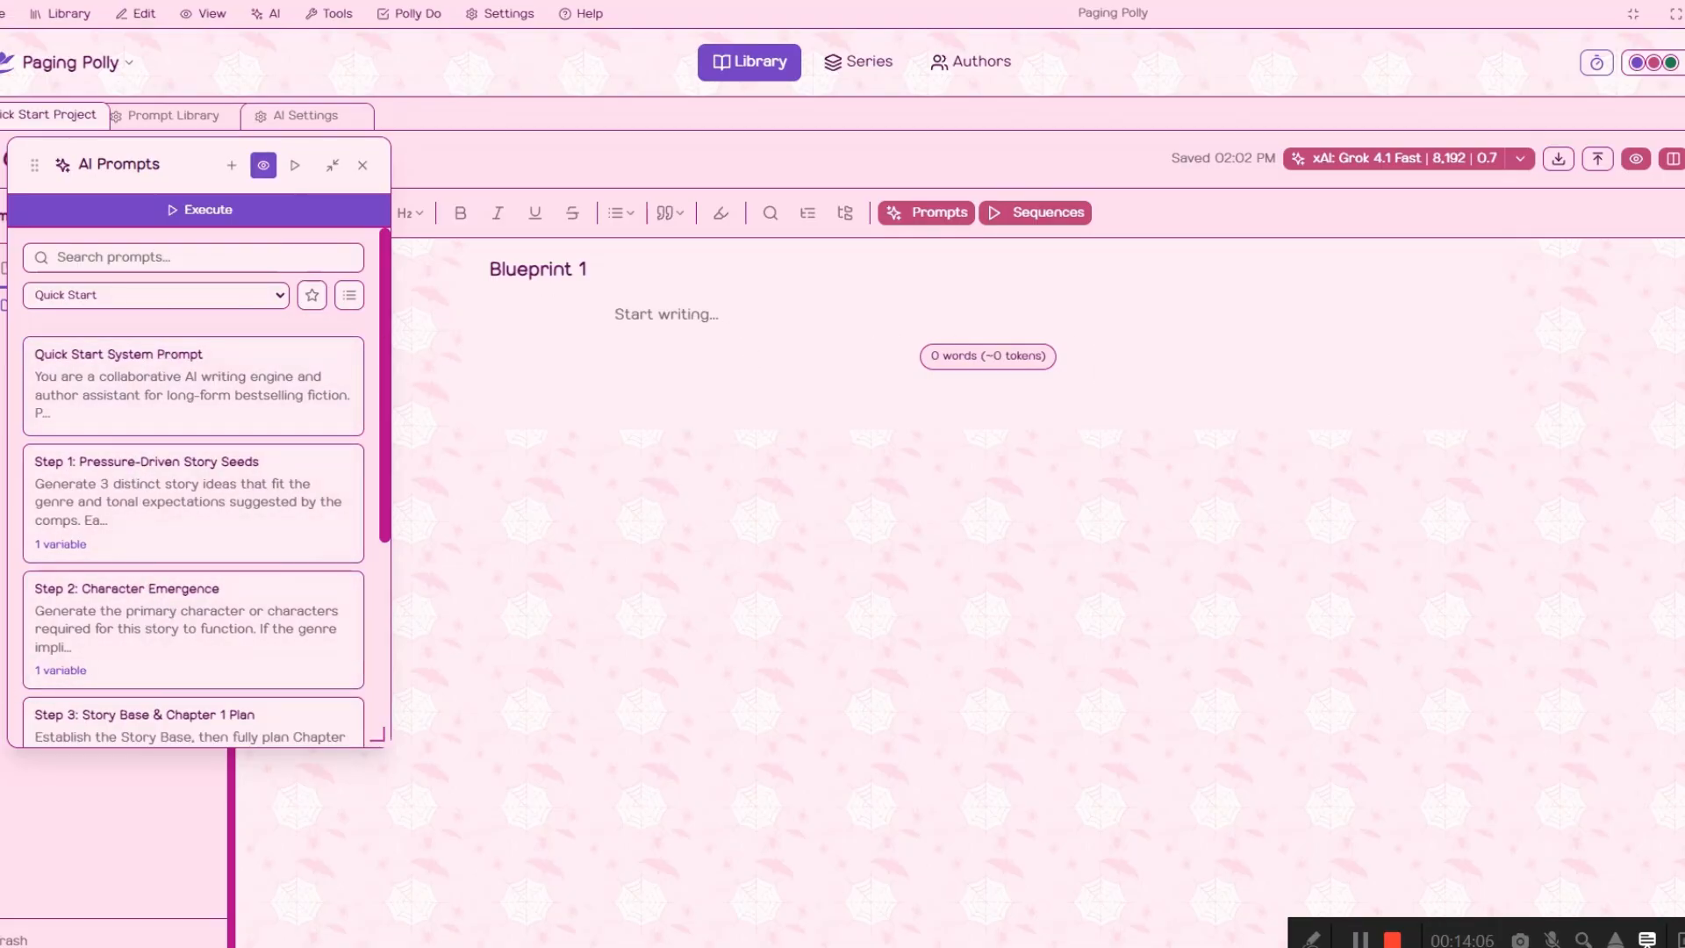
Write the Blueprint 1 story seed "Monster romance between mermaid and a sailor, paranormal romance novella" with sherrilyn kenyon, keri author and charlaine harris as comp authors
key("ctrl+v")
key("ctrl+z")
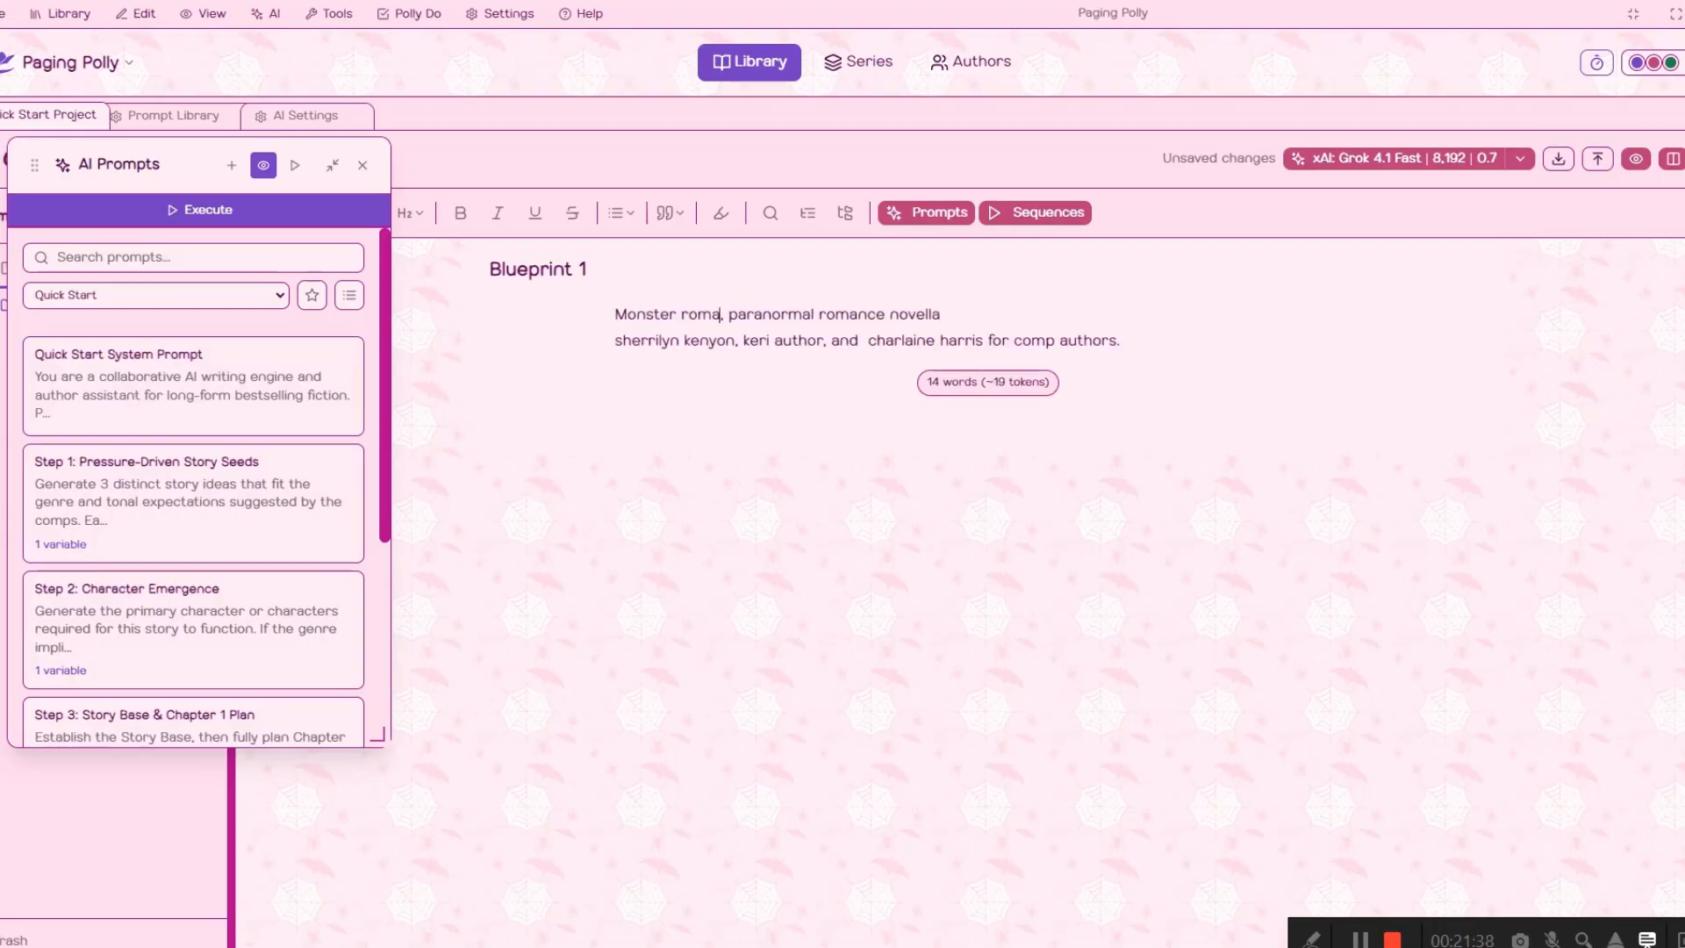
type("betwen")
key("BackSpace")
type("en mermaid and")
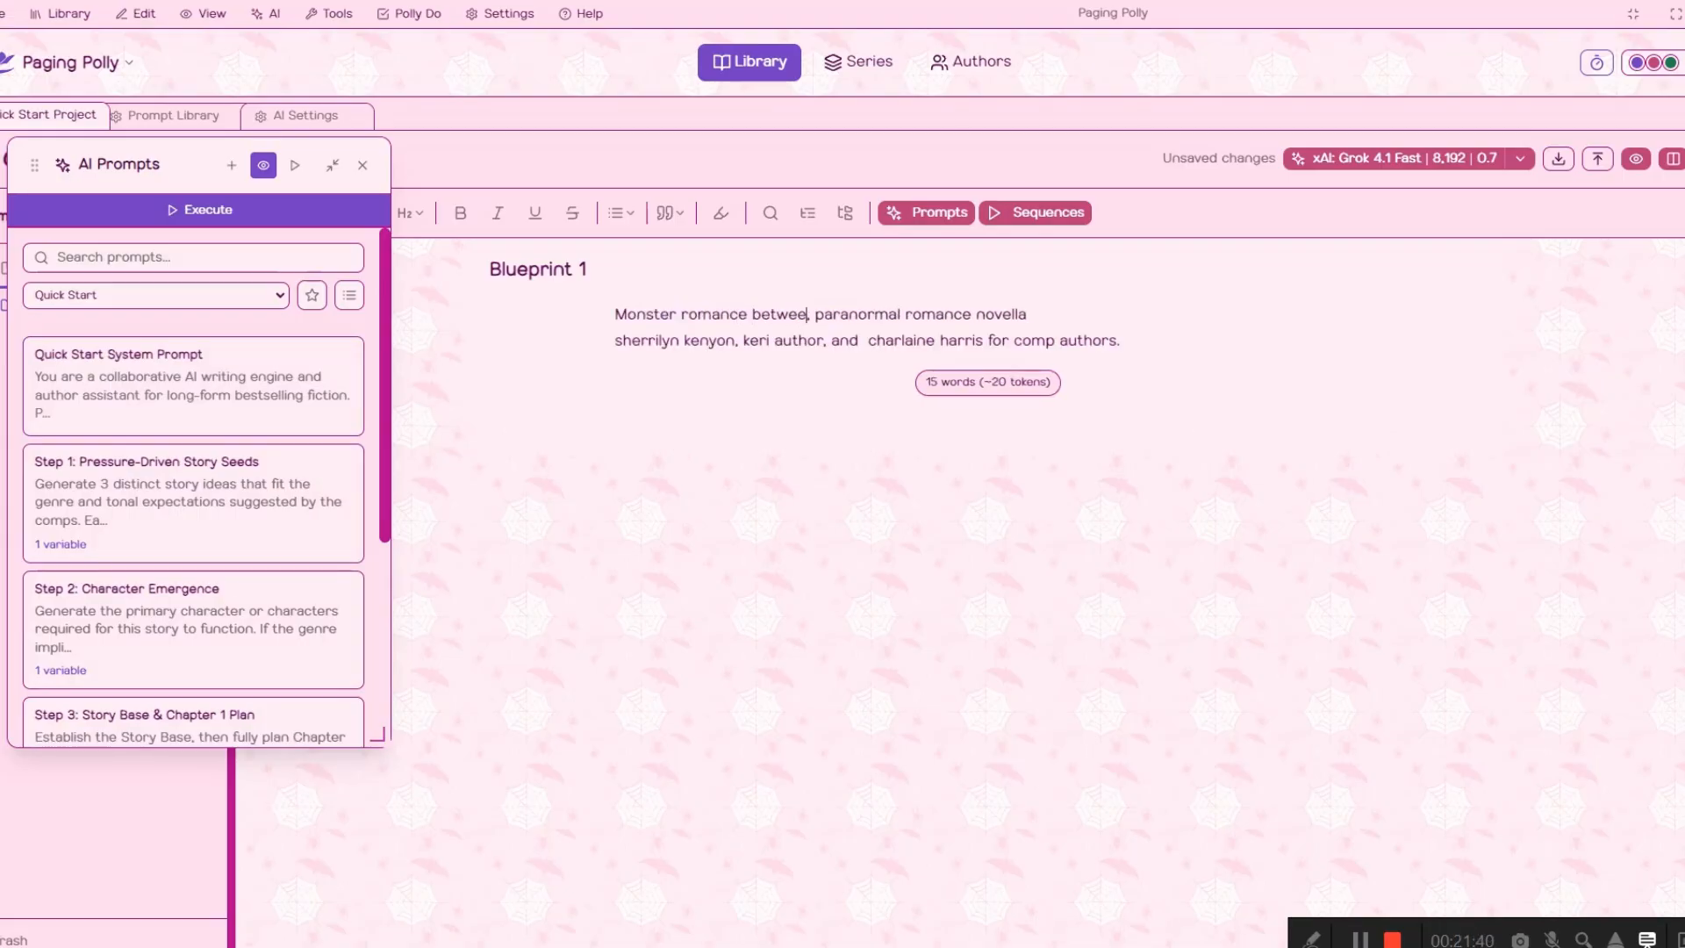
type(" a ")
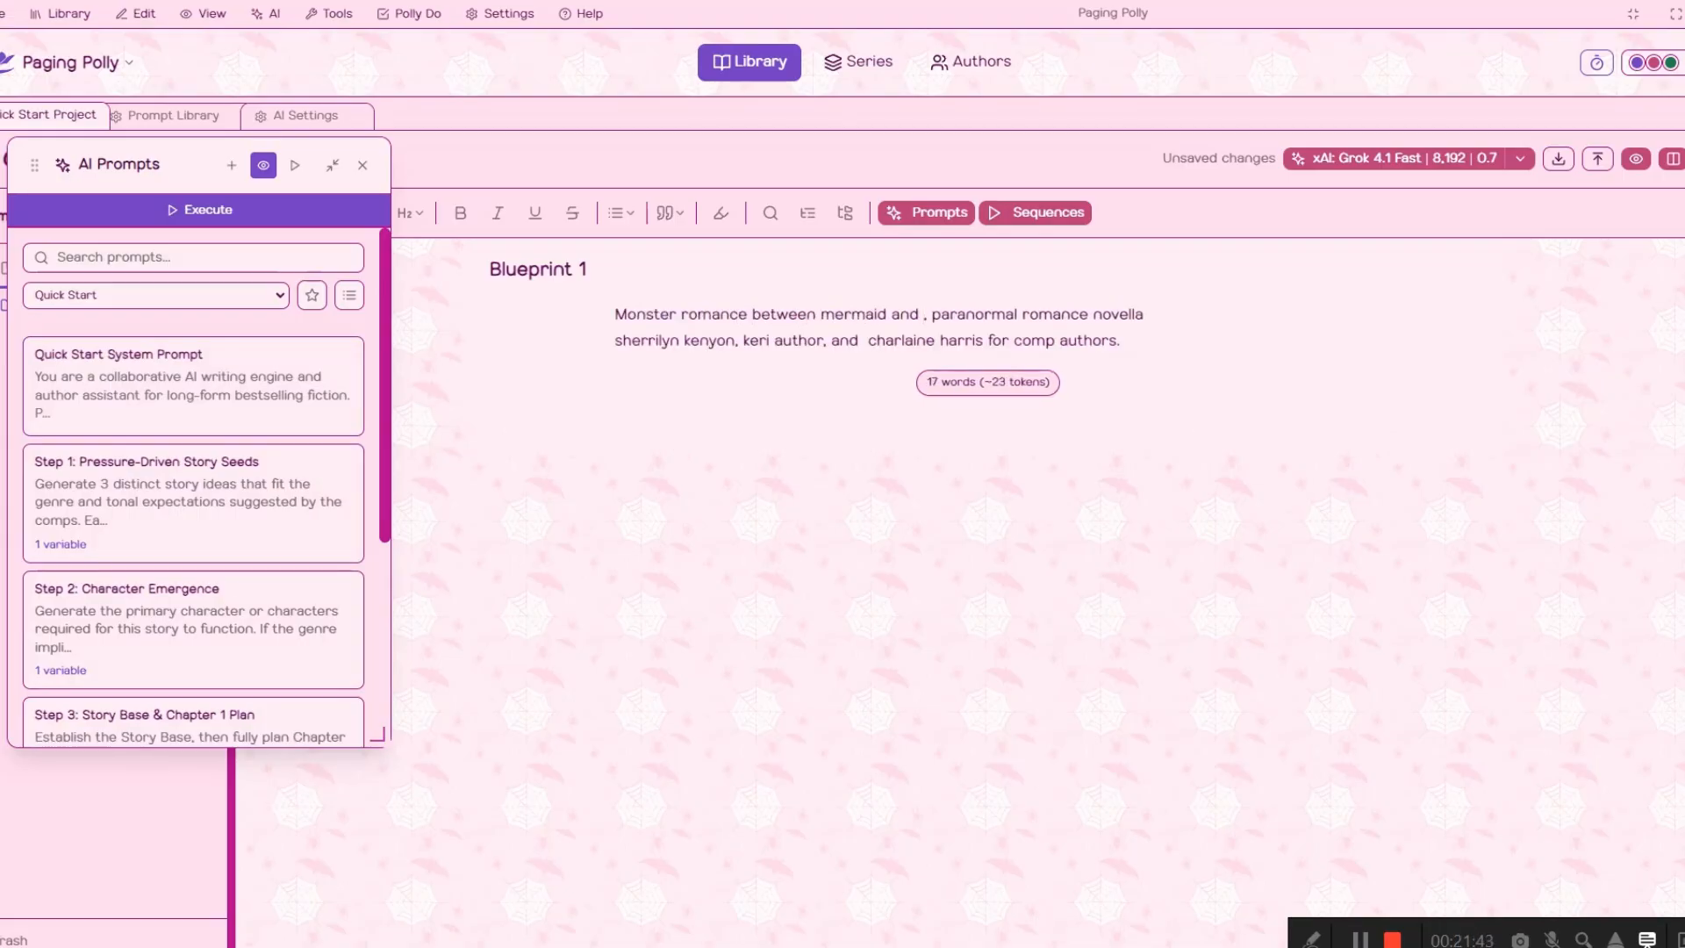
type("sailort")
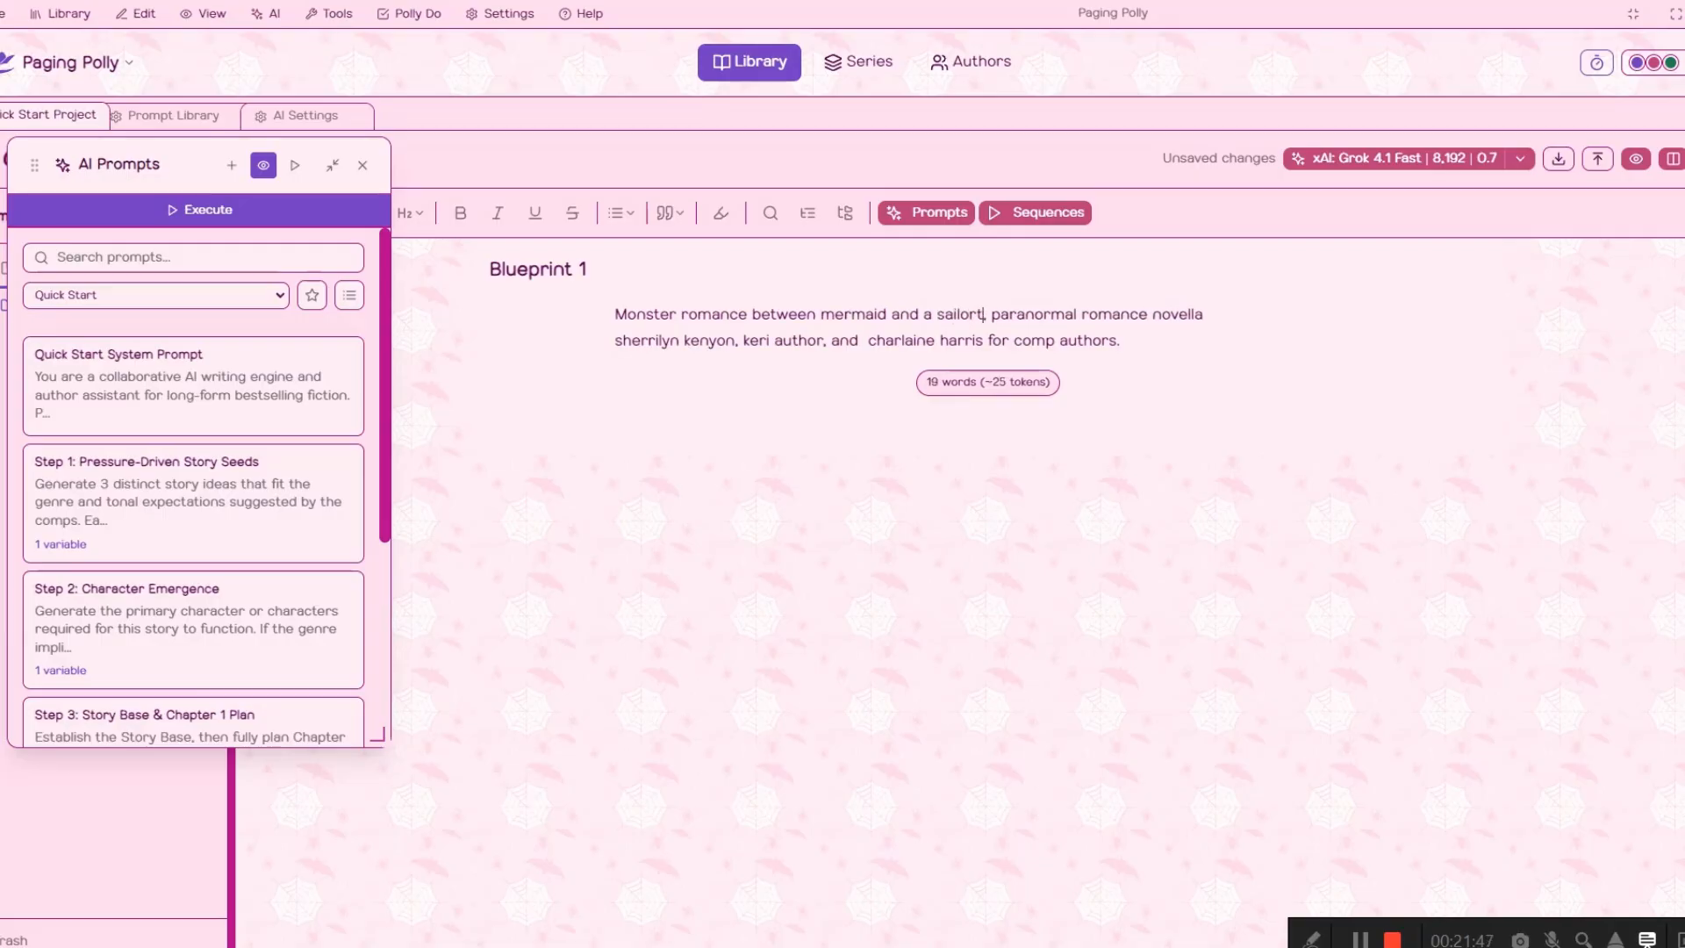
key("BackSpace")
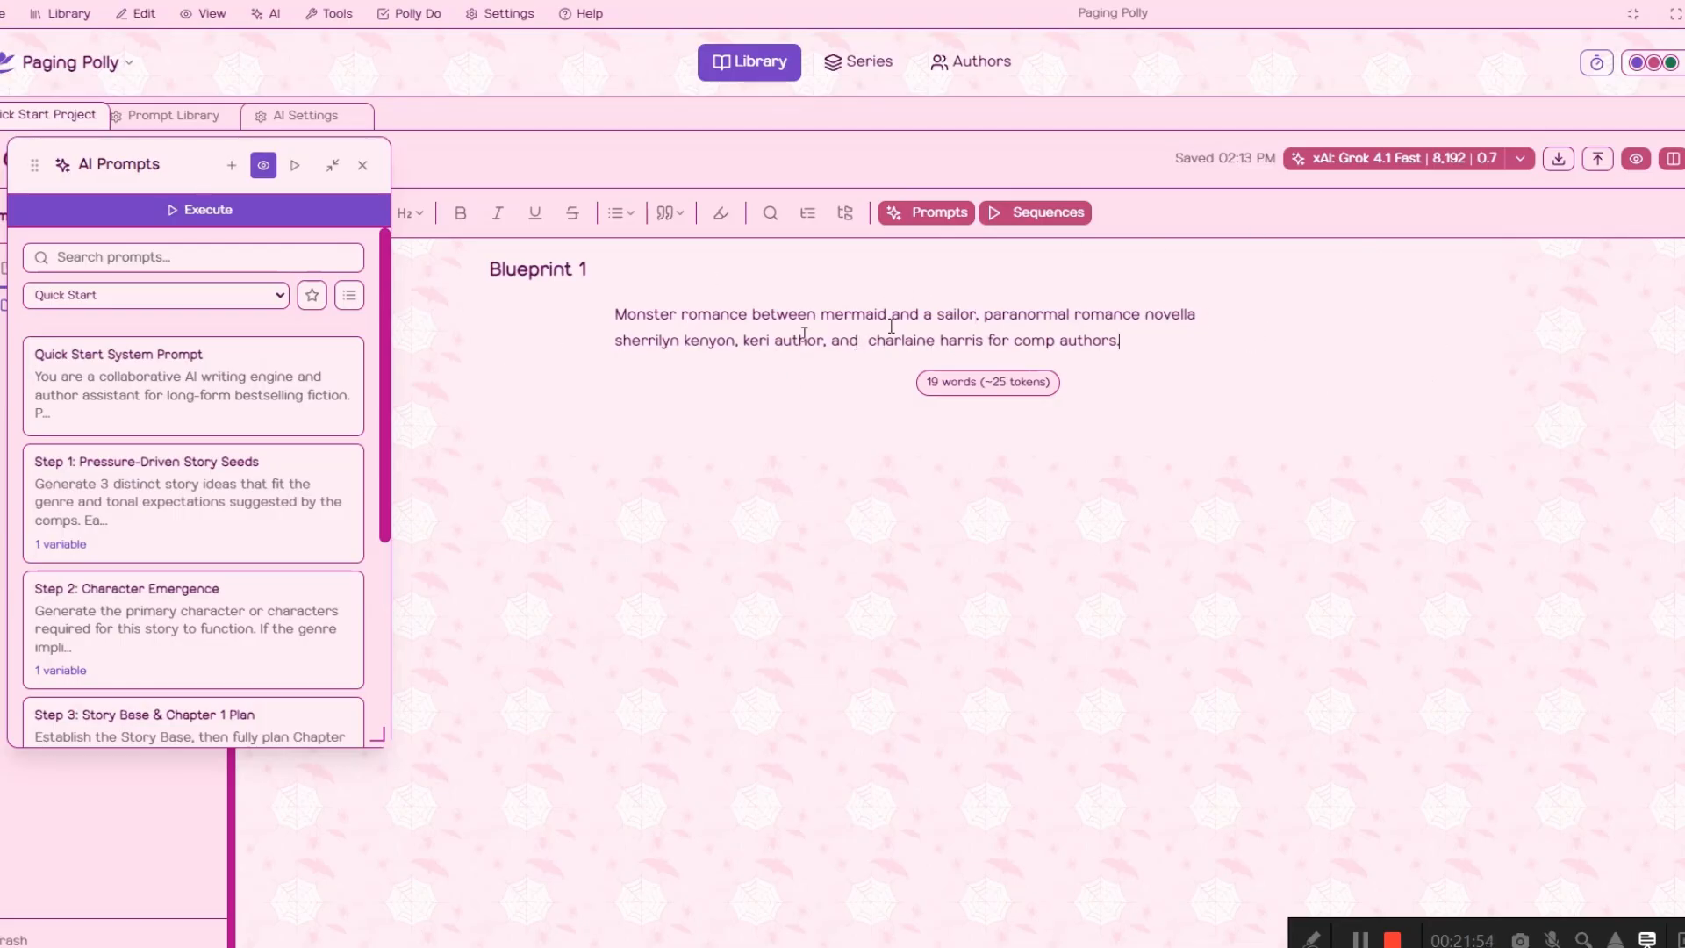
Remove the extra space before "charlaine harris" and add blank lines below the story seed
left_click(869, 341)
key("BackSpace")
key("BackSpace")
left_click(1134, 339)
key("Return")
key("Return")
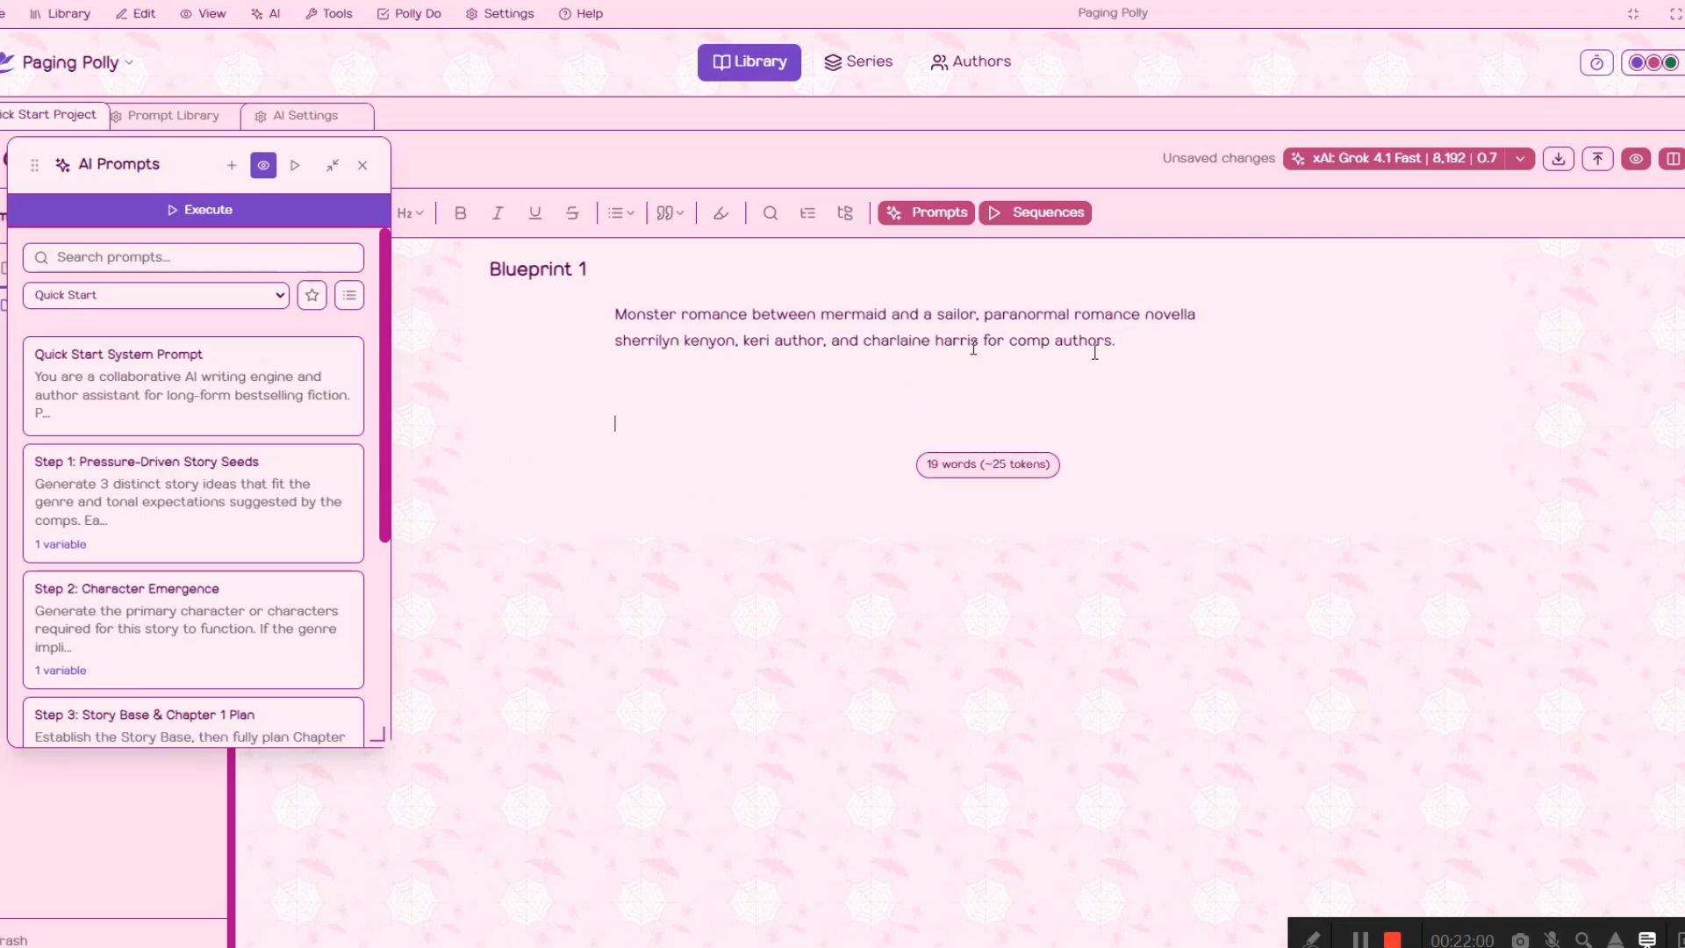
Run the Step 1: Pressure-Driven Story Seeds prompt and insert the generated story ideas into Blueprint 1
left_click(269, 481)
scroll(218, 638, "down", 5)
left_click(230, 715)
left_click(161, 713)
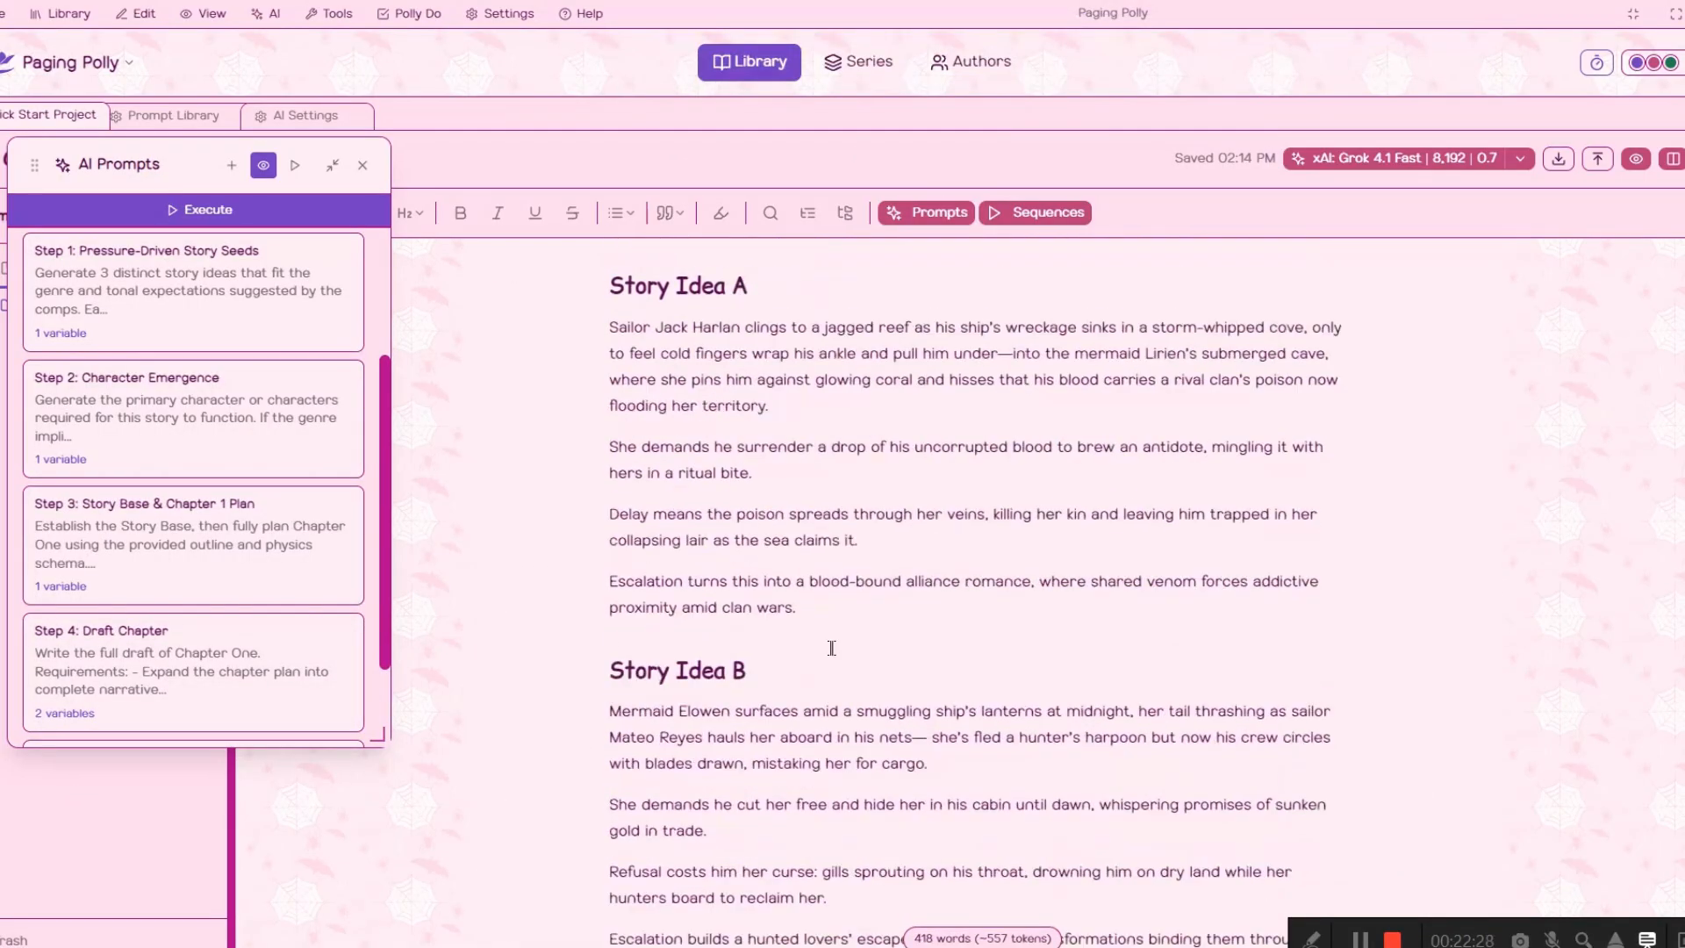
Review the generated ideas and delete Story Idea A and Story Idea B from Blueprint 1
scroll(910, 489, "down", 1)
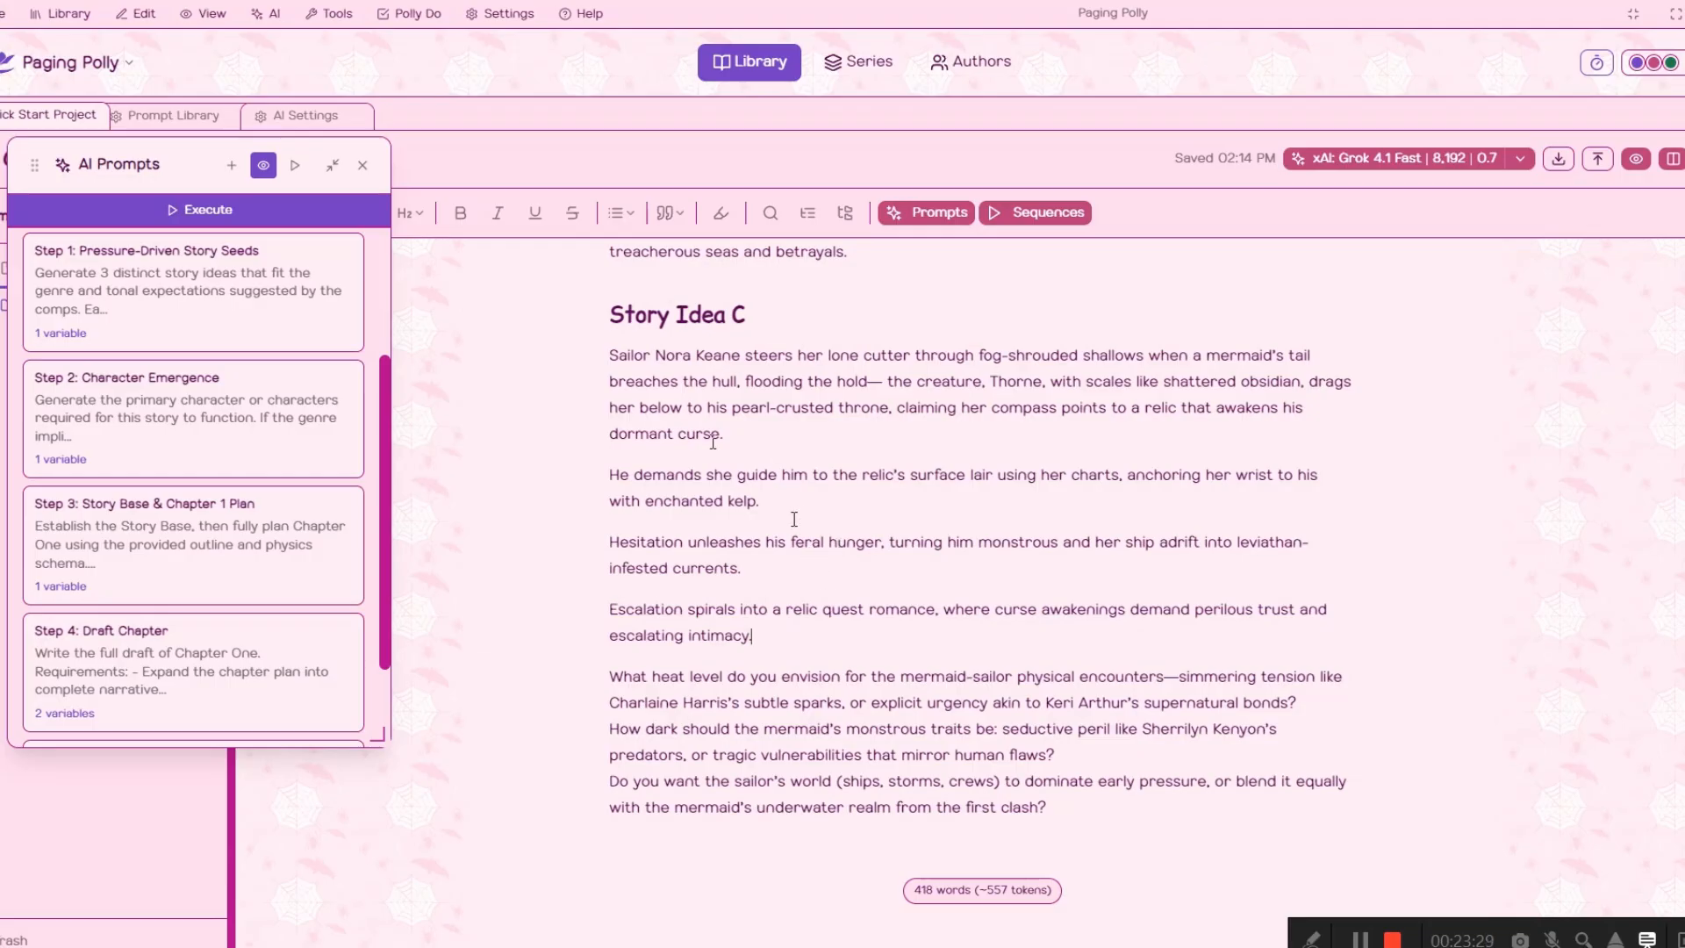
scroll(891, 542, "up", 5)
left_click_drag(849, 720, 602, 489)
key("BackSpace")
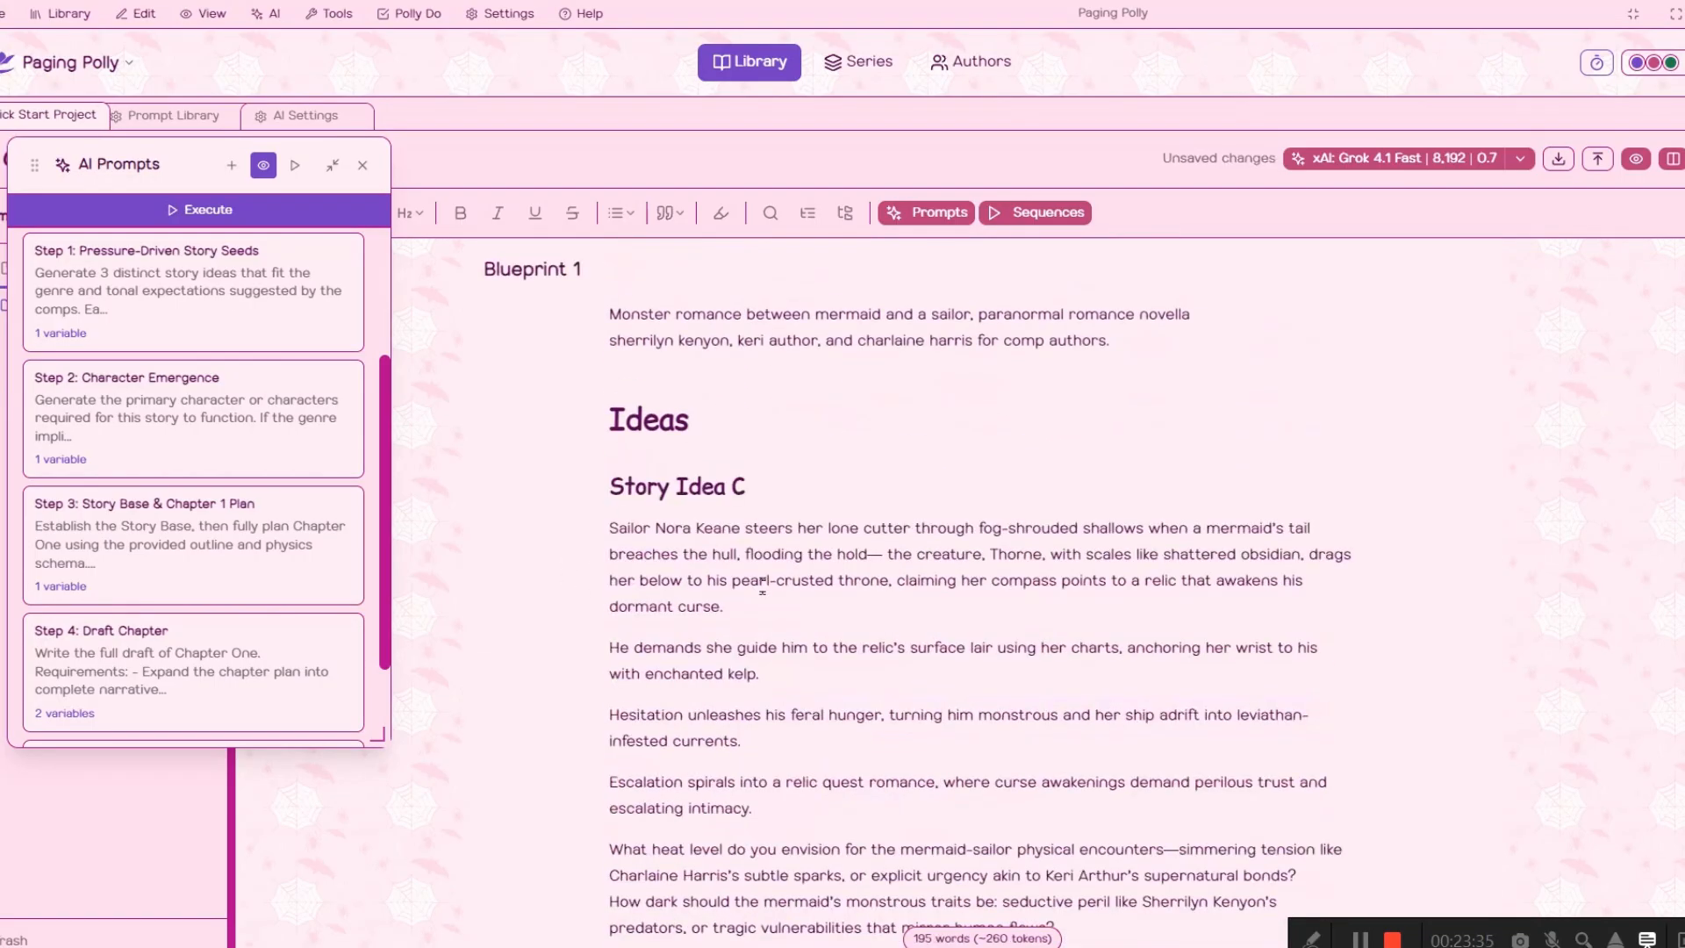
Separate the three follow-up questions below Story Idea C with blank lines to make room for answers
scroll(763, 585, "down", 3)
left_click_drag(759, 678, 764, 680)
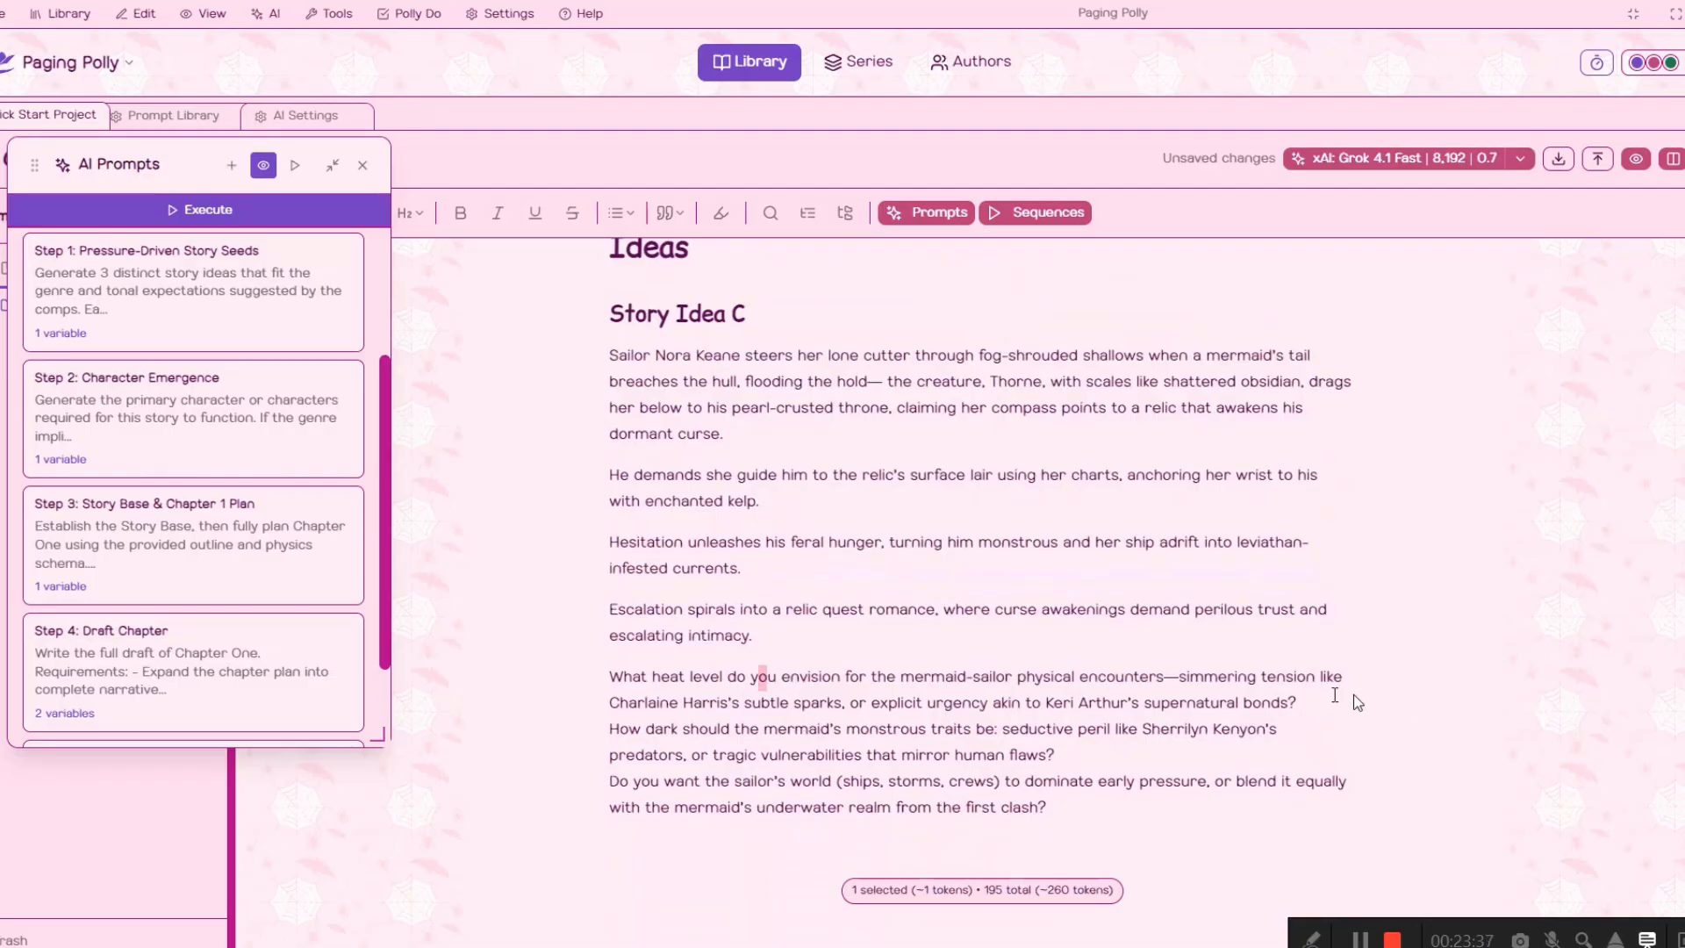
left_click(1375, 703)
key("Return")
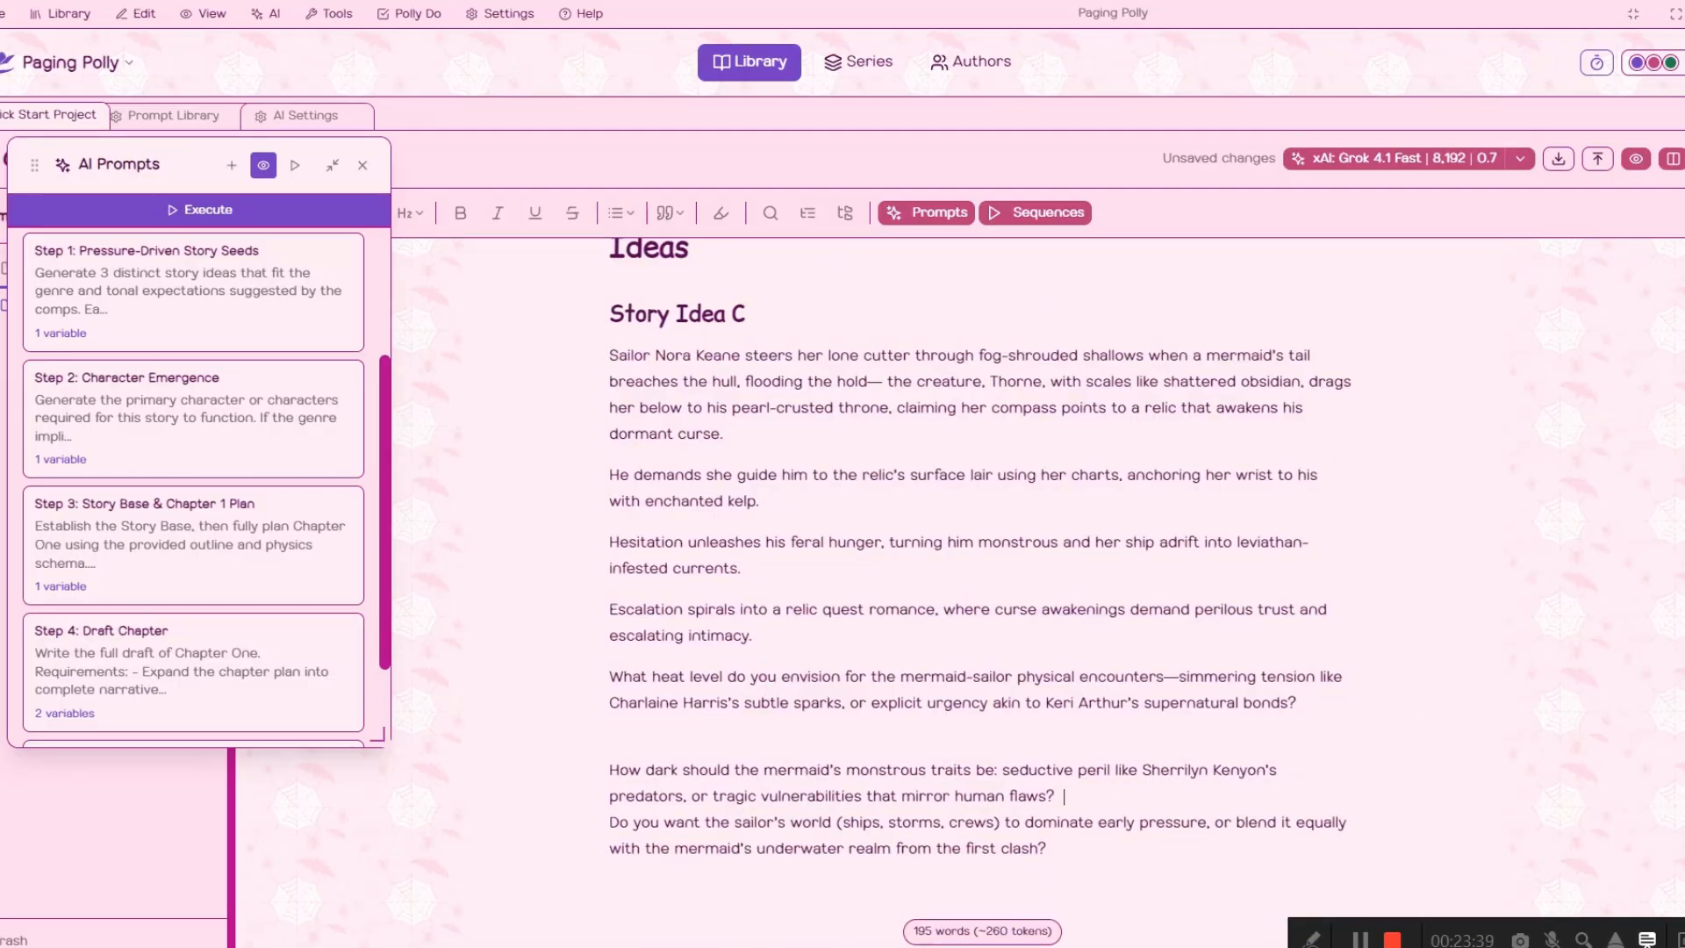
key("Return")
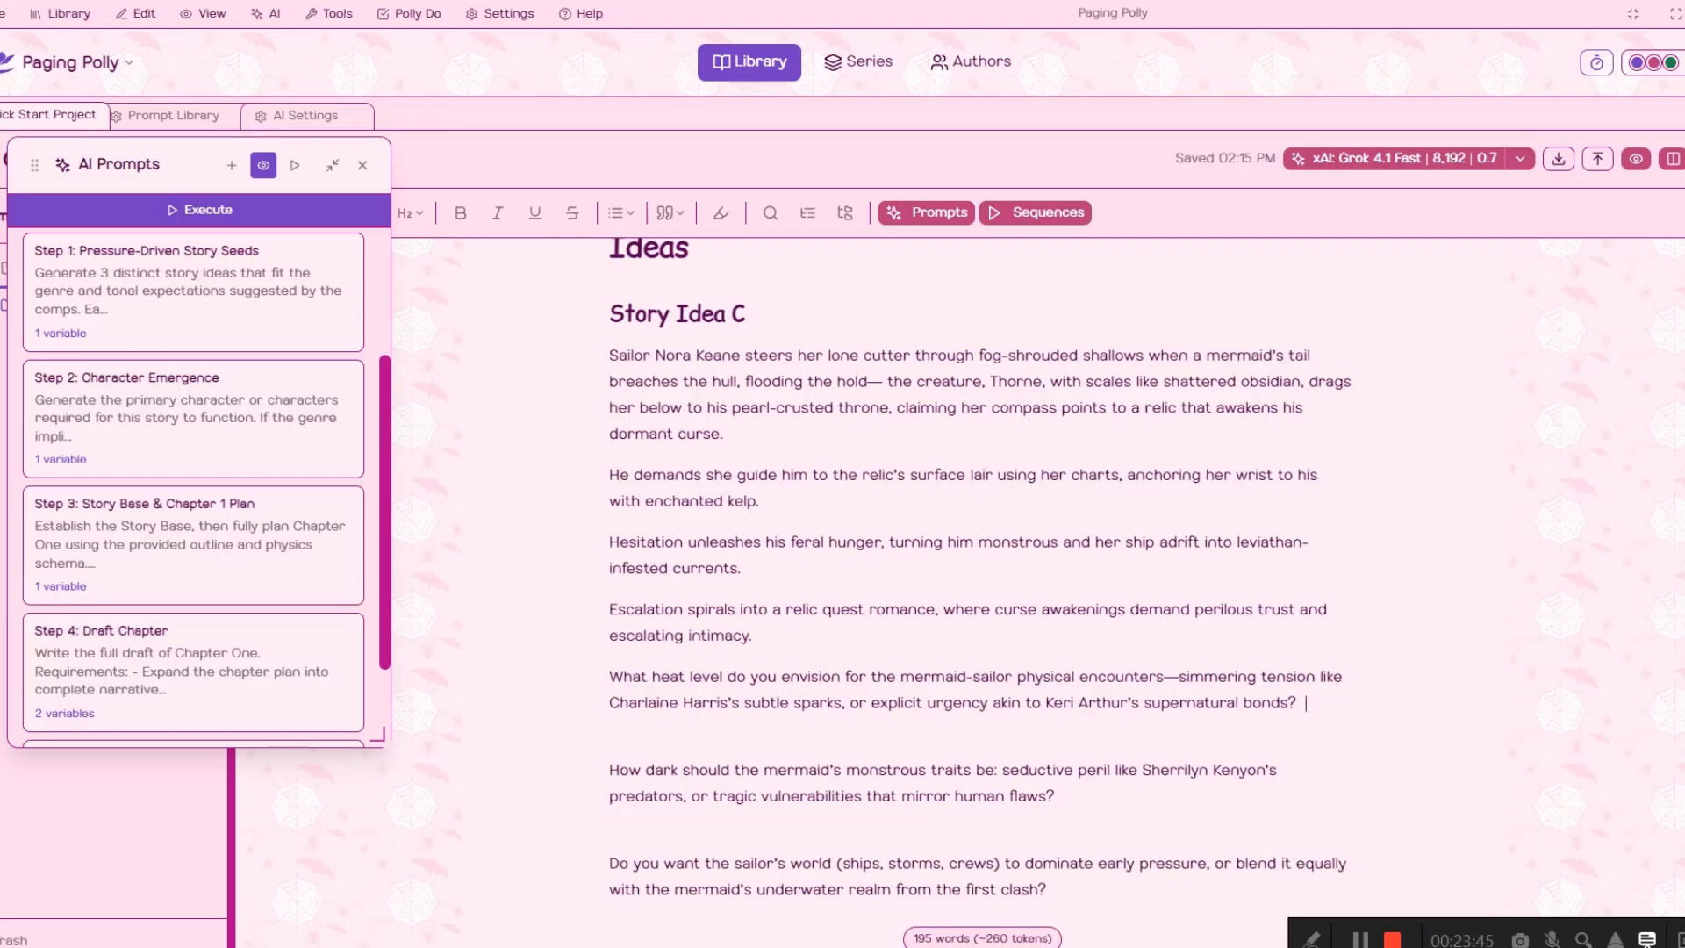
Answer the heat-level question below Story Idea C with "Level 4 spice so pretty hot and heavy"
type("Level ")
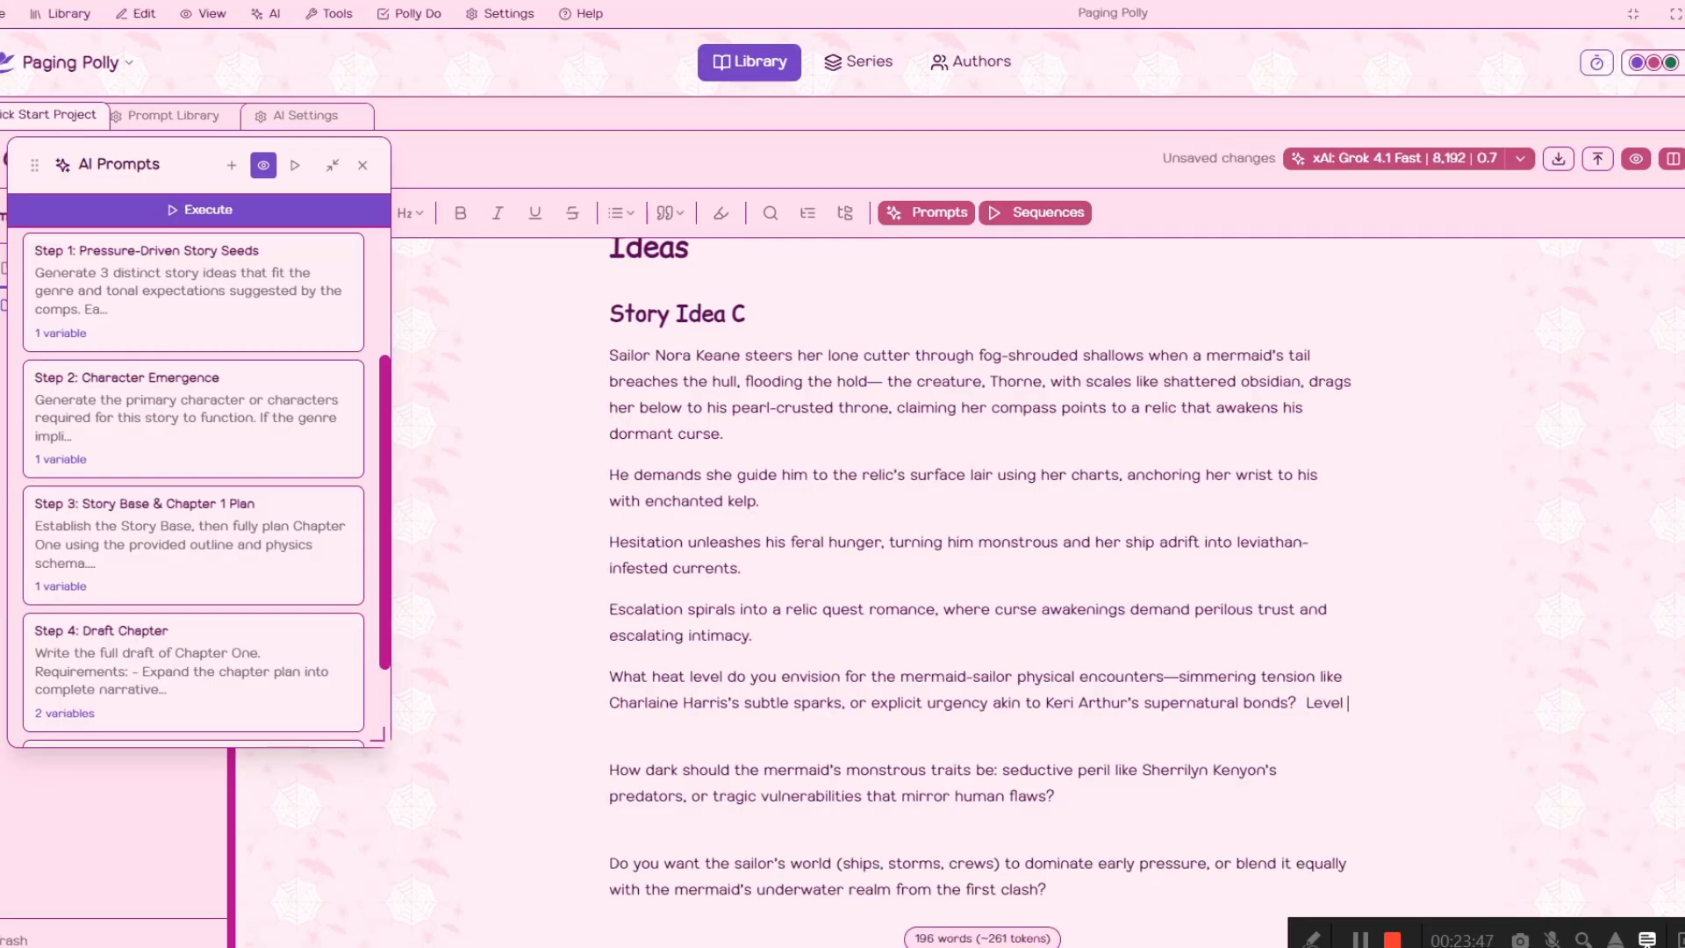
type("4 spice so pretty h")
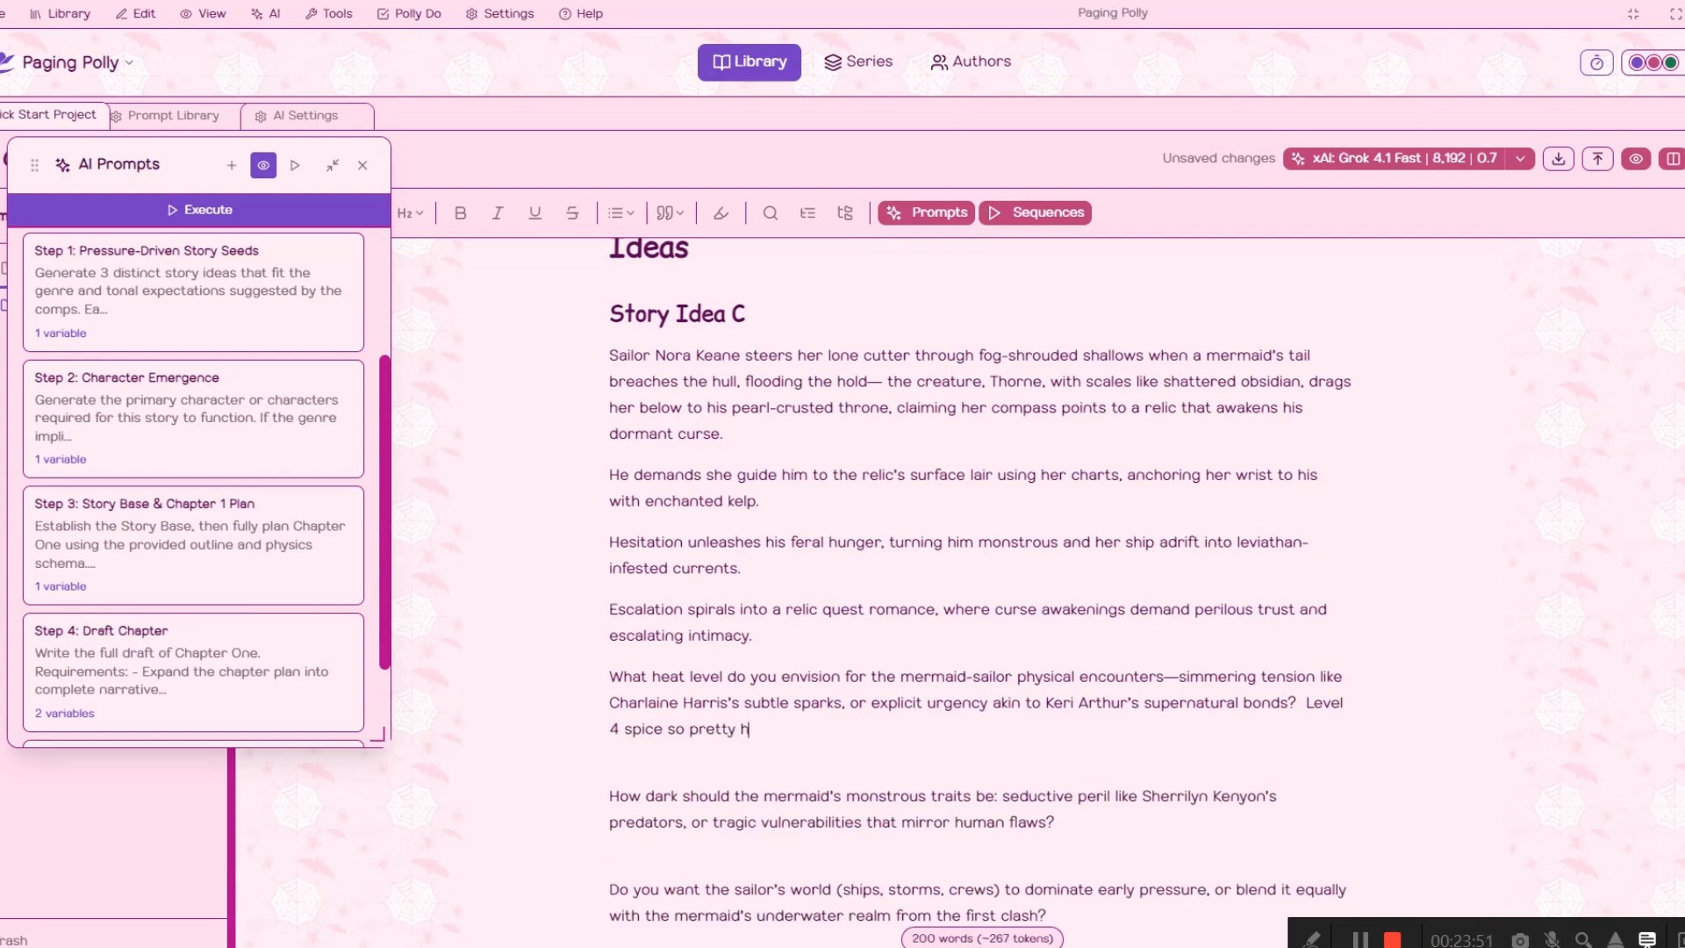
type("ot and heavy")
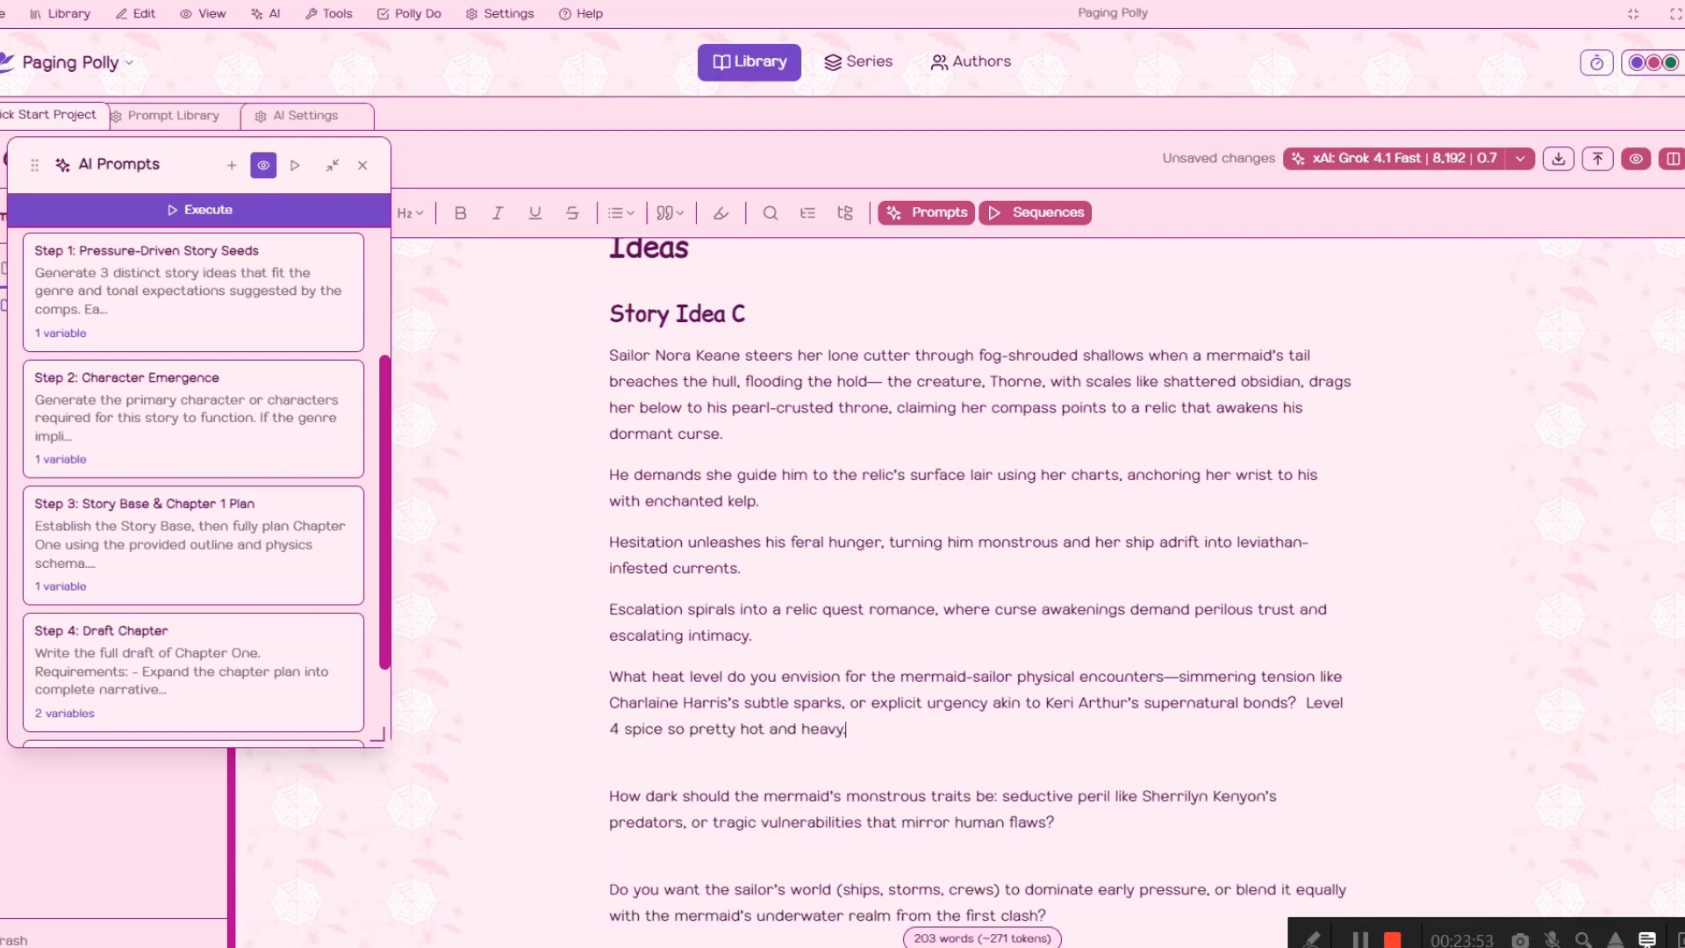
Answer the monstrous-traits question with "seductive peril" and the sailor's-world question with "blend"
scroll(905, 714, "down", 1)
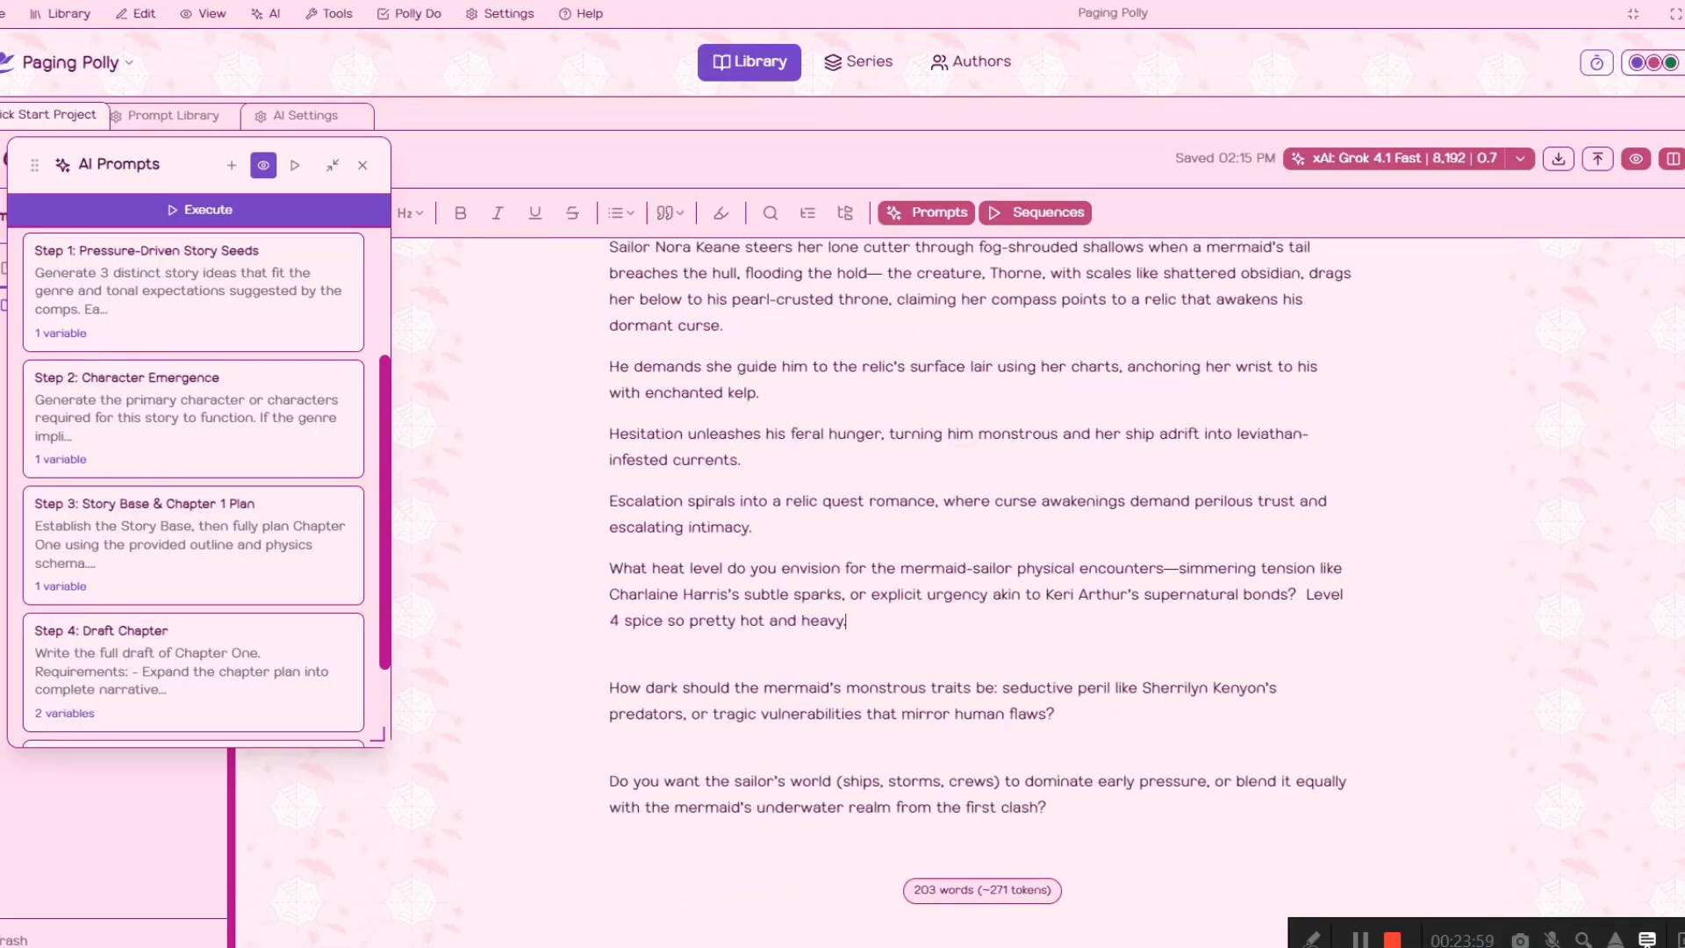
type("se")
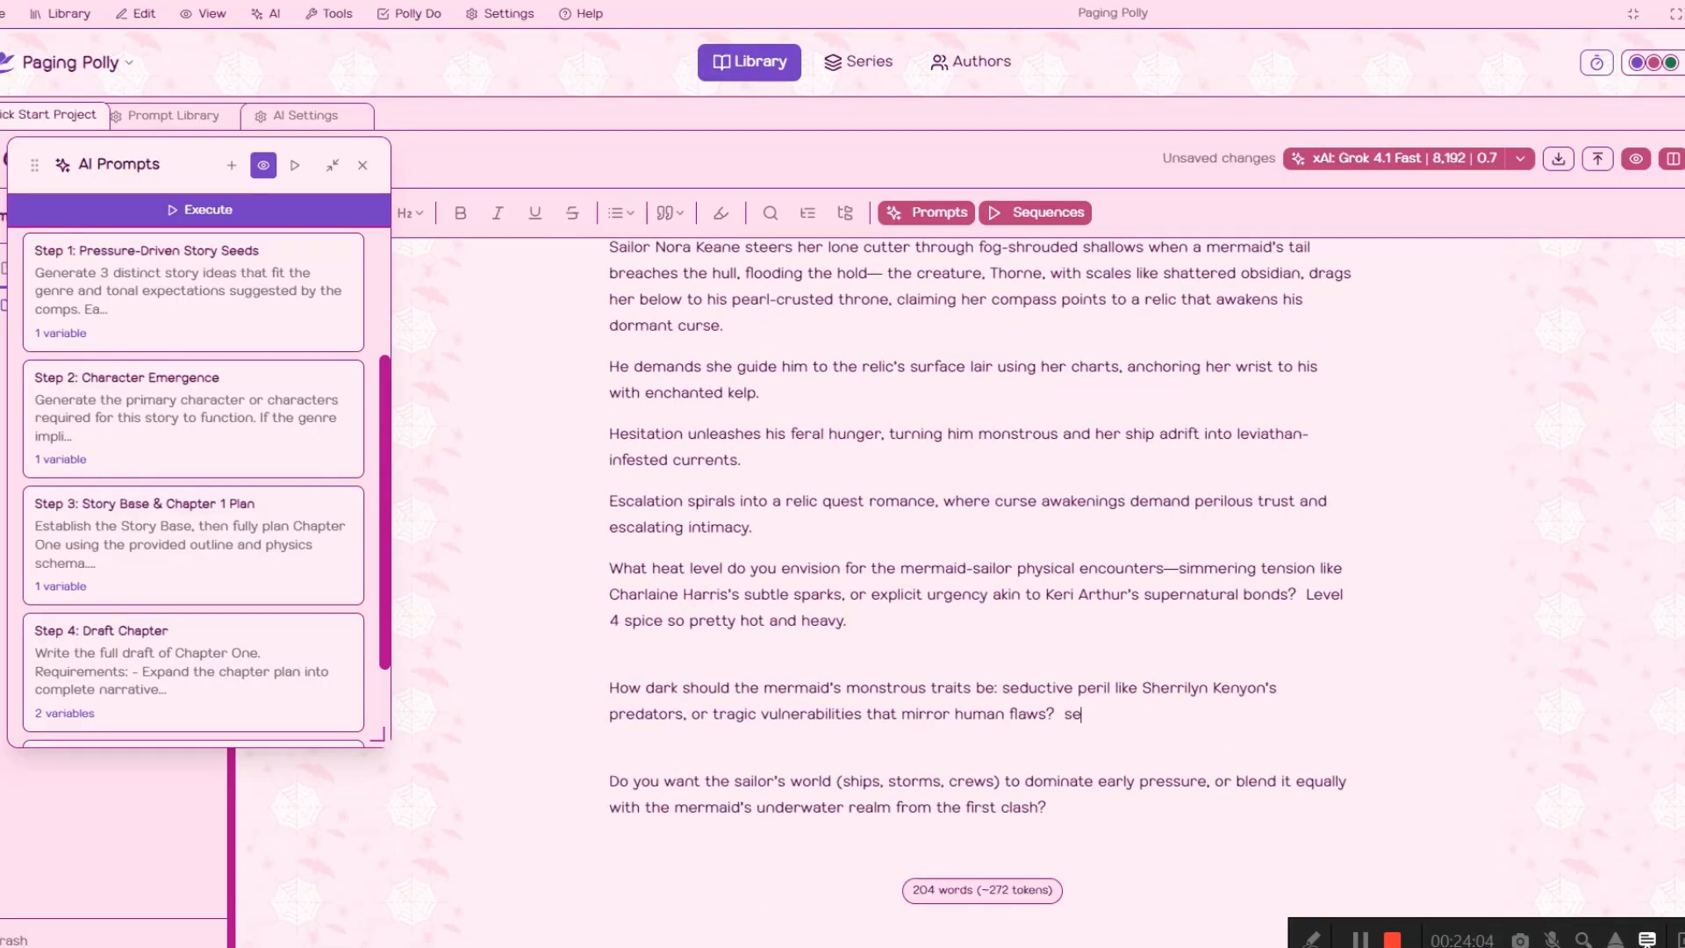
type("ductive peril")
left_click(1108, 806)
type("blend")
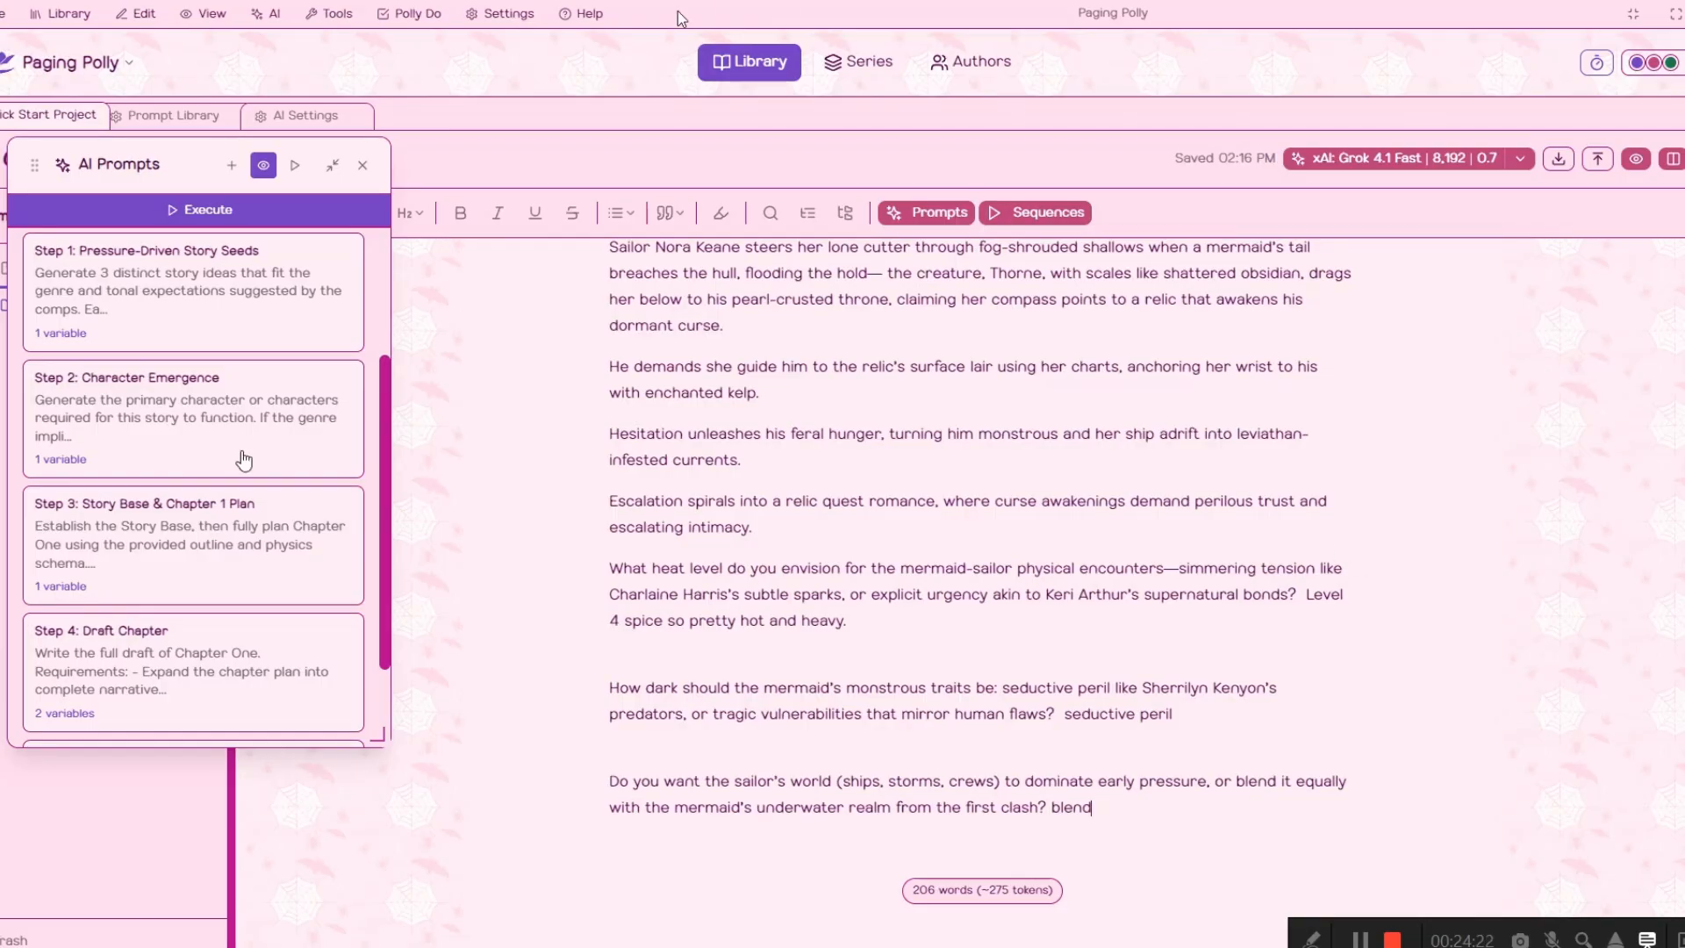
Shorten the "Story Idea C" heading to "Story Idea", then end the last answer with a period and add blank lines below it
scroll(873, 244, "up", 5)
left_click(746, 485)
key("BackSpace")
scroll(1156, 688, "down", 3)
left_click(1186, 824)
type(".")
key("Return")
key("Return")
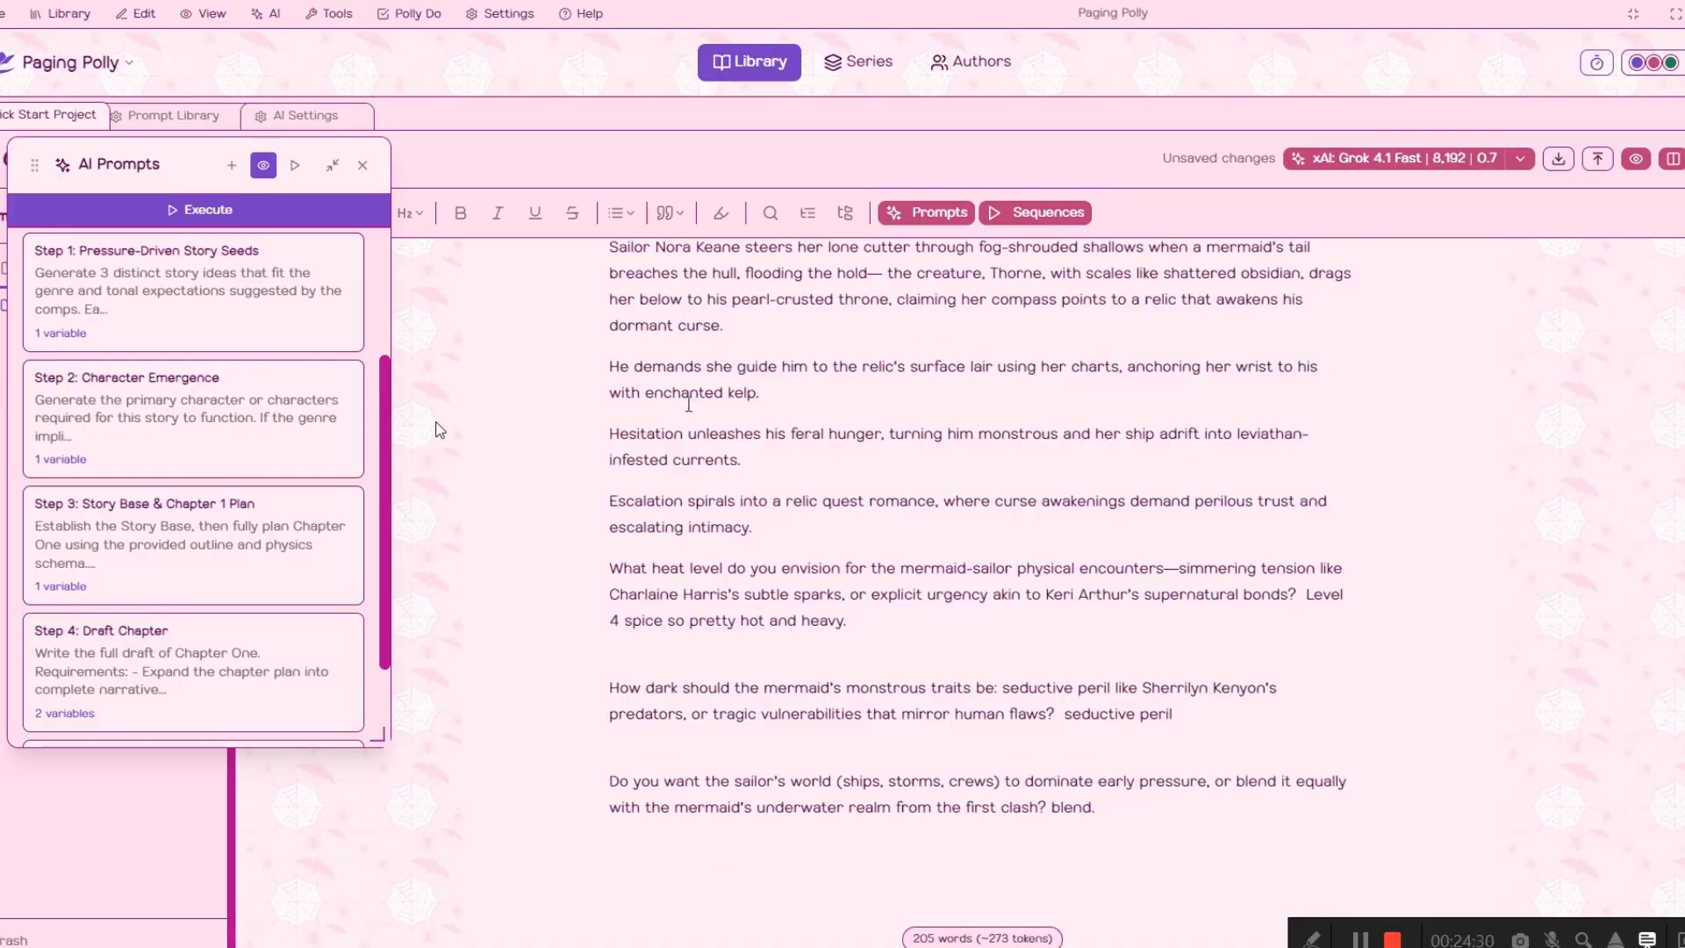
Run the Step 2: Character Emergence prompt and approve inserting the generated character sheets into Blueprint 1
scroll(173, 509, "up", 1)
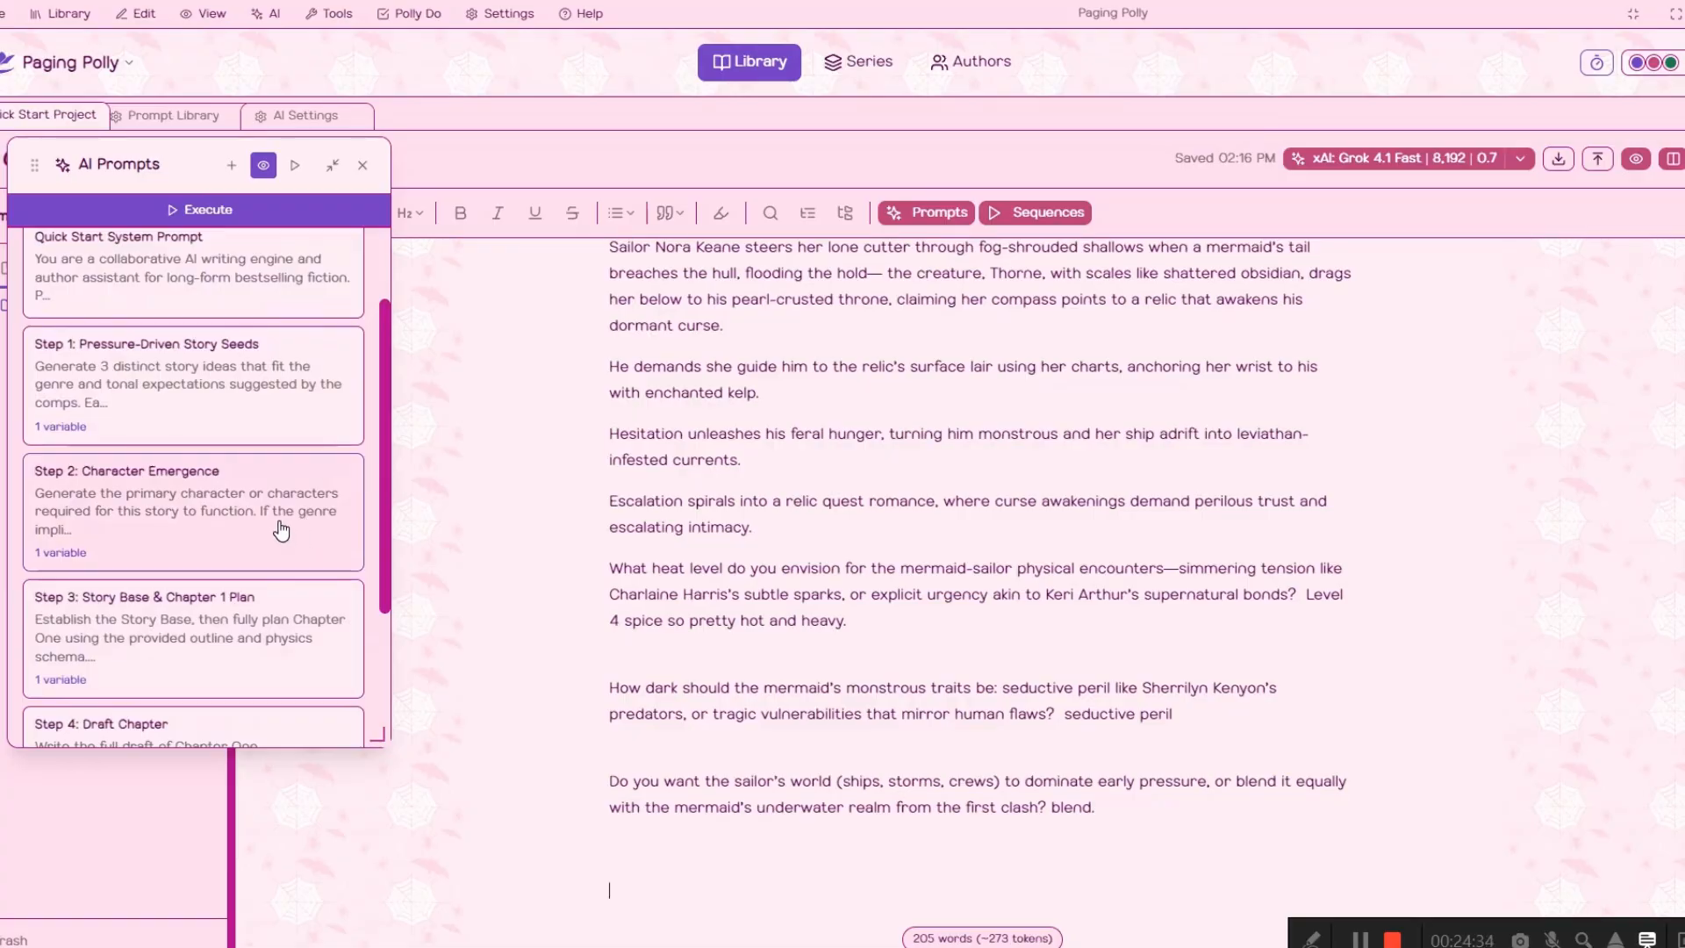
left_click(281, 530)
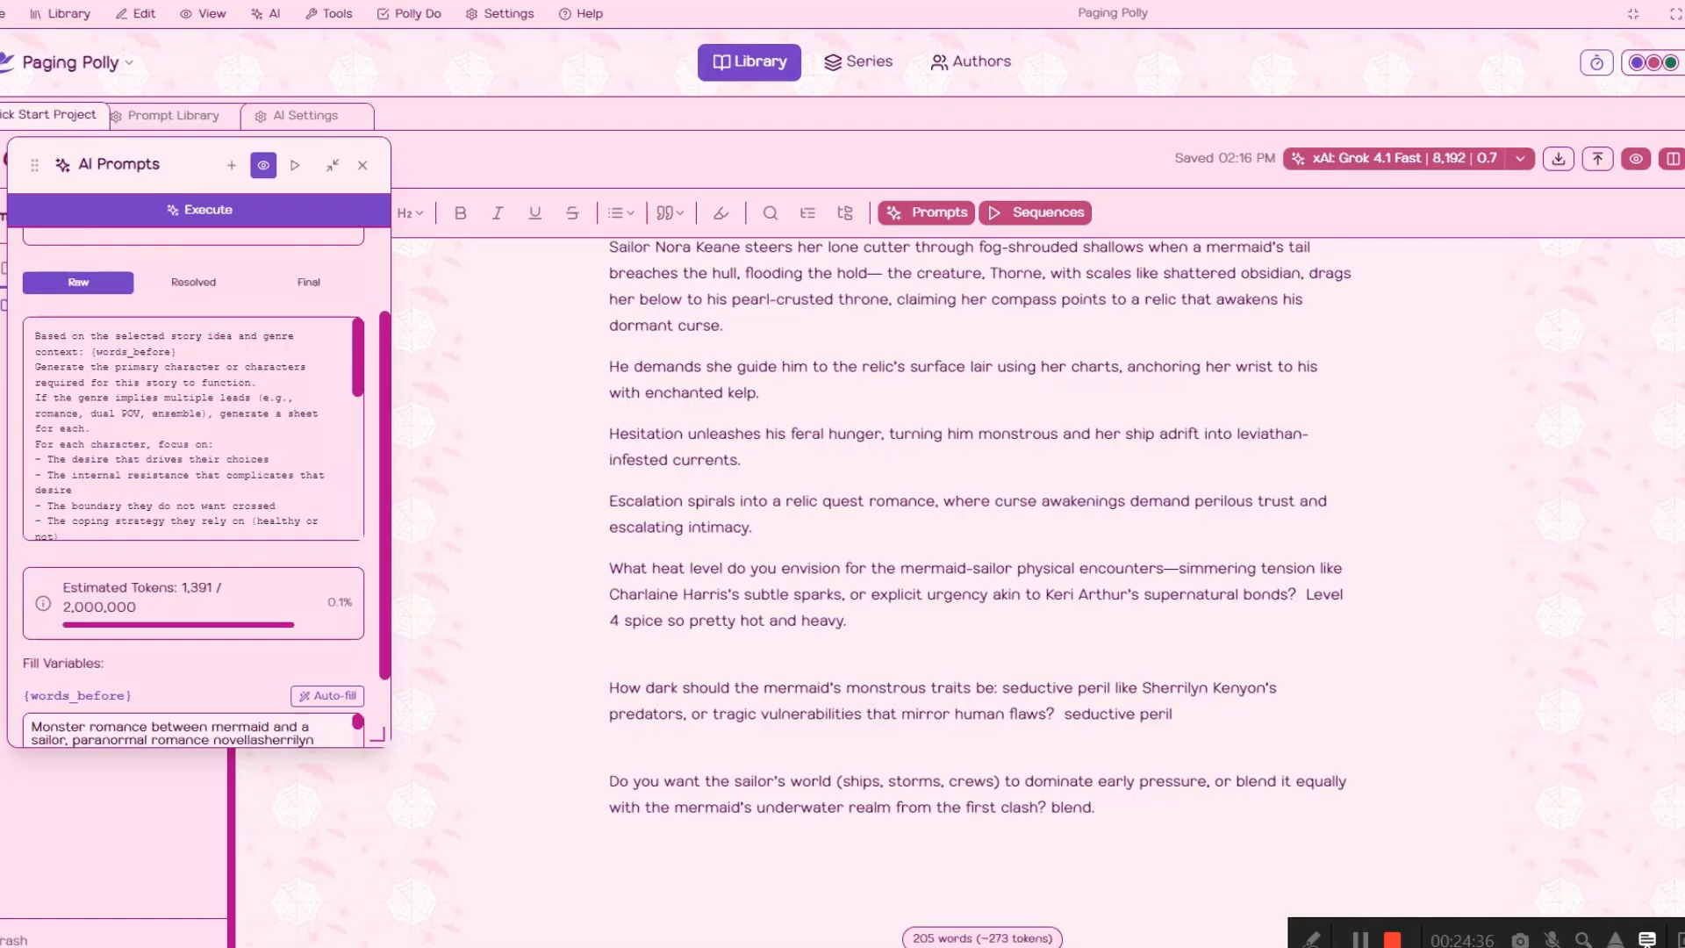
scroll(255, 653, "down", 1)
left_click(211, 724)
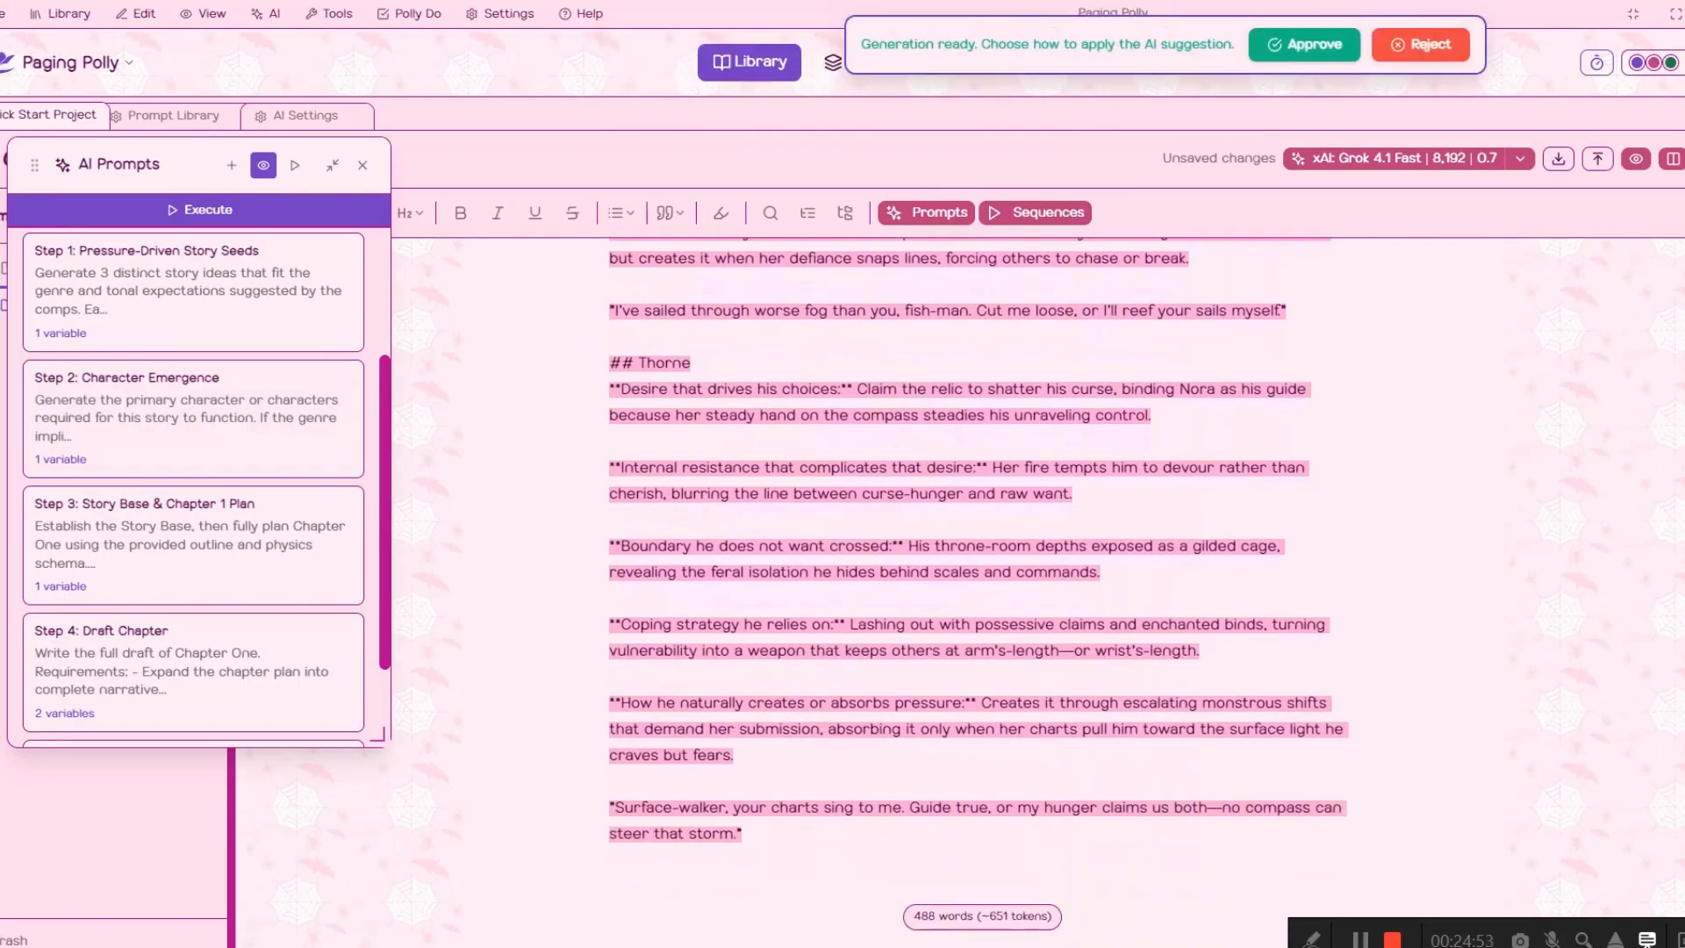
left_click(982, 44)
left_click(795, 576)
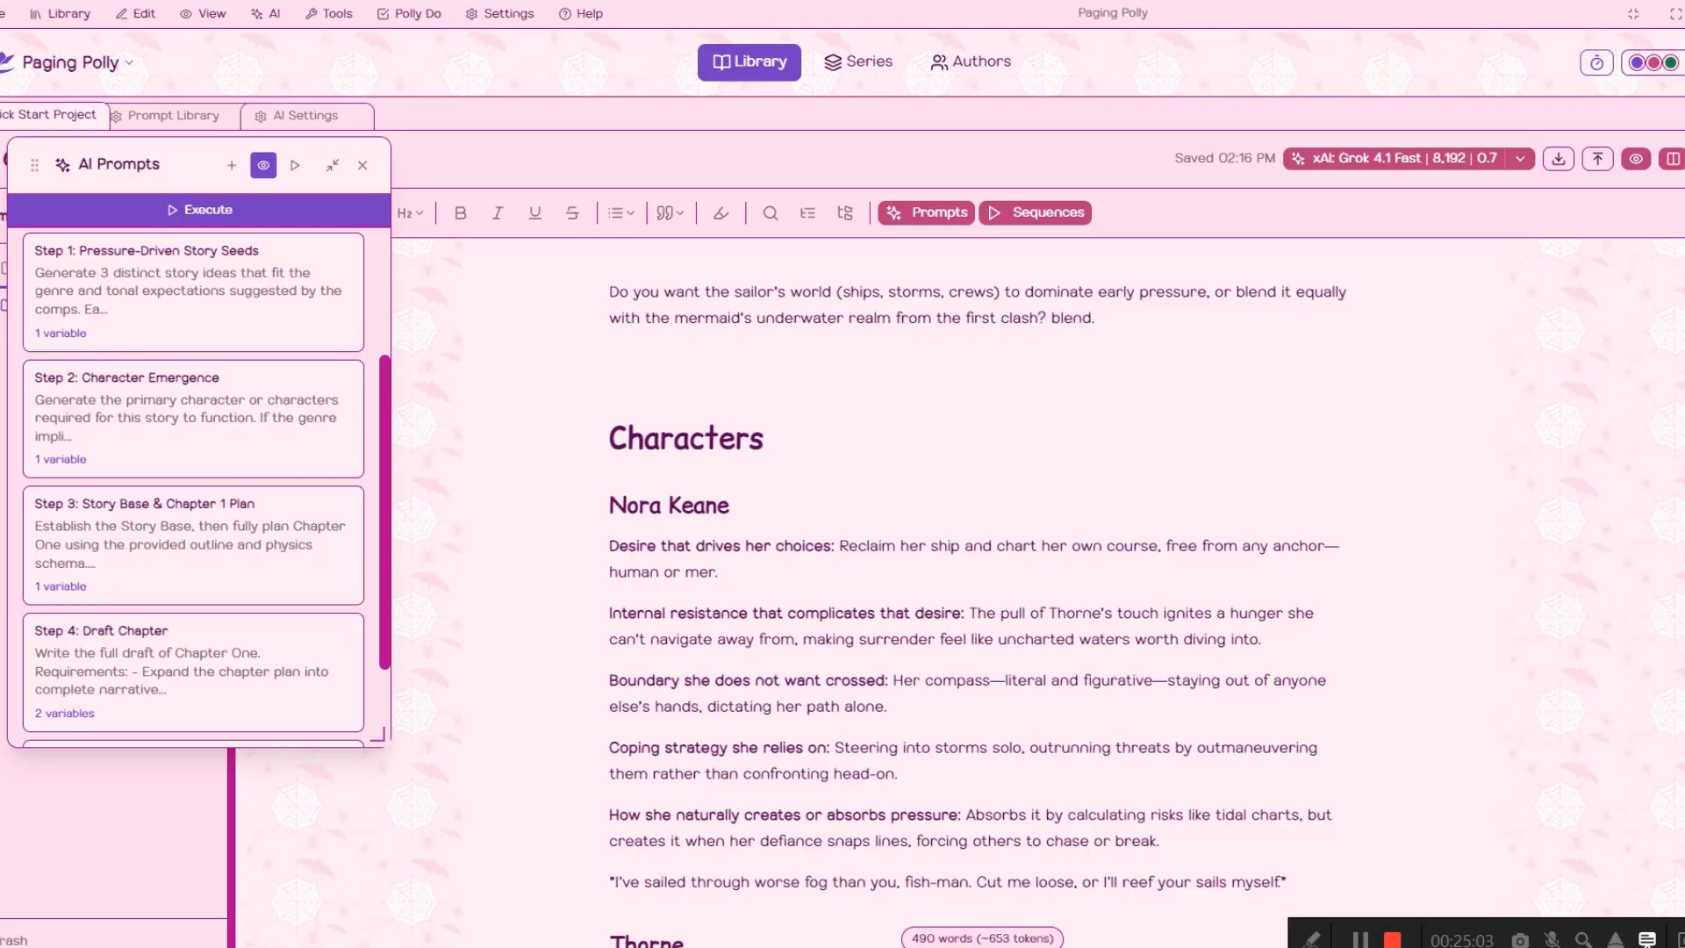
Review the story idea and the generated character sheets, and add a blank line below Thorne's closing quote
scroll(719, 437, "up", 7)
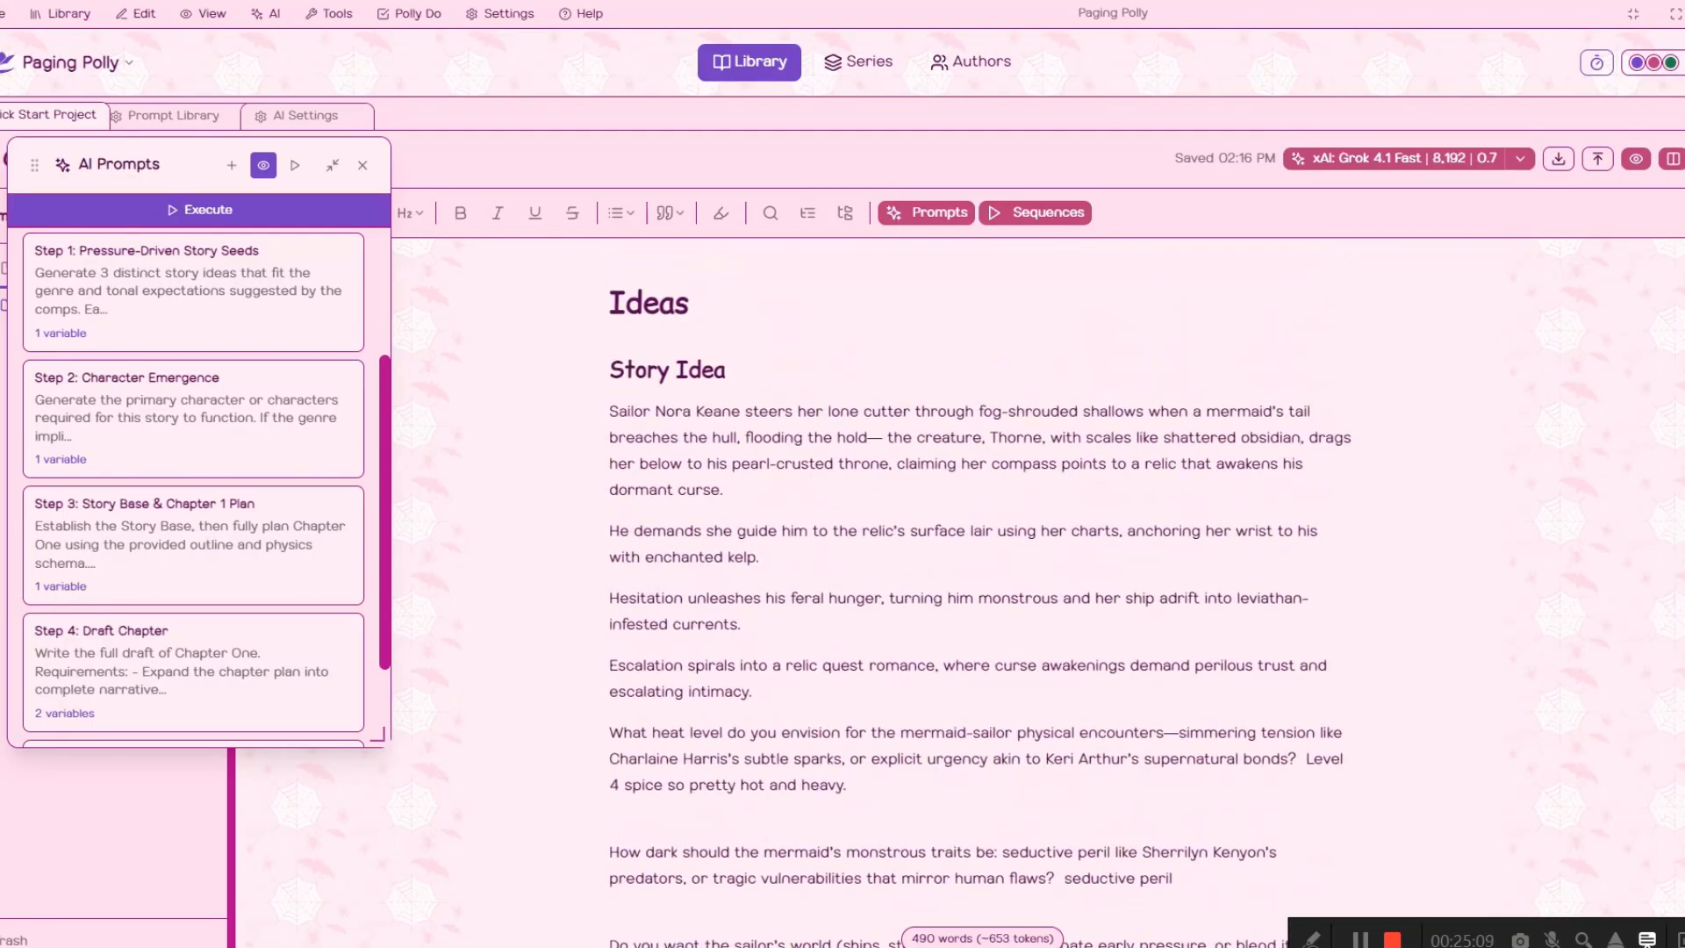
scroll(718, 351, "down", 8)
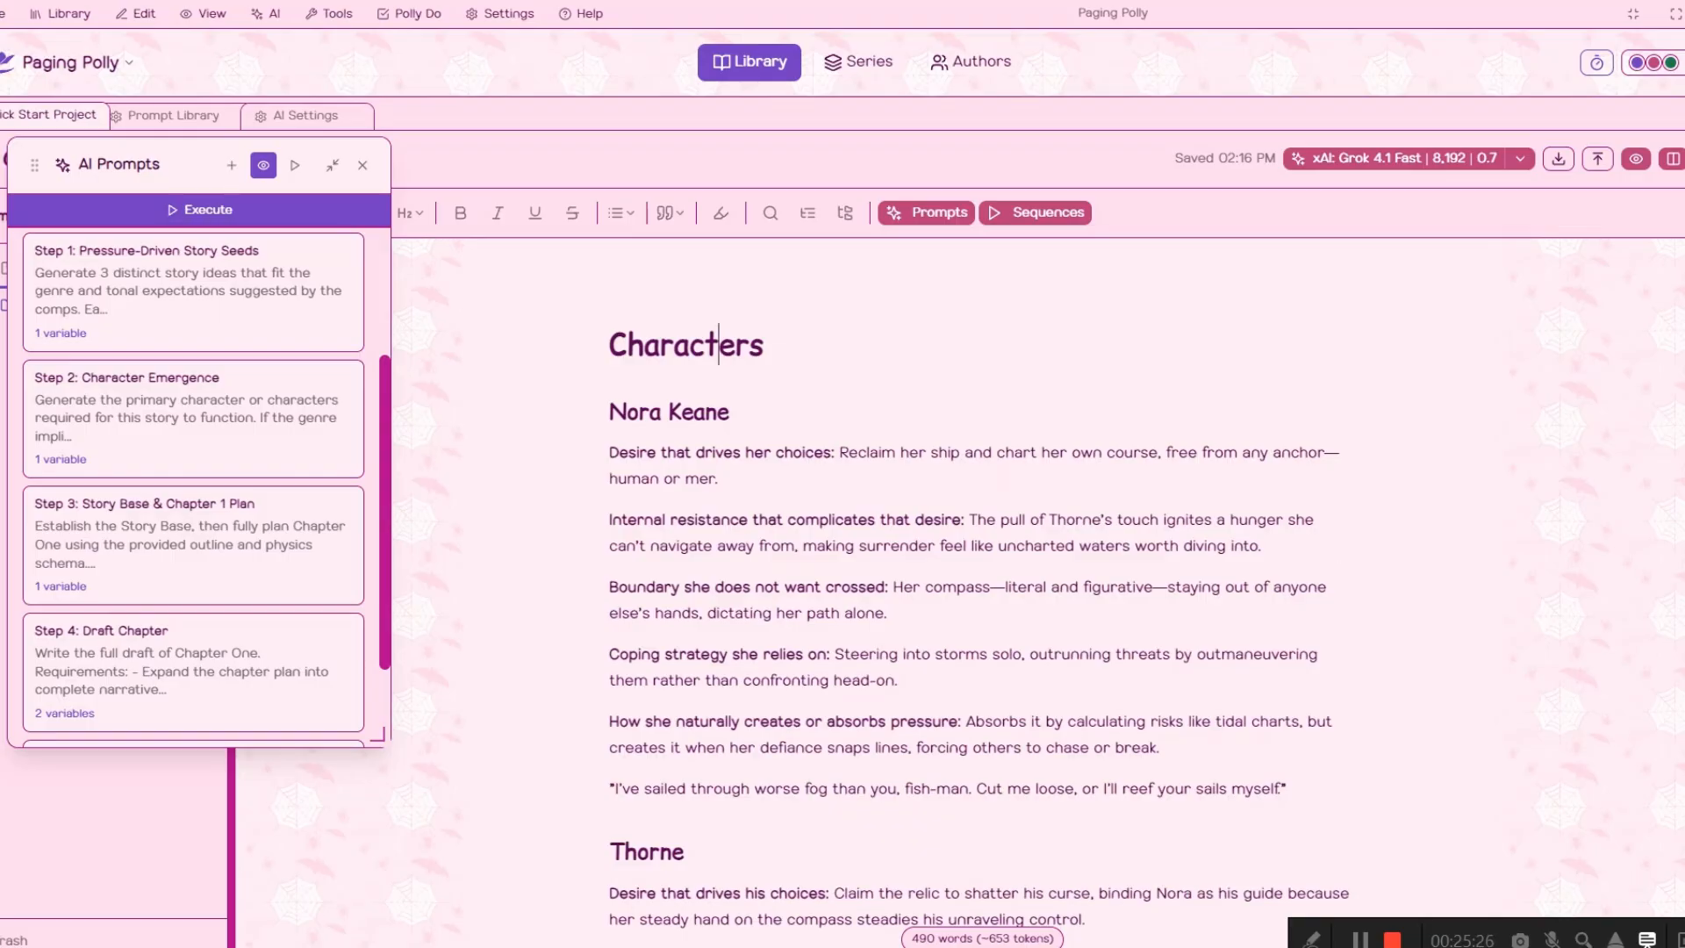
scroll(855, 619, "down", 3)
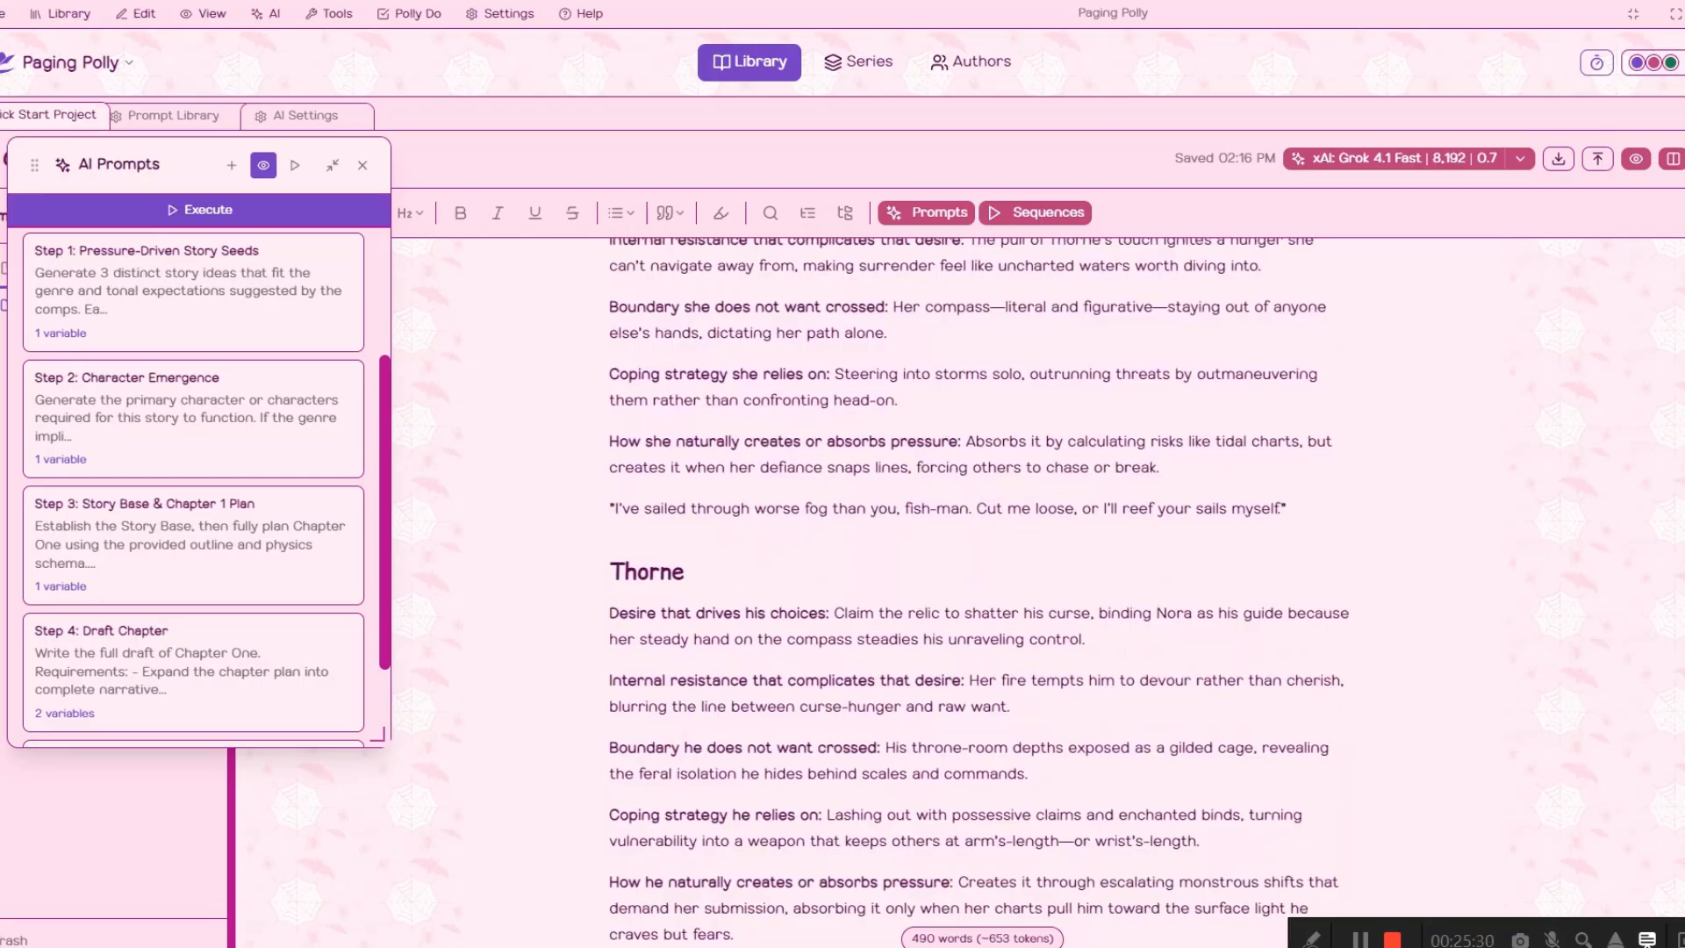
scroll(978, 593, "down", 2)
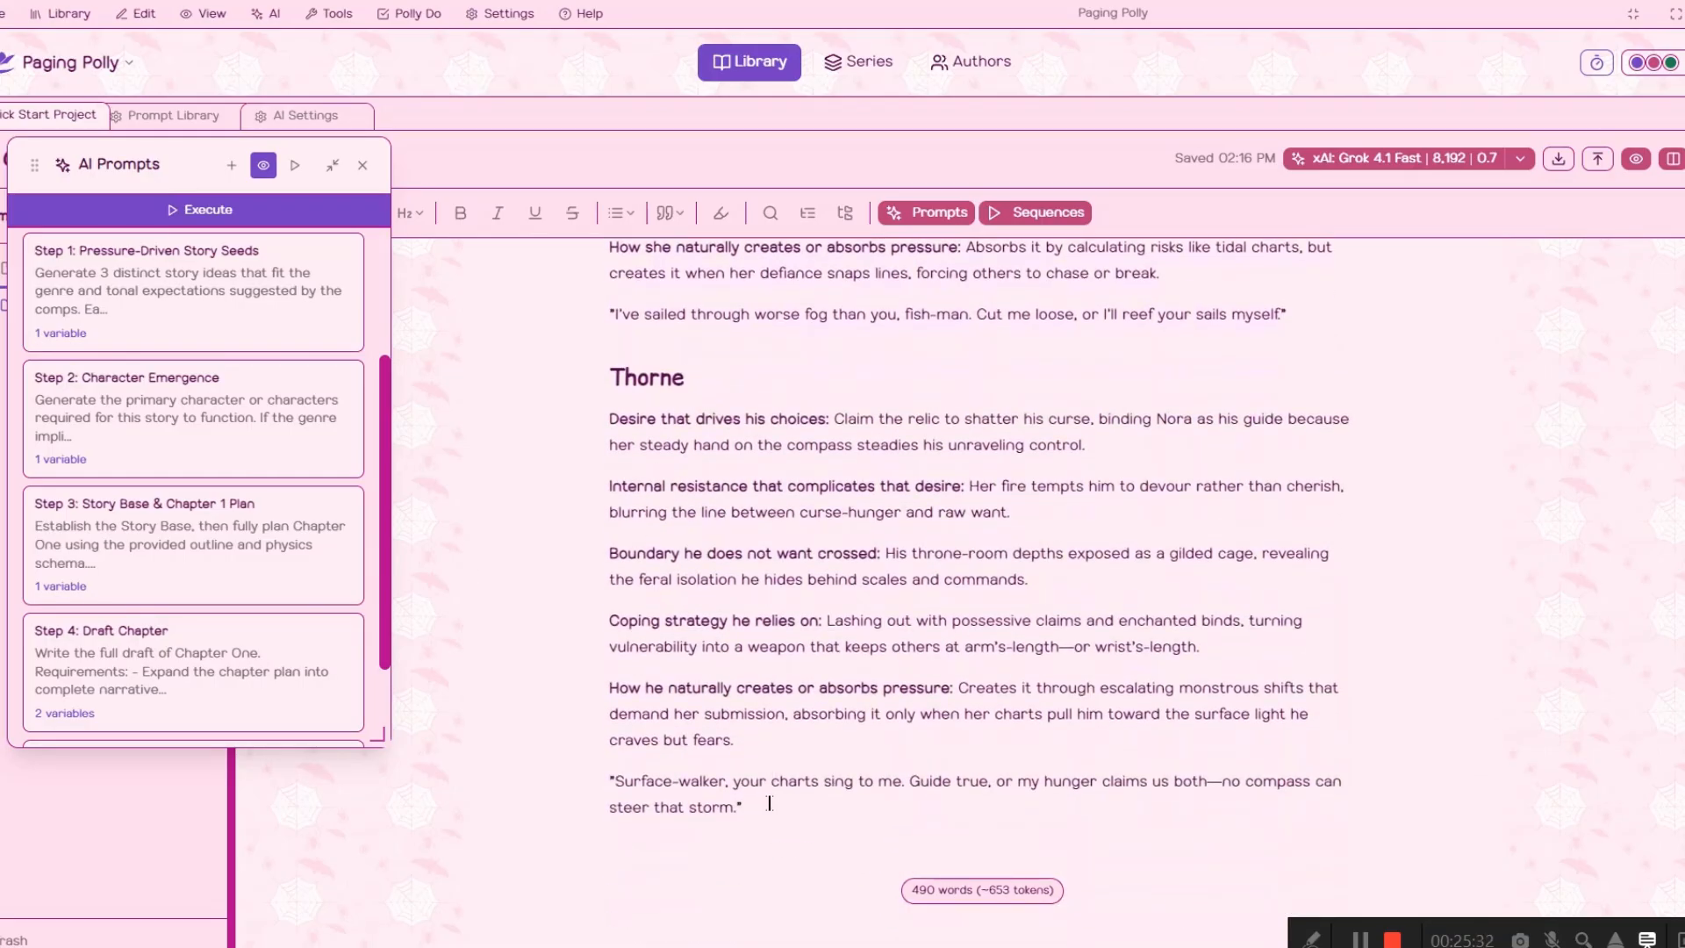
key("Return")
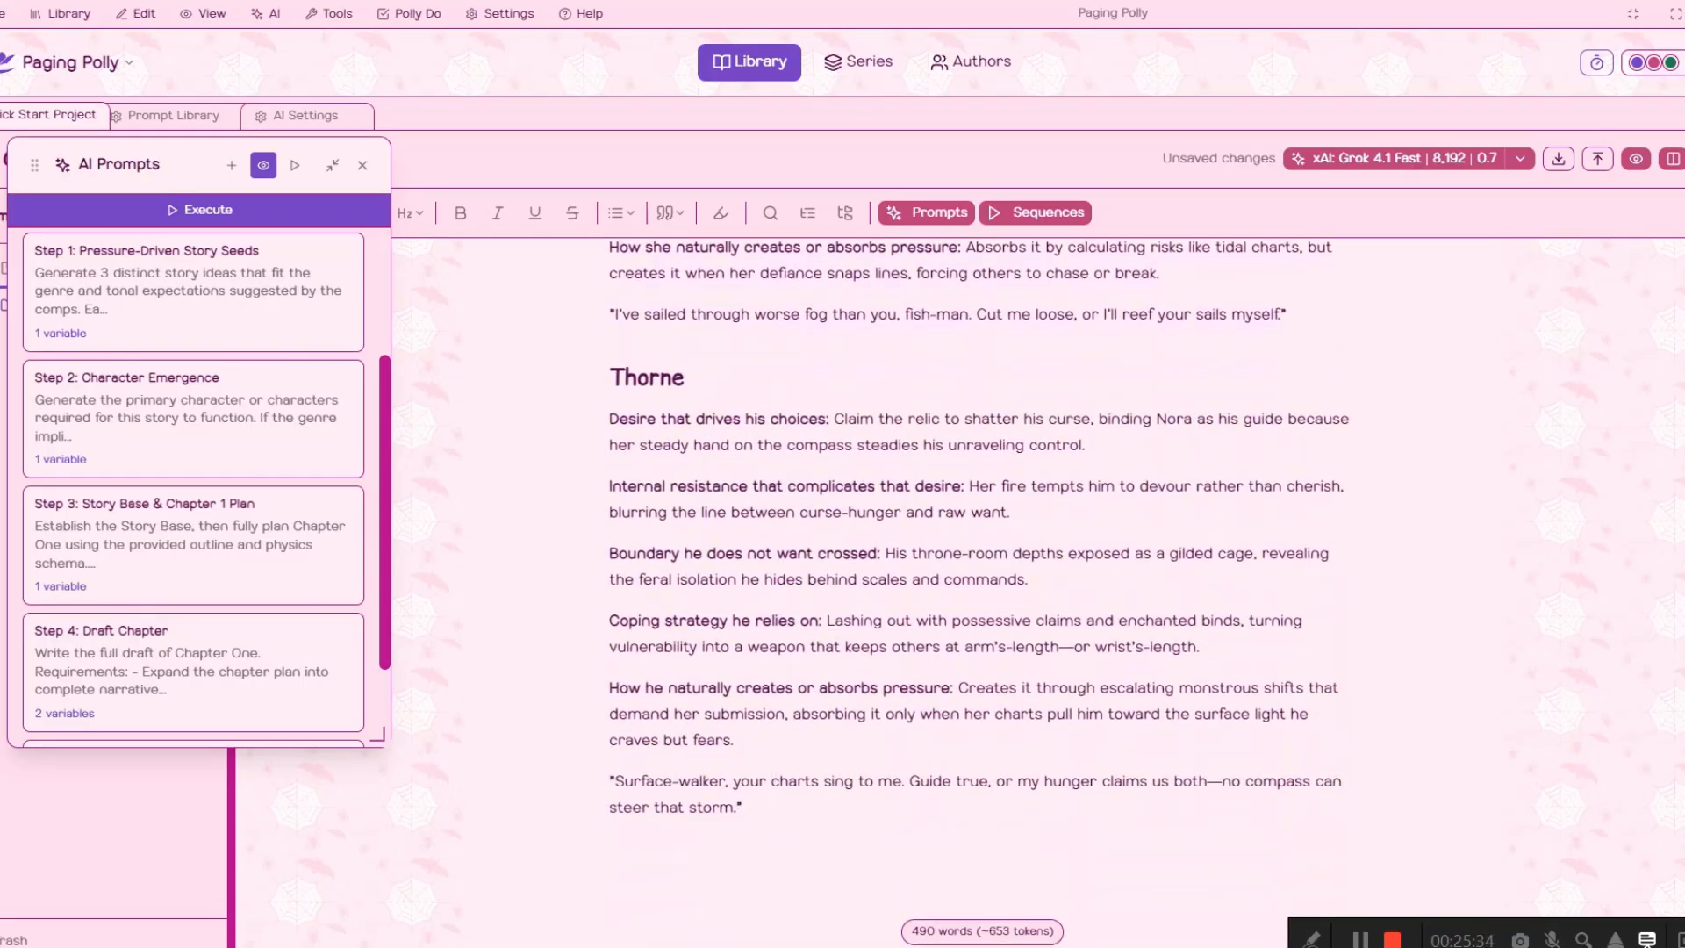
Run the Step 3: Story Base & Chapter 1 Plan prompt to add the generated outline to the end of Blueprint 1
scroll(758, 474, "up", 10)
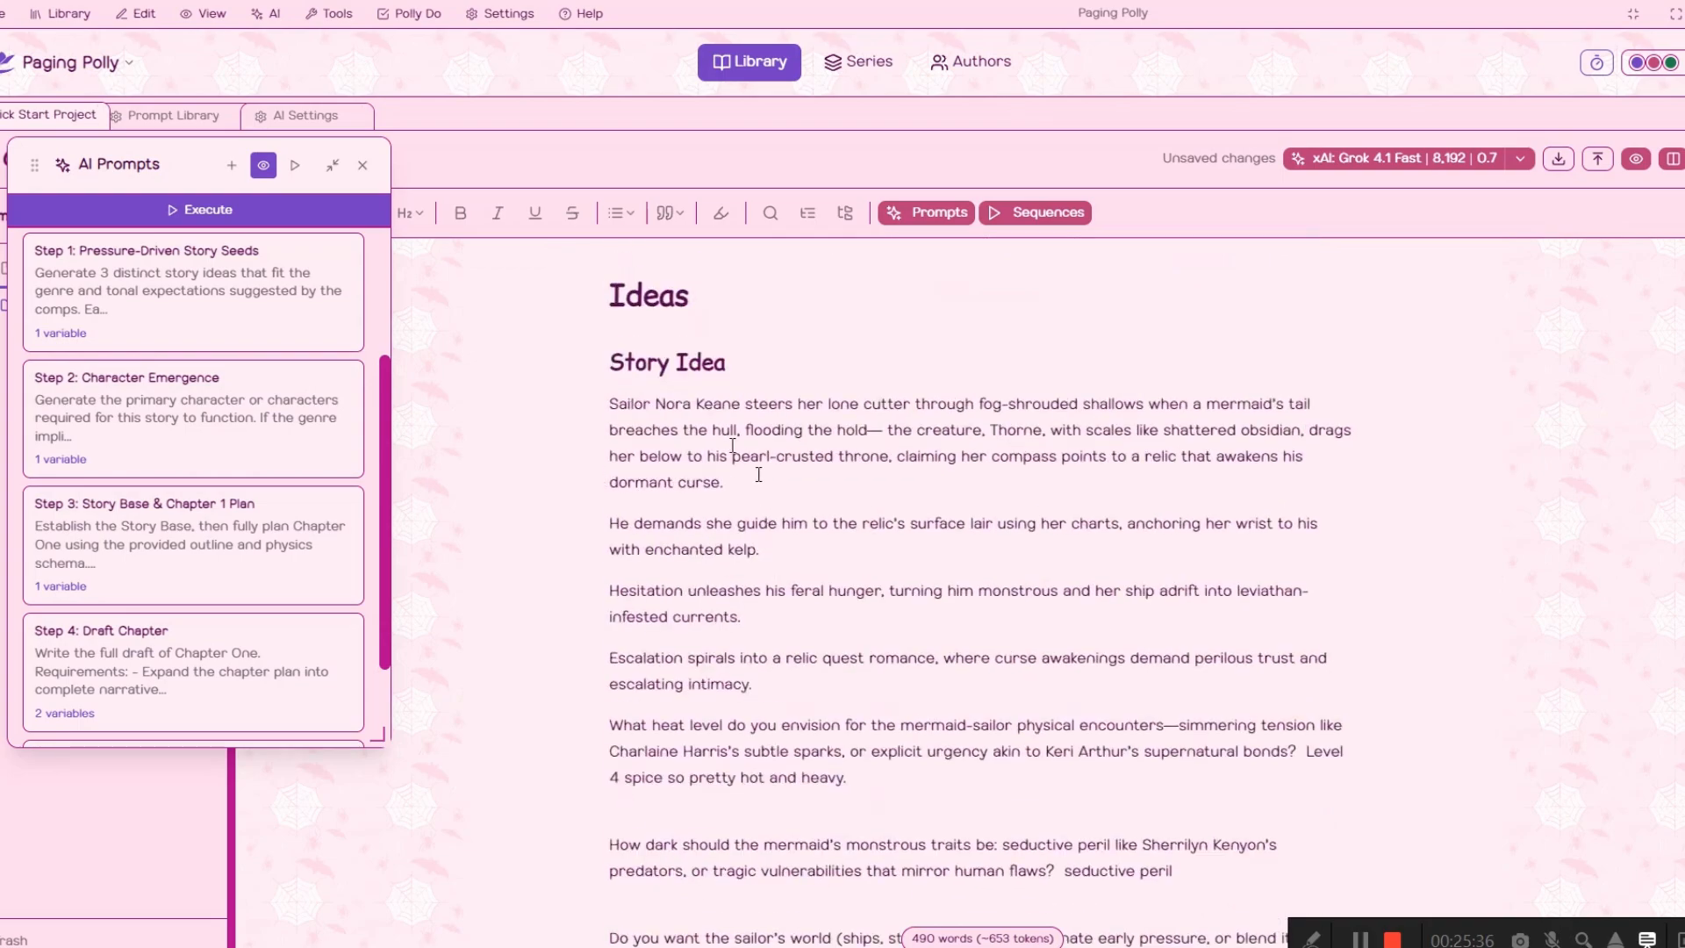
scroll(635, 568, "down", 10)
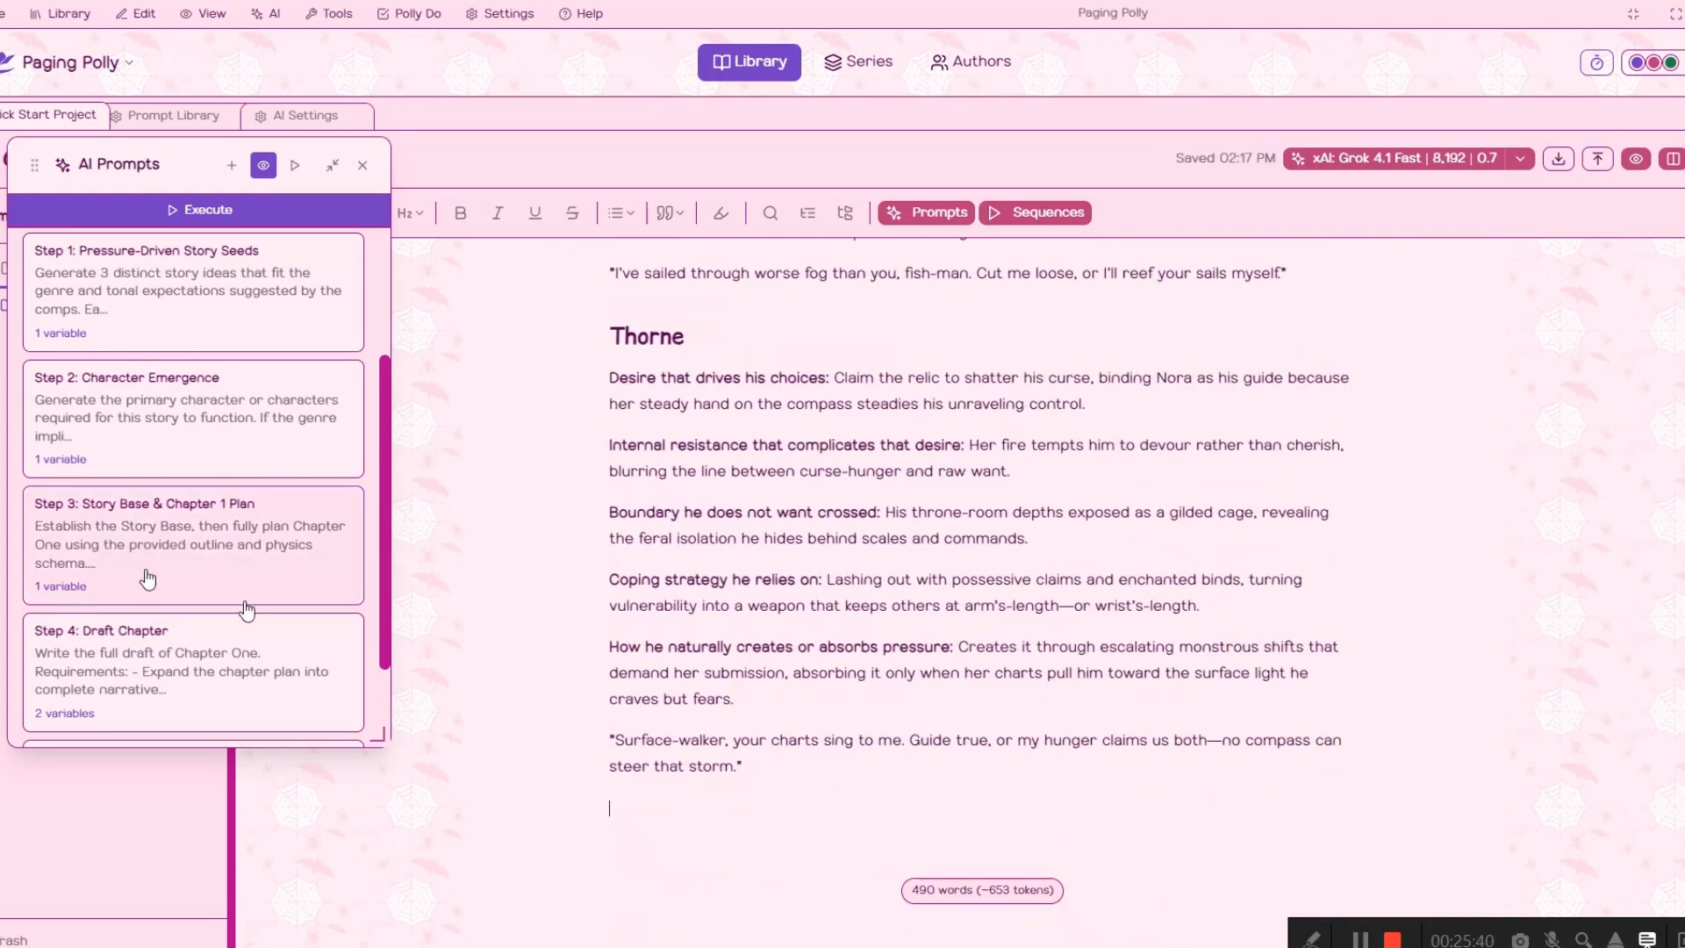
left_click(230, 560)
left_click(230, 711)
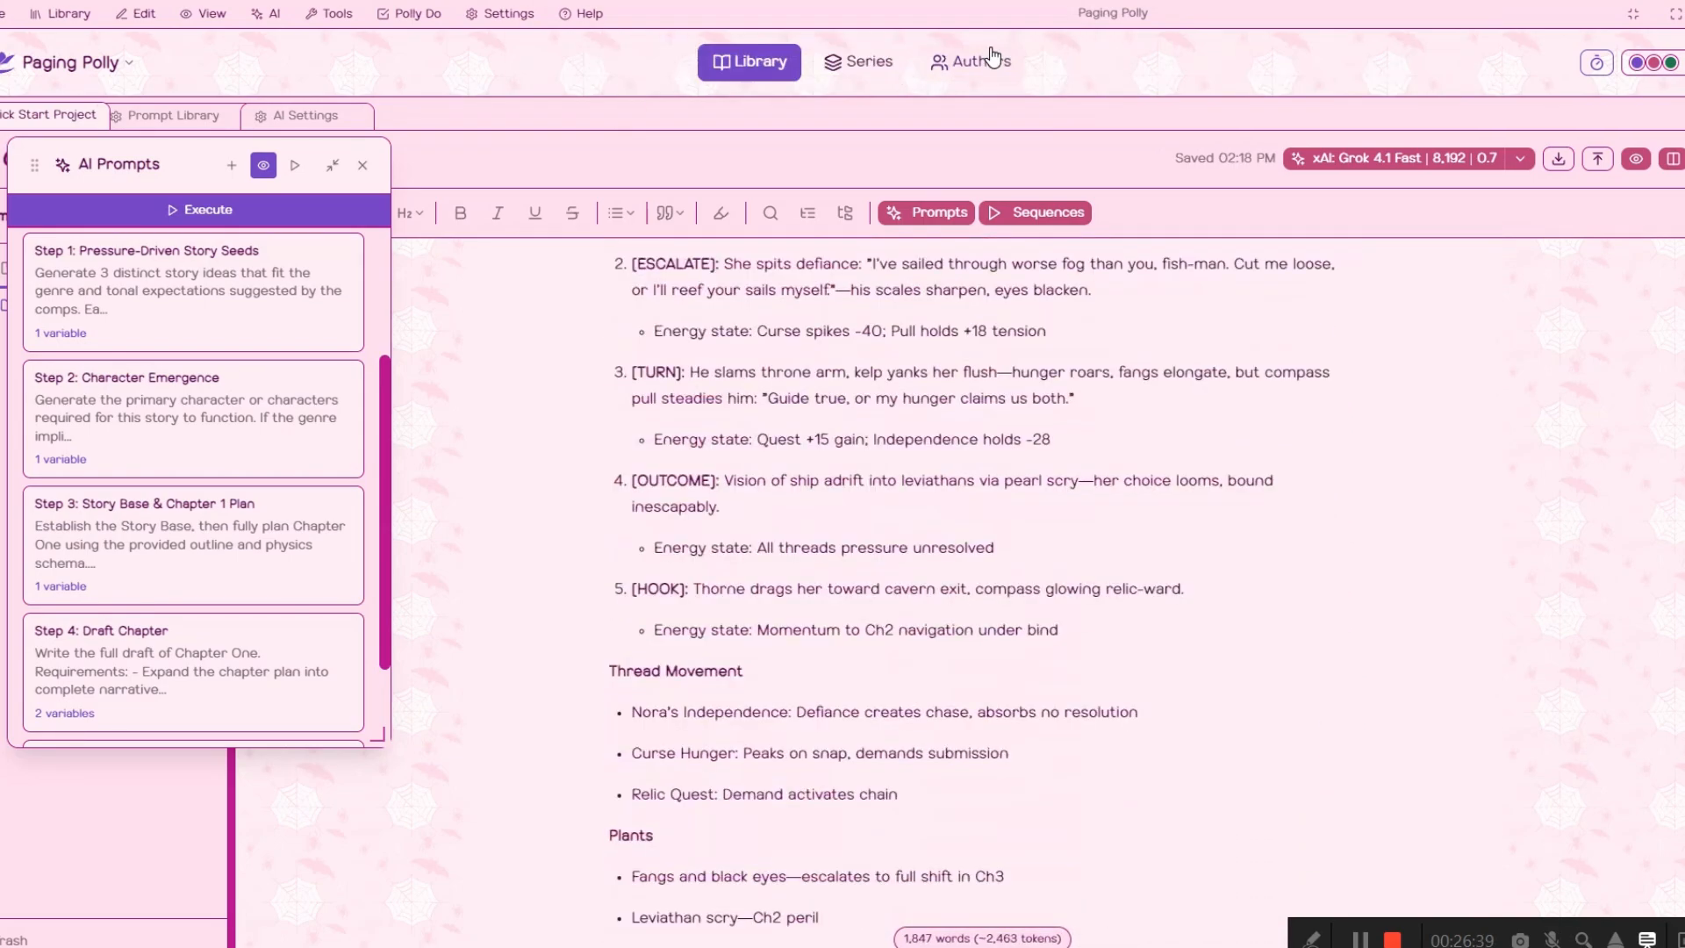
Delete the Reference section with its scene types, tension scale and physics patterns from the end of the outline
scroll(822, 742, "down", 15)
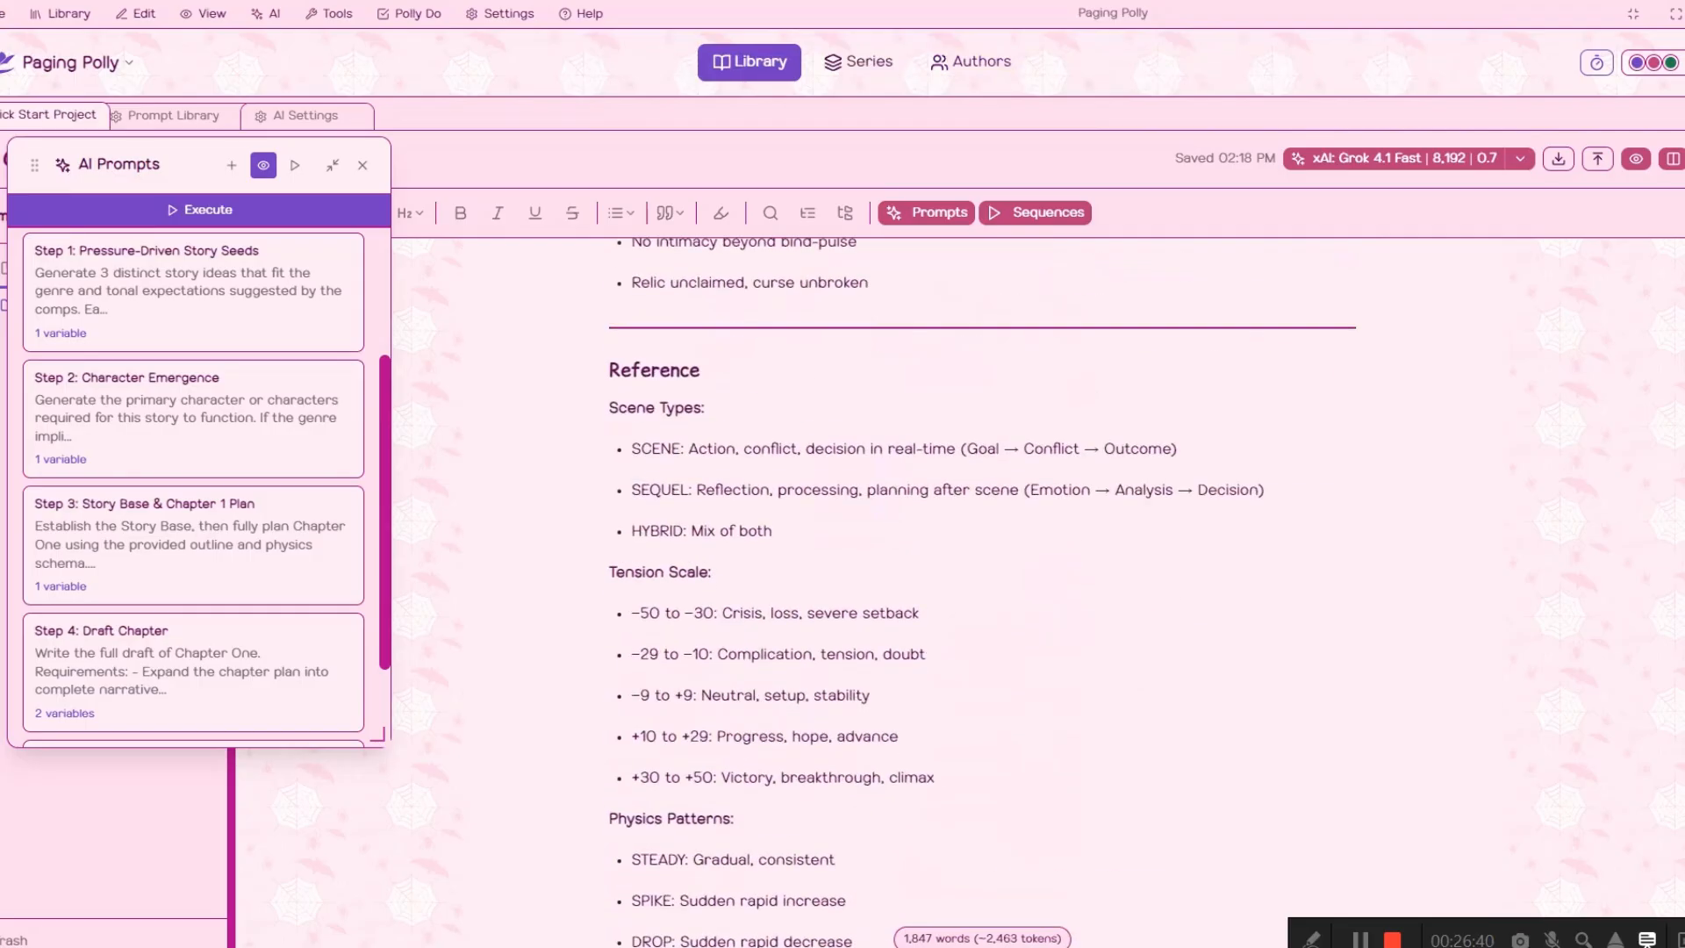
left_click_drag(901, 814, 589, 525)
scroll(614, 565, "up", 4)
key("BackSpace")
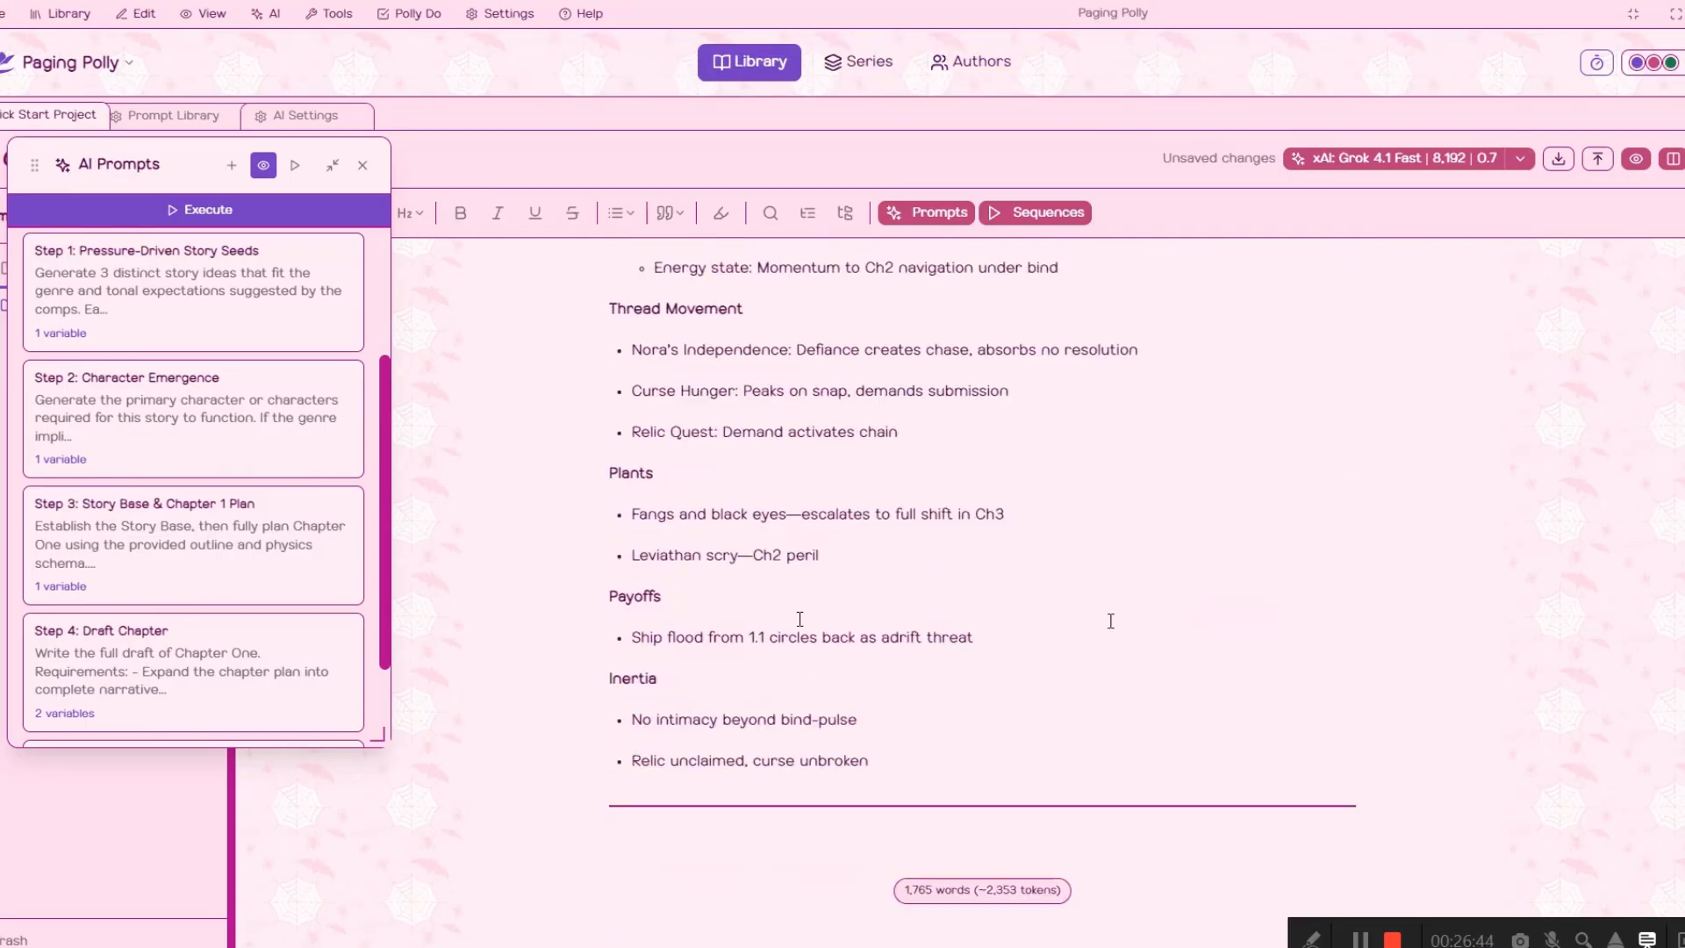
Examine the Chapter 1 outline from its overview and tension targets through the scene beats to the closing Inertia list
scroll(945, 715, "up", 1)
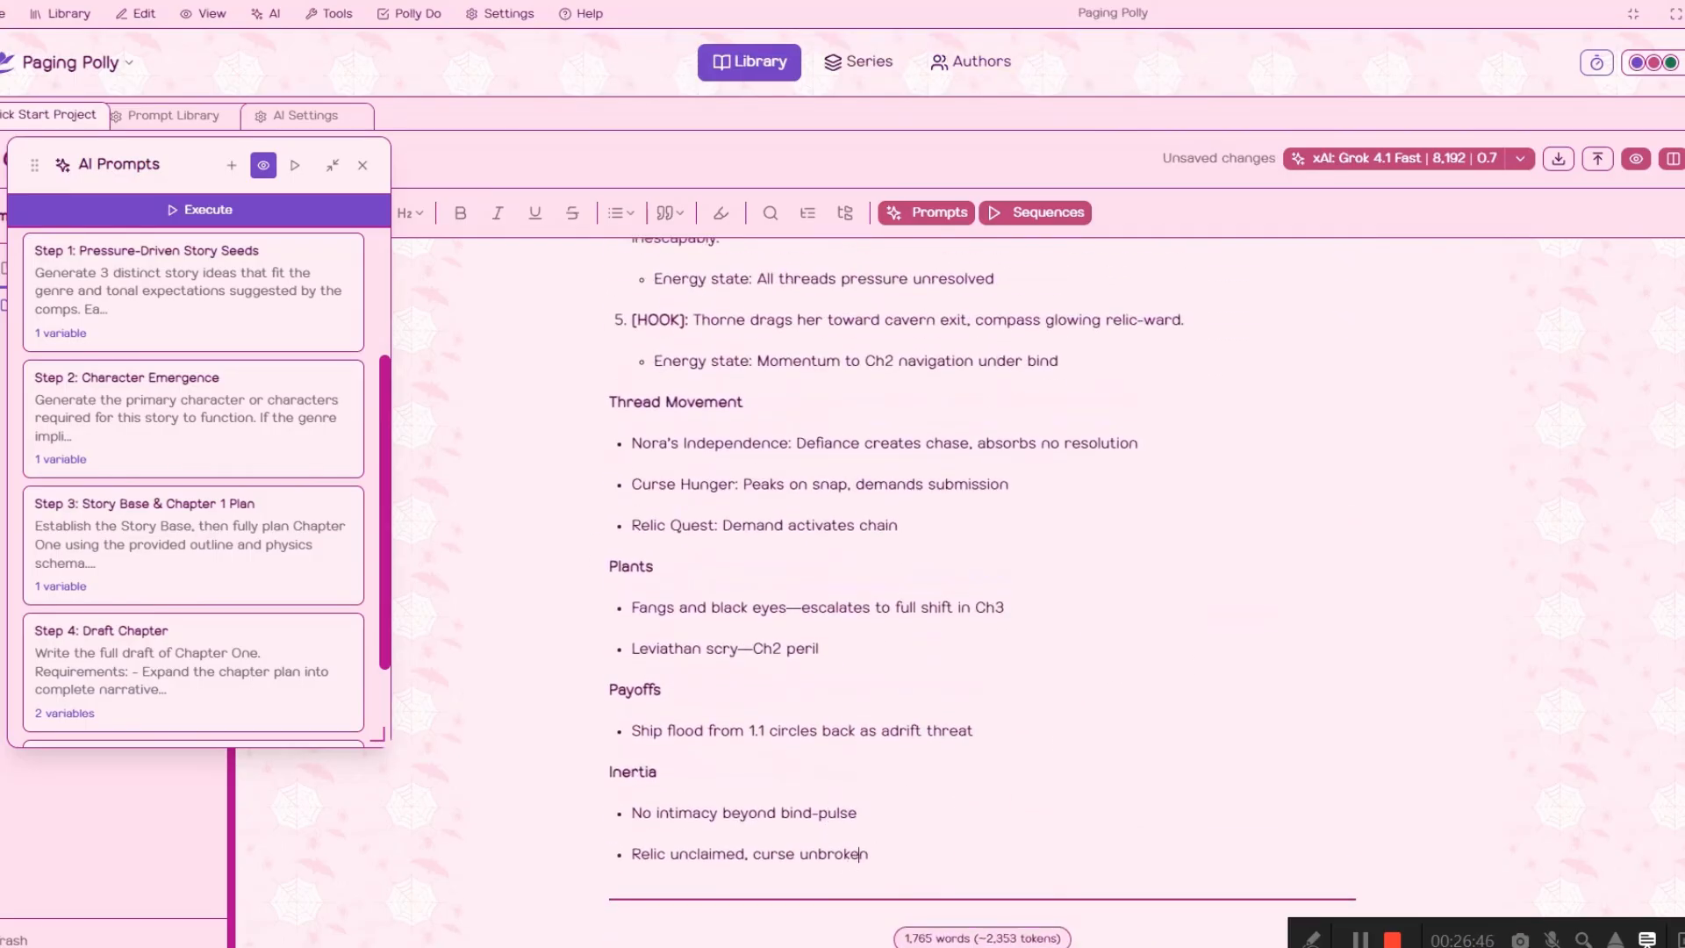
scroll(762, 840, "up", 20)
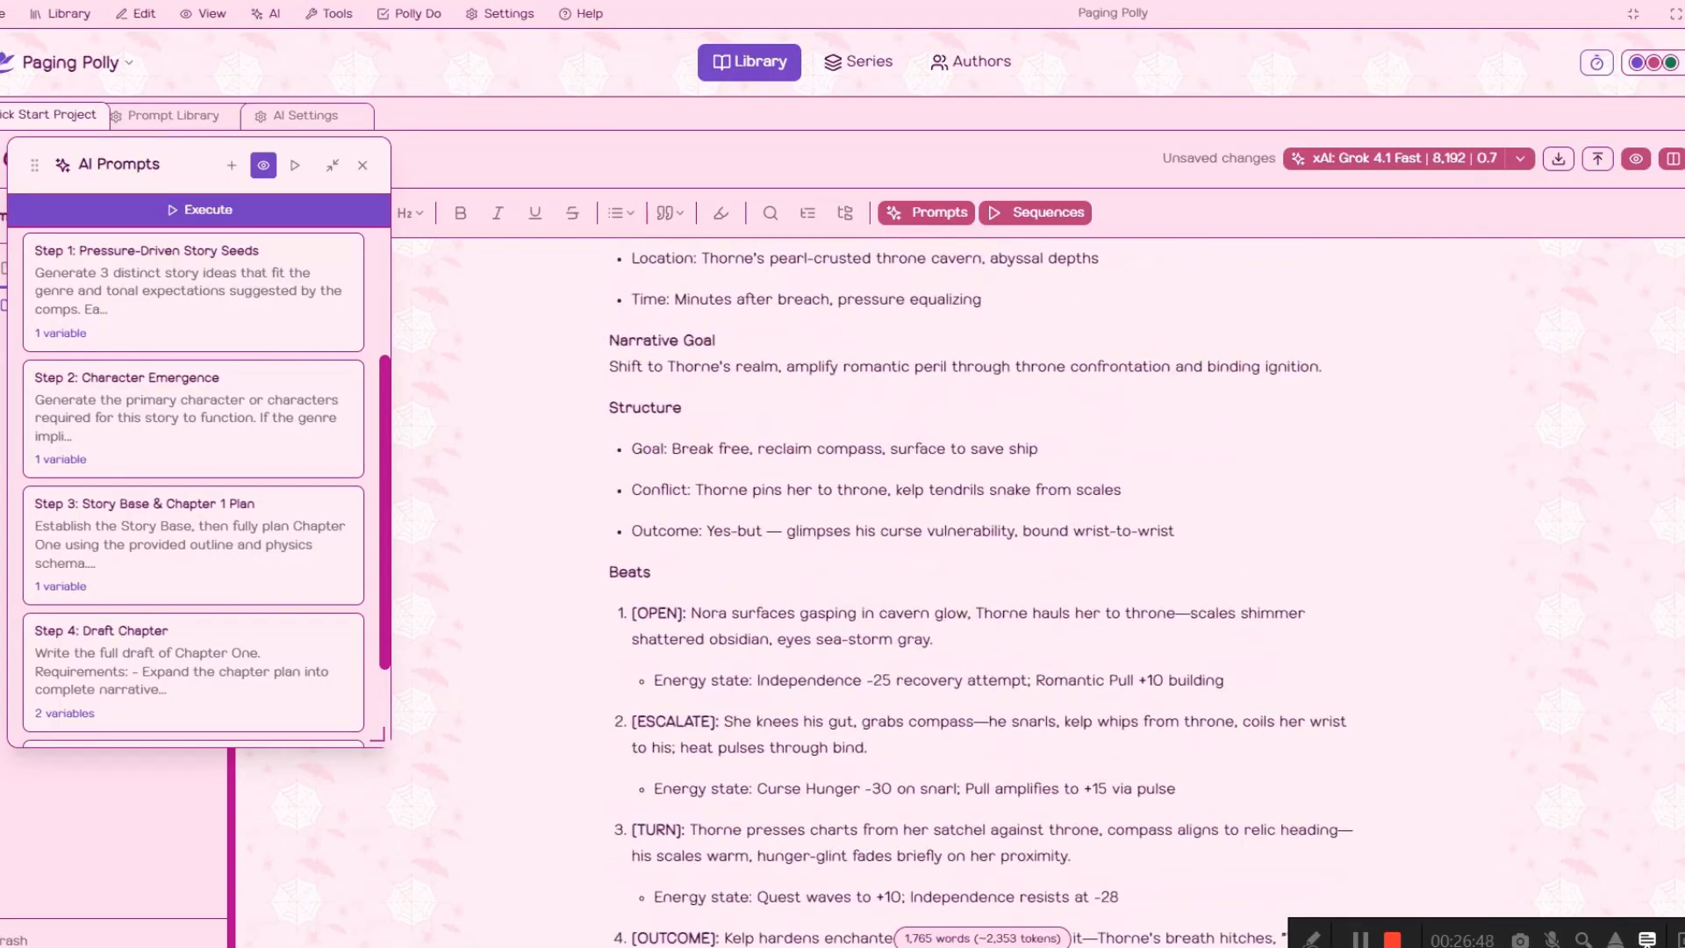
scroll(983, 570, "up", 20)
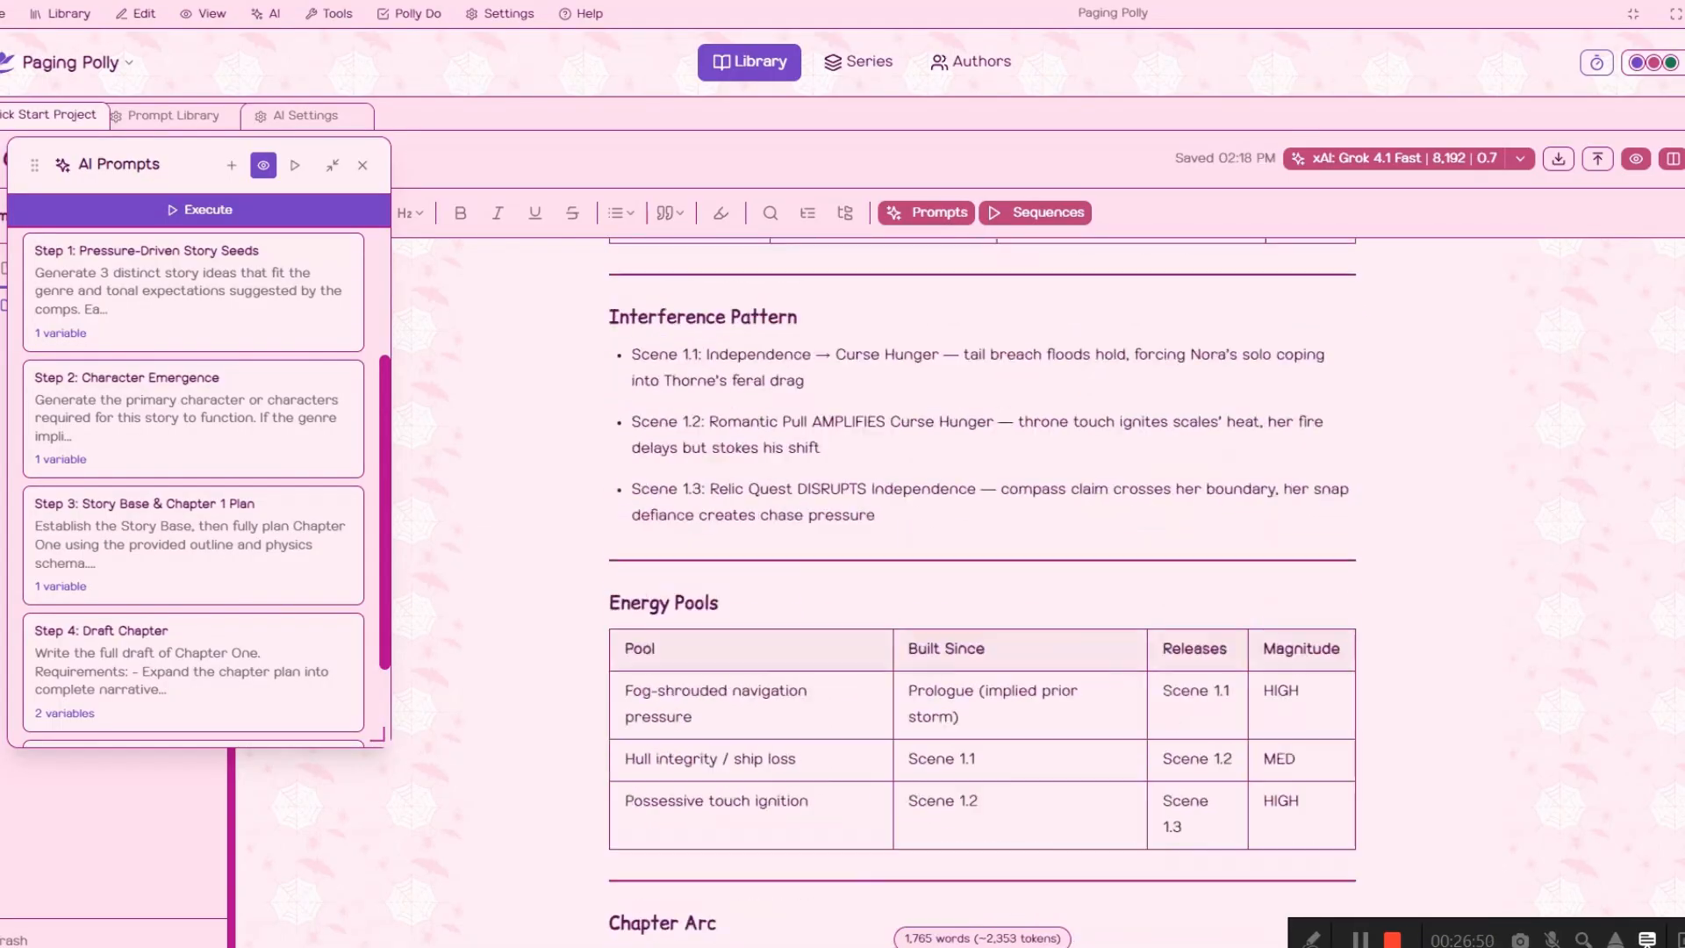
scroll(983, 593, "up", 20)
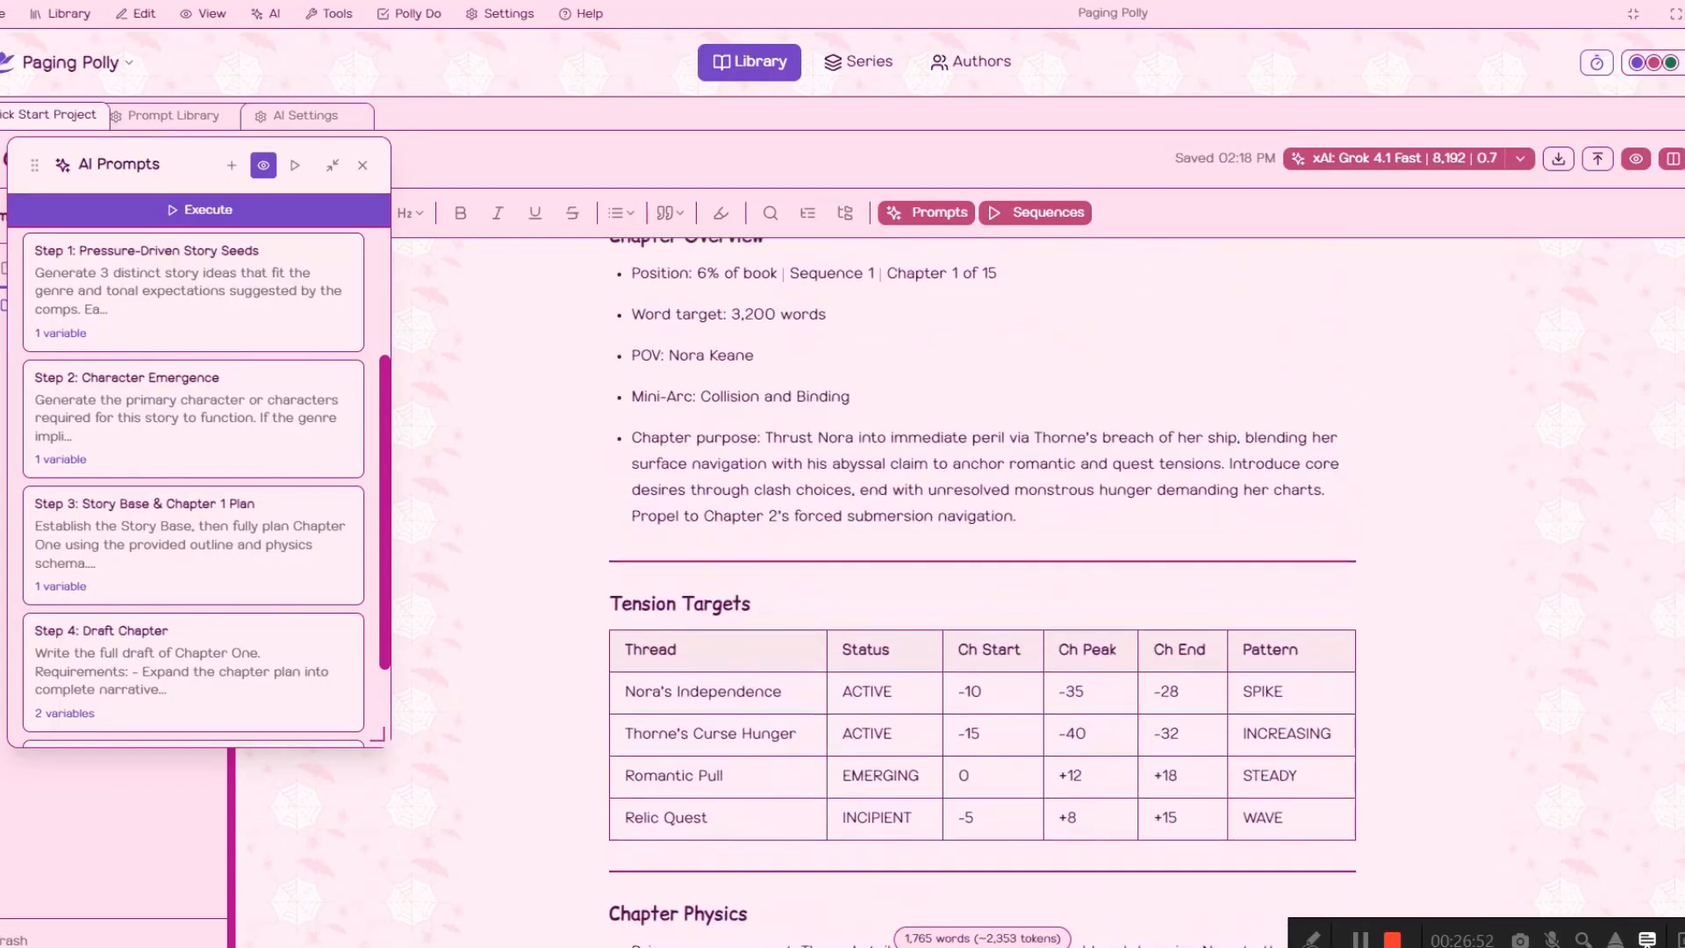
scroll(983, 592, "down", 3)
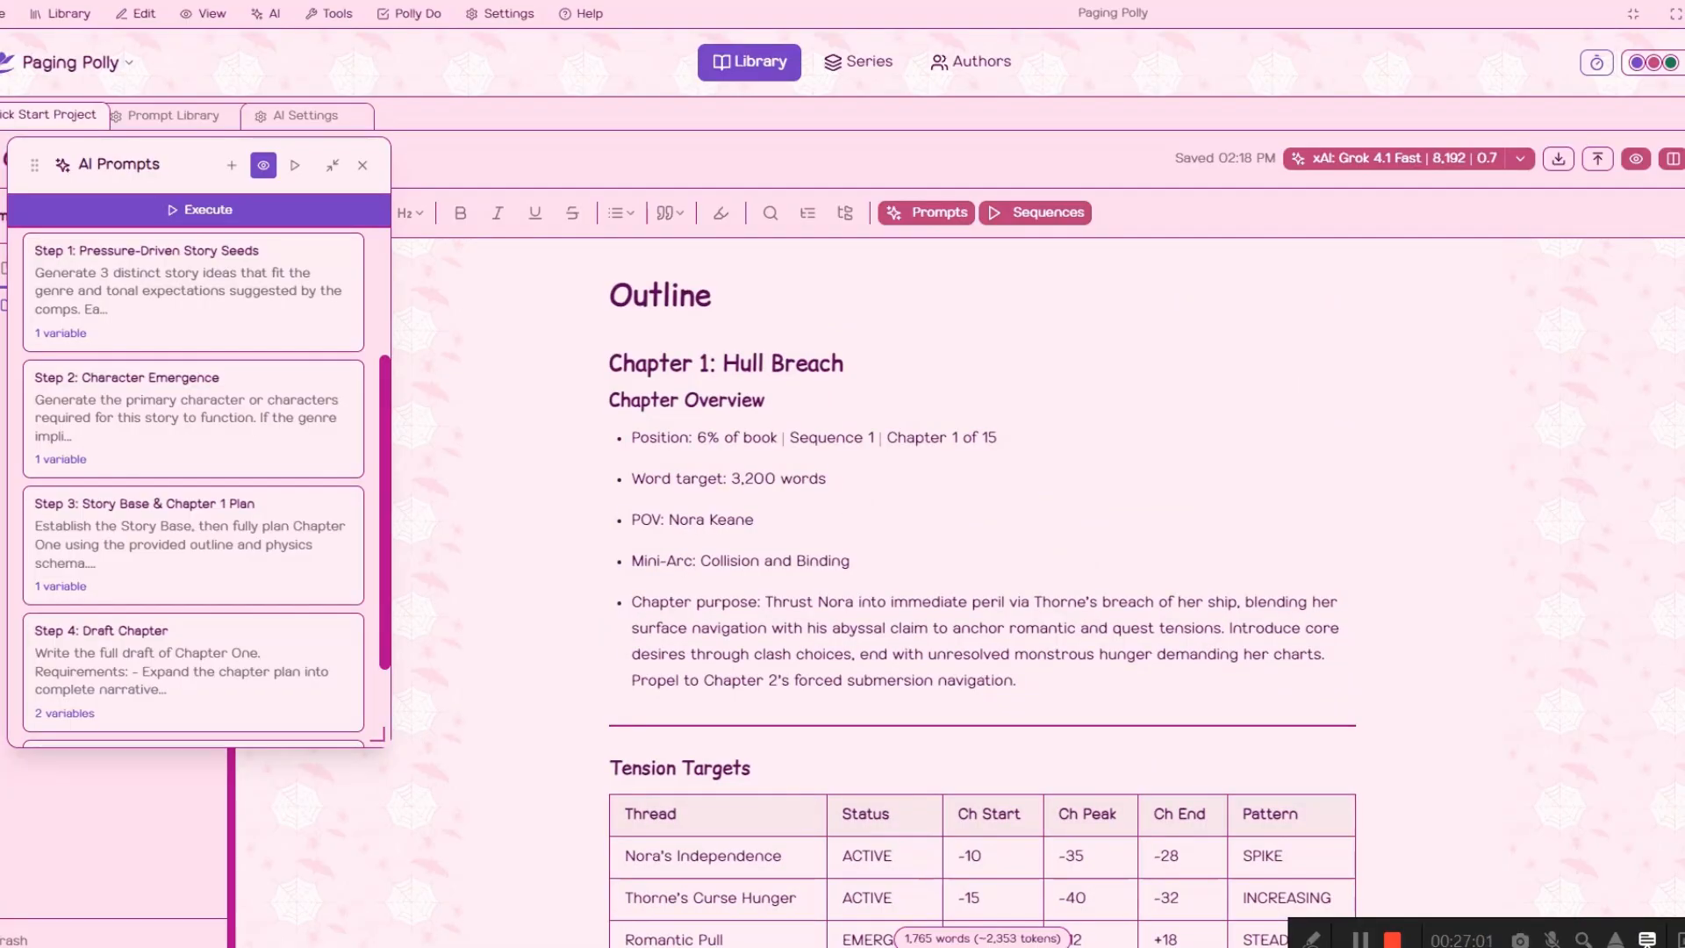
scroll(641, 632, "down", 5)
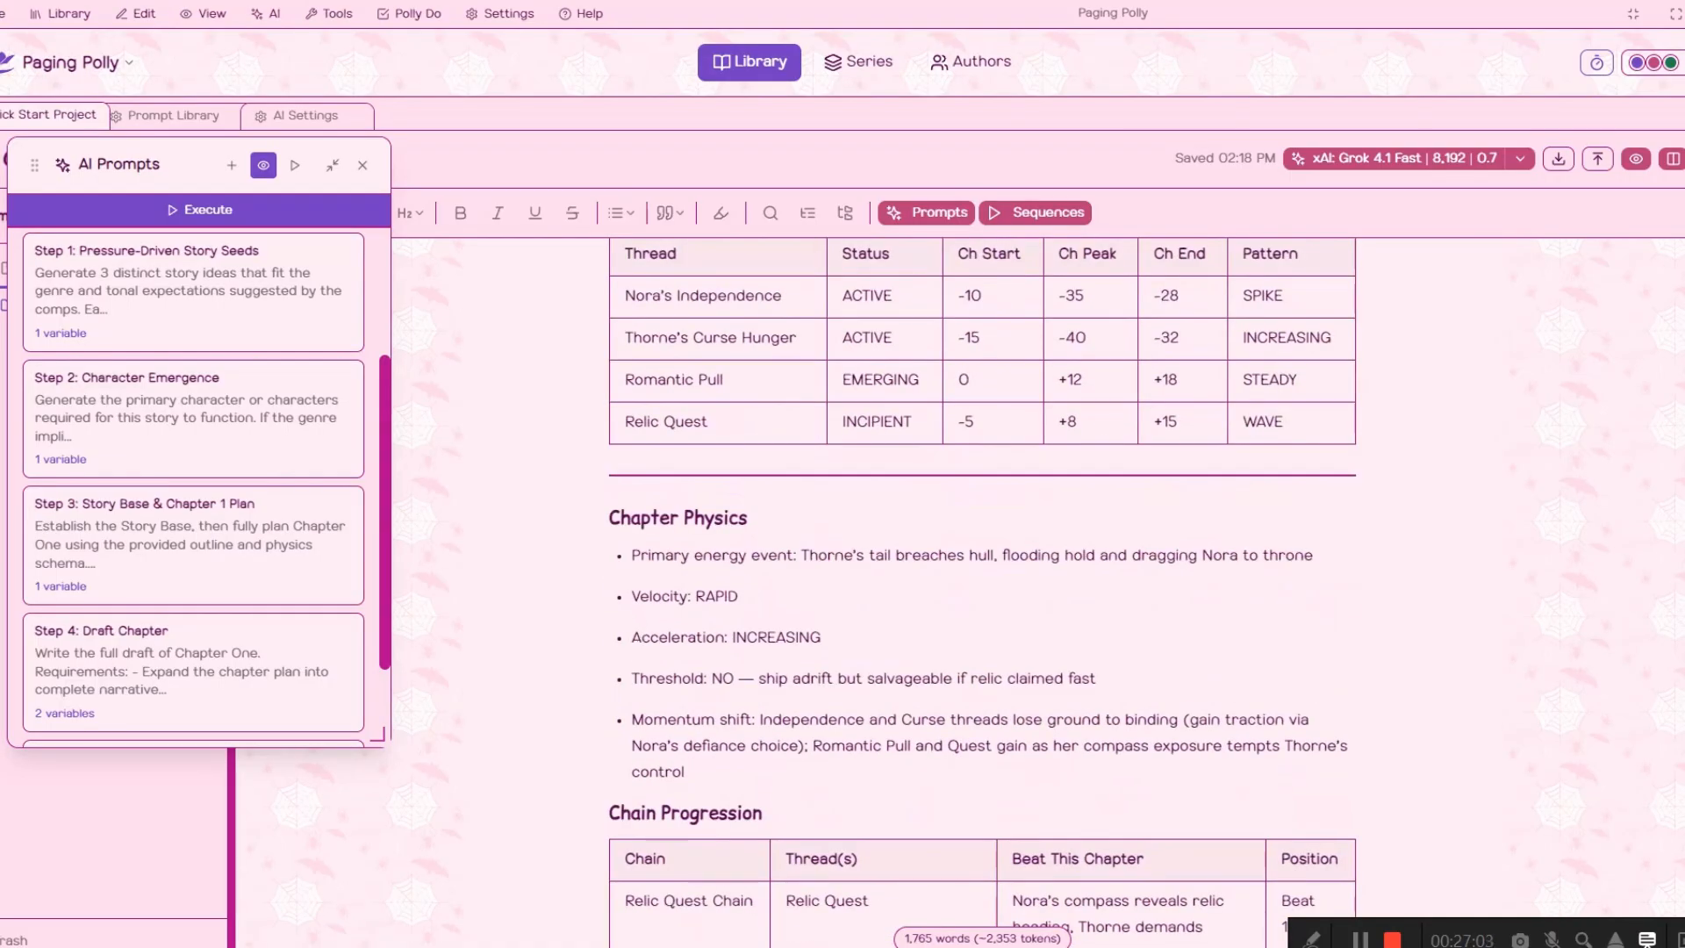
scroll(625, 641, "down", 12)
scroll(615, 658, "down", 20)
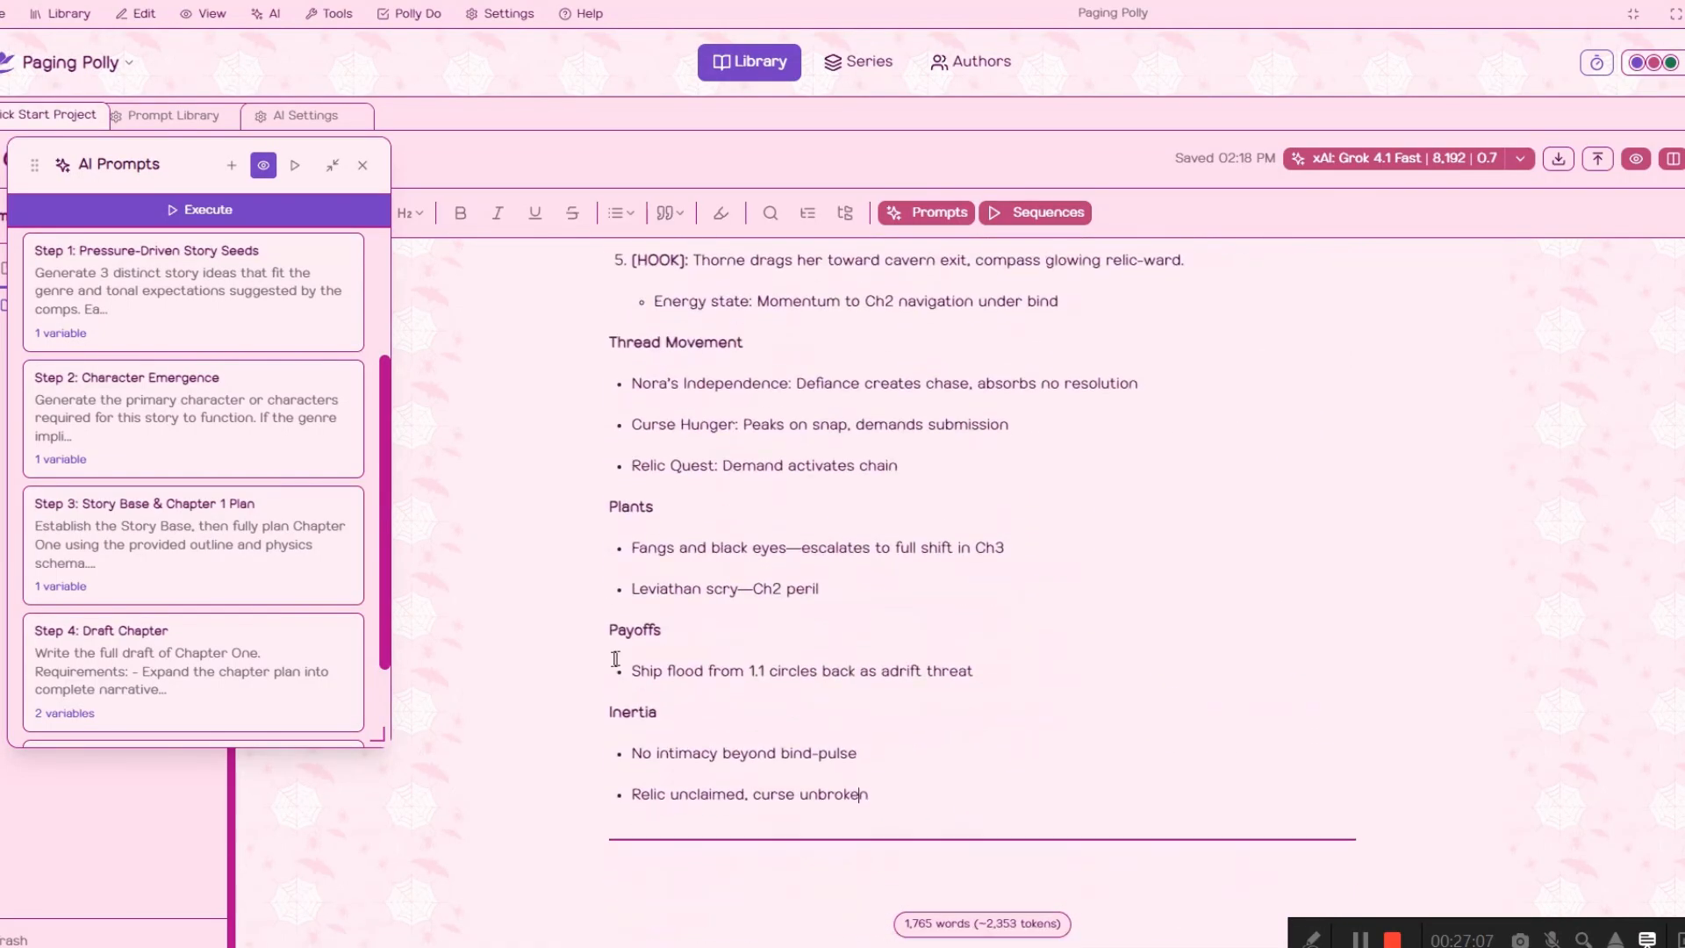
scroll(615, 658, "down", 1)
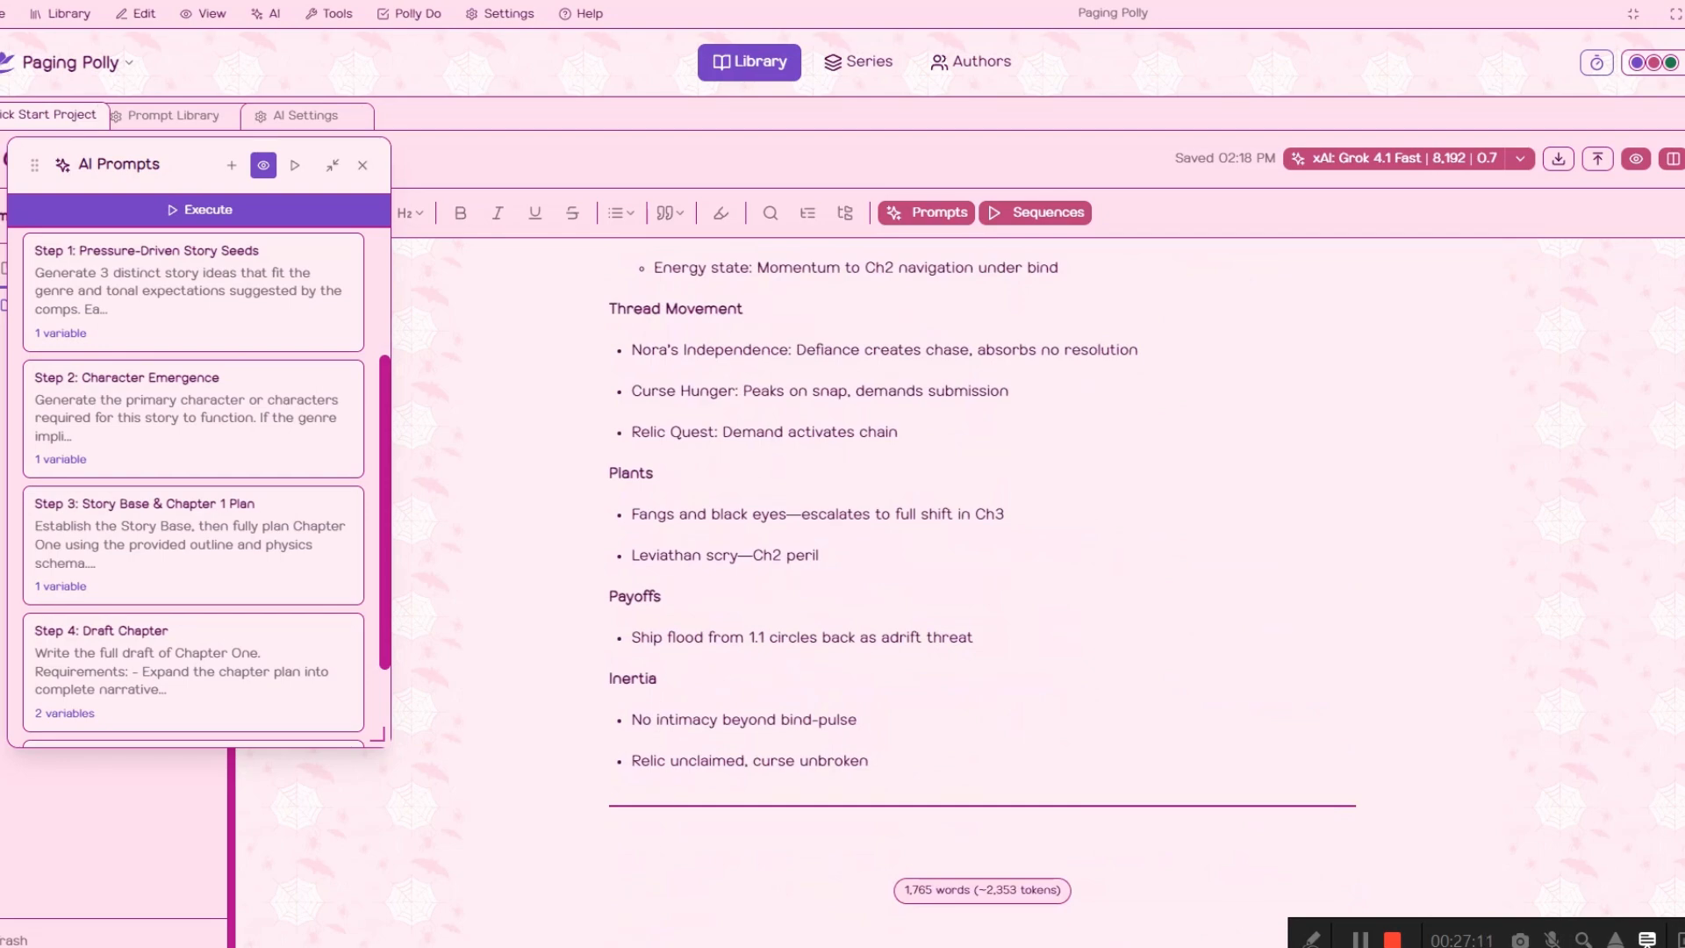
scroll(120, 545, "up", 3)
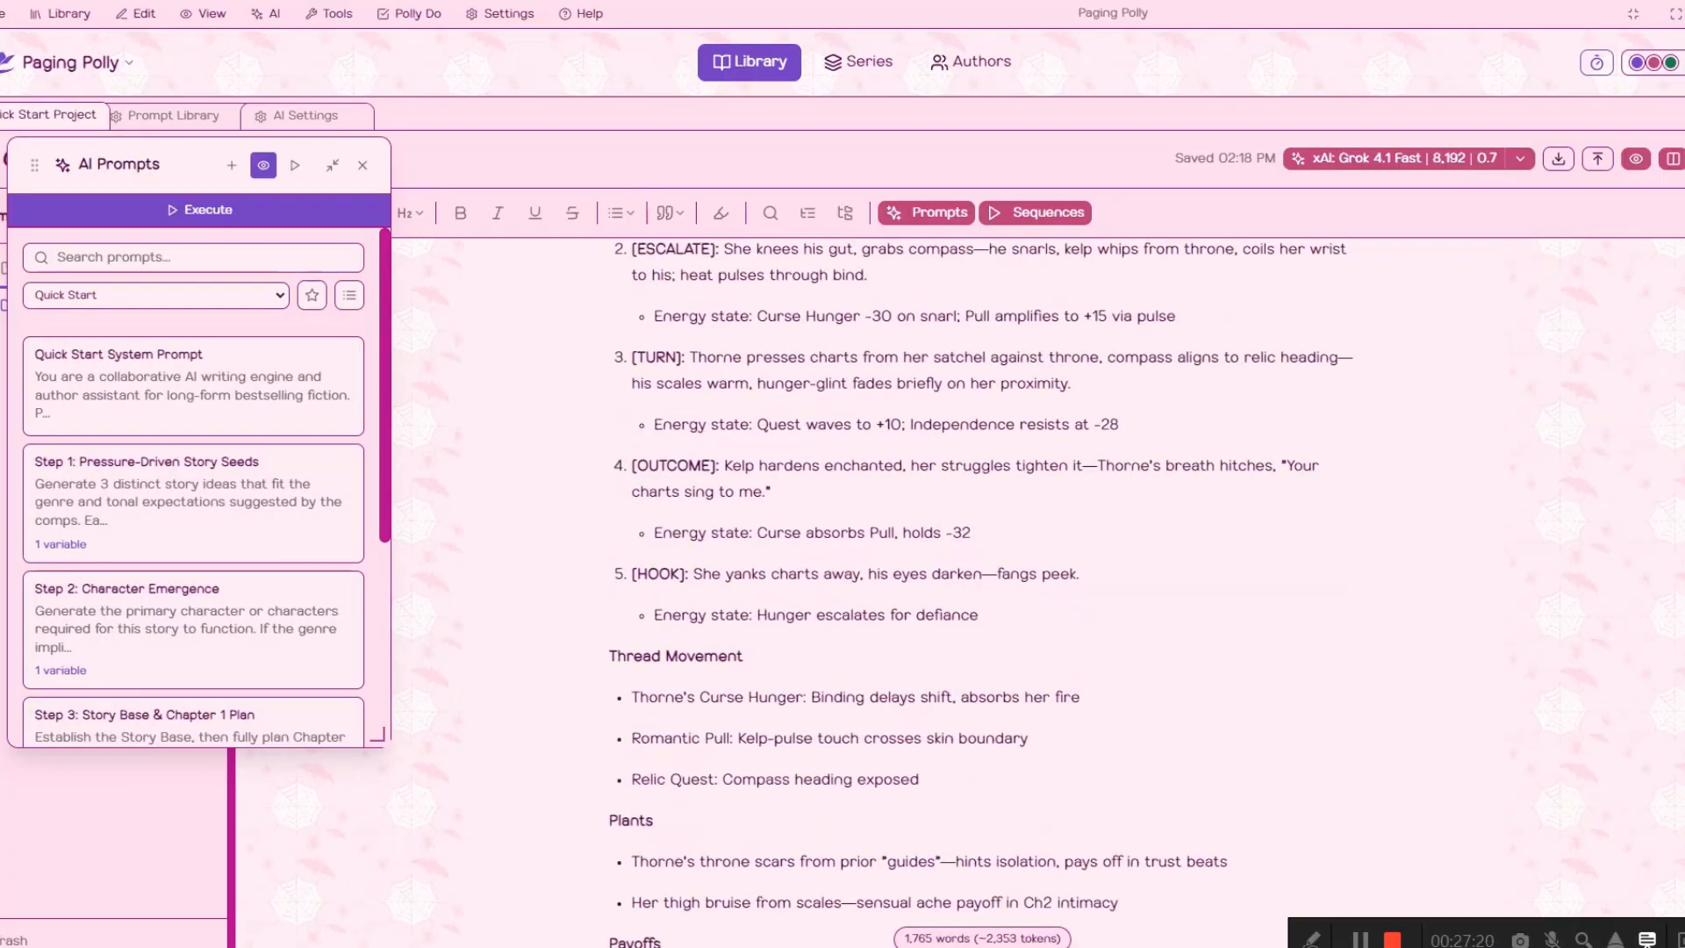
scroll(981, 579, "down", 8)
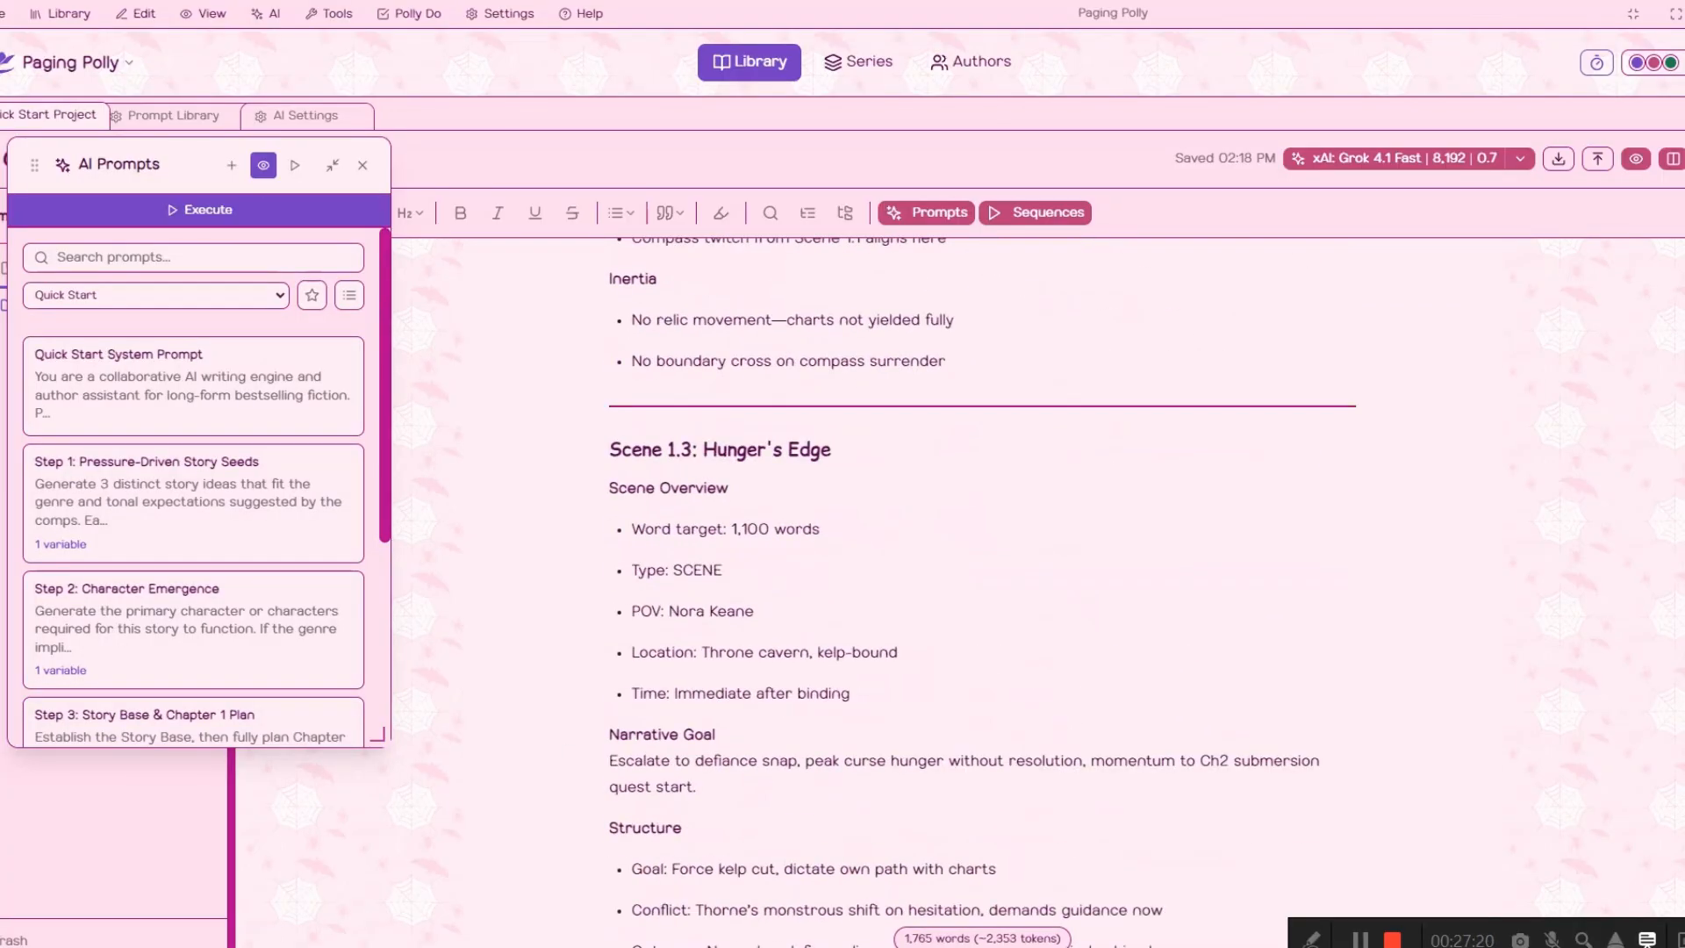
scroll(718, 539, "down", 10)
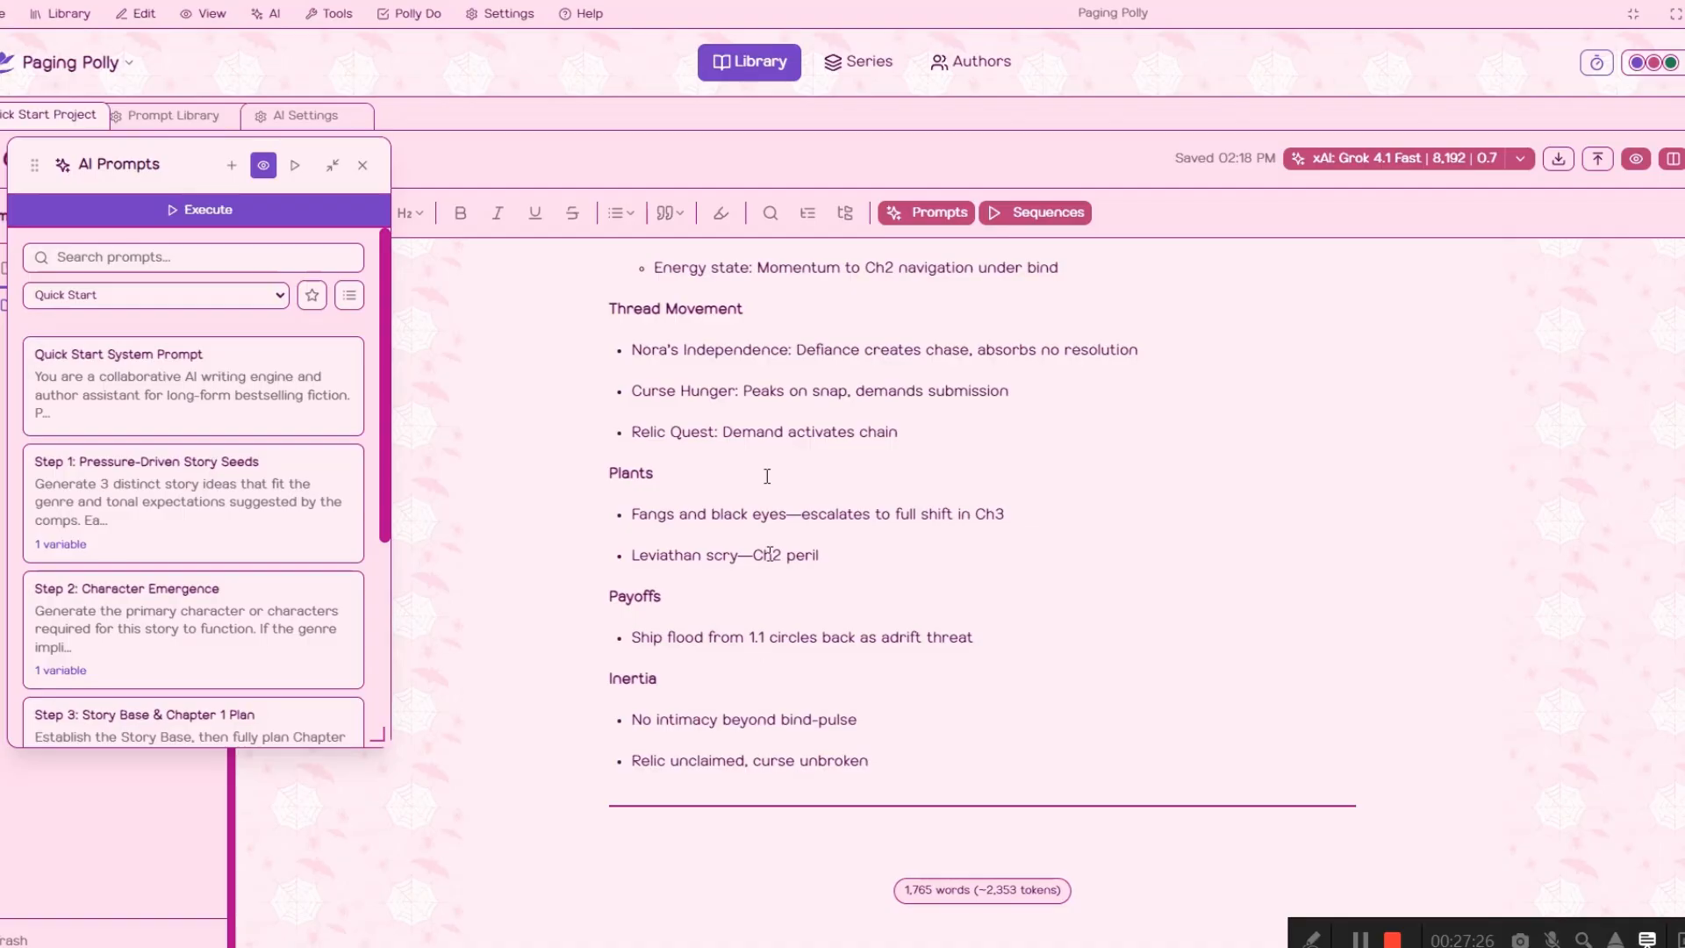
Move the AI Prompts window off the document list, add a new note to the project, and reopen Blueprint 1
left_click_drag(35, 167, 301, 287)
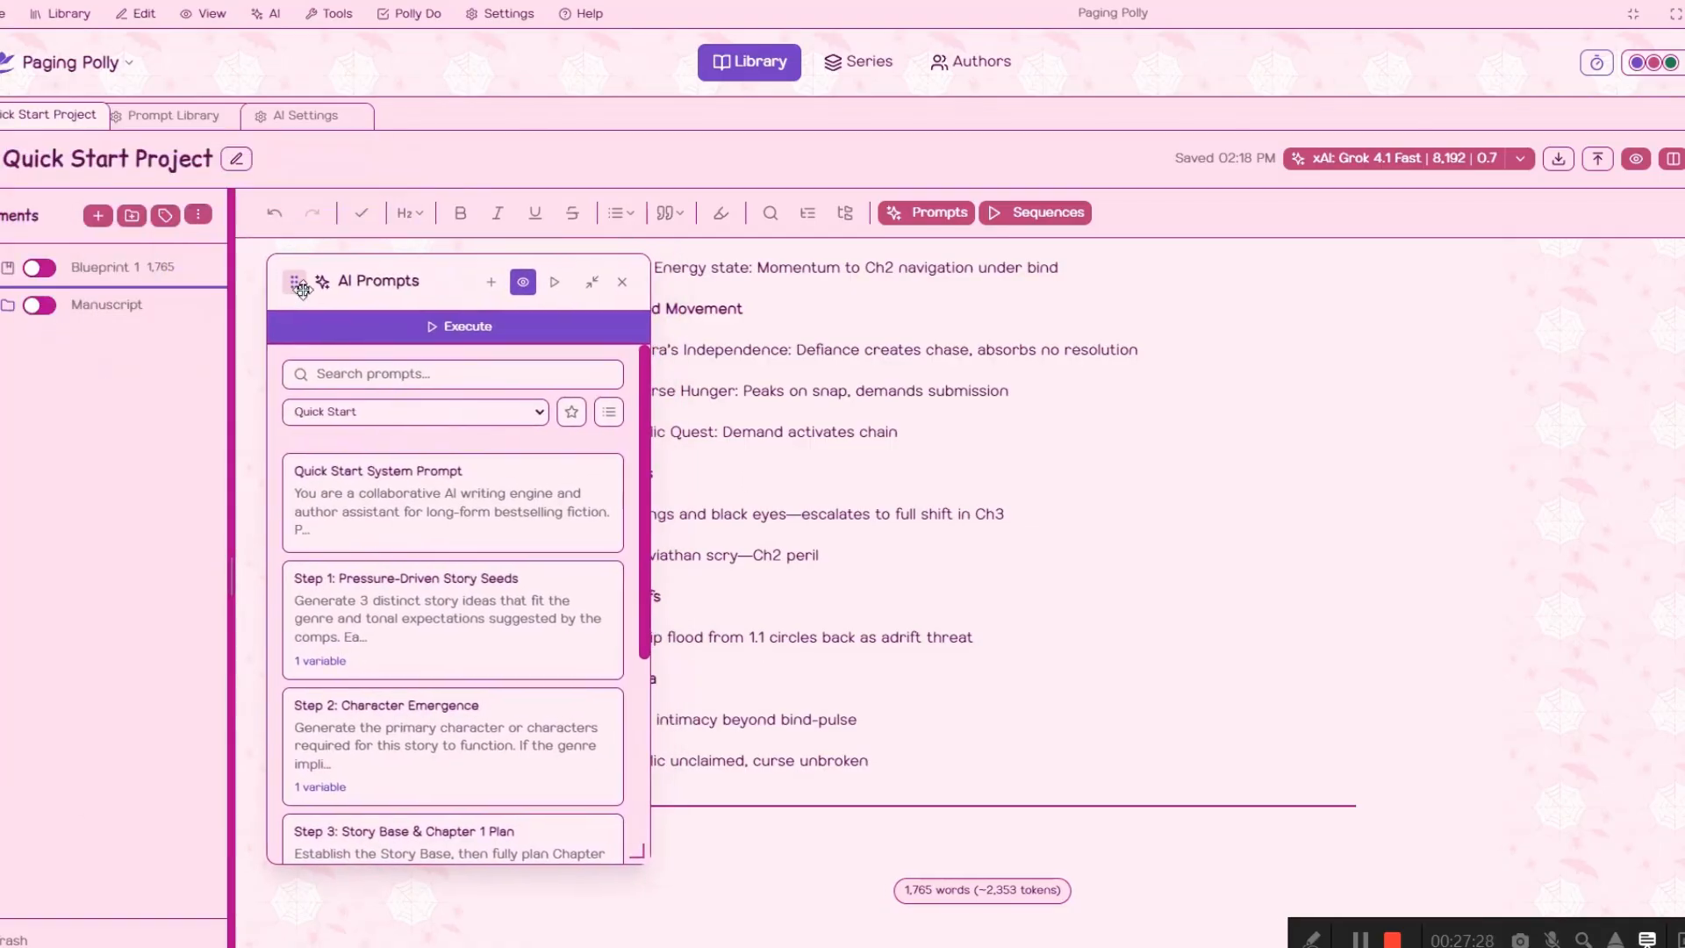
left_click(198, 214)
left_click(163, 250)
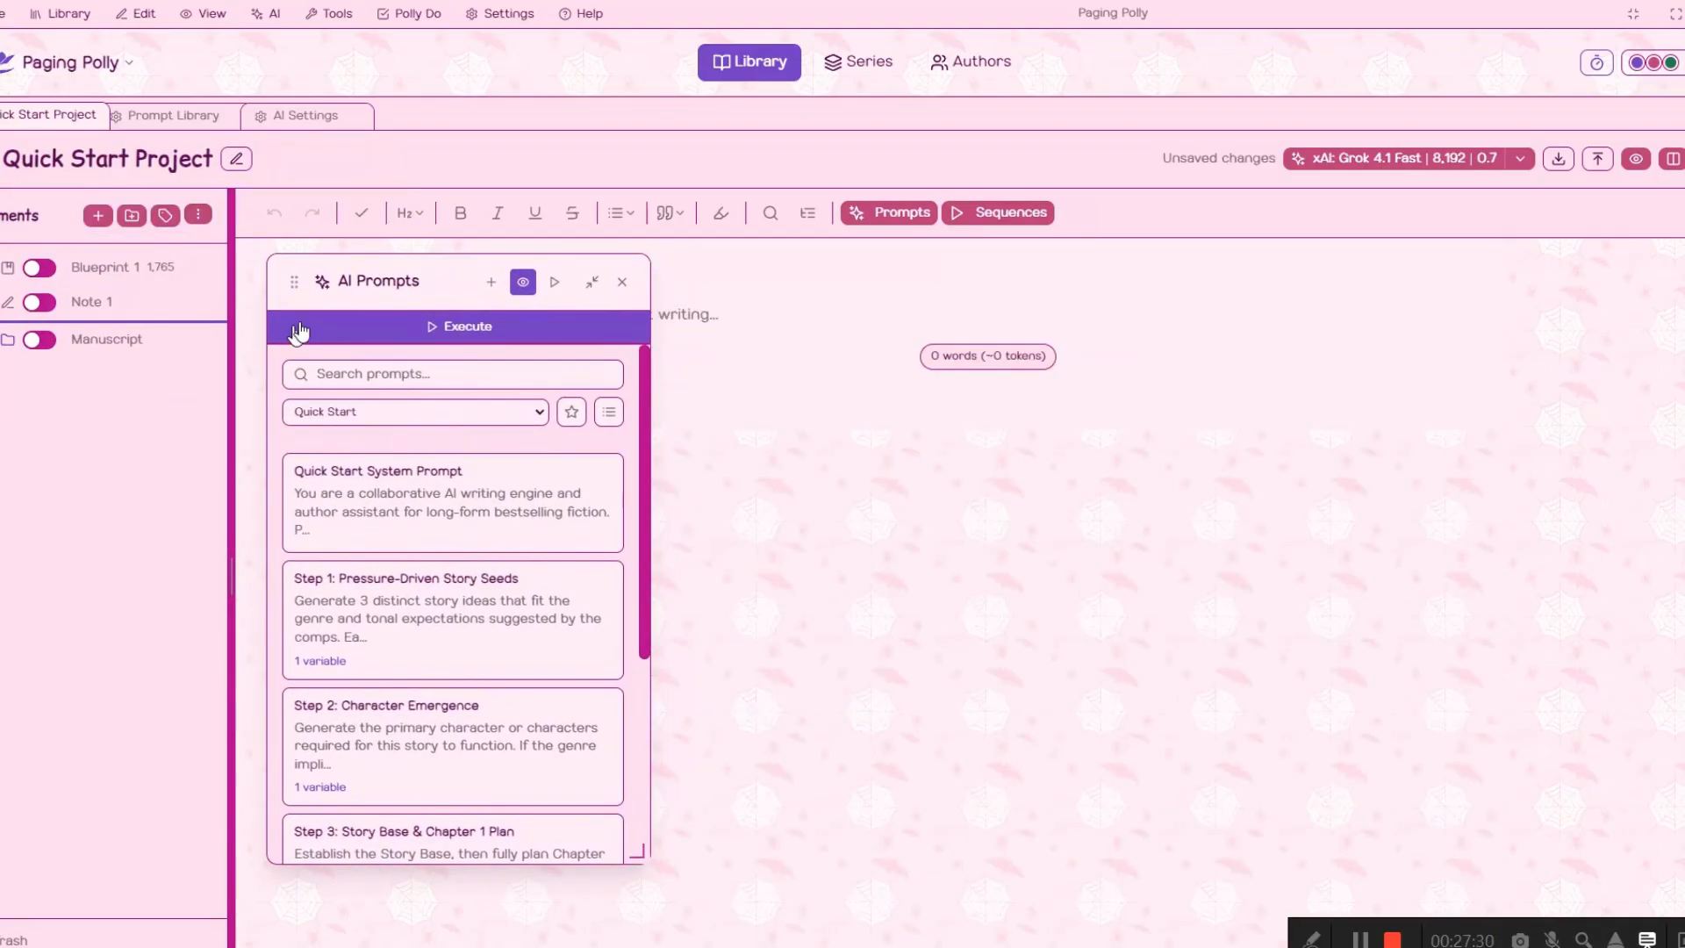
left_click(101, 267)
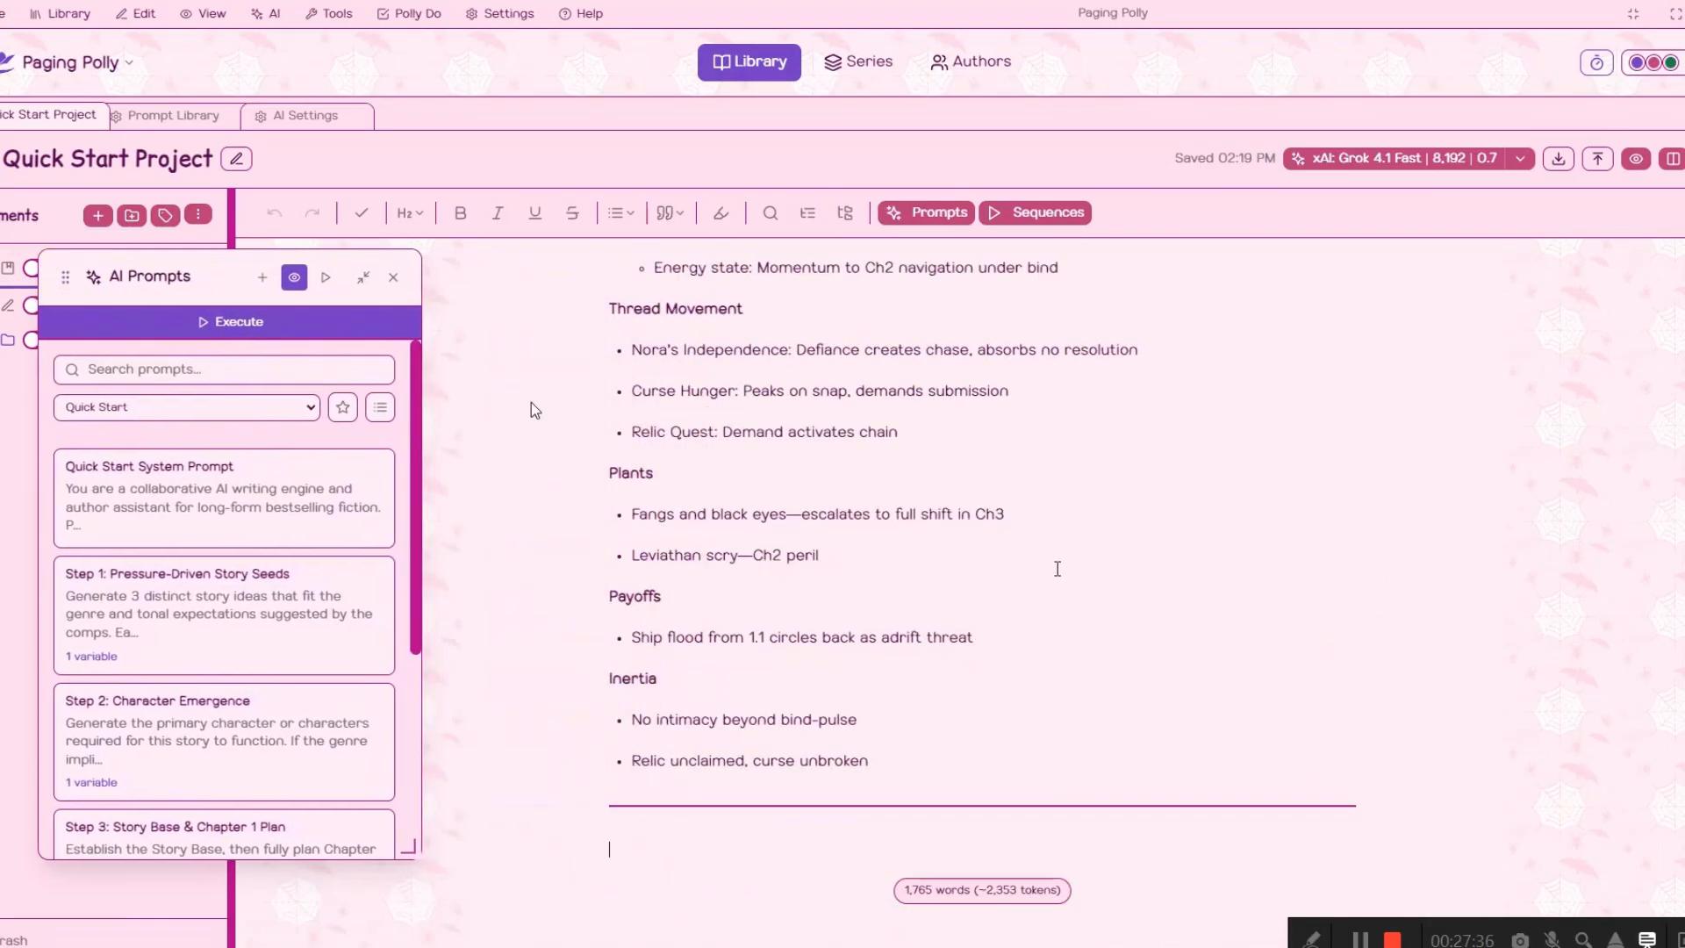
Browse Blueprint 1 through its table of contents, jumping to the Story Idea, Characters and Story Base headings, and close the contents list
scroll(794, 658, "up", 15)
scroll(983, 579, "up", 15)
scroll(753, 707, "up", 15)
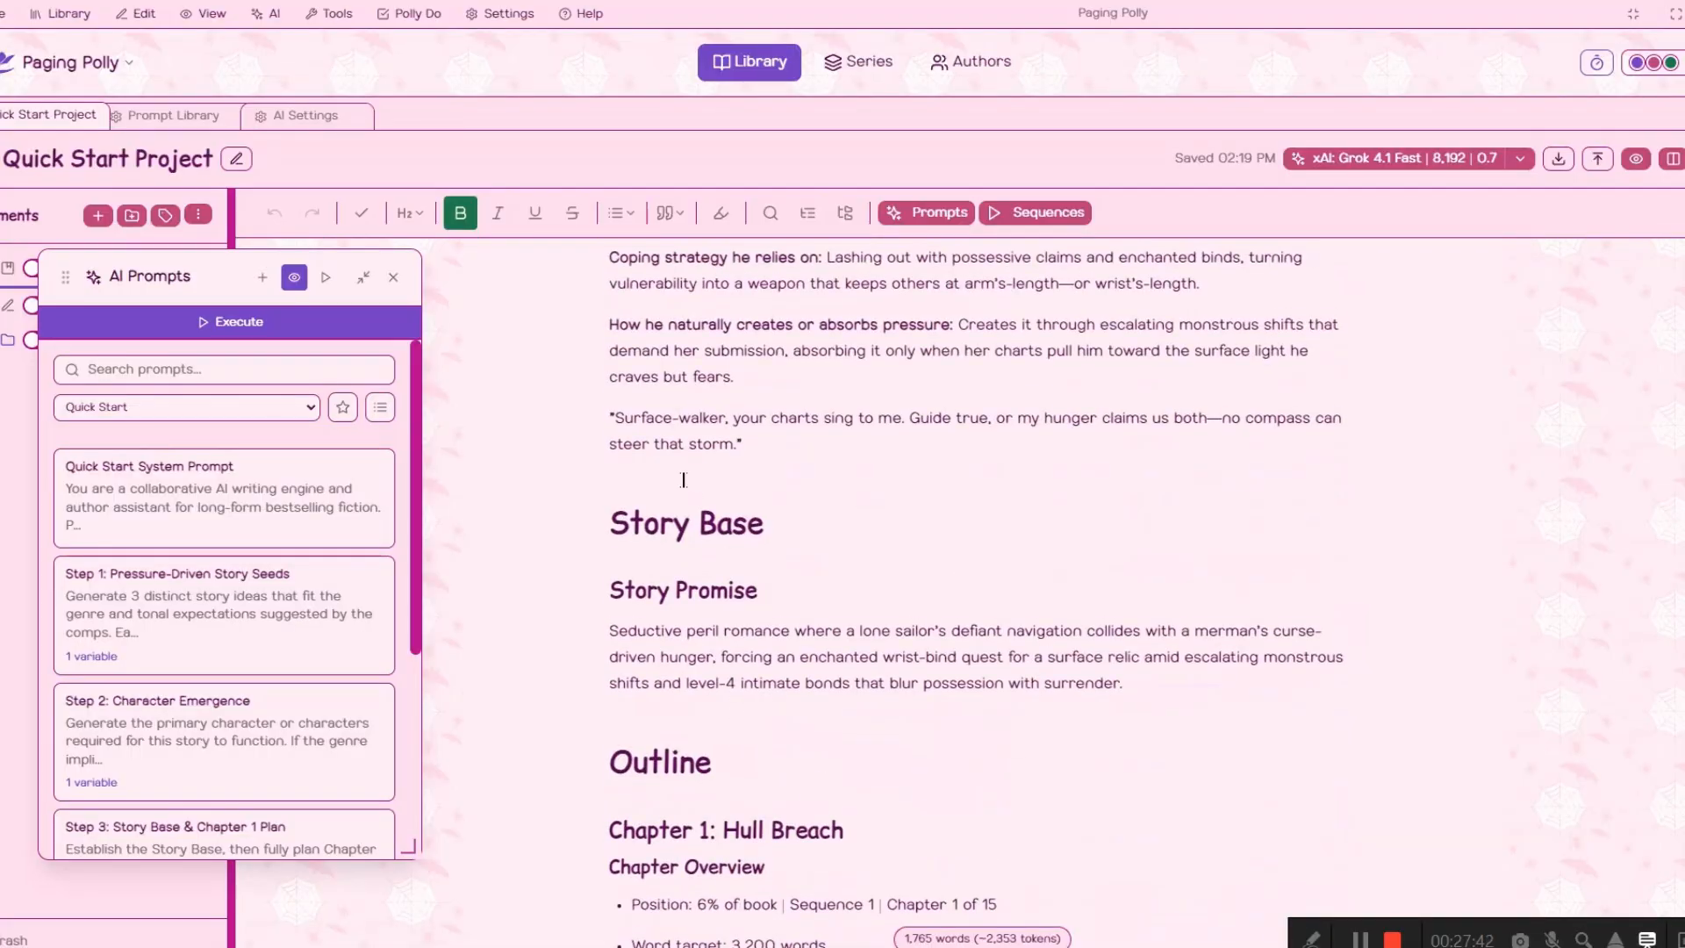
left_click(807, 212)
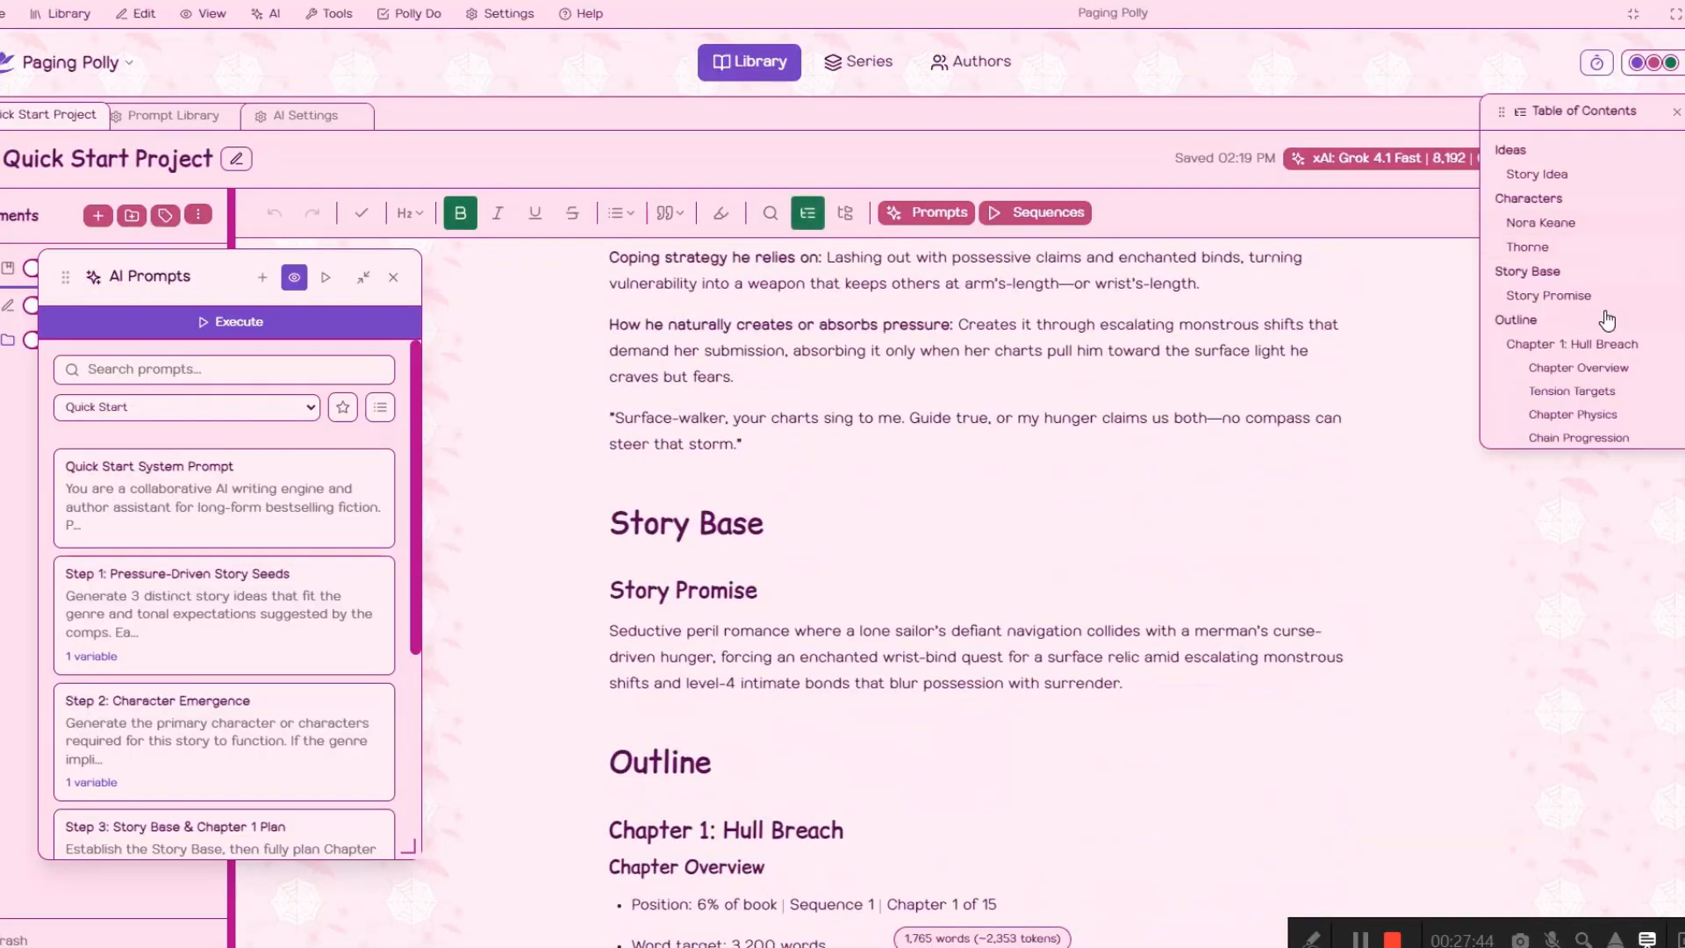
left_click_drag(1540, 113, 1541, 253)
scroll(1589, 518, "down", 2)
scroll(1579, 504, "up", 2)
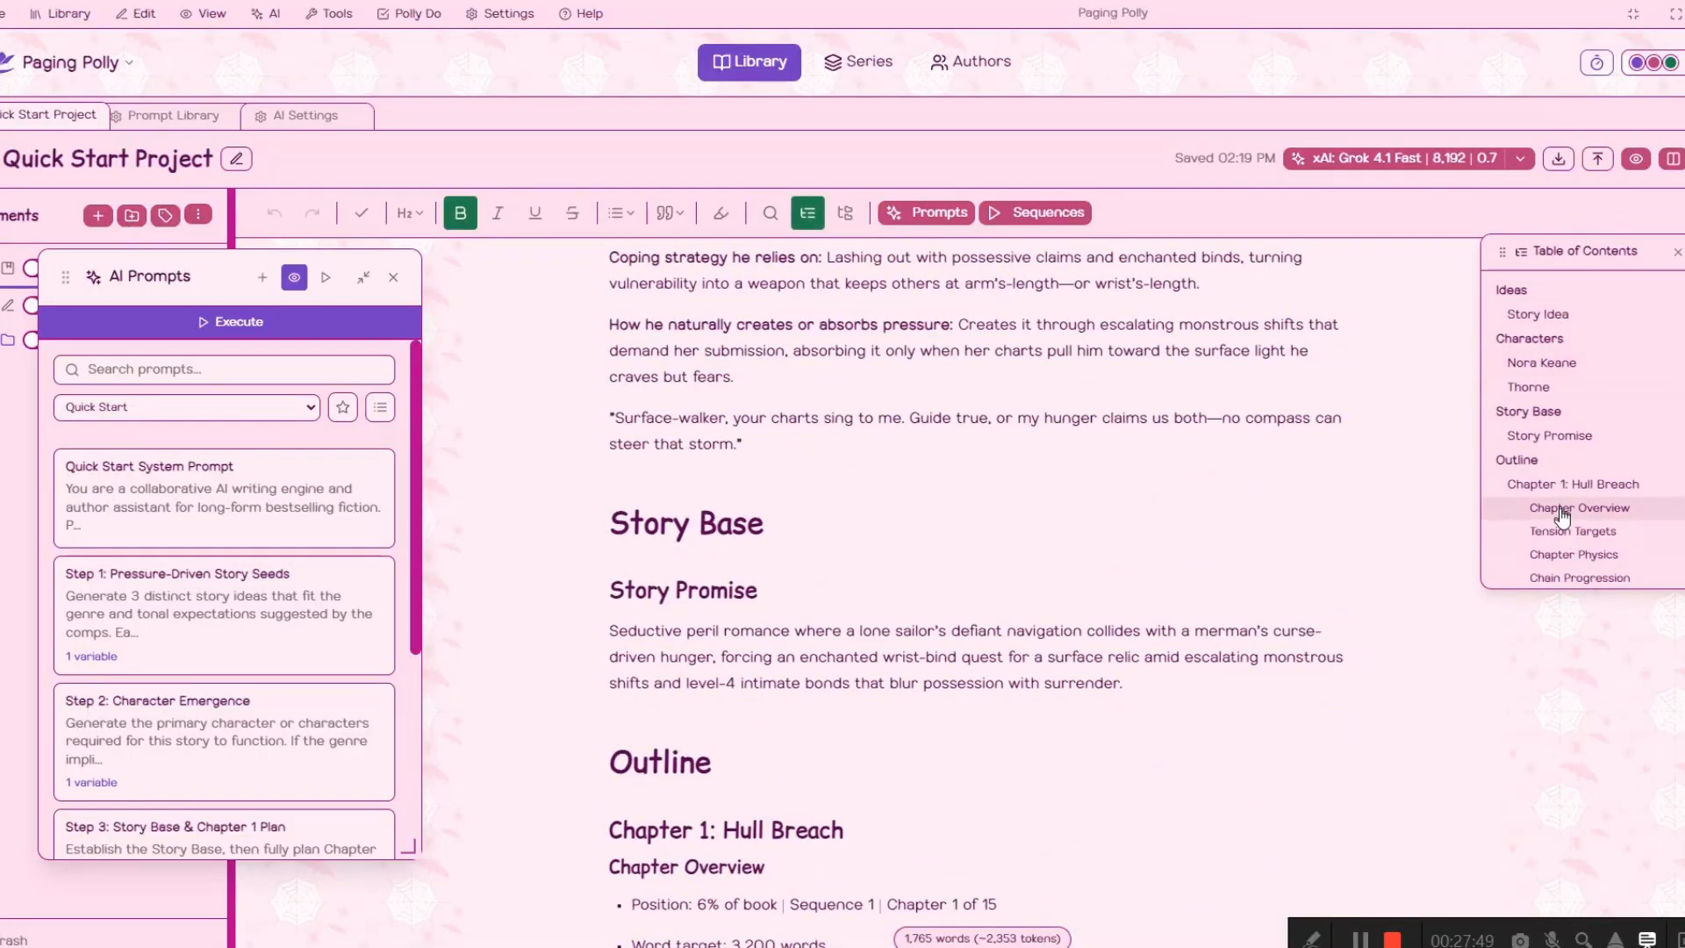
left_click(1540, 314)
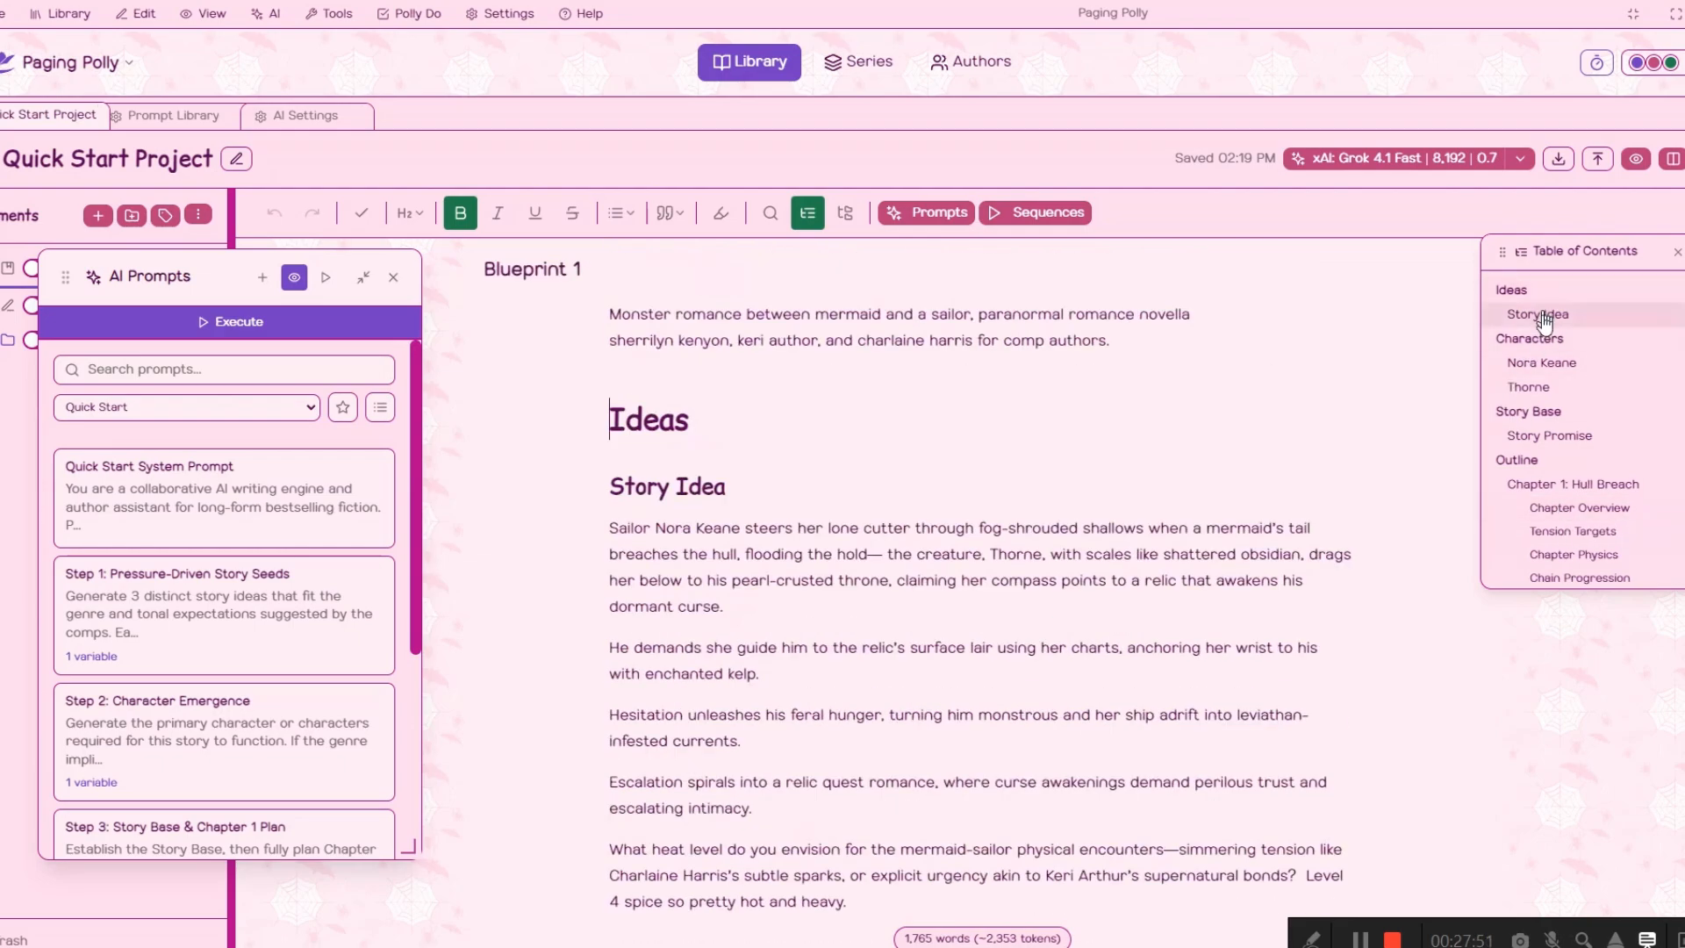
left_click(1534, 339)
left_click(1528, 411)
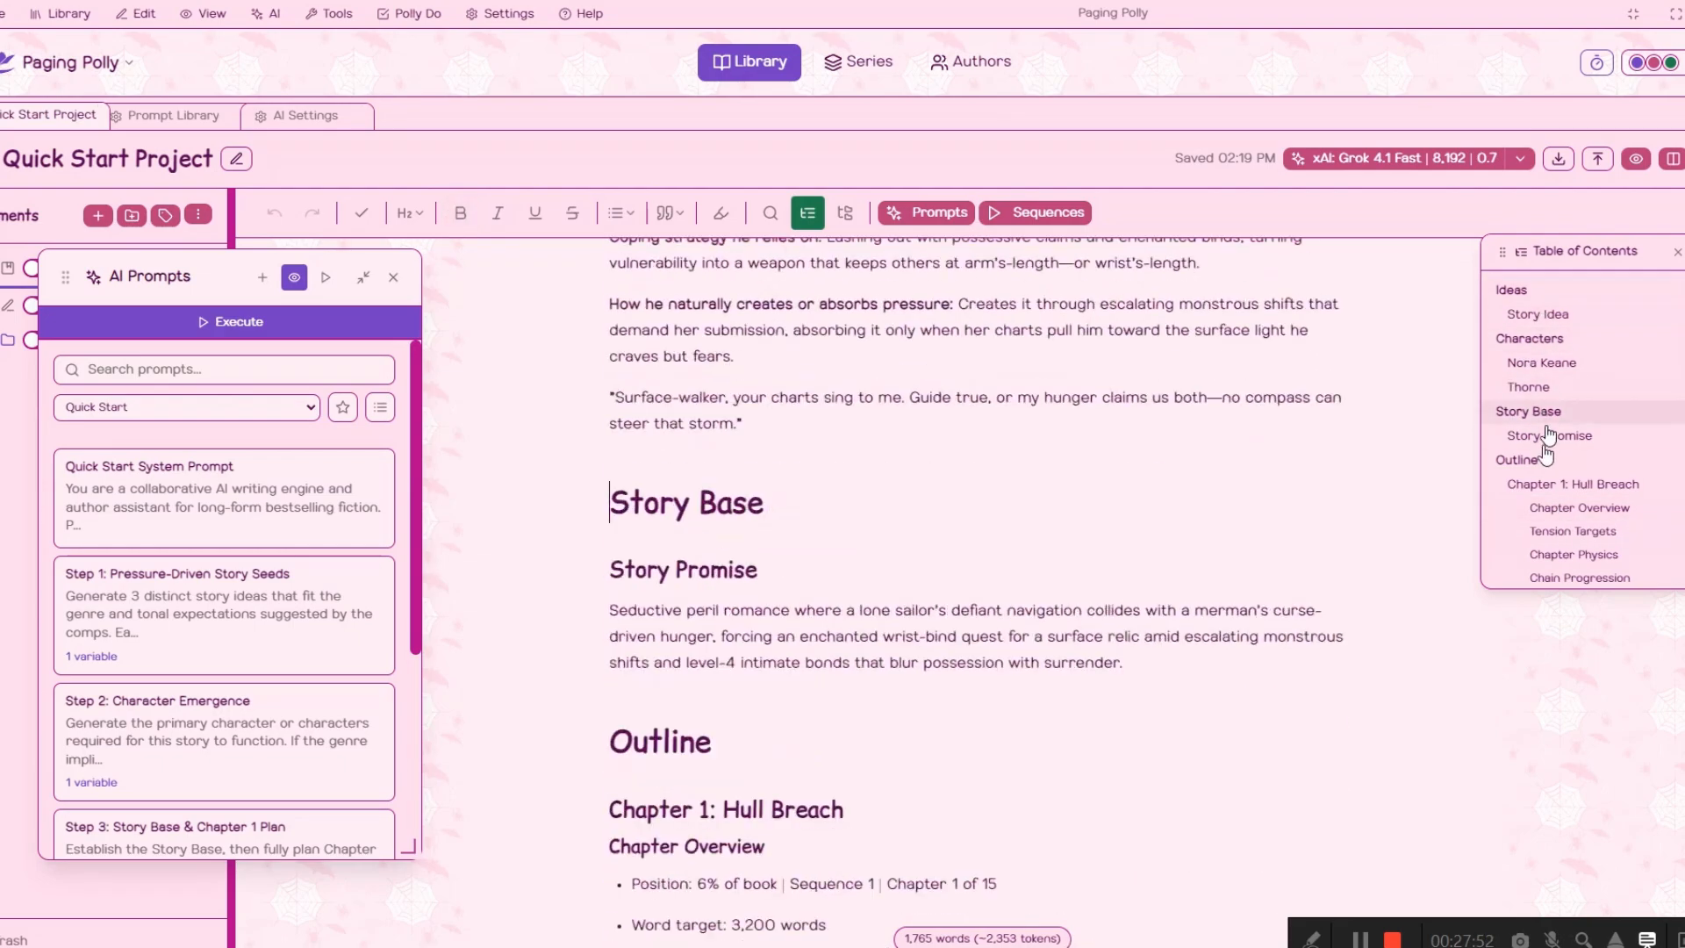
left_click(1677, 251)
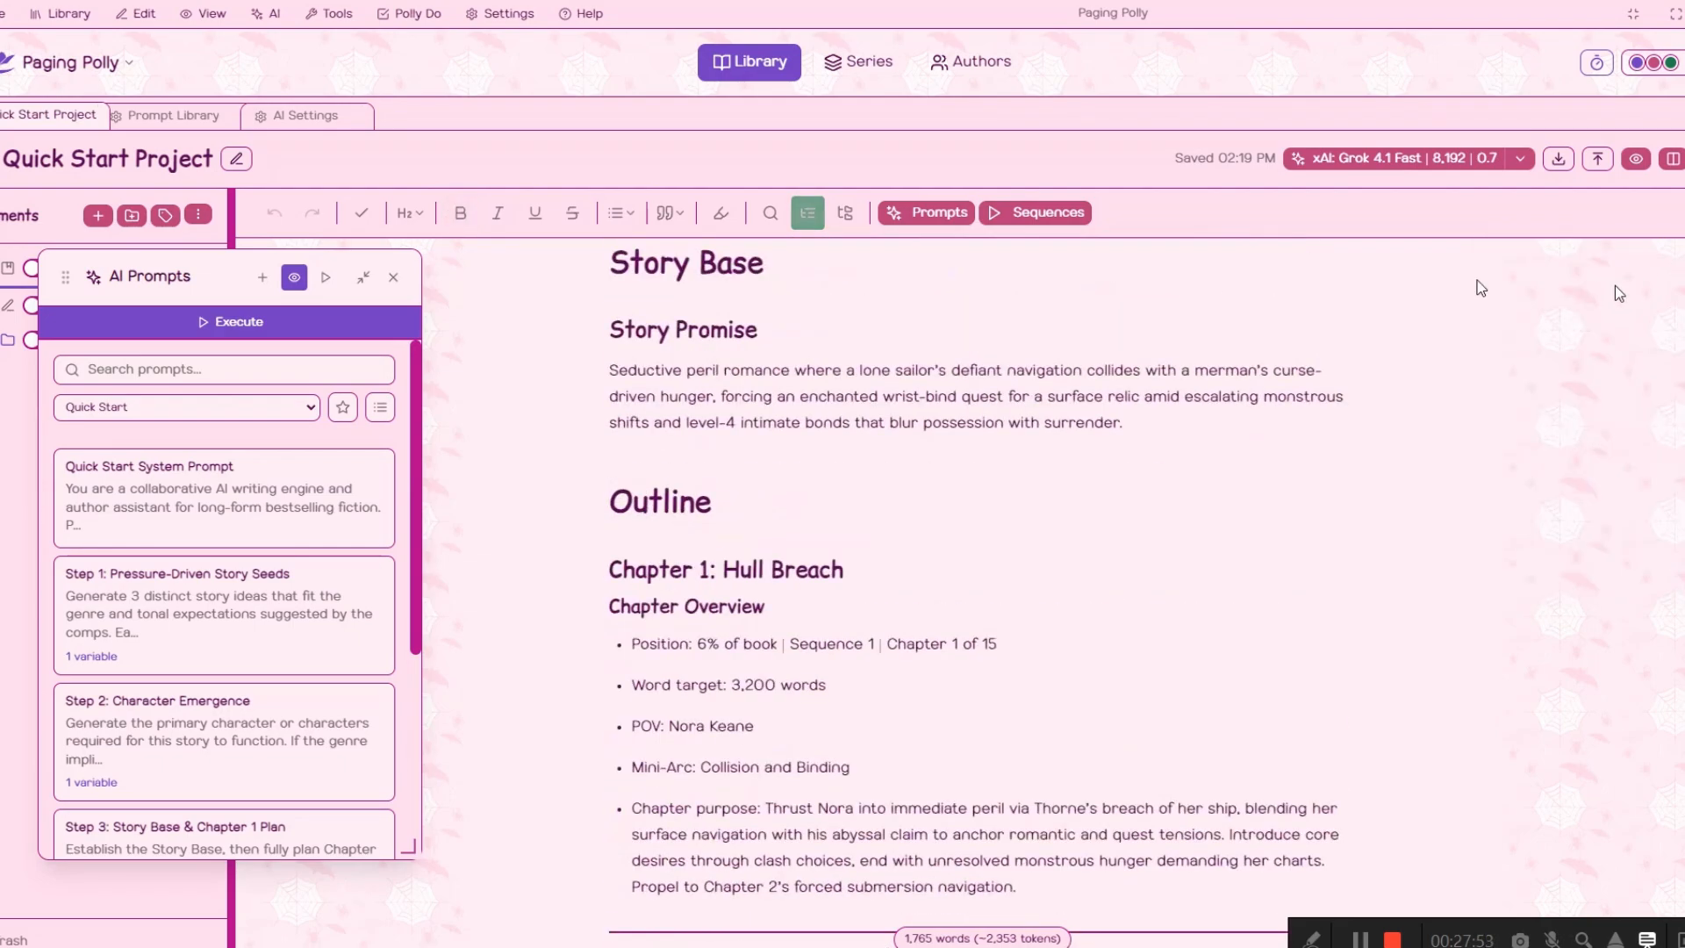
Parse Blueprint 1, check the ideas, characters, note and outline groups in the preview, and create all 5 documents
left_click(847, 214)
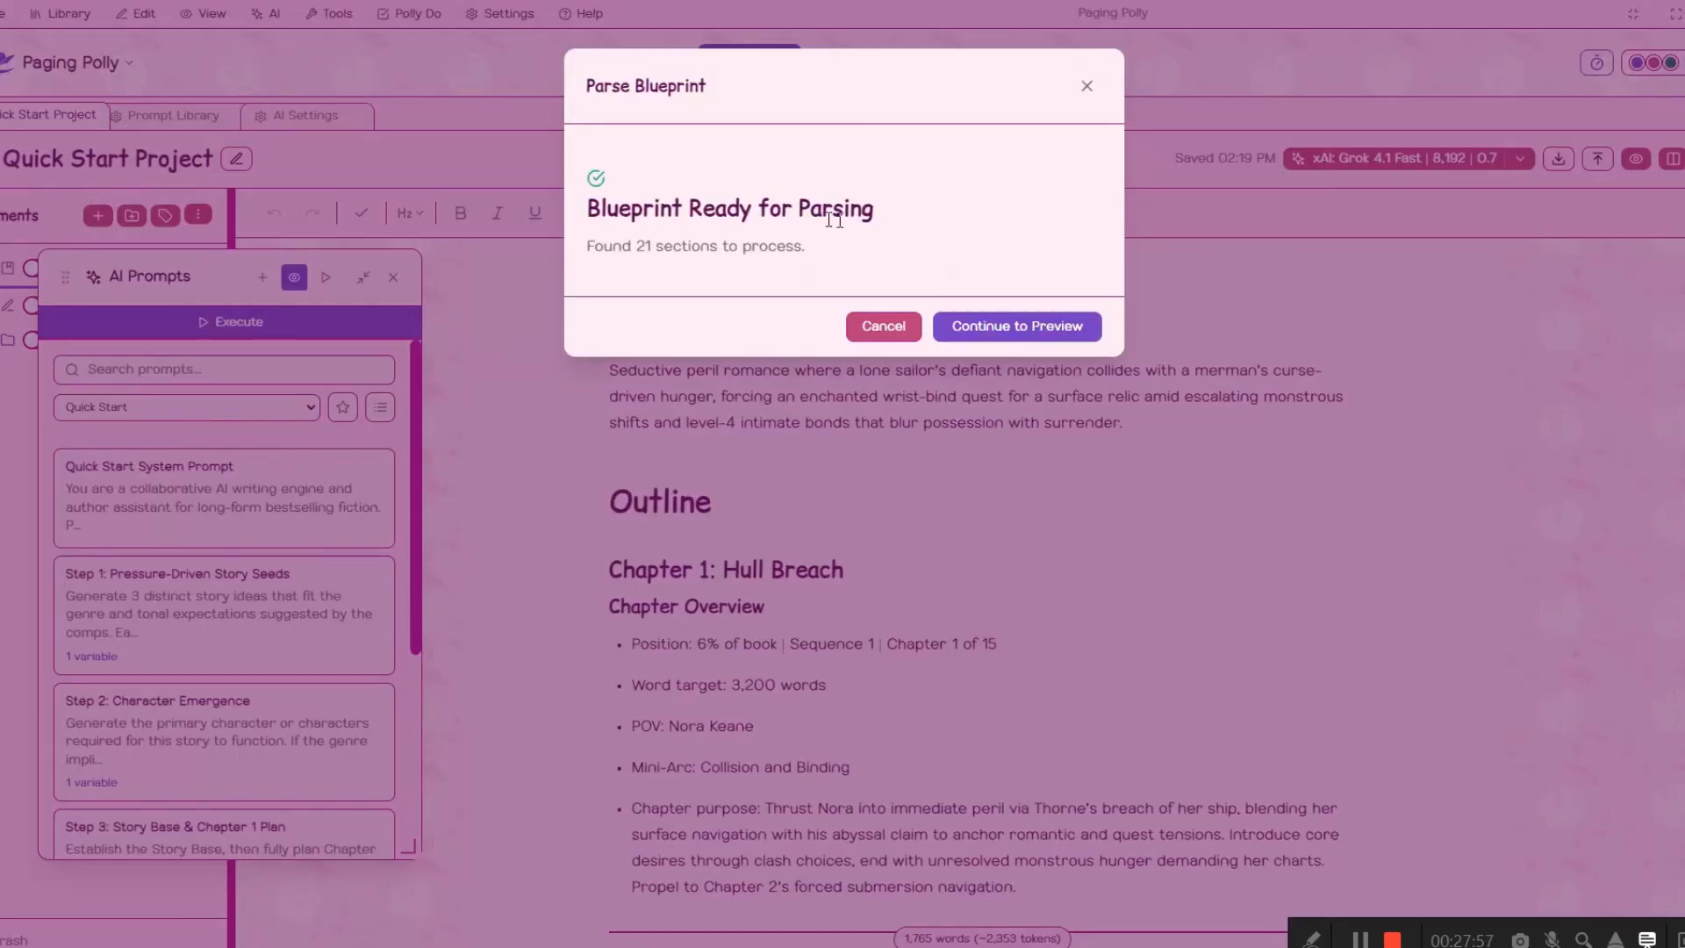
left_click(1009, 329)
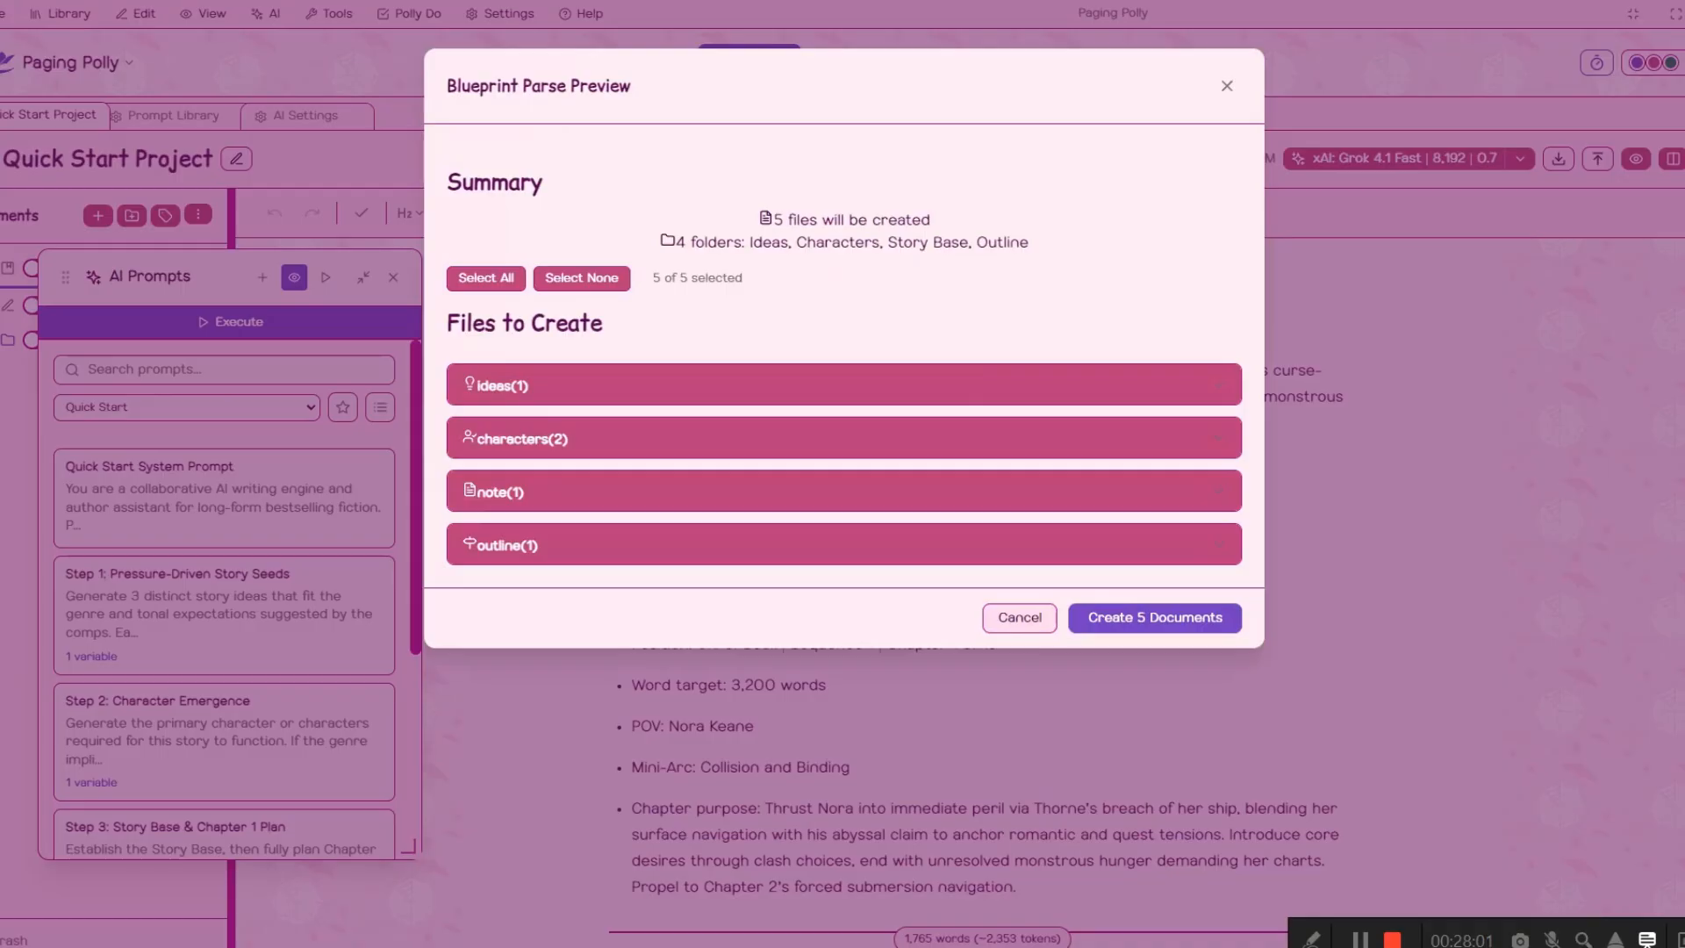
left_click_drag(707, 243, 1184, 248)
left_click_drag(777, 221, 1027, 217)
left_click(671, 390)
left_click(623, 557)
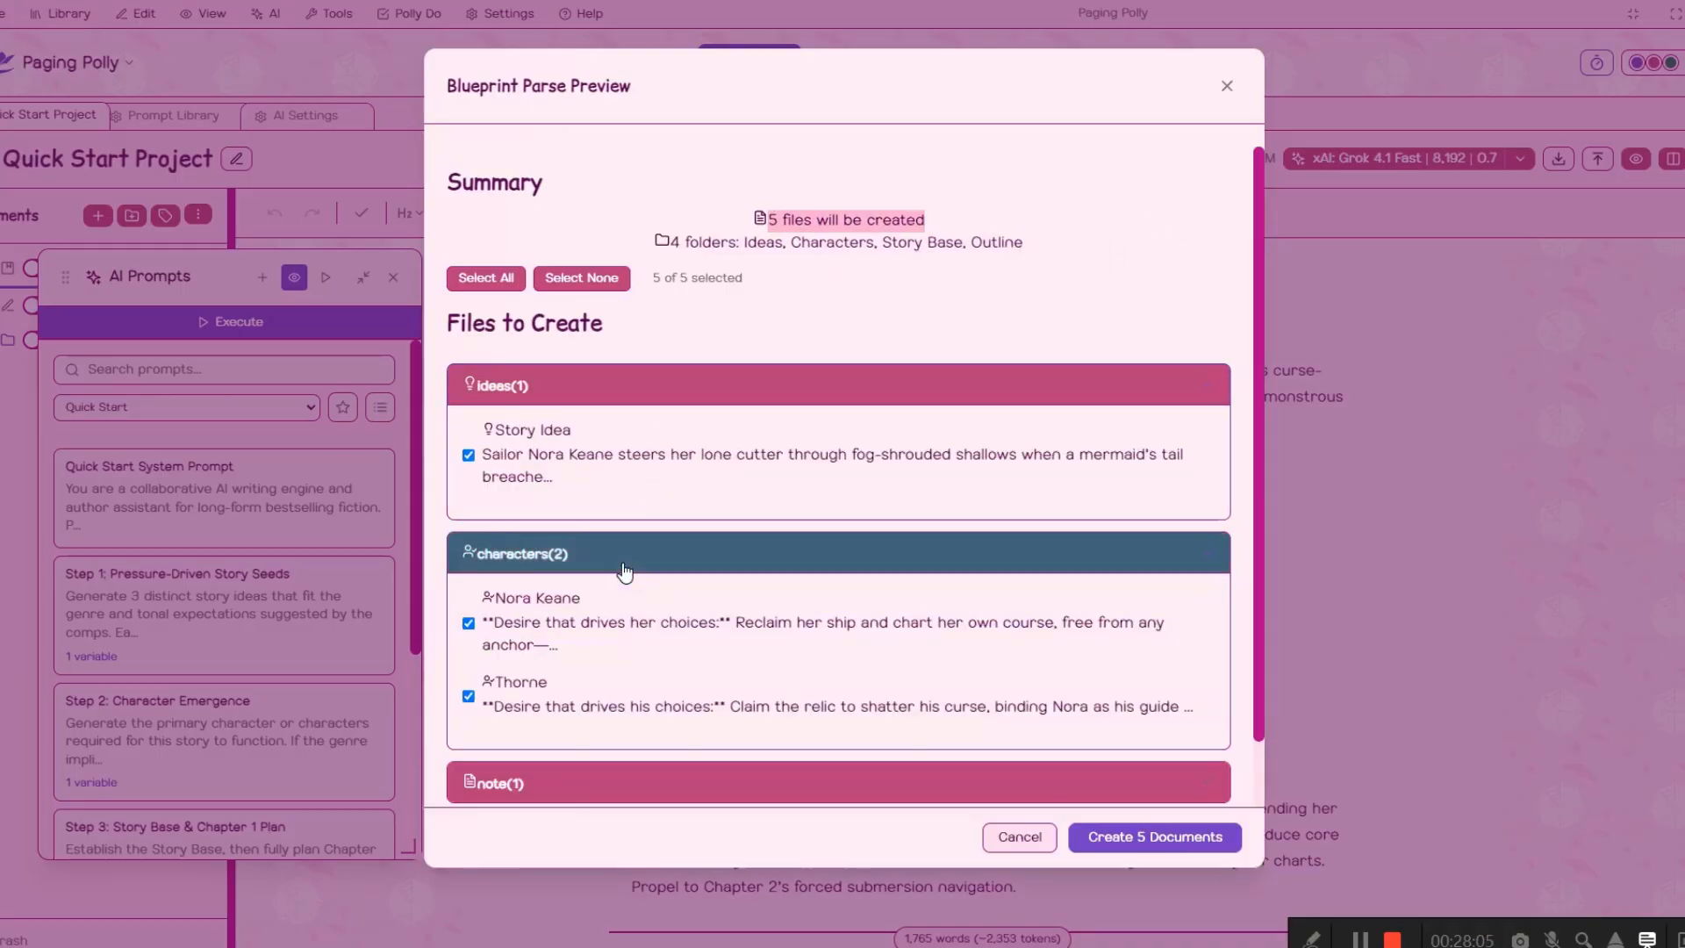
scroll(624, 579, "down", 1)
left_click(560, 711)
scroll(677, 578, "down", 2)
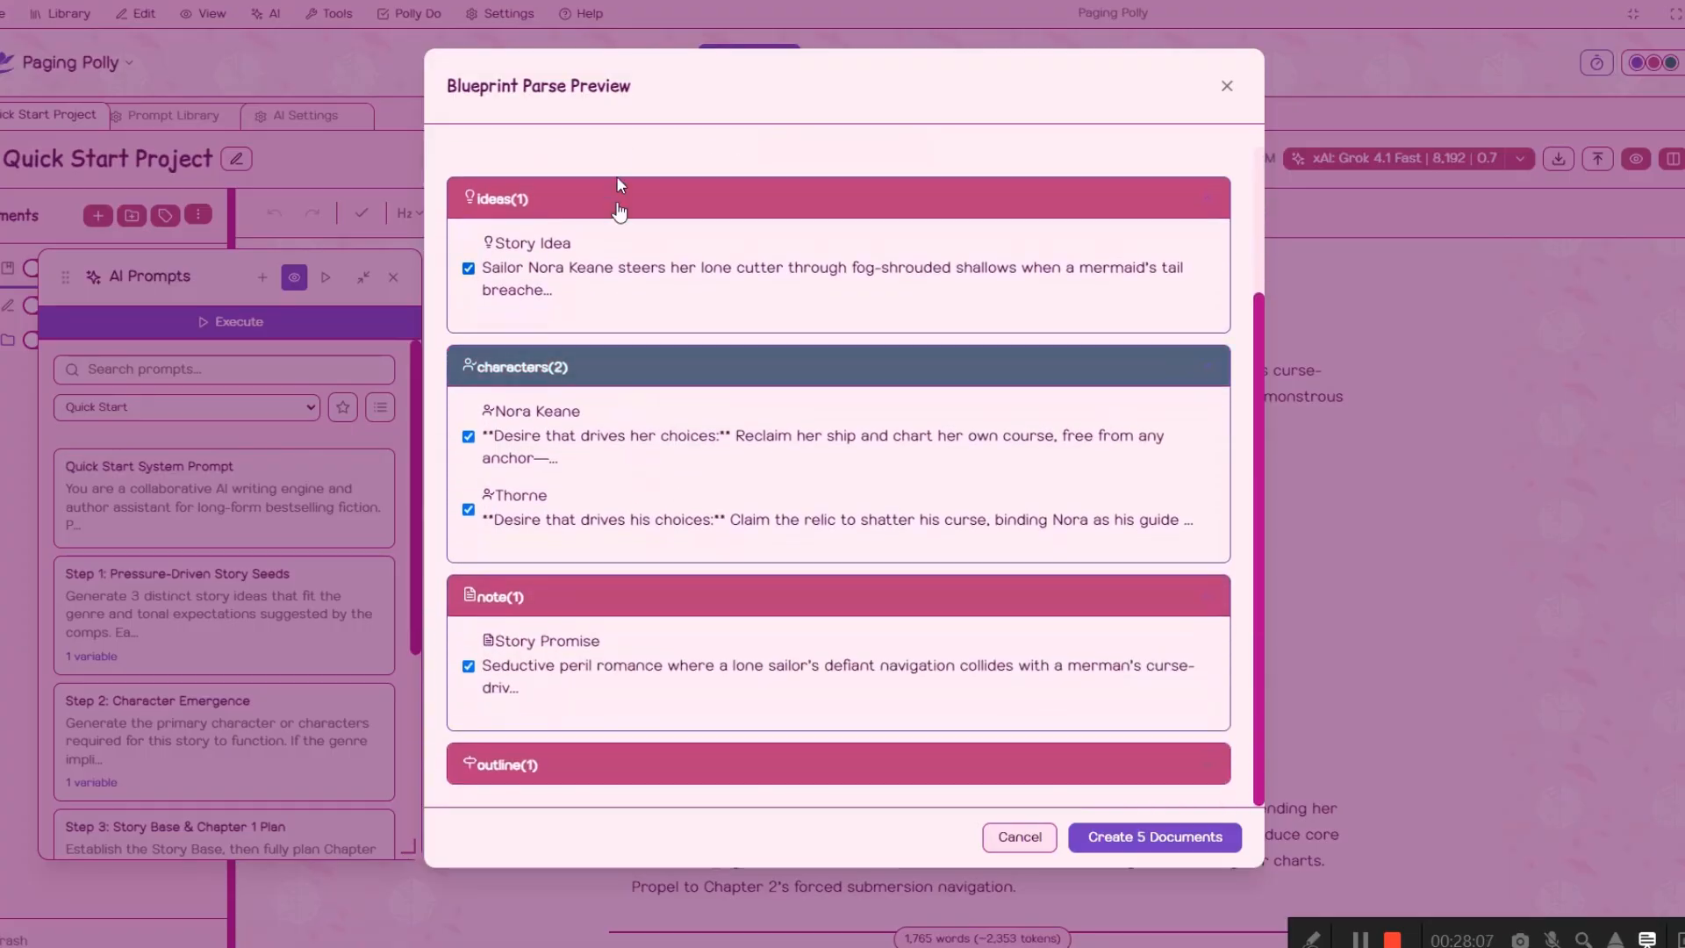
left_click(536, 757)
left_click(1183, 840)
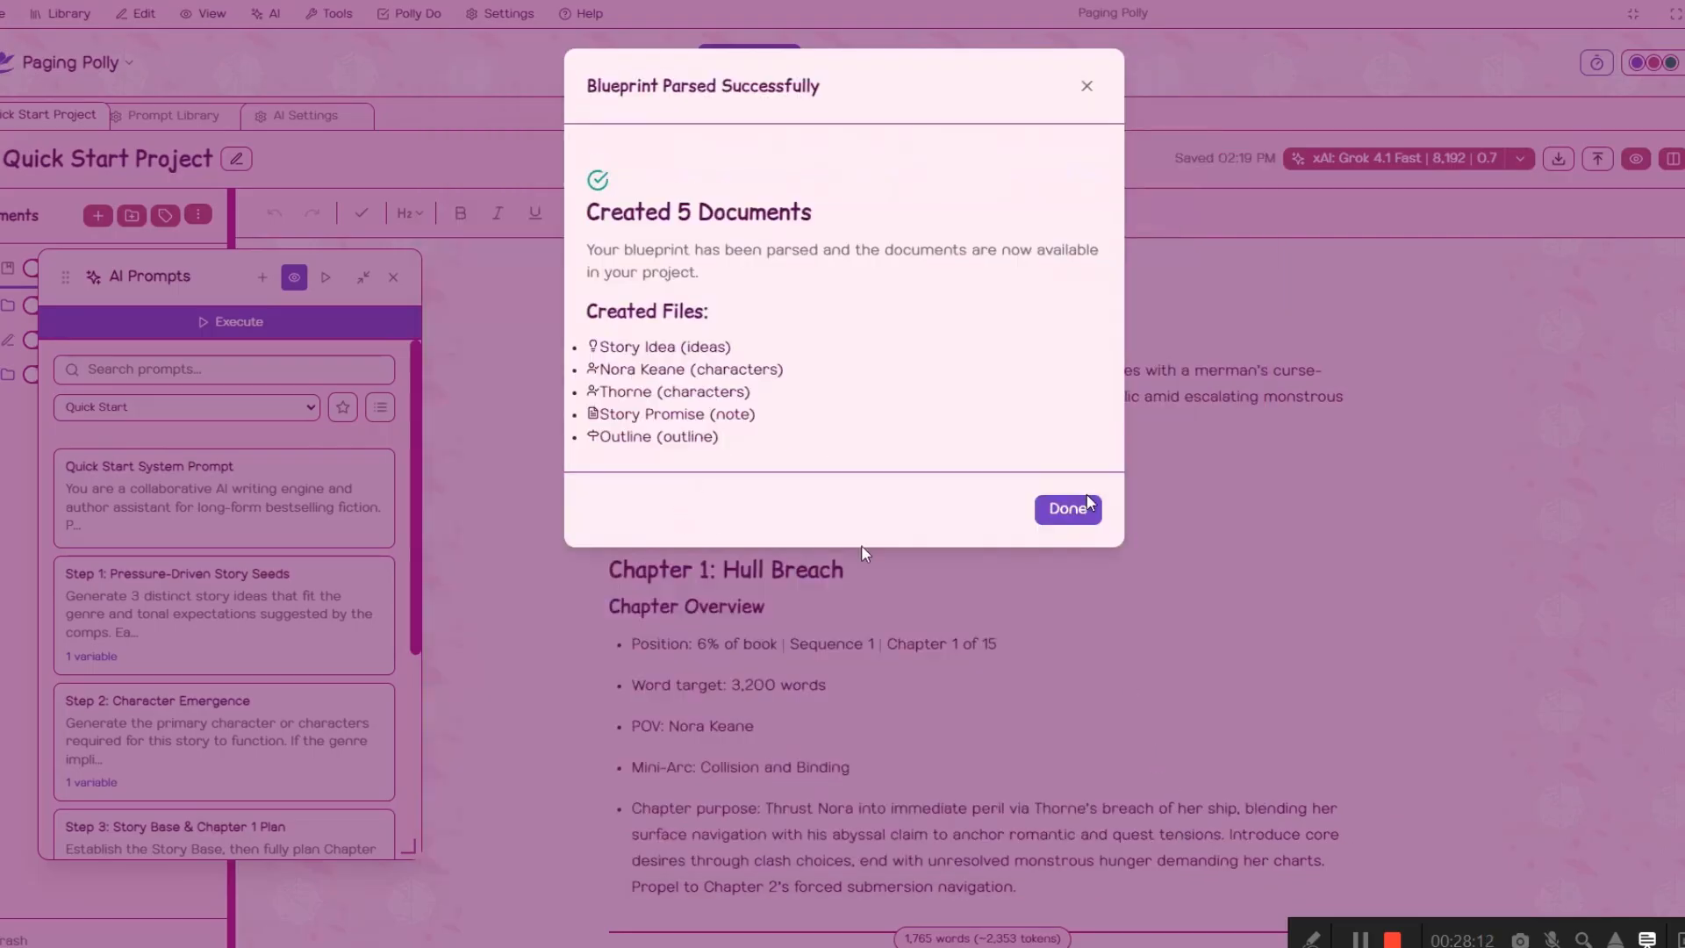
left_click(1069, 506)
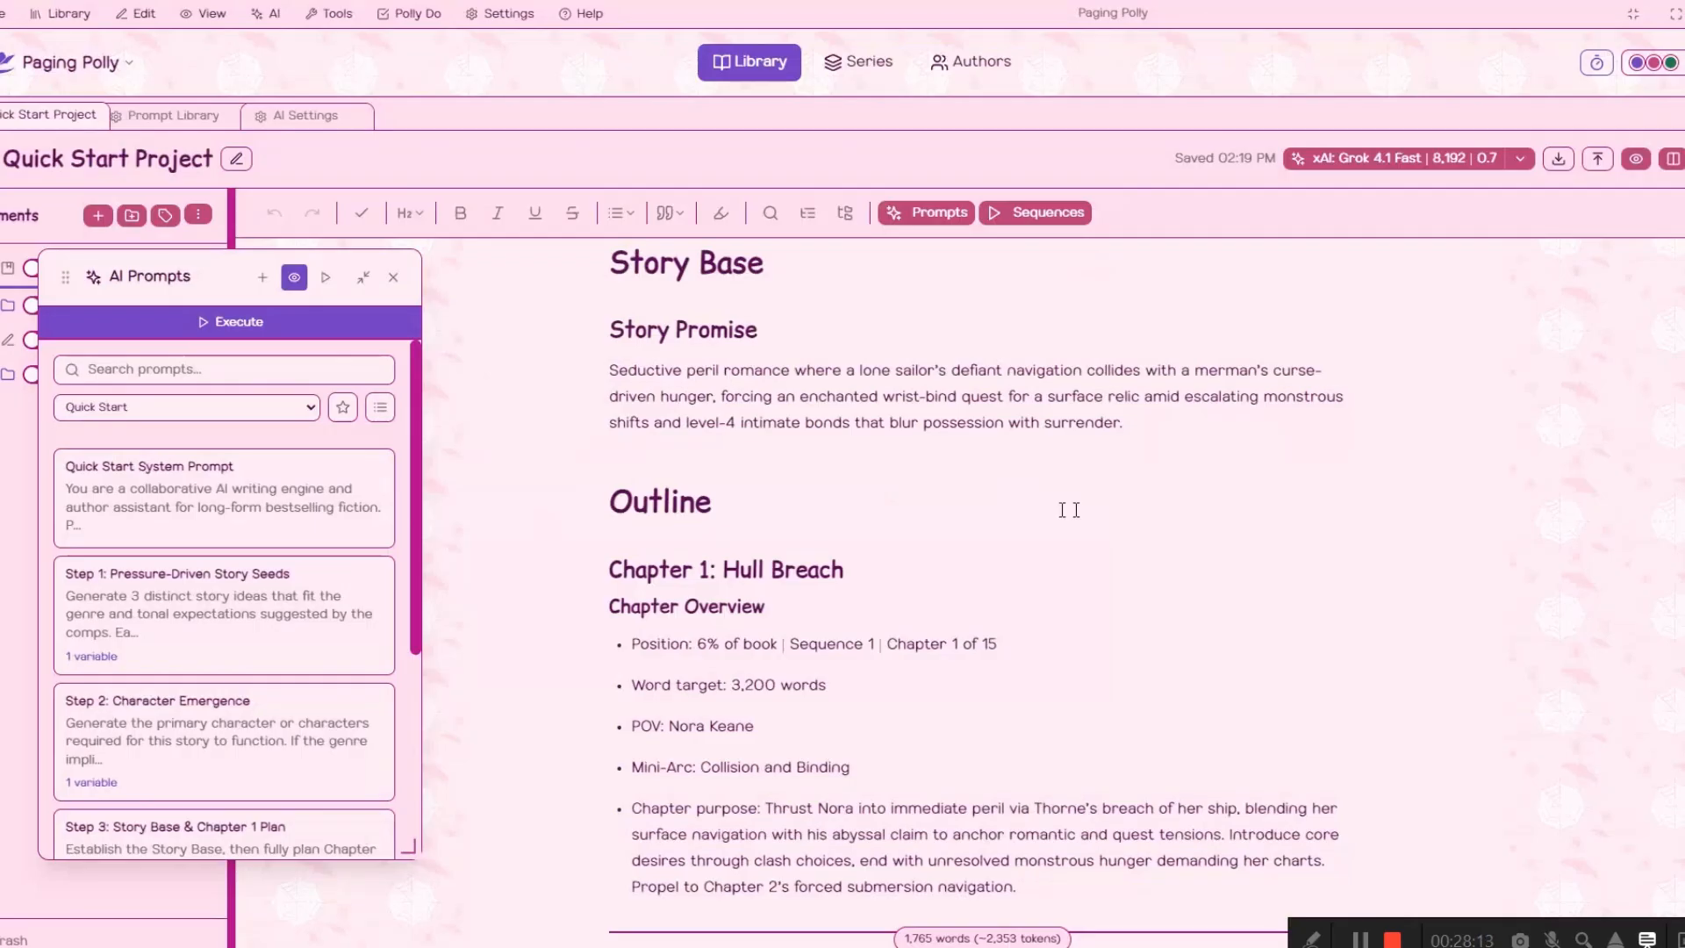
Move the AI Prompts window off the document list and place Blueprint 1 inside the Blueprints folder
left_click_drag(205, 267, 1471, 236)
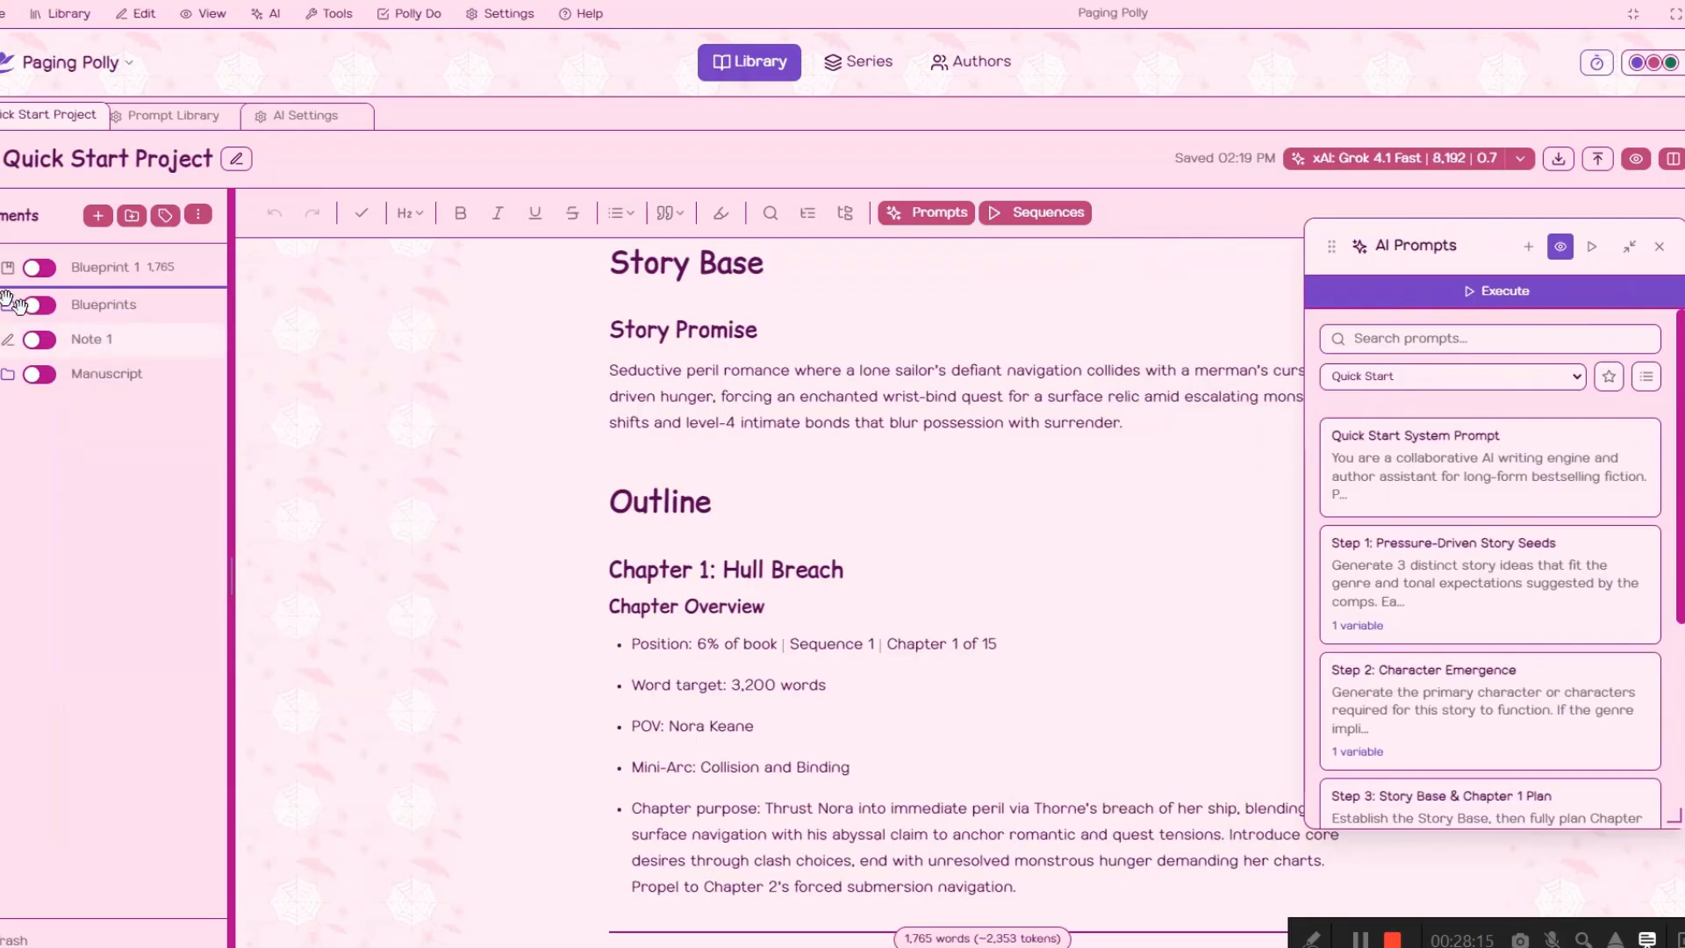
left_click_drag(98, 266, 111, 322)
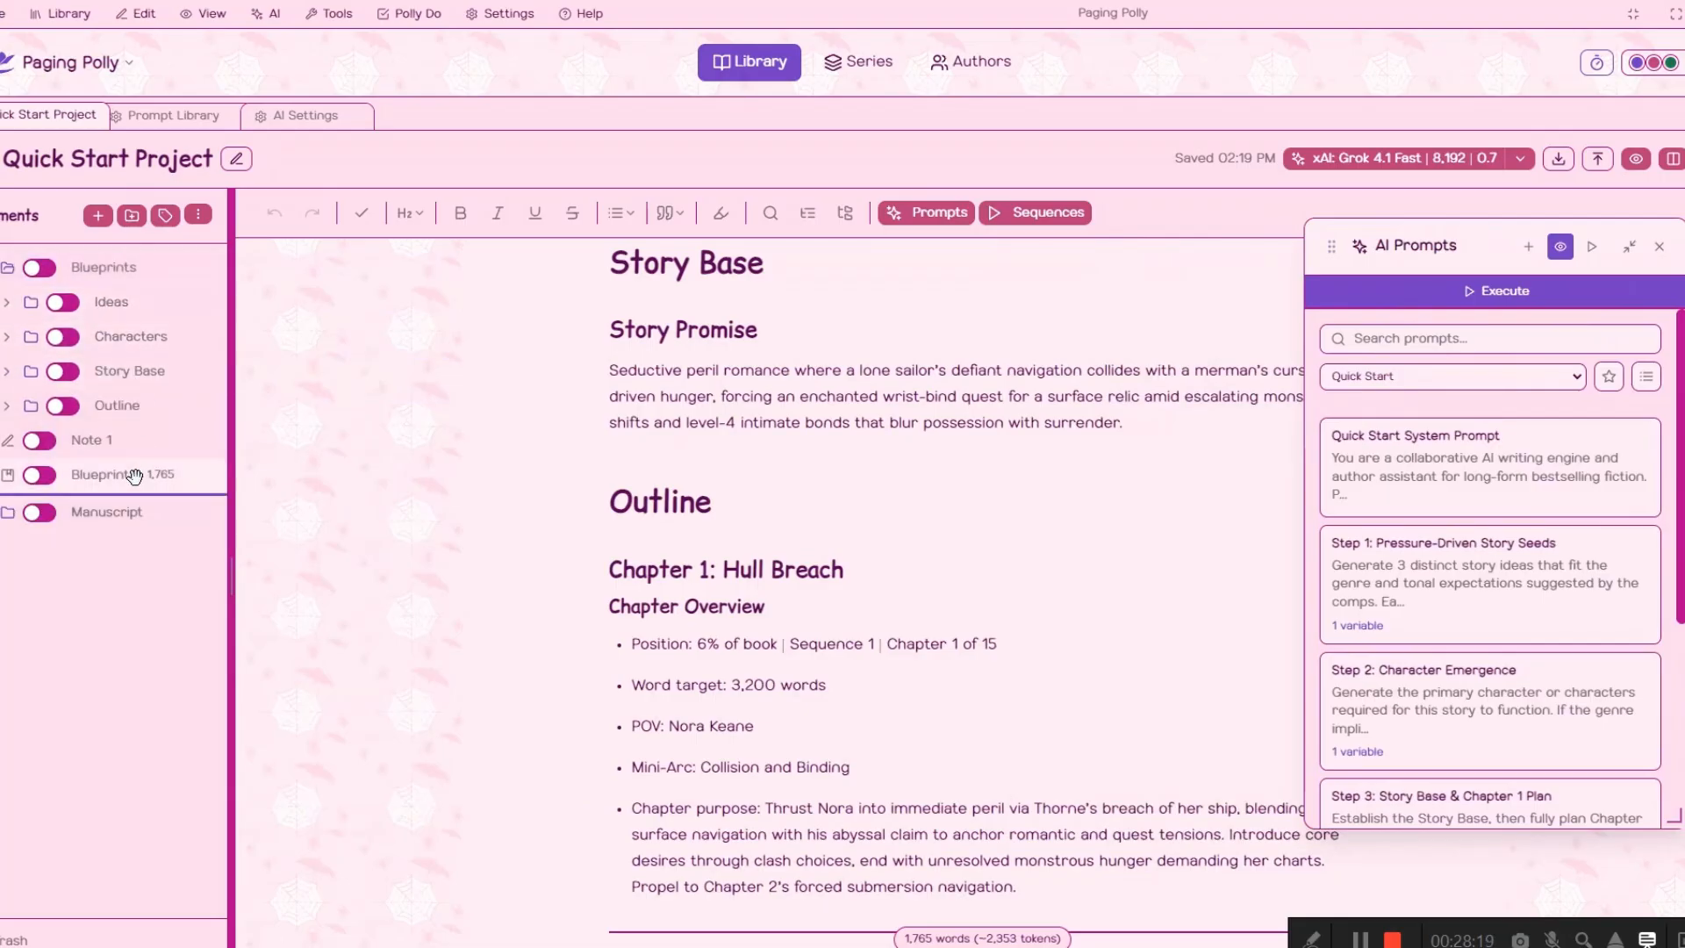
left_click_drag(114, 479, 3, 270)
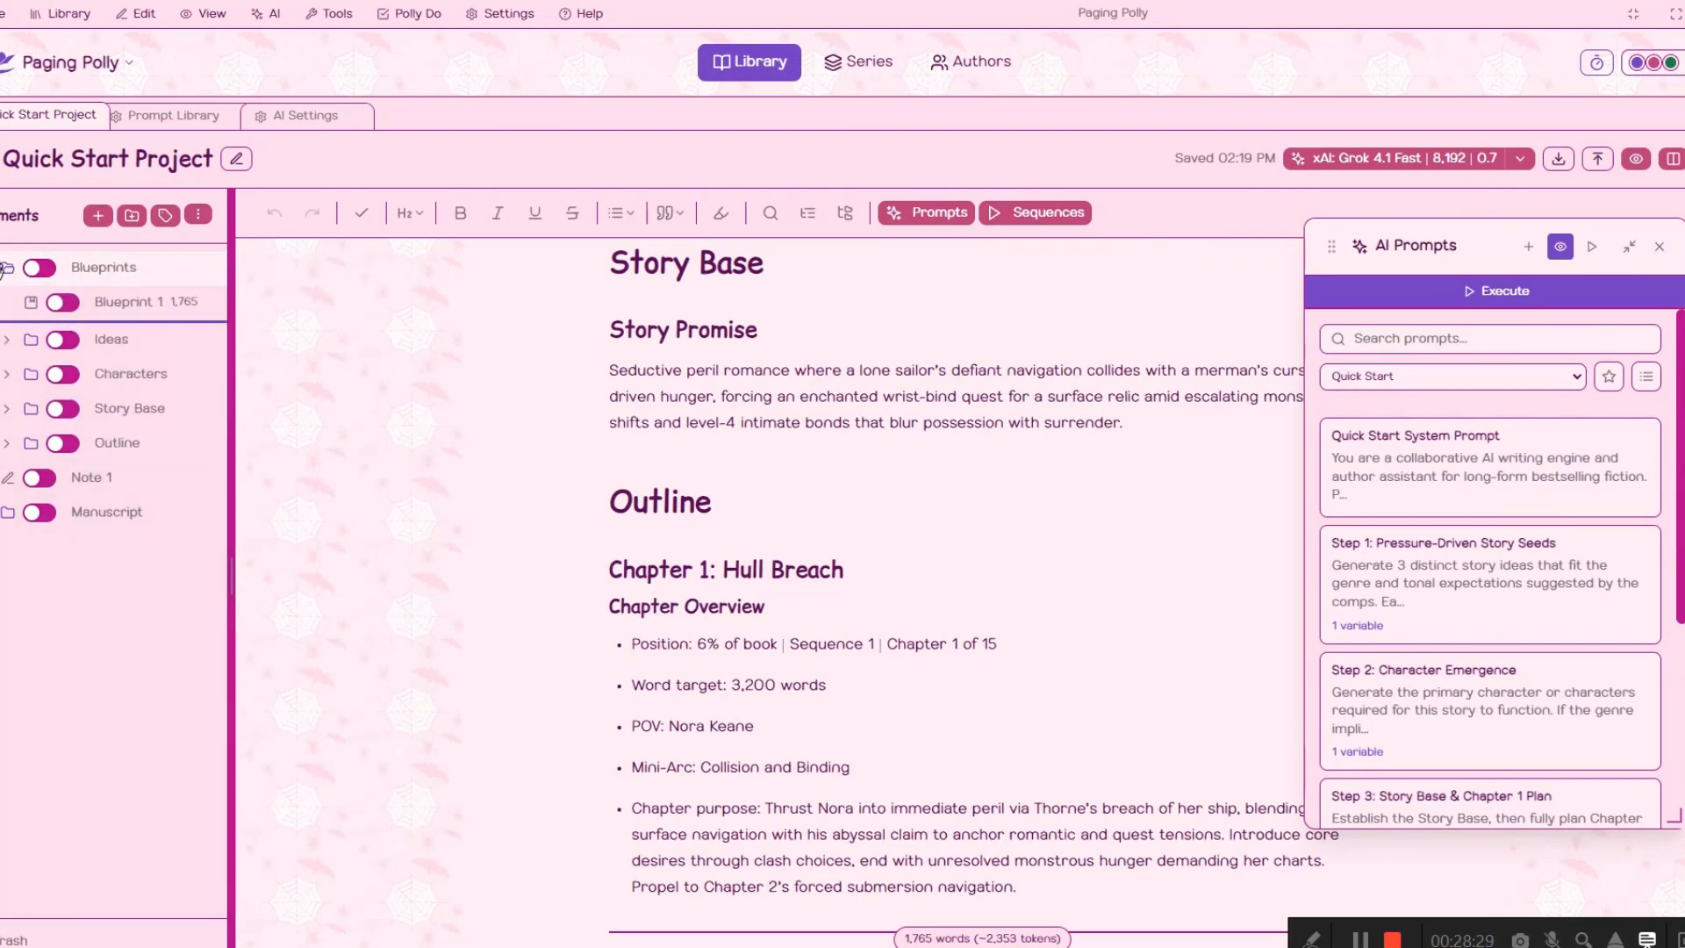
Expand the Ideas, Characters, Story Base and Outline folders, and switch the Thorne document's AI context on and off again
left_click(6, 339)
left_click(6, 408)
left_click(6, 511)
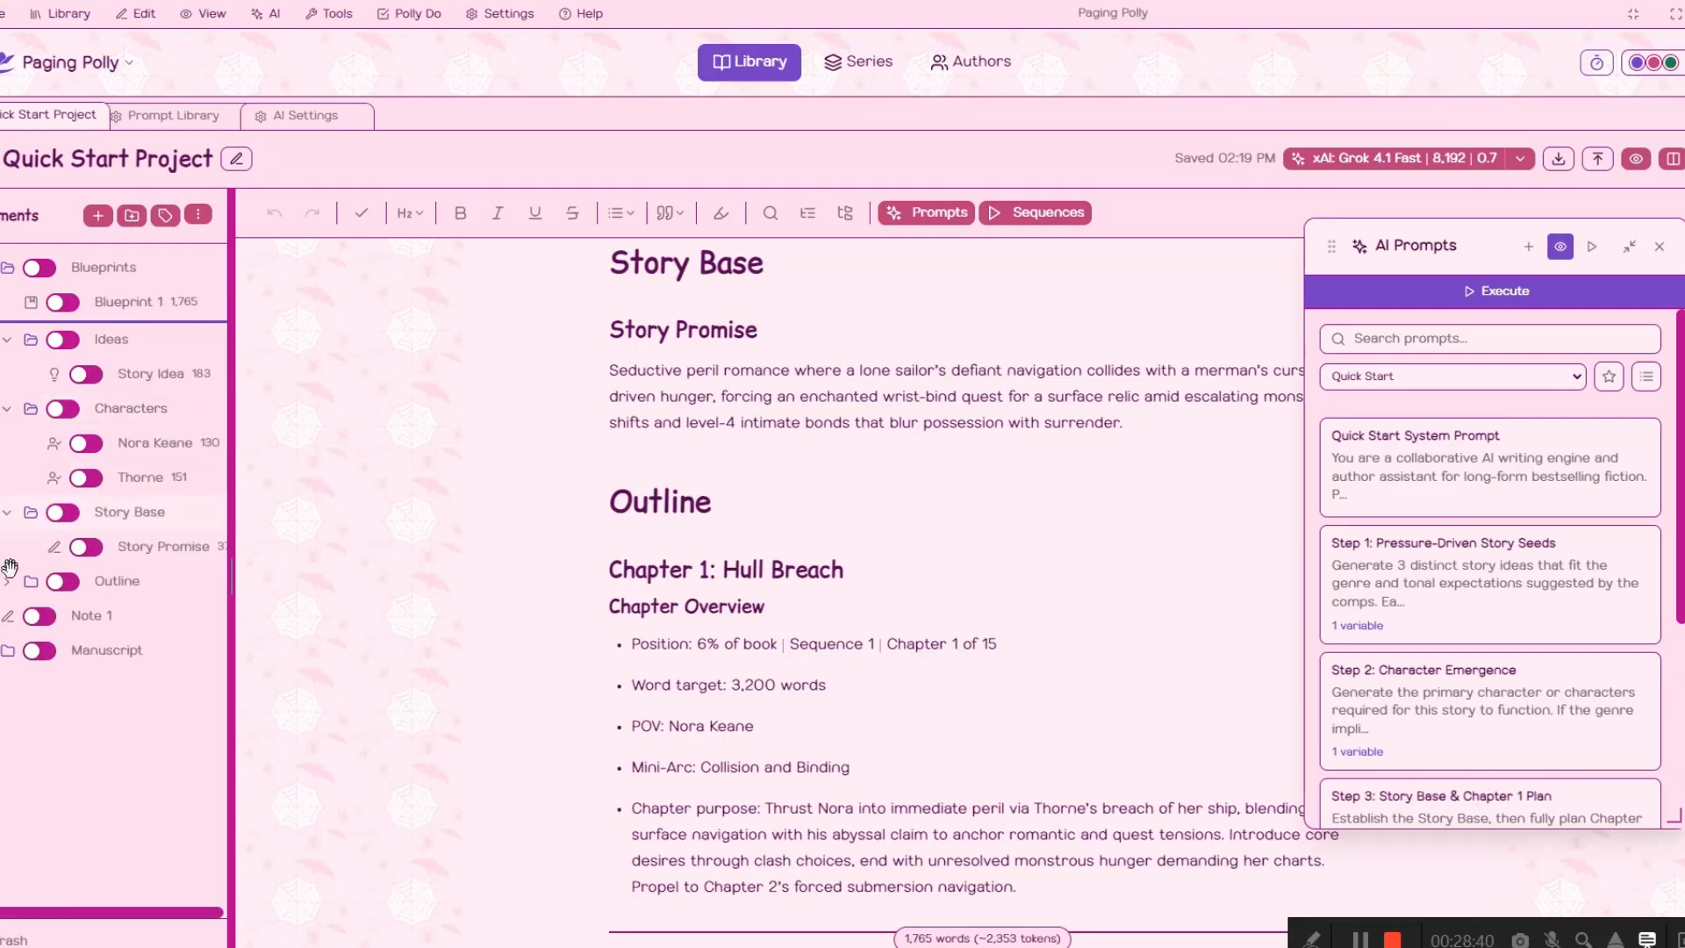
left_click(6, 581)
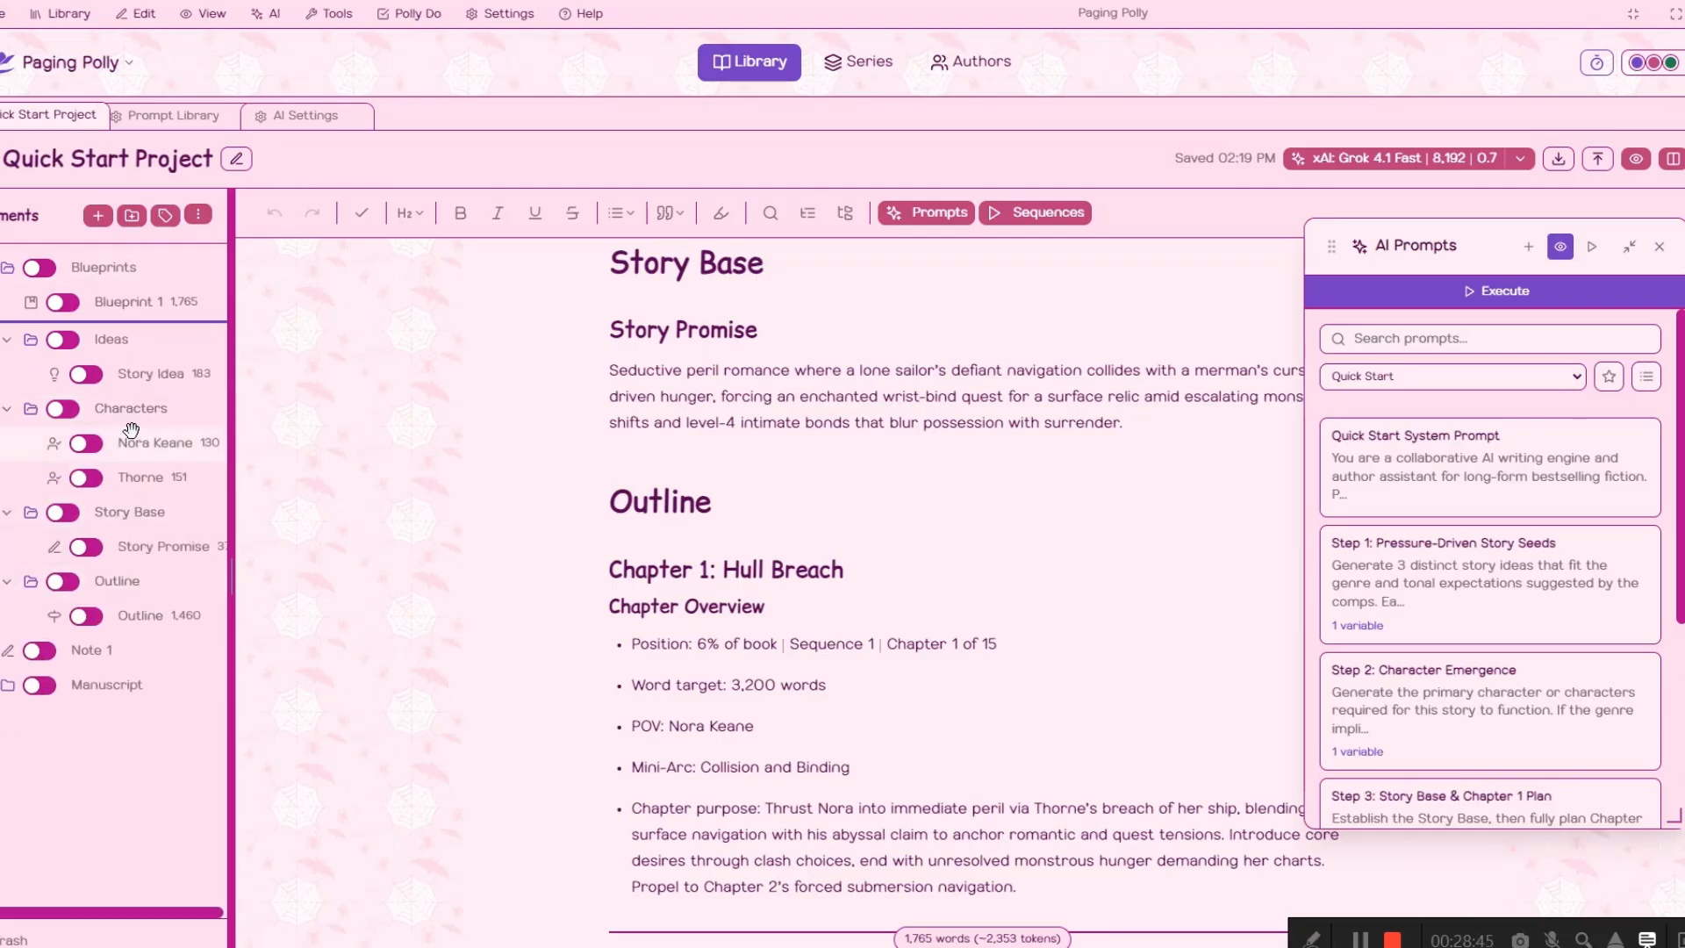
left_click(87, 477)
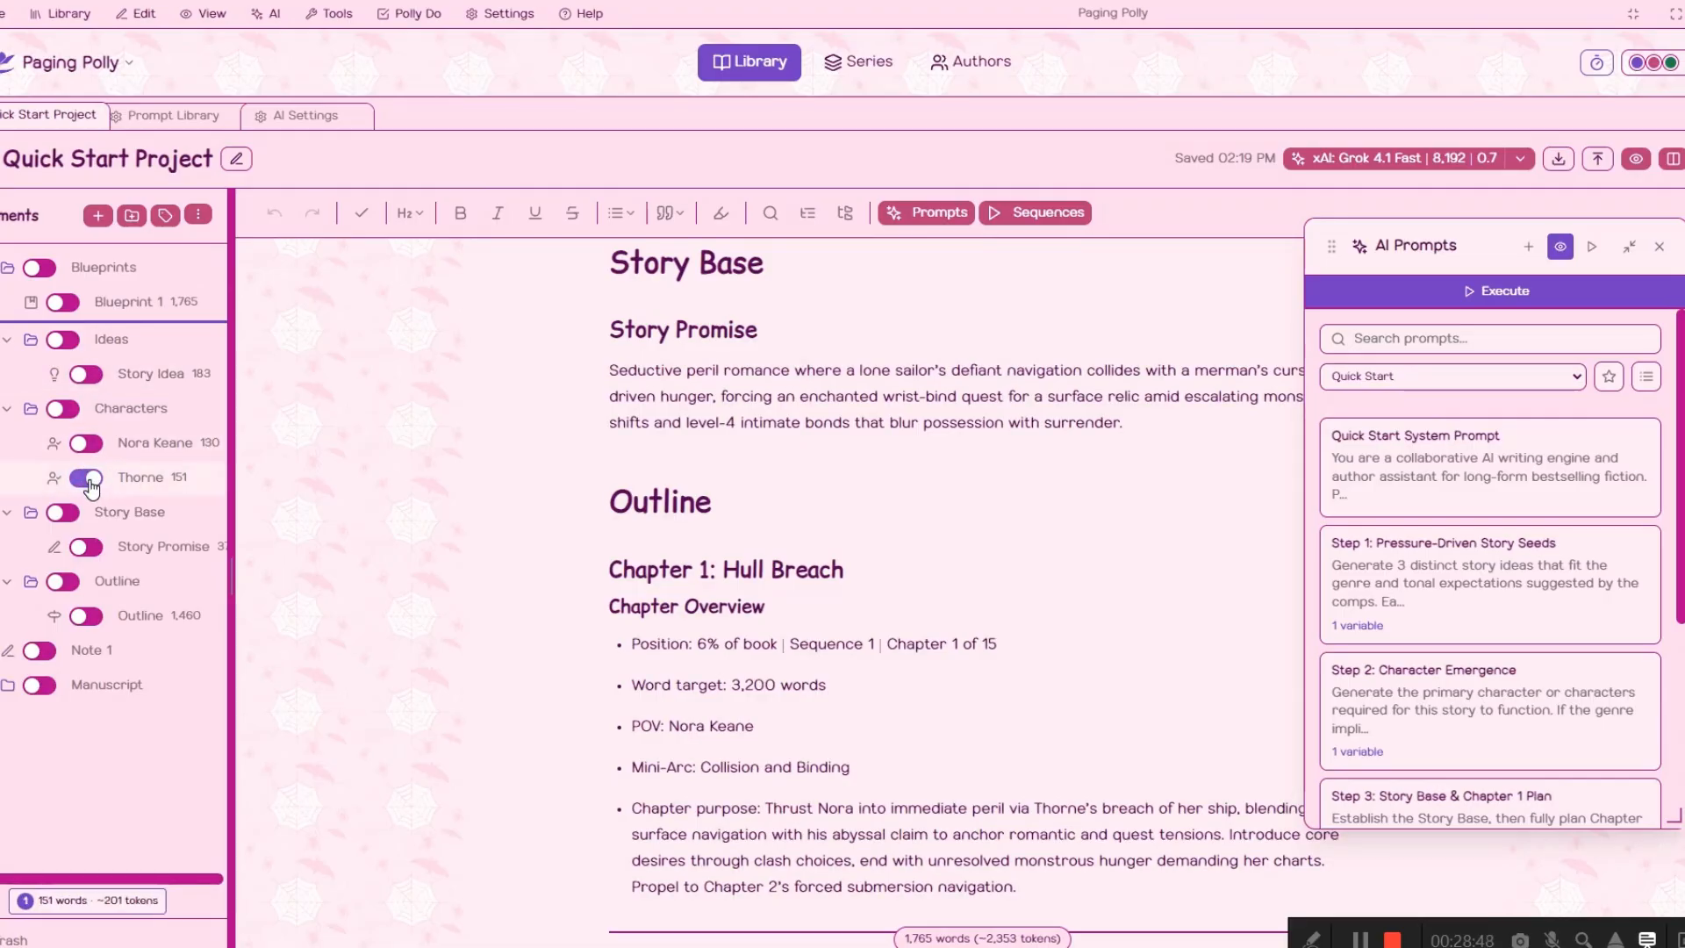
left_click(88, 478)
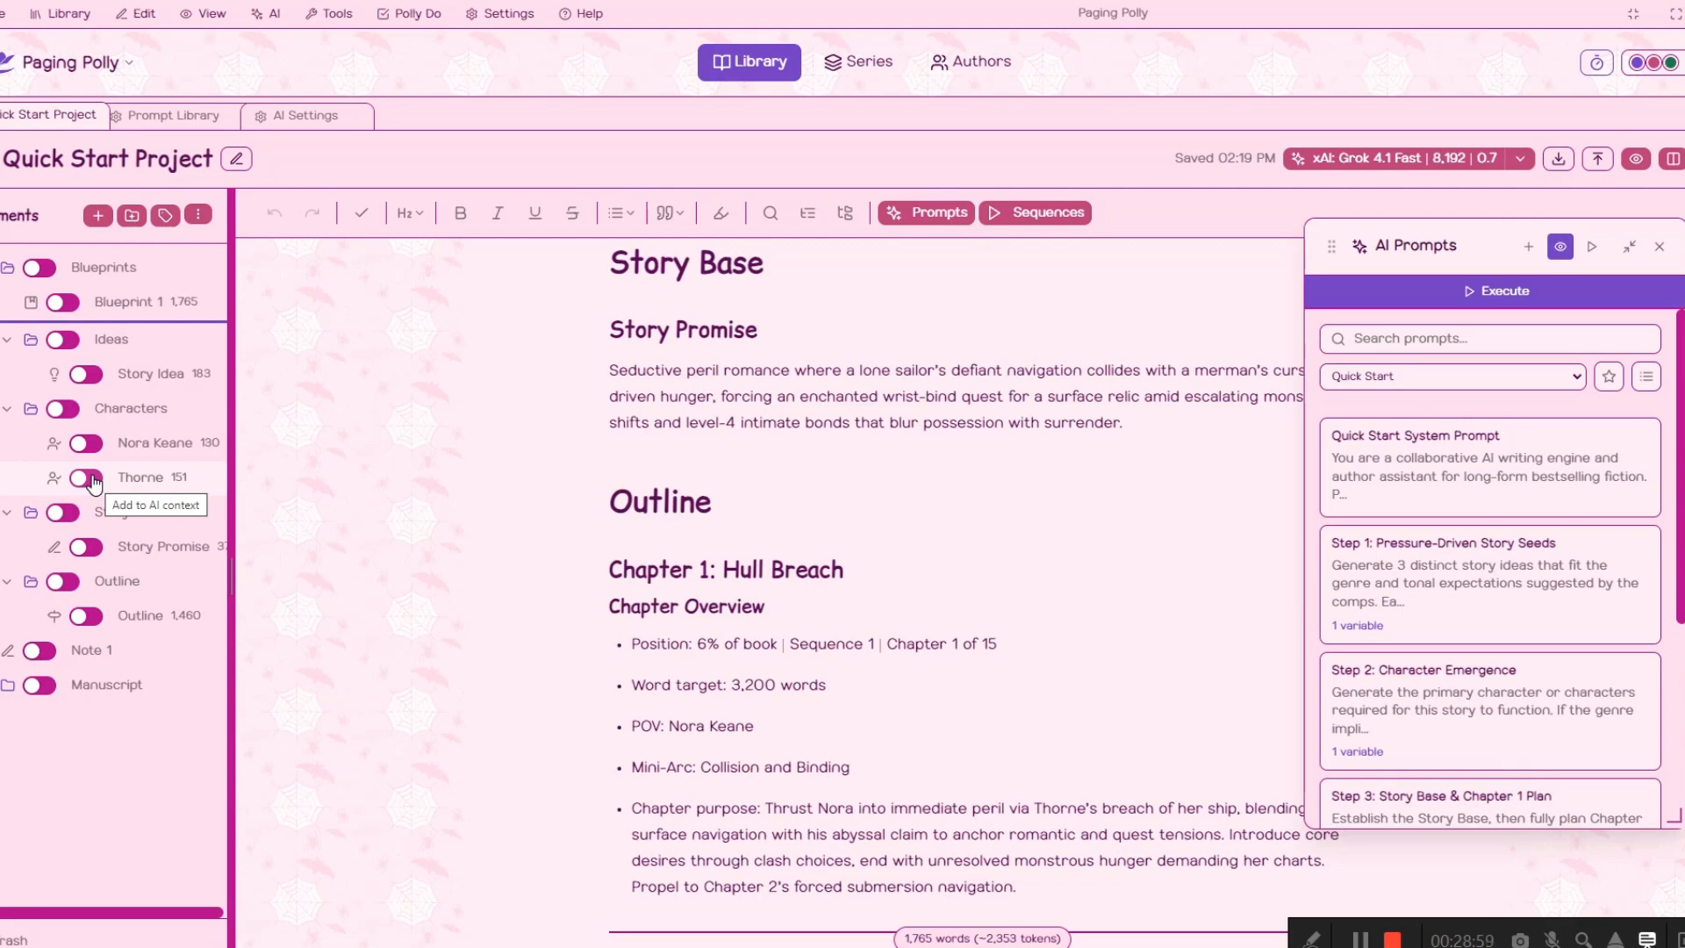
Open the Story Promise note, re-expand the Outline folder, and mark the note as Drafting
left_click(164, 544)
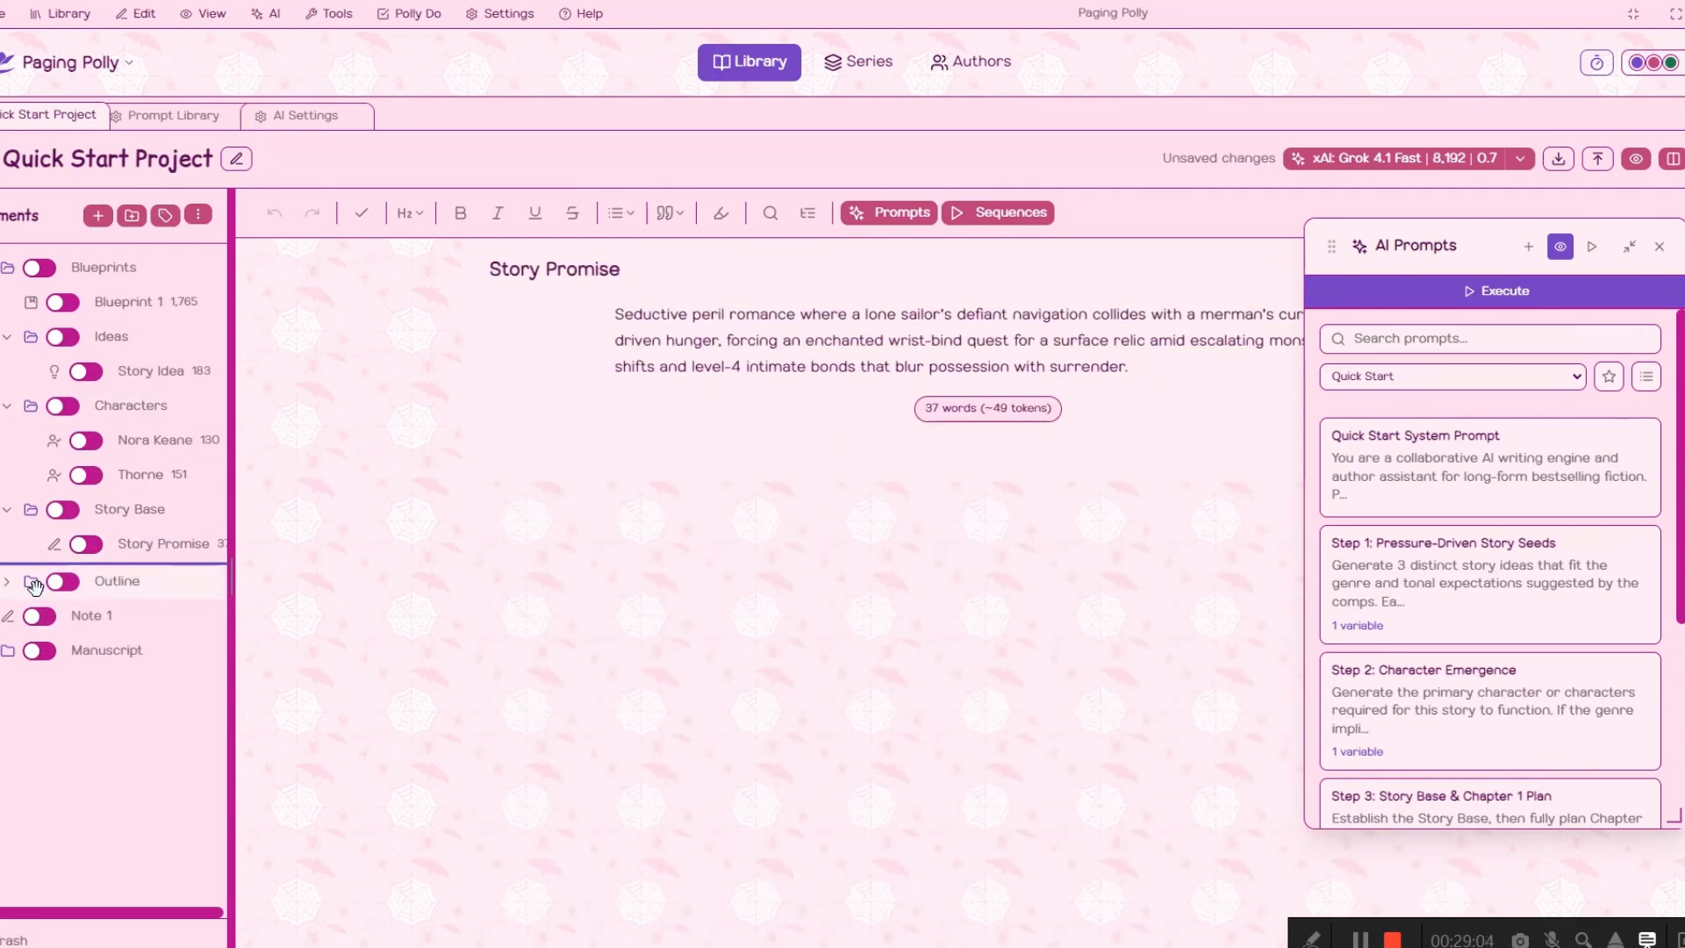
left_click(7, 583)
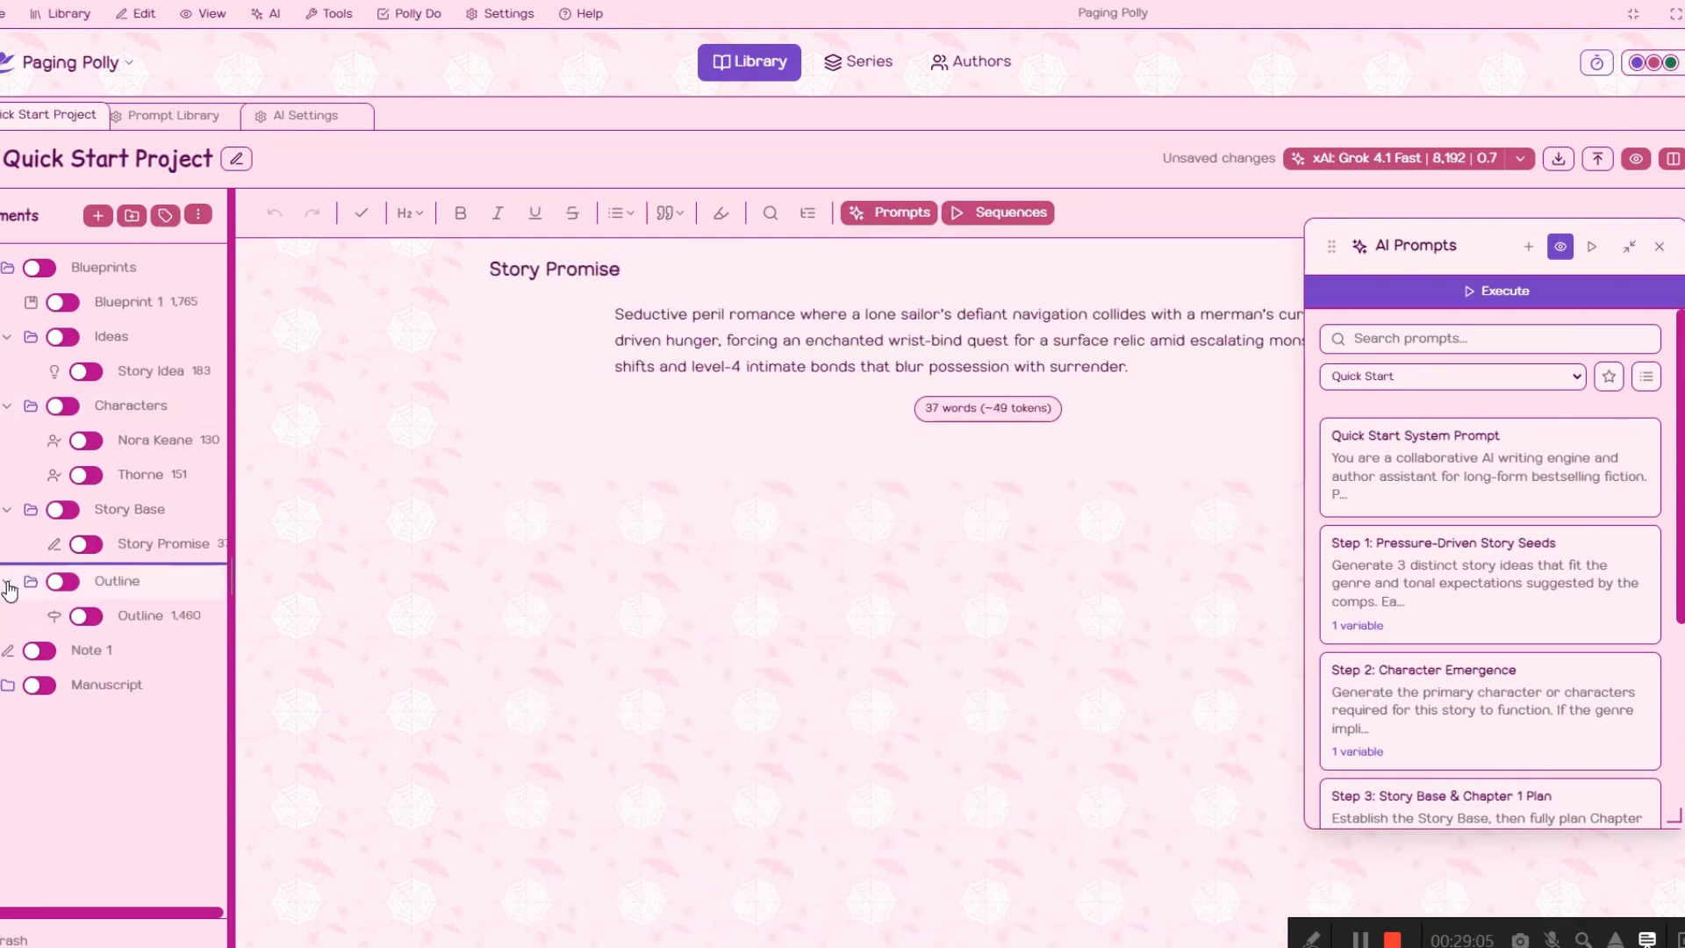
right_click(173, 541)
left_click(237, 715)
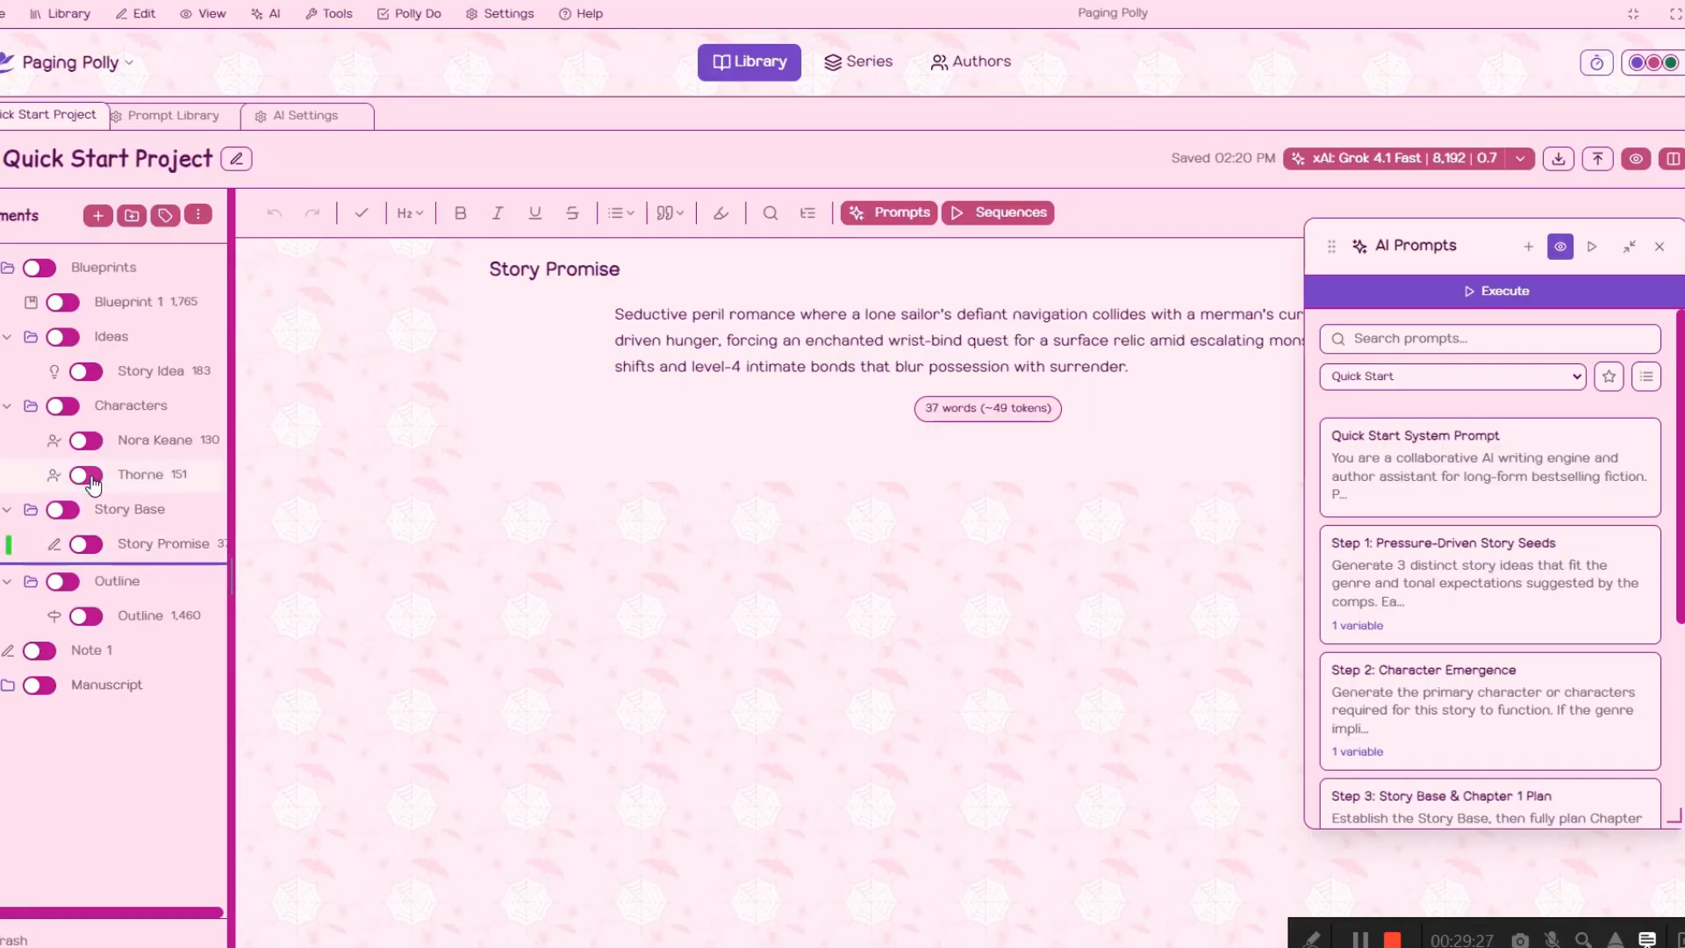
Mark both character documents, Thorne and Nora Keane, as Drafting and clear the selection
left_click(167, 472)
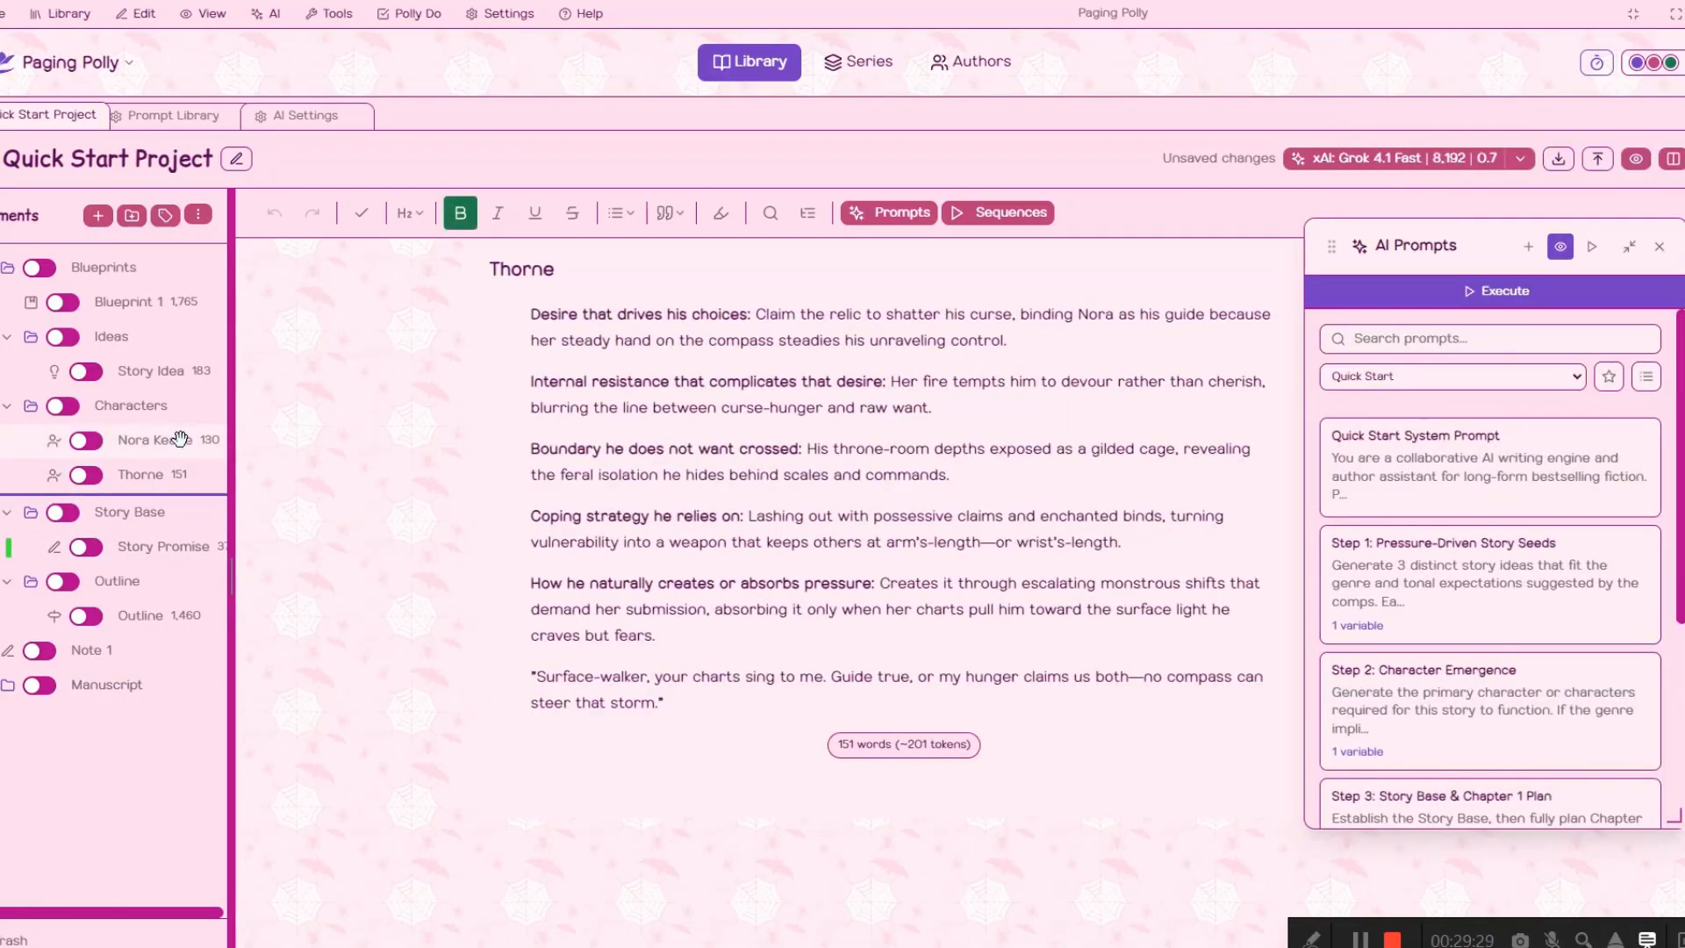
left_click(180, 438, "ctrl")
right_click(164, 473)
left_click(286, 646)
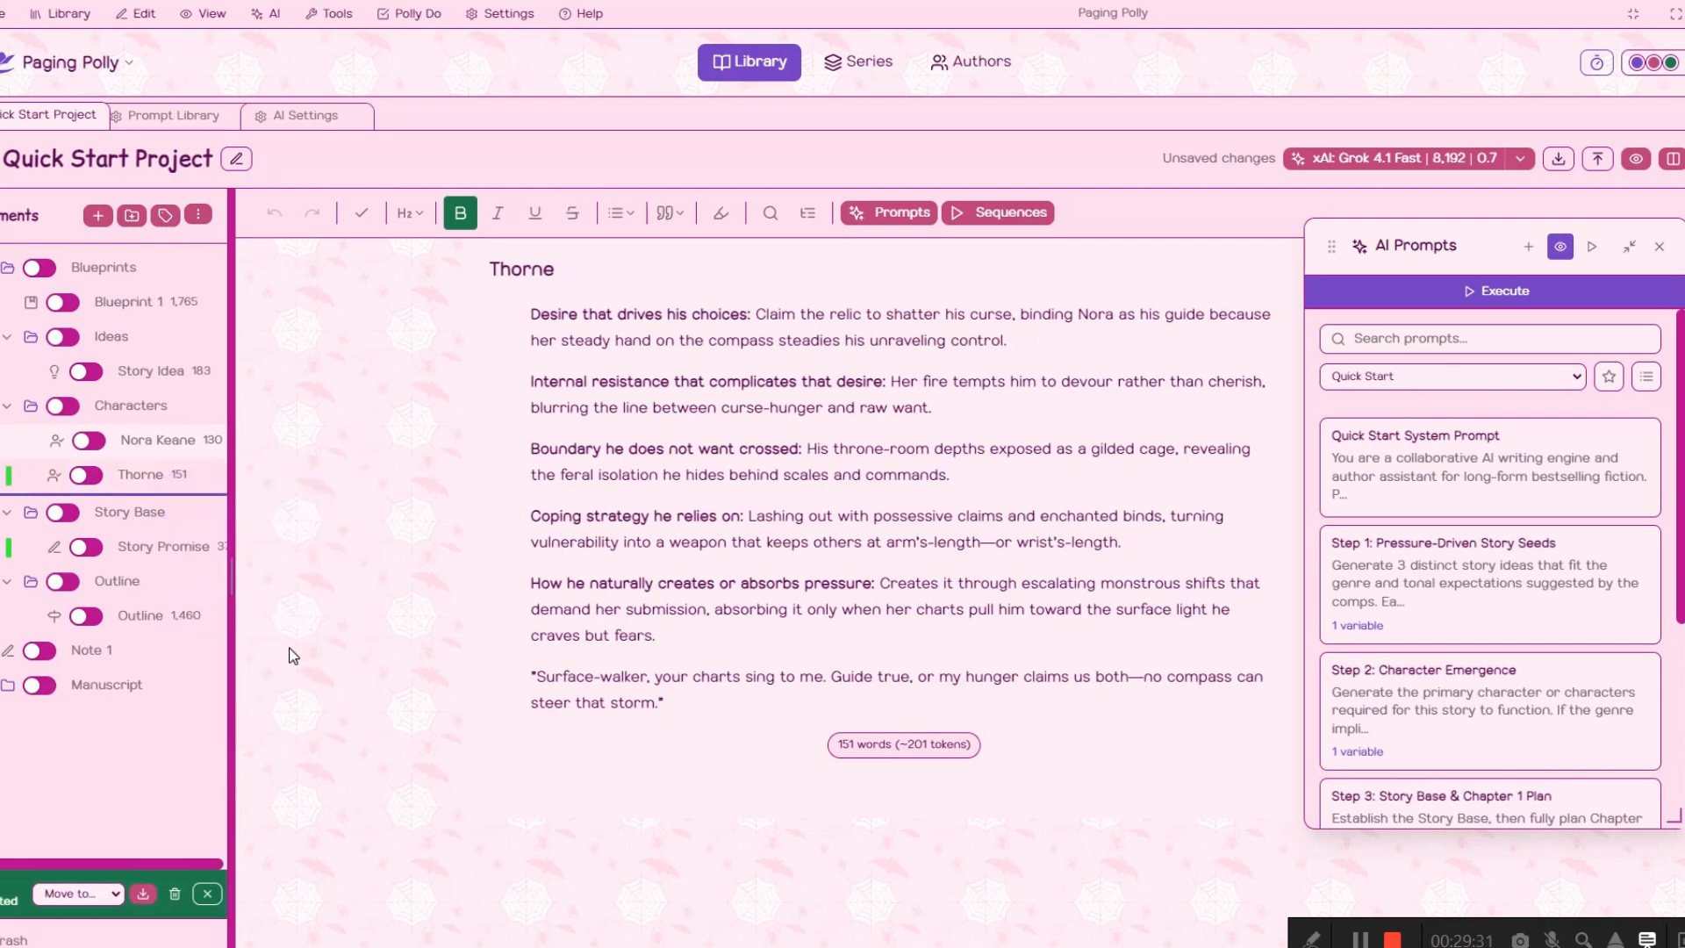
right_click(143, 446)
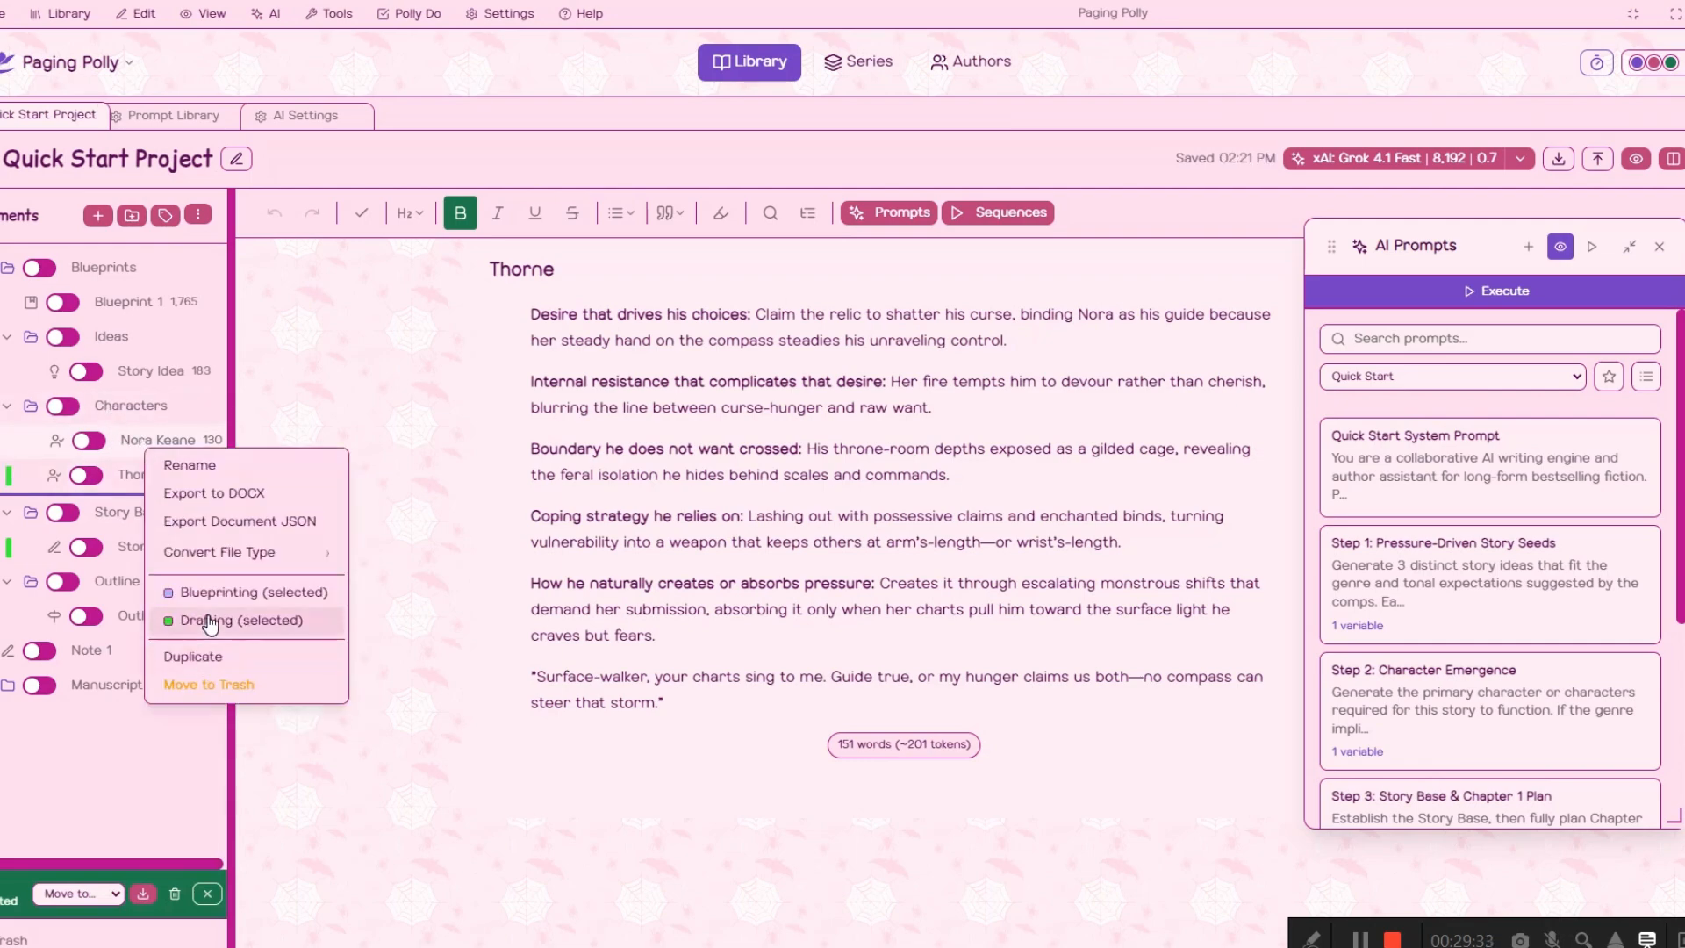
left_click(250, 620)
left_click(215, 894)
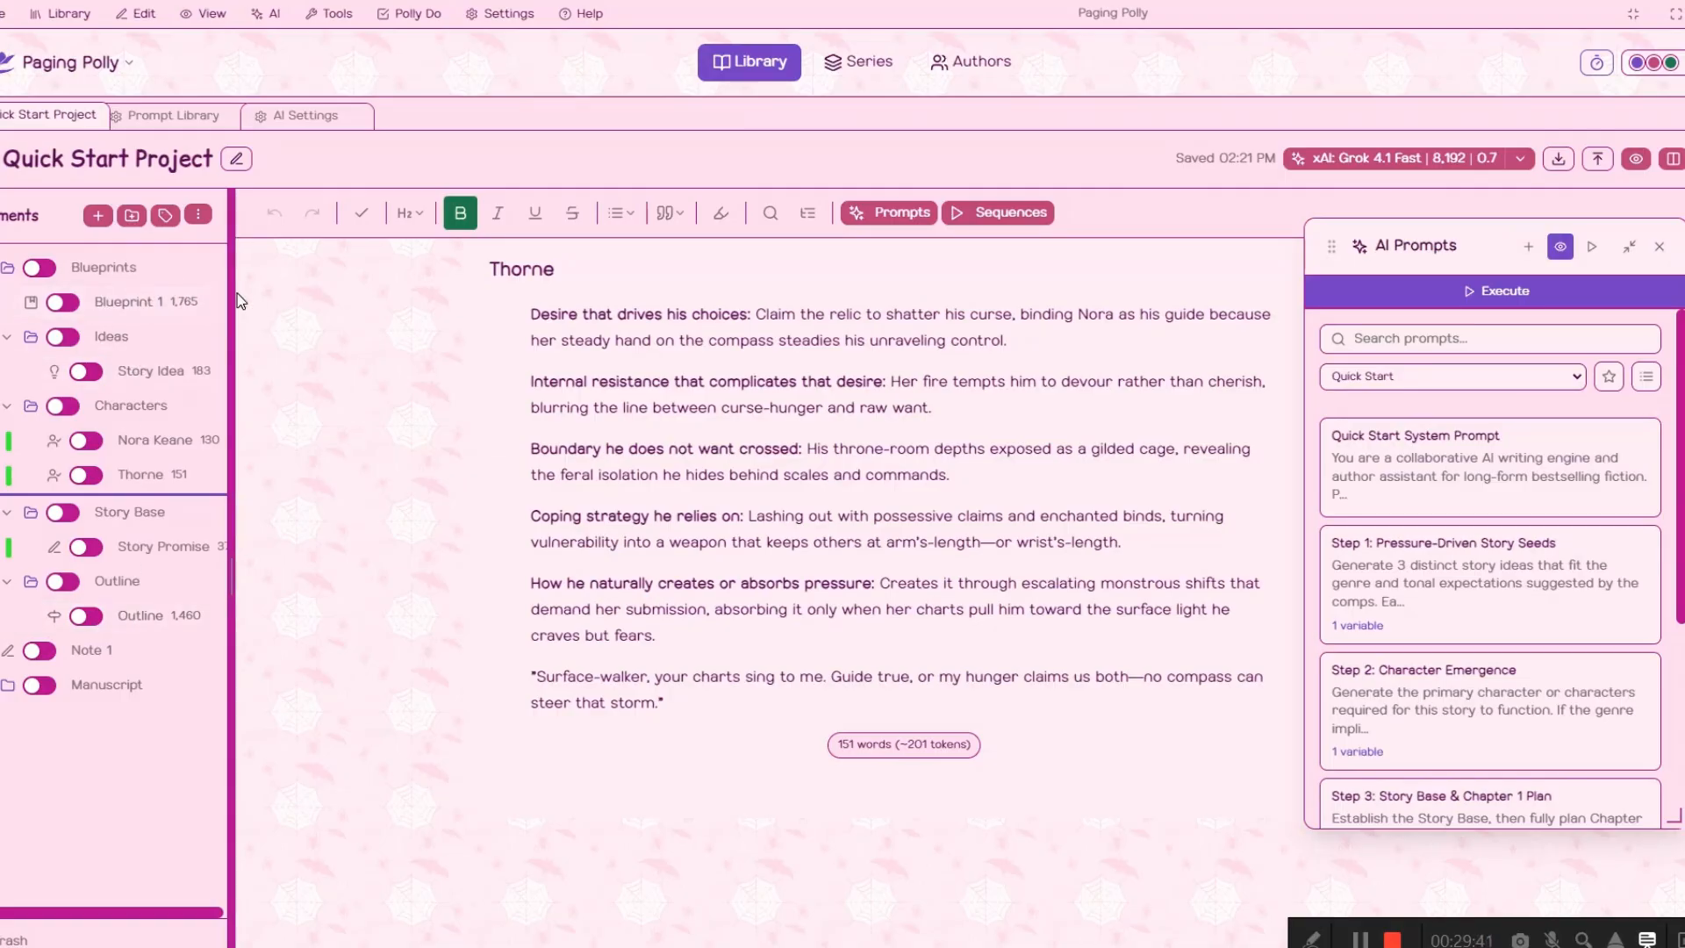
Close the AI Prompts window and examine the Outline document's chapter and scene cards in both grid and list layouts
left_click(143, 622)
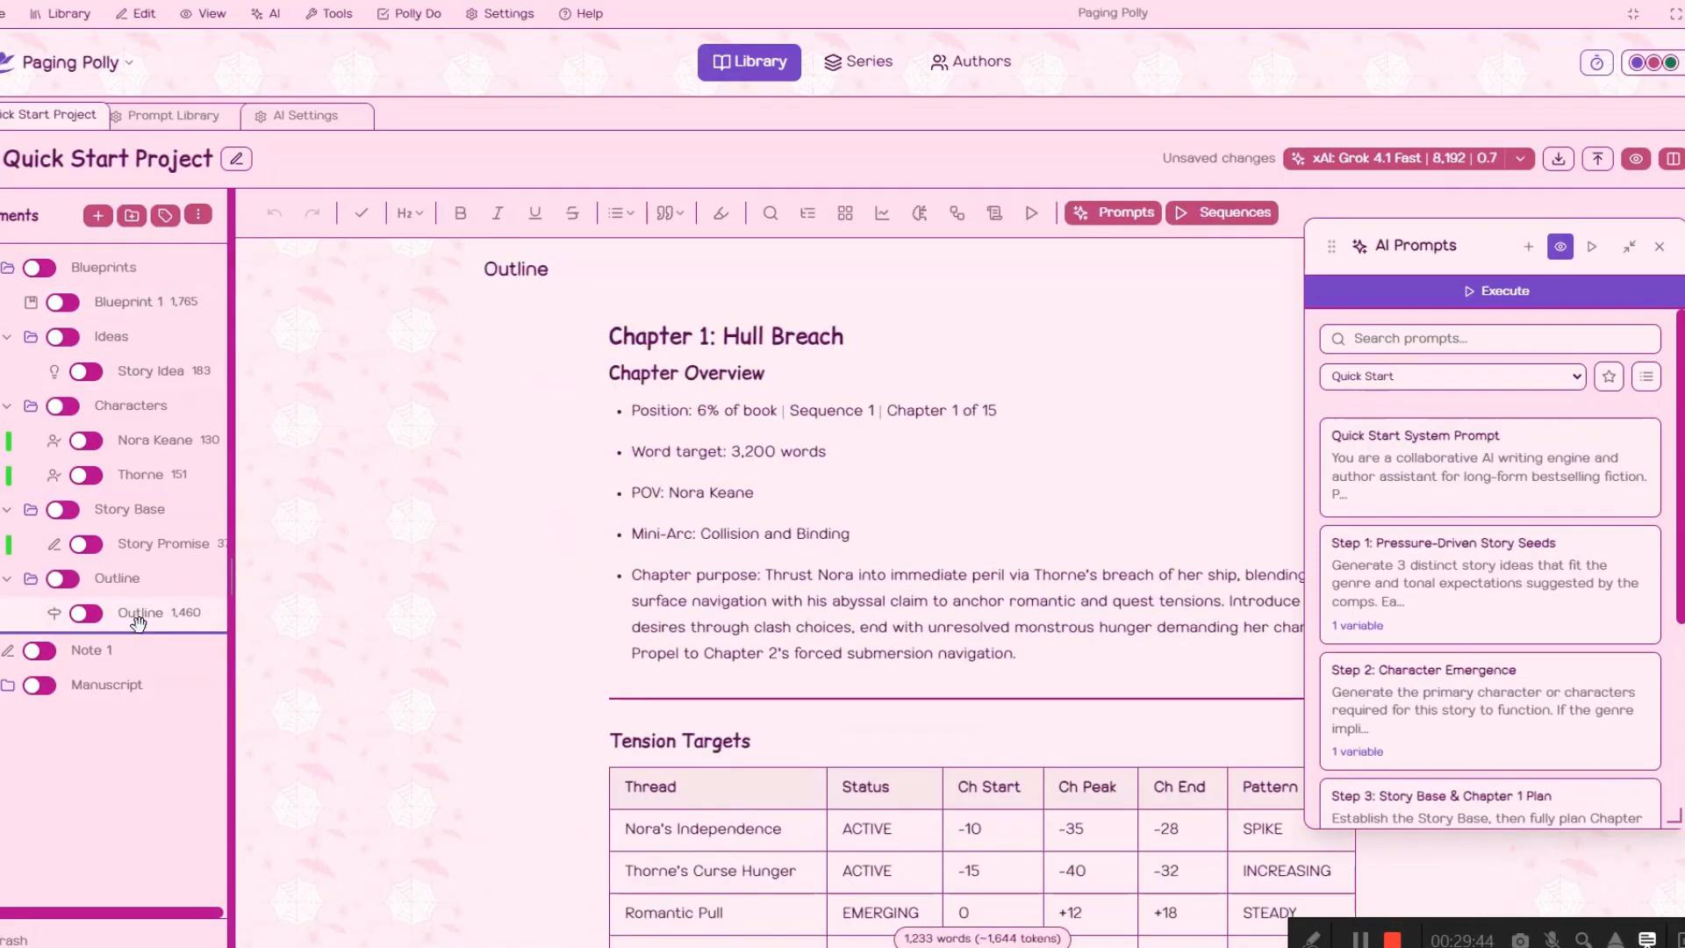
left_click(1658, 249)
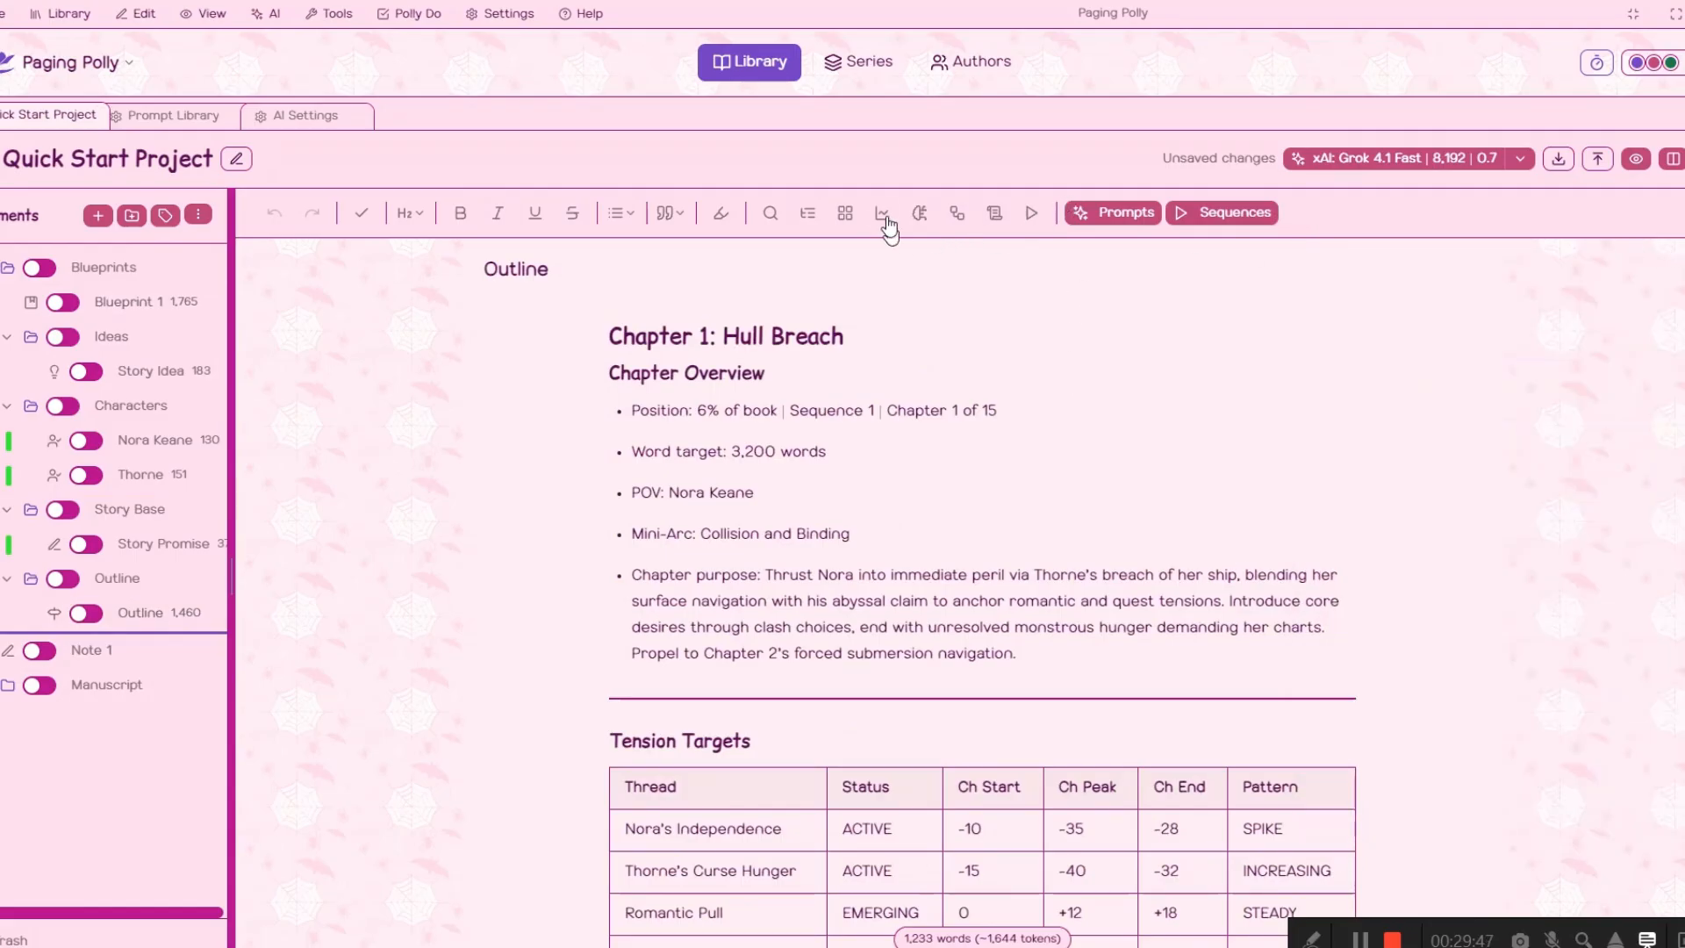
left_click(843, 216)
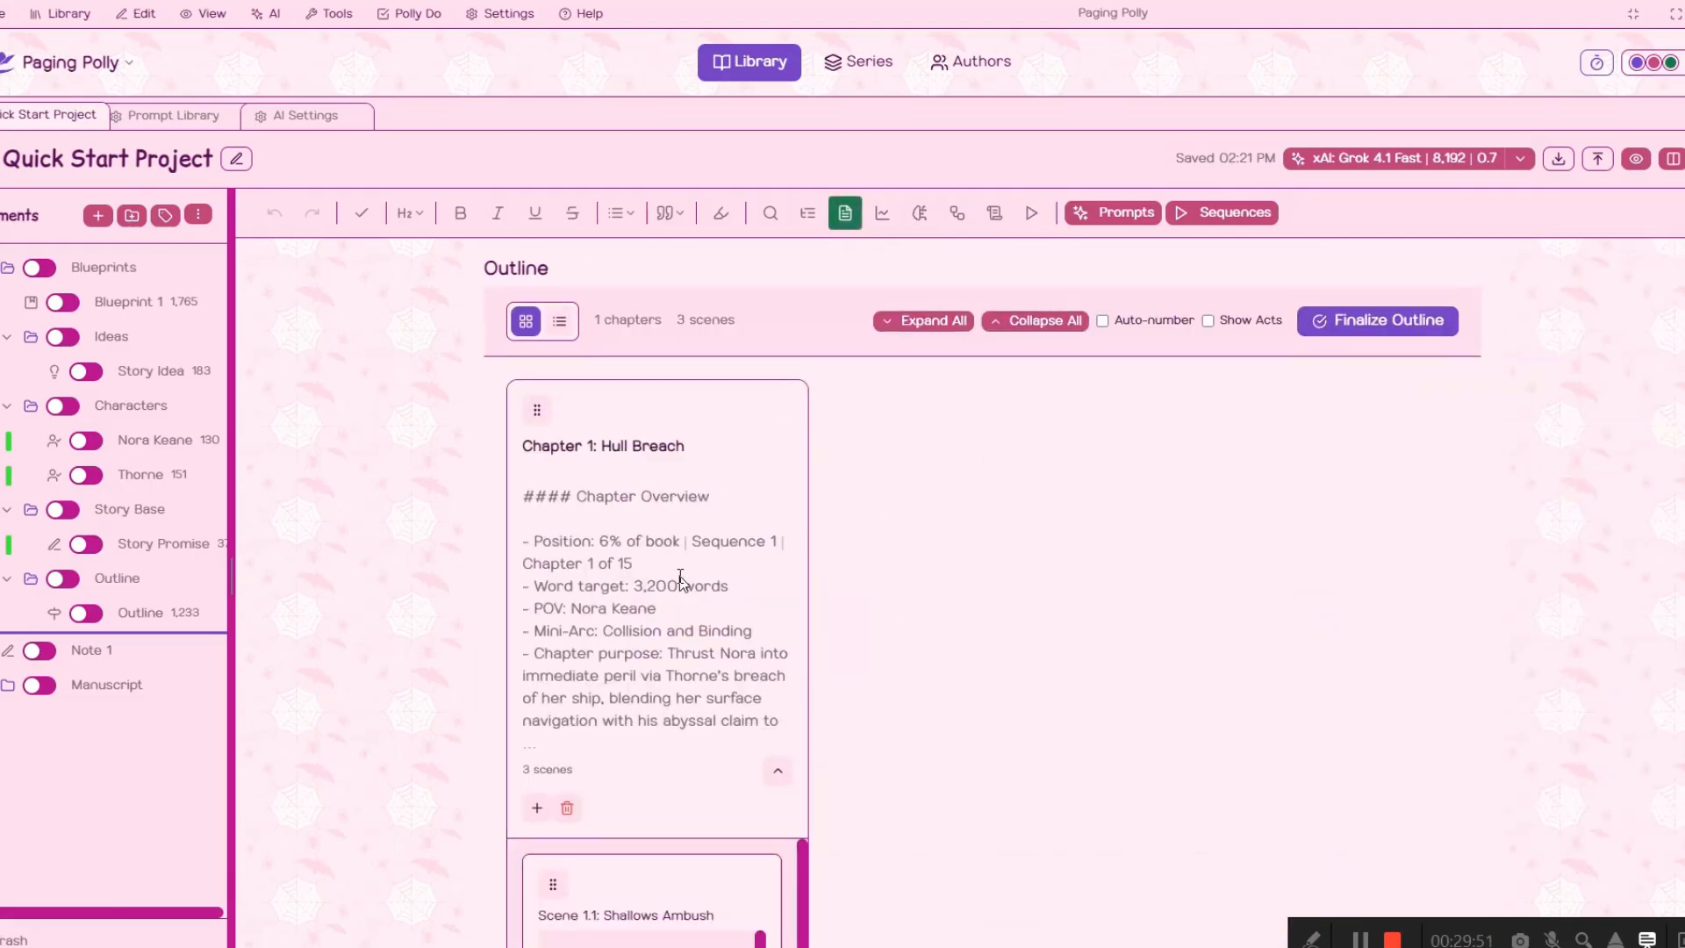
scroll(681, 583, "down", 6)
scroll(681, 584, "up", 6)
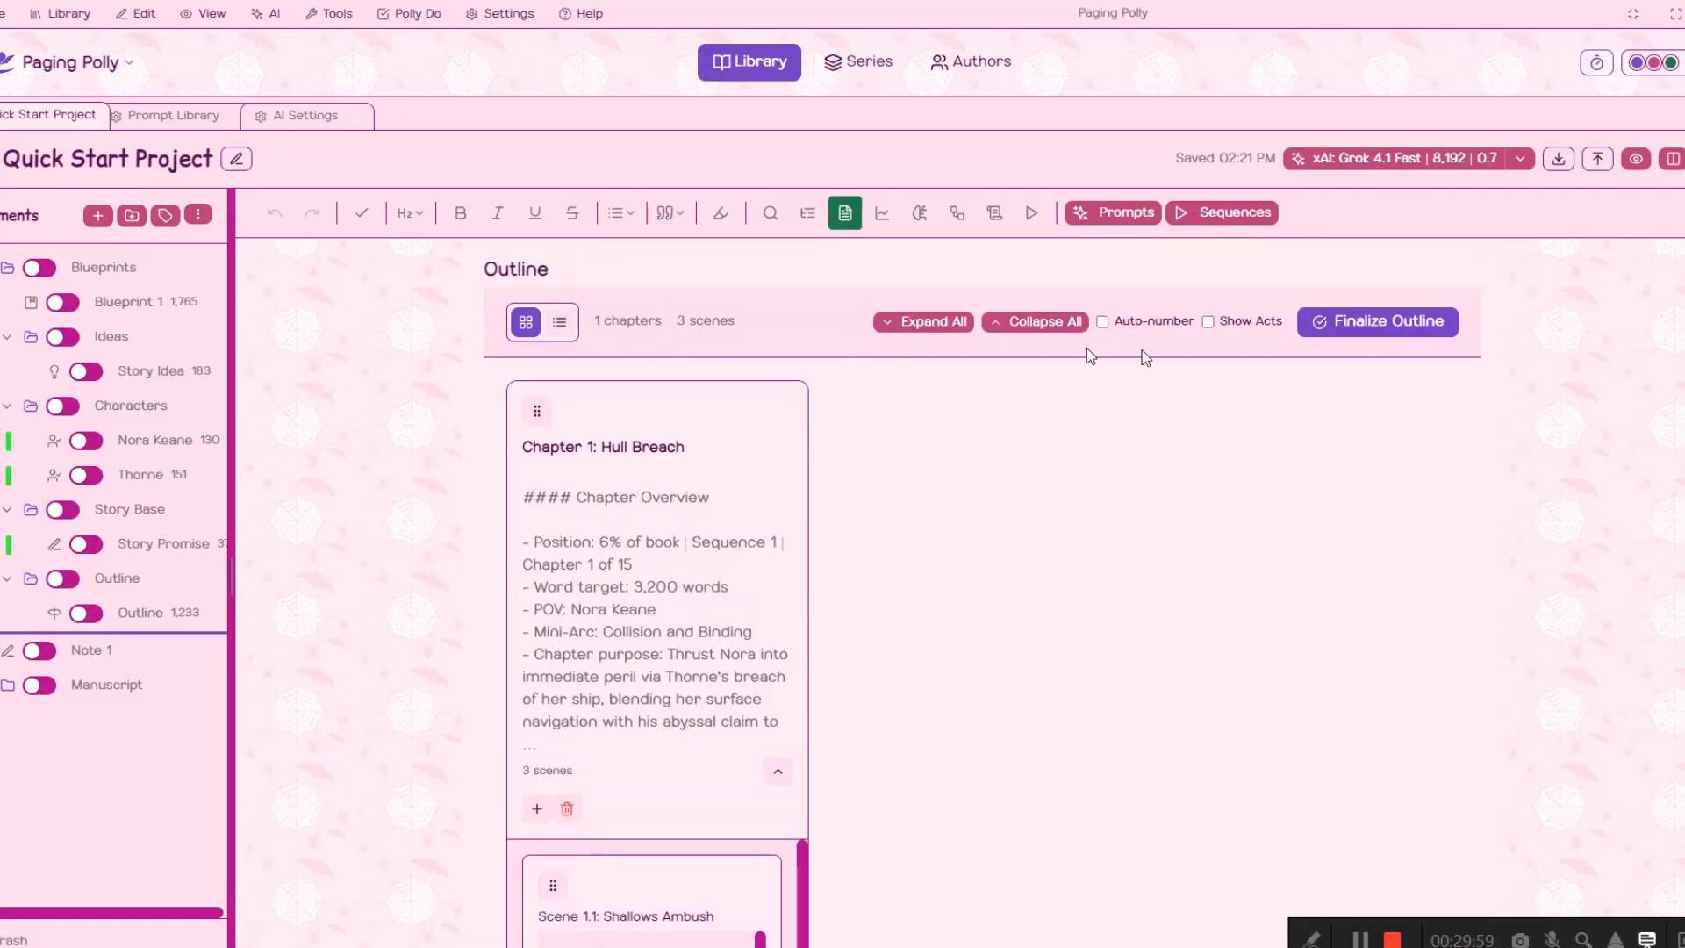
left_click(559, 322)
scroll(688, 536, "down", 8)
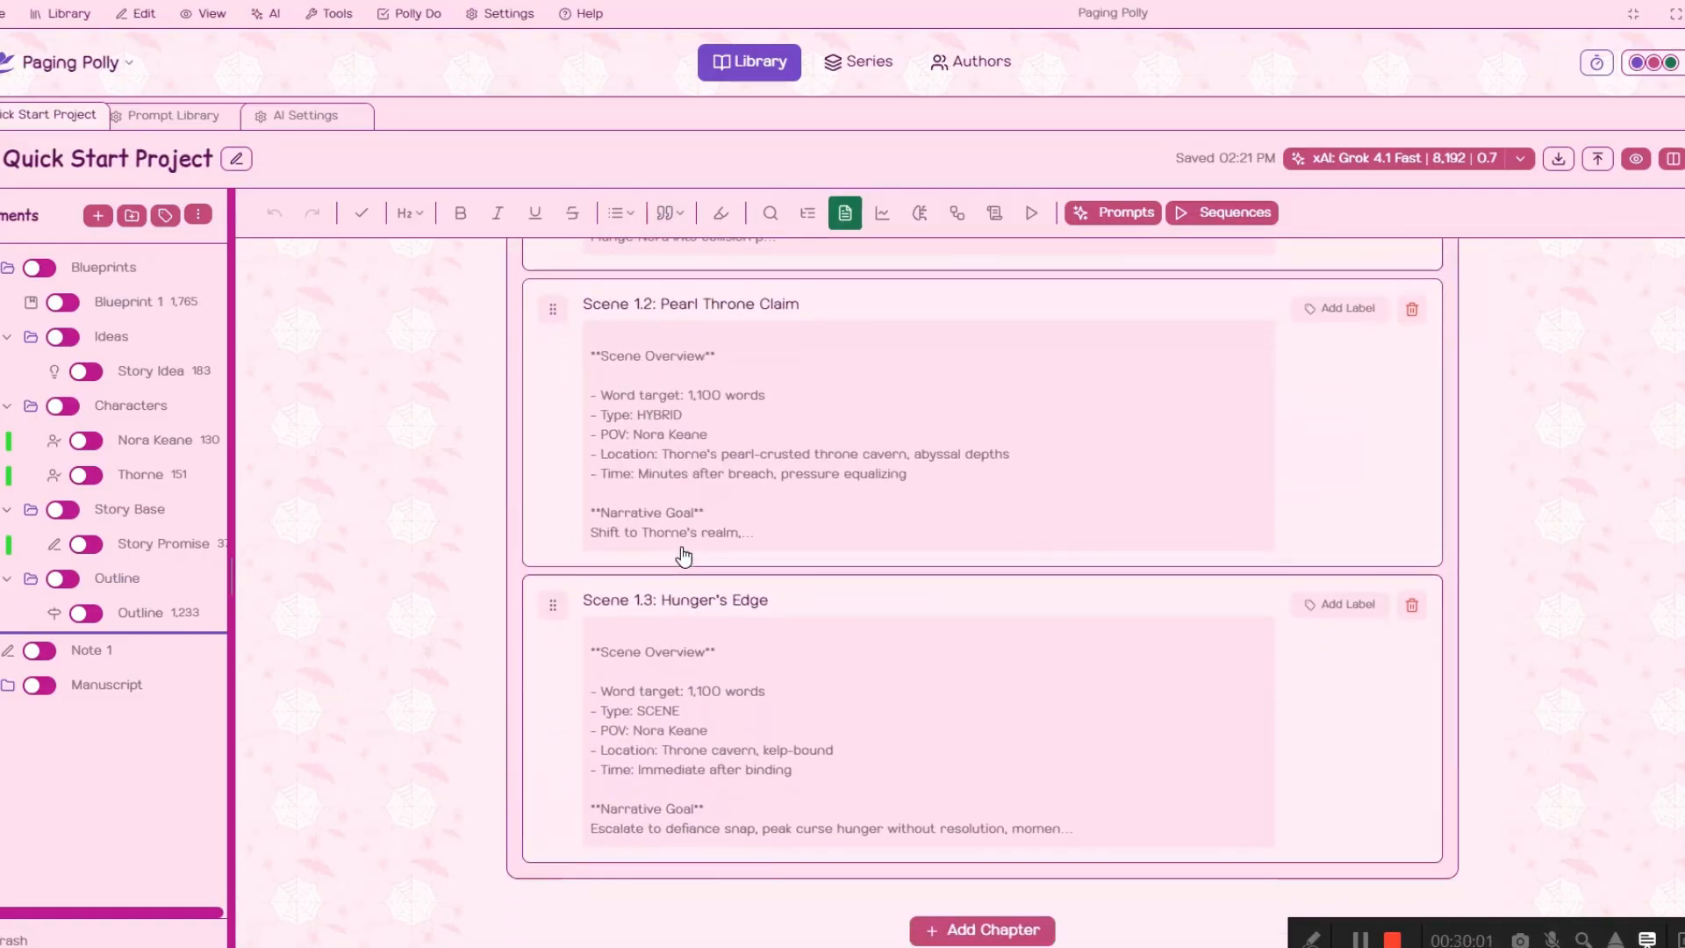
scroll(683, 556, "up", 10)
left_click(526, 322)
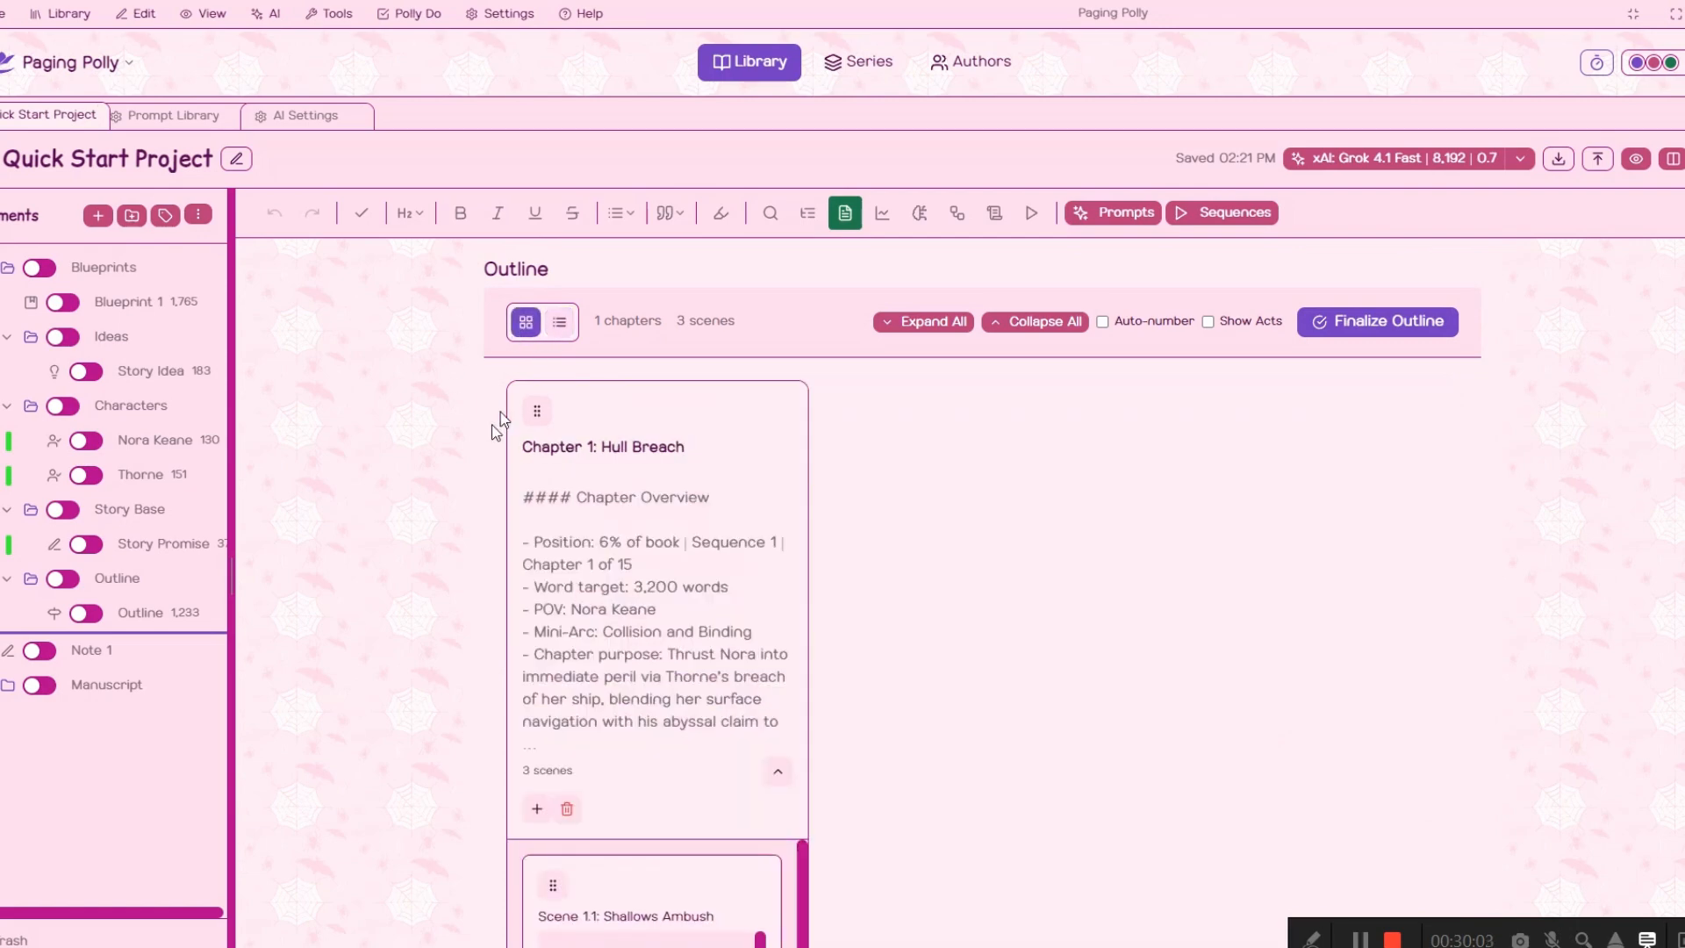
Examine the Outline's tension charts, going through the Tension, Breakdown, Velocity, Patterns, Lifecycle and Scene Types views
left_click(882, 212)
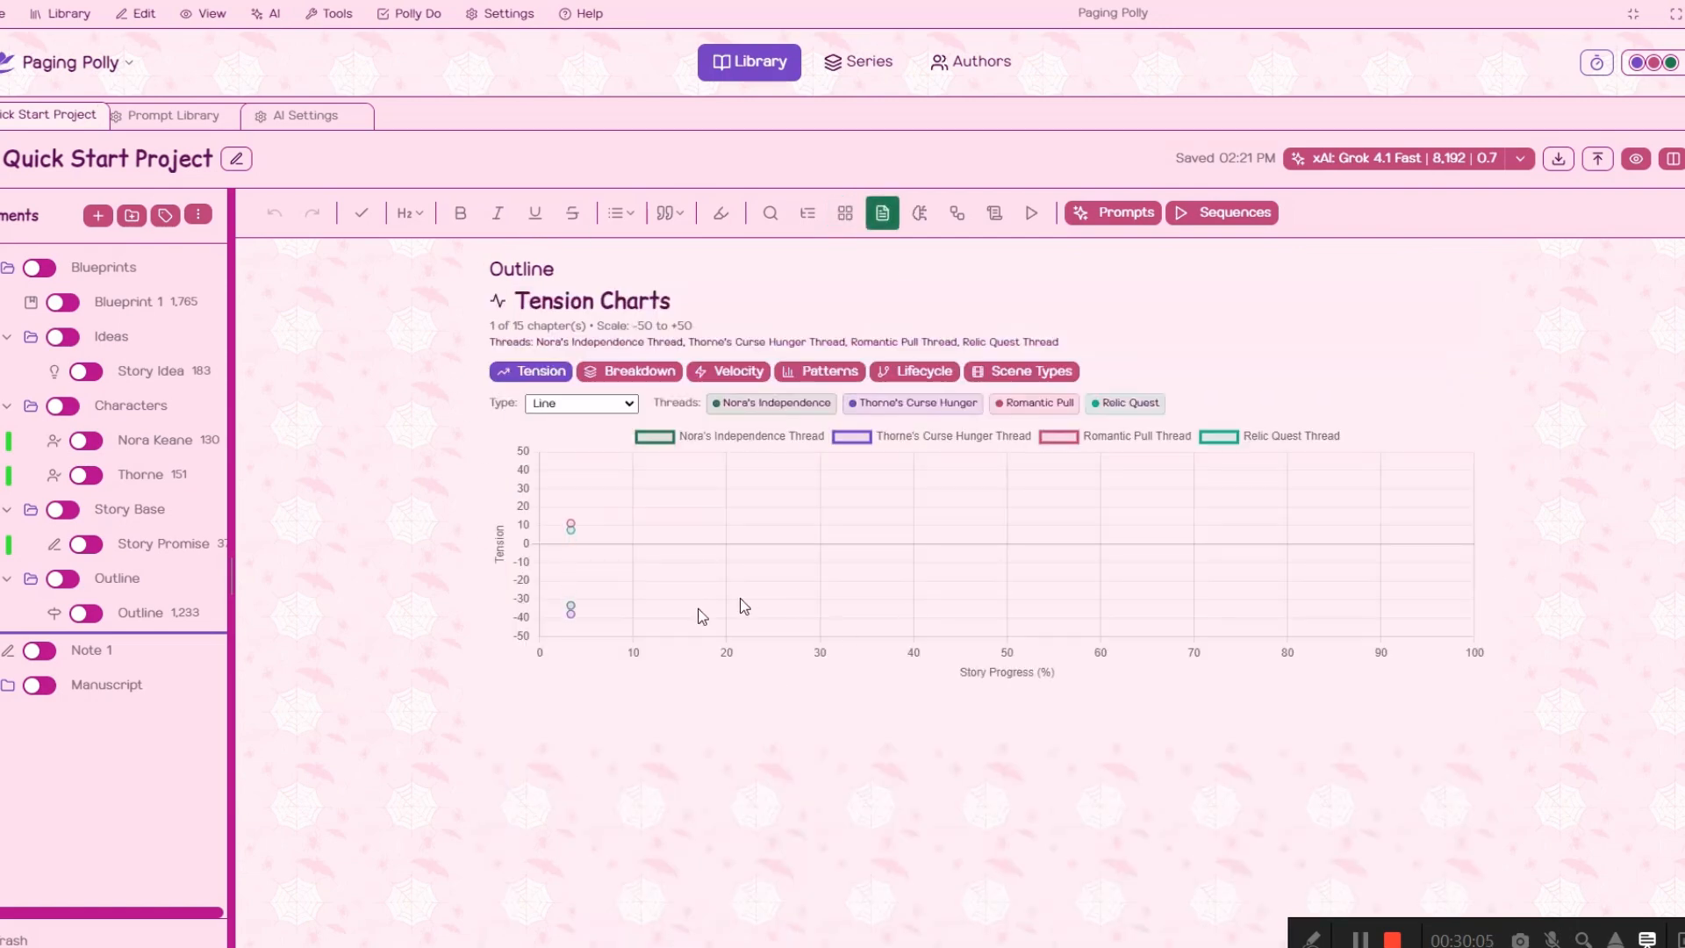
left_click(667, 373)
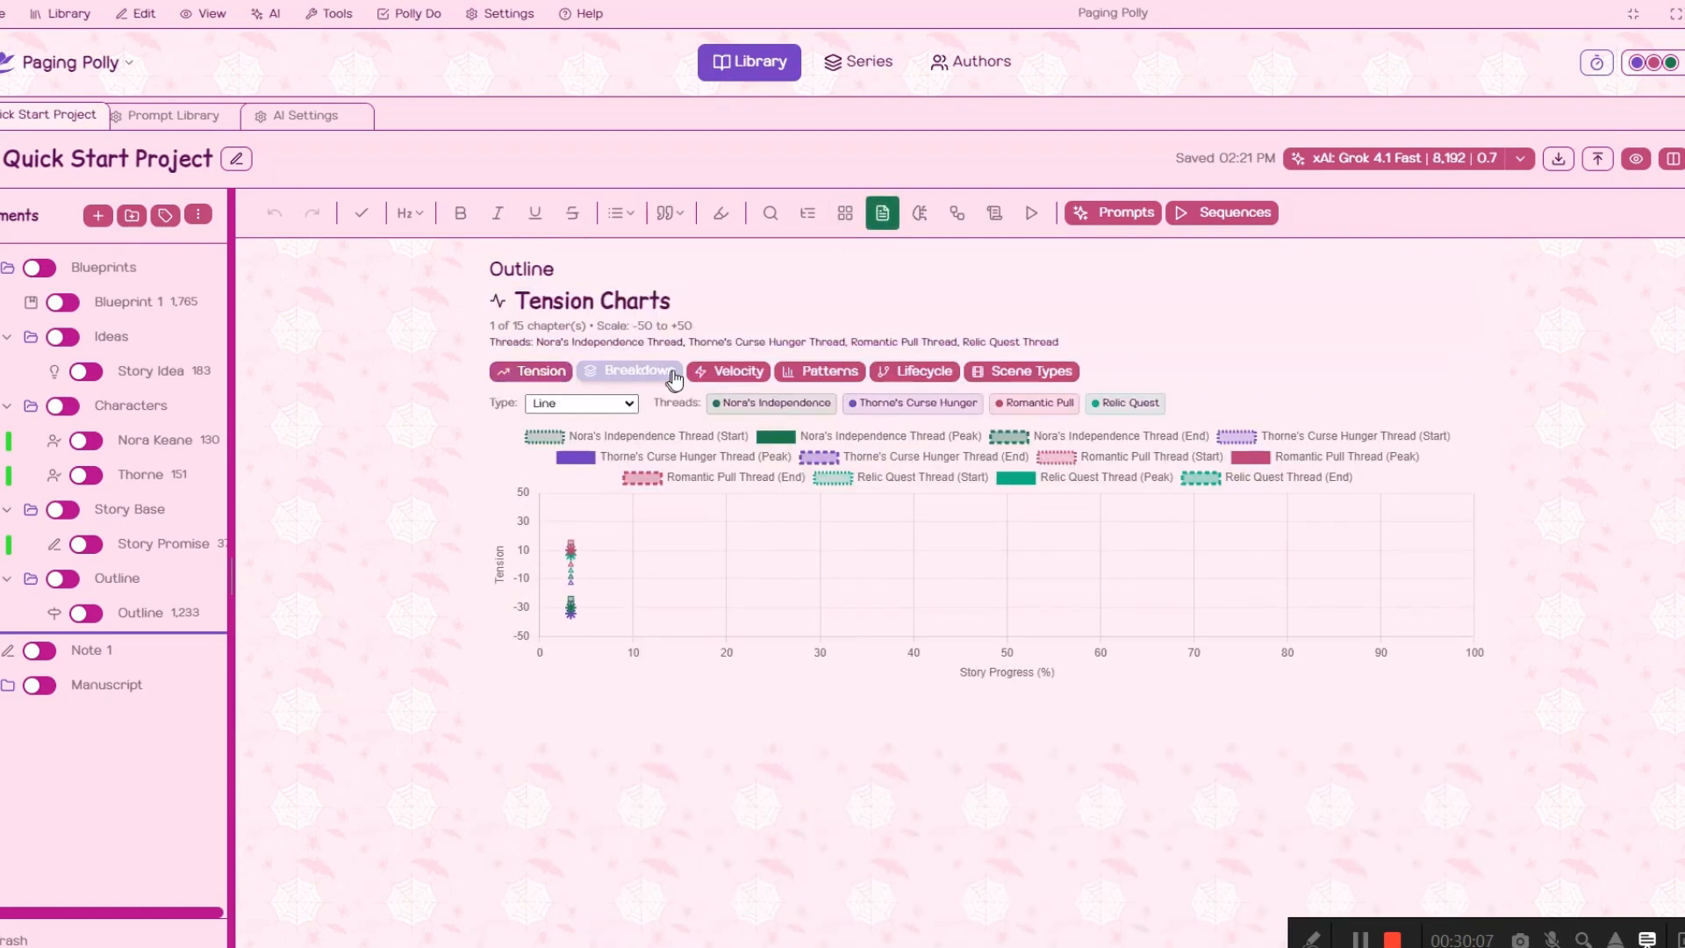
left_click(728, 373)
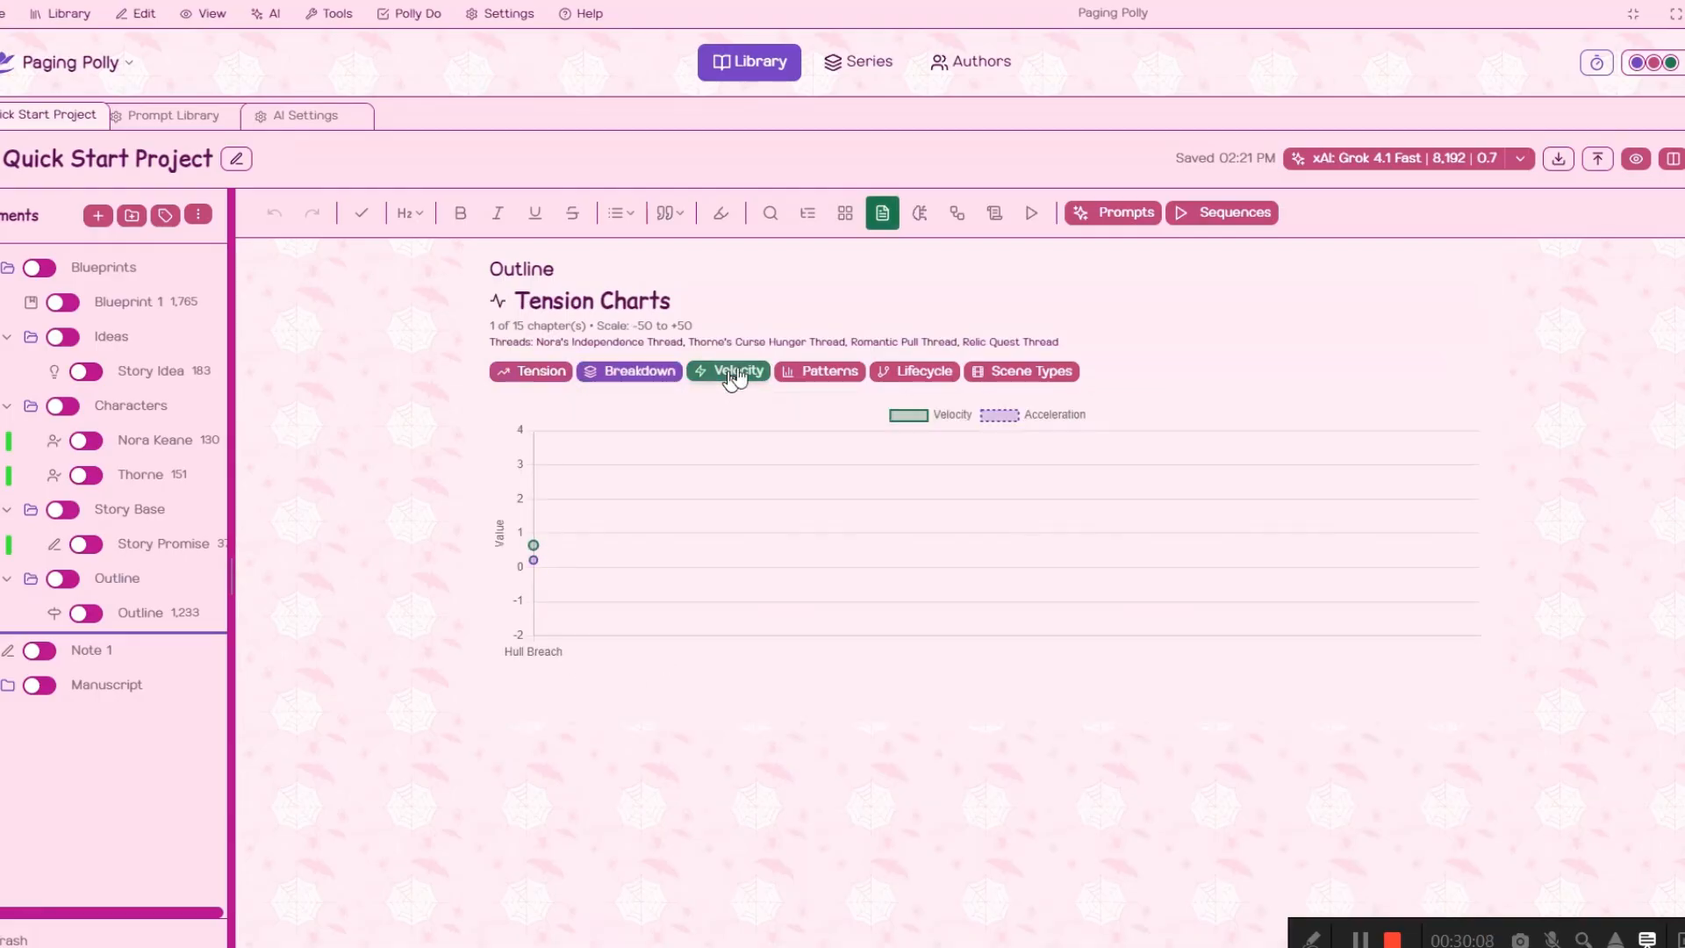
left_click(819, 372)
left_click(948, 372)
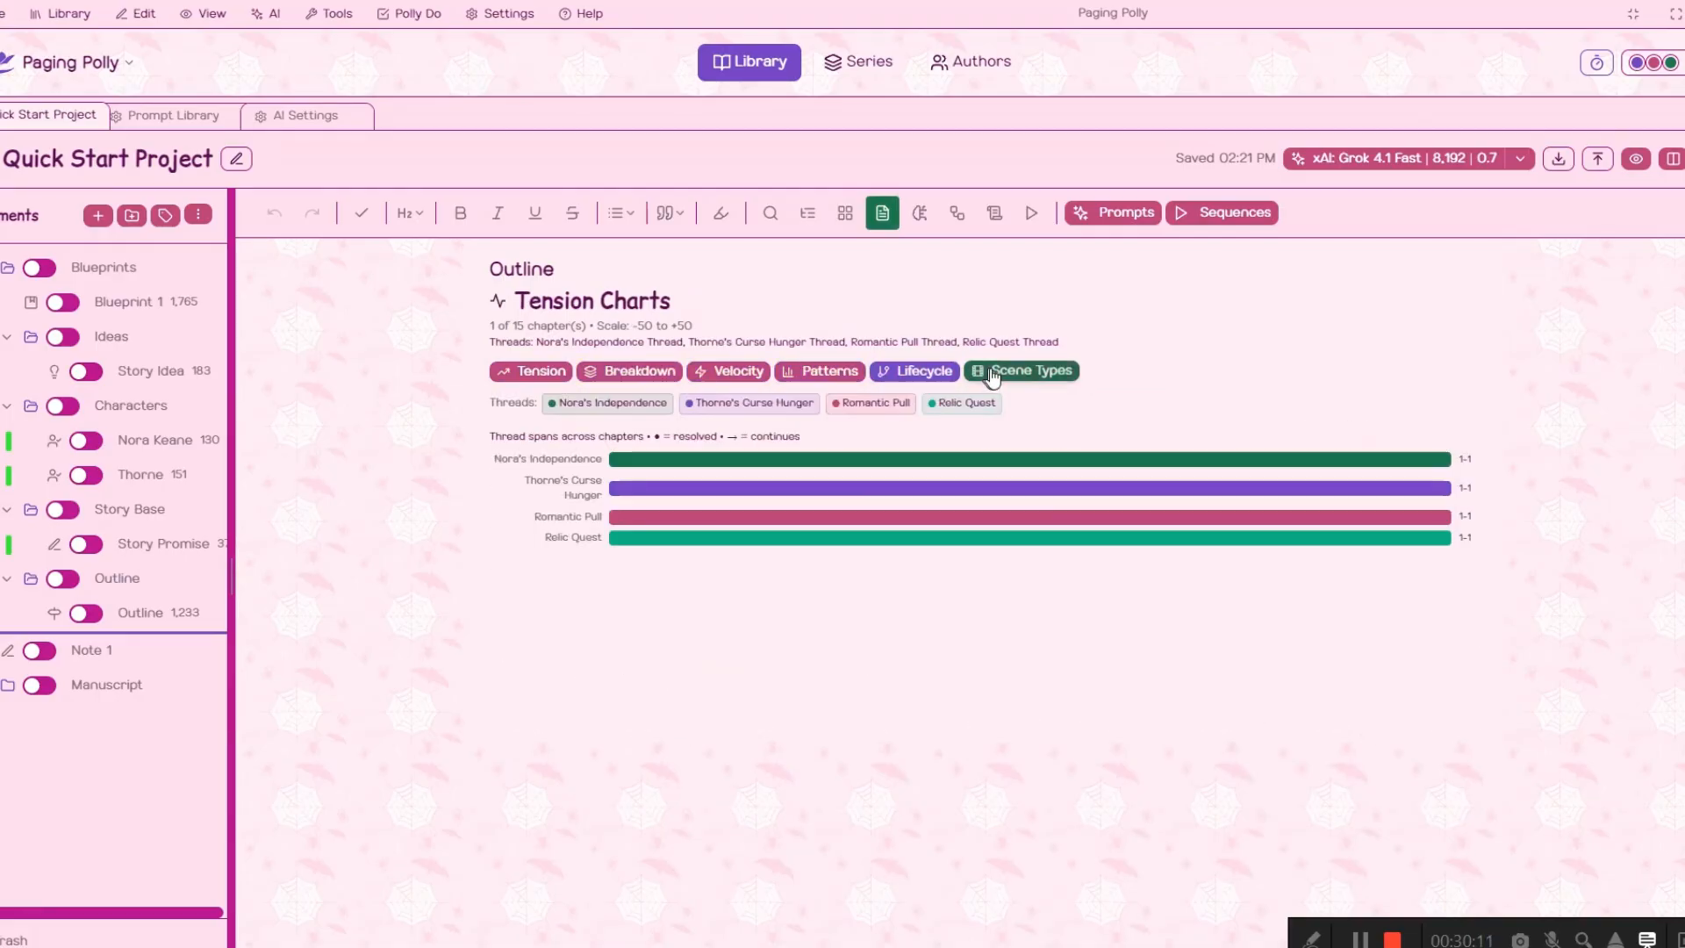
left_click(993, 372)
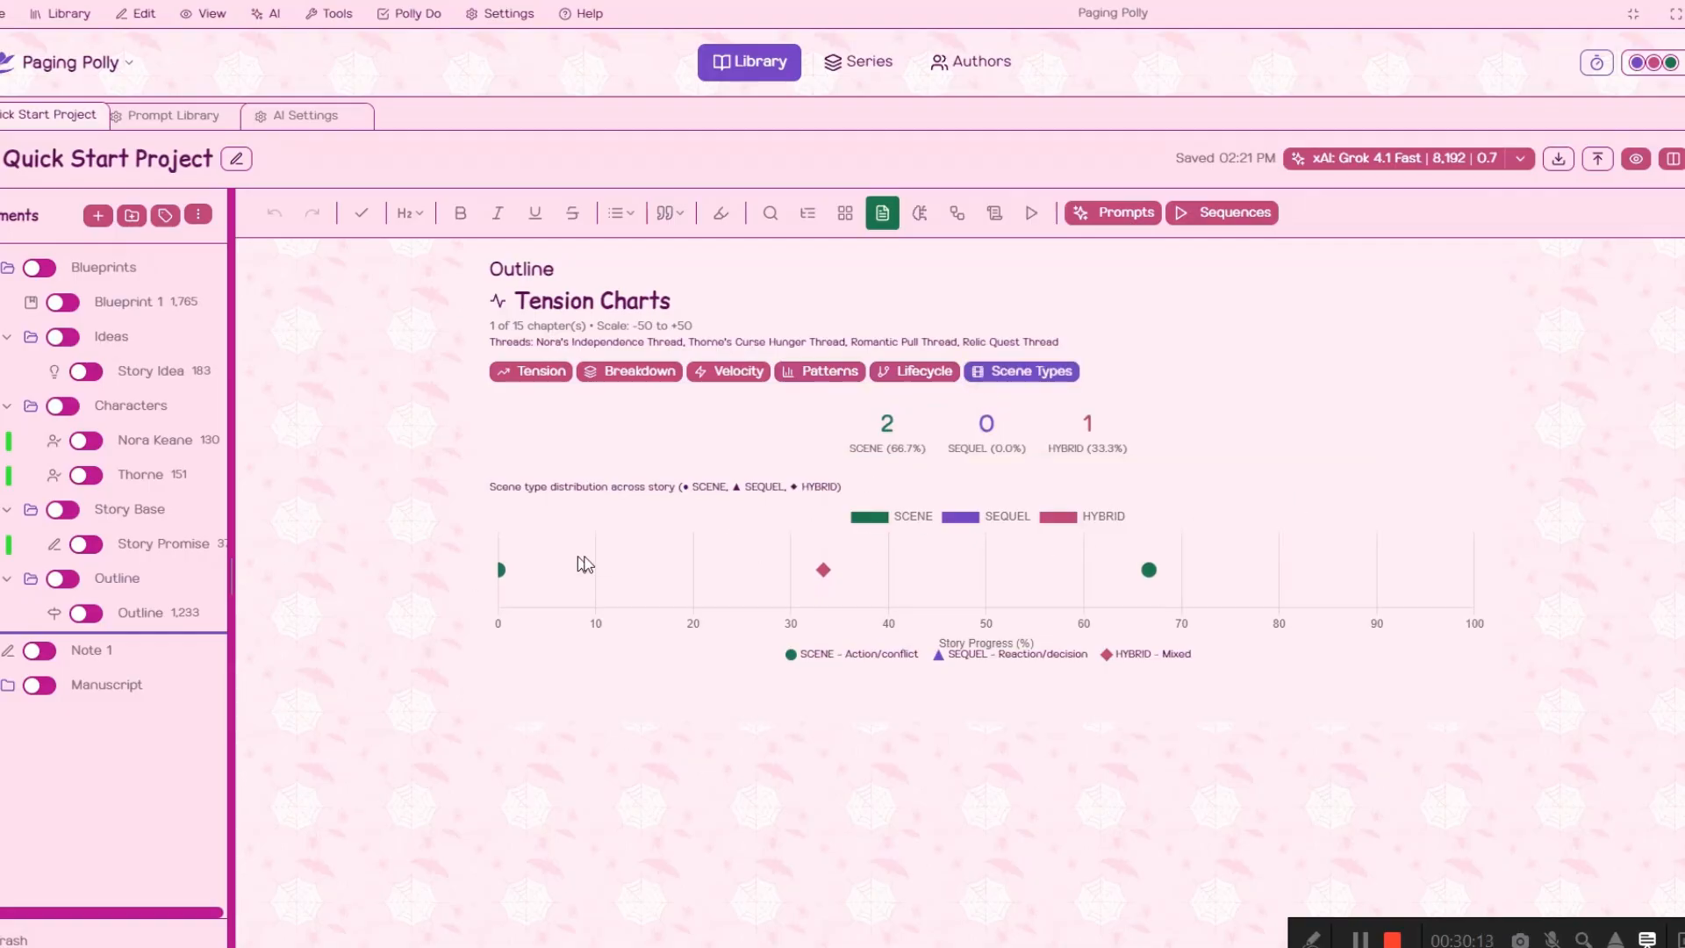
left_click(532, 371)
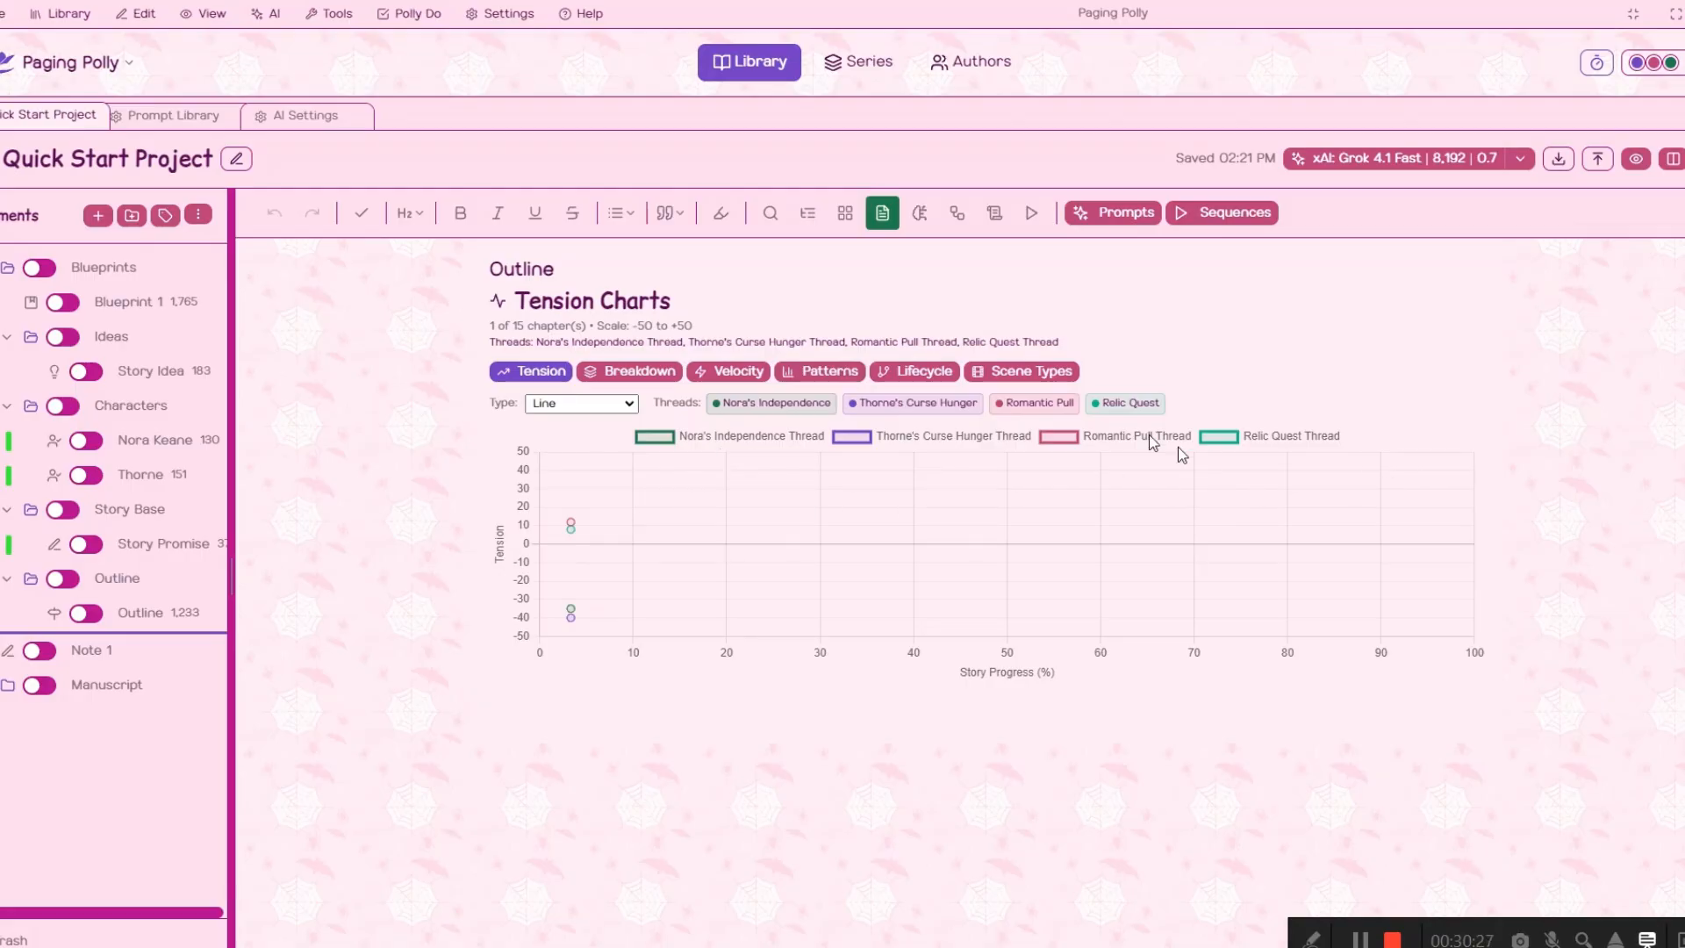
left_click(648, 379)
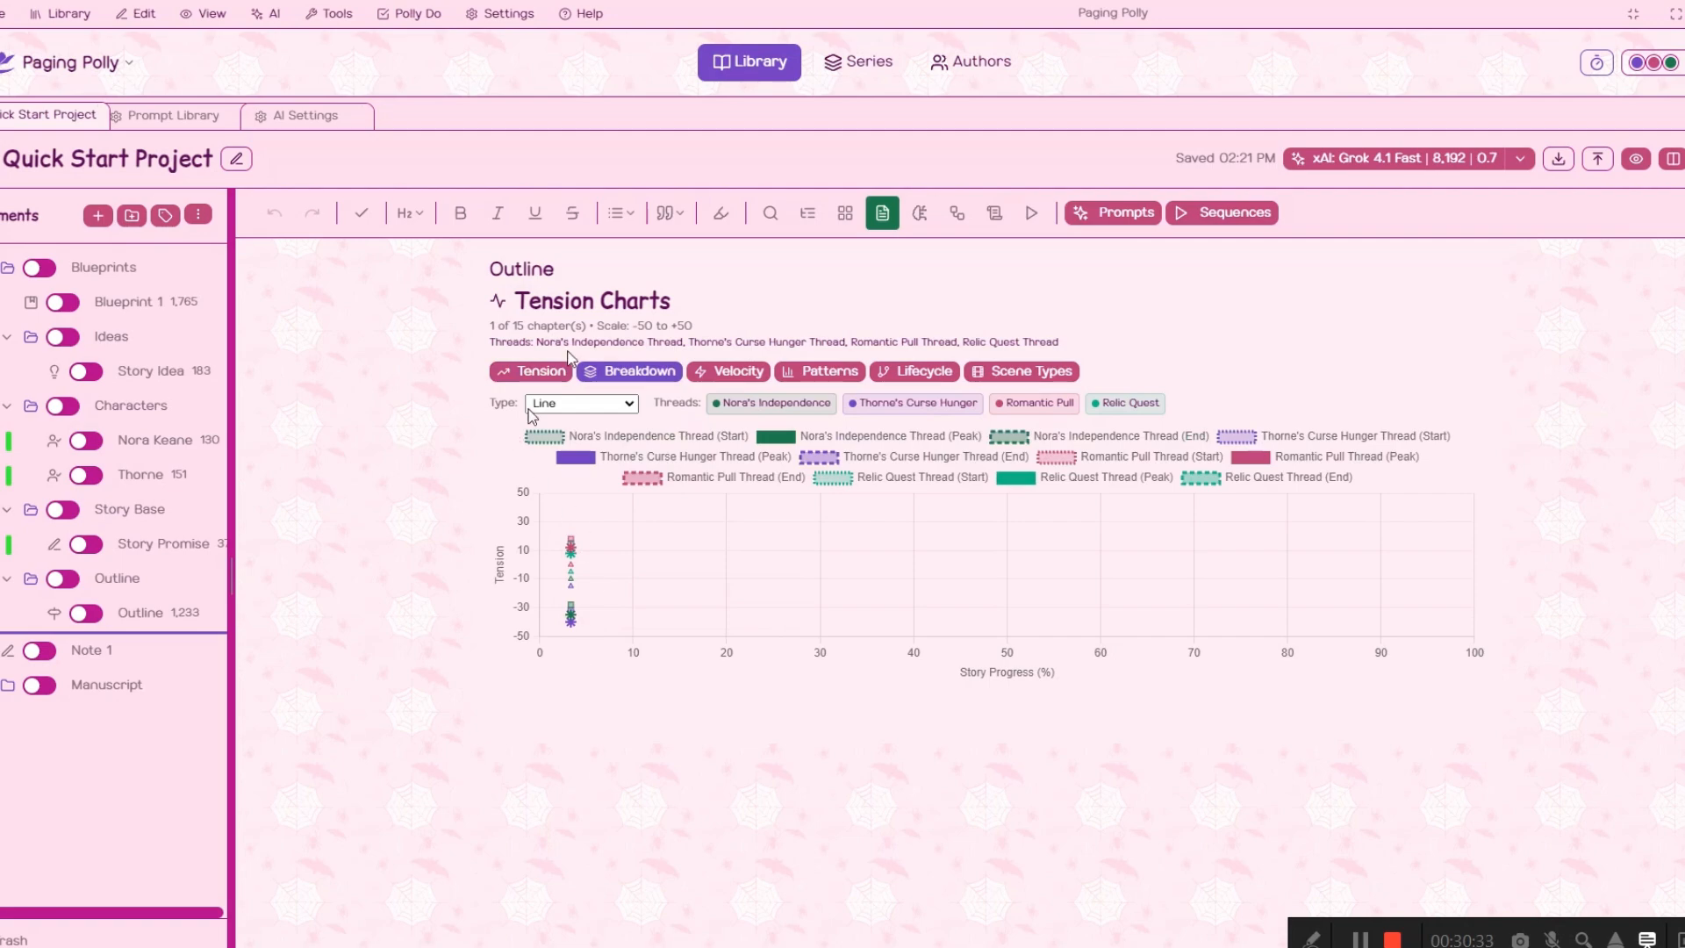
Show and hide the Outline's table of contents, card view and tension charts, ending on the plain outline text
left_click(807, 213)
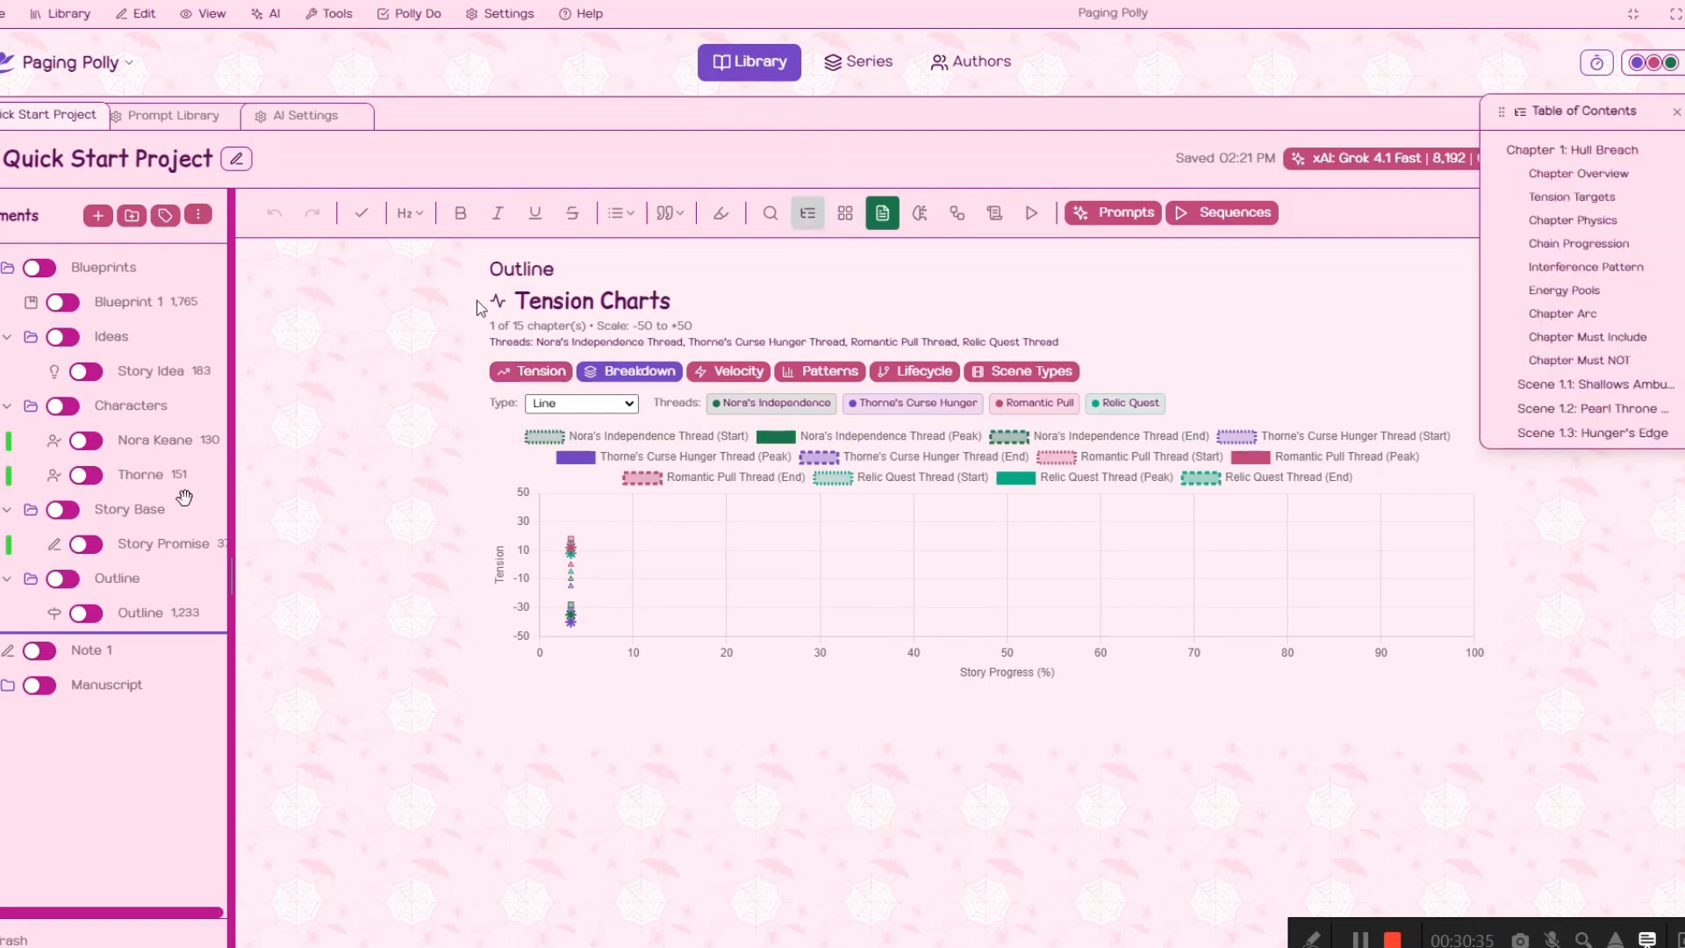
left_click(882, 213)
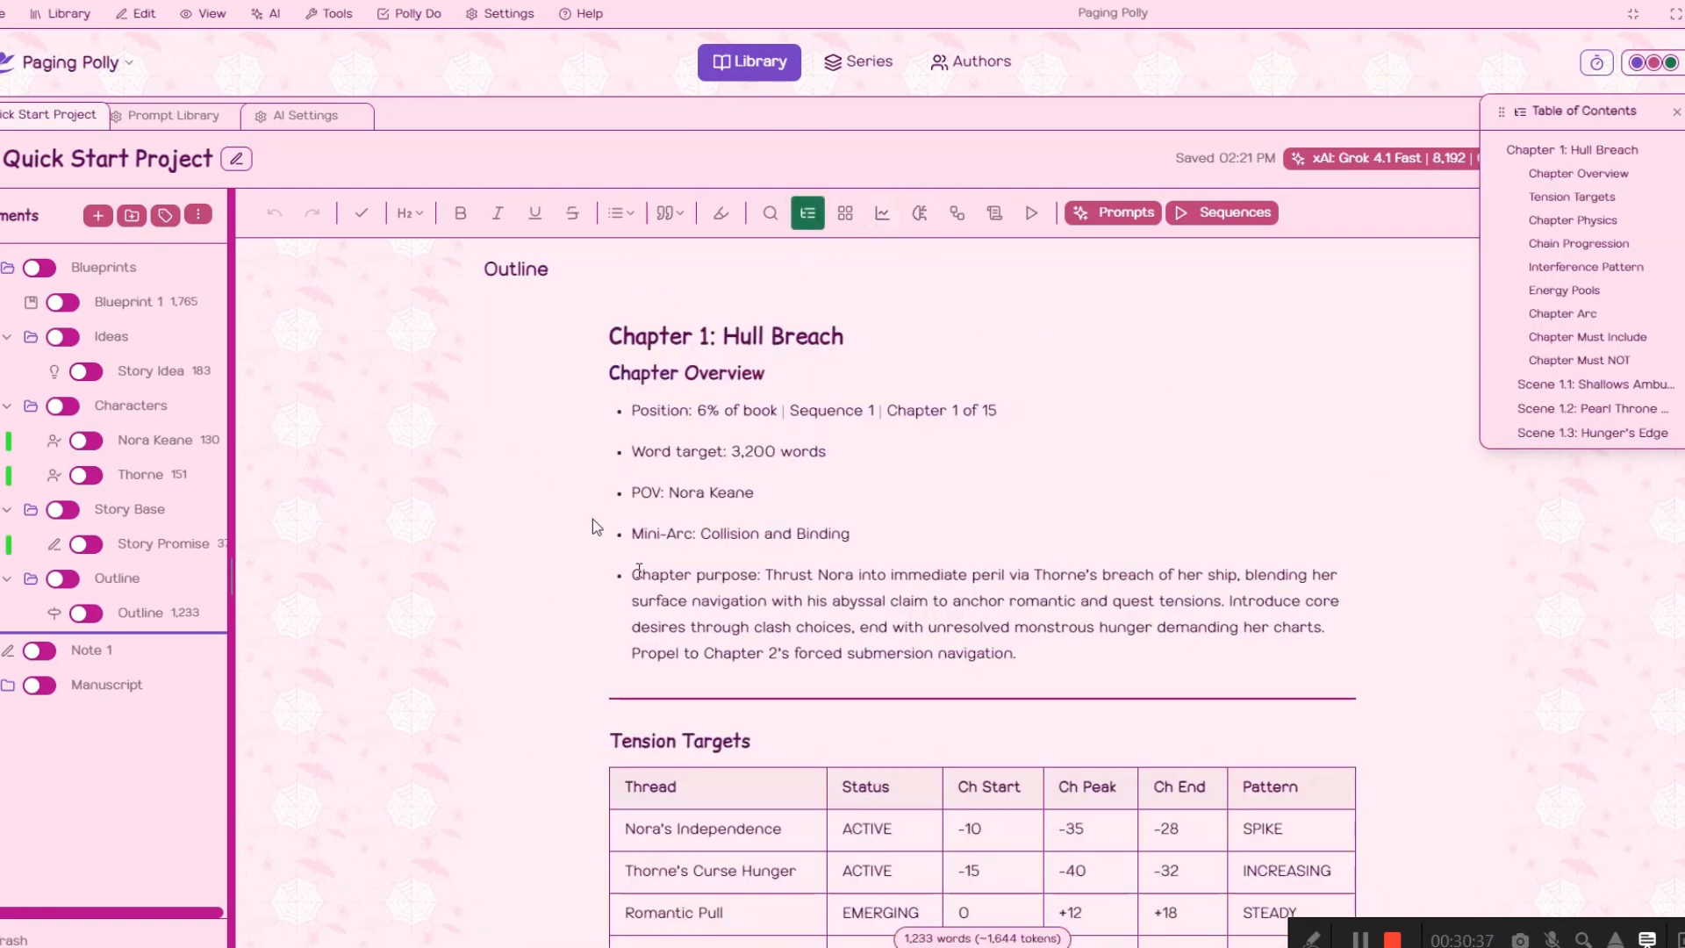
left_click(807, 213)
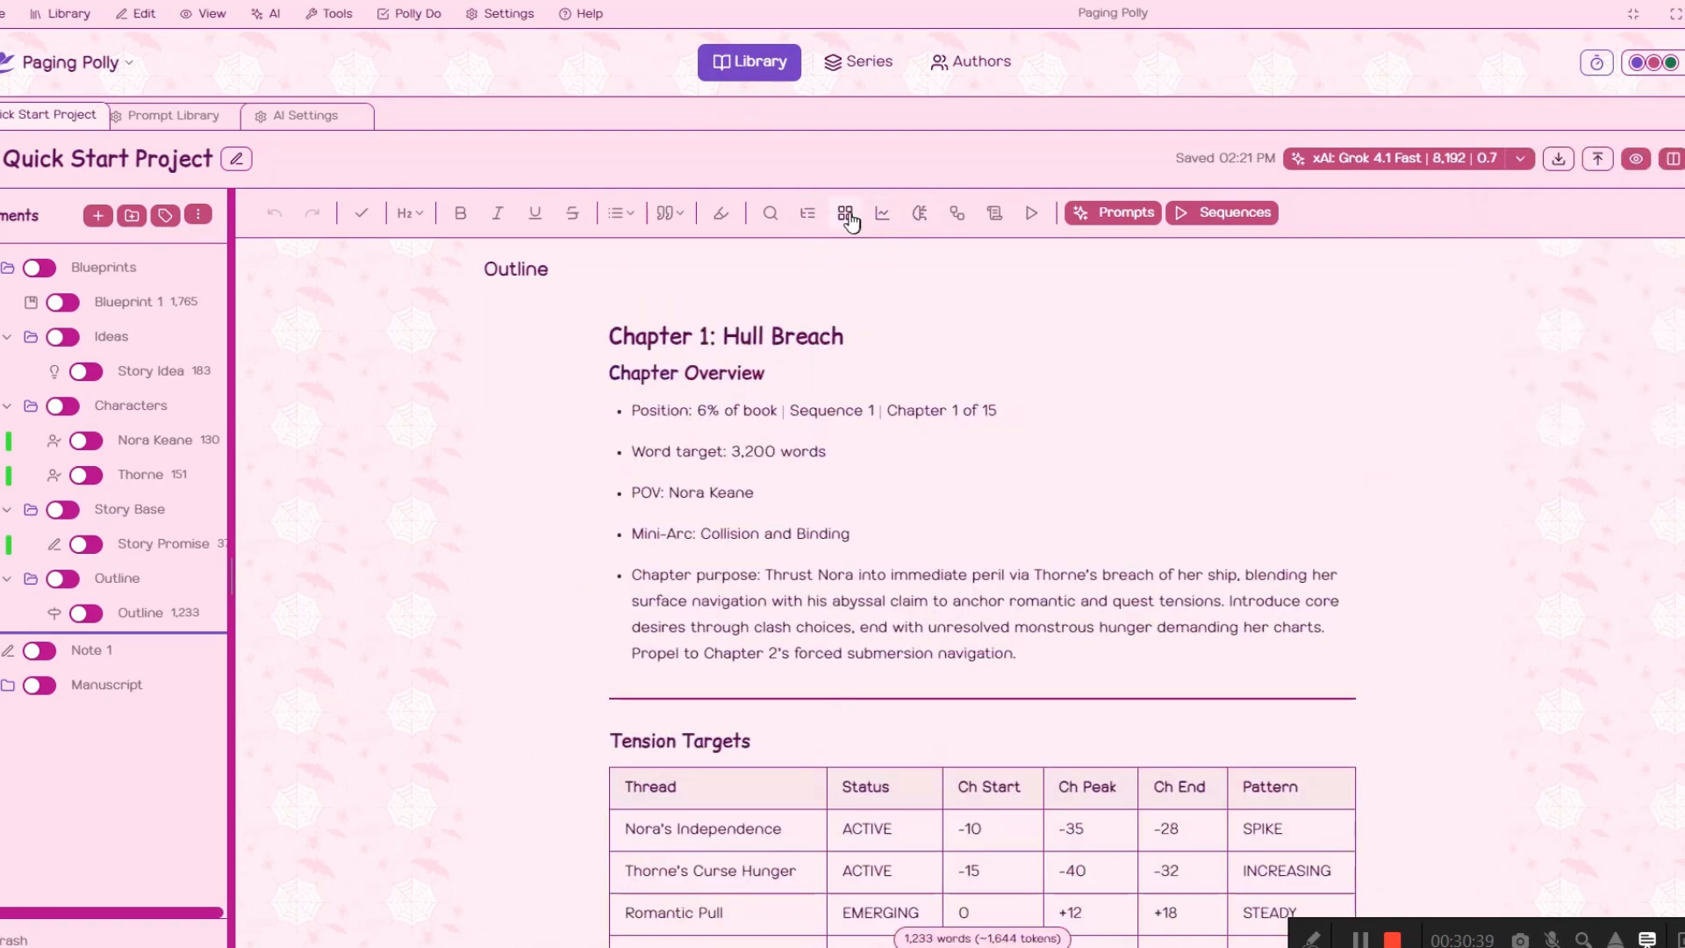
left_click(843, 215)
left_click(842, 215)
left_click(882, 213)
left_click(882, 215)
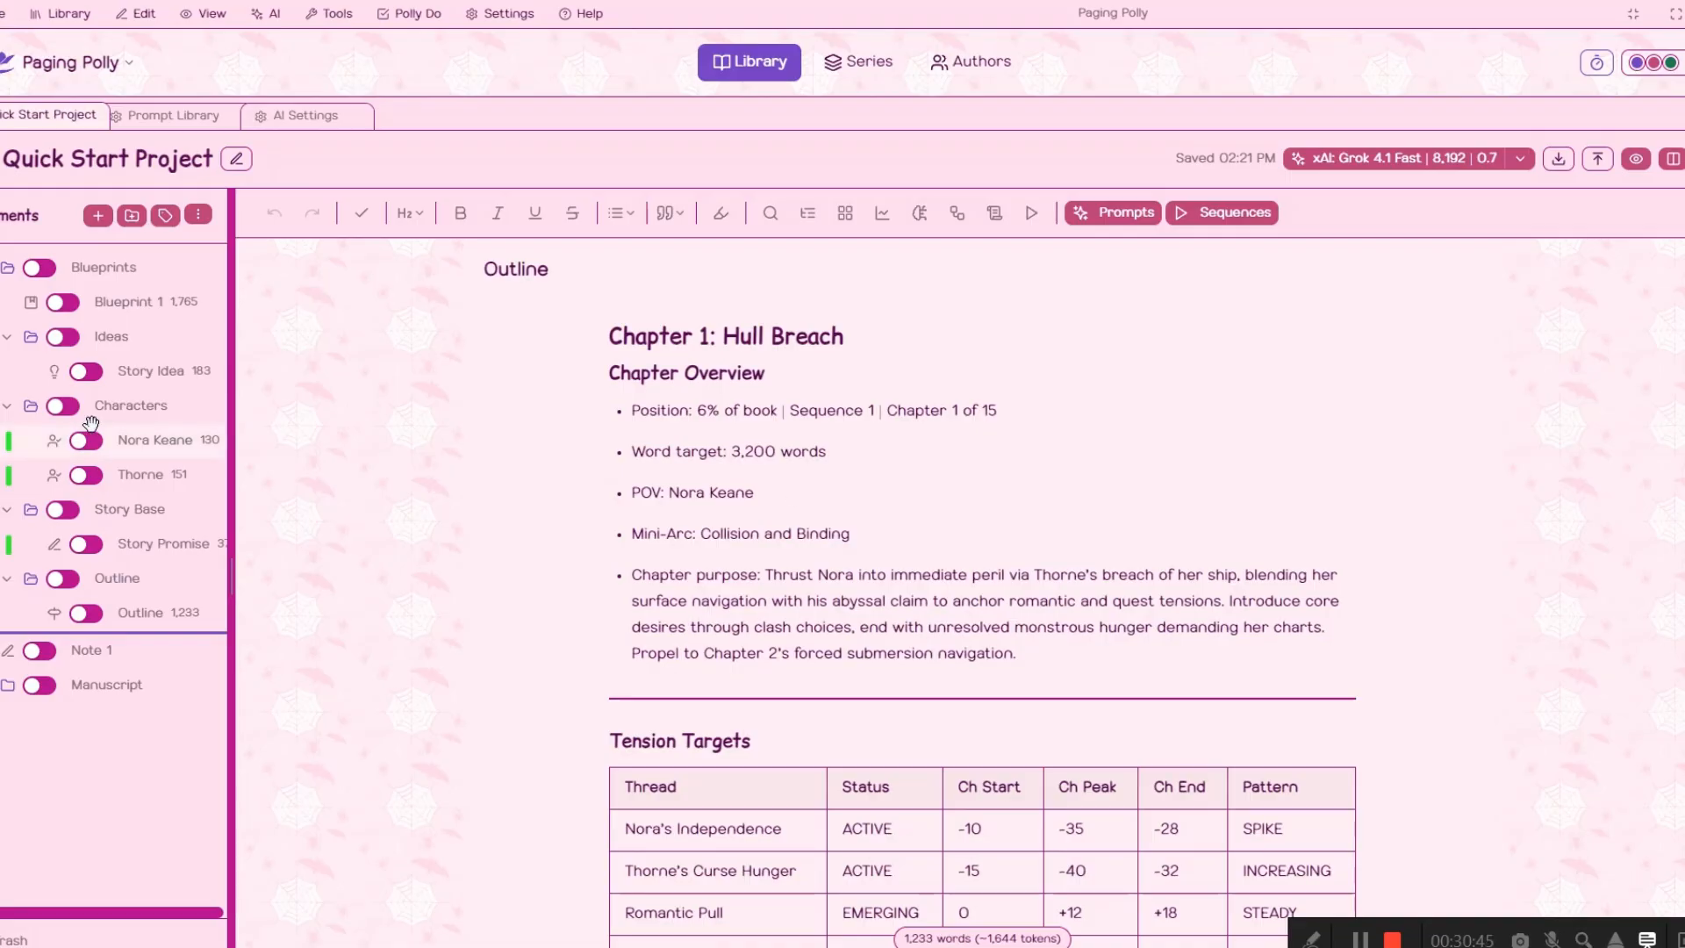
Expand the Manuscript folder, open Chapter 1 and expand its Chapter Context section
left_click(4, 694)
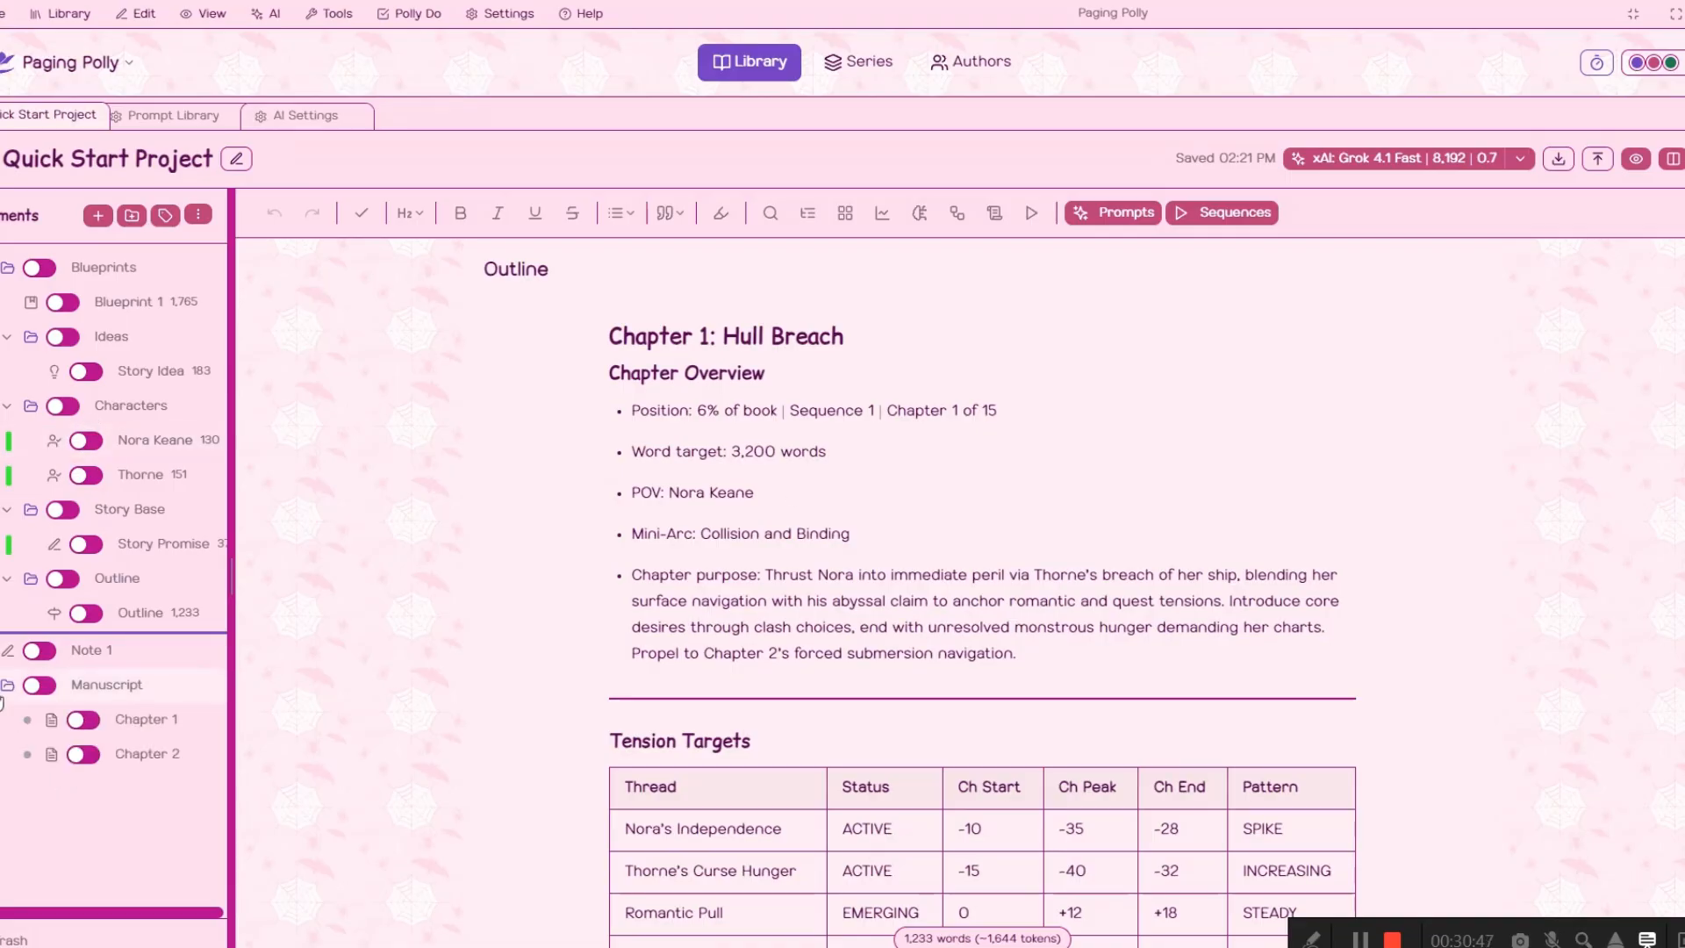
left_click(134, 718)
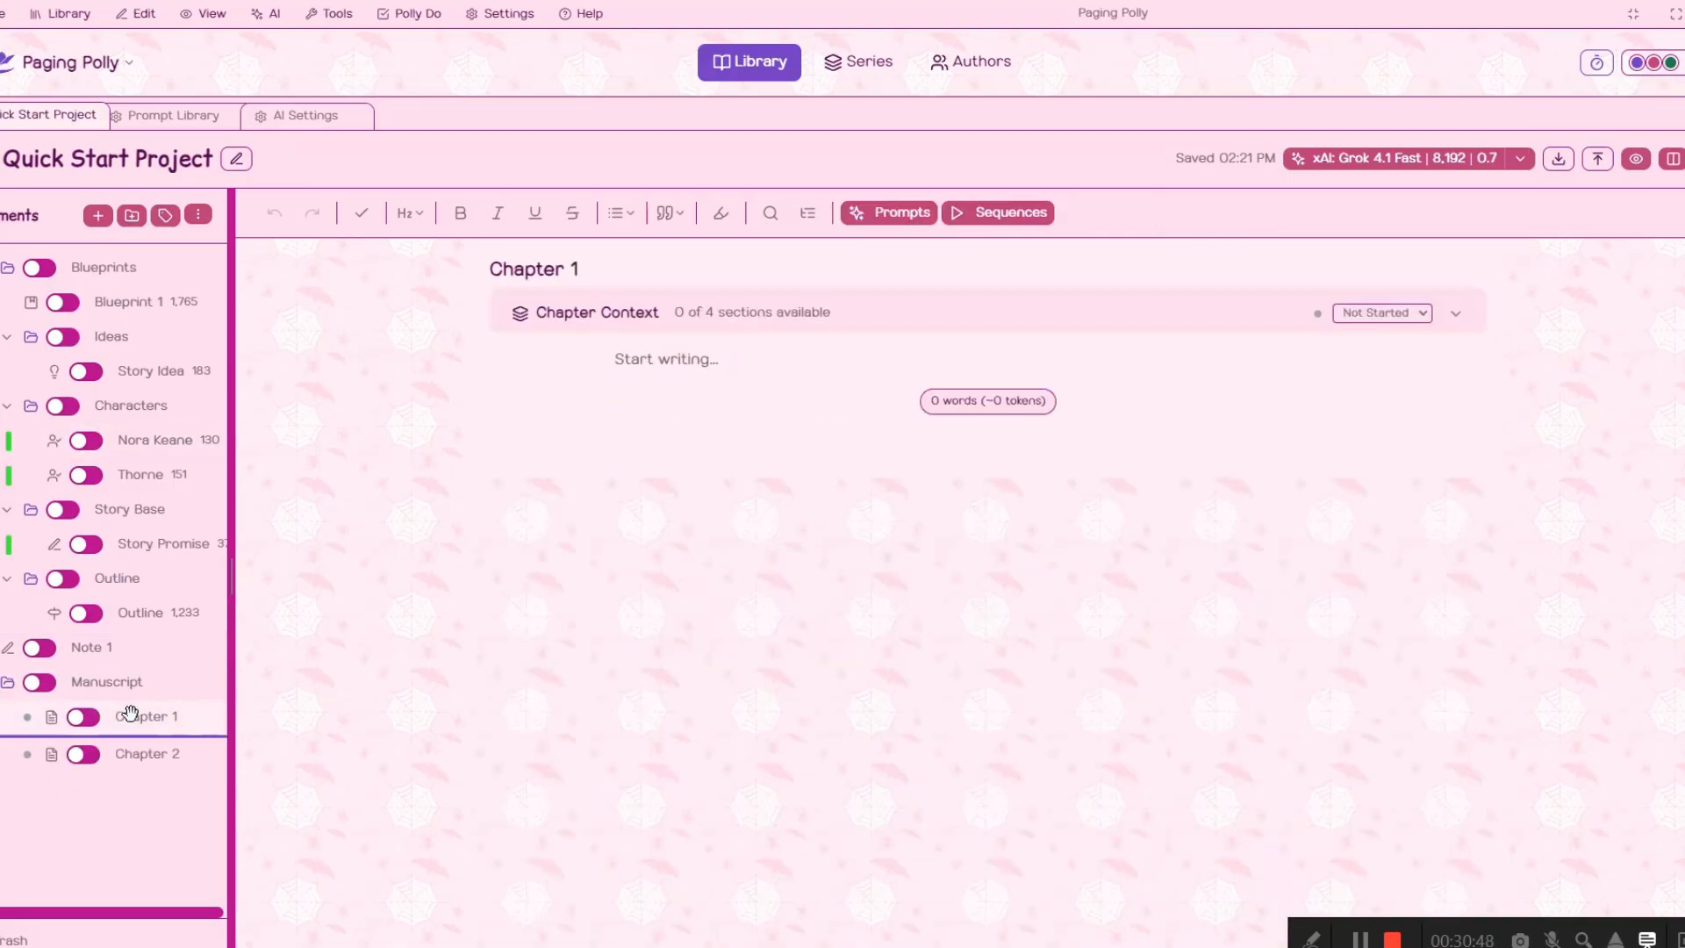
left_click(734, 327)
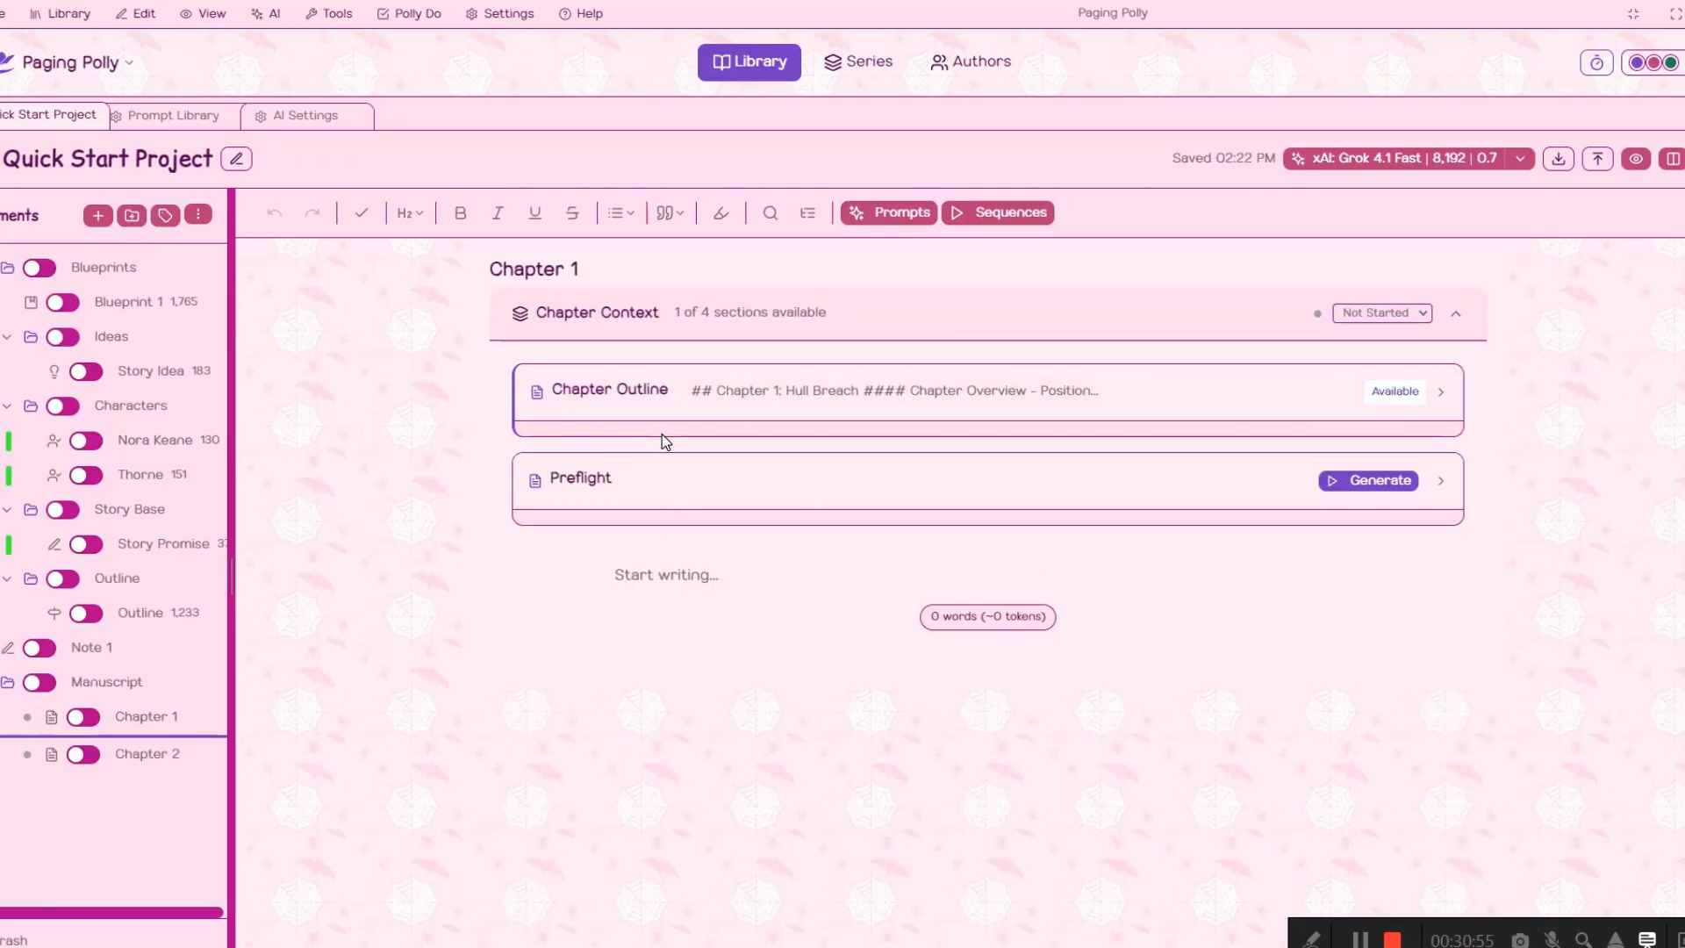
Open the Prompt Library, postpone the default prompts update, and filter the list to the Quick Start category
left_click(141, 115)
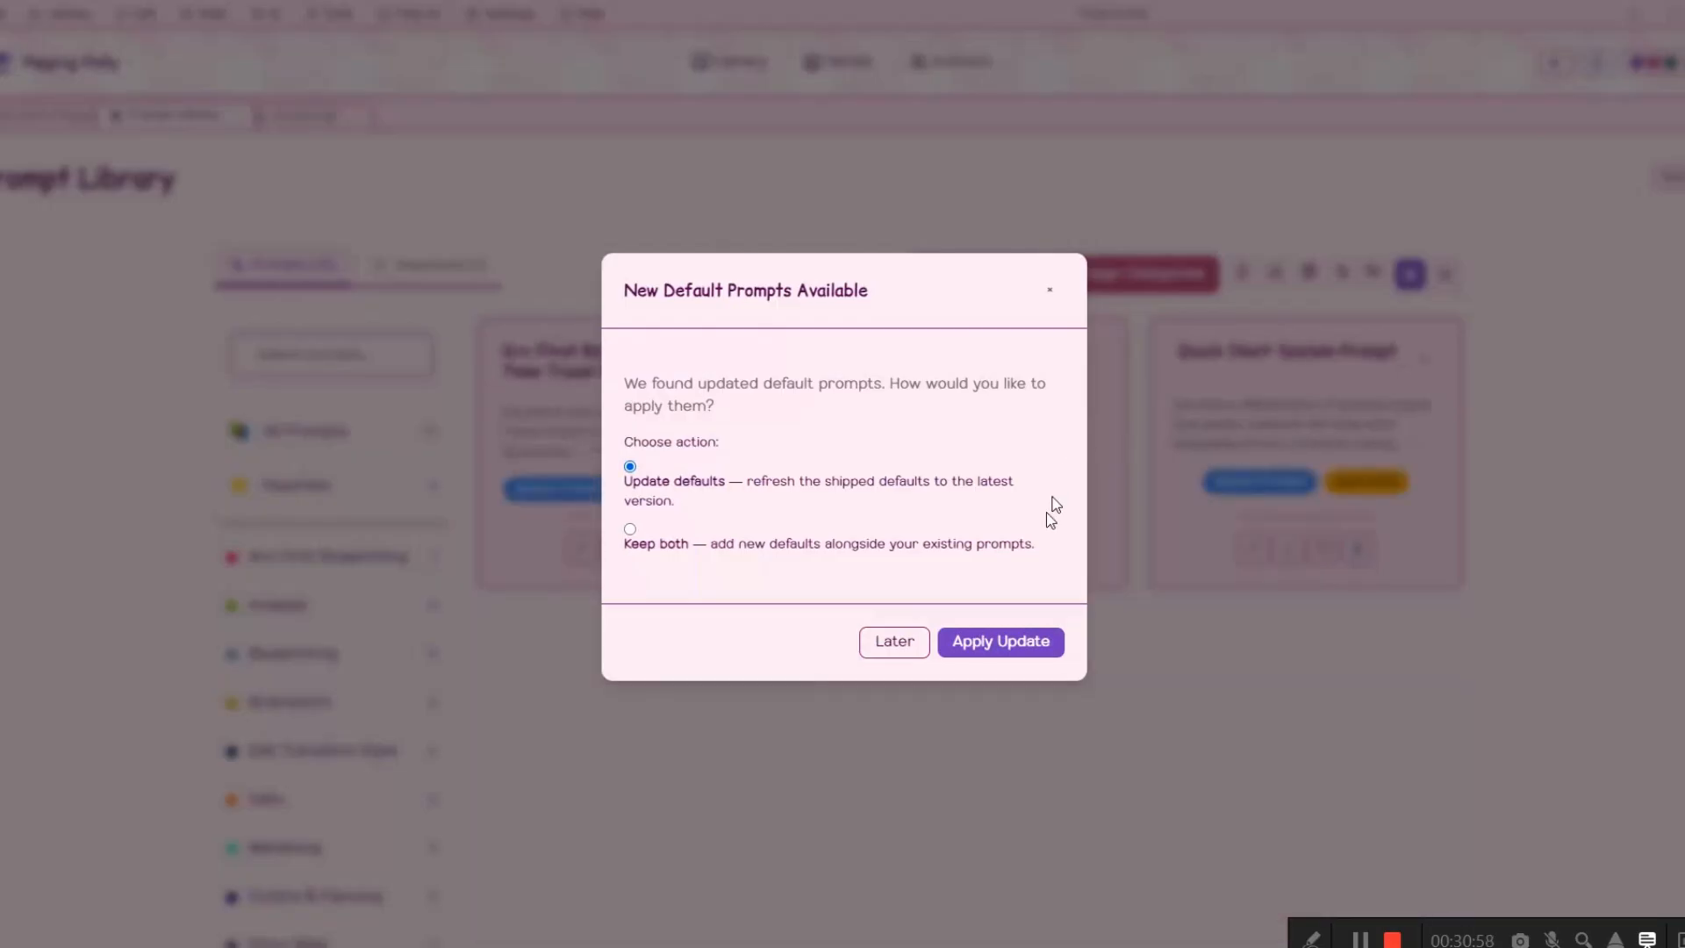
left_click(898, 645)
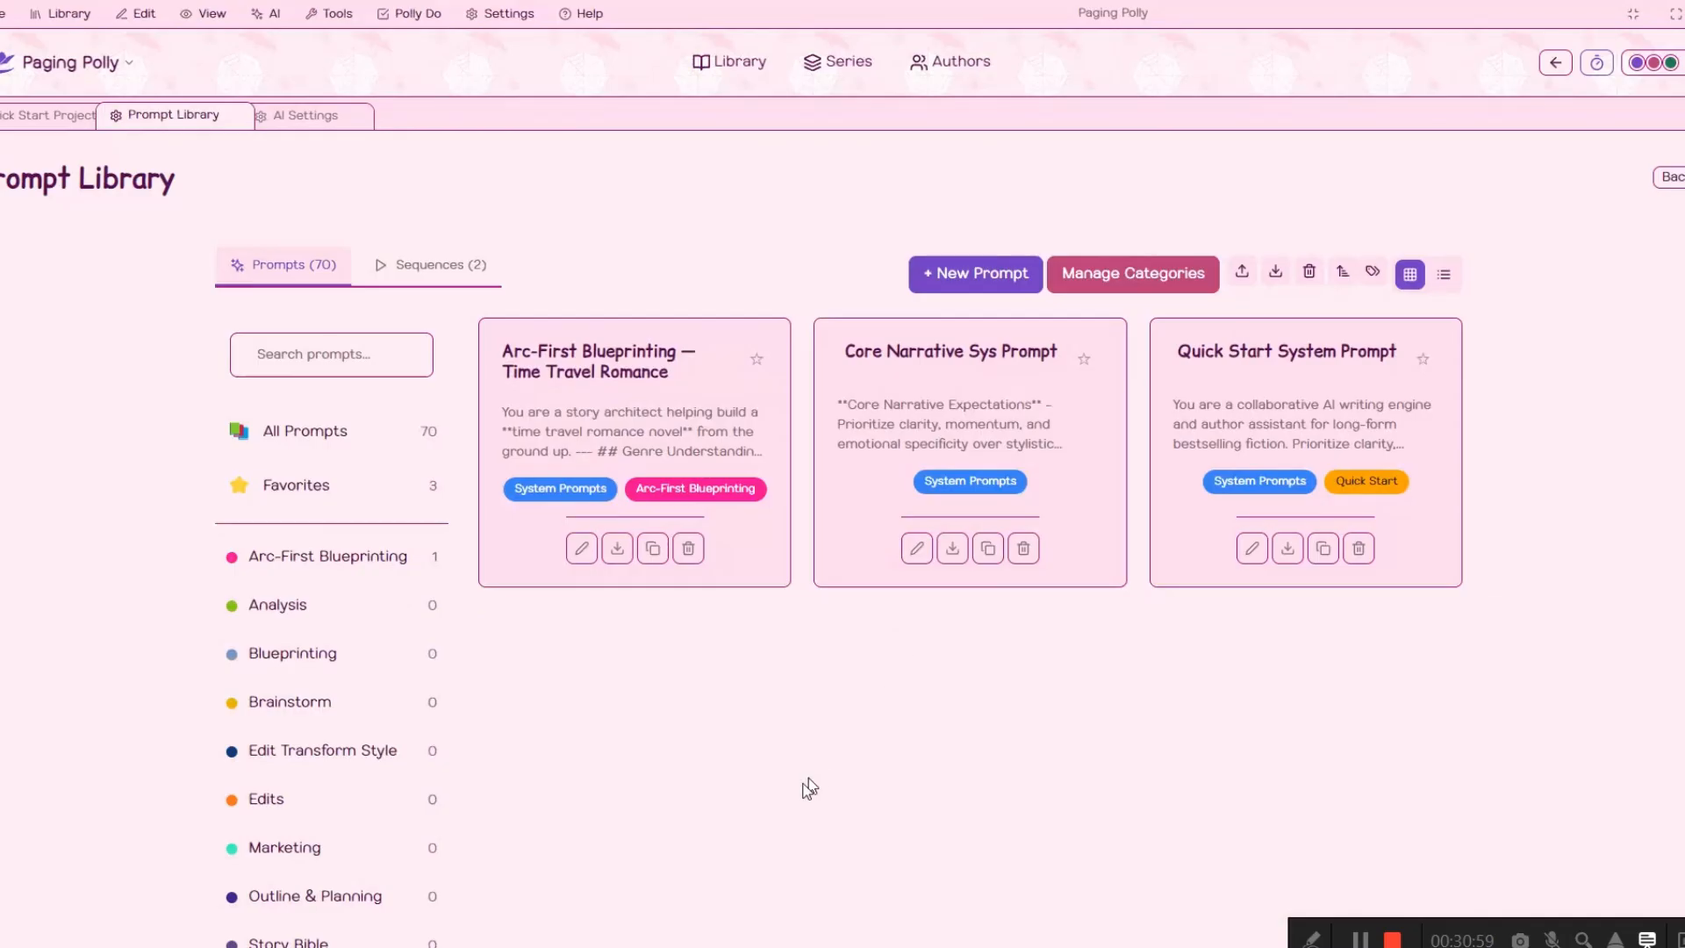
scroll(362, 838, "down", 7)
left_click(327, 874)
scroll(903, 688, "up", 6)
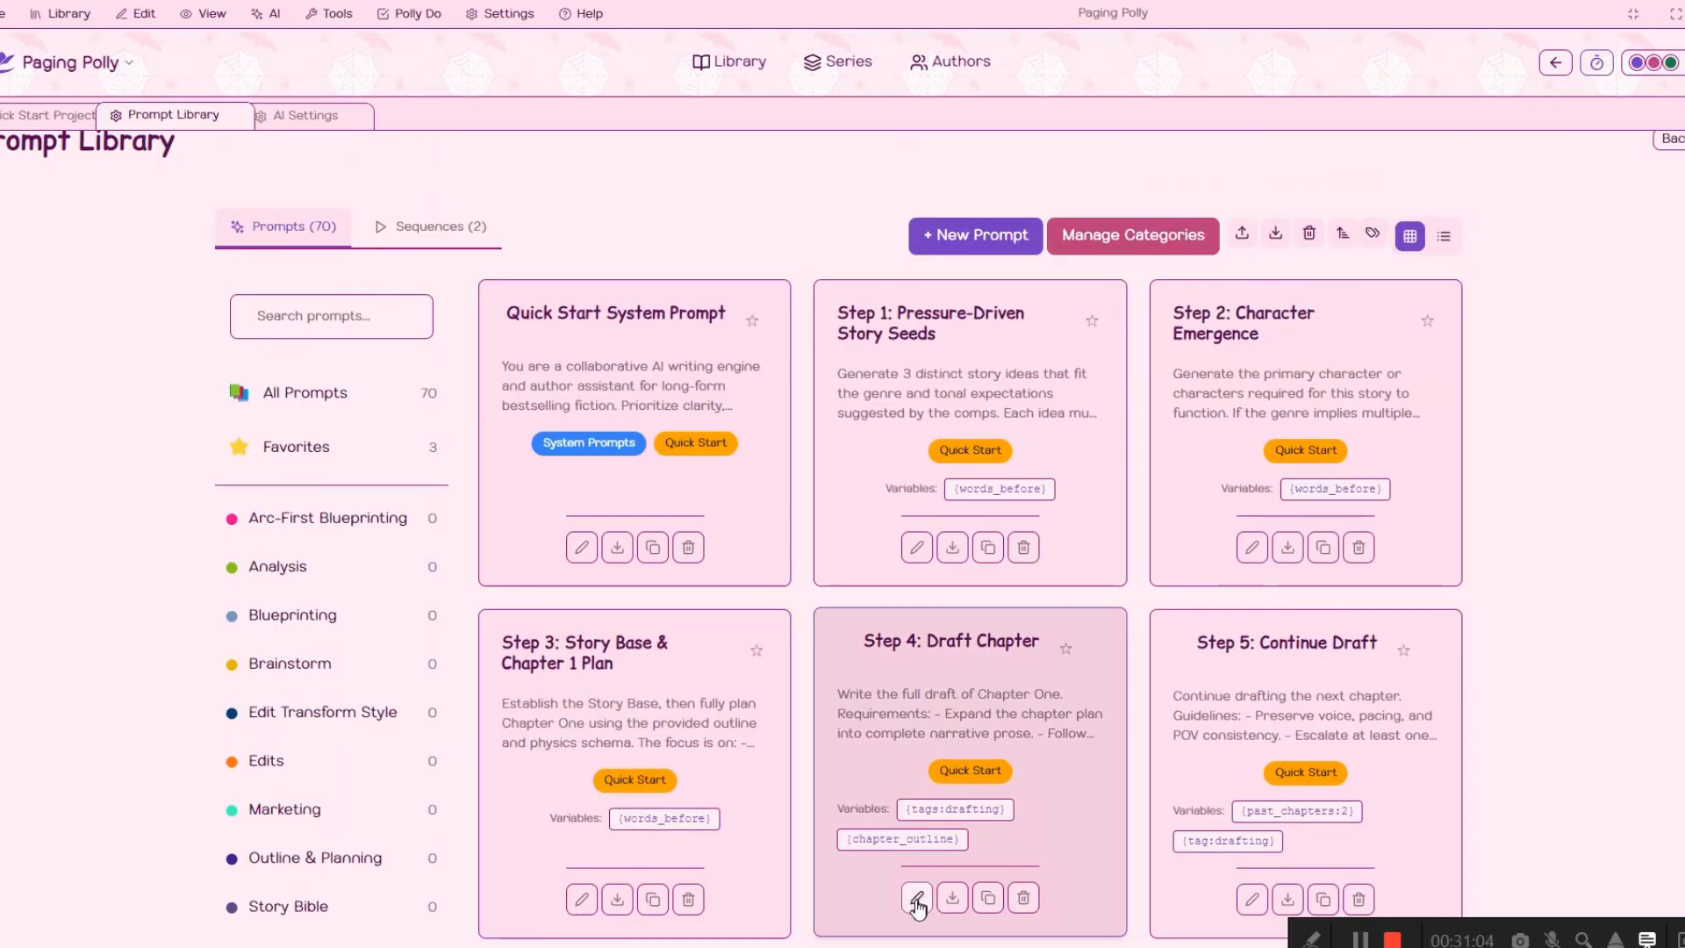
left_click(459, 13)
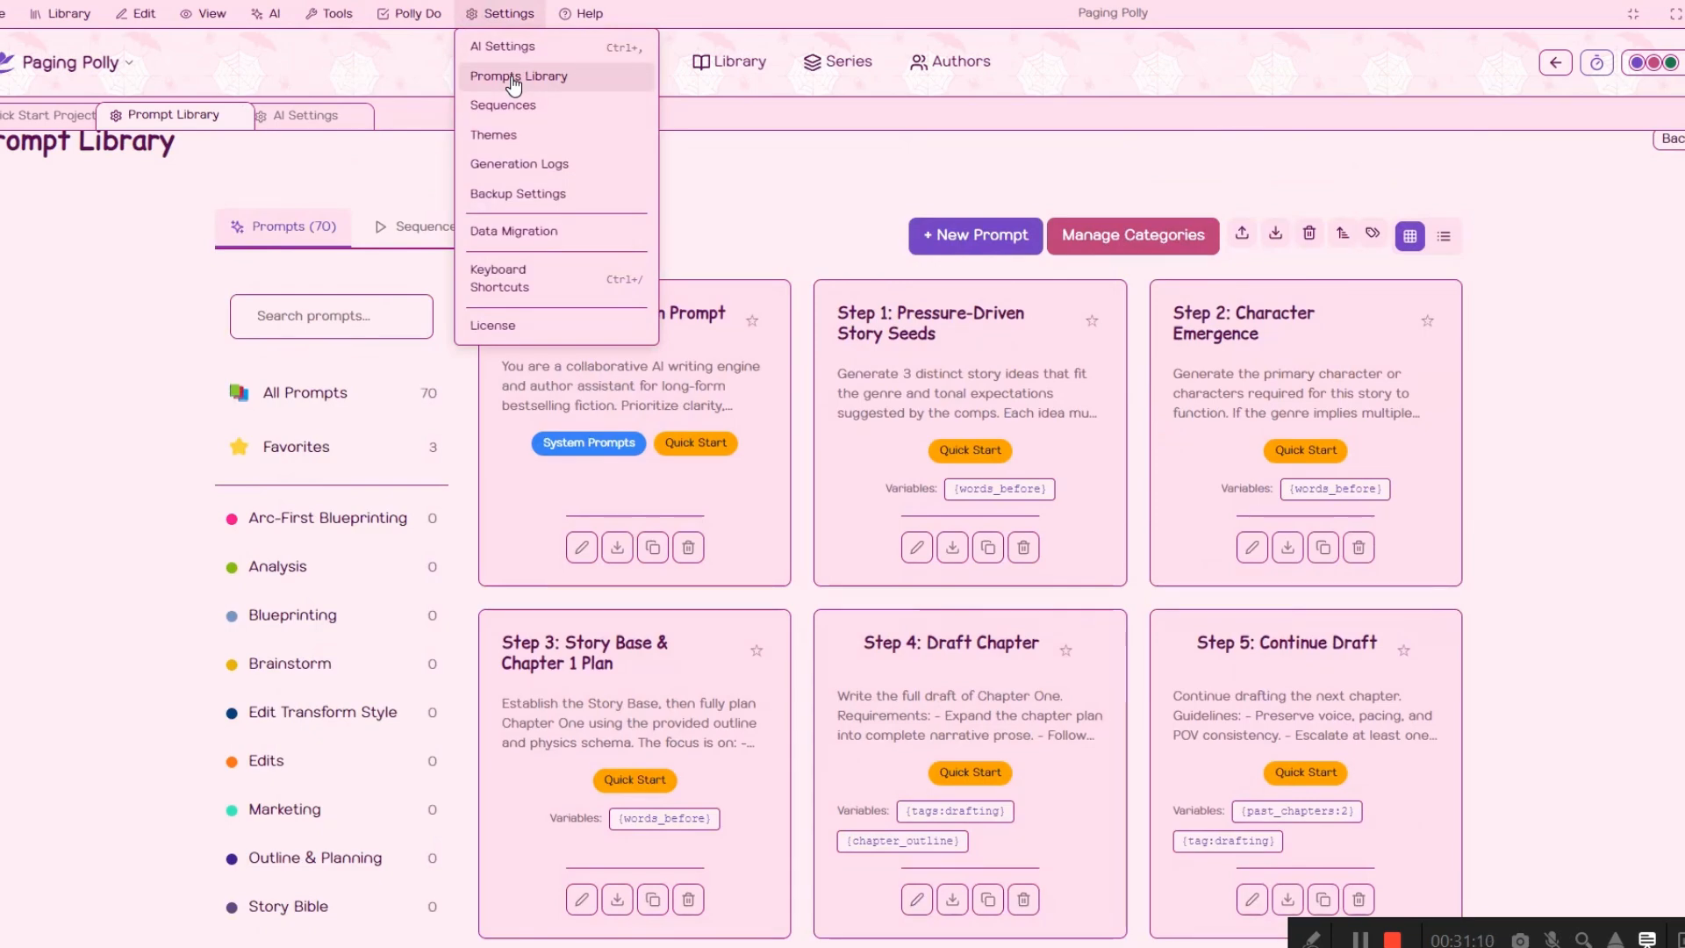
left_click(513, 79)
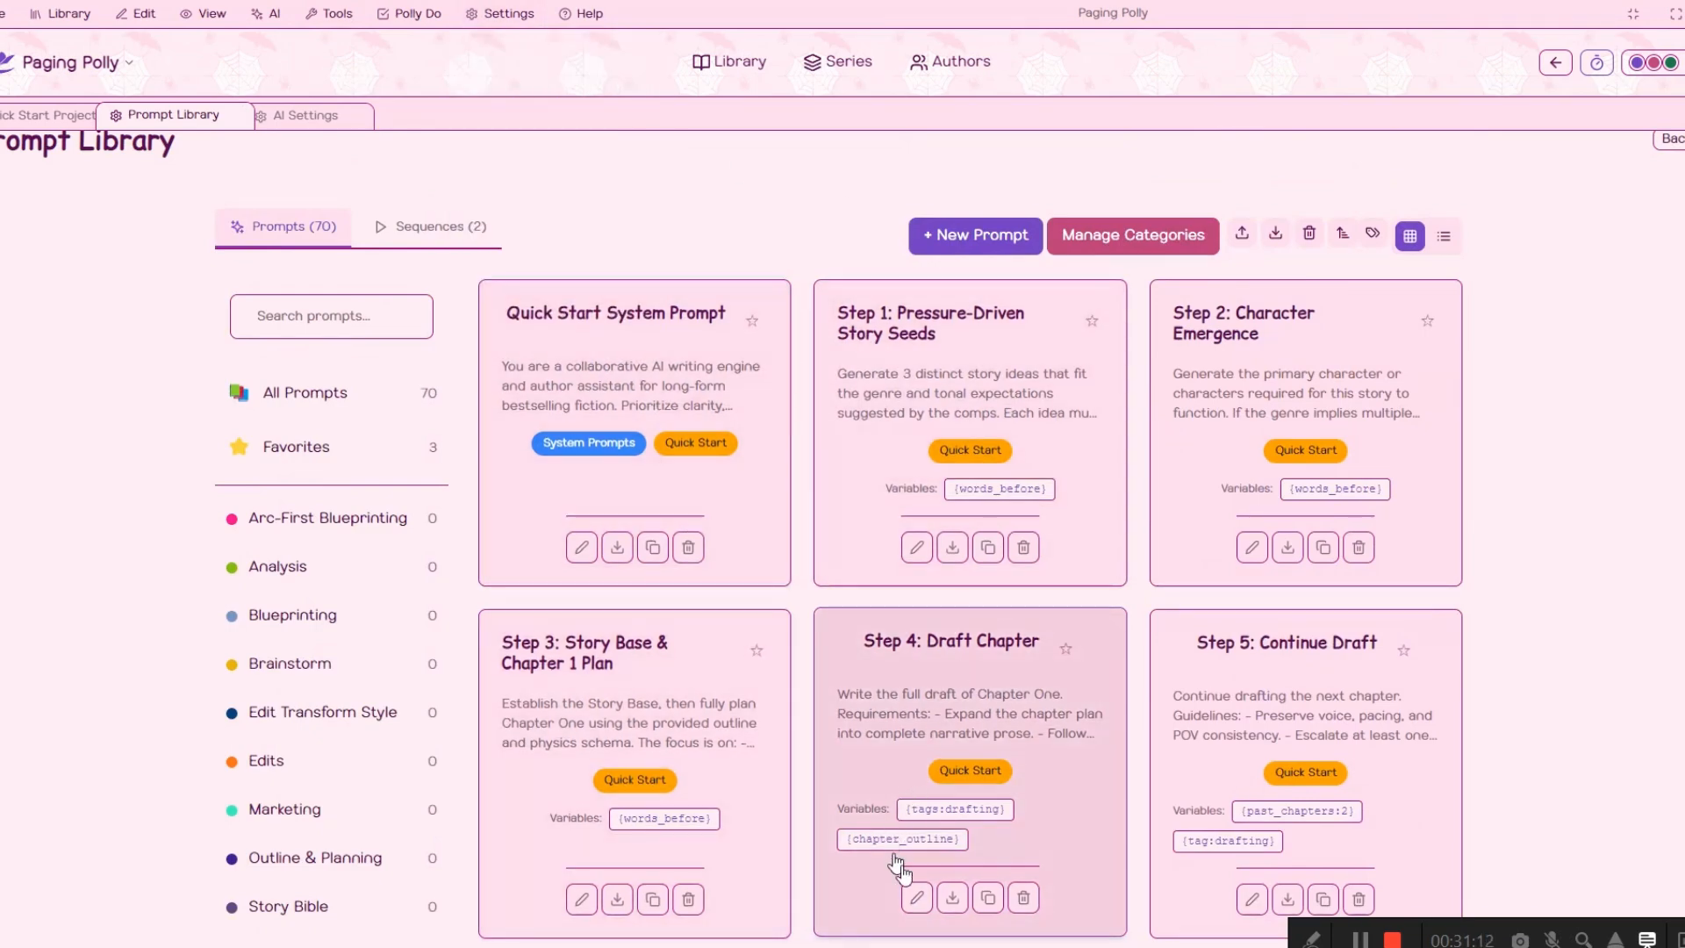
Open the "Step 4: Draft Chapter" prompt, examine its {tags:drafting} and {chapter_outline} context variables and instructions, and close it without saving
left_click(915, 898)
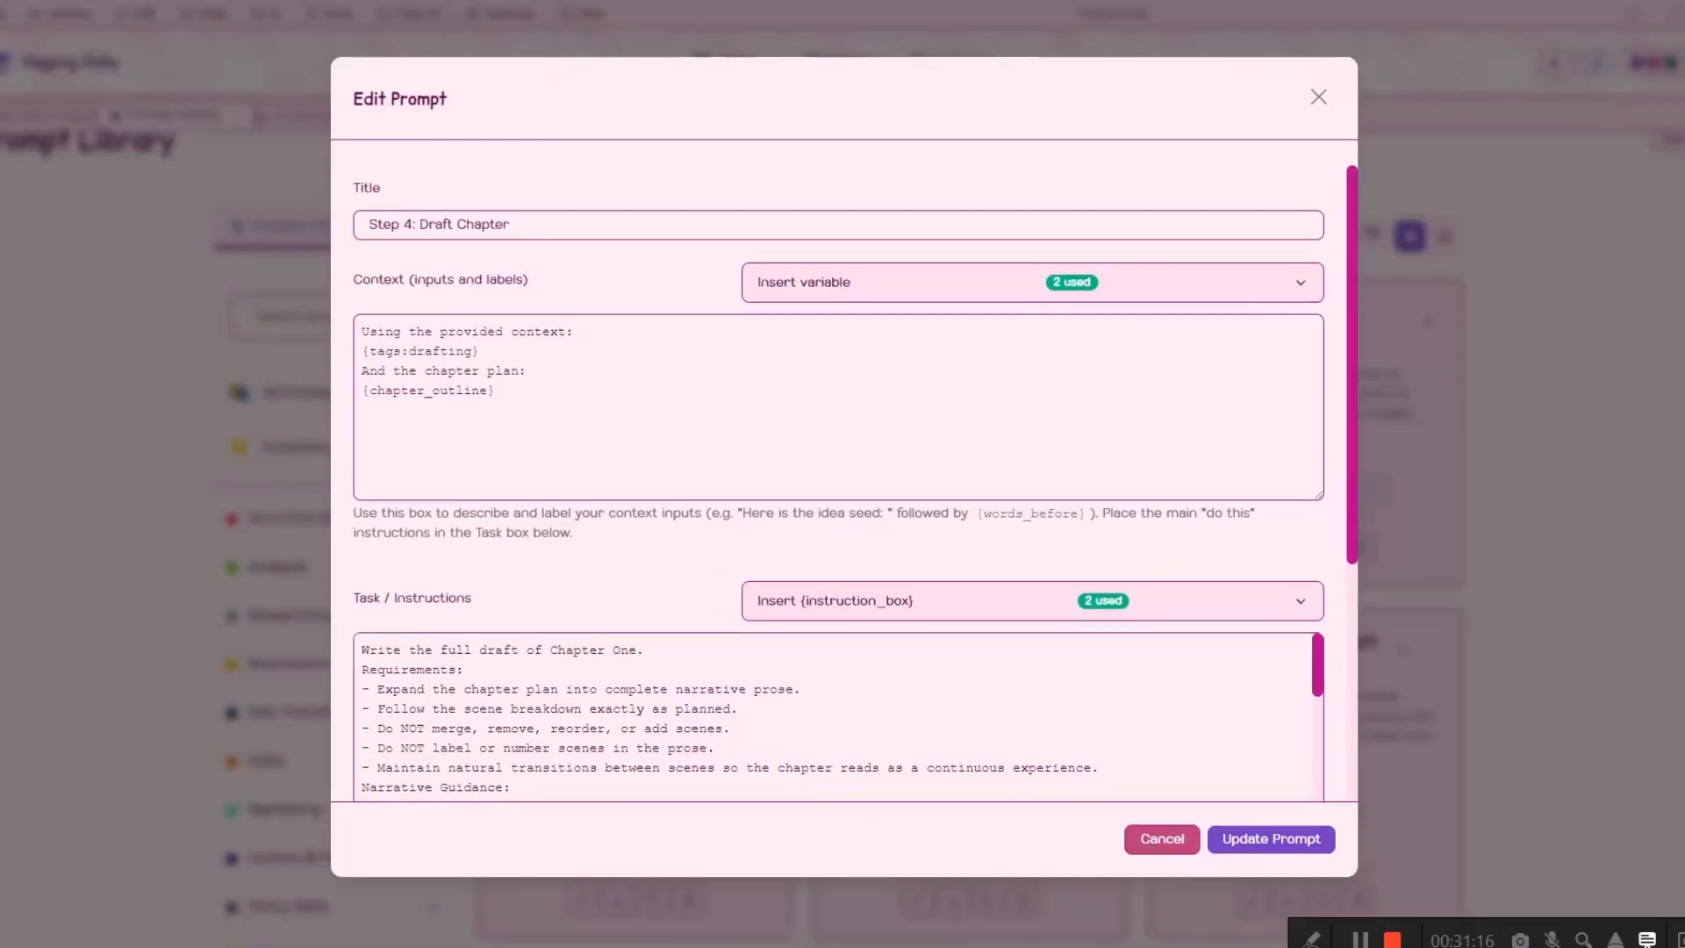
scroll(713, 535, "down", 10)
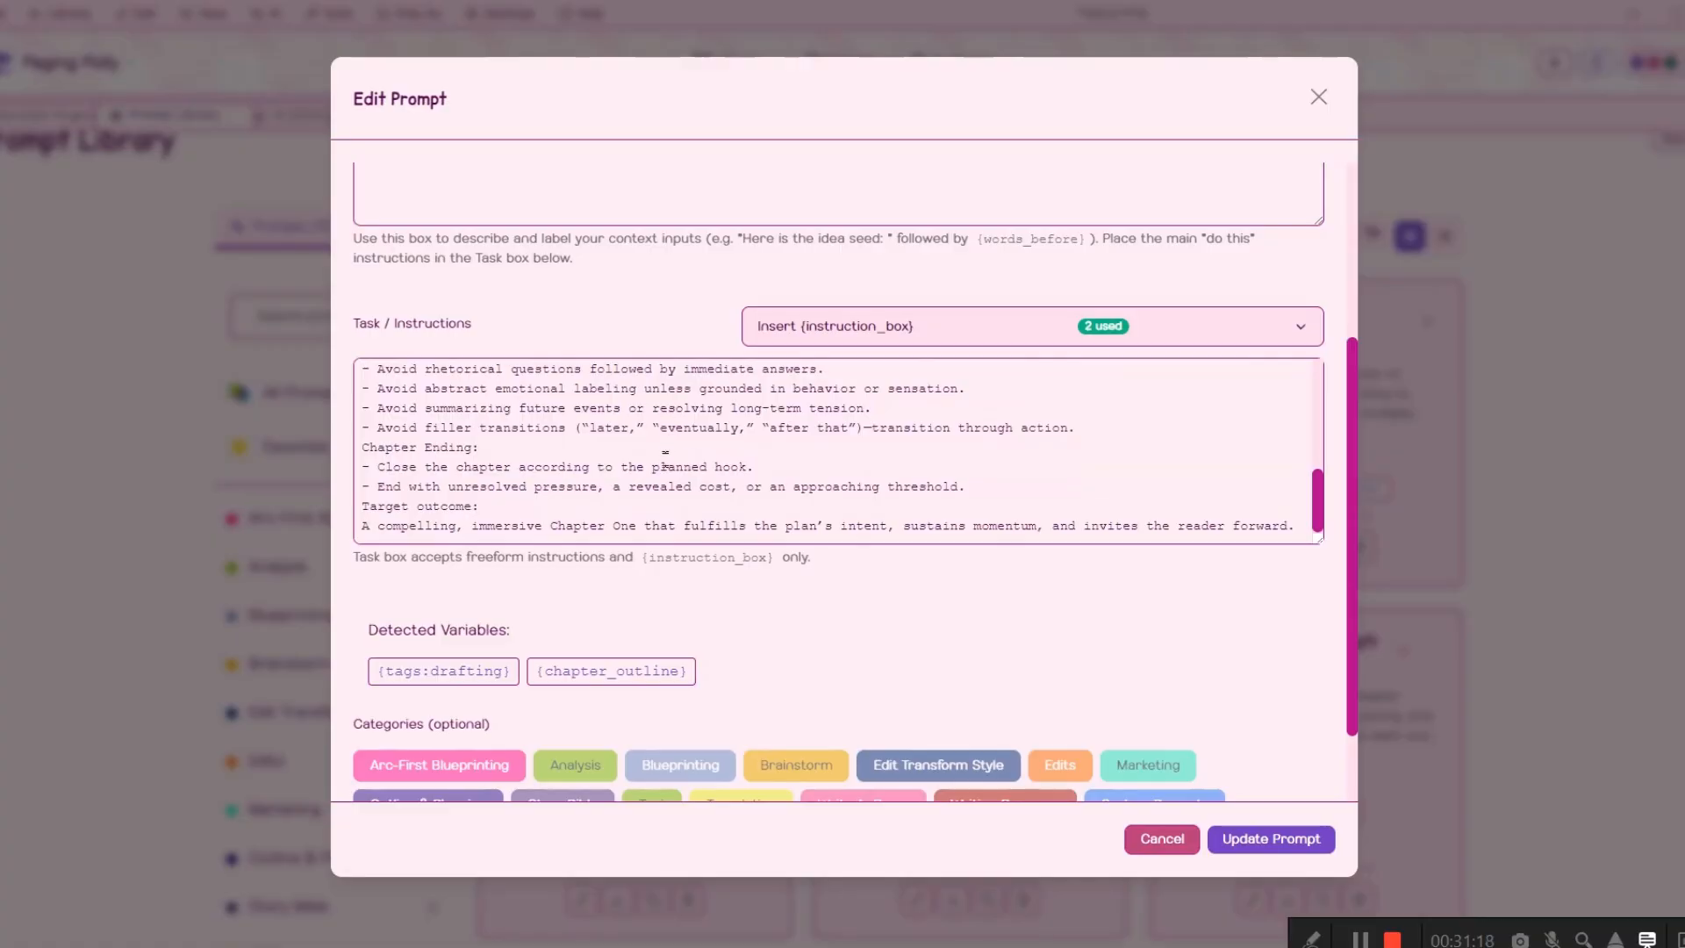
scroll(665, 456, "up", 10)
scroll(604, 272, "up", 3)
left_click_drag(549, 338, 354, 365)
left_click(462, 340)
left_click(477, 358)
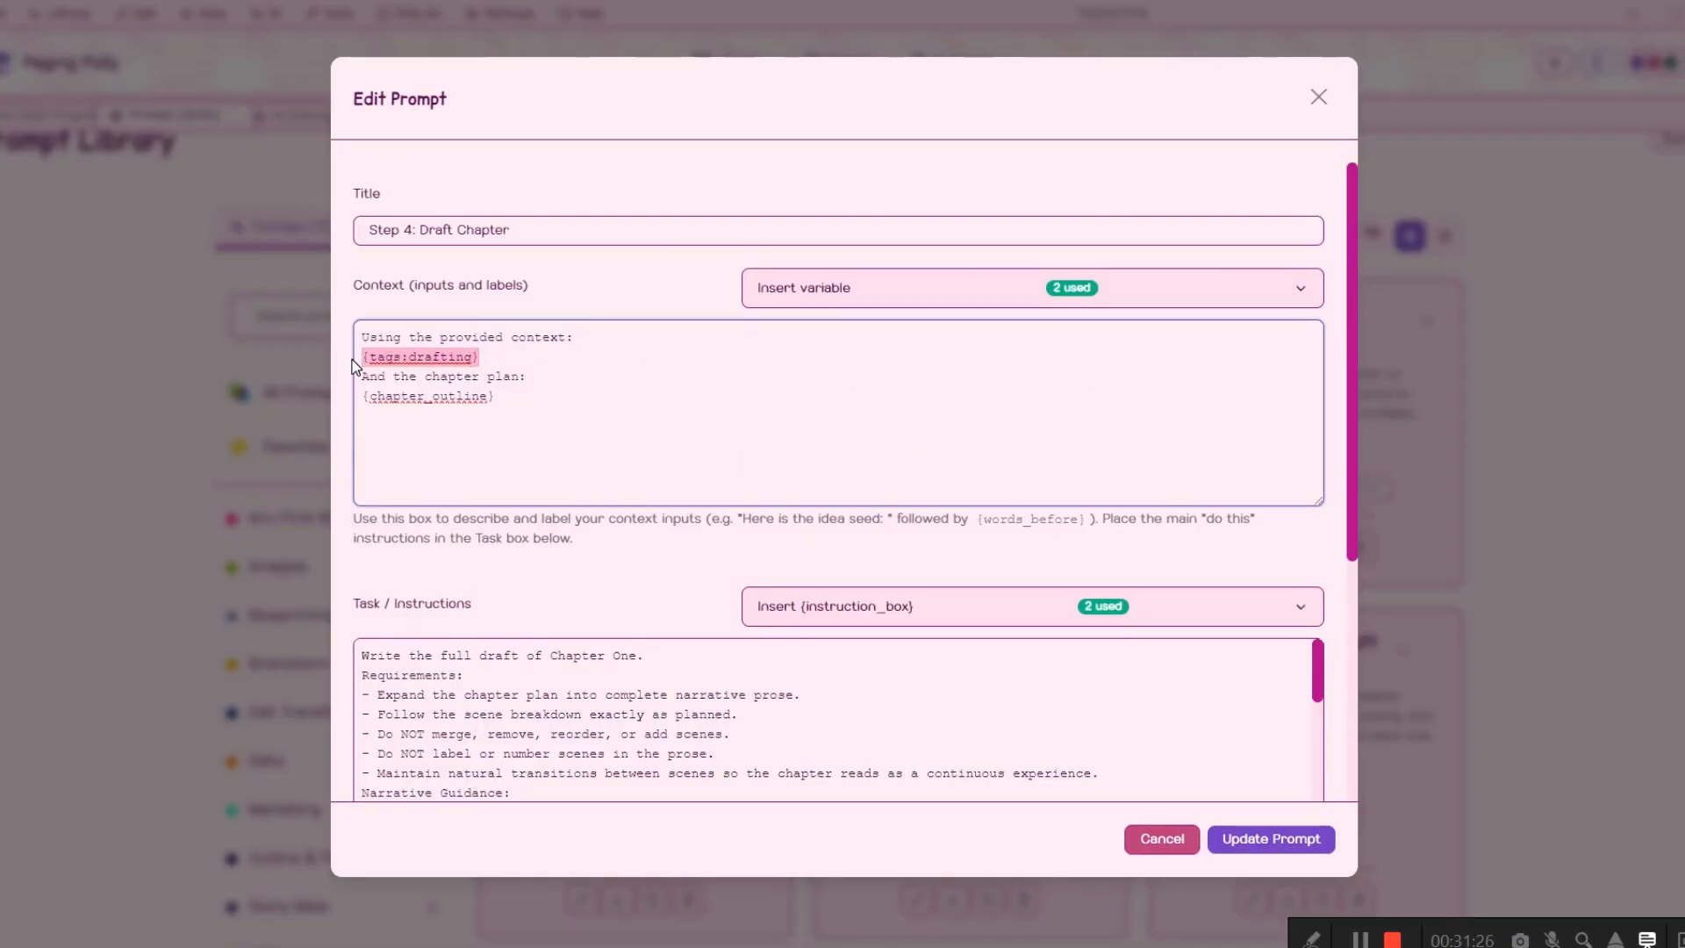
left_click_drag(516, 399, 329, 392)
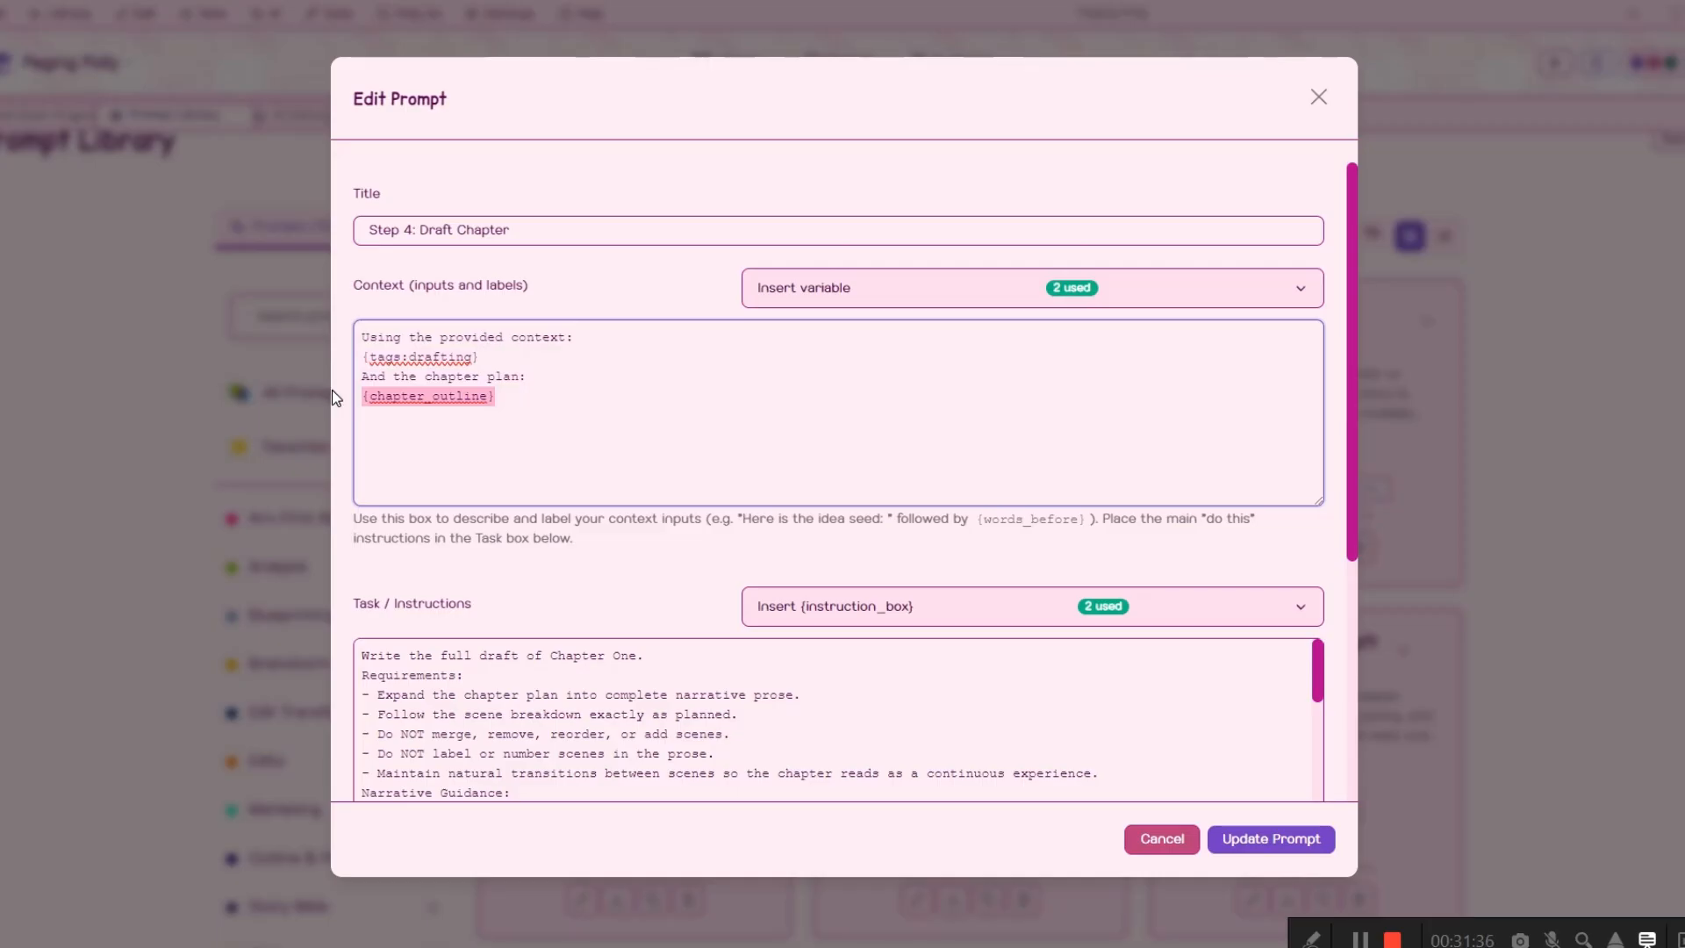
scroll(332, 389, "down", 4)
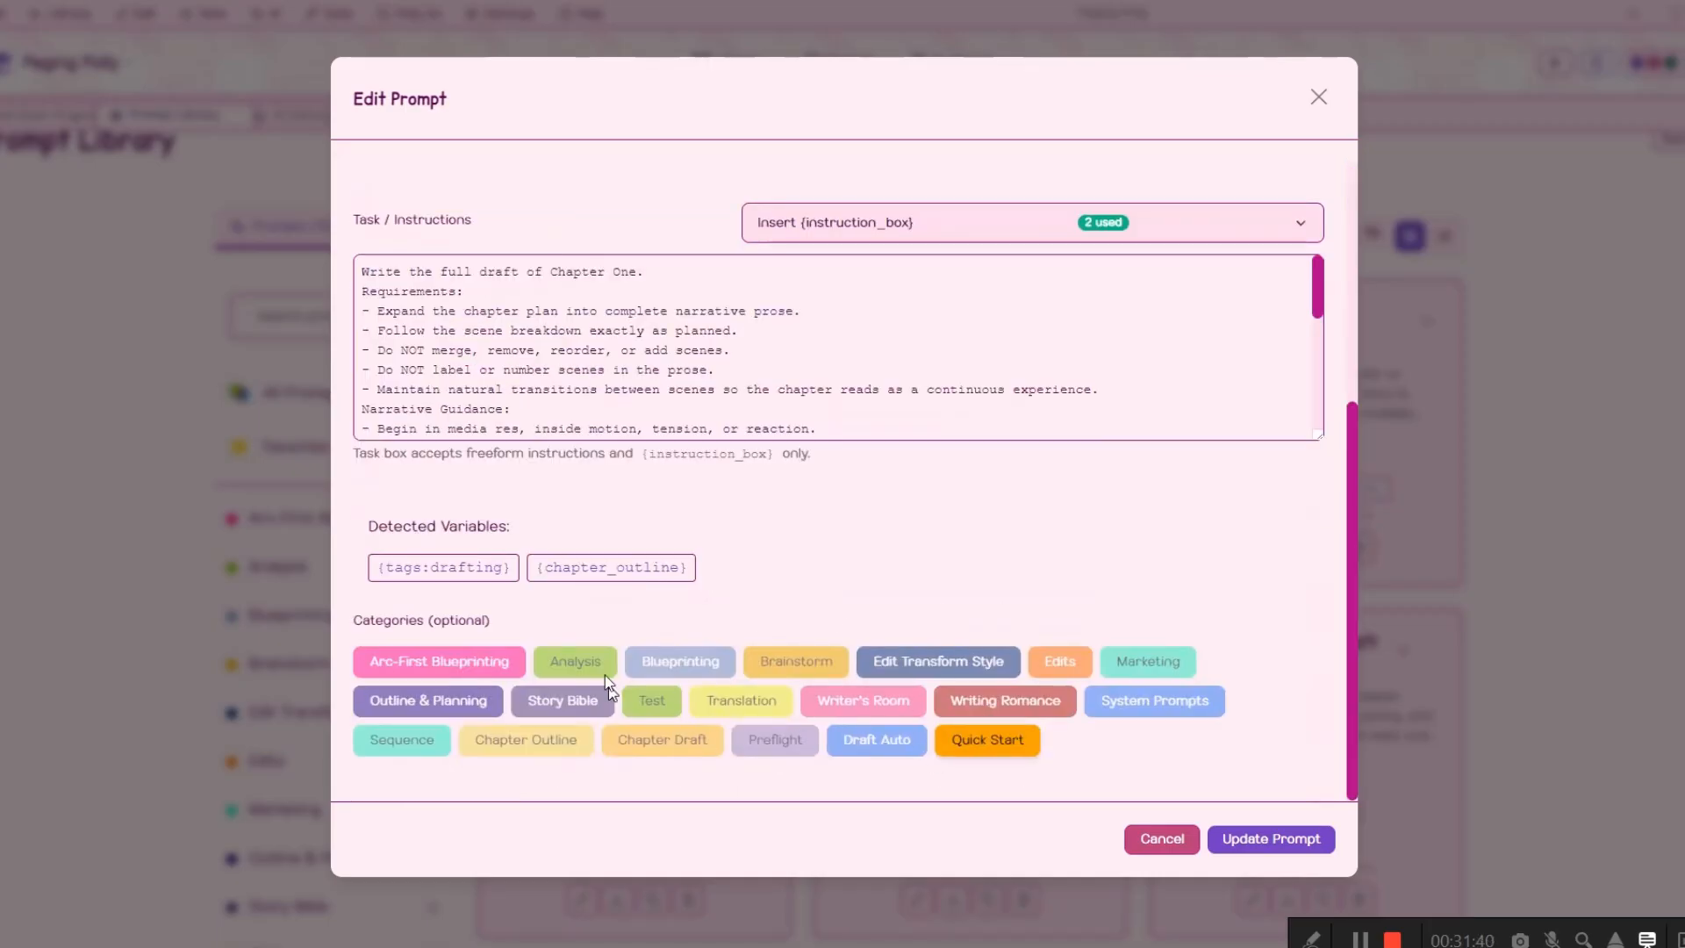
left_click(1160, 839)
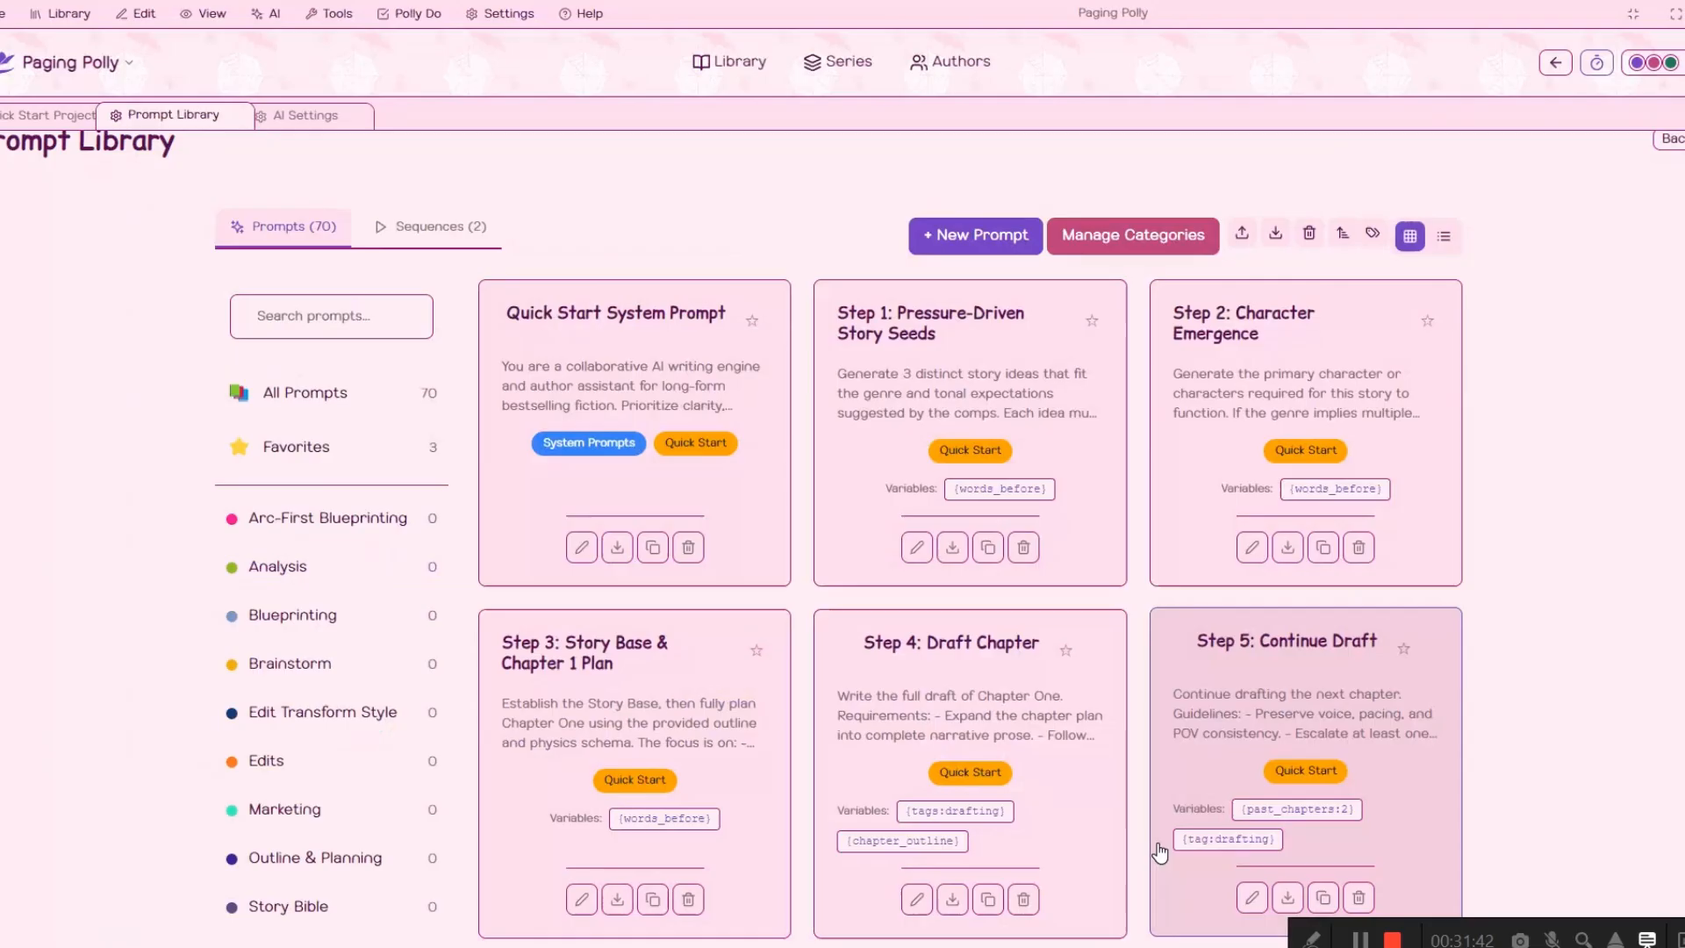
Return to the Quick Start Project and write "Can you give me 10 female names common during victorian pirate times." in Note 1, followed by a new line
left_click(3, 123)
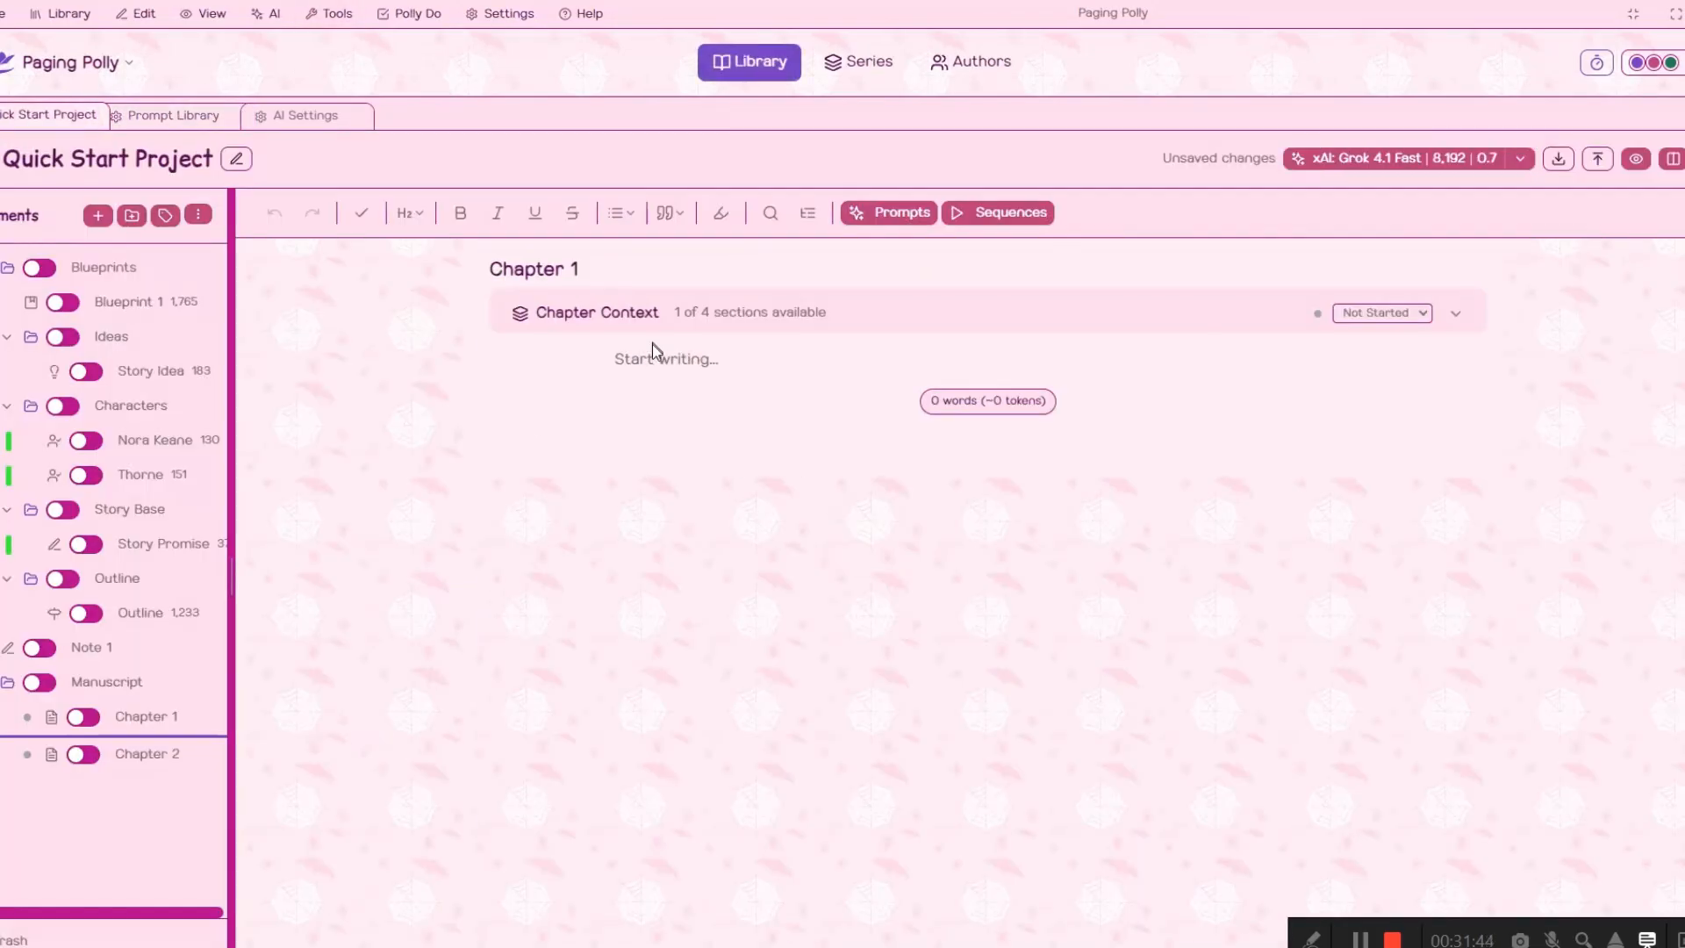
left_click(107, 647)
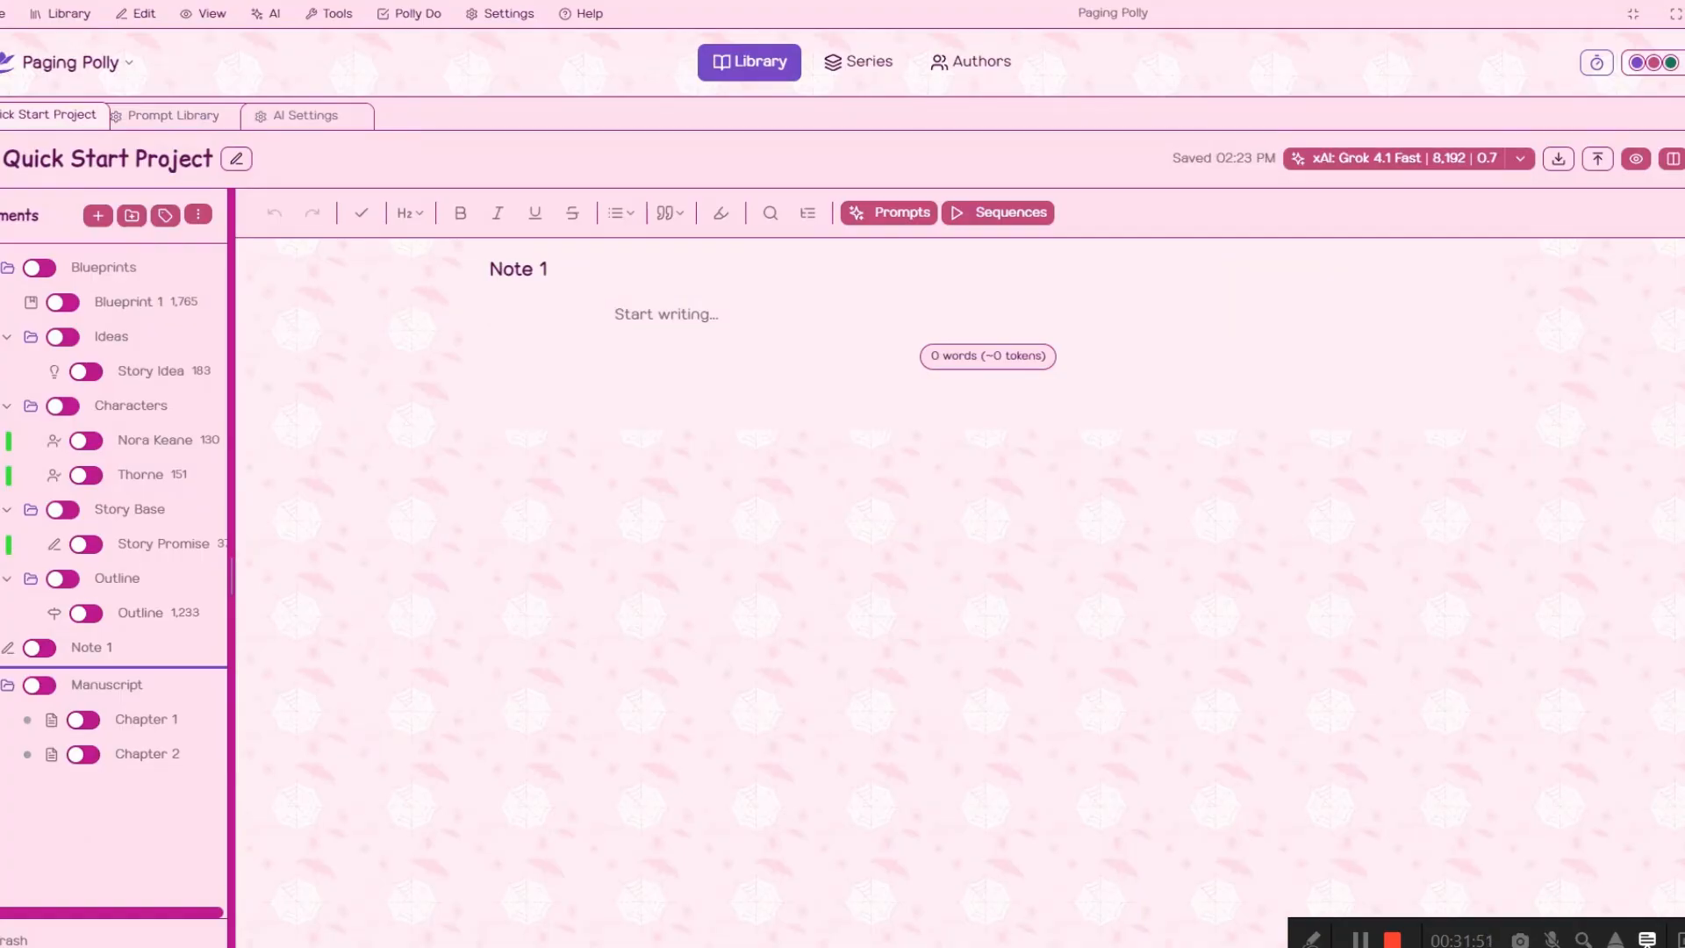
type("I")
key("BackSpace")
type("Can you give me 10 fe")
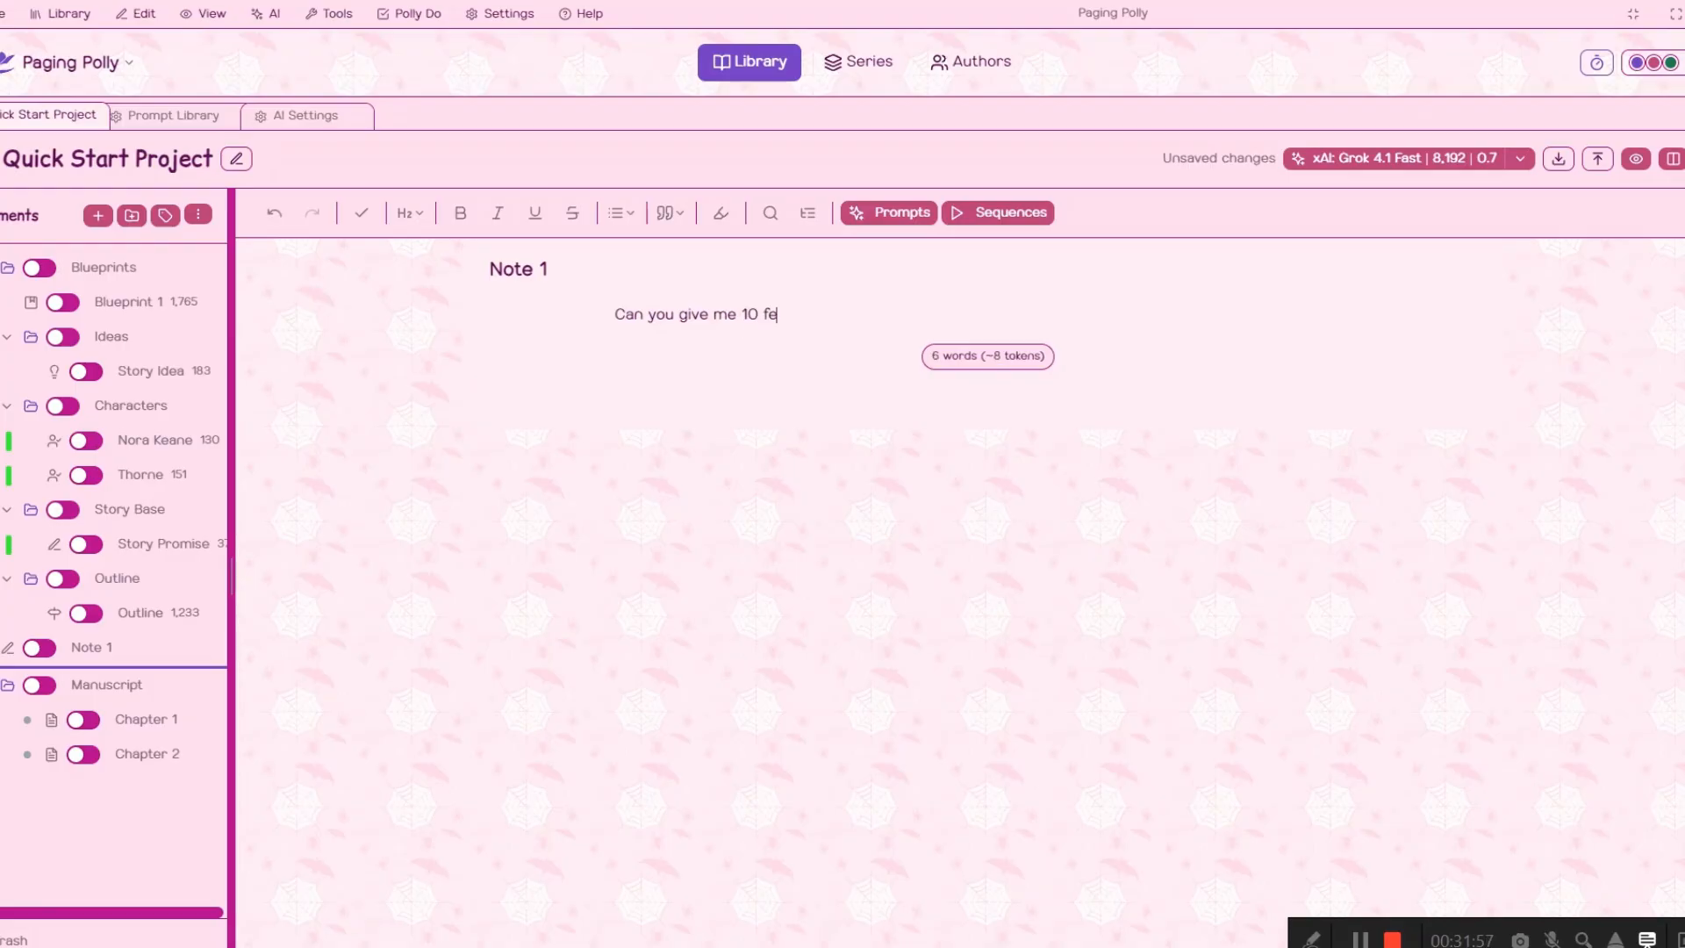
type("mmon during victorian pirate times")
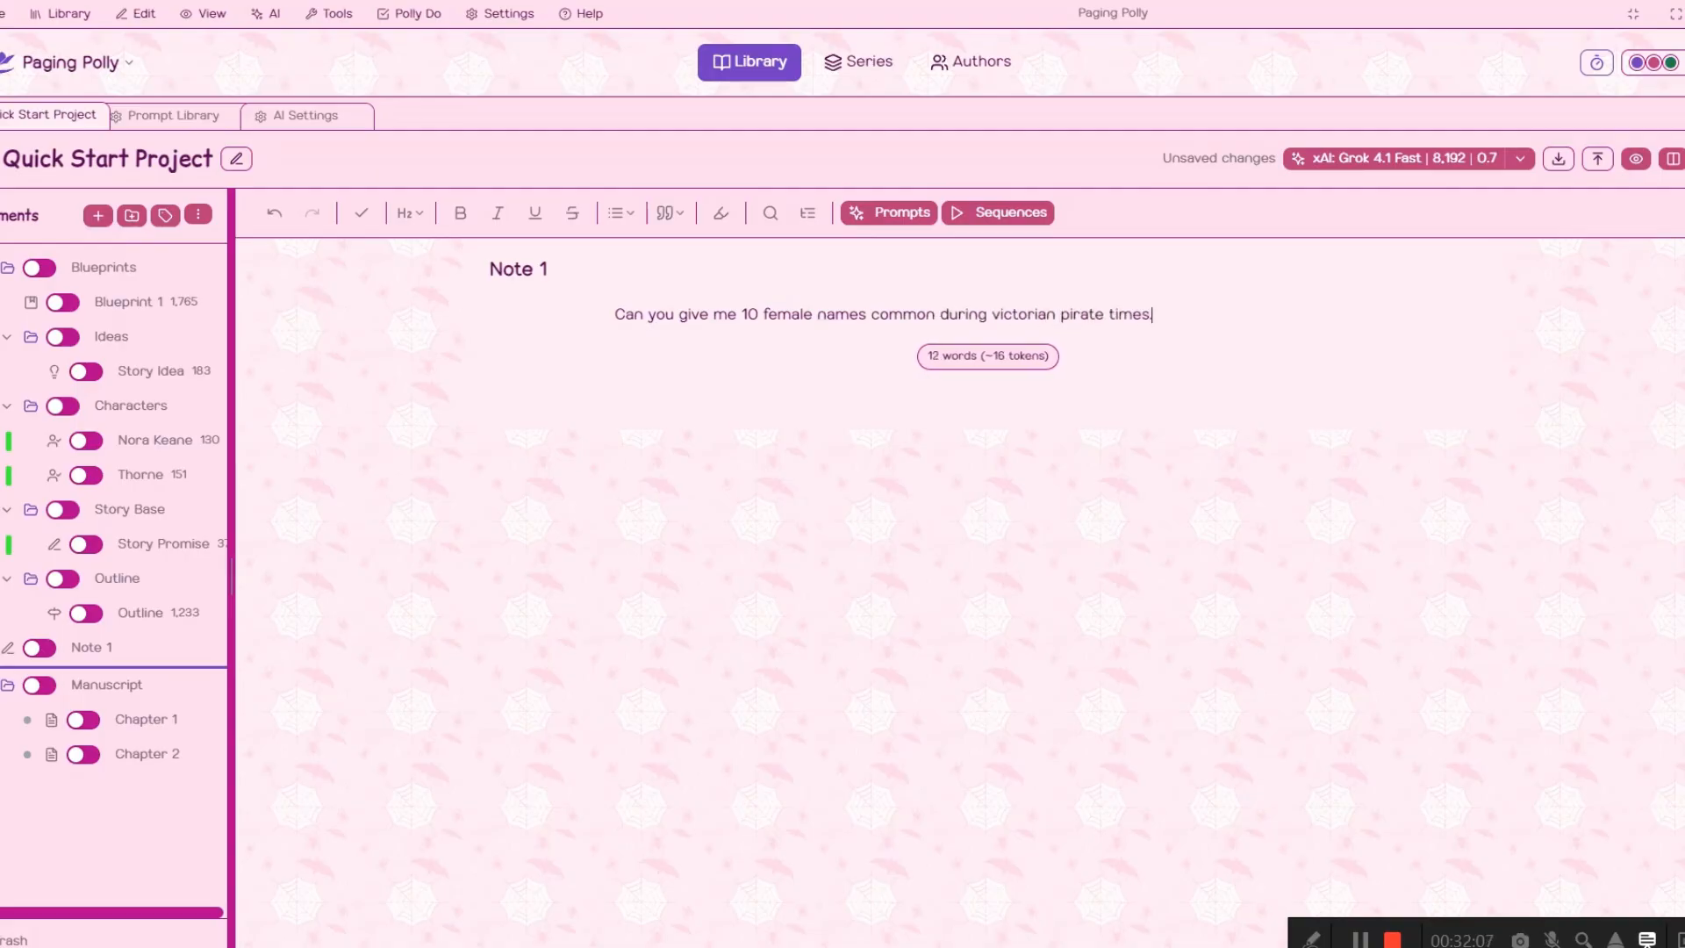
key("Return")
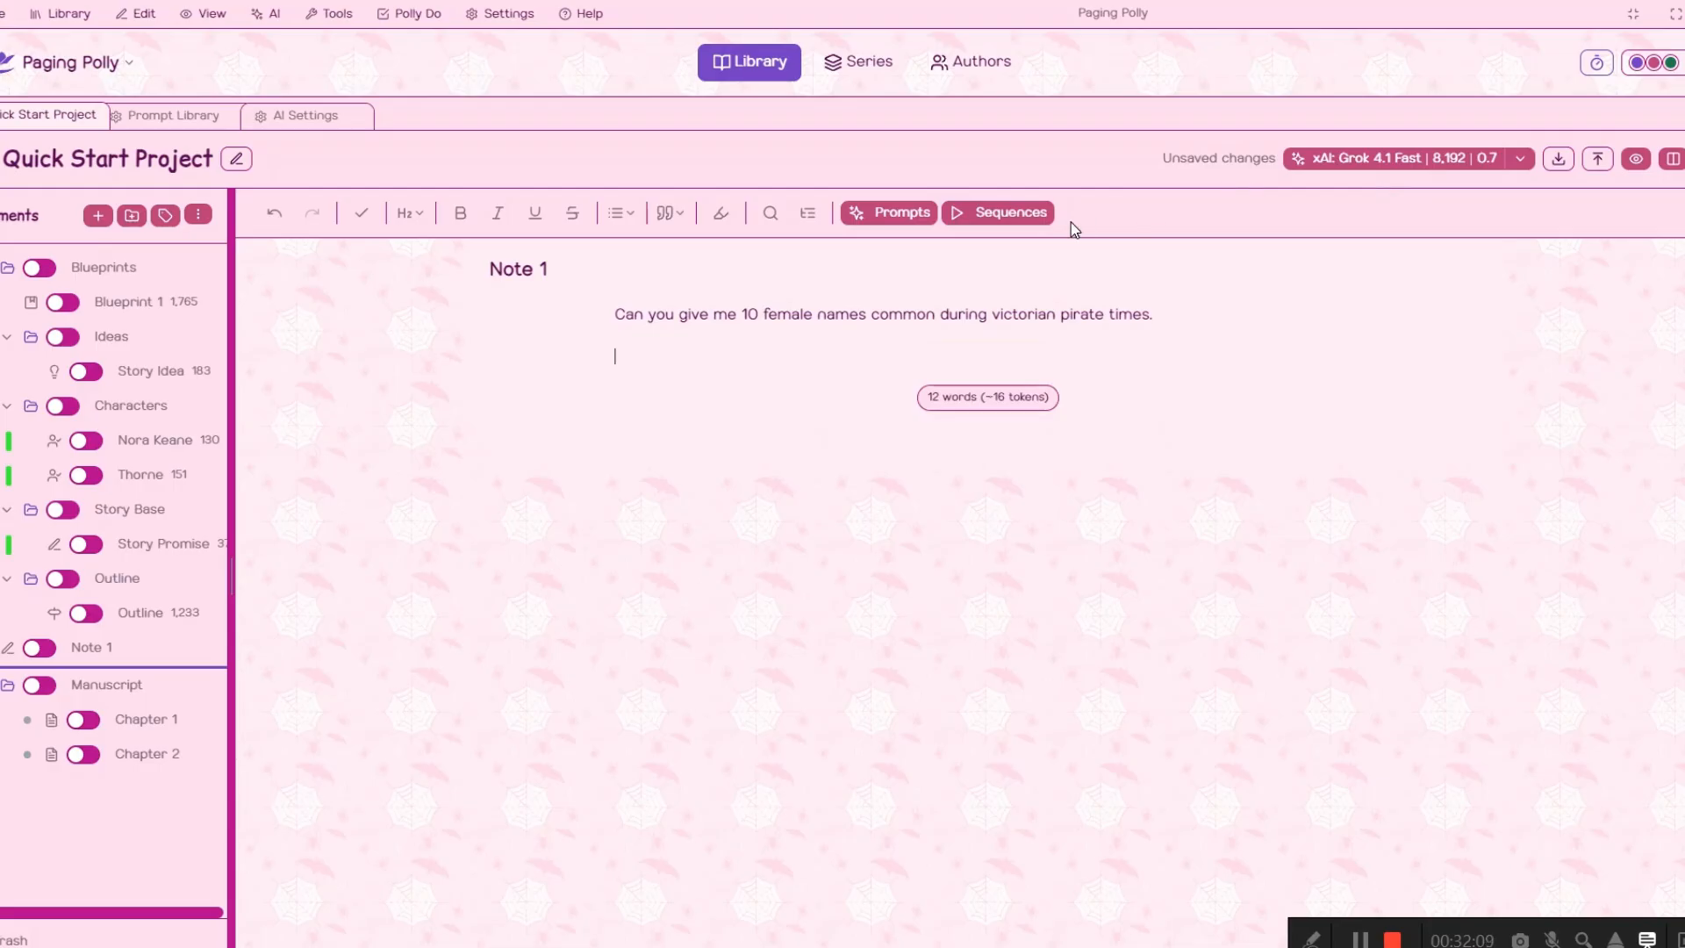
Open the AI Prompts window for Note 1 and set its category filter to All Categories
left_click(884, 219)
left_click(1435, 377)
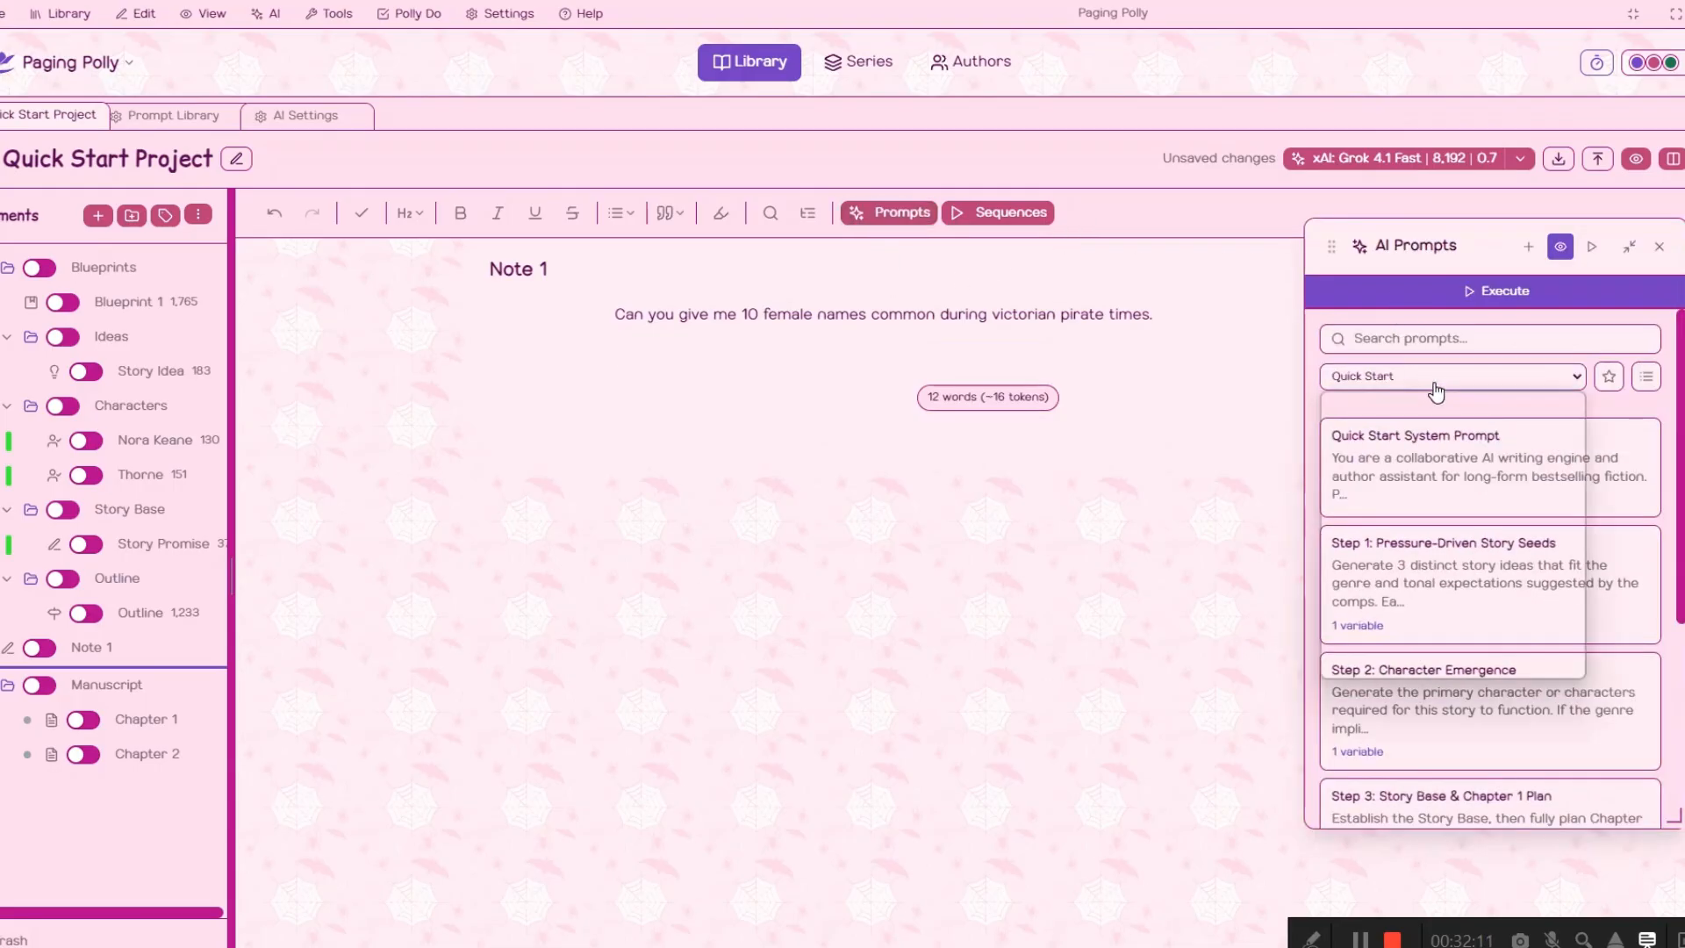
left_click(1435, 399)
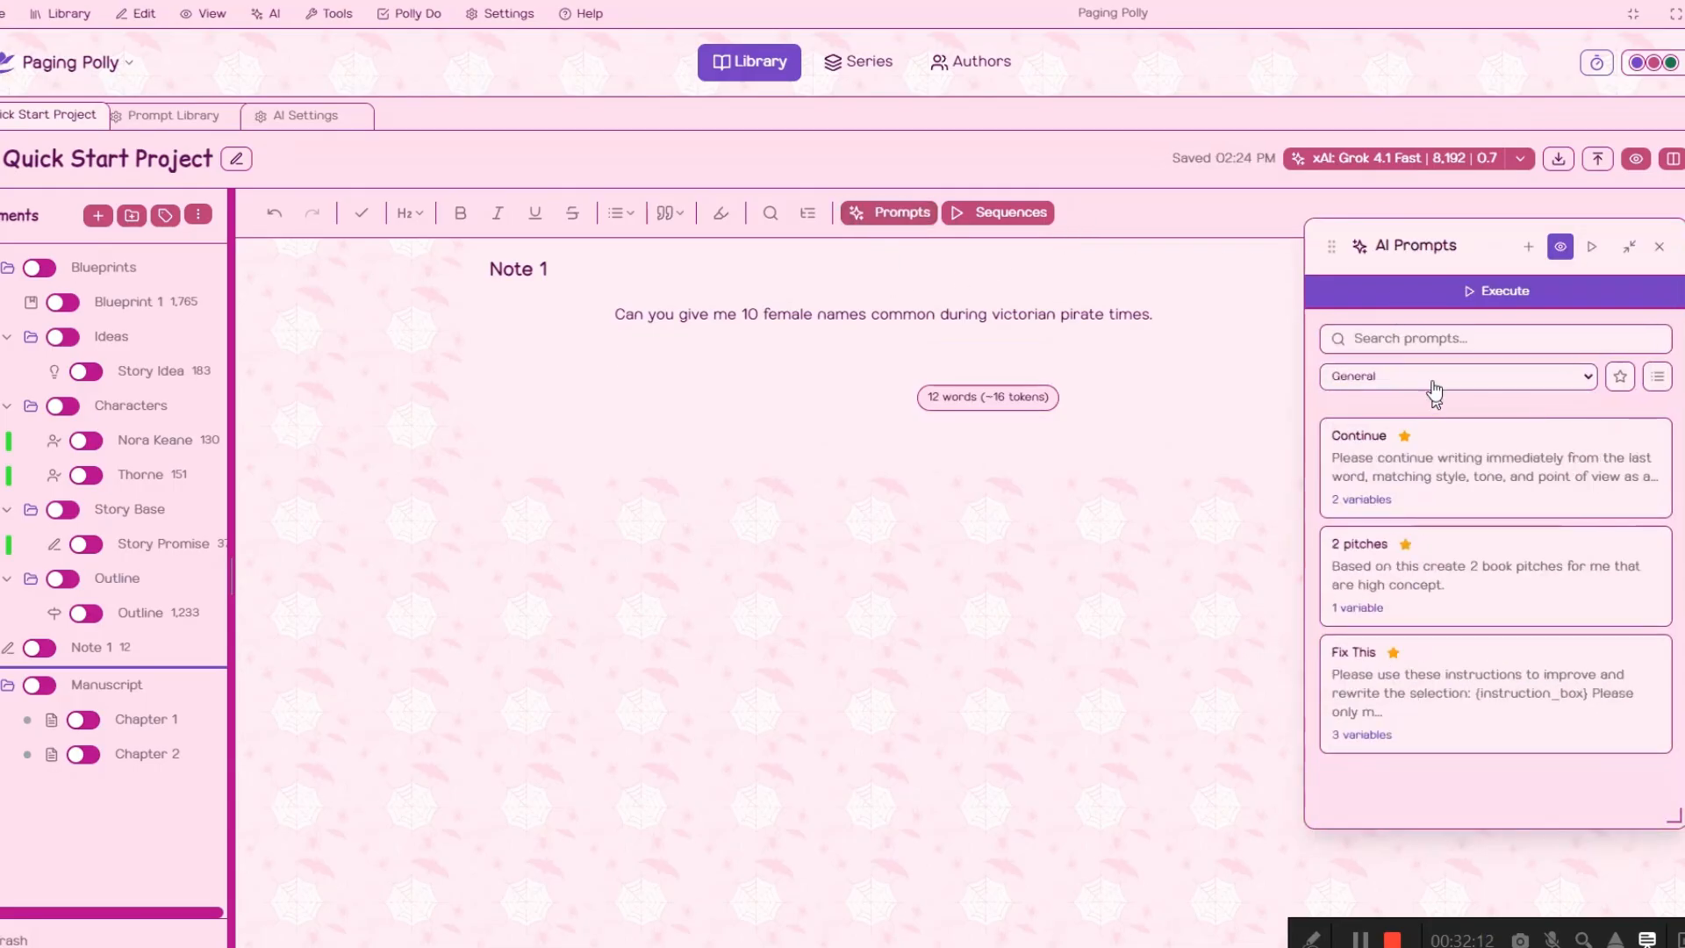
left_click(1434, 377)
left_click(1418, 397)
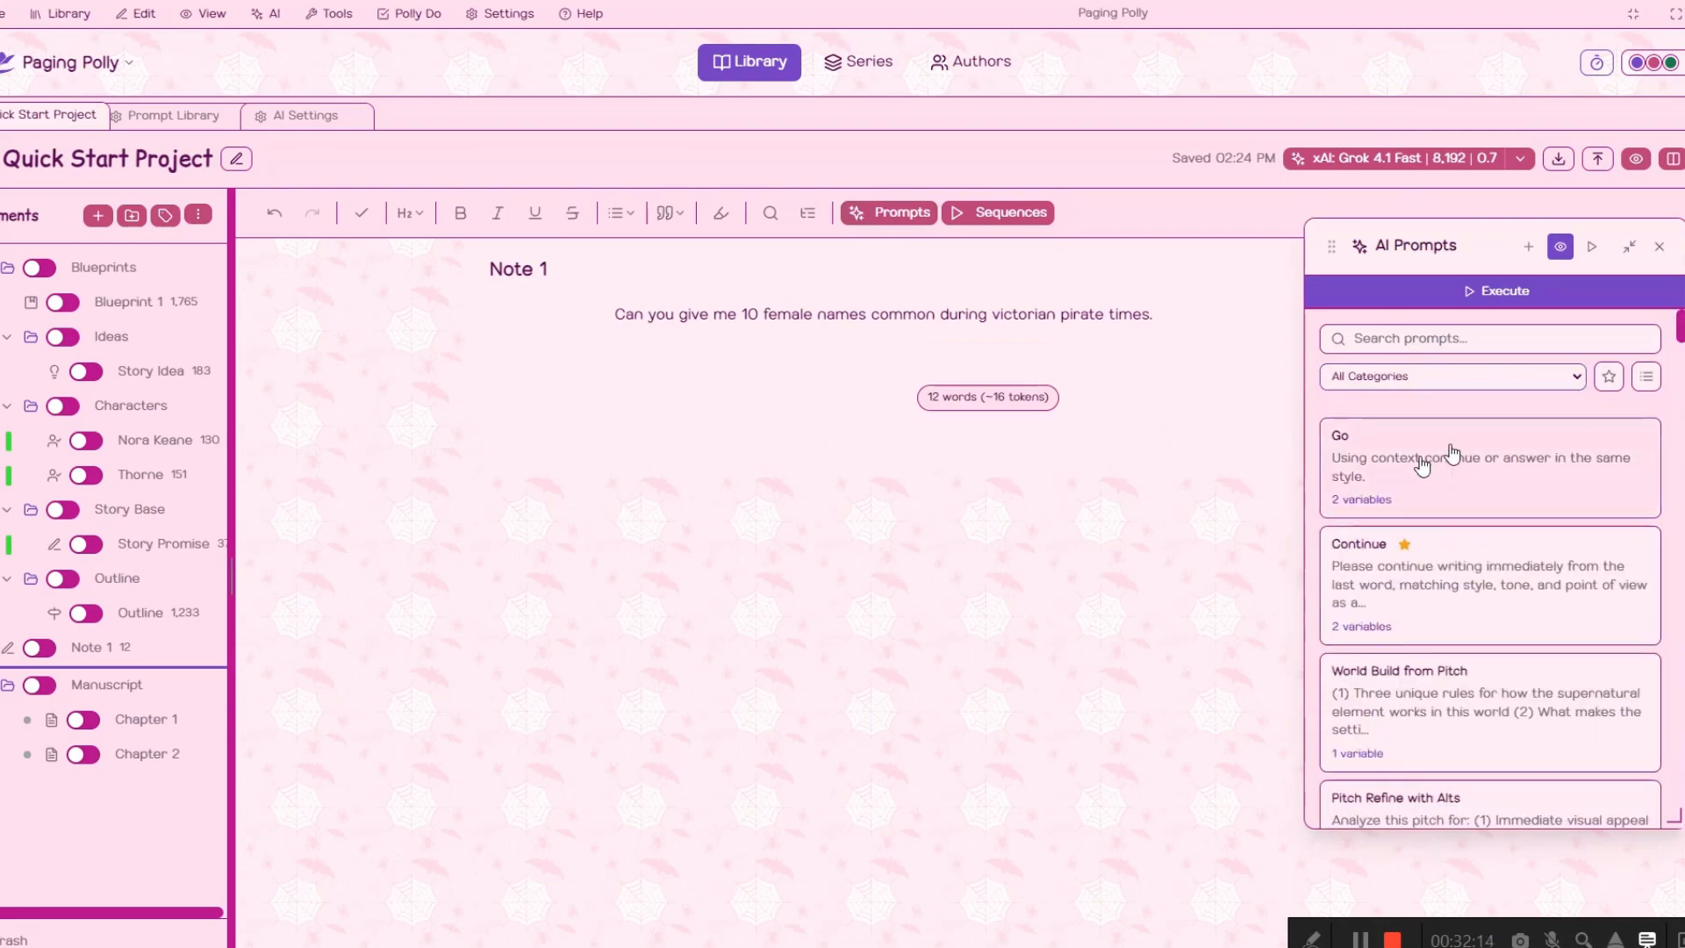
Switch AI Prompts from preview to direct execution, run the Go prompt on Note 1, and approve the generated name list
left_click(1592, 247)
left_click(1492, 473)
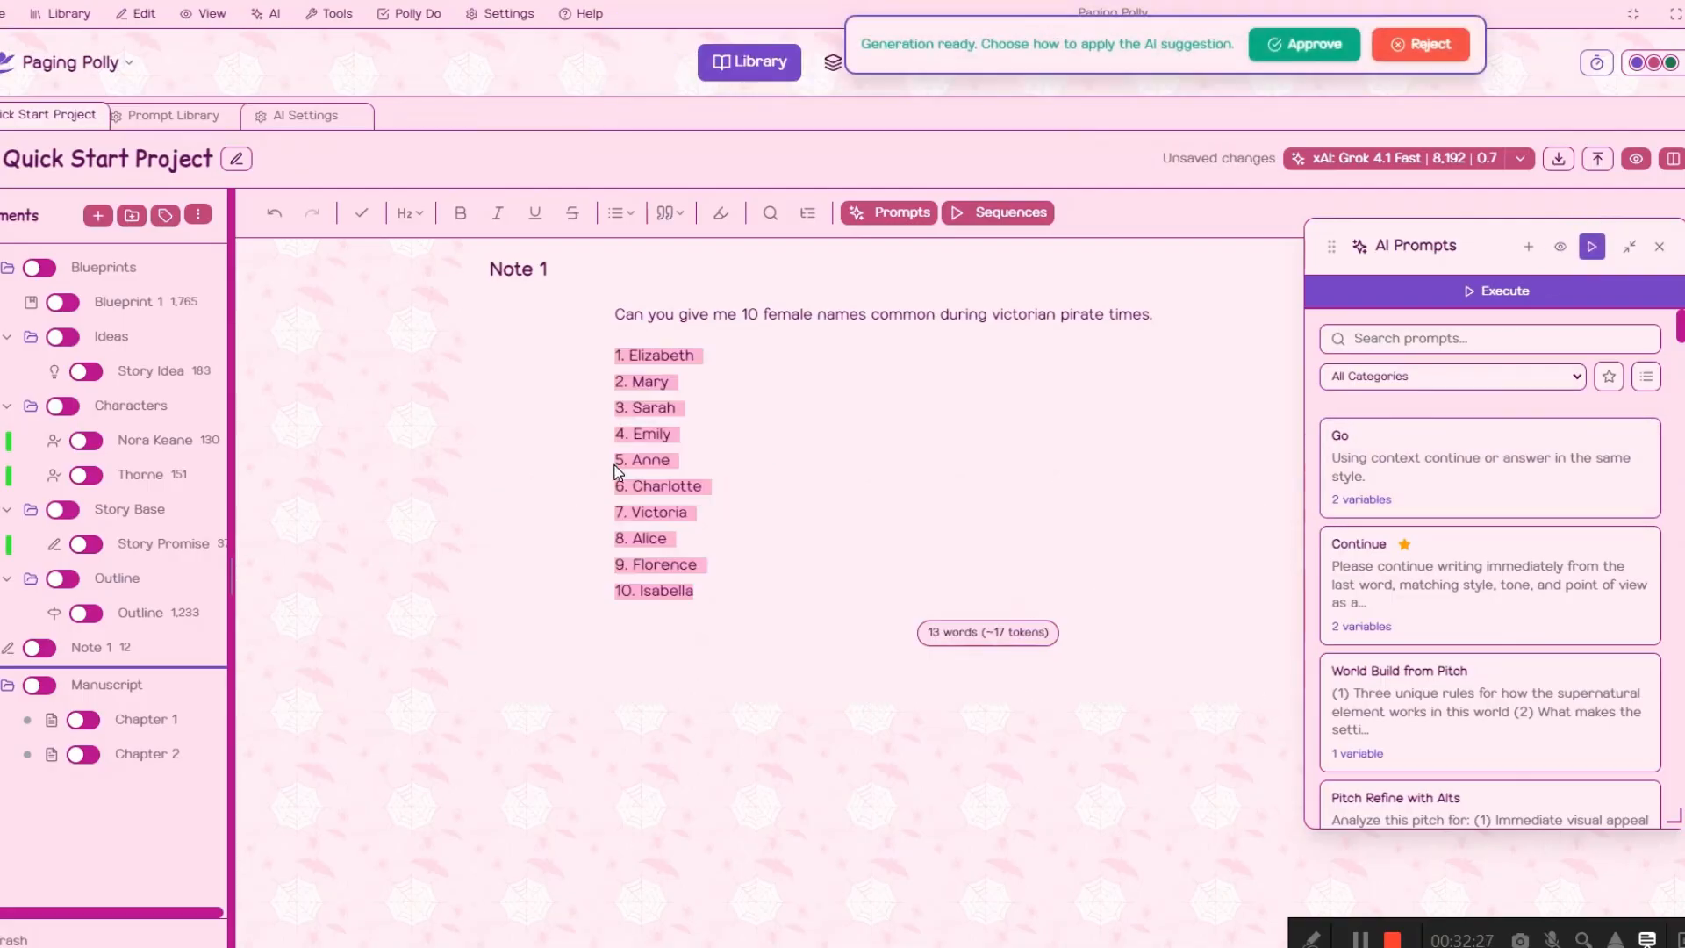
left_click(991, 44)
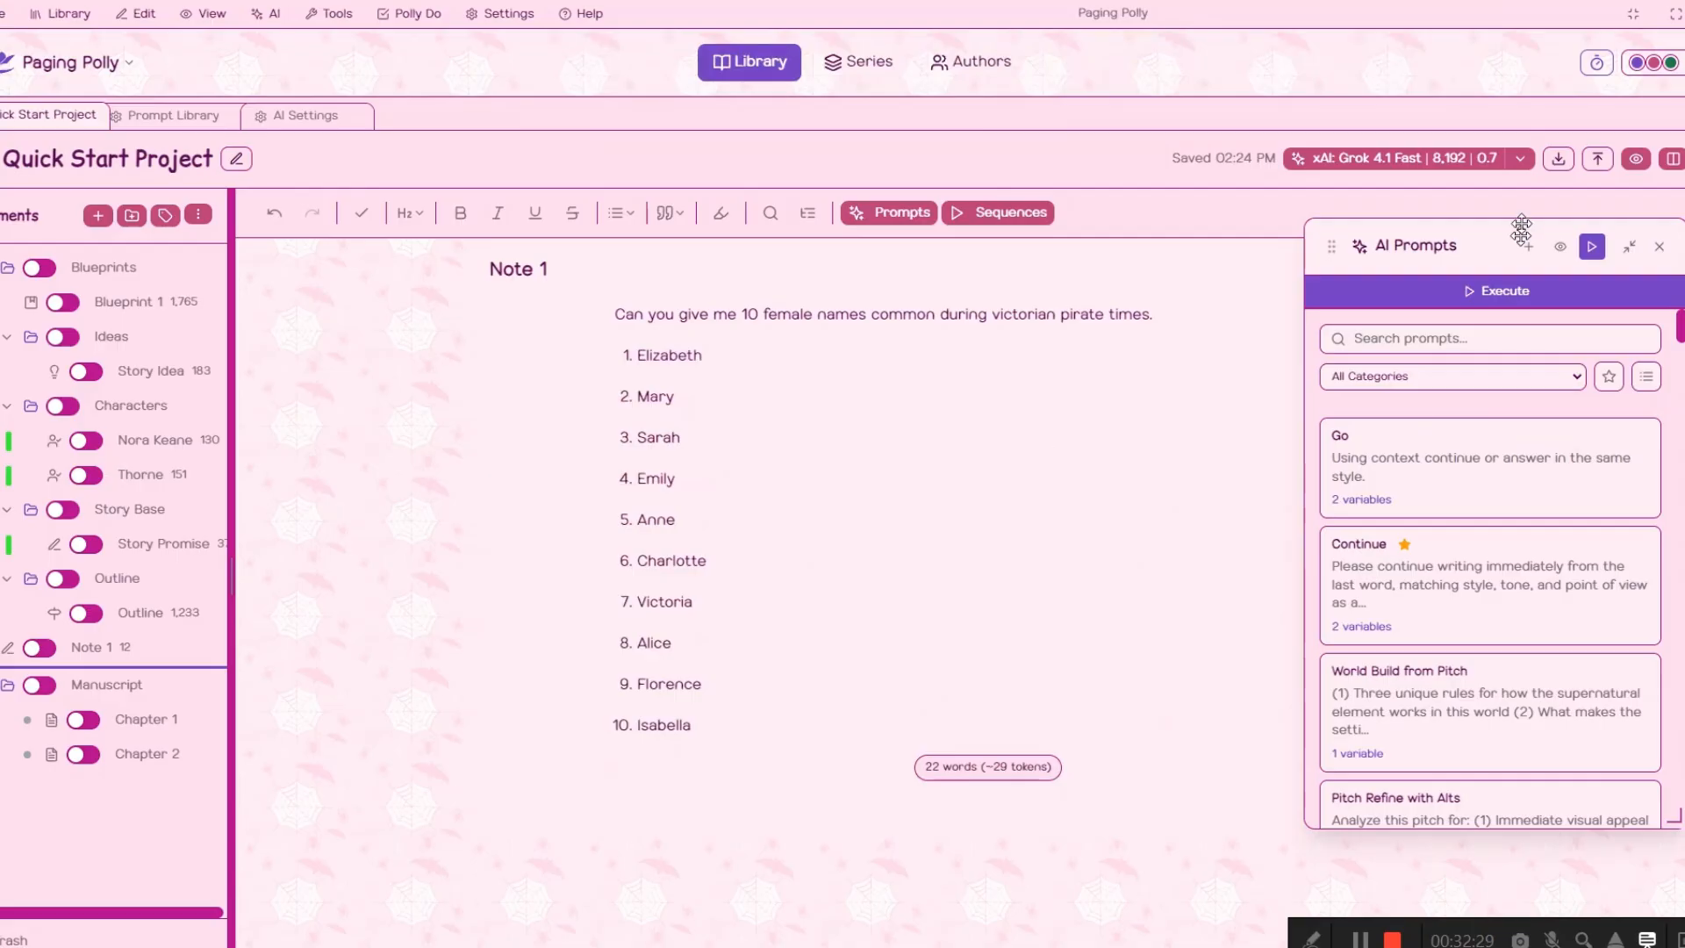
Add the line "How about surnames think irish/celtic same time period" below the female name list in Note 1, followed by a new line
left_click_drag(1341, 246, 42, 236)
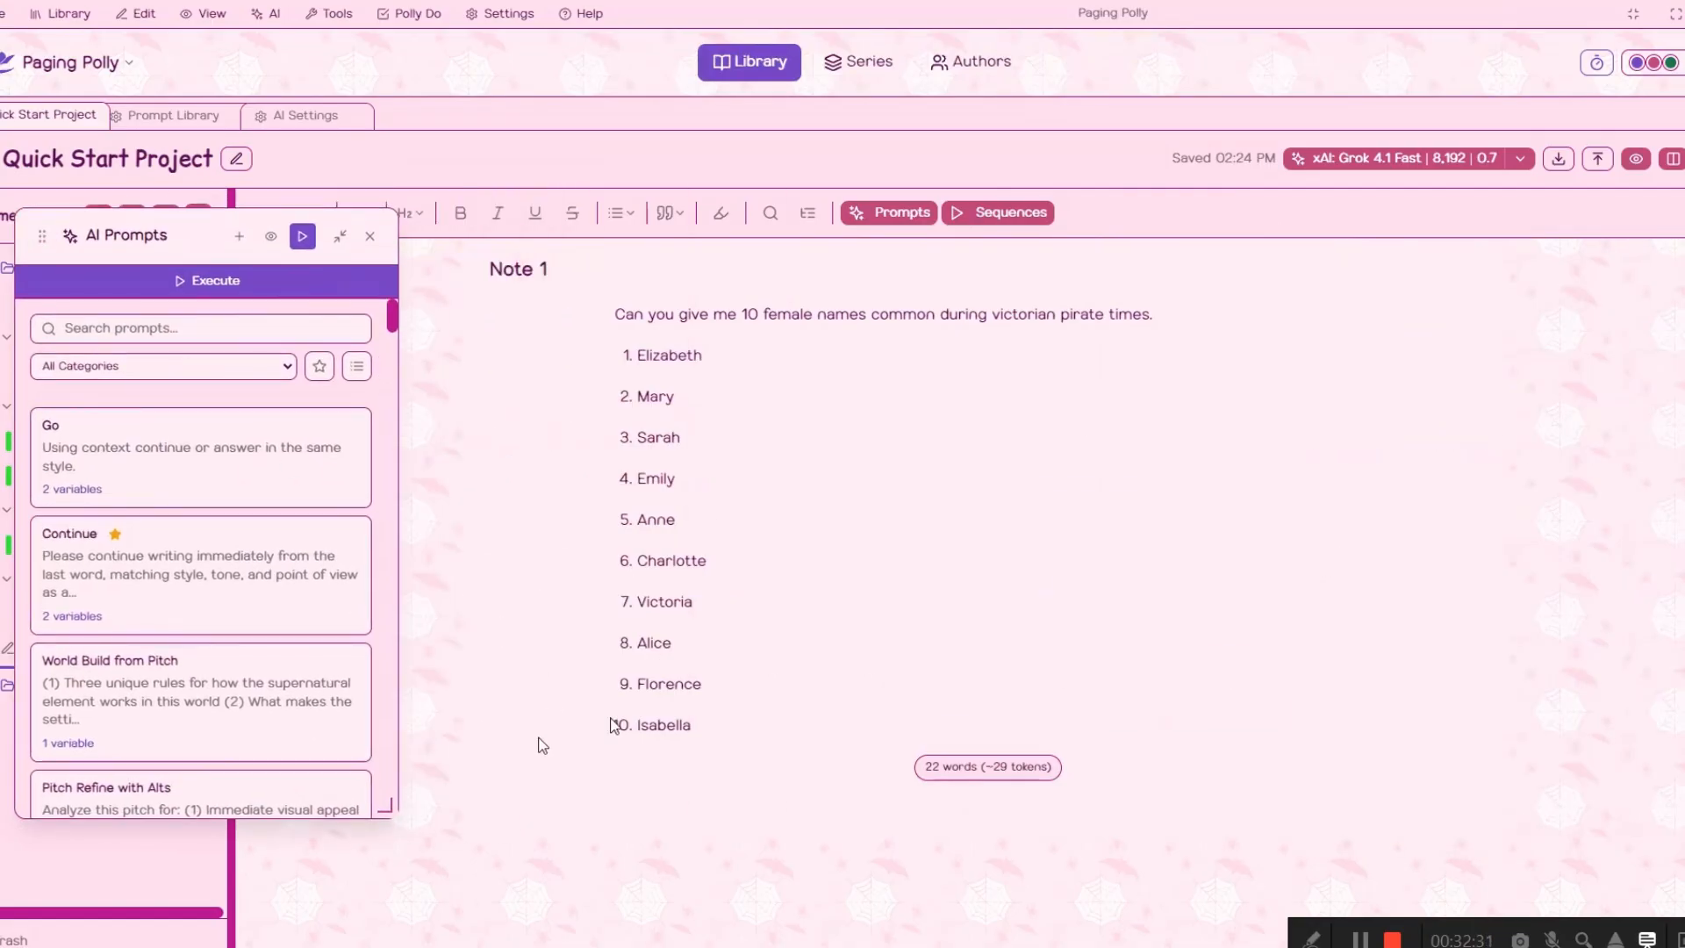
key("Return")
key("Return")
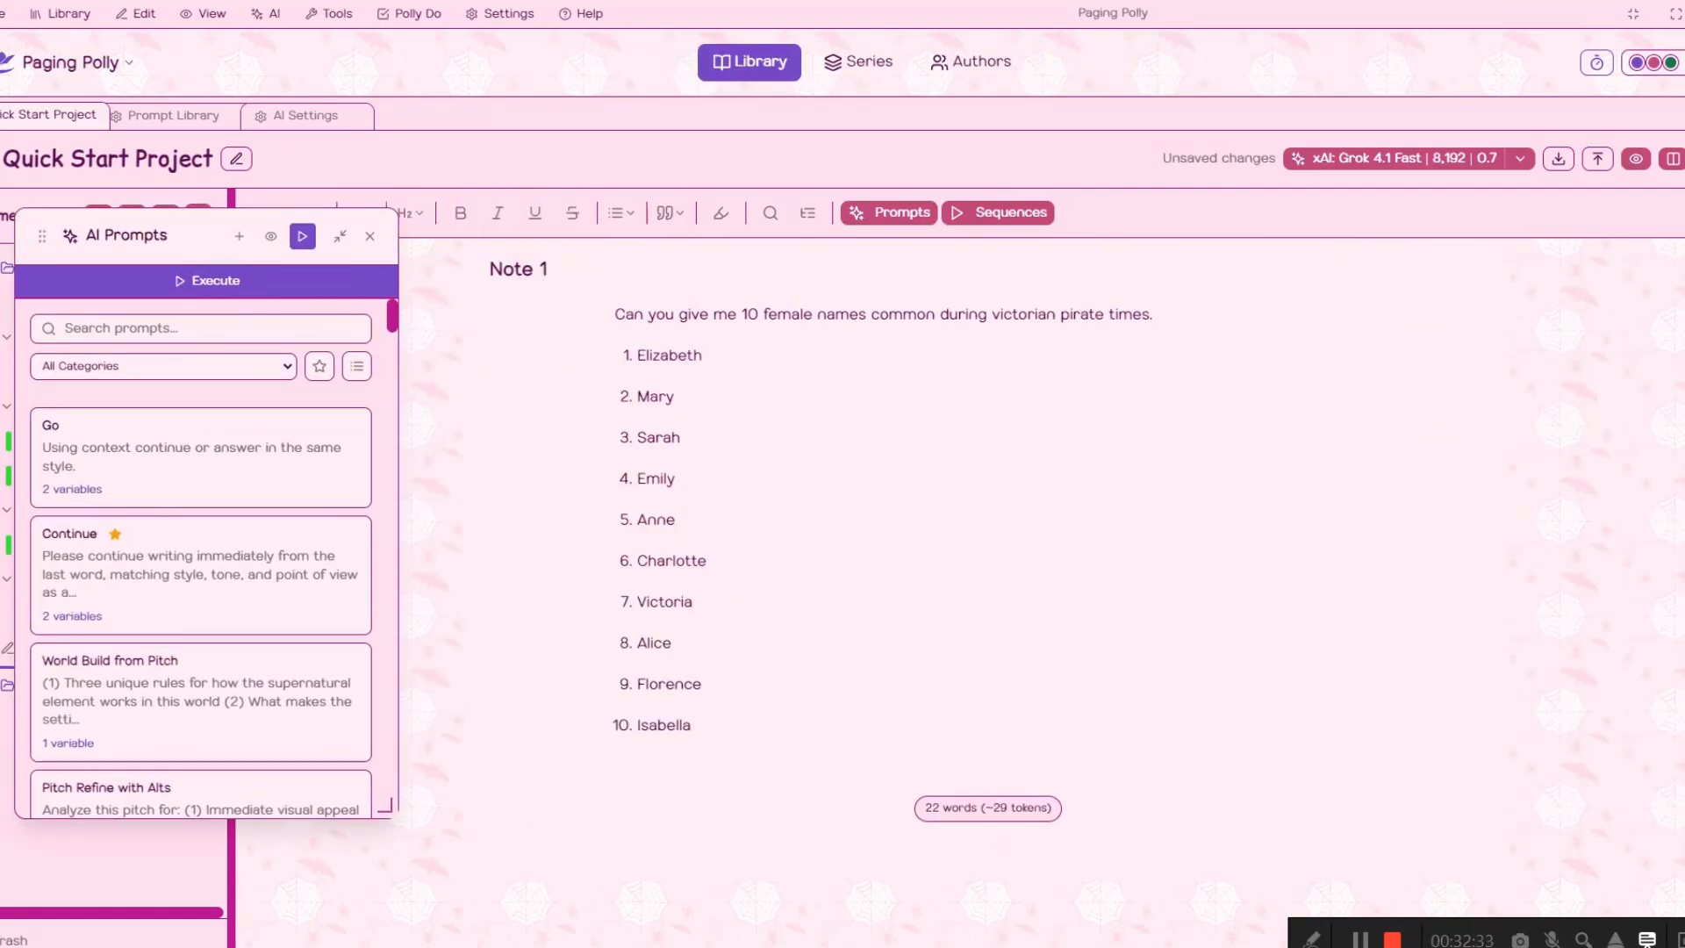
type("How about surnames think irish")
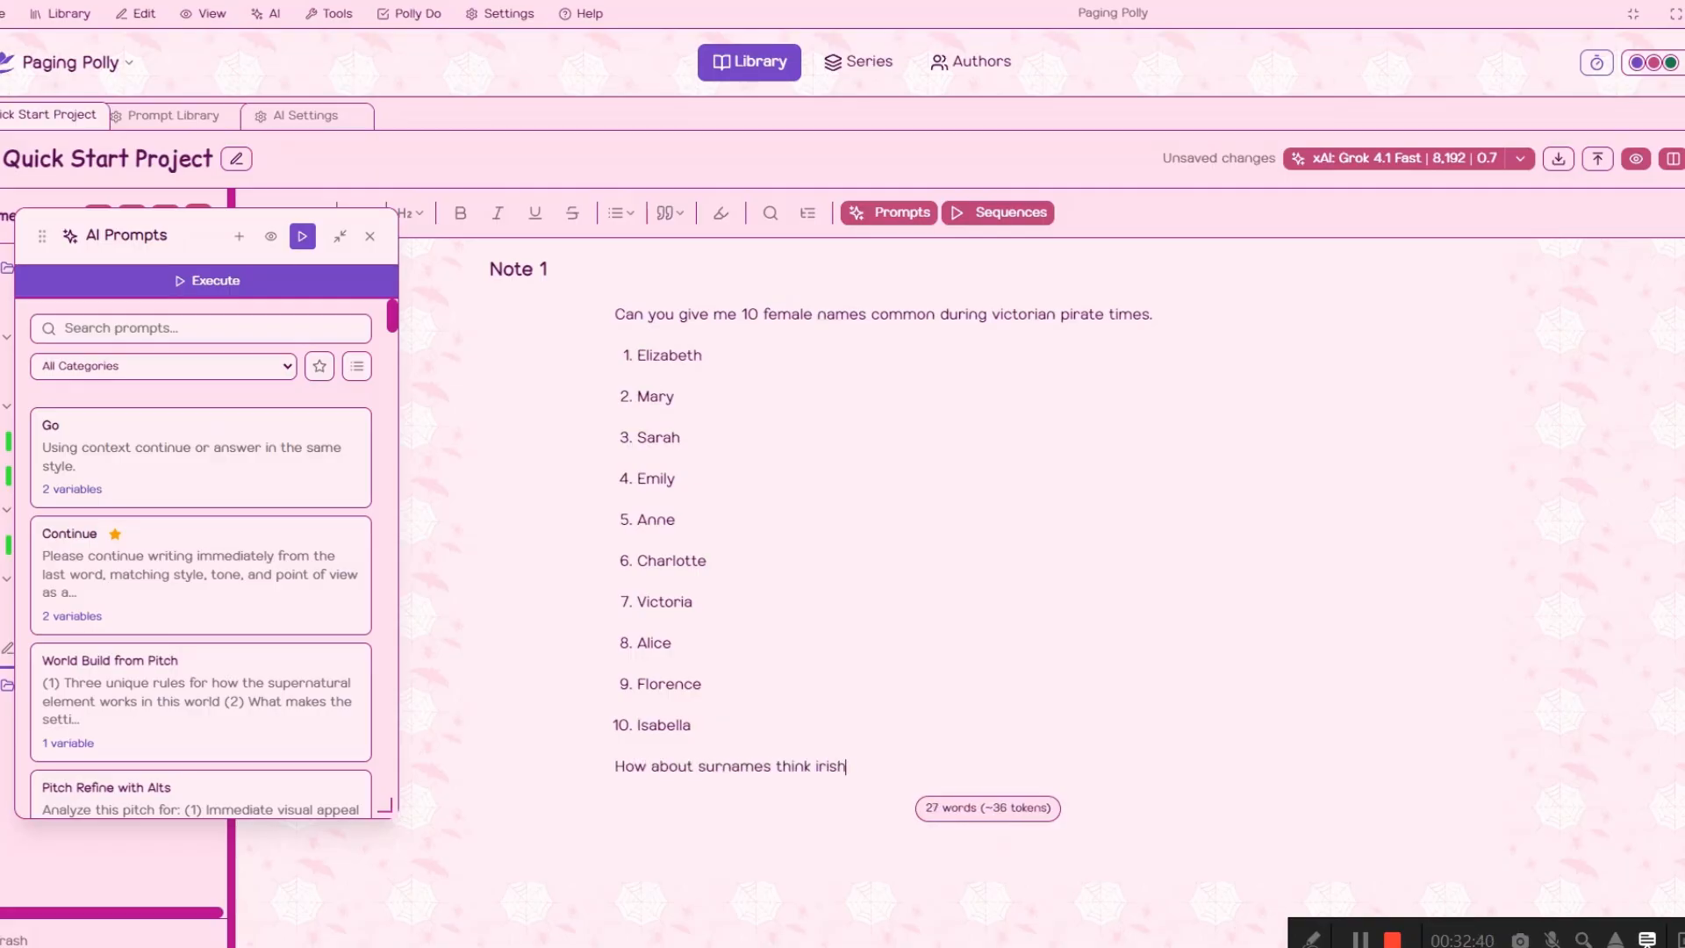
type("ime period")
key("Return")
Run the Go prompt on the surname request and approve the generated surnames
left_click(335, 429)
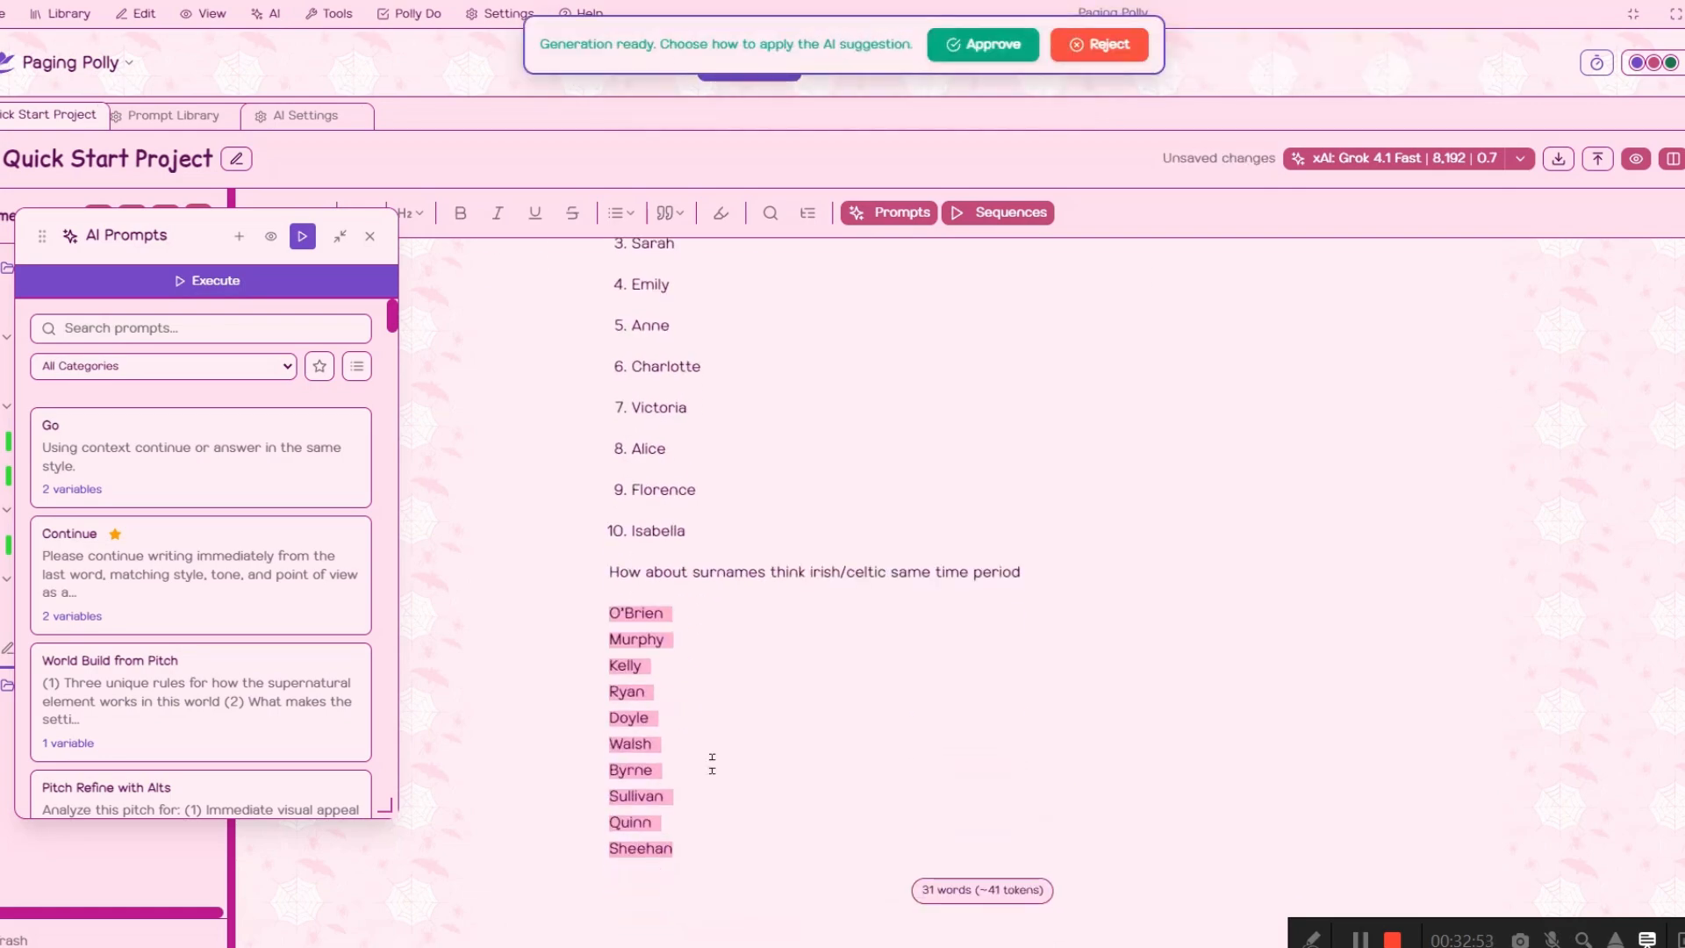
left_click(989, 51)
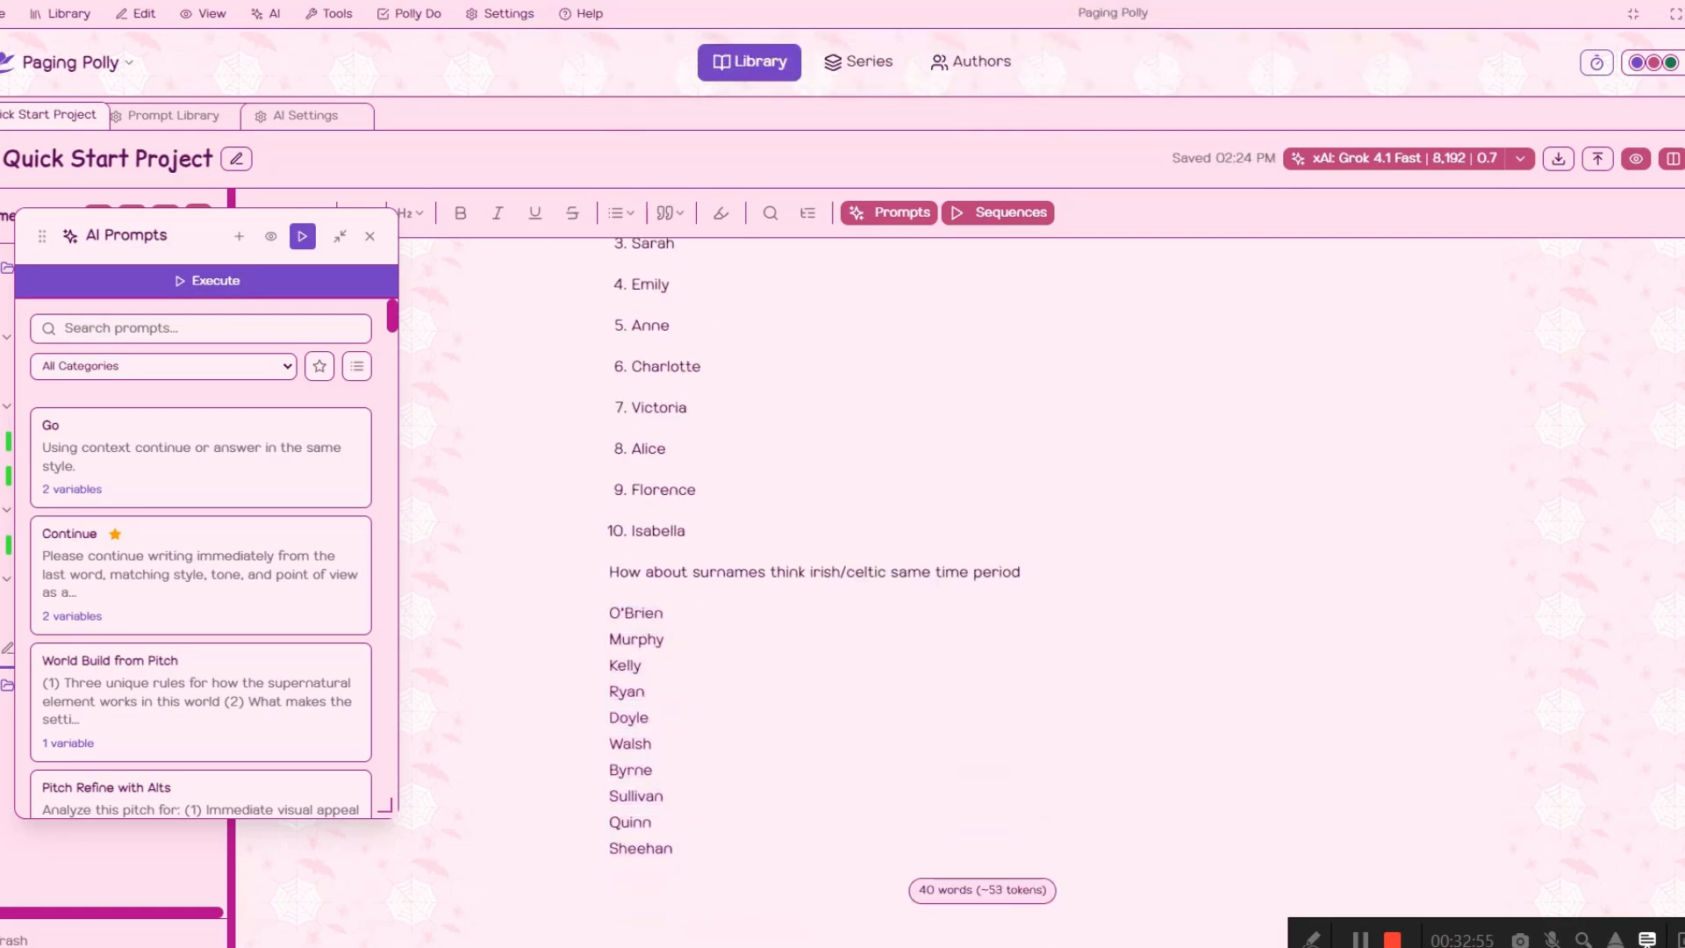
scroll(981, 588, "up", 3)
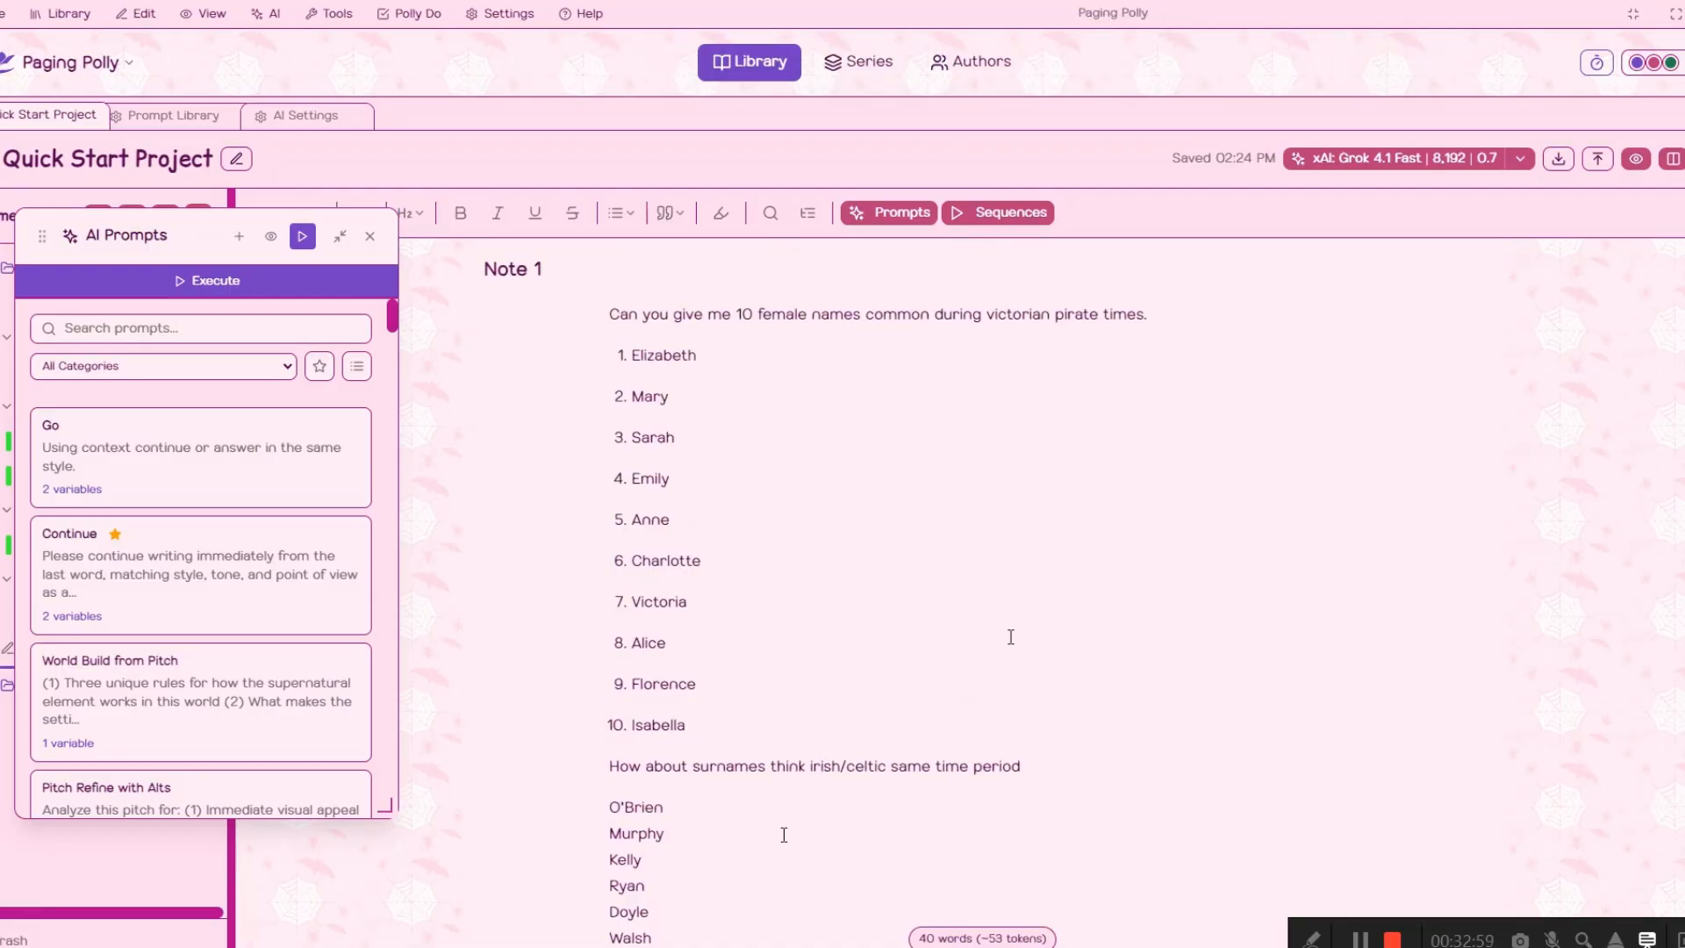
Move the AI Prompts window off the document list and rename Note 1 as "Names"
left_click_drag(123, 249, 1382, 285)
left_click_drag(485, 270, 543, 271)
type("Names")
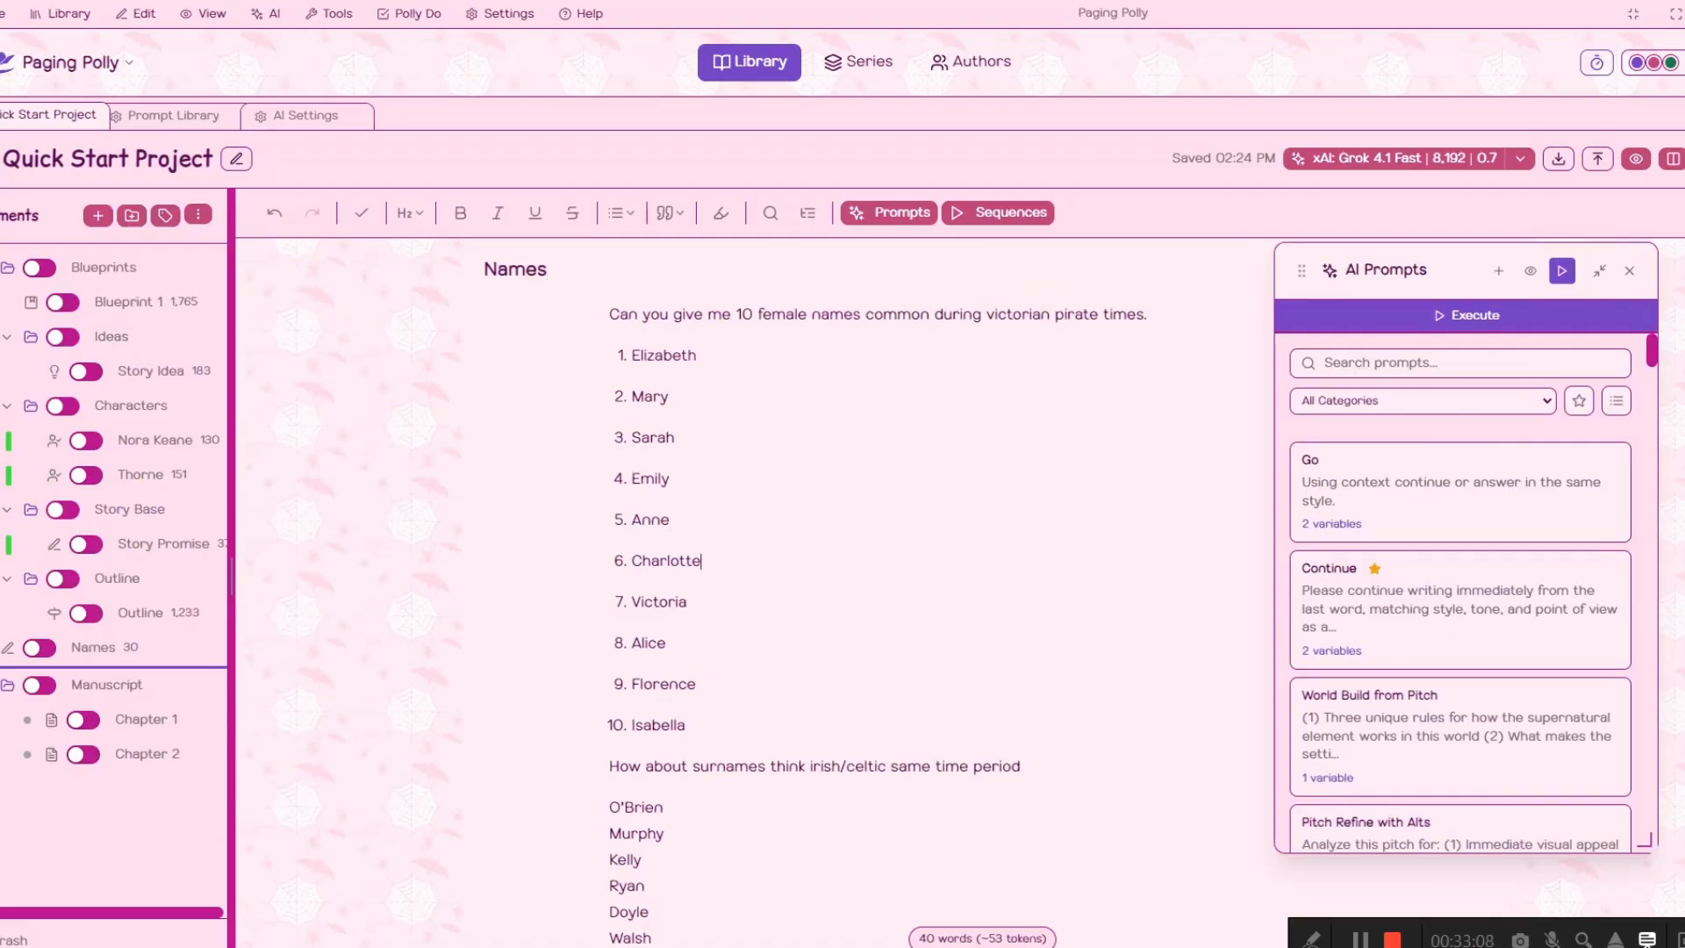
scroll(816, 588, "down", 2)
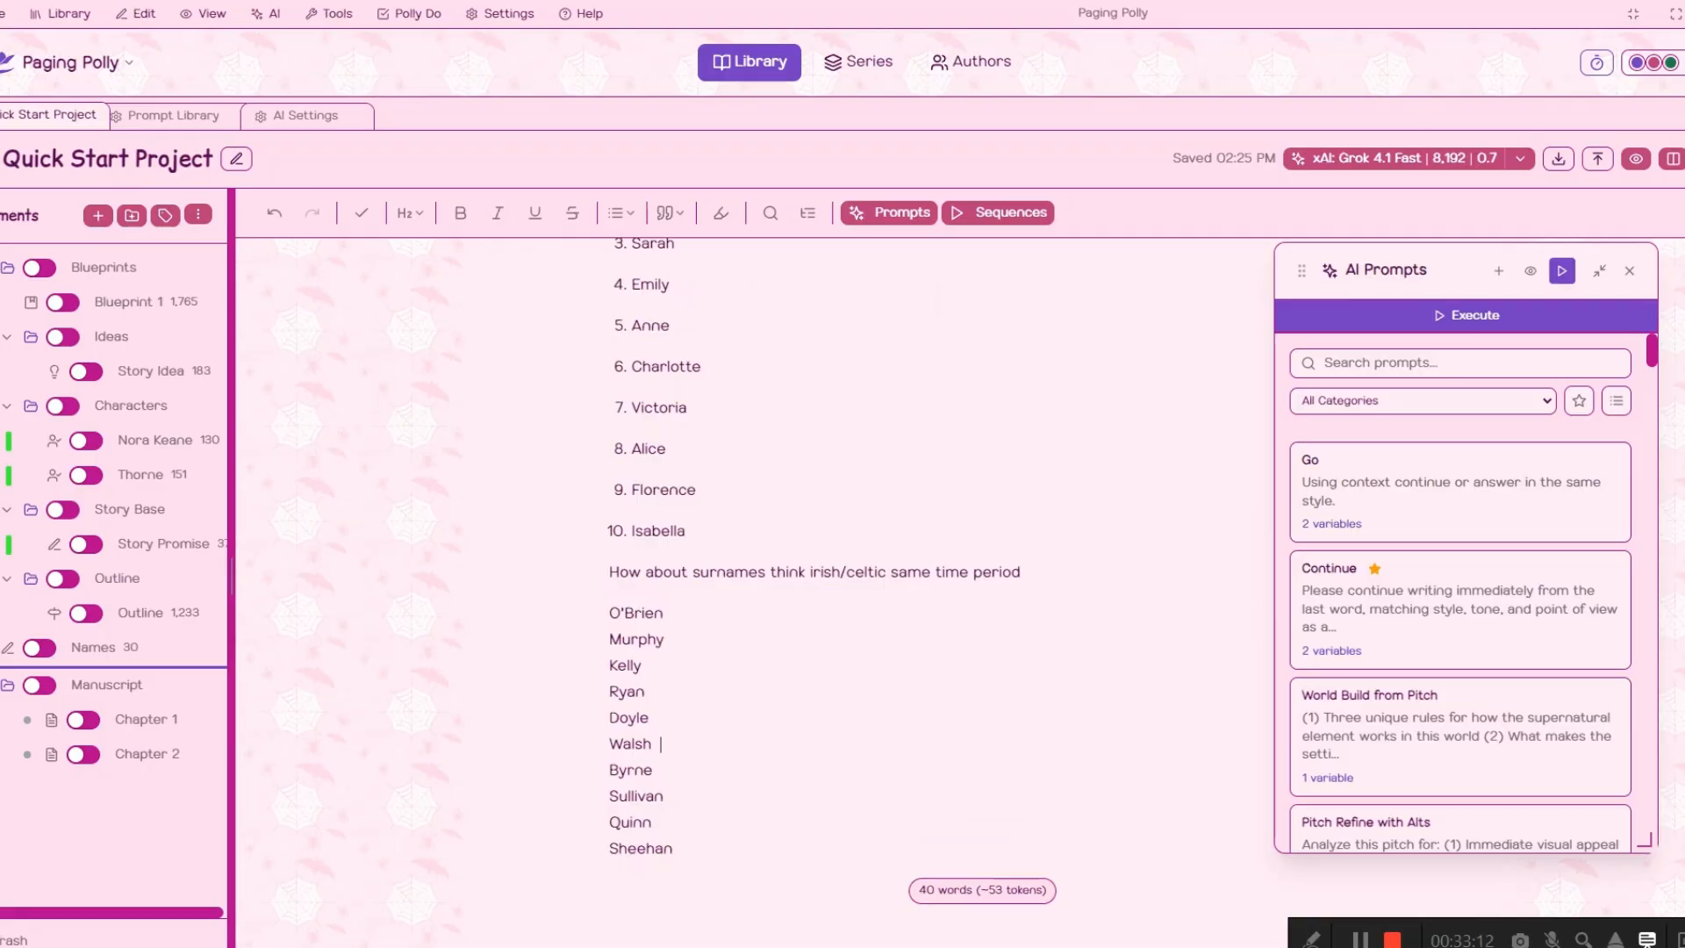
scroll(782, 571, "up", 2)
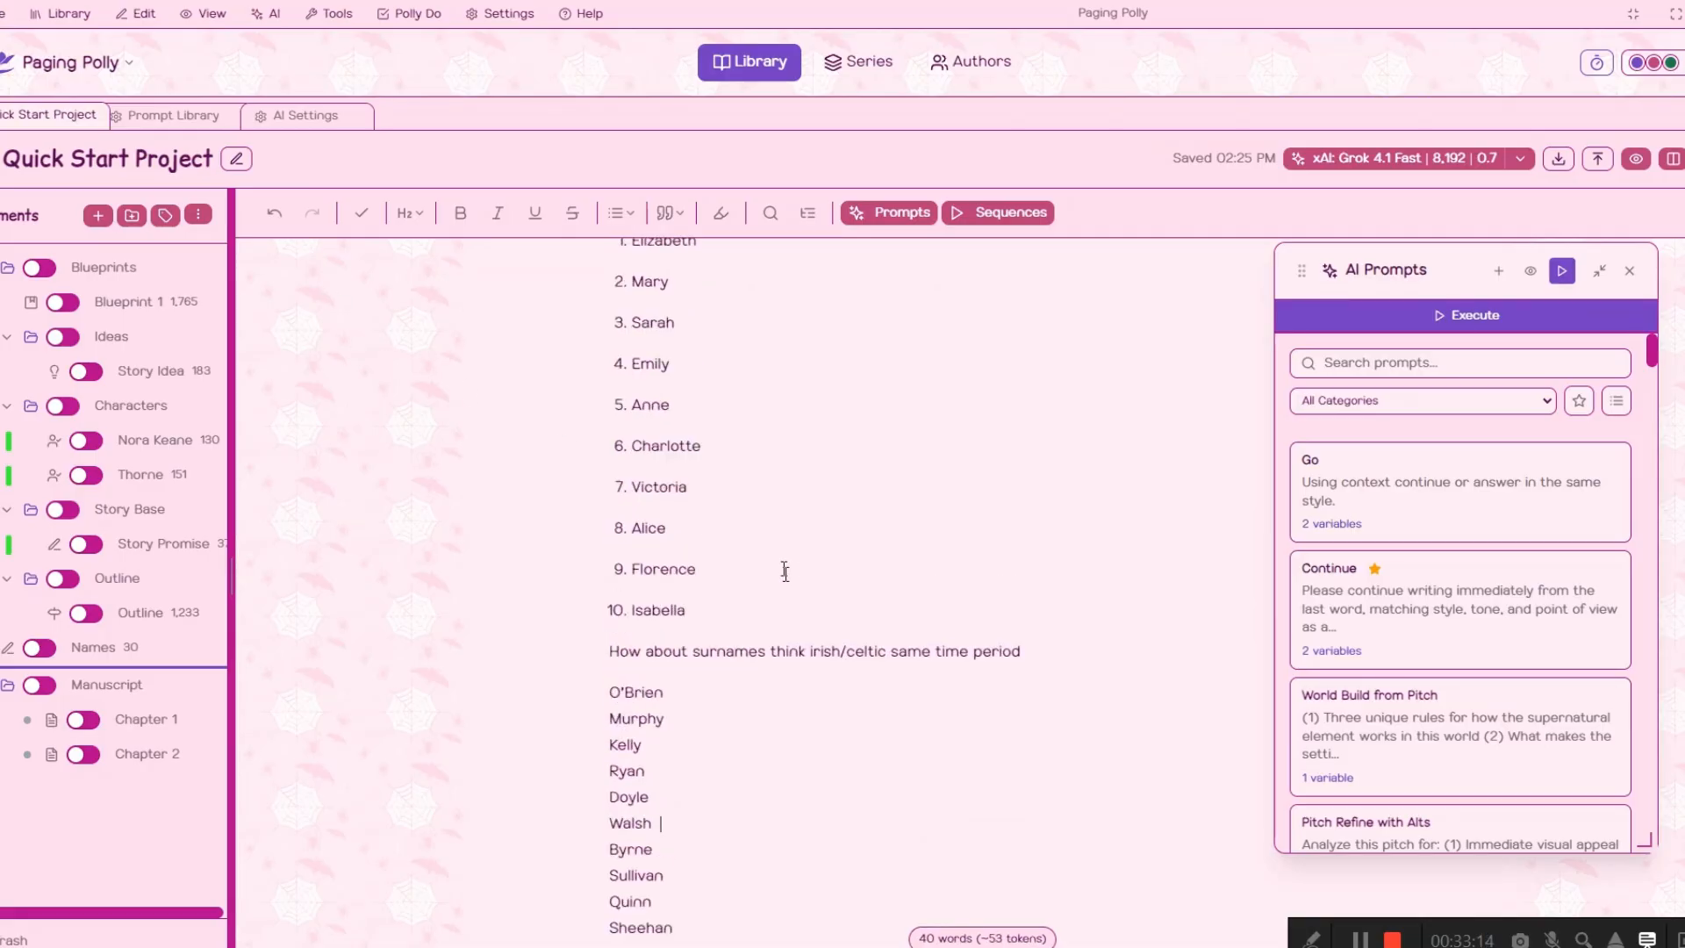
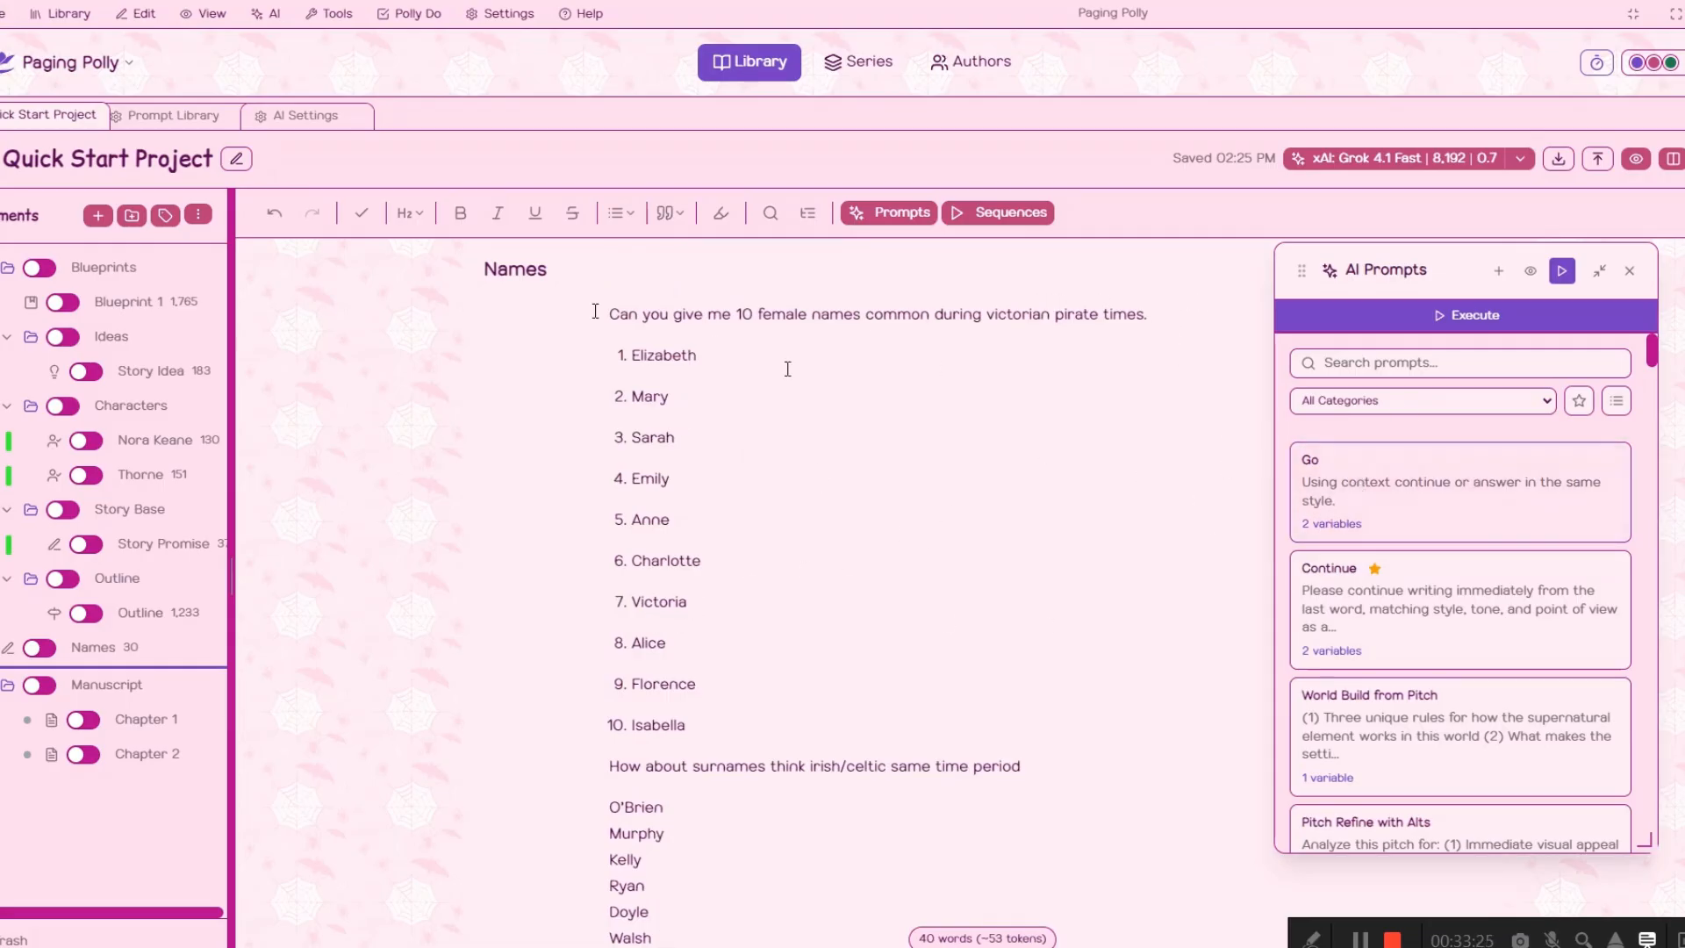
Open the Planner Chat in Polly Do
left_click(472, 10)
mouse_move(404, 11)
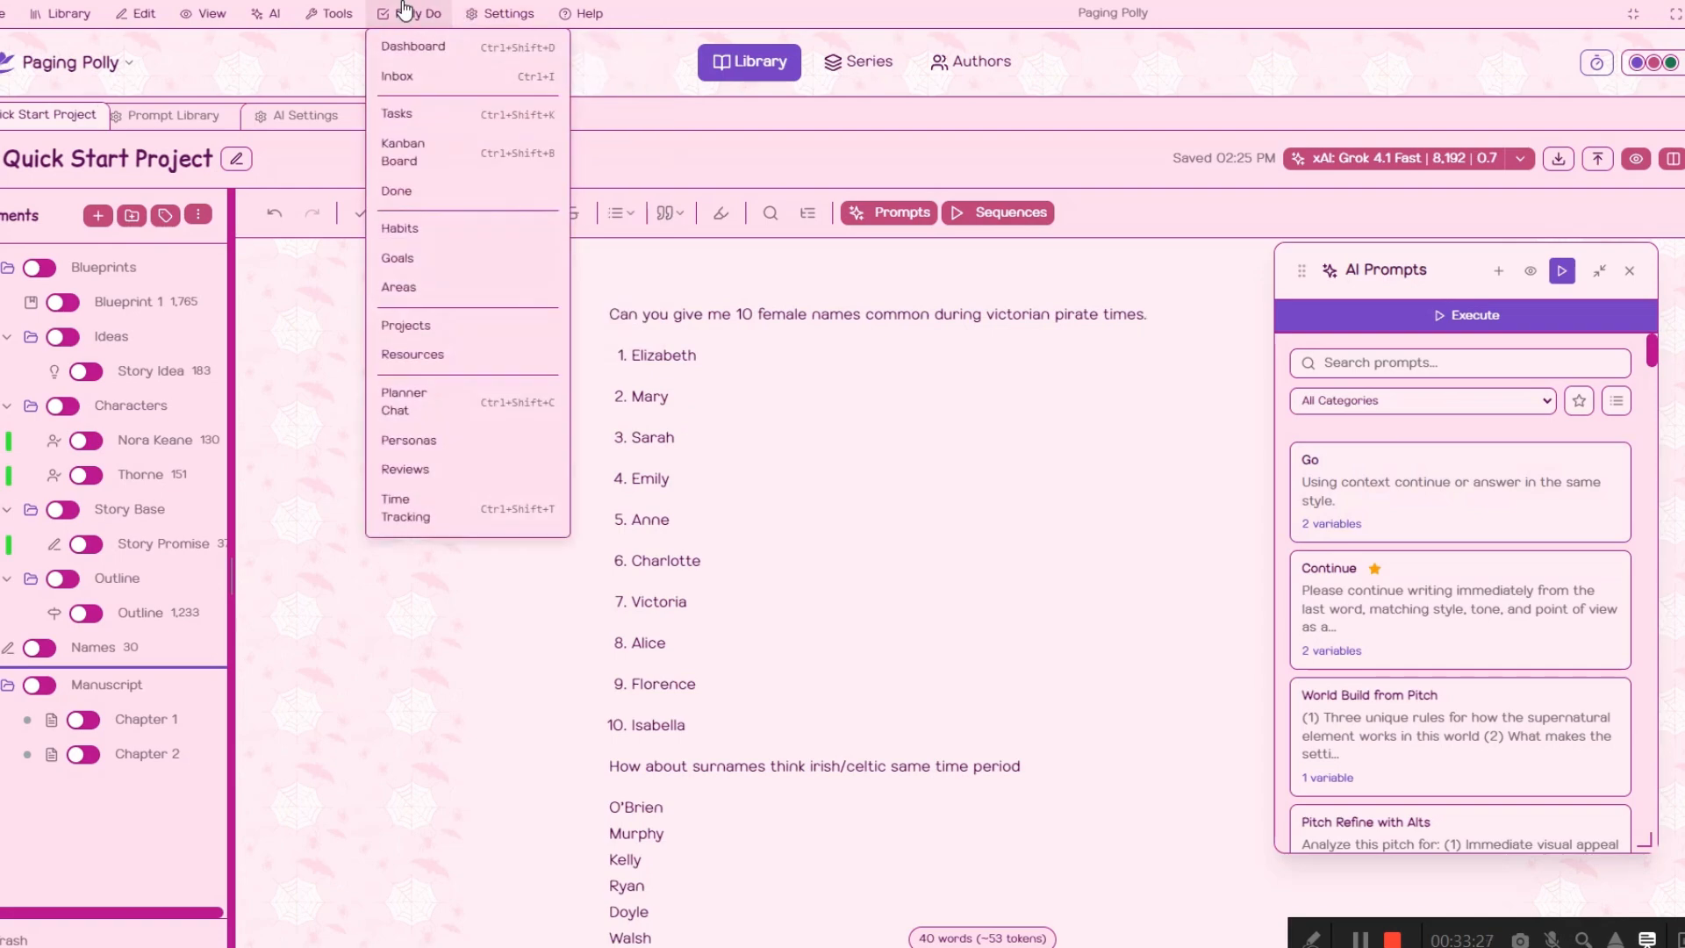
left_click(443, 399)
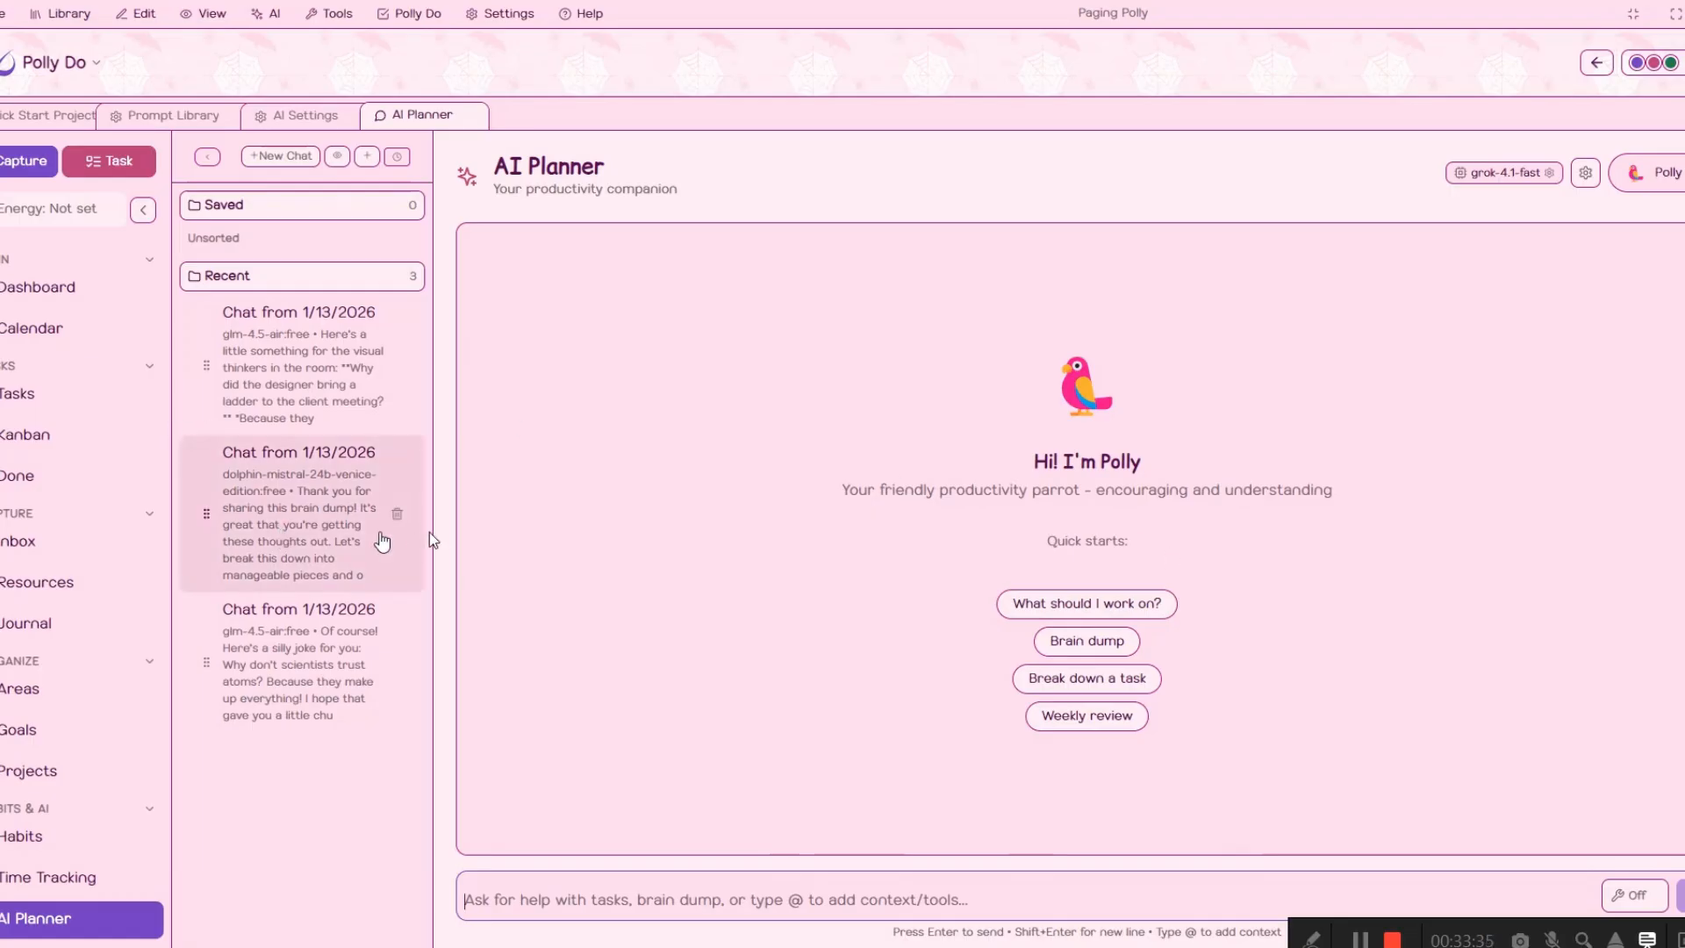
Export the first recent planner chat to Paging Polly as a document titled "Research" in the Quick Start Project
right_click(316, 345)
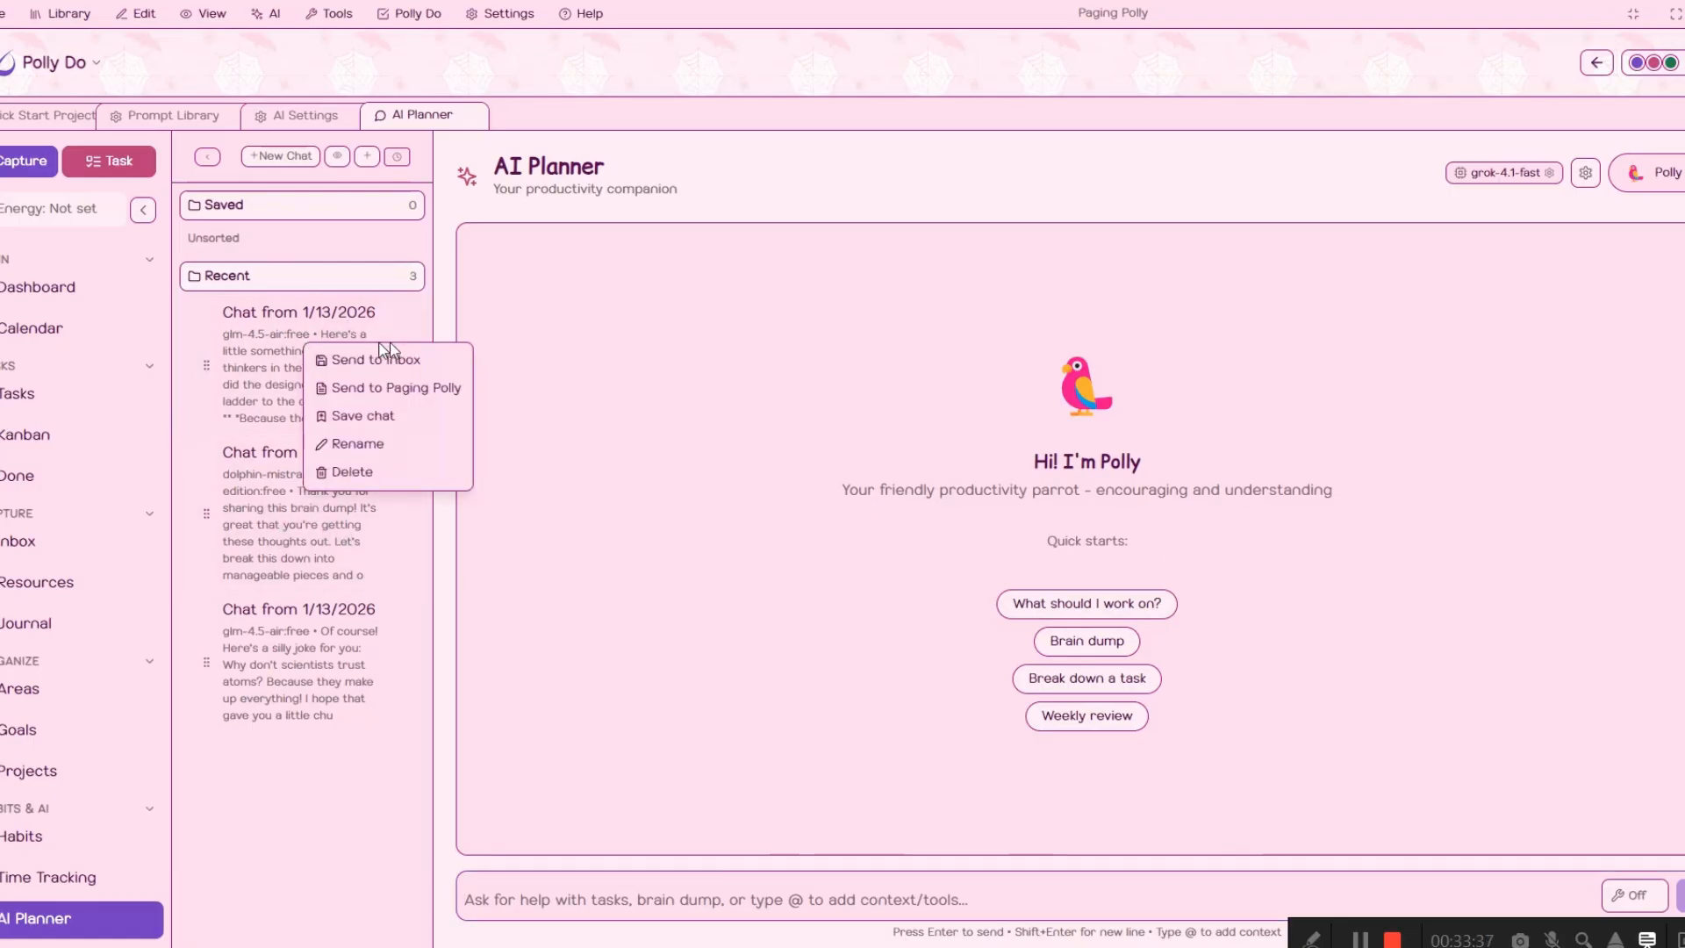
left_click(392, 397)
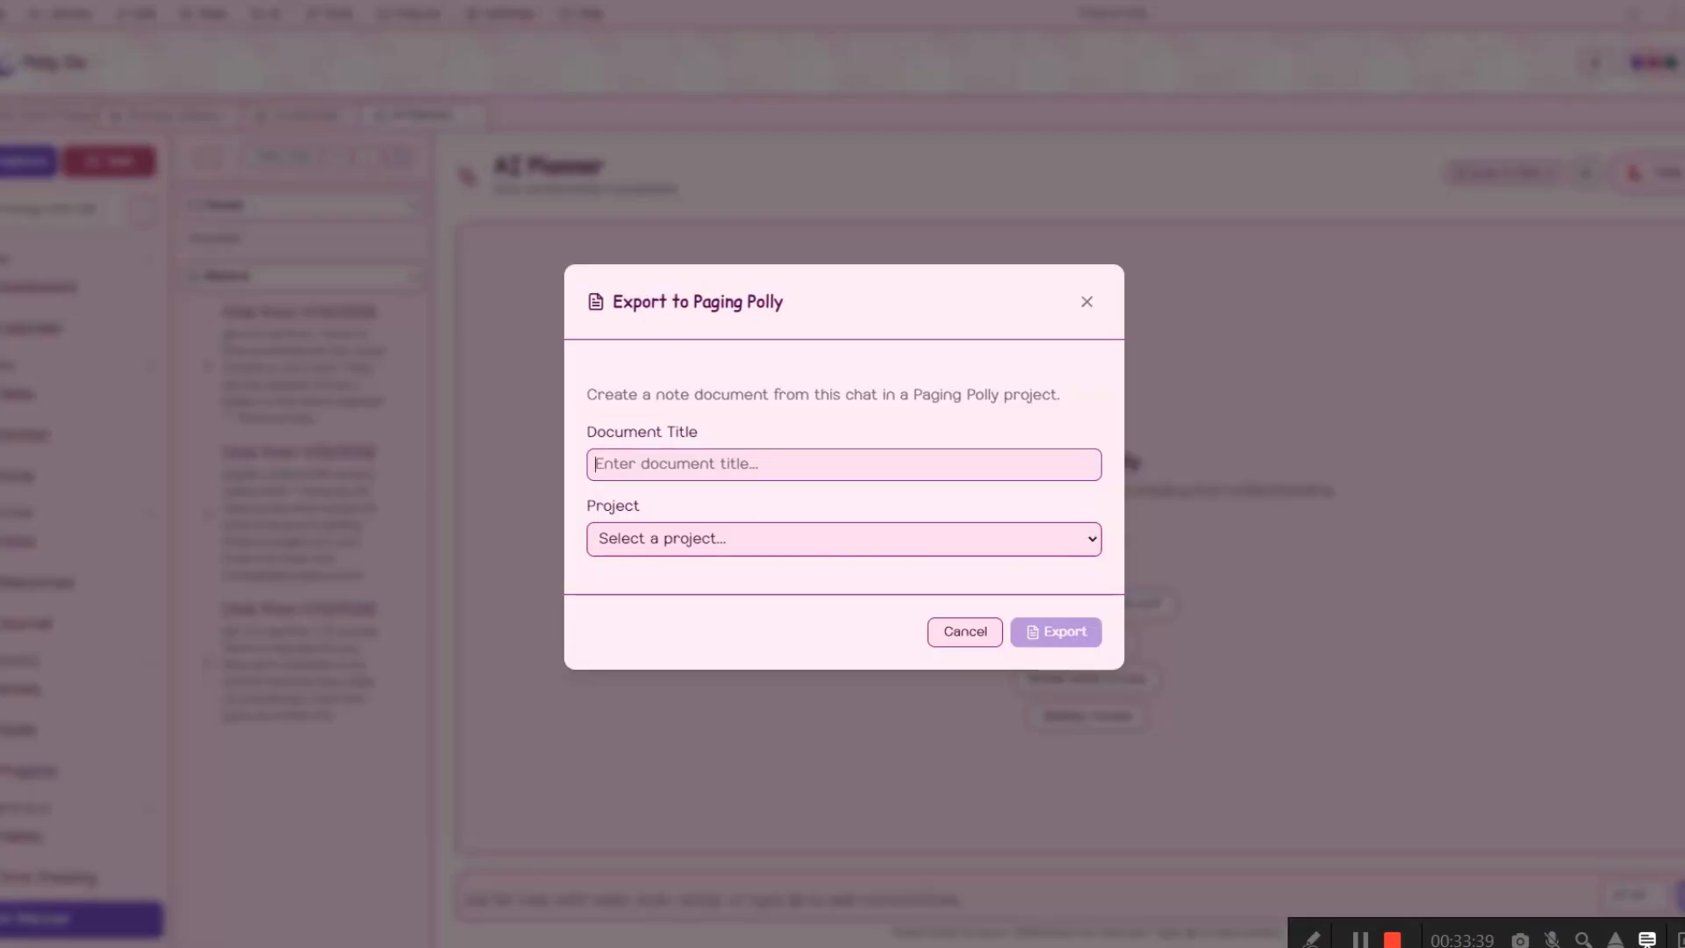
type("Re")
left_click(701, 553)
left_click(693, 581)
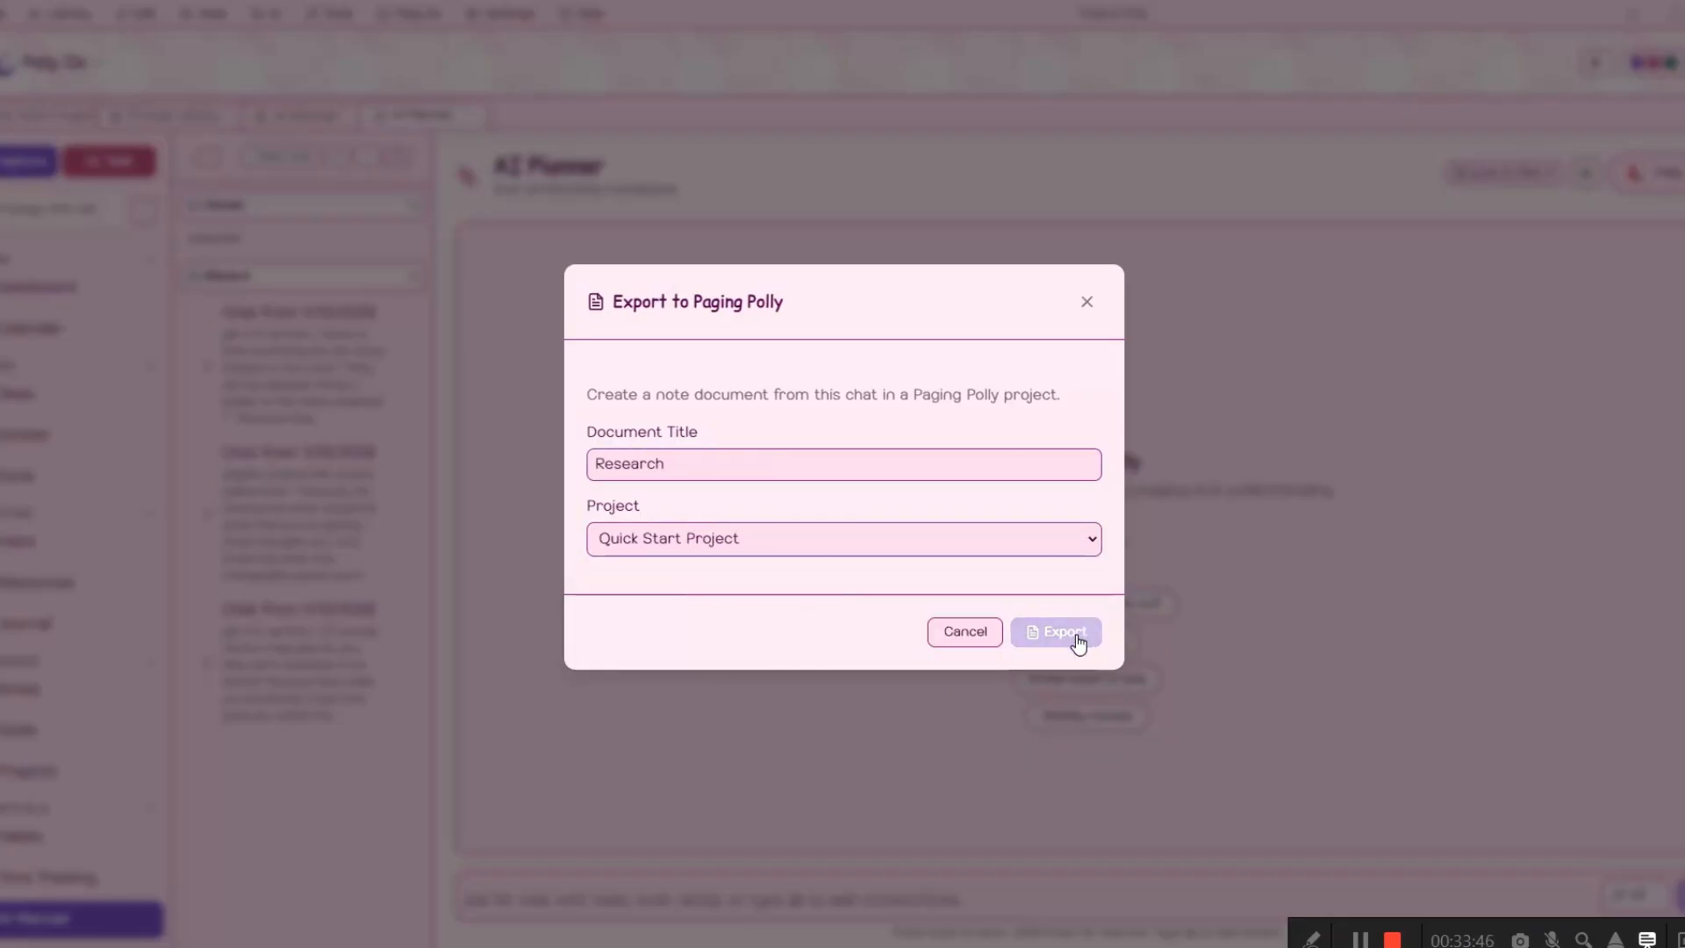
left_click(1079, 641)
Return to the Quick Start Project and open the Research note to examine the exported chat
left_click(5, 117)
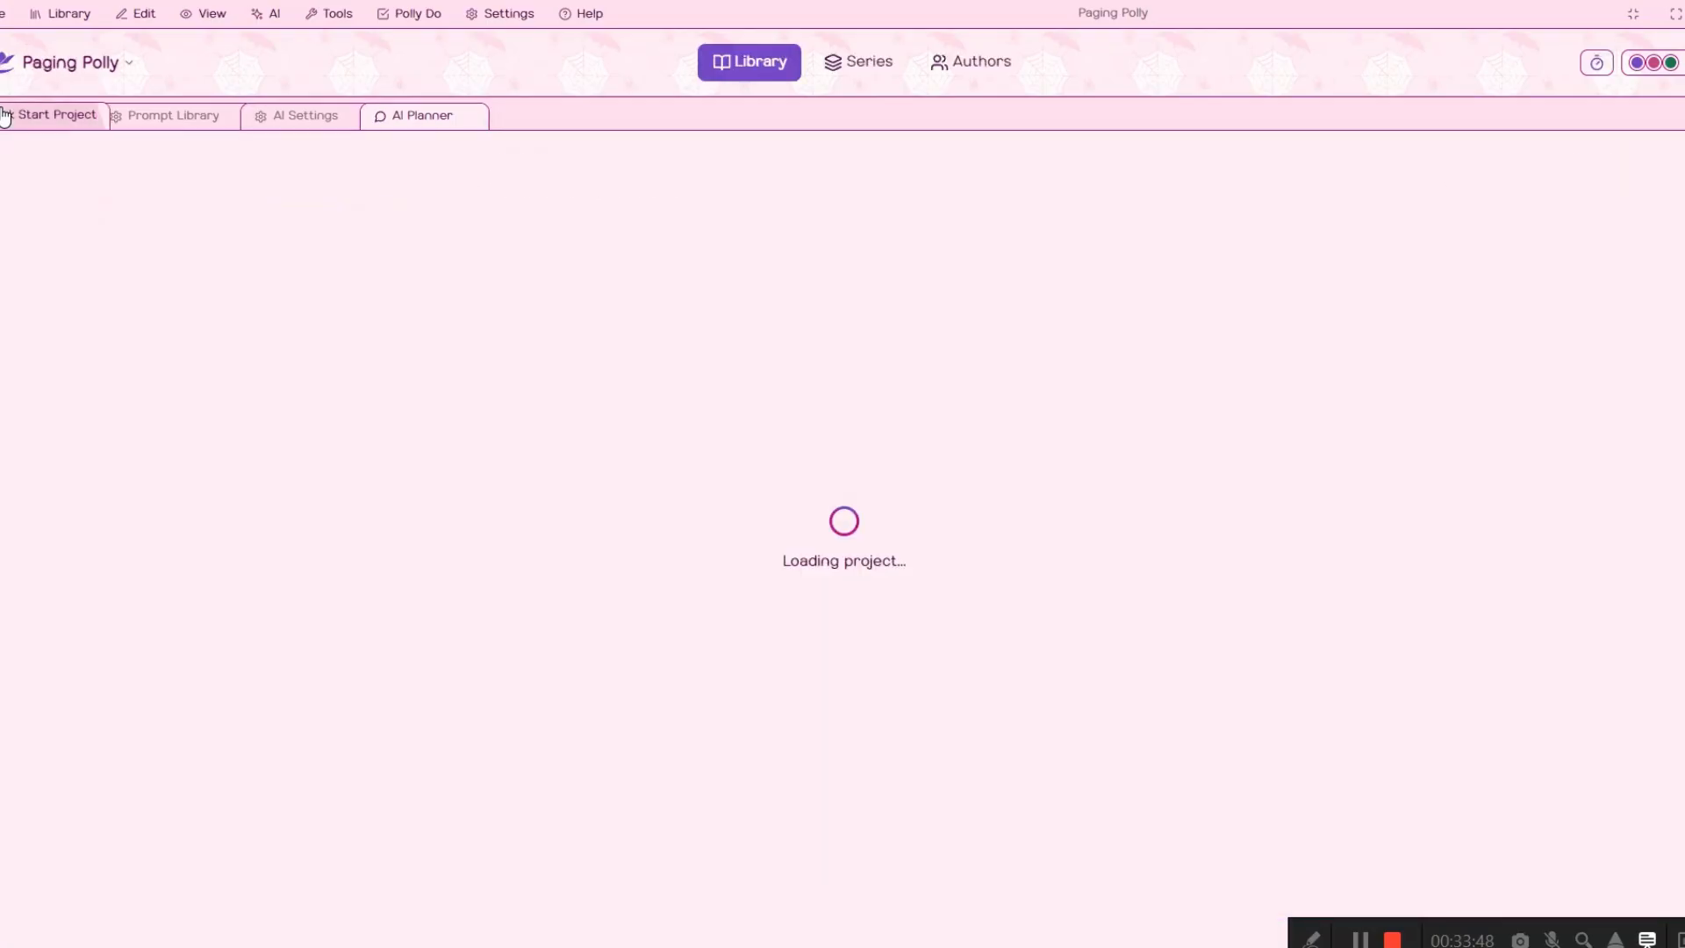
left_click(107, 795)
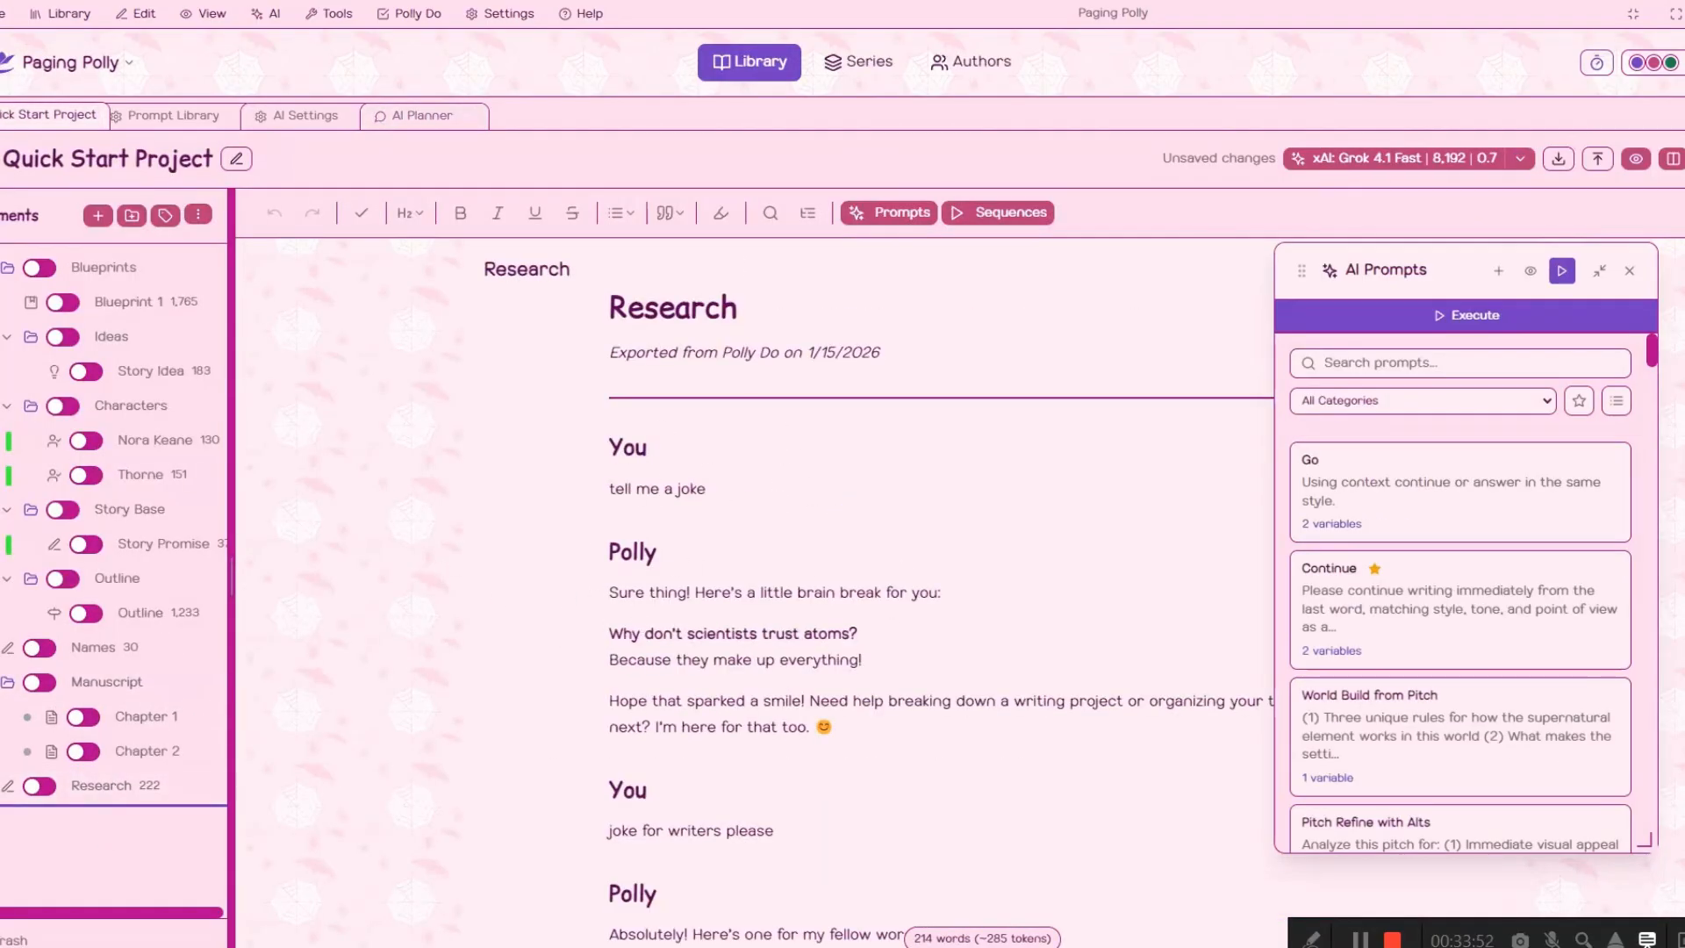
double_click(628, 447)
double_click(631, 551)
left_click(880, 594)
Open Chapter 1 and set the AI Prompts category filter to Quick Start
left_click(120, 716)
left_click_drag(1303, 264, 7, 221)
left_click(114, 358)
scroll(79, 645, "down", 1)
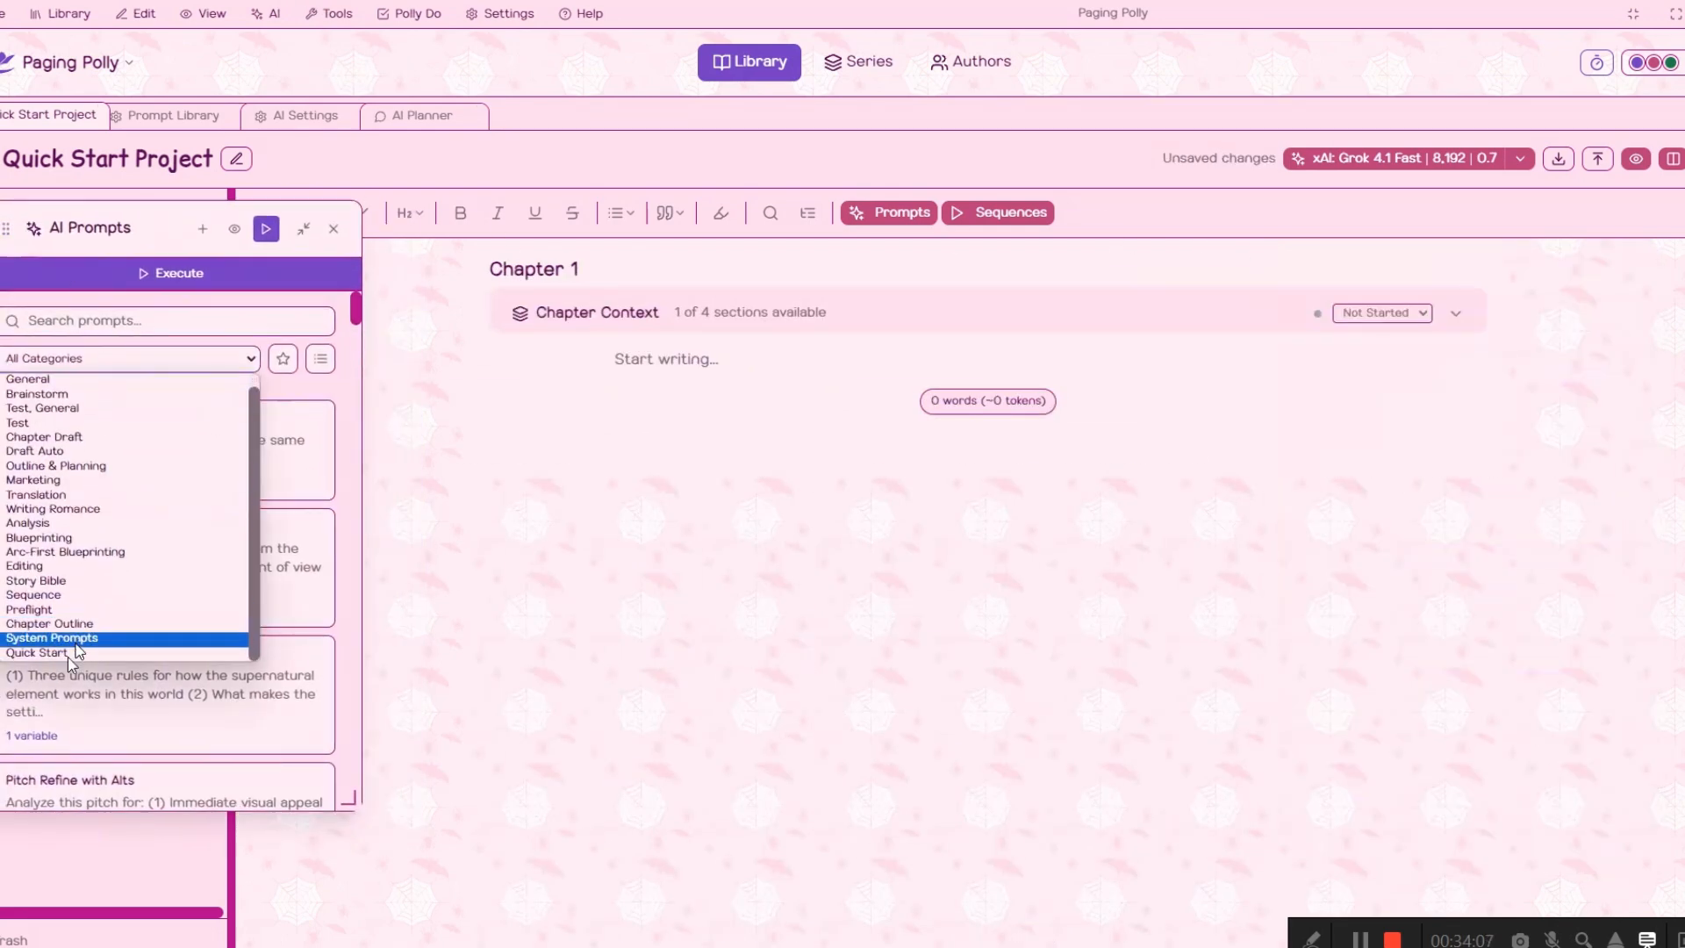
left_click(68, 656)
Open the "Step 4: Draft Chapter" prompt in preview and move the AI Prompts window clear of the document toggles
scroll(240, 599, "down", 3)
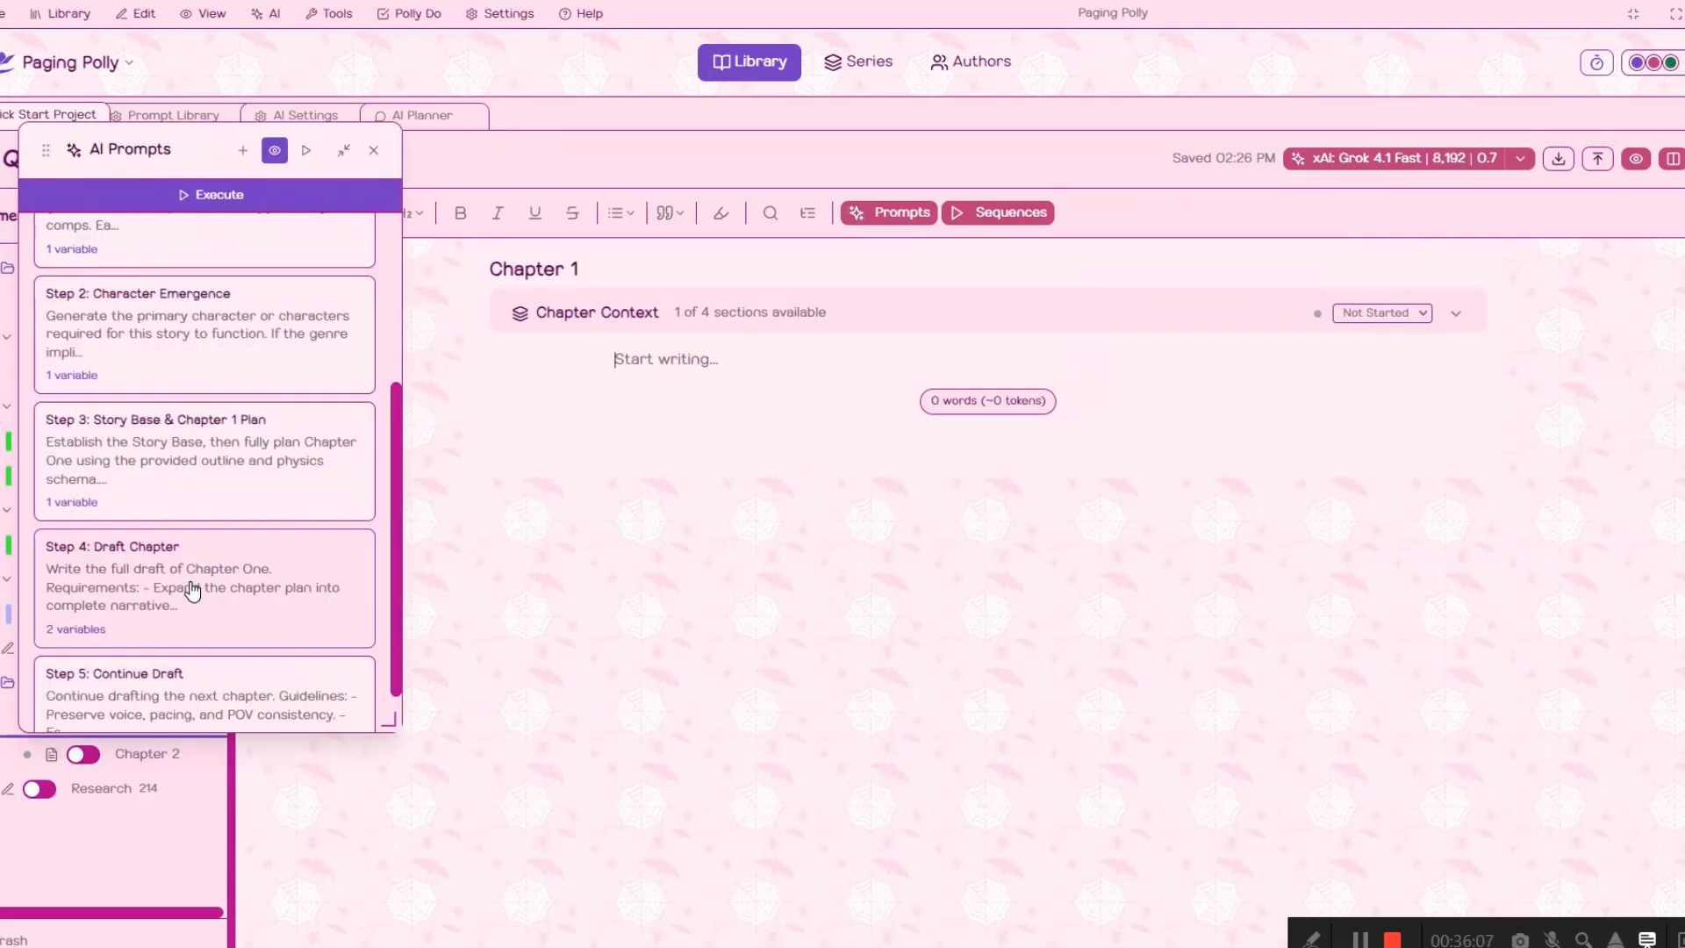
left_click(188, 584)
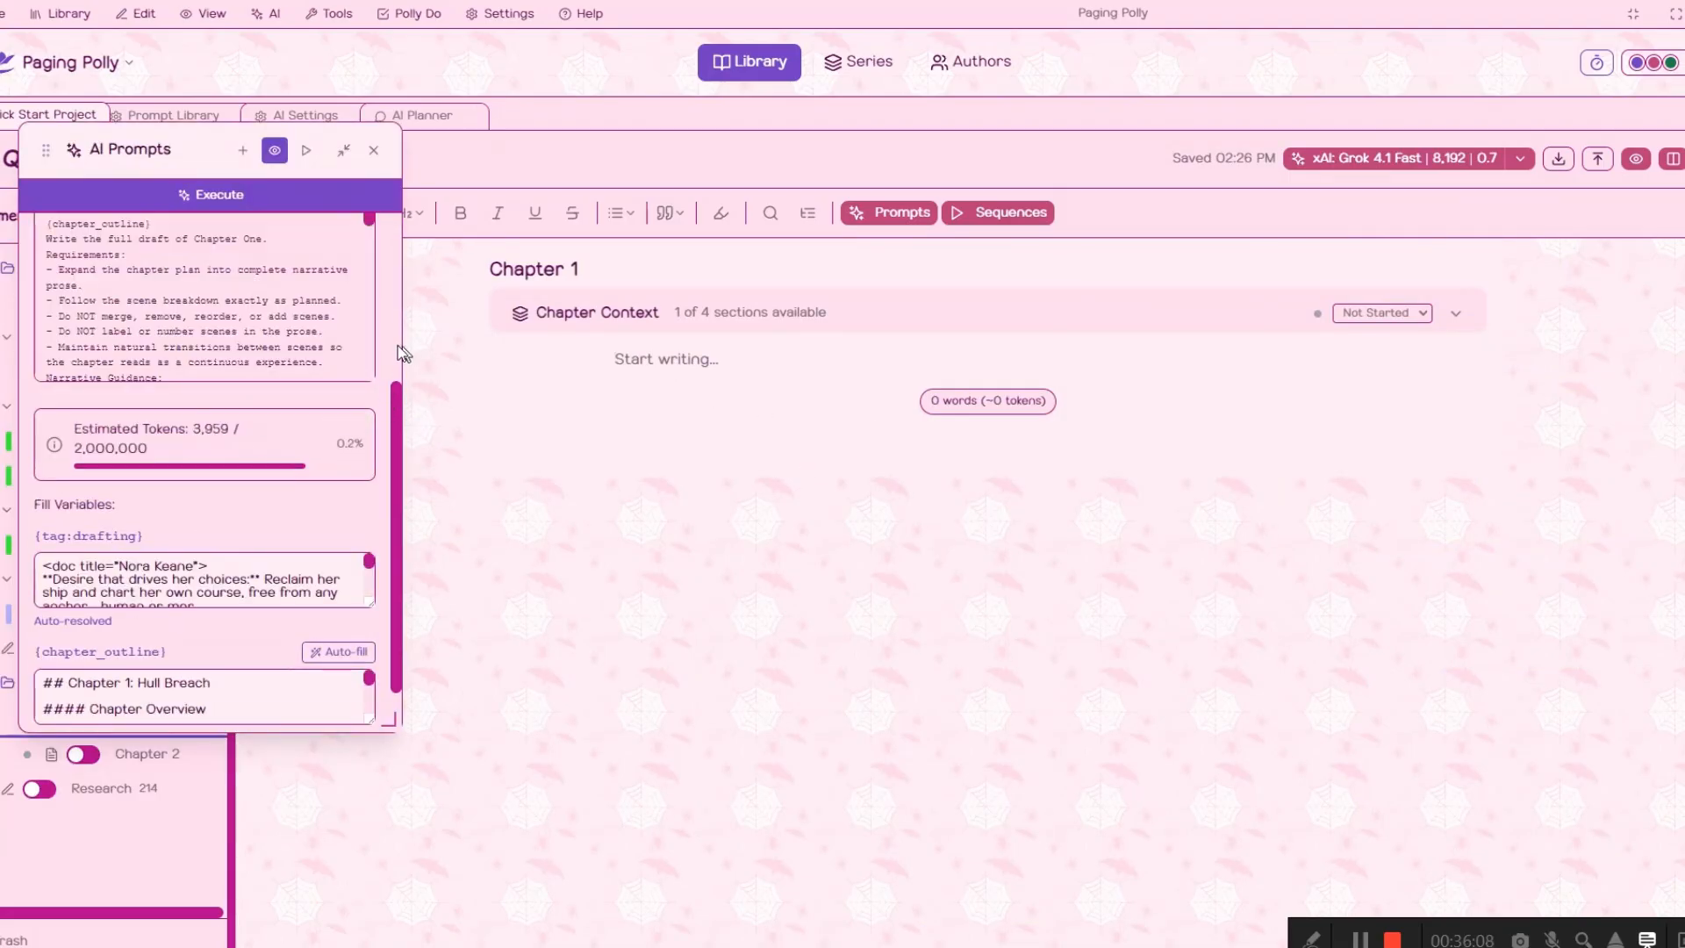
scroll(399, 360, "up", 5)
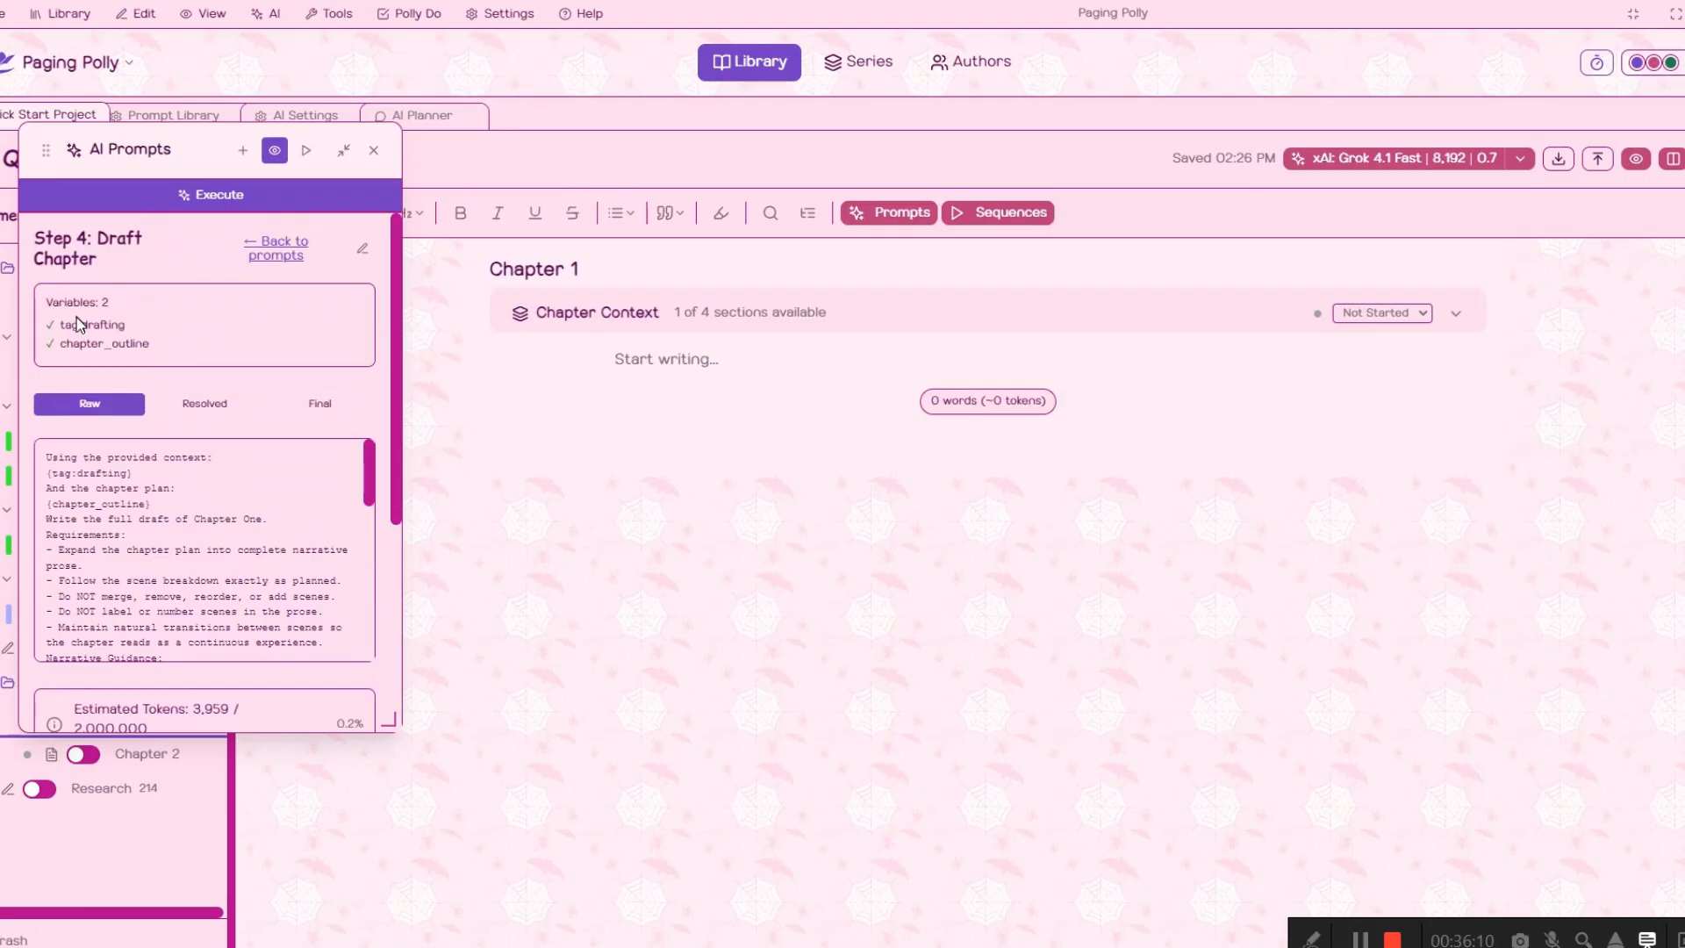
left_click_drag(45, 149, 138, 178)
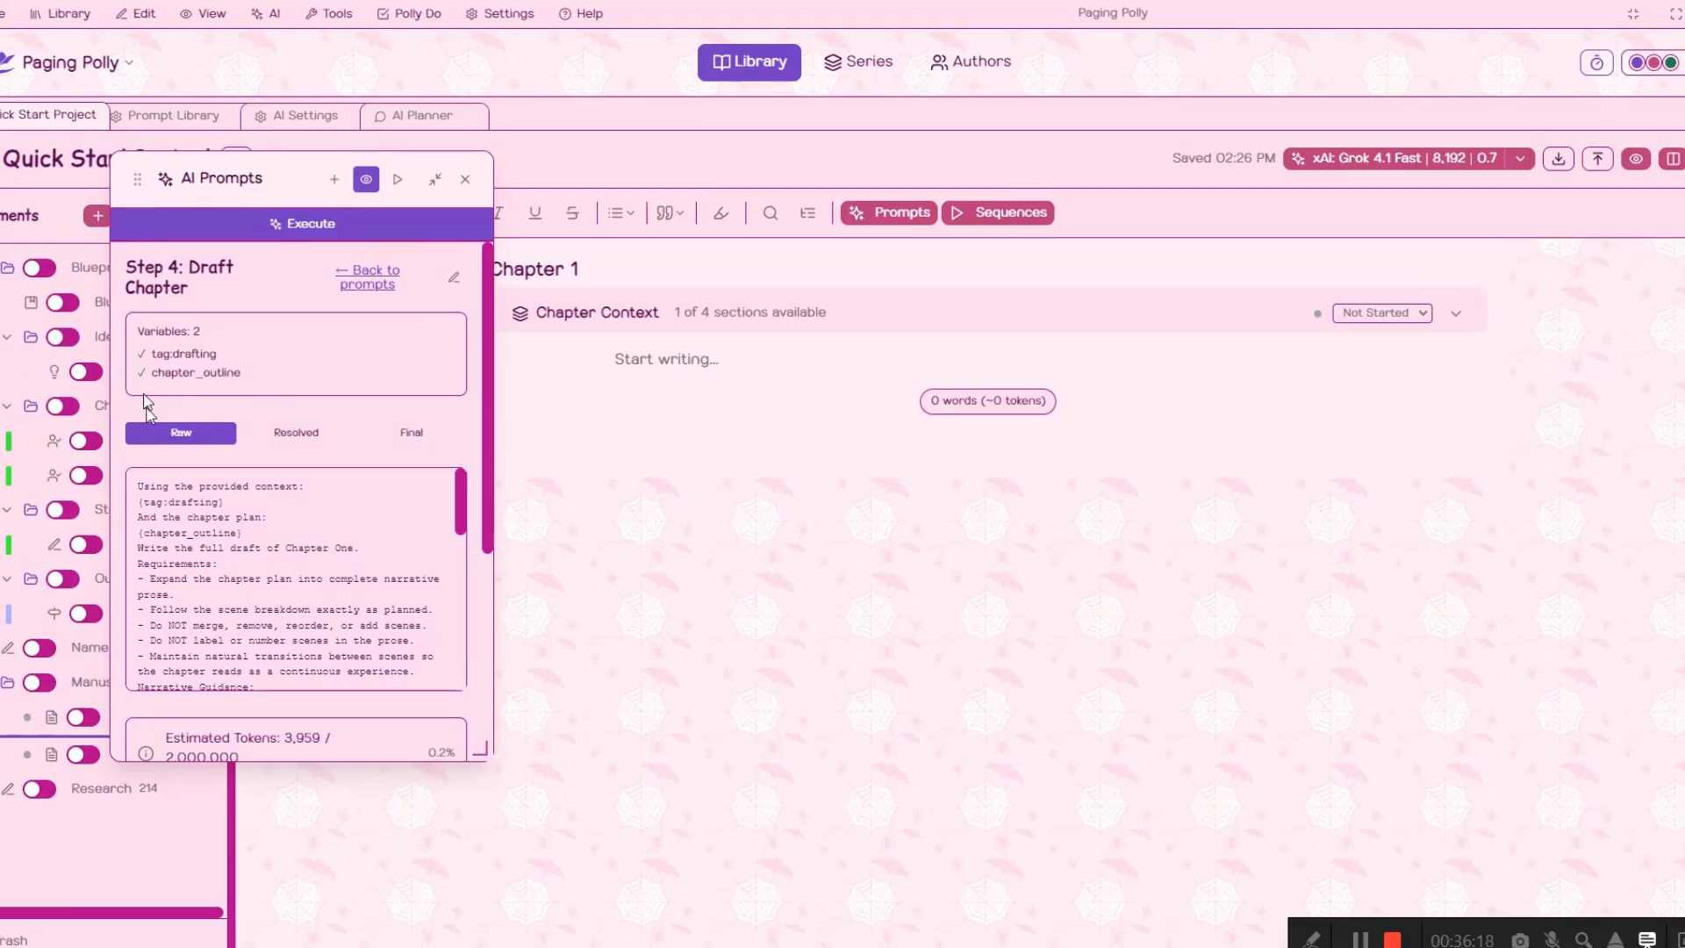
Compare the Resolved, Final and Raw views of the "Step 4: Draft Chapter" prompt
left_click(298, 439)
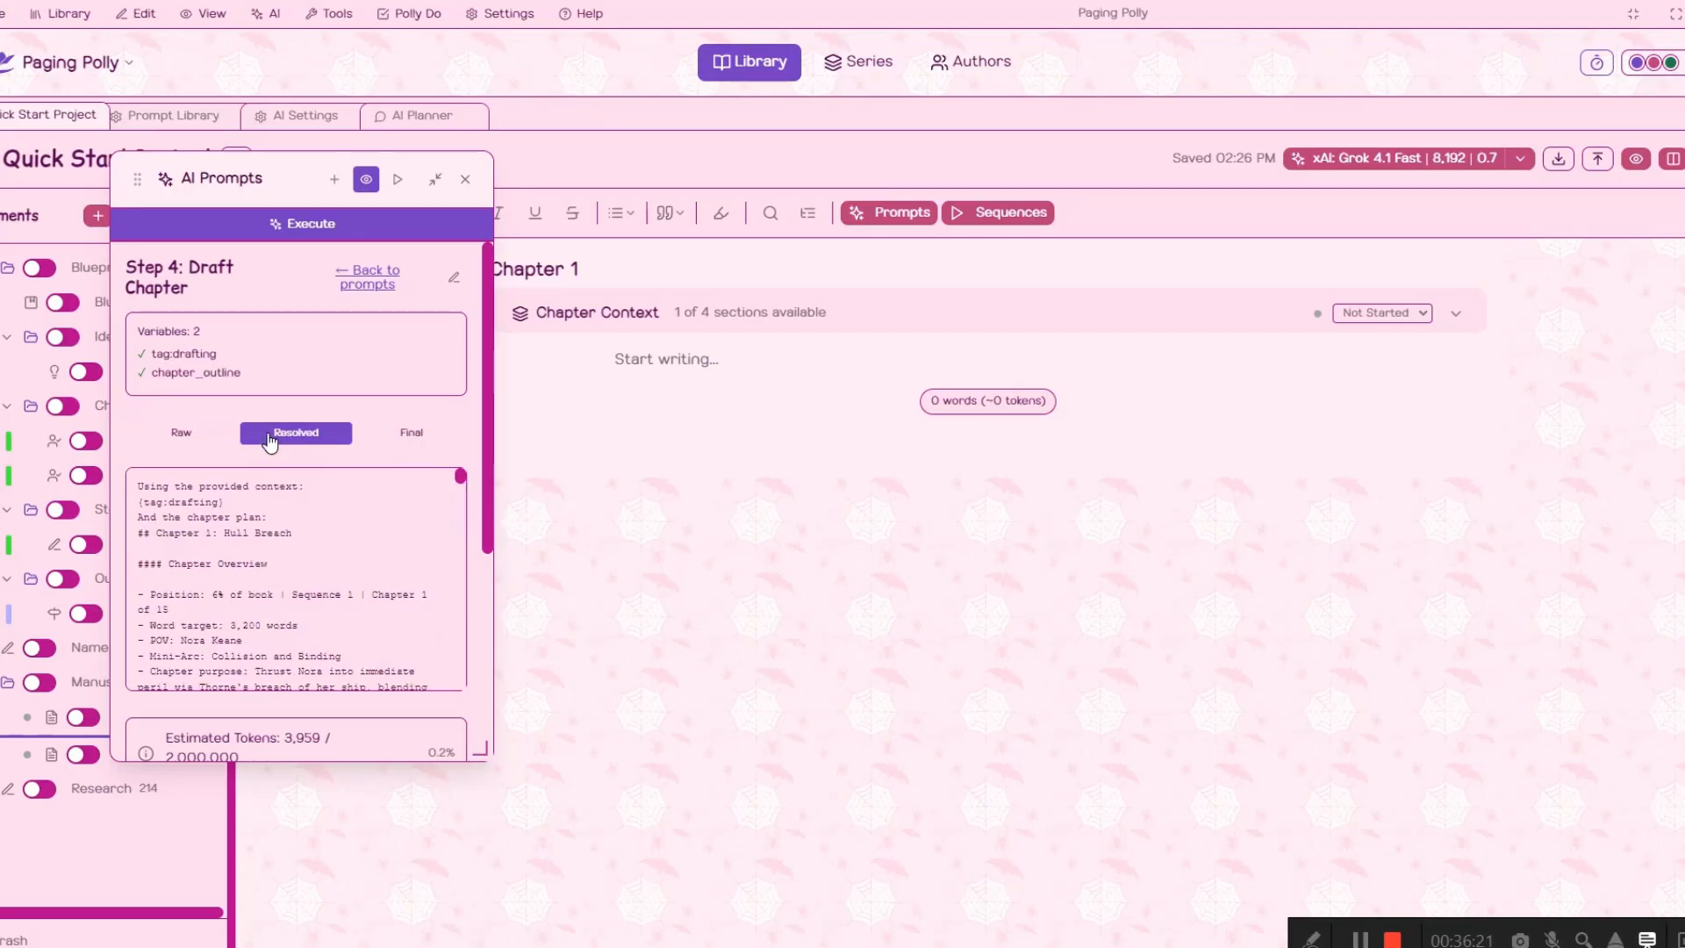
left_click(402, 436)
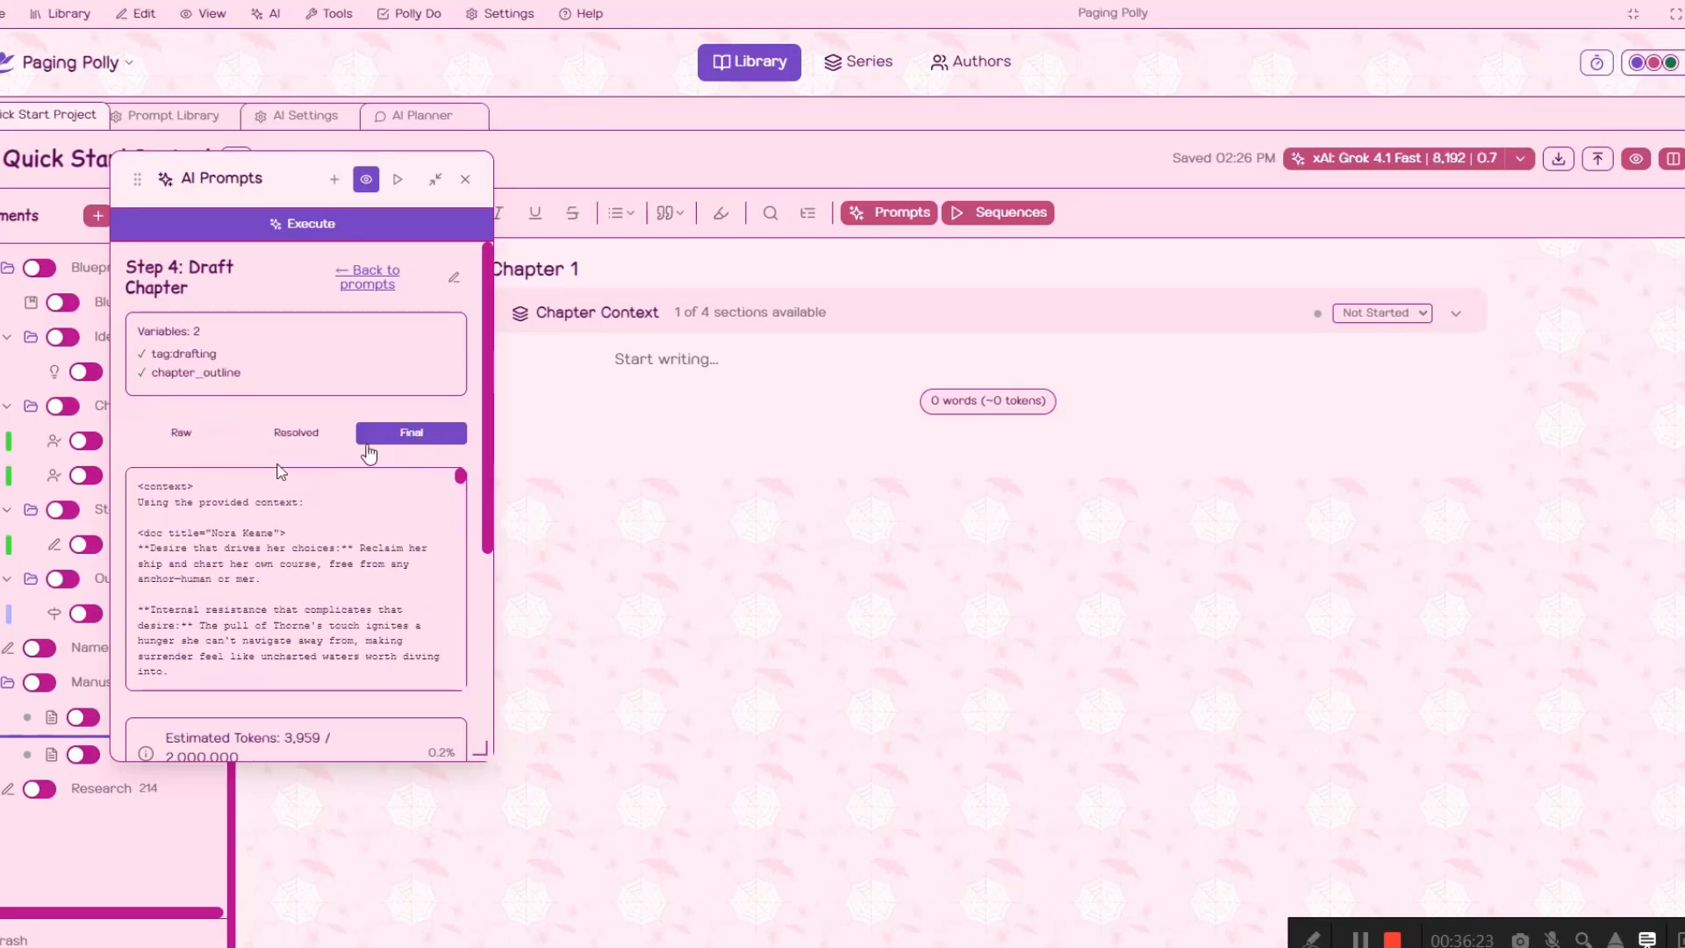
scroll(263, 580, "down", 3)
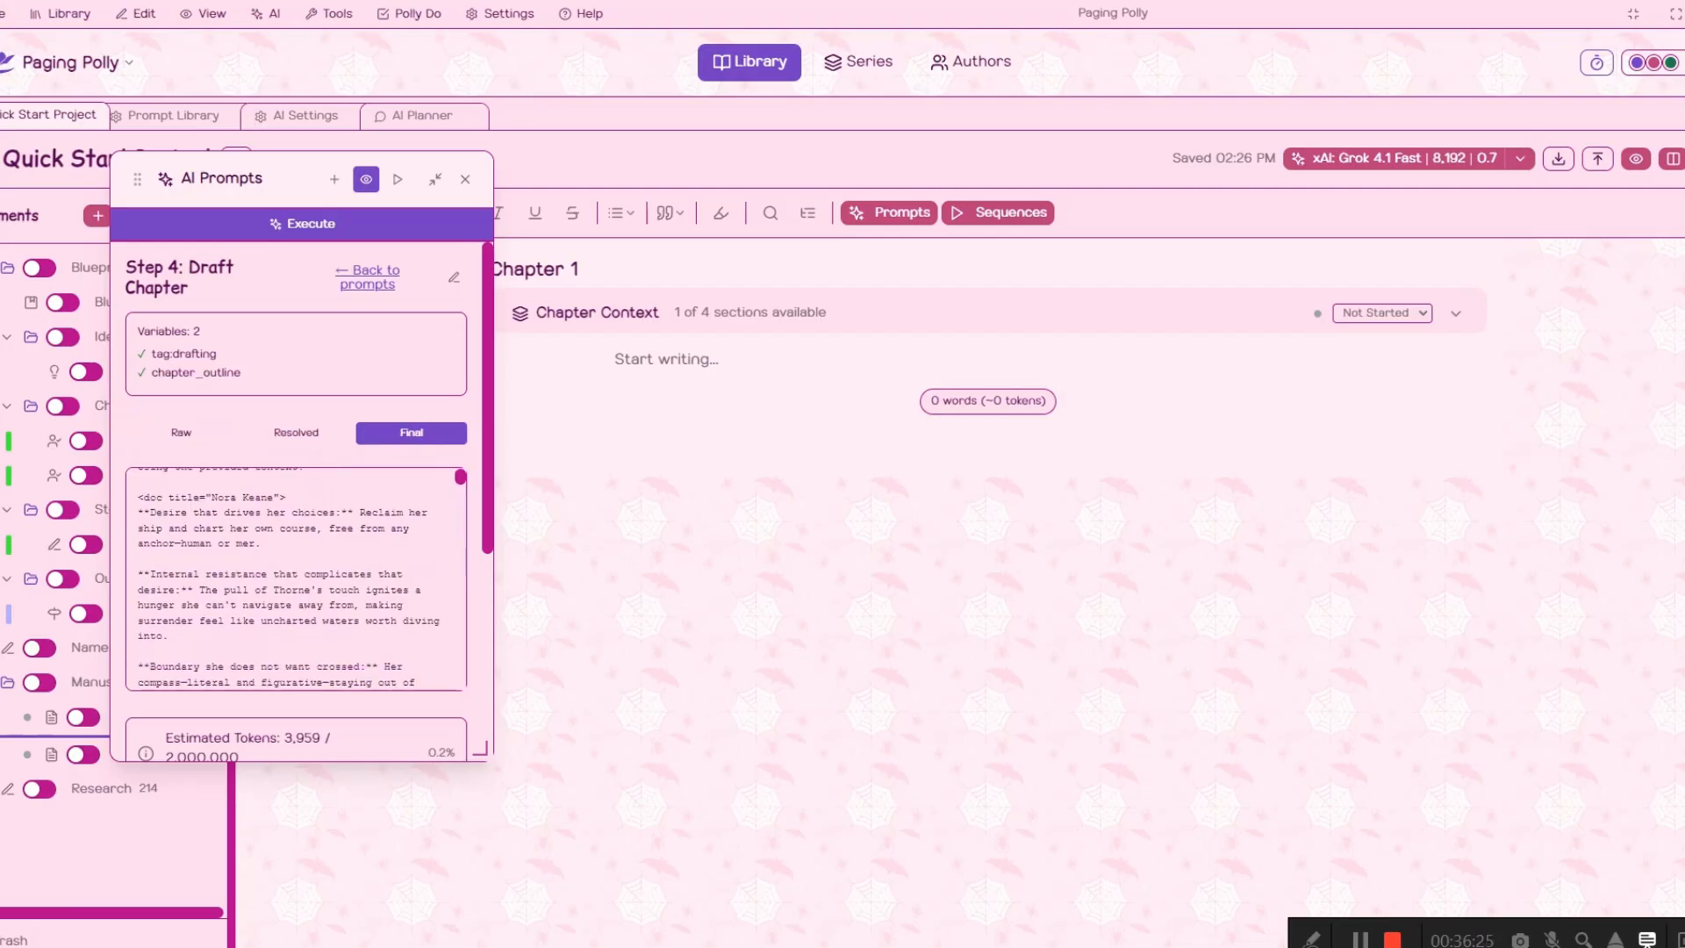
scroll(263, 579, "up", 3)
left_click(181, 433)
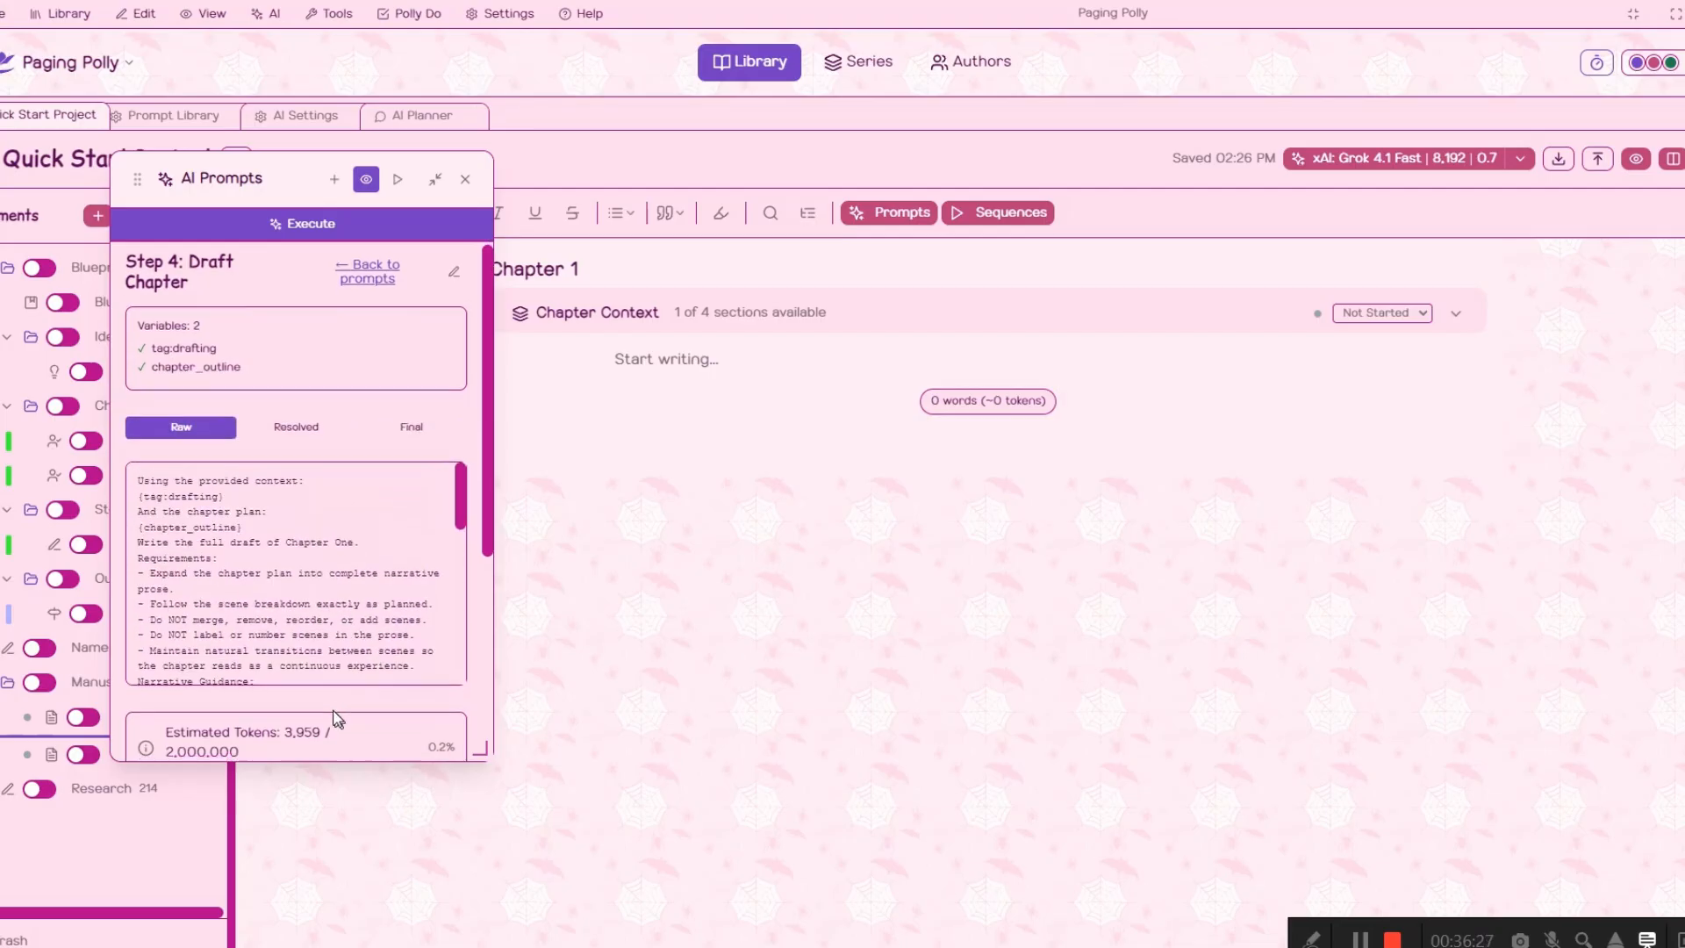
Return to the prompt's Final view and examine its token estimate and the filled {tag:drafting} and {chapter_outline} variables
scroll(350, 425, "down", 3)
scroll(414, 339, "up", 2)
left_click(408, 340)
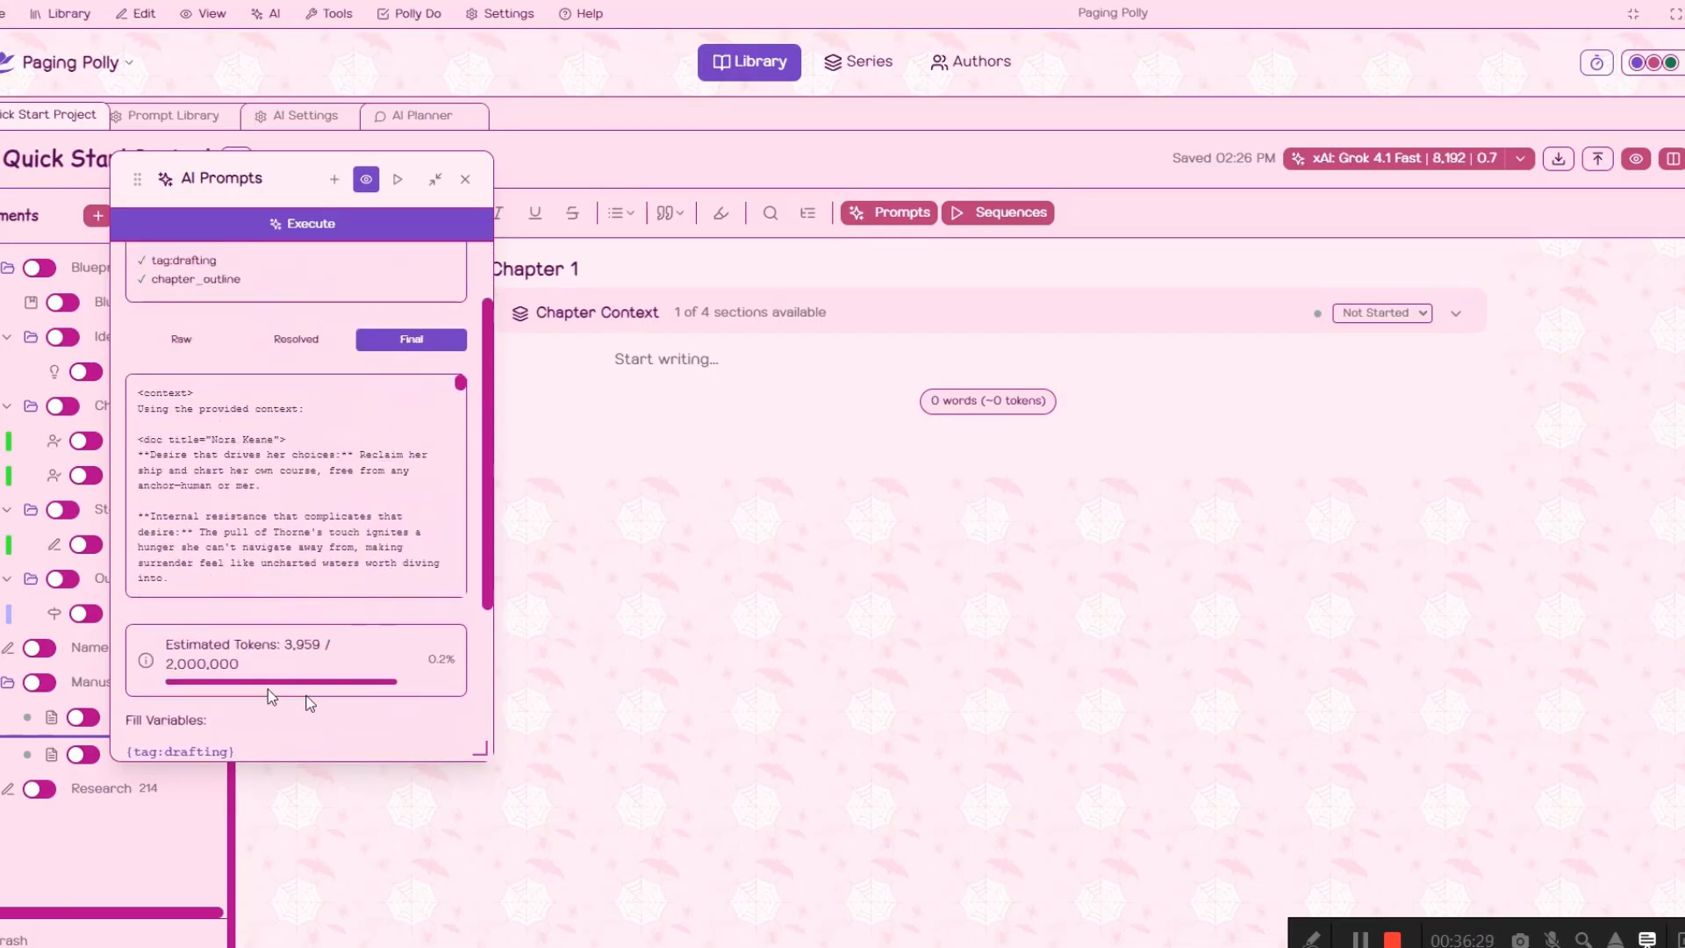
scroll(266, 698, "down", 5)
scroll(251, 659, "down", 5)
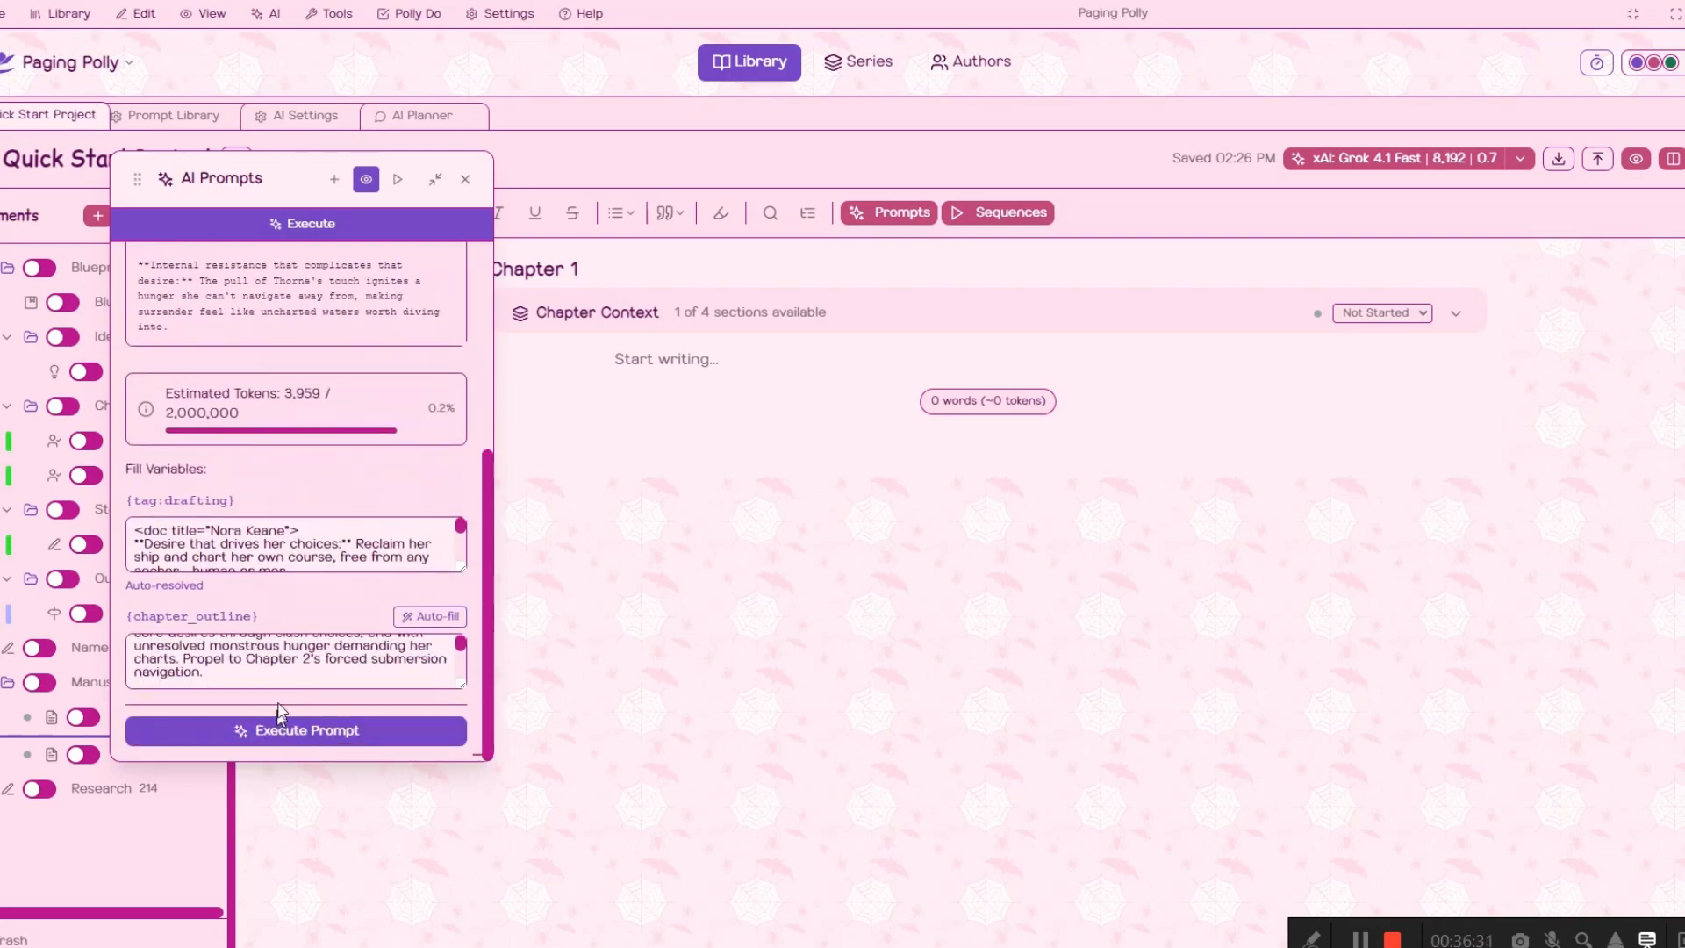
scroll(304, 552, "down", 2)
Set the AI model to OpenAI: GPT-5.2 and execute the "Step 4: Draft Chapter" prompt in Chapter 1's empty body
left_click(691, 354)
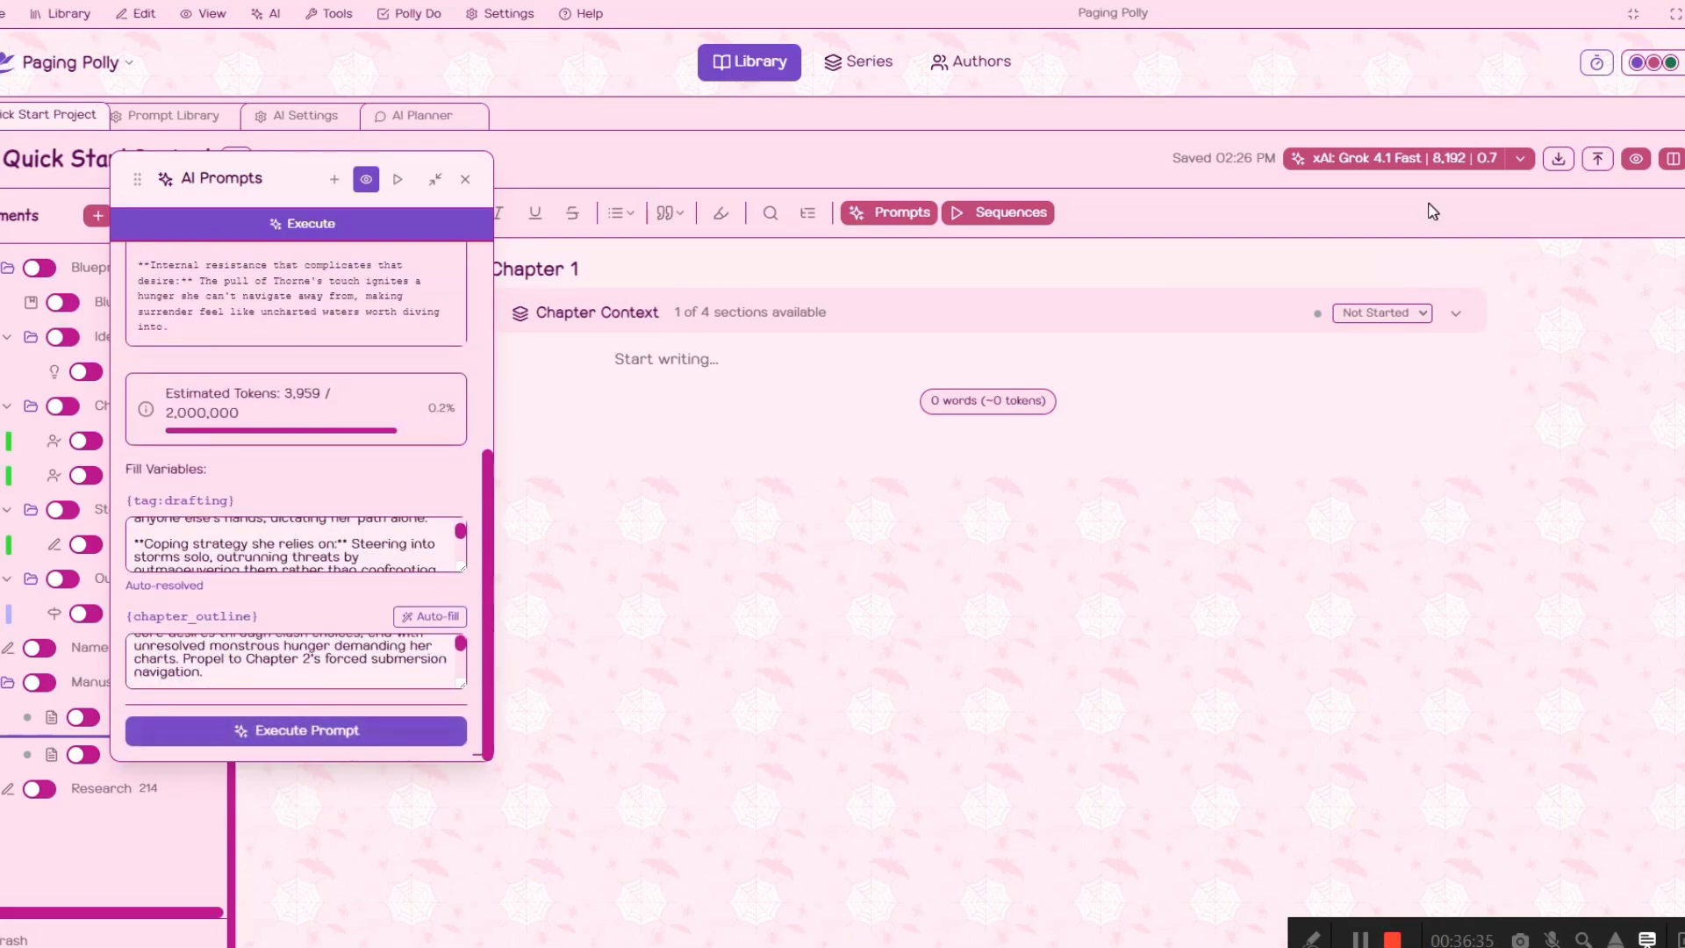
left_click_drag(247, 186, 150, 166)
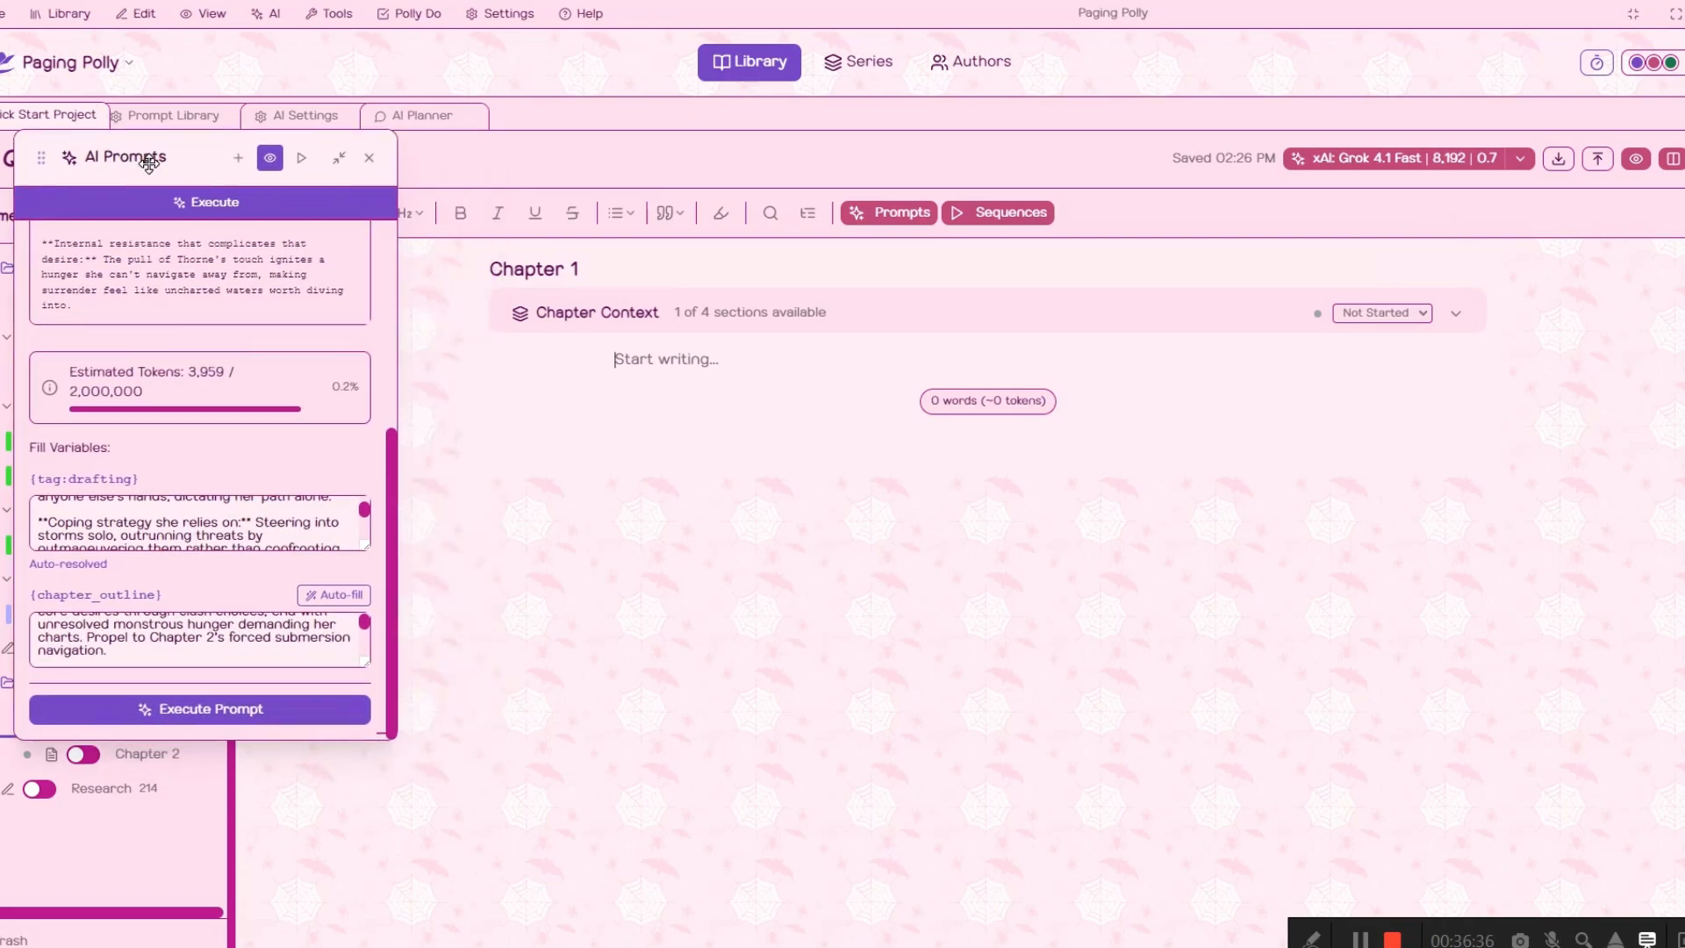
left_click(1519, 159)
left_click(1408, 445)
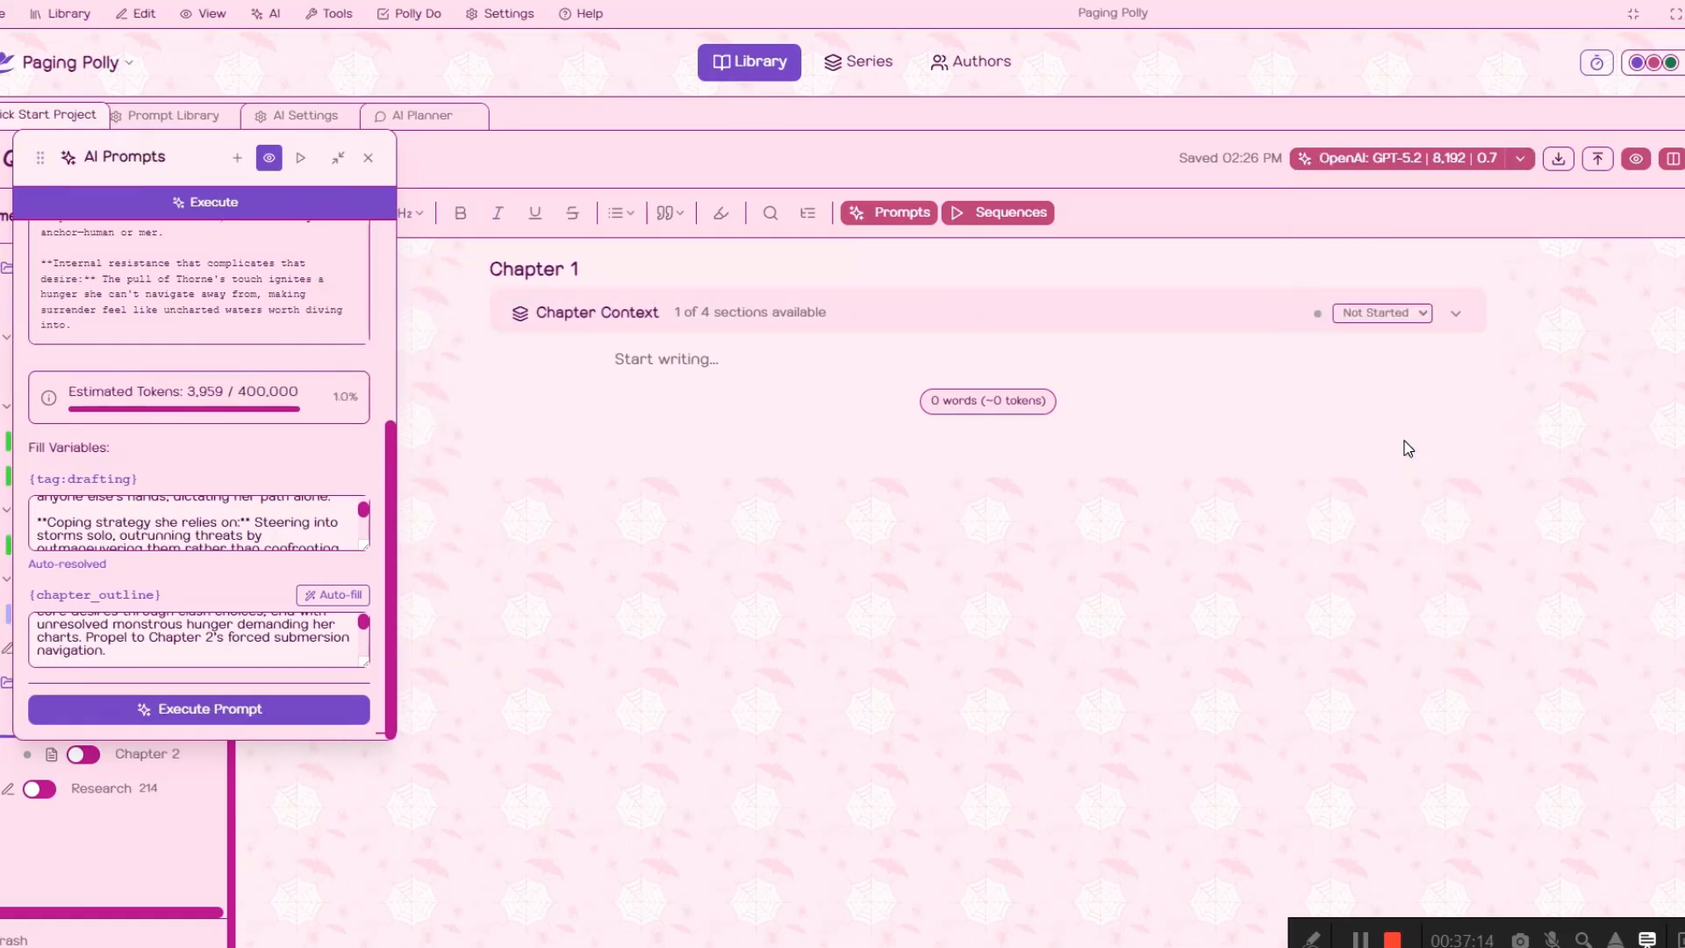
left_click(225, 716)
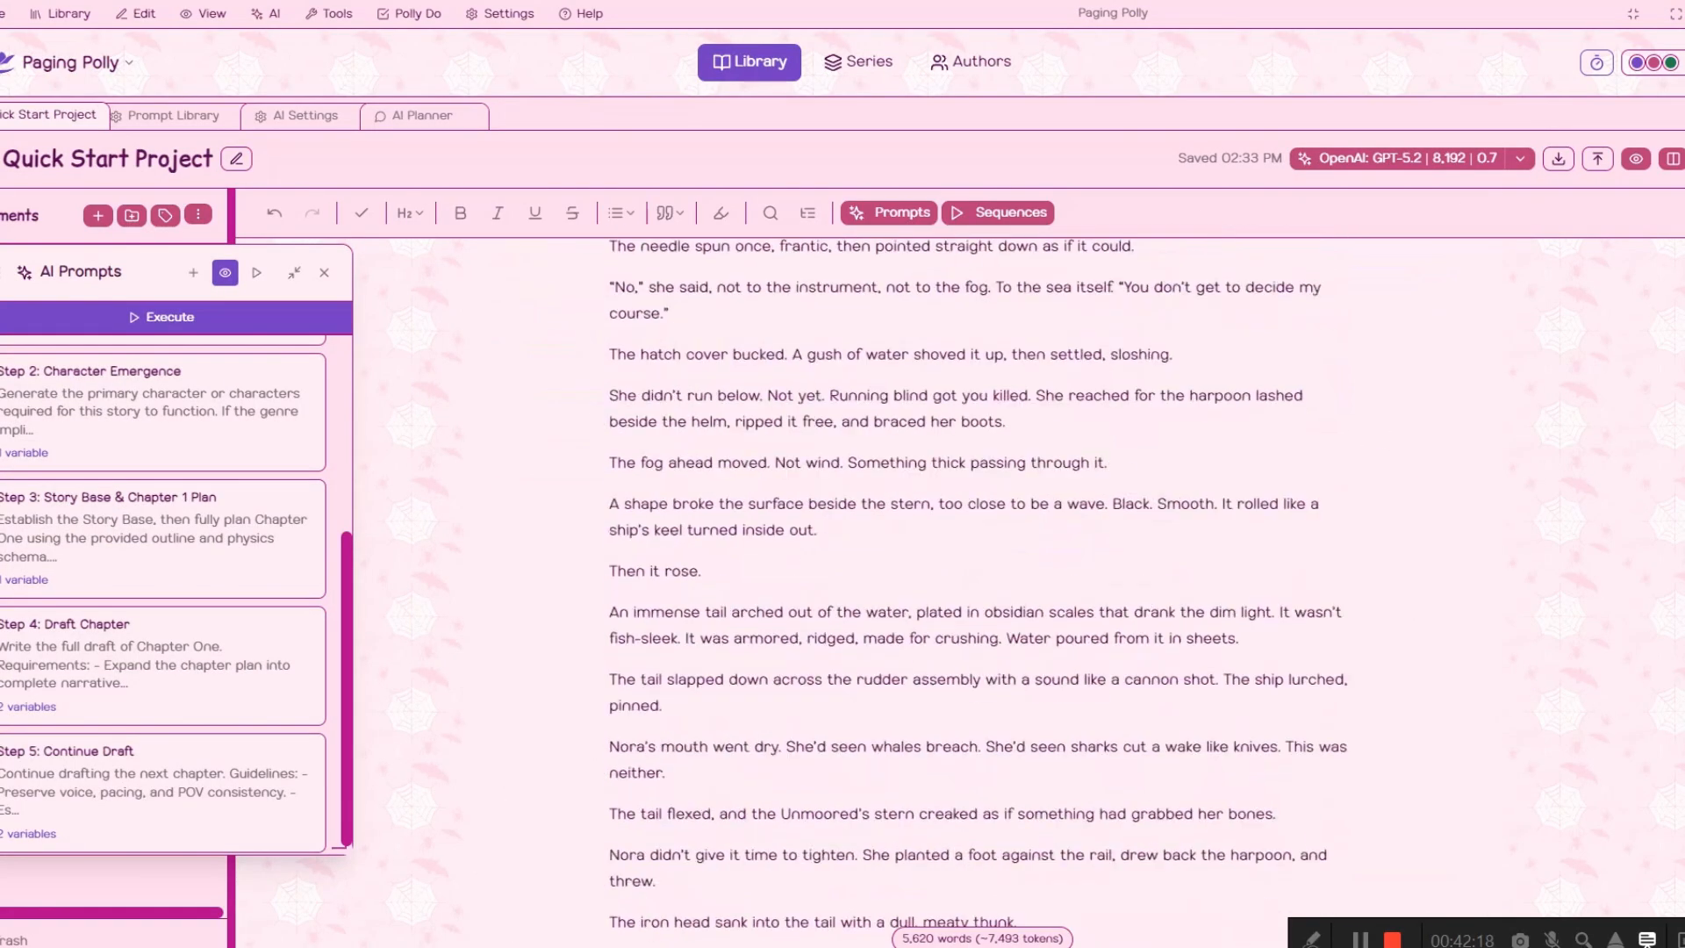
Review the generated Chapter 1 draft and move the AI Prompts window off the document list
scroll(978, 579, "down", 9)
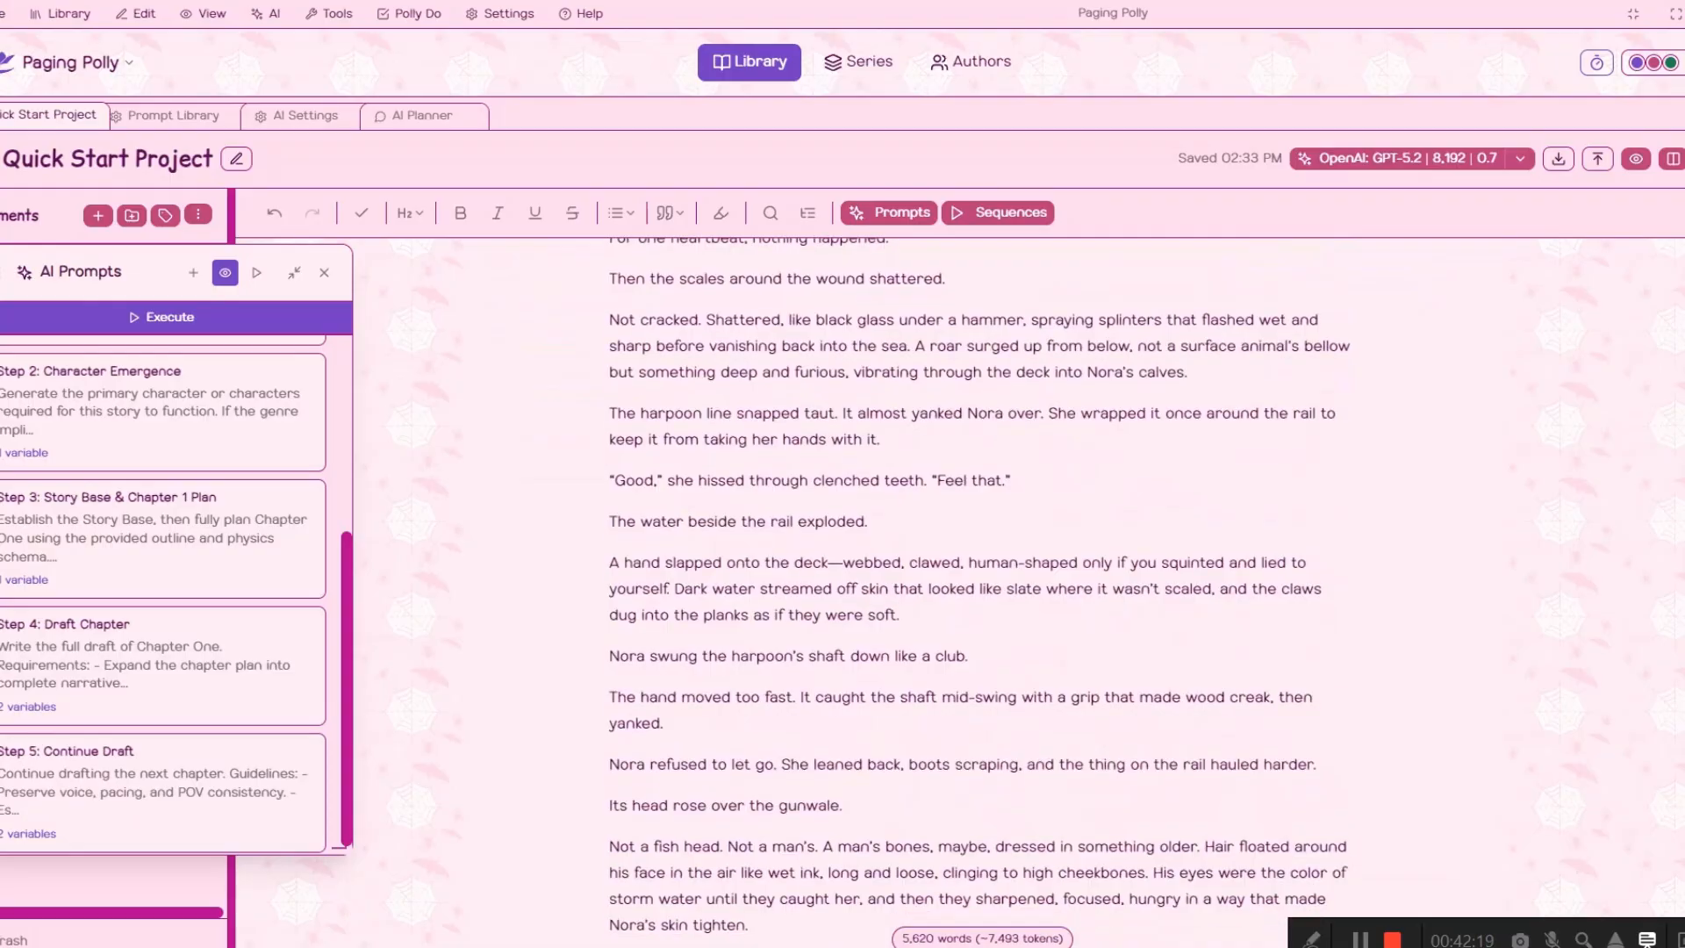
scroll(979, 579, "up", 4)
scroll(975, 545, "up", 15)
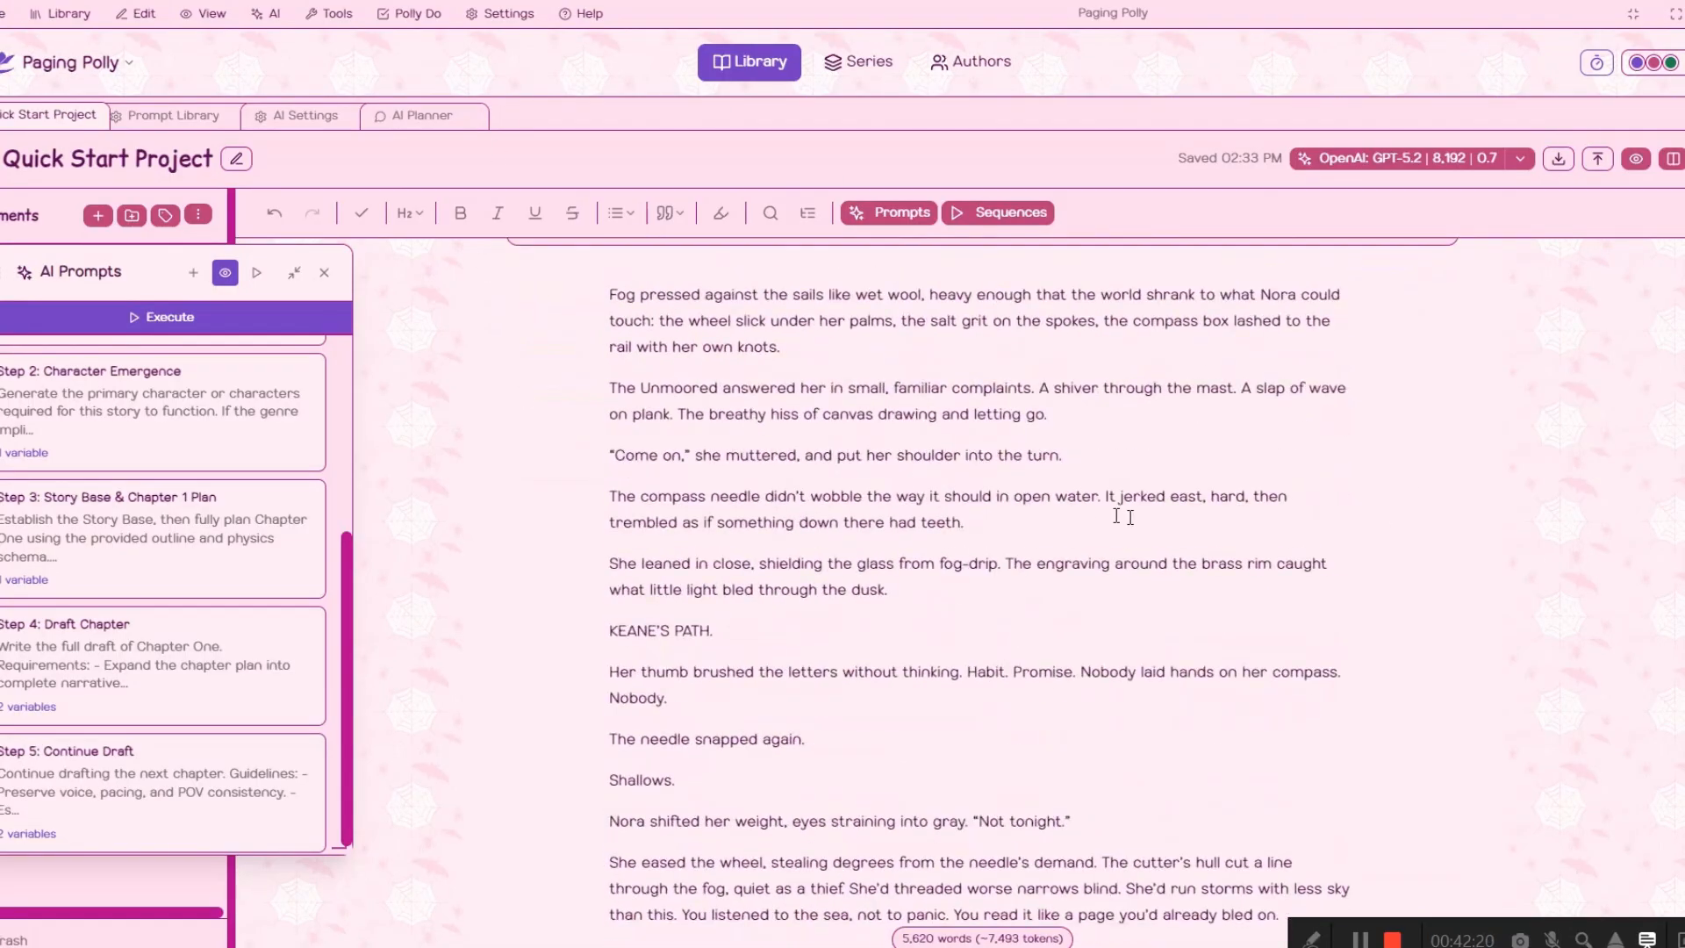
left_click_drag(26, 282, 404, 226)
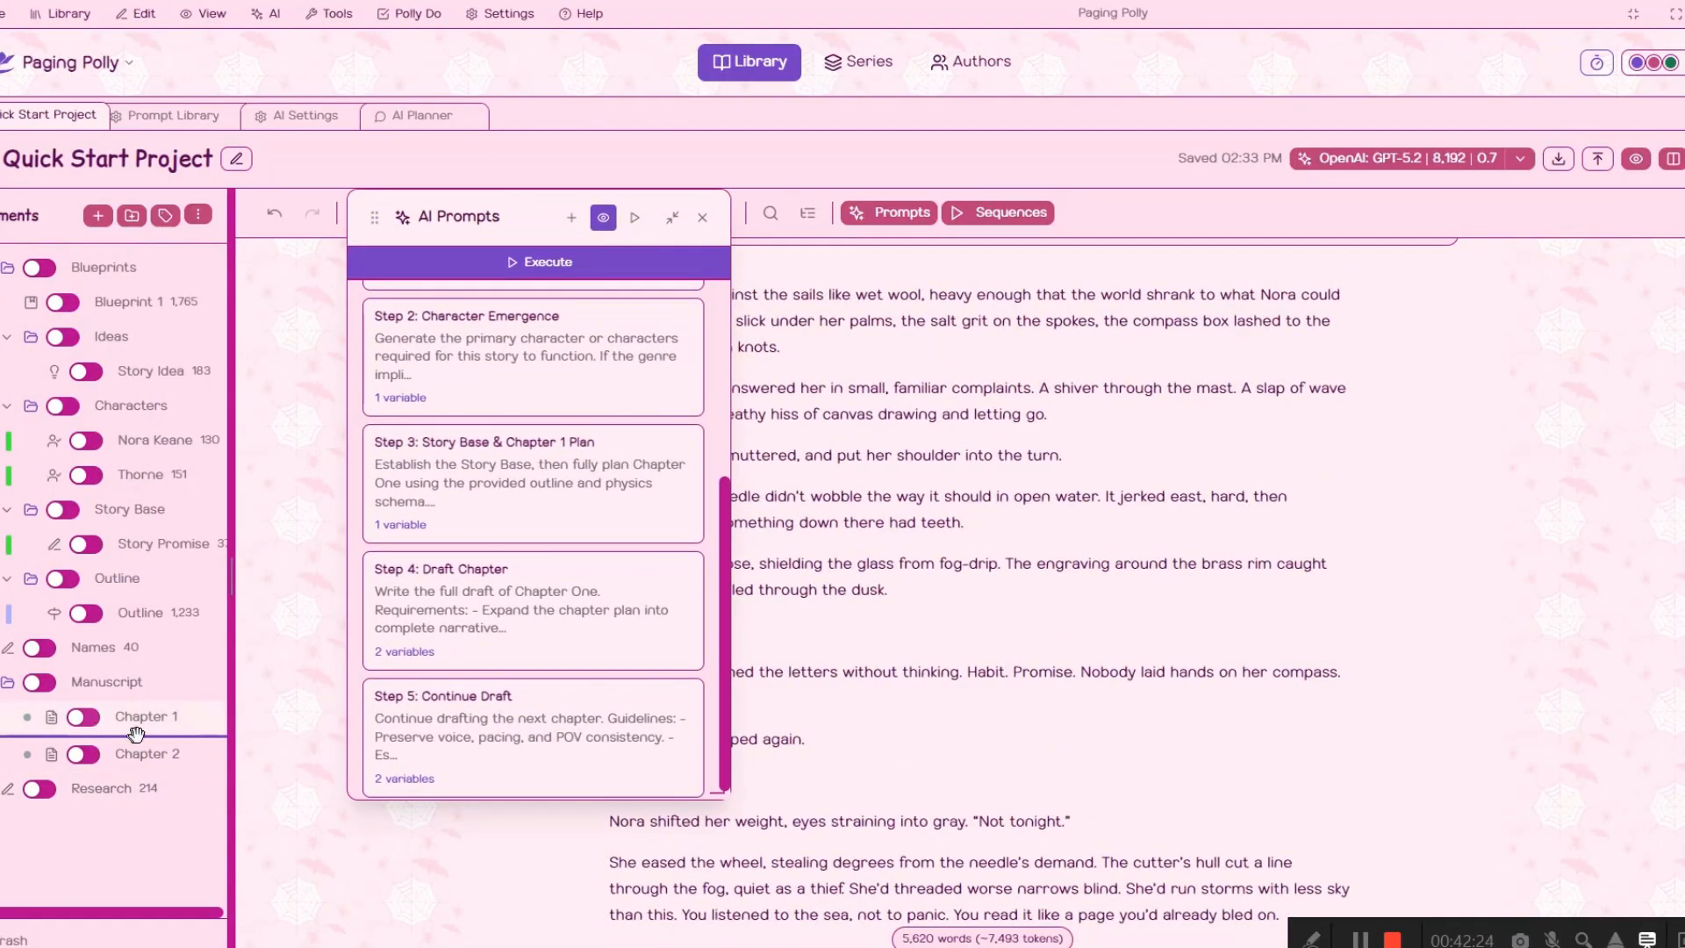
Open Chapter 2 and bring up the preview of the "Step 5: Continue Draft" prompt
left_click(139, 753)
left_click_drag(421, 219, 270, 237)
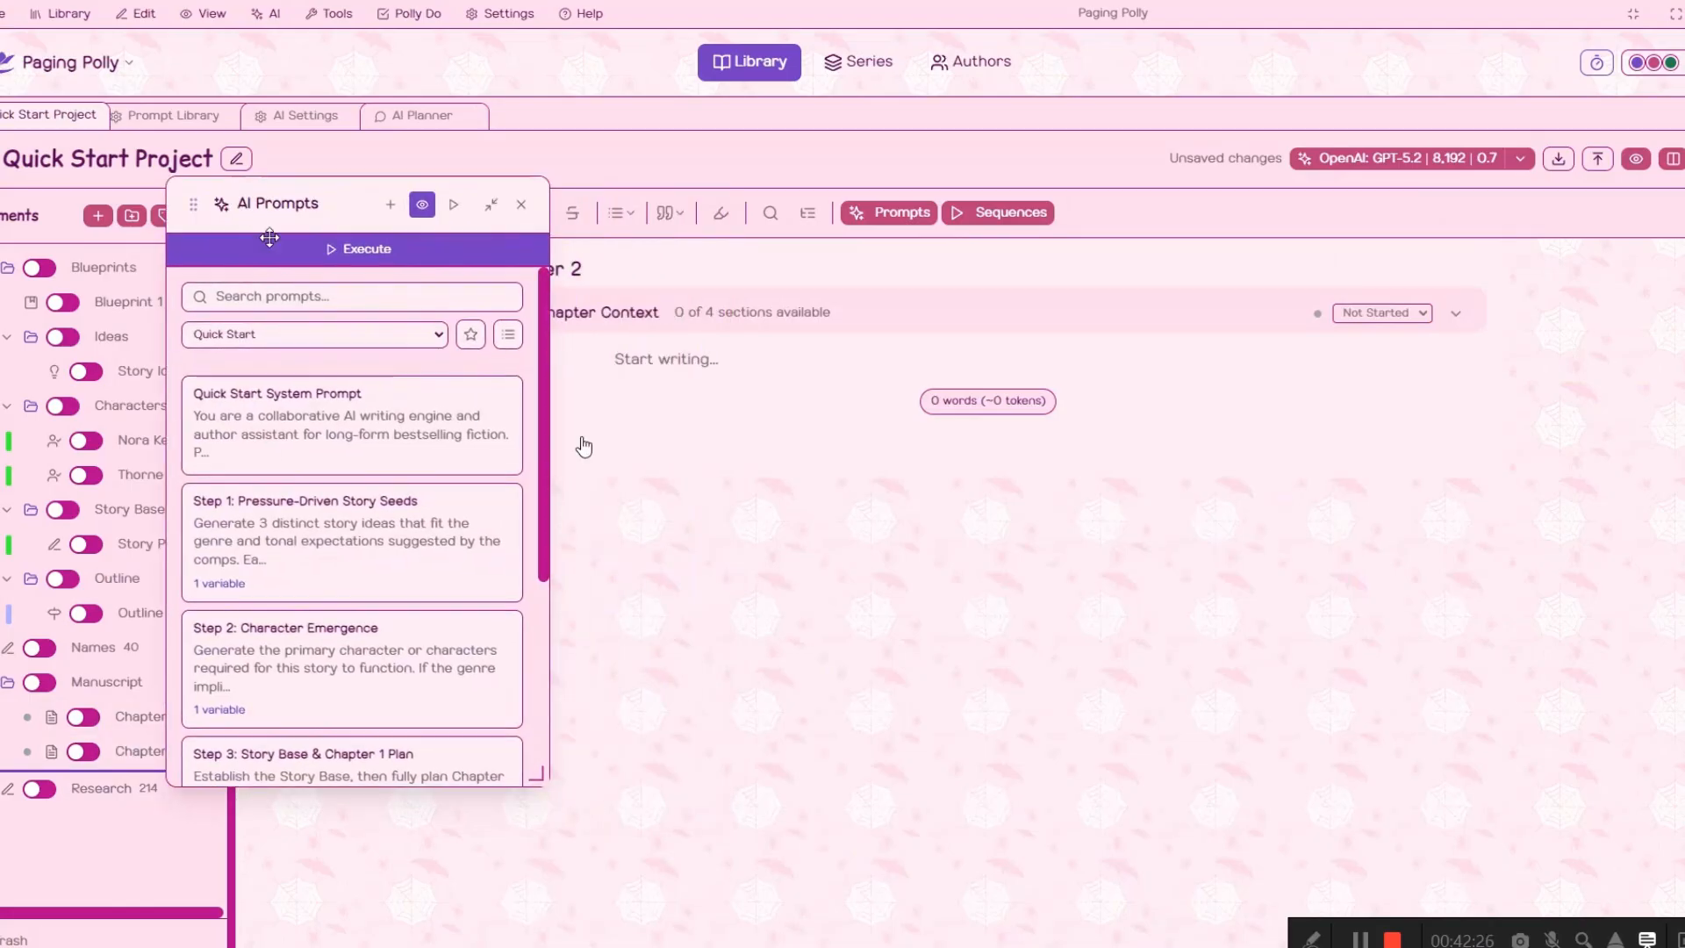
scroll(338, 611, "down", 4)
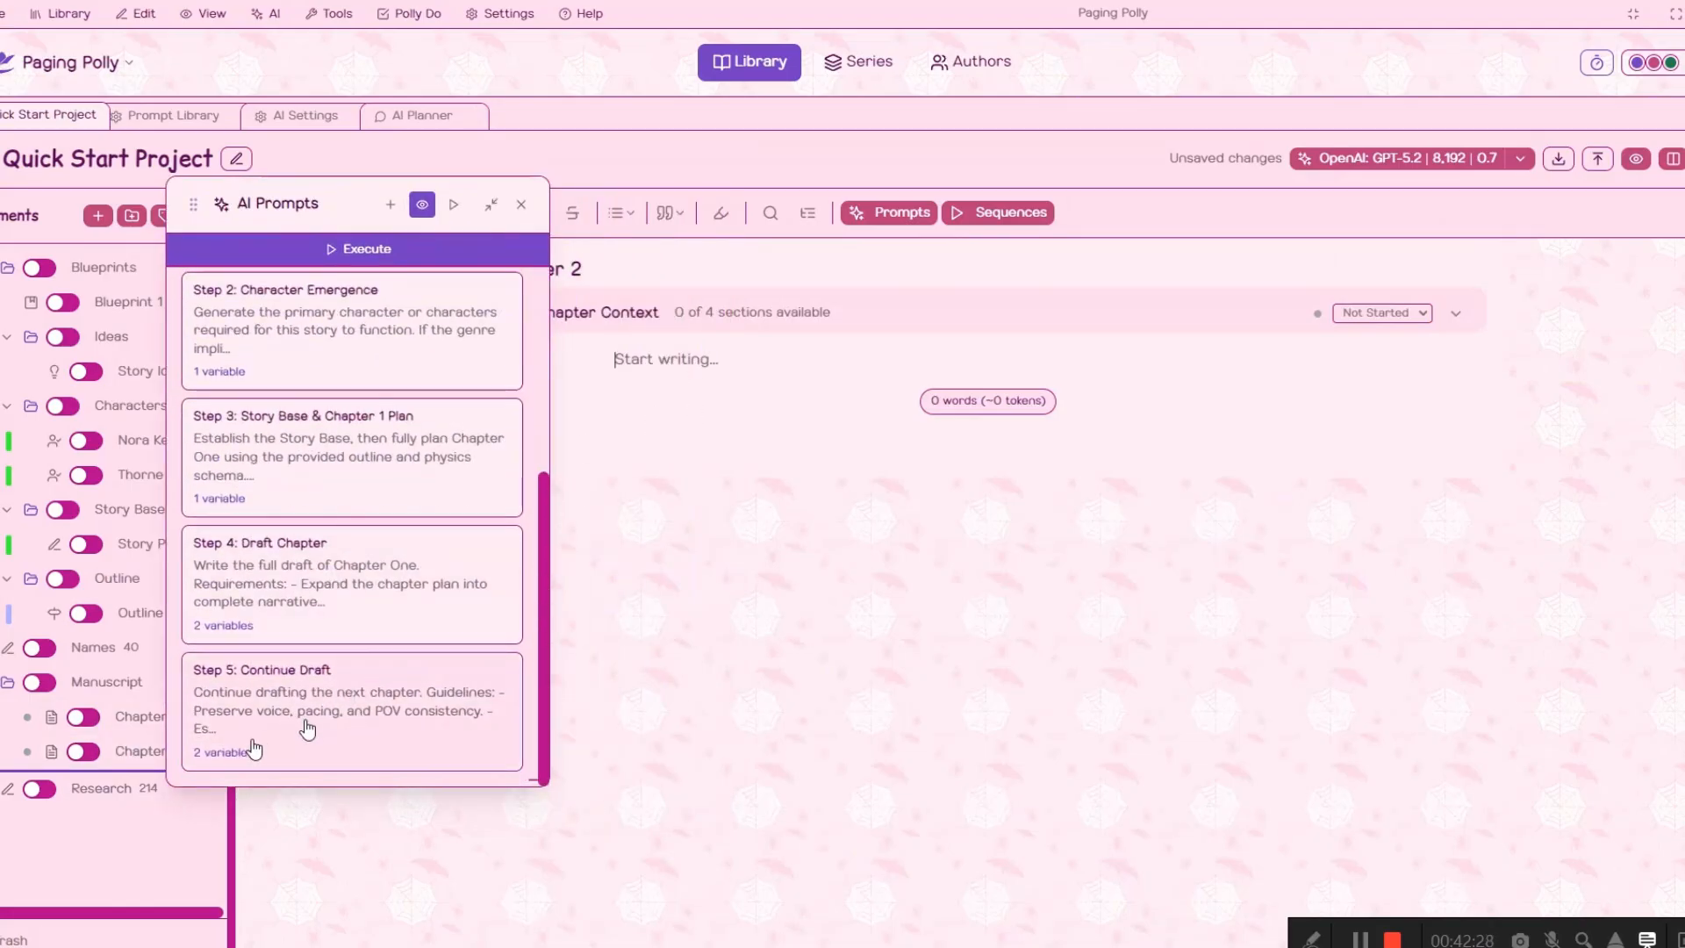
left_click(375, 708)
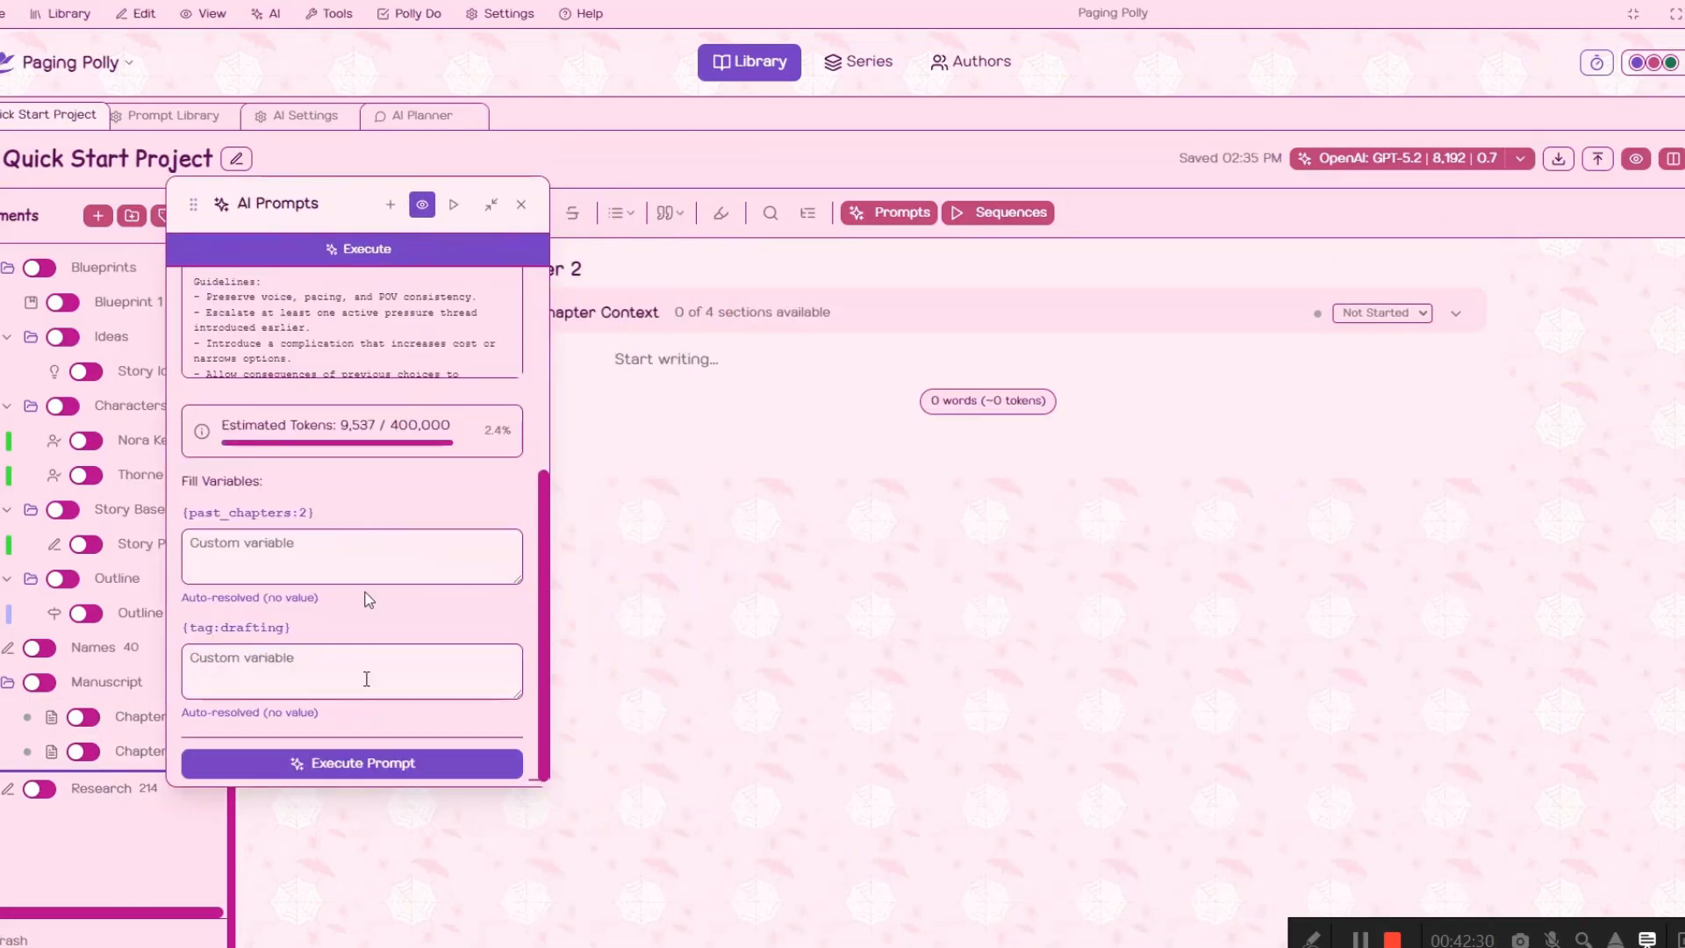
Read the Raw view of "Step 5: Continue Draft", including {past_chapters:2} and its guidelines, and return to the prompt list
scroll(385, 378, "up", 3)
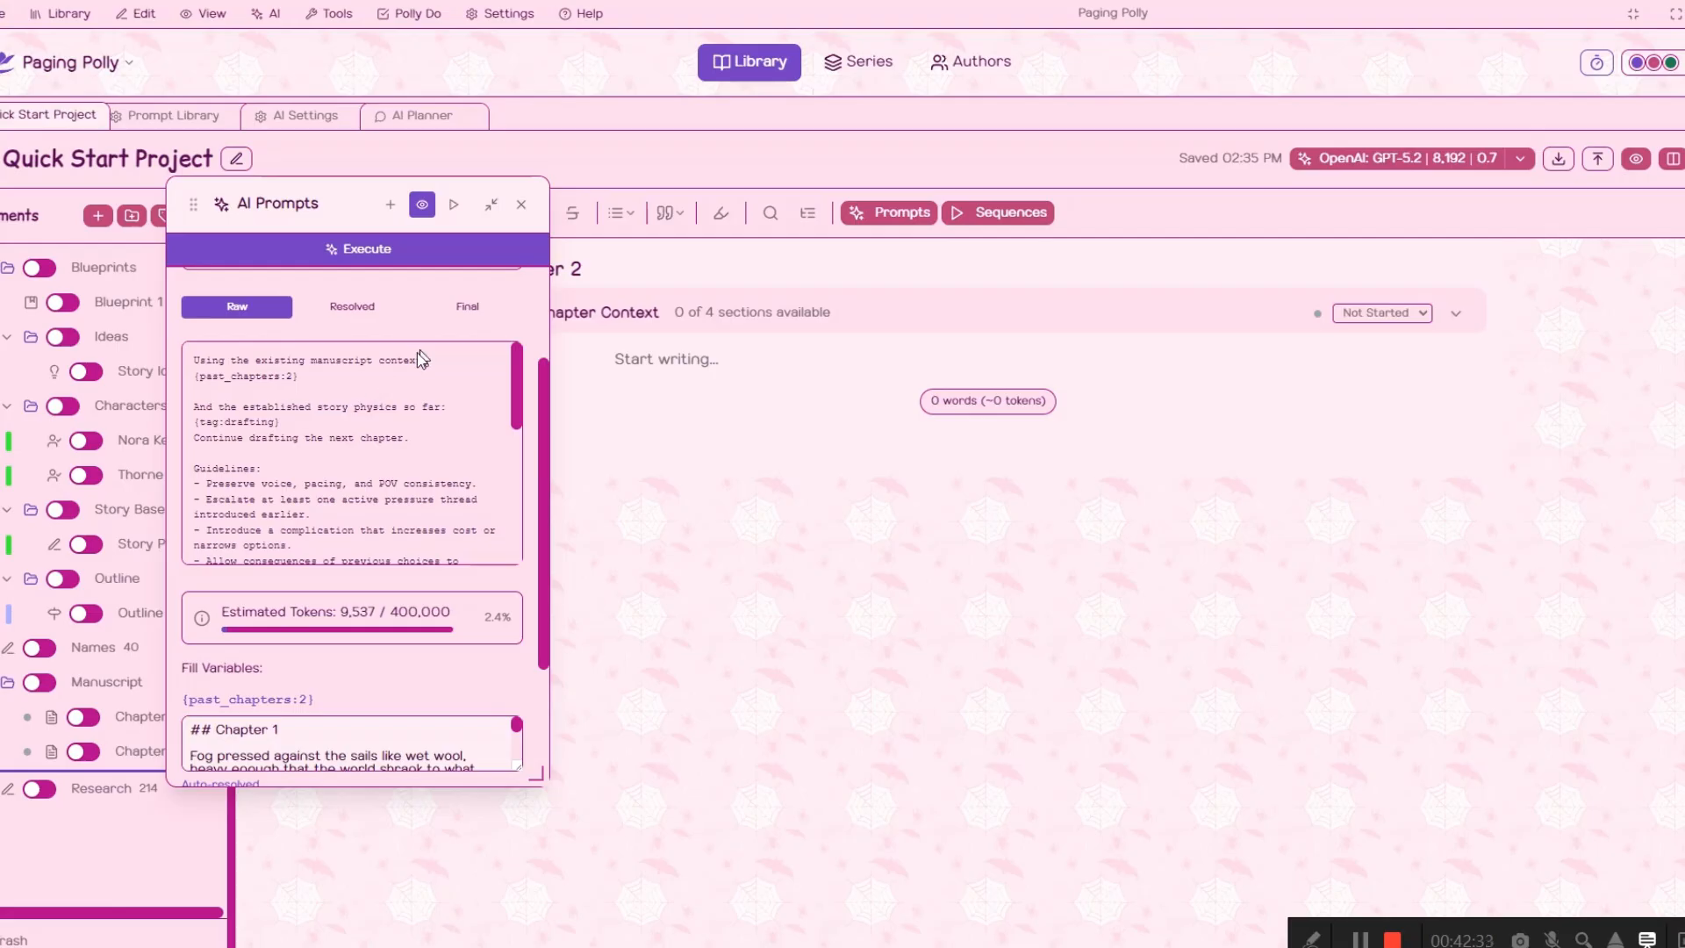
left_click_drag(297, 377, 194, 376)
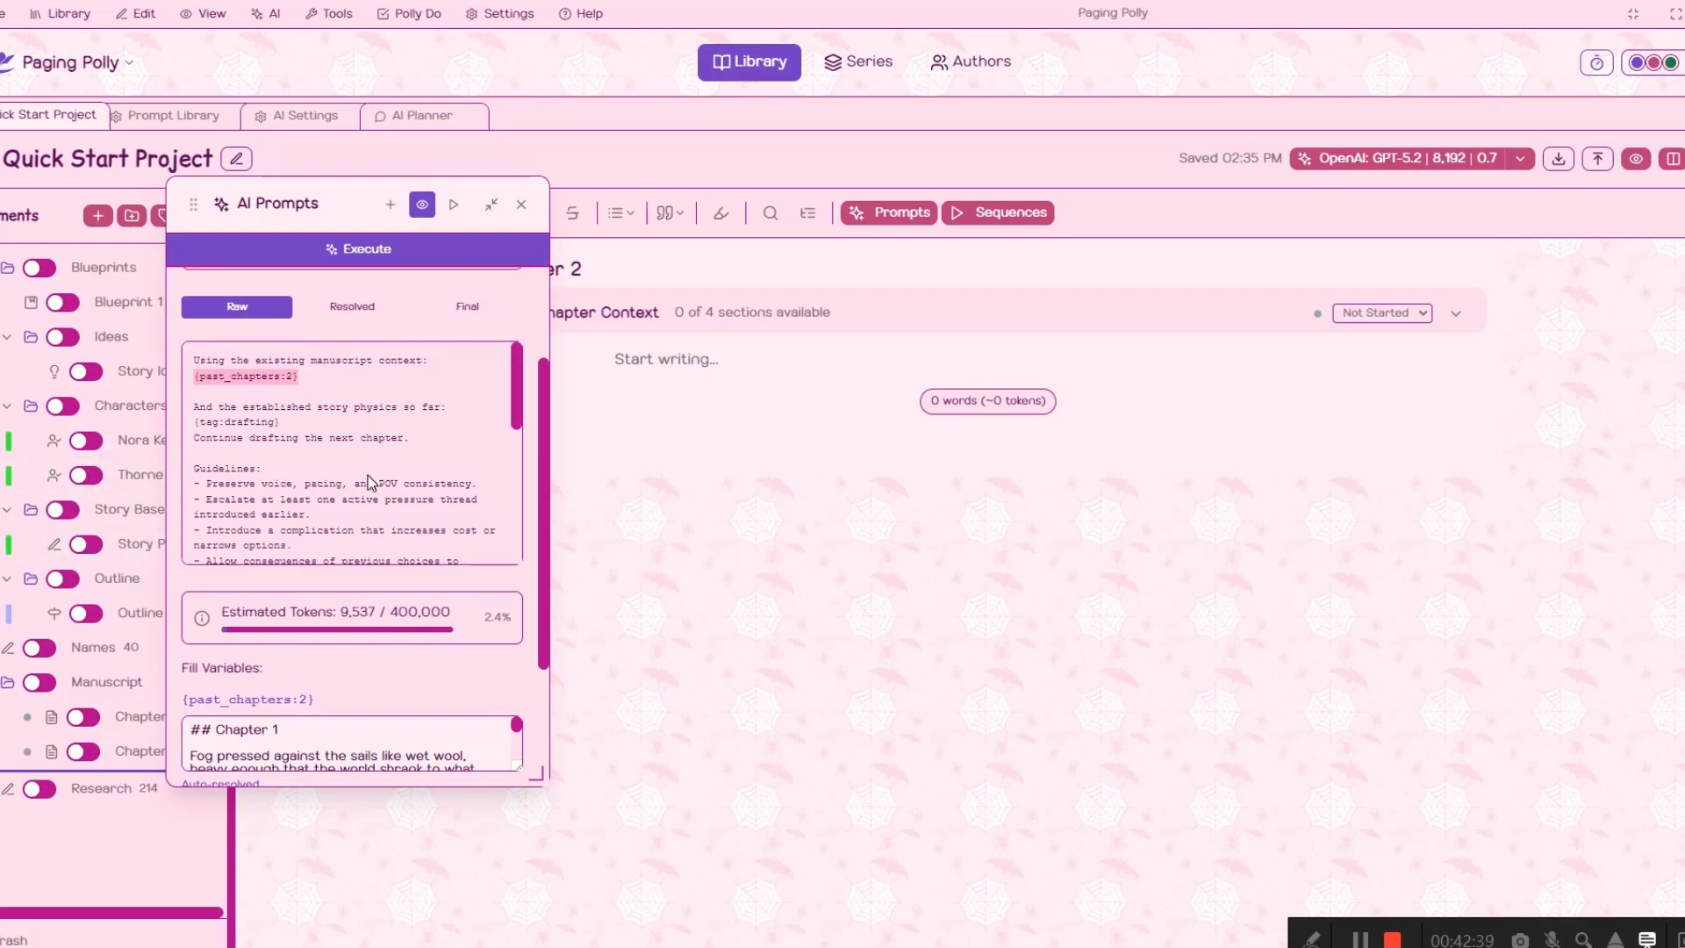
scroll(221, 391, "down", 2)
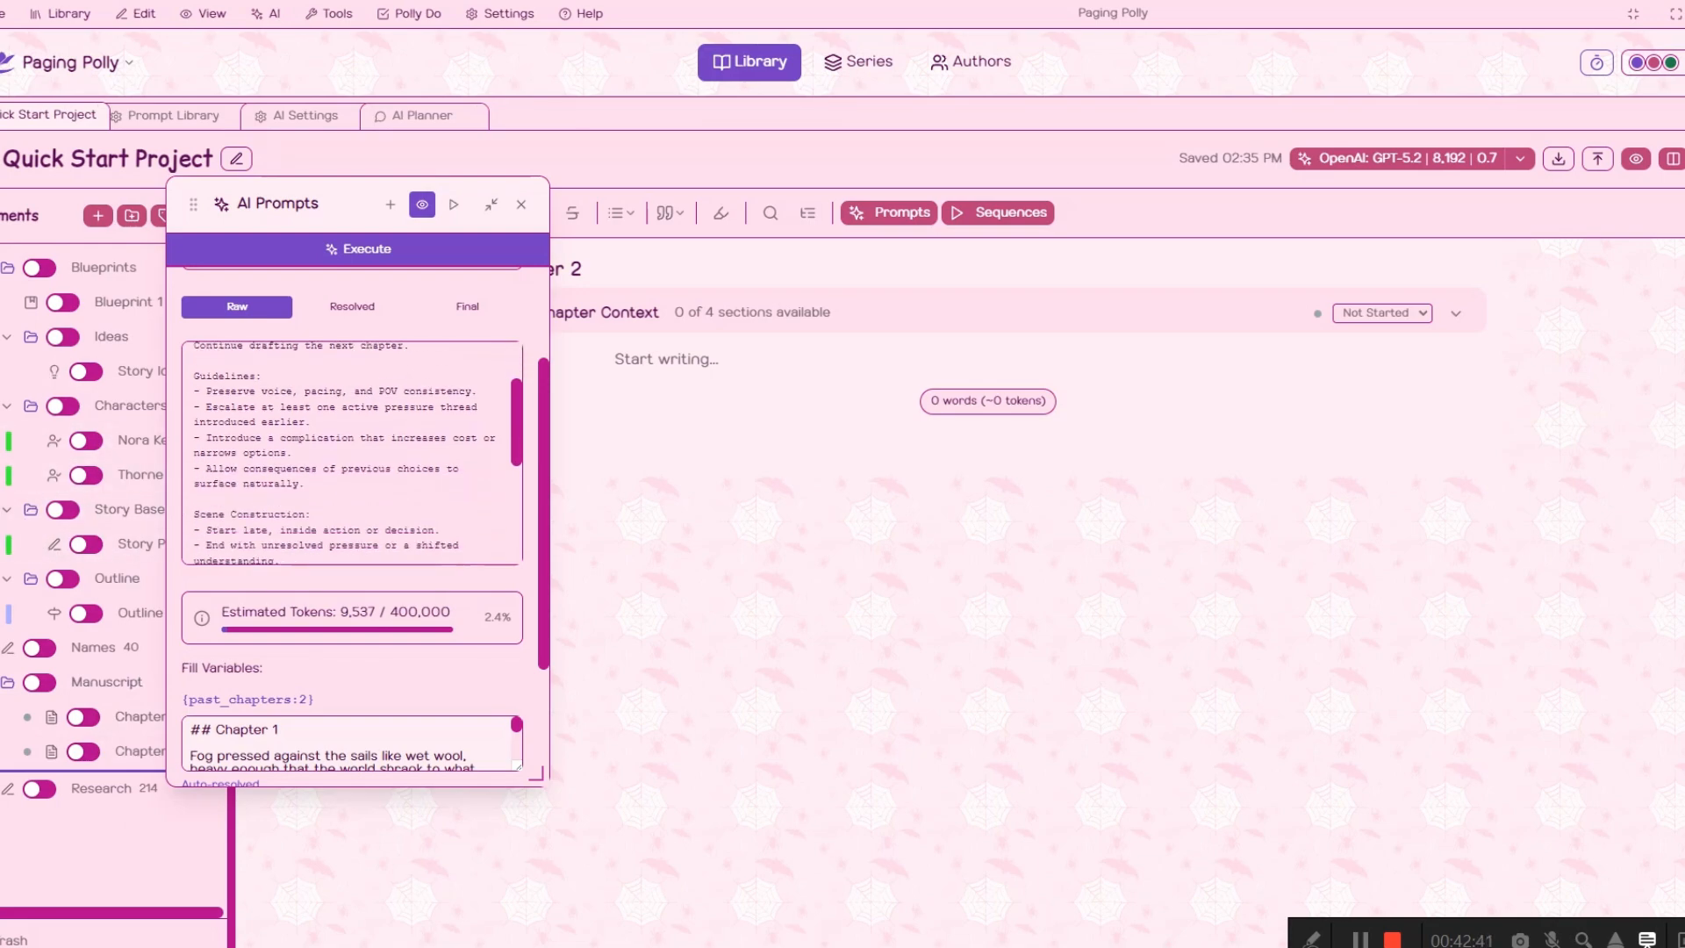
scroll(239, 515, "down", 5)
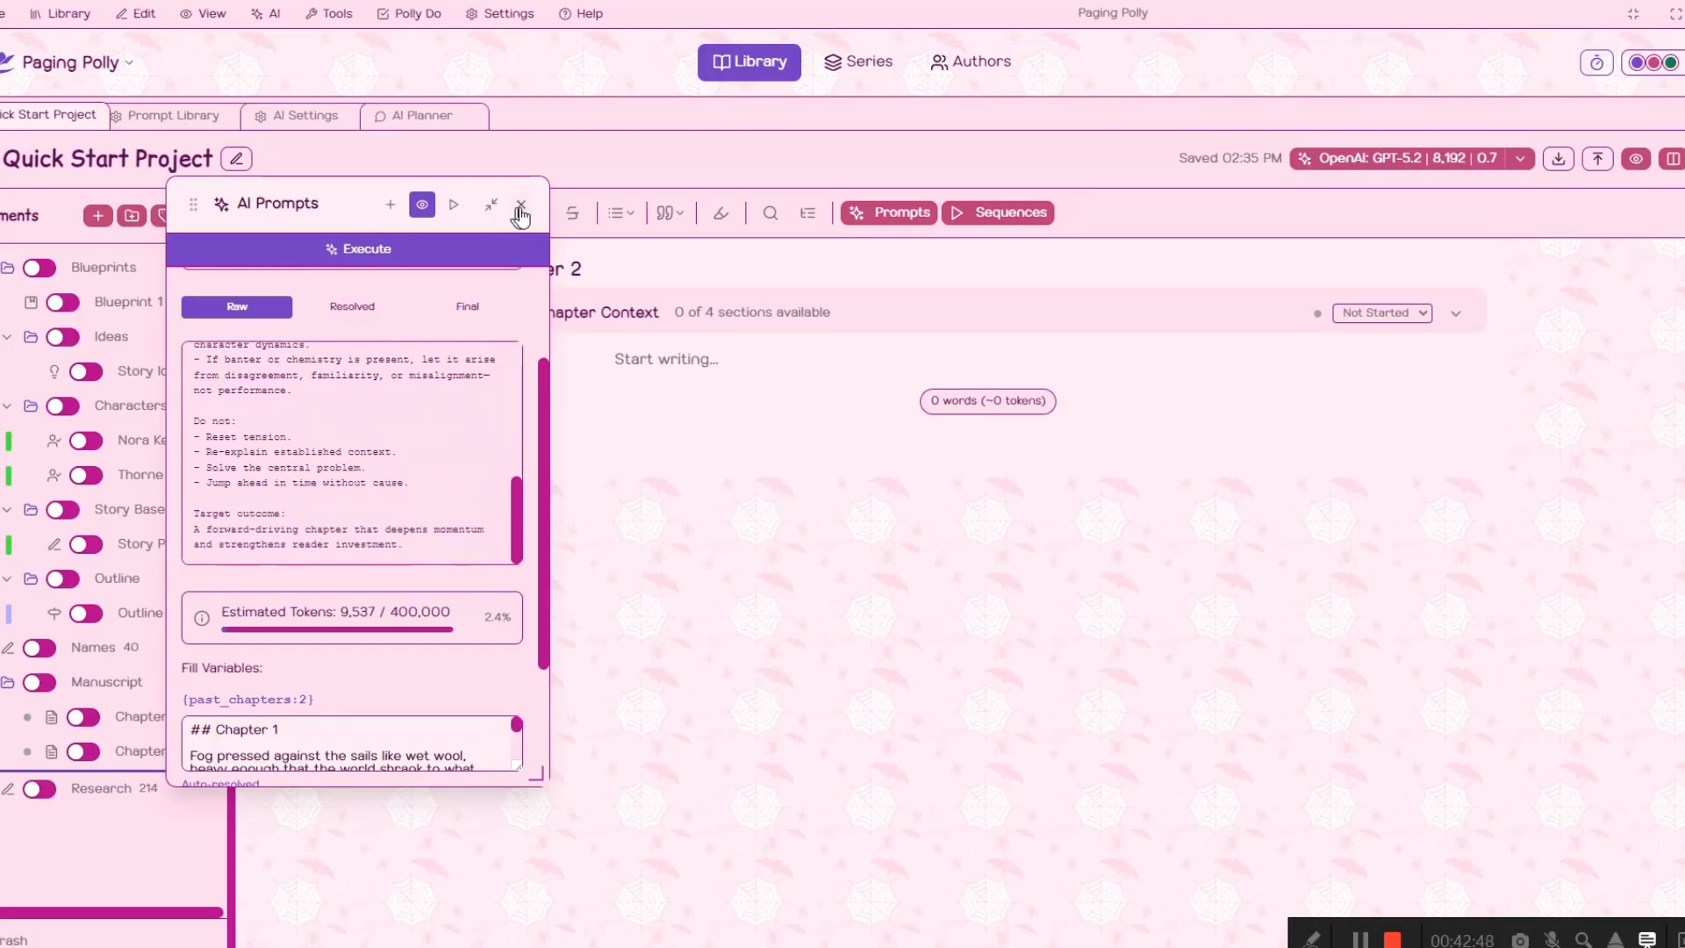
scroll(317, 302, "up", 2)
left_click(405, 302)
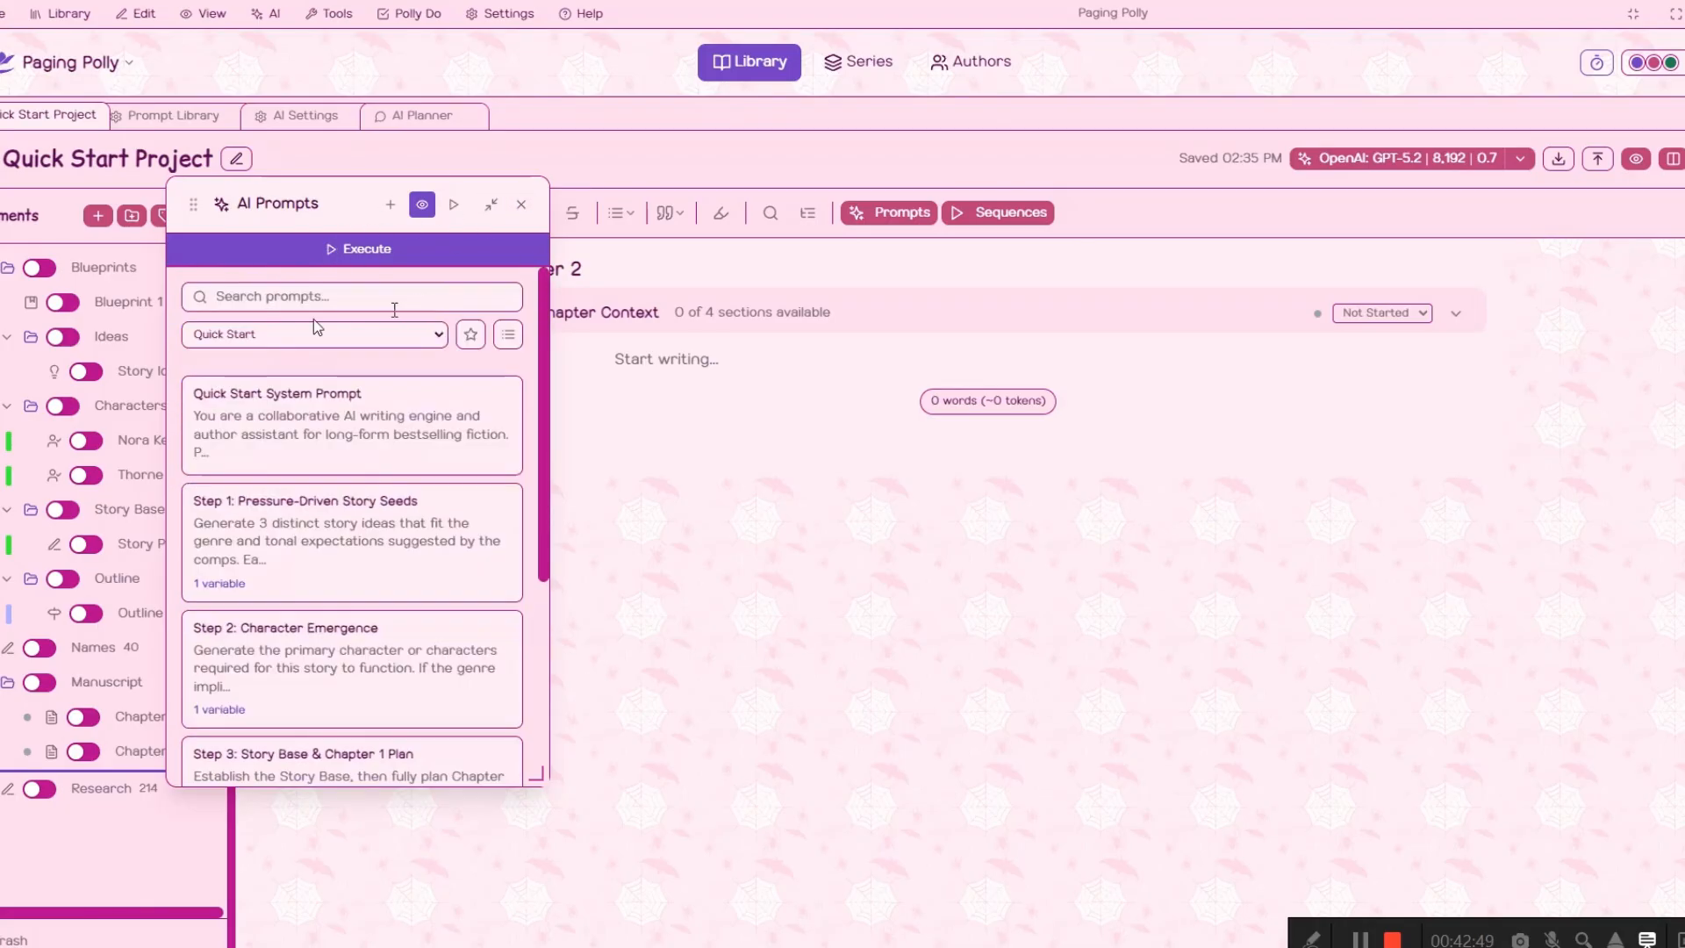
List prompts from All Categories and move the AI Prompts window clear of the Chapter 2 text
left_click(253, 337)
left_click(248, 363)
left_click_drag(249, 204, 1370, 213)
Write in Chapter 2: "Can you come up with 3 ideas for the next 3 chapters focusing on tension and forces of the characters"
left_click(769, 351)
type("Can ")
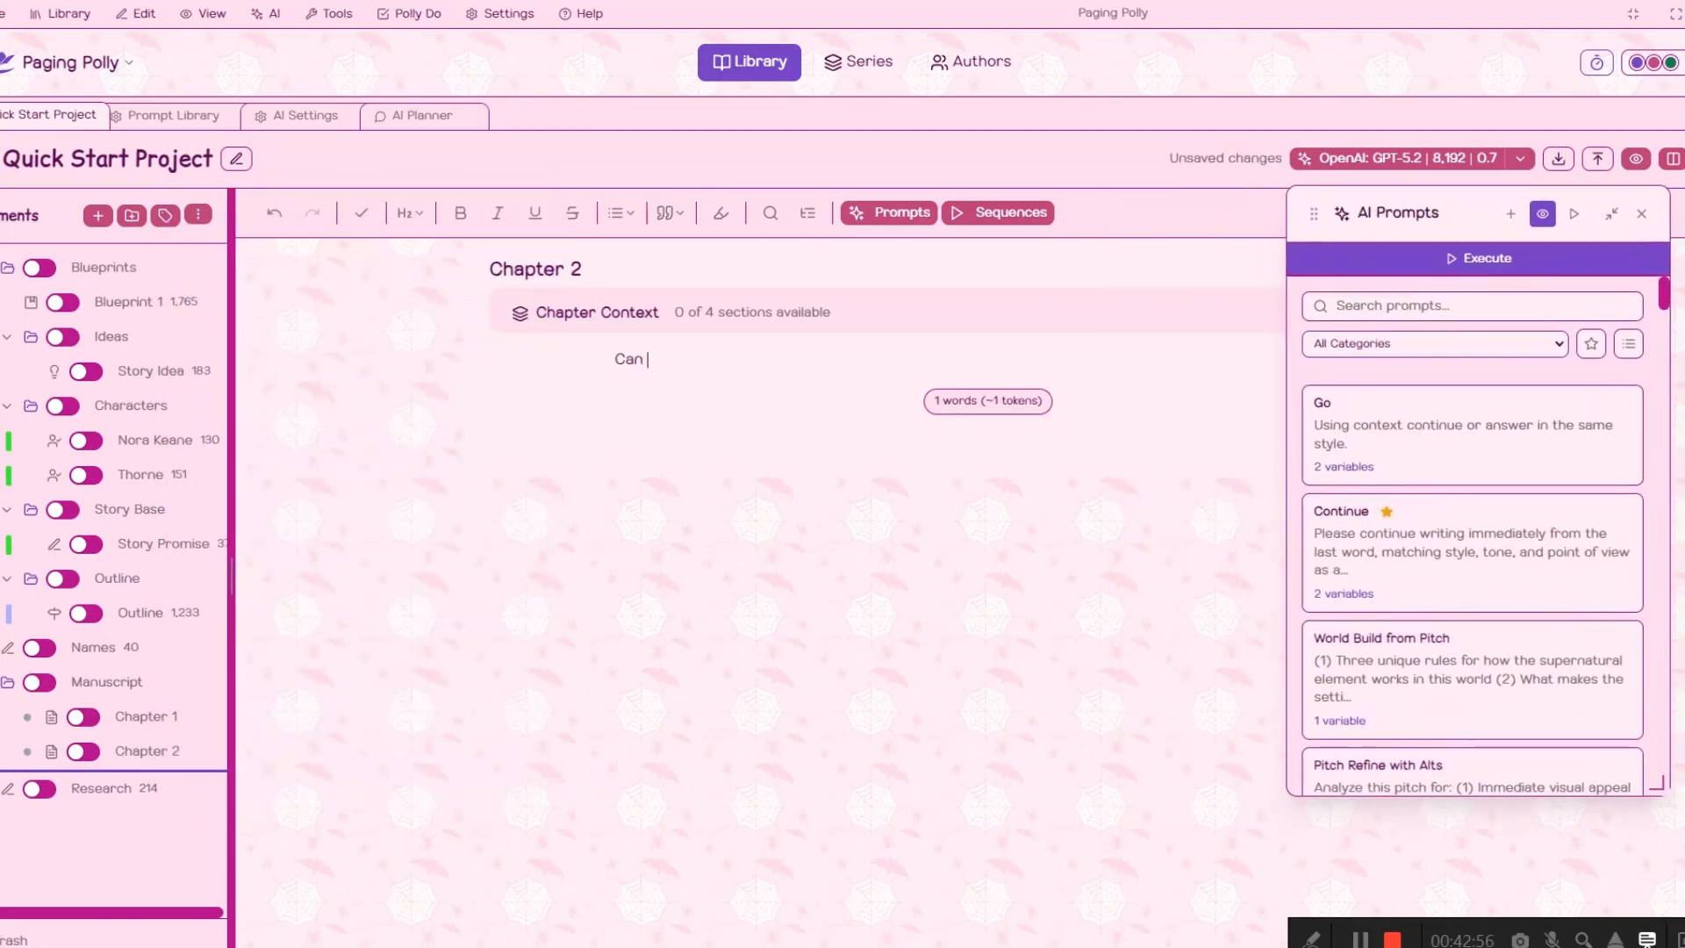
type("you come up with")
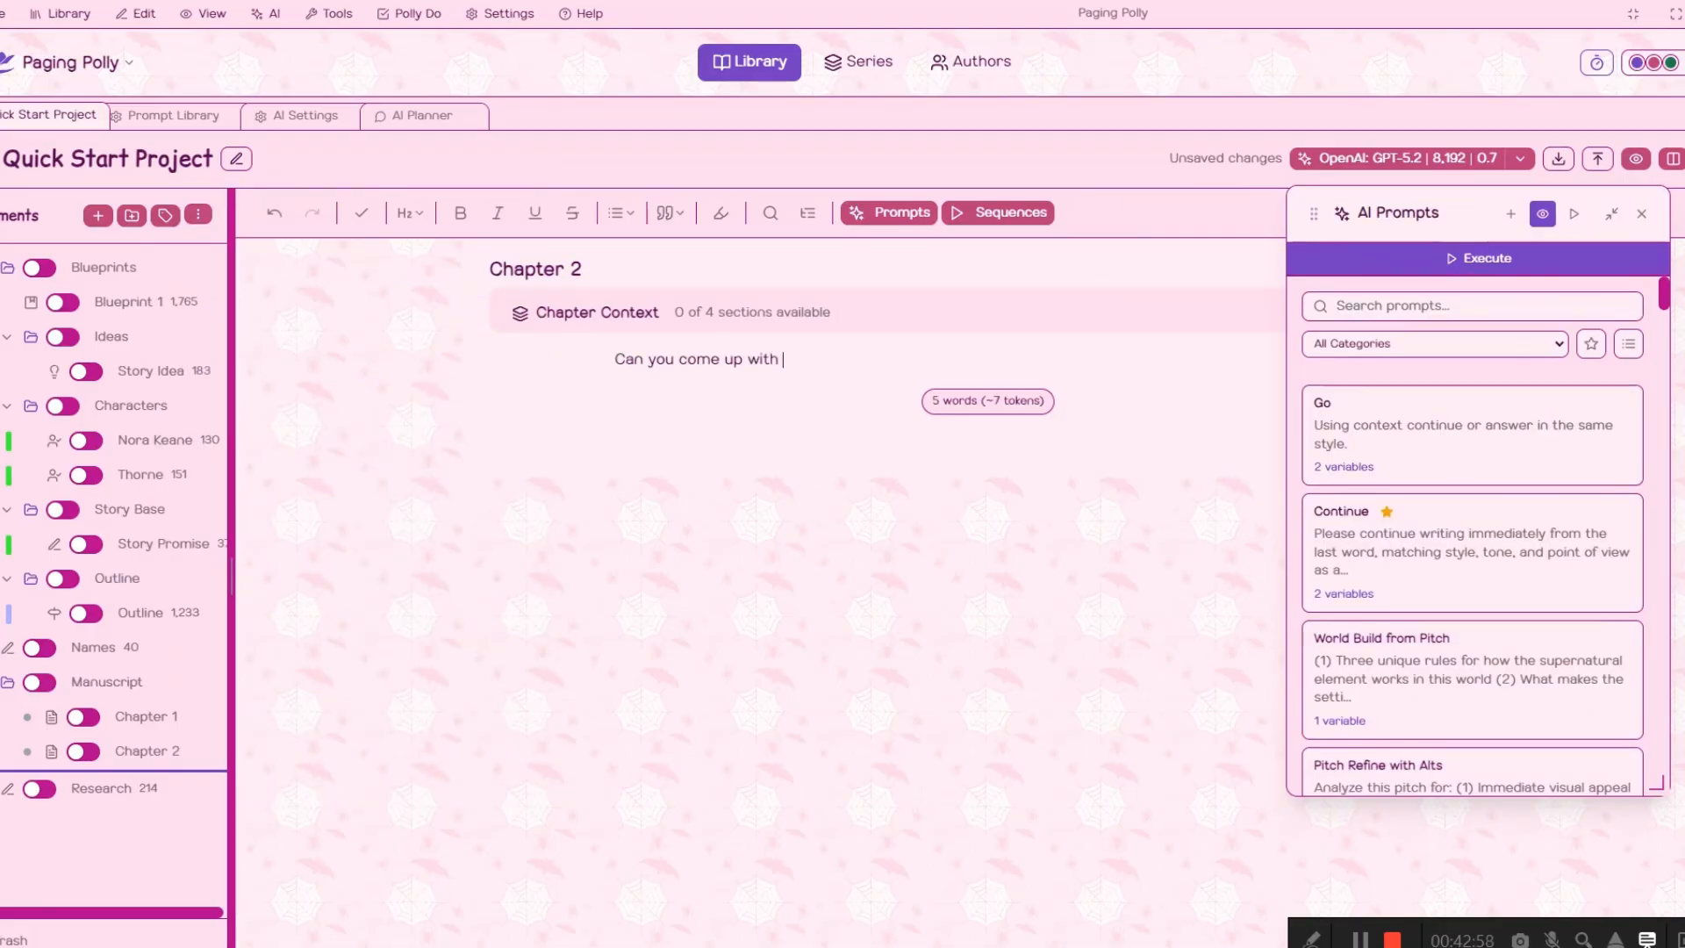
type(" 3 ideas for the next 3 ")
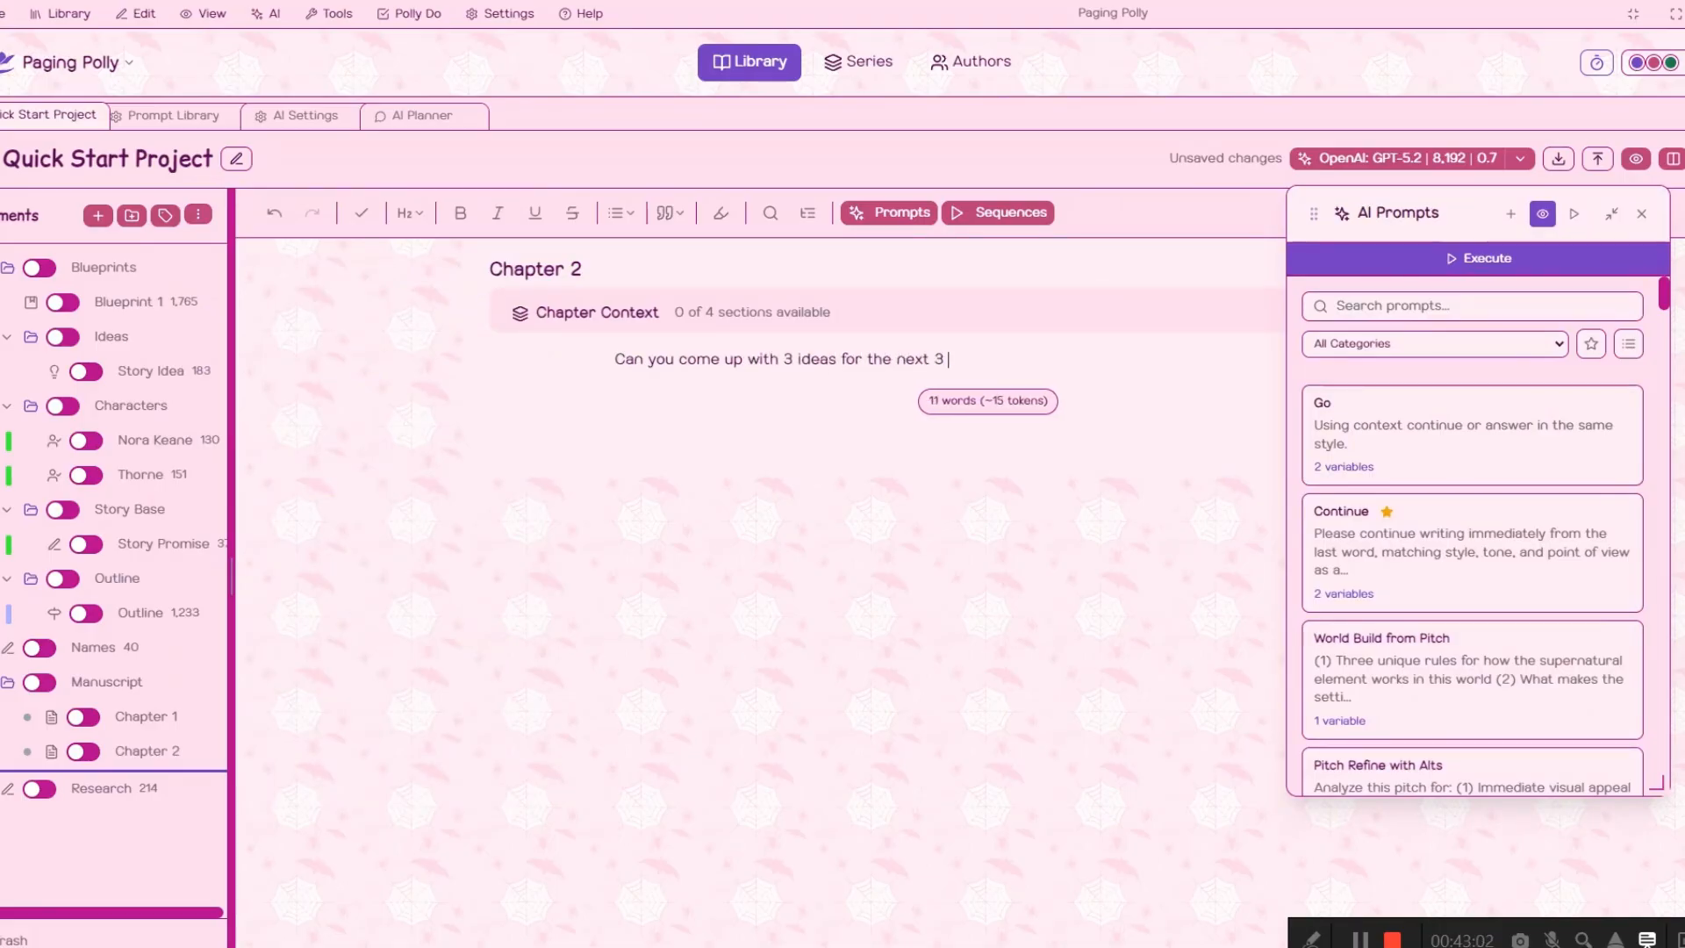
type("chapters focusing on tension and f")
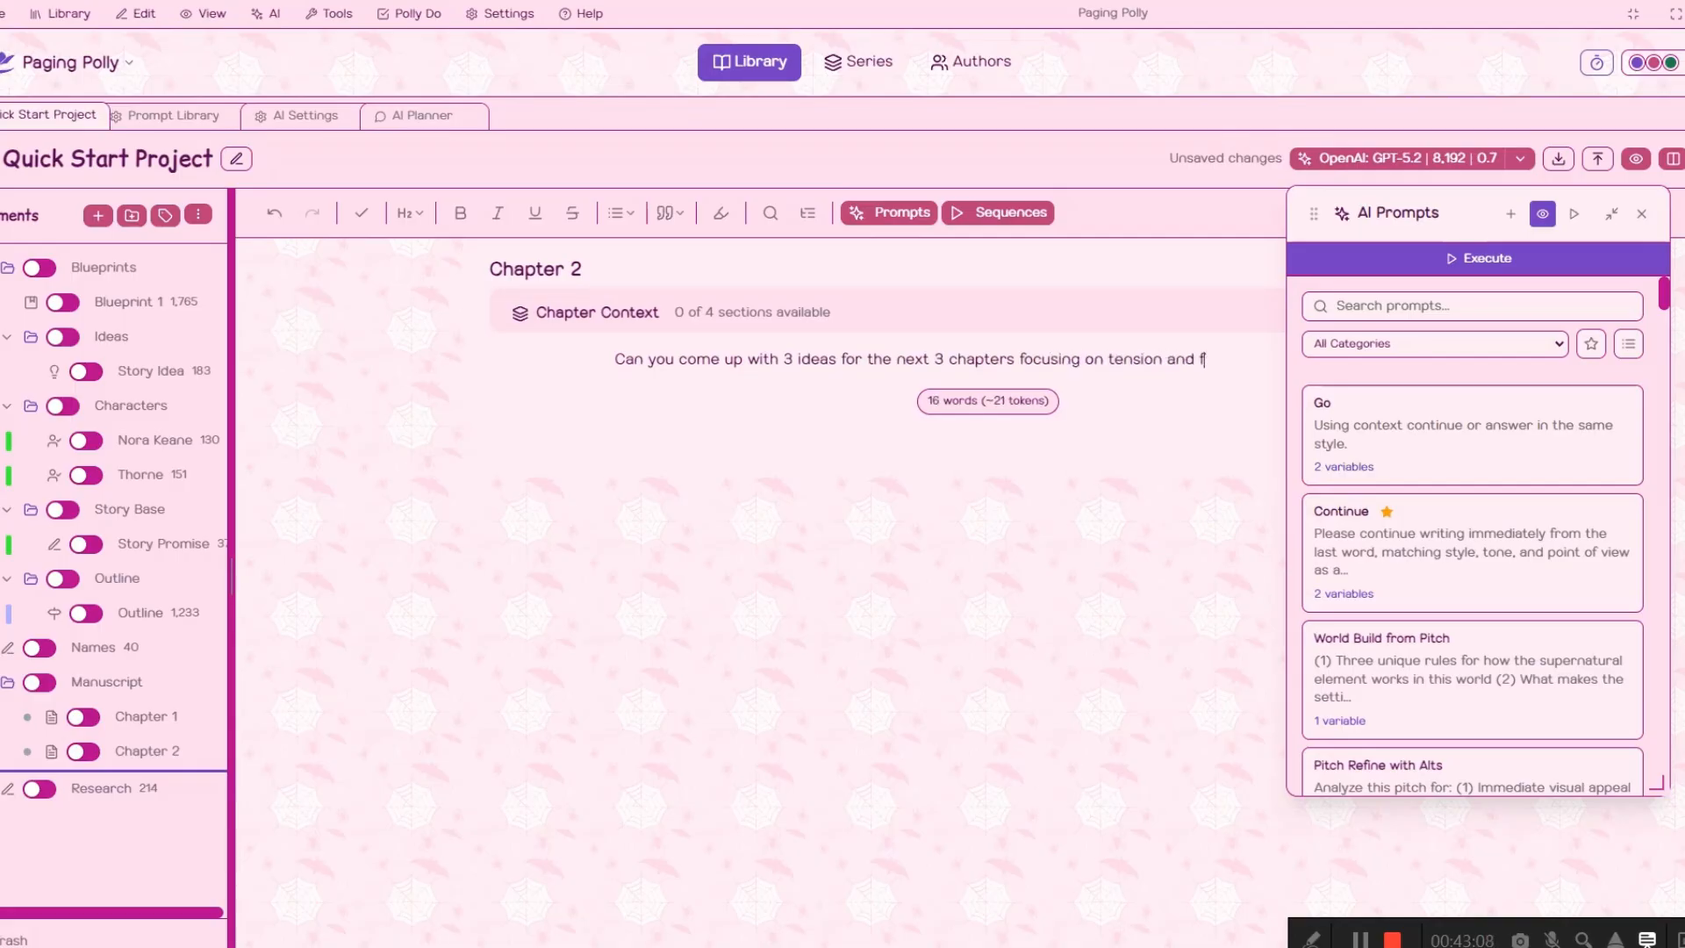
type("orces of the characters")
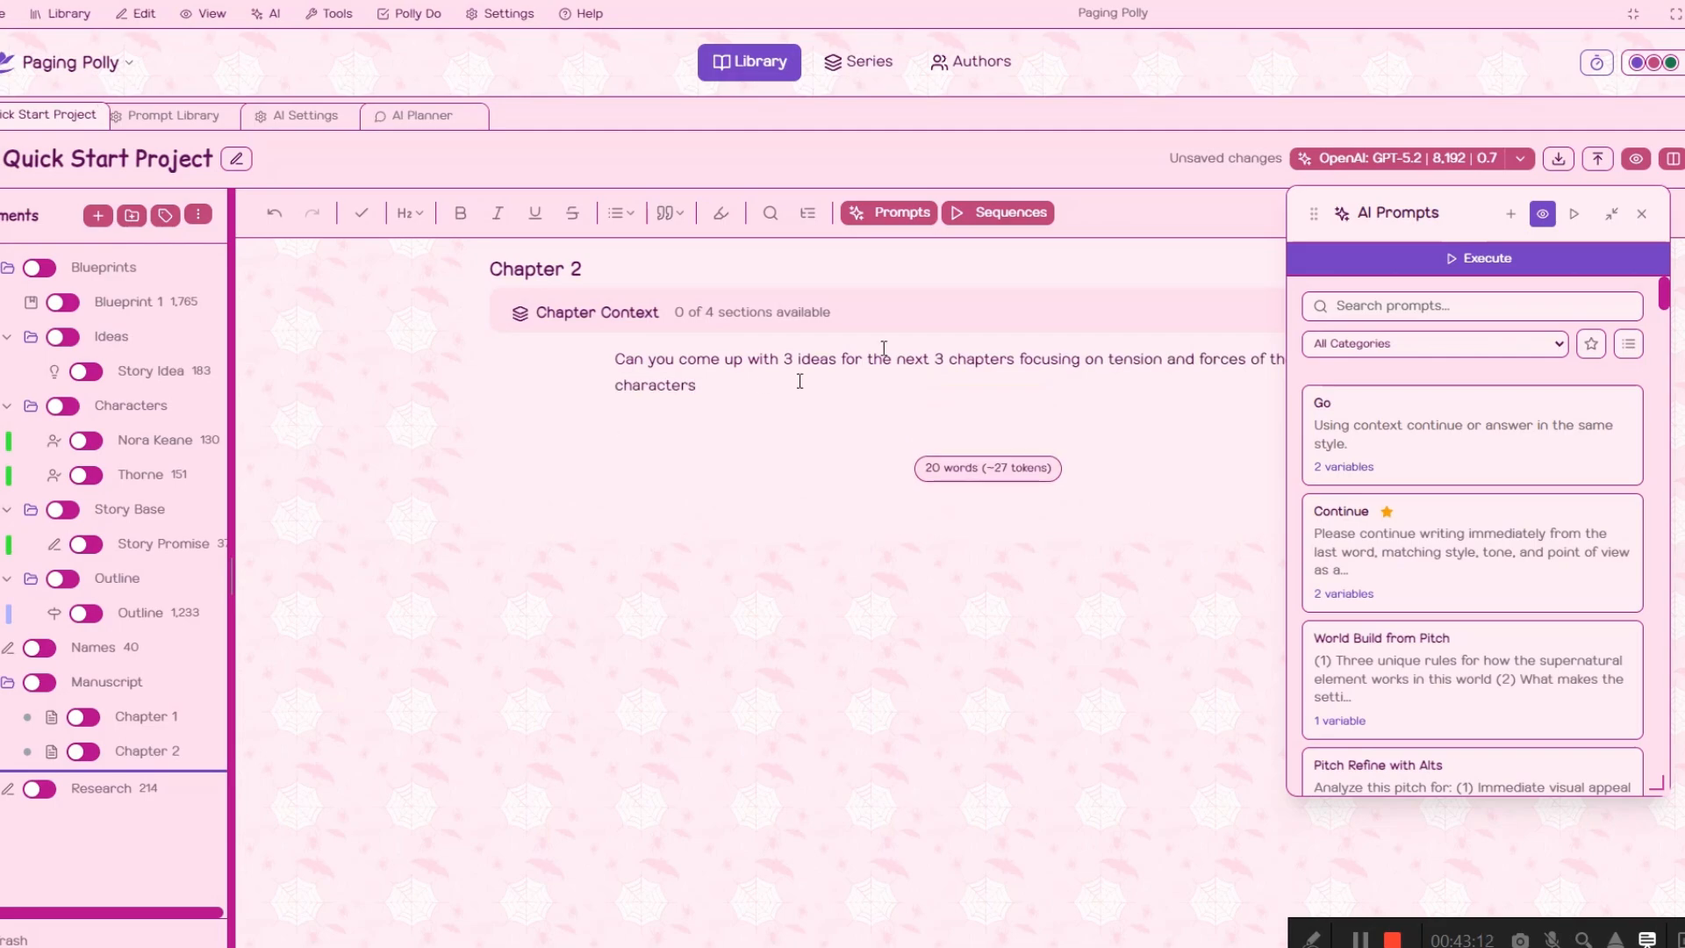
Set the AI model to xAI: Grok 4.1 Fast and keep the AI Prompts window beside the Chapter 2 text
left_click_drag(1406, 212, 656, 271)
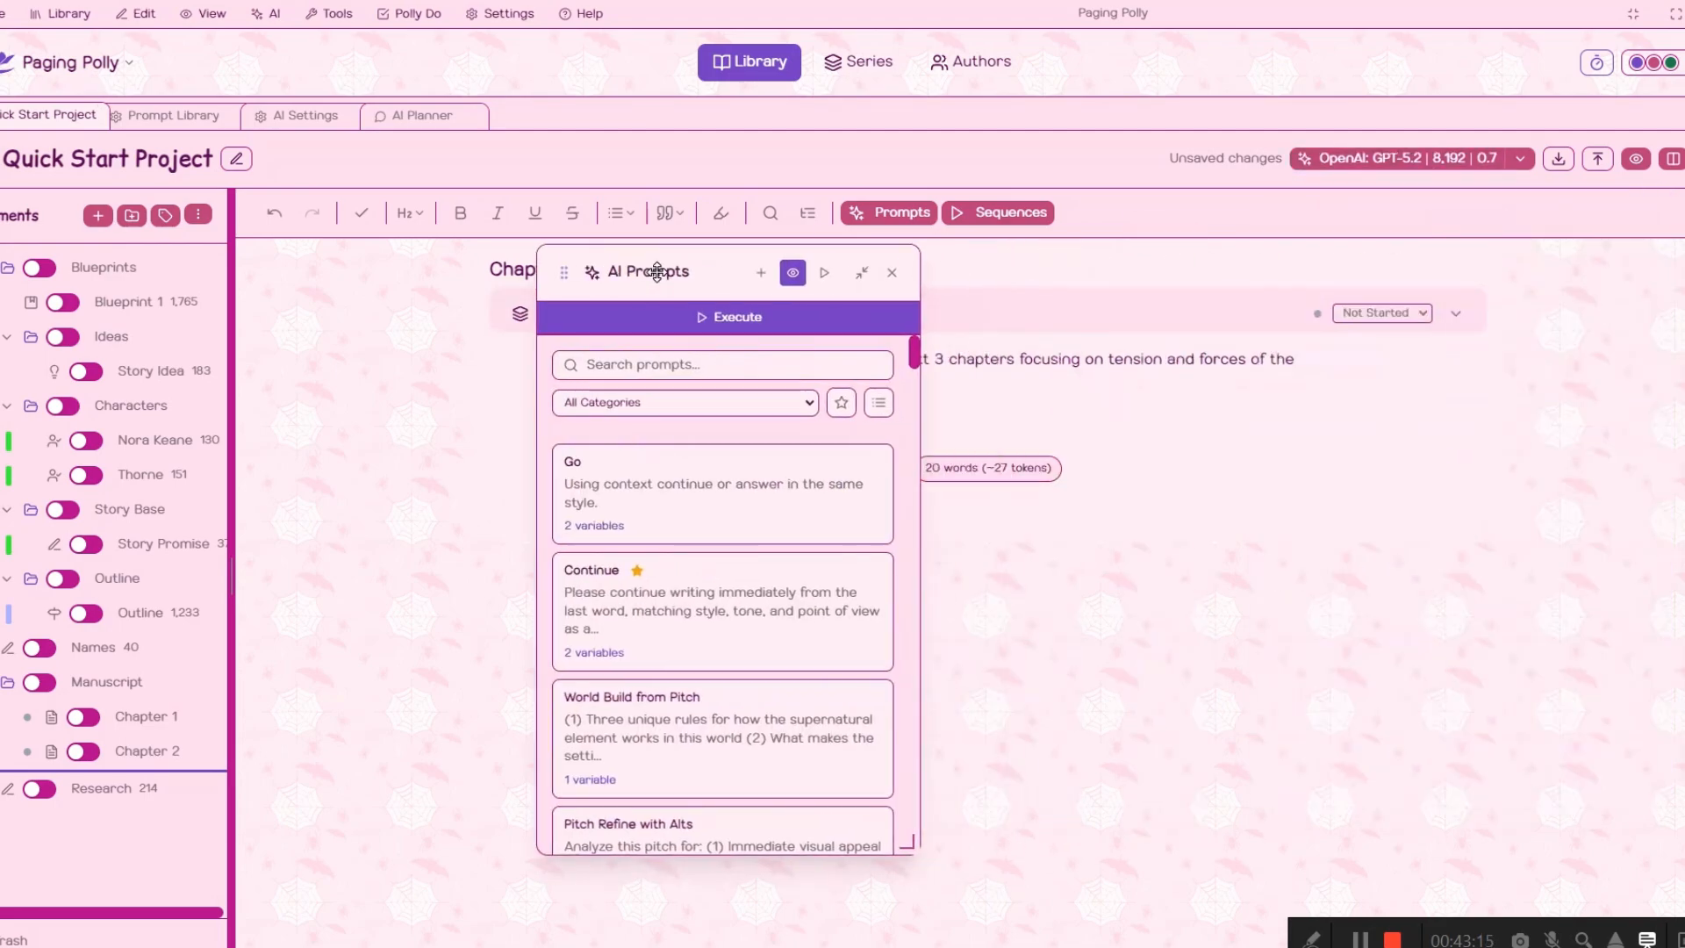
left_click(1519, 158)
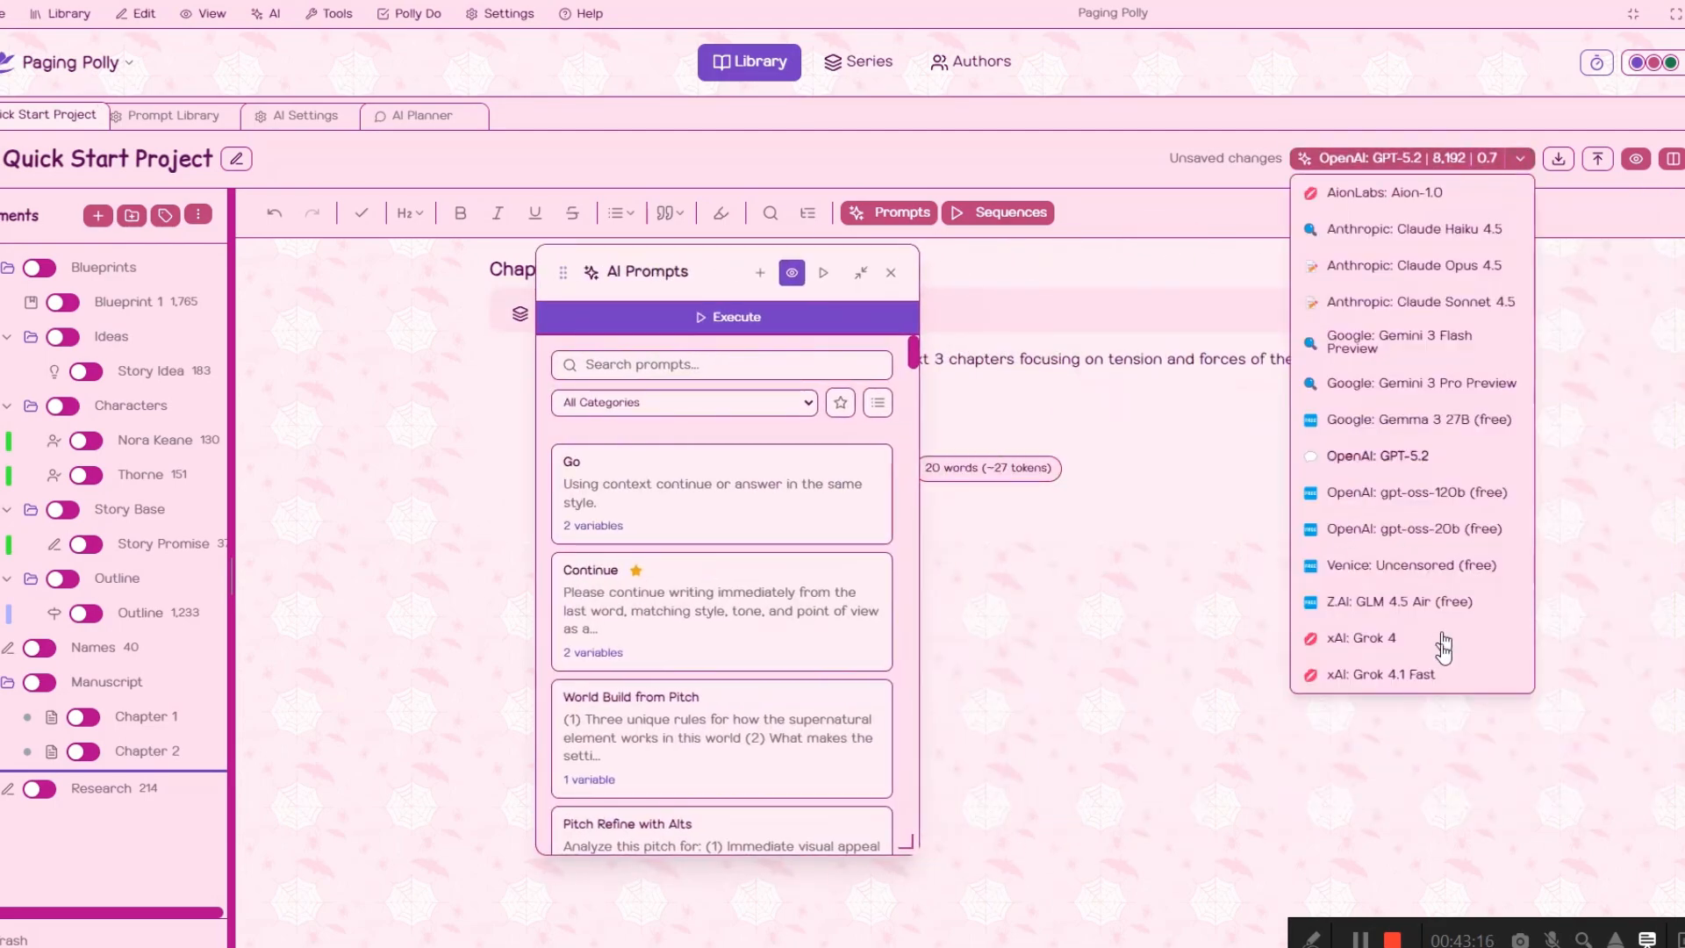
left_click(1433, 675)
left_click_drag(550, 271, 1145, 278)
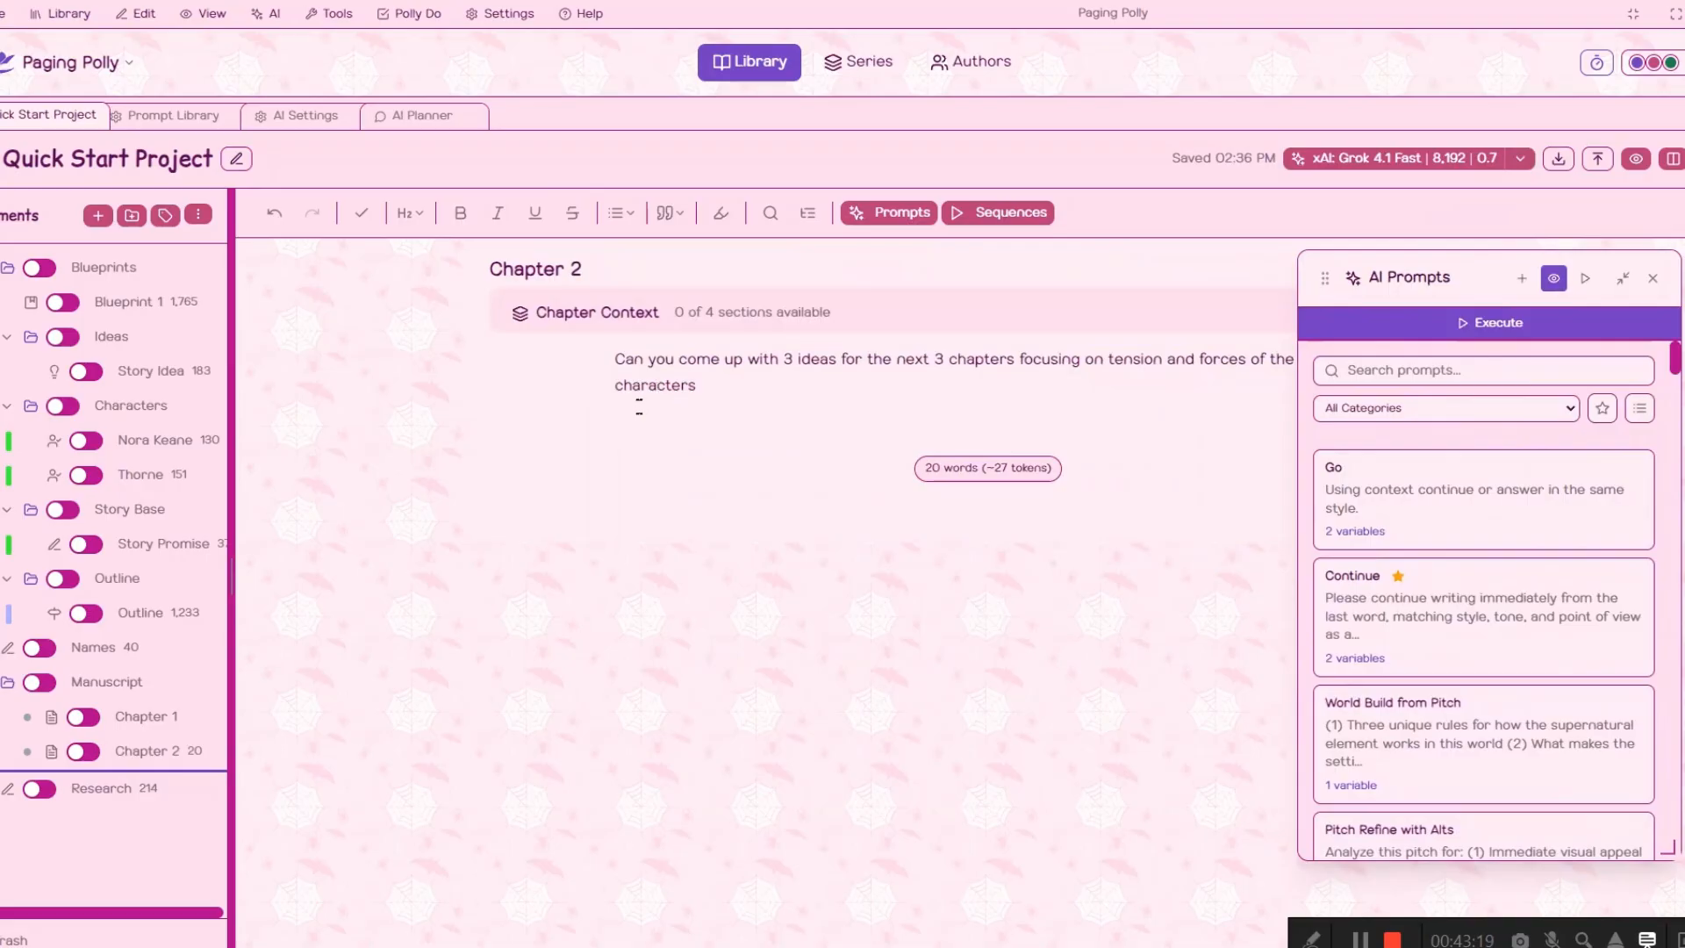
Check the preview of the "Go" prompt and try executing it on the Chapter 2 request
left_click(1437, 502)
scroll(1464, 816, "down", 3)
scroll(1483, 819, "up", 3)
scroll(1472, 843, "down", 3)
left_click(1469, 838)
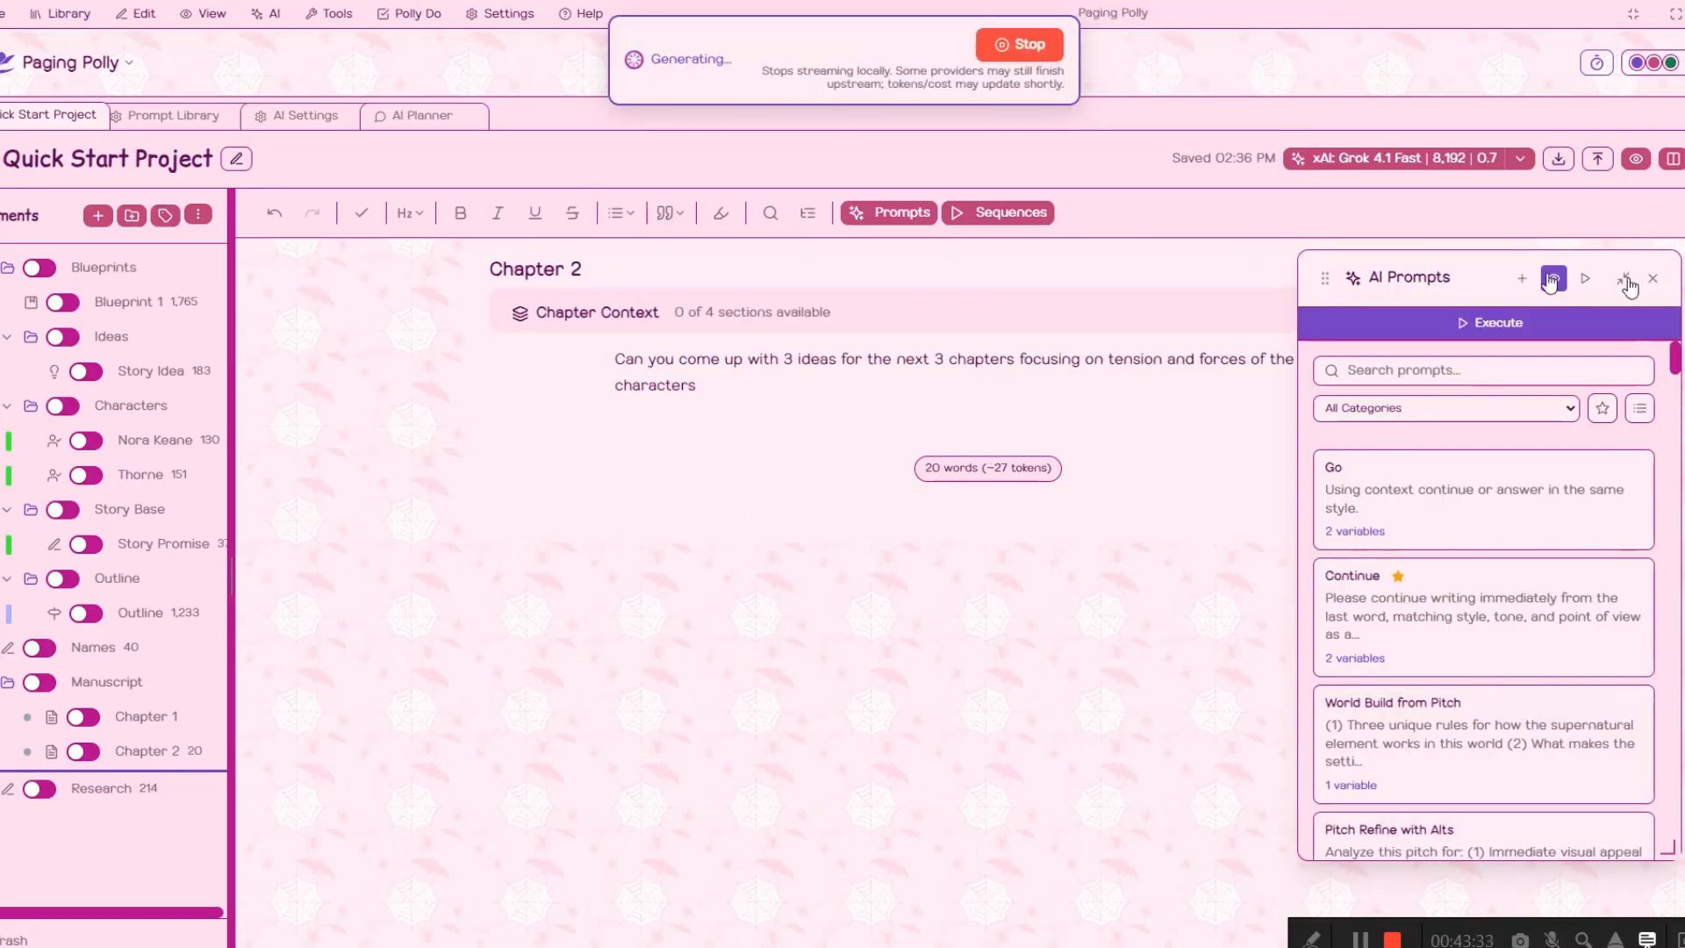
Look over the AI Prompts window's contents once more and return to the full prompt list
scroll(1553, 694, "down", 3)
scroll(1568, 685, "down", 4)
scroll(1568, 681, "up", 8)
left_click(1411, 412)
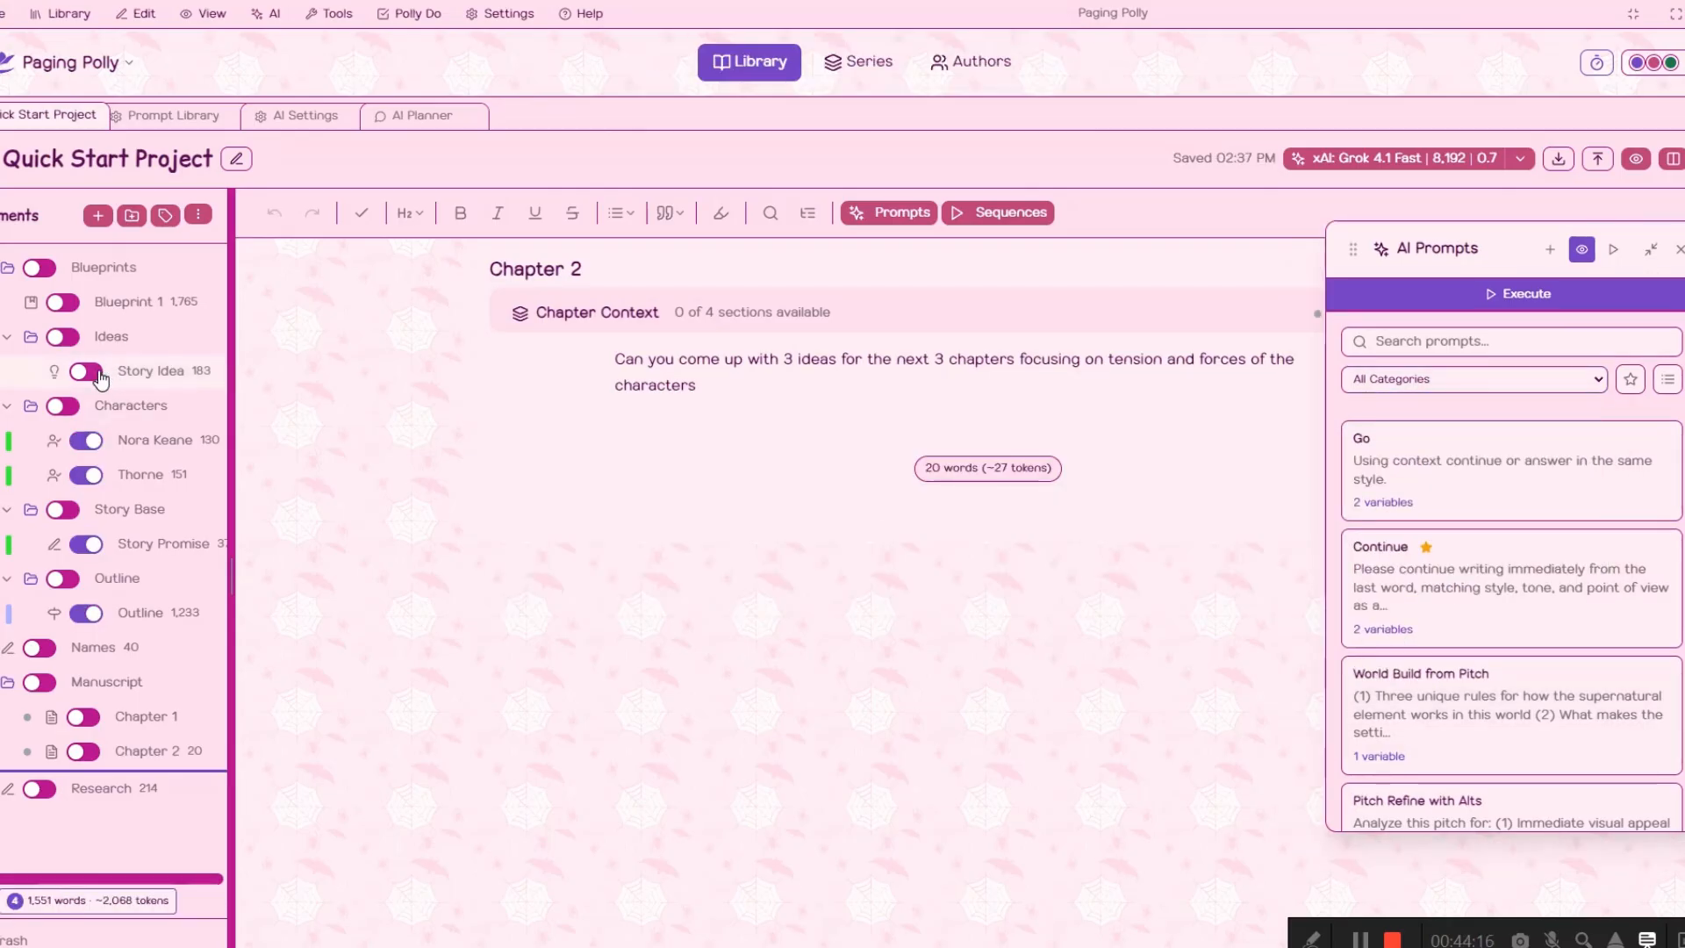
Make Blueprint 1 the only document enabled as AI context
left_click(86, 370)
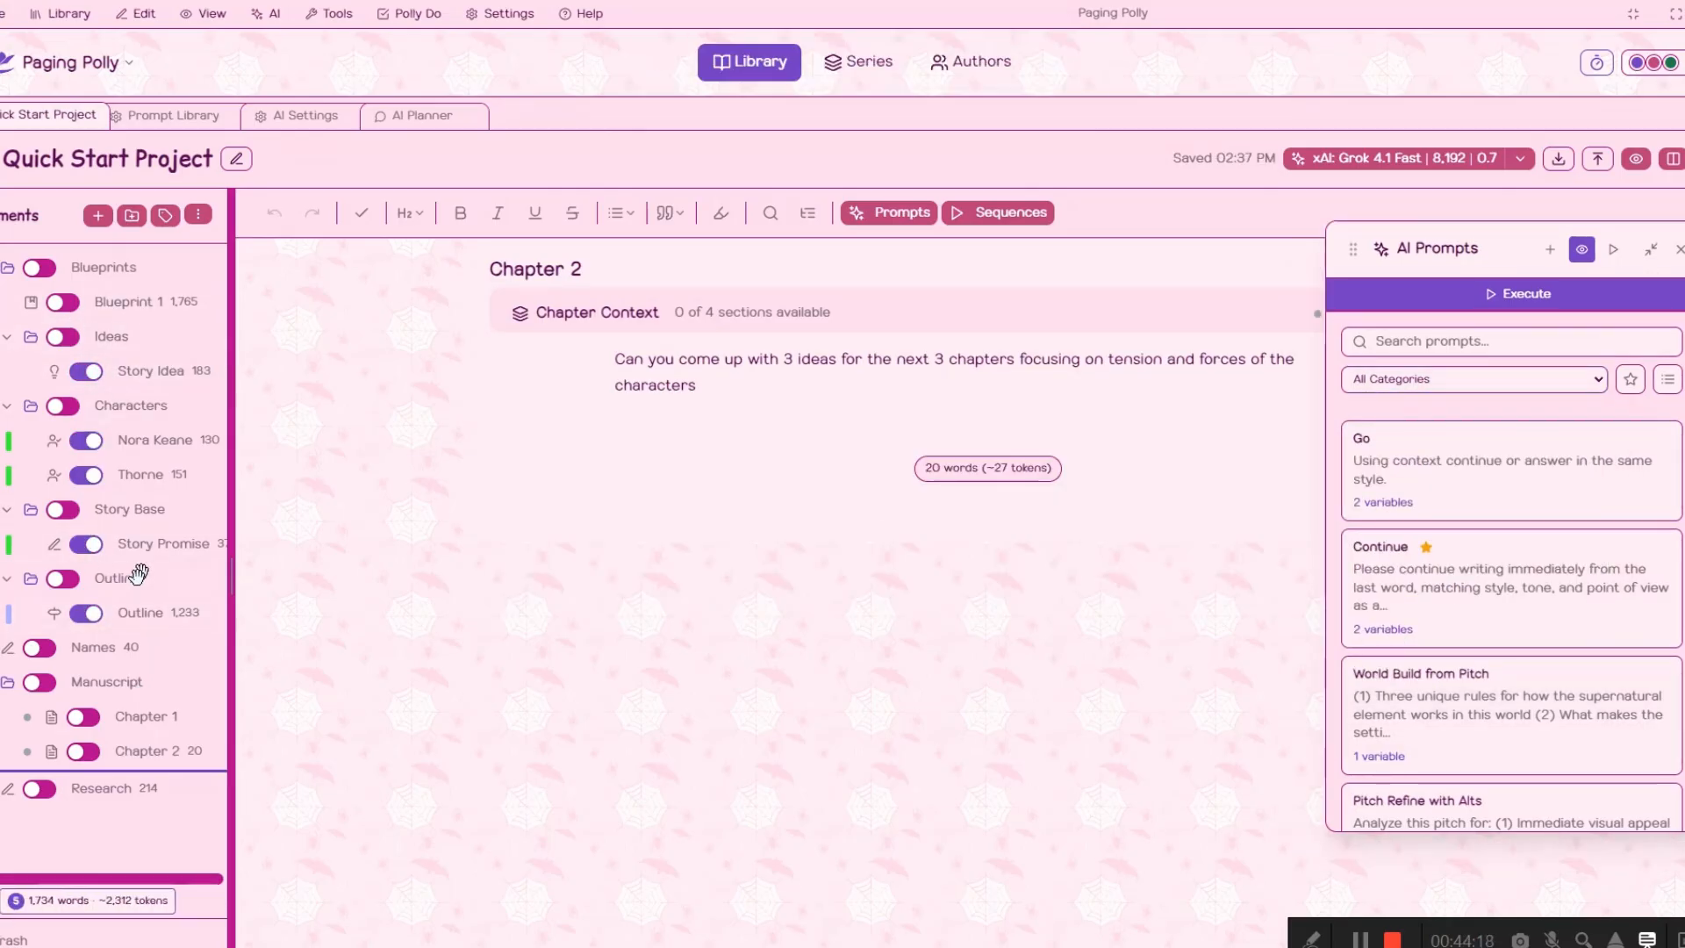
left_click(37, 268)
left_click(38, 269)
left_click(61, 303)
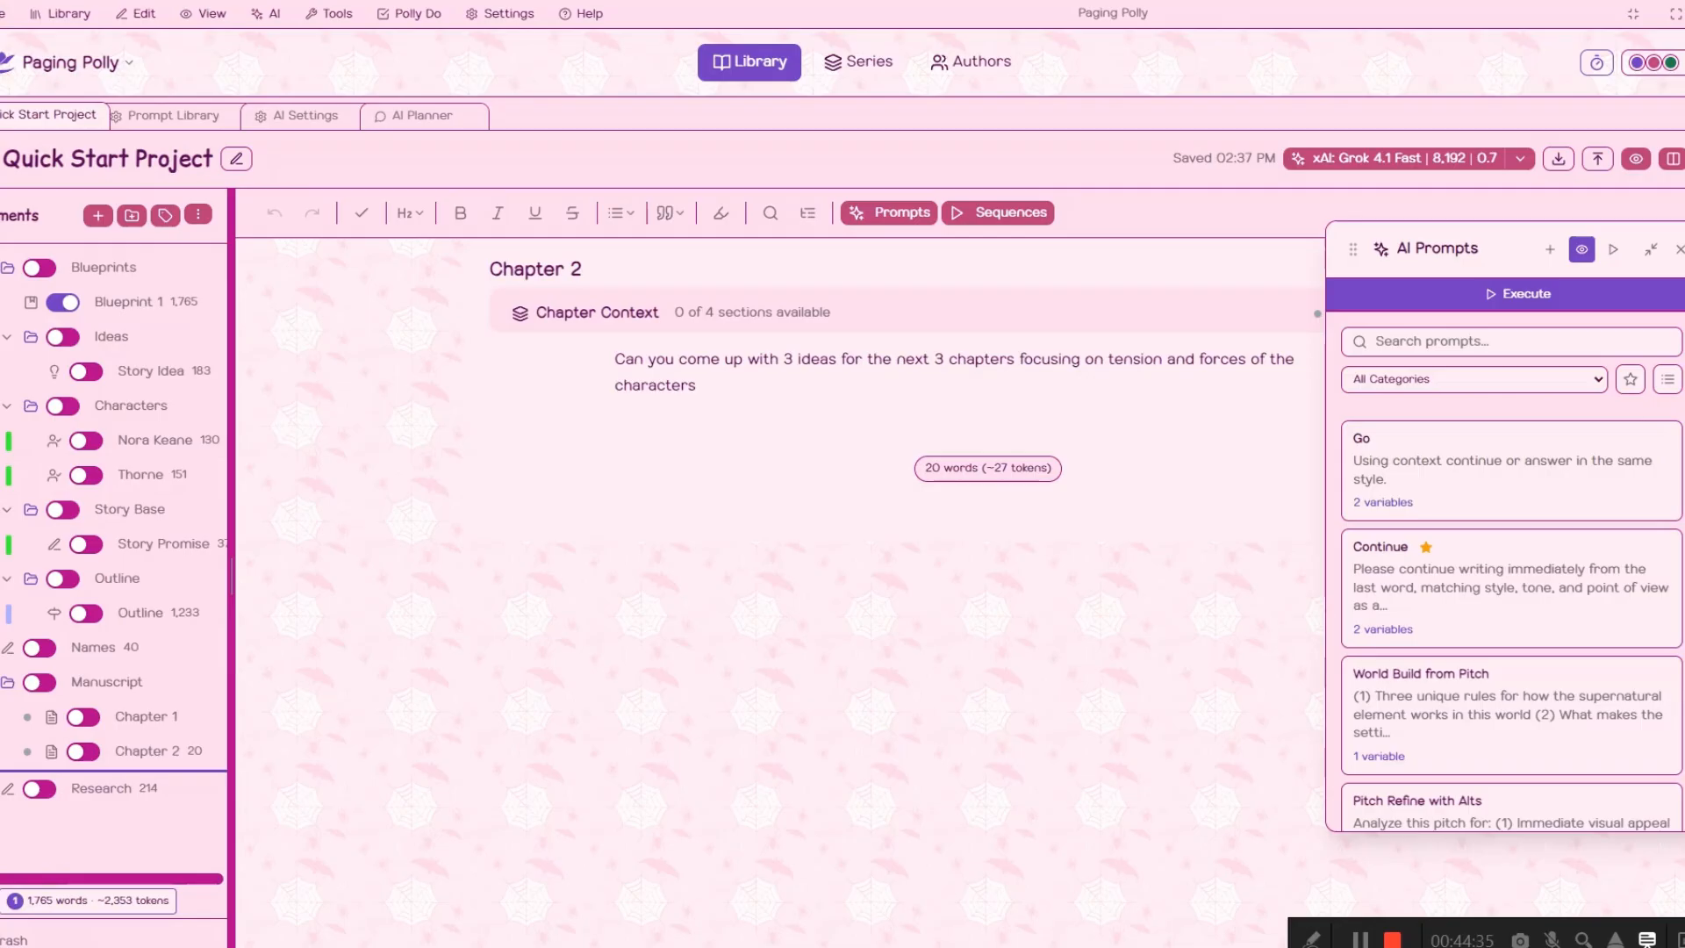
Execute the "Go" prompt directly in Chapter 2 without a preview, using the compact prompt list, and stop its generation
left_click(1613, 249)
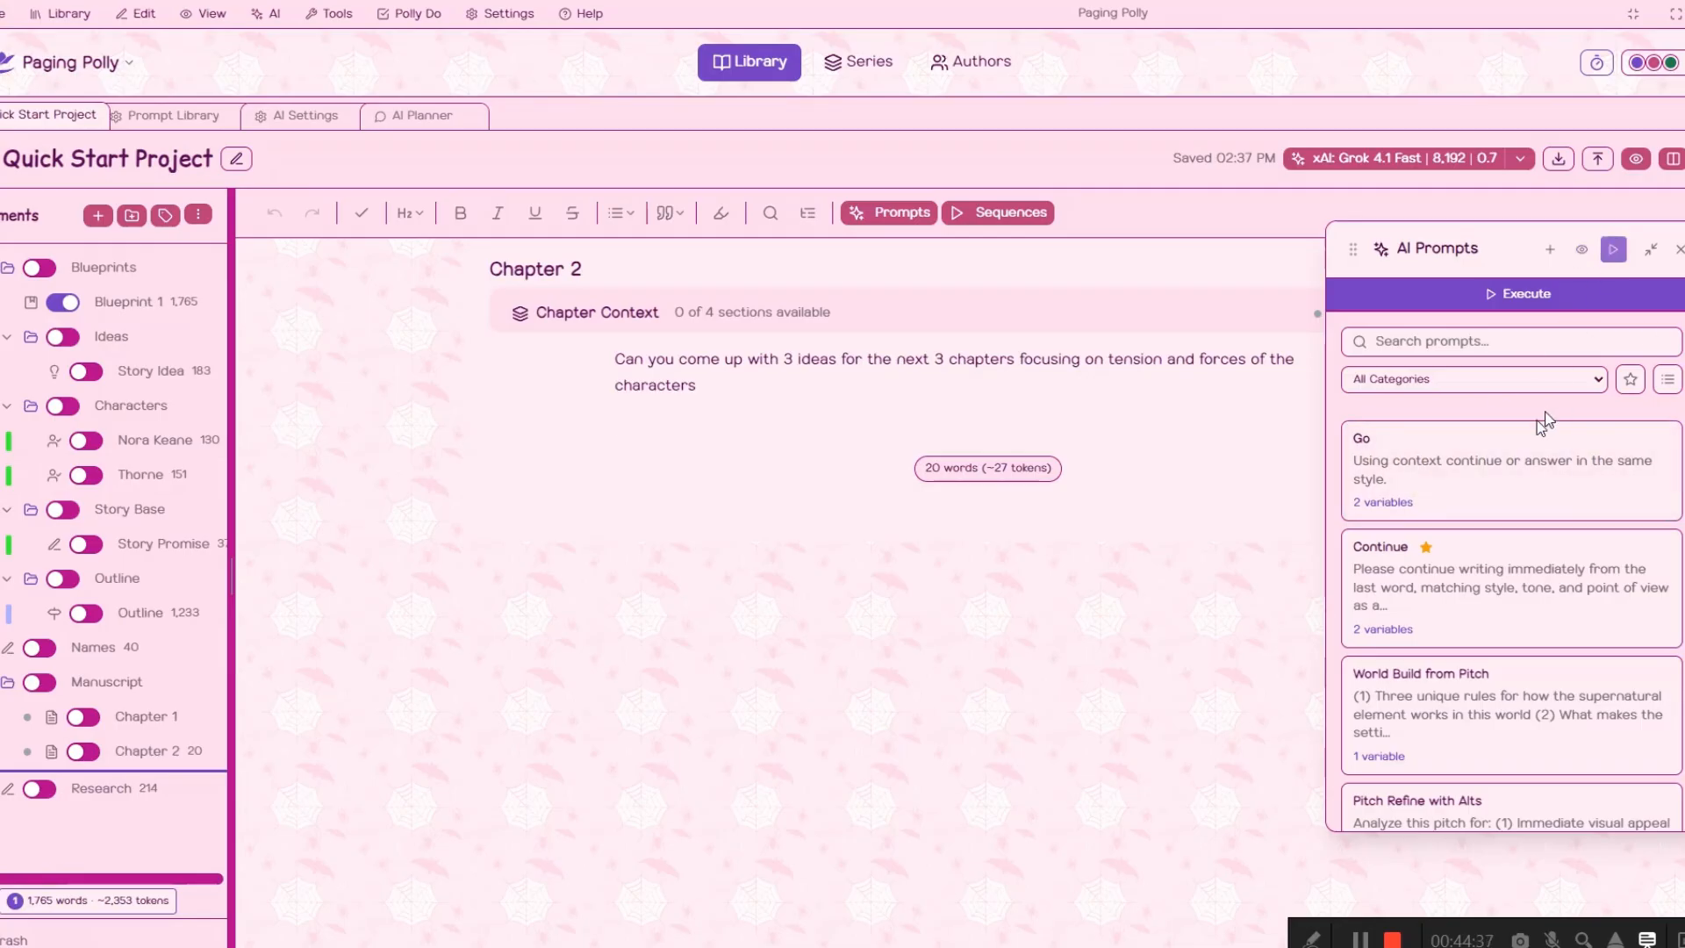
left_click(1665, 378)
left_click(1398, 436)
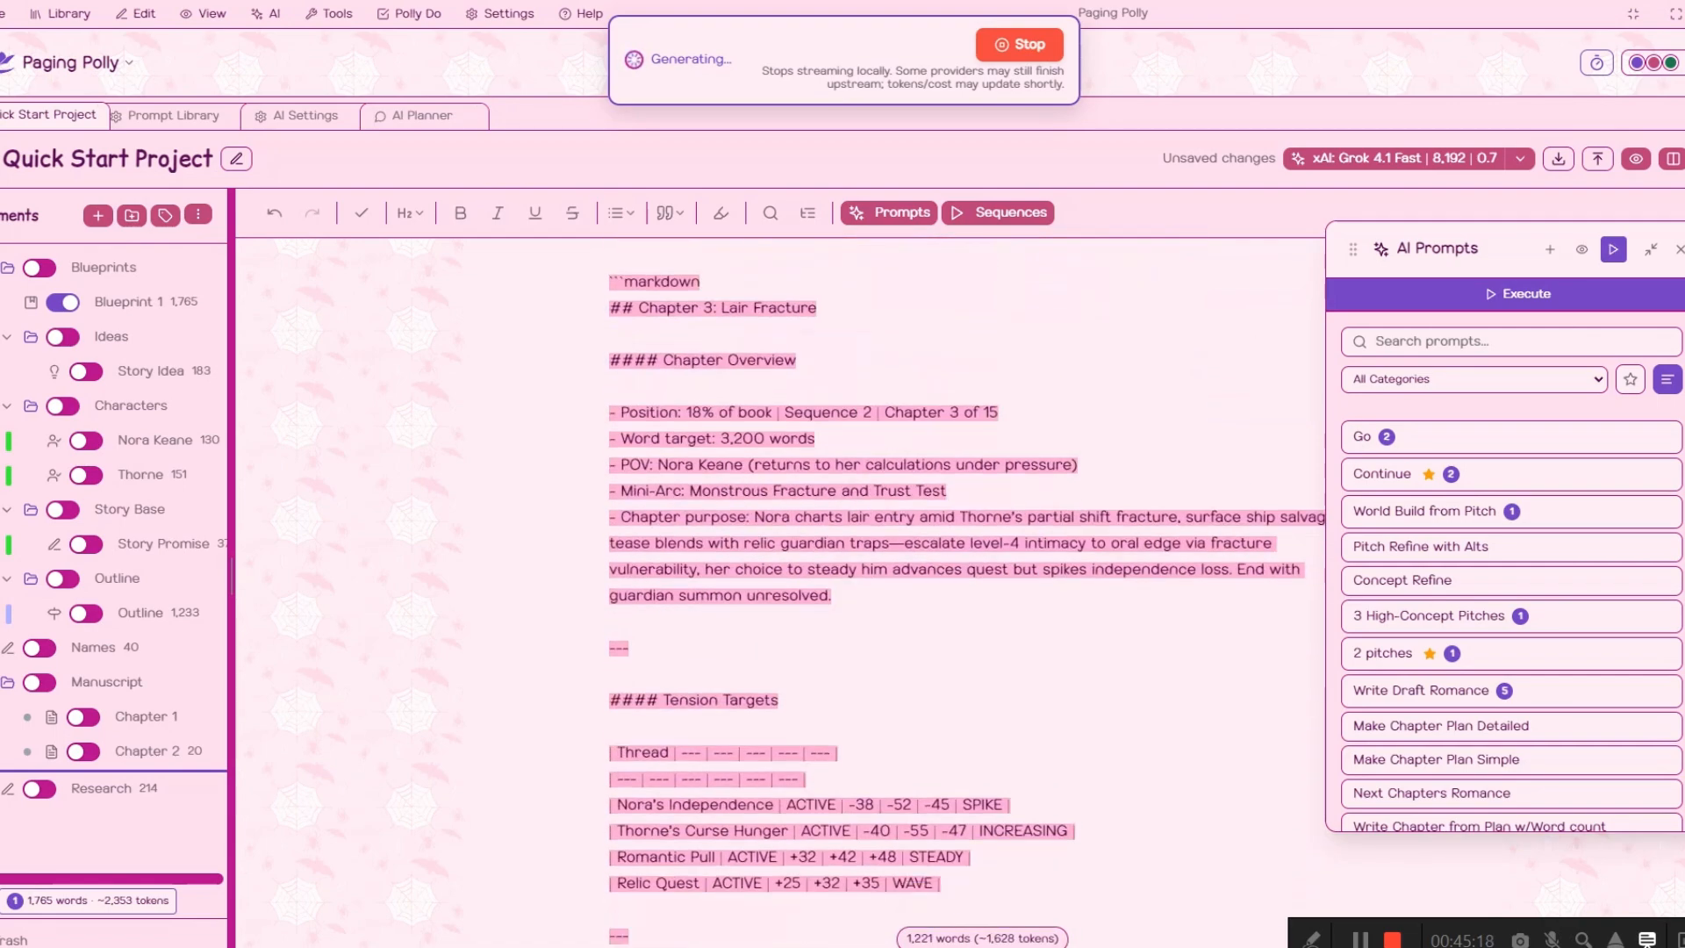
left_click(1050, 59)
left_click(1007, 54)
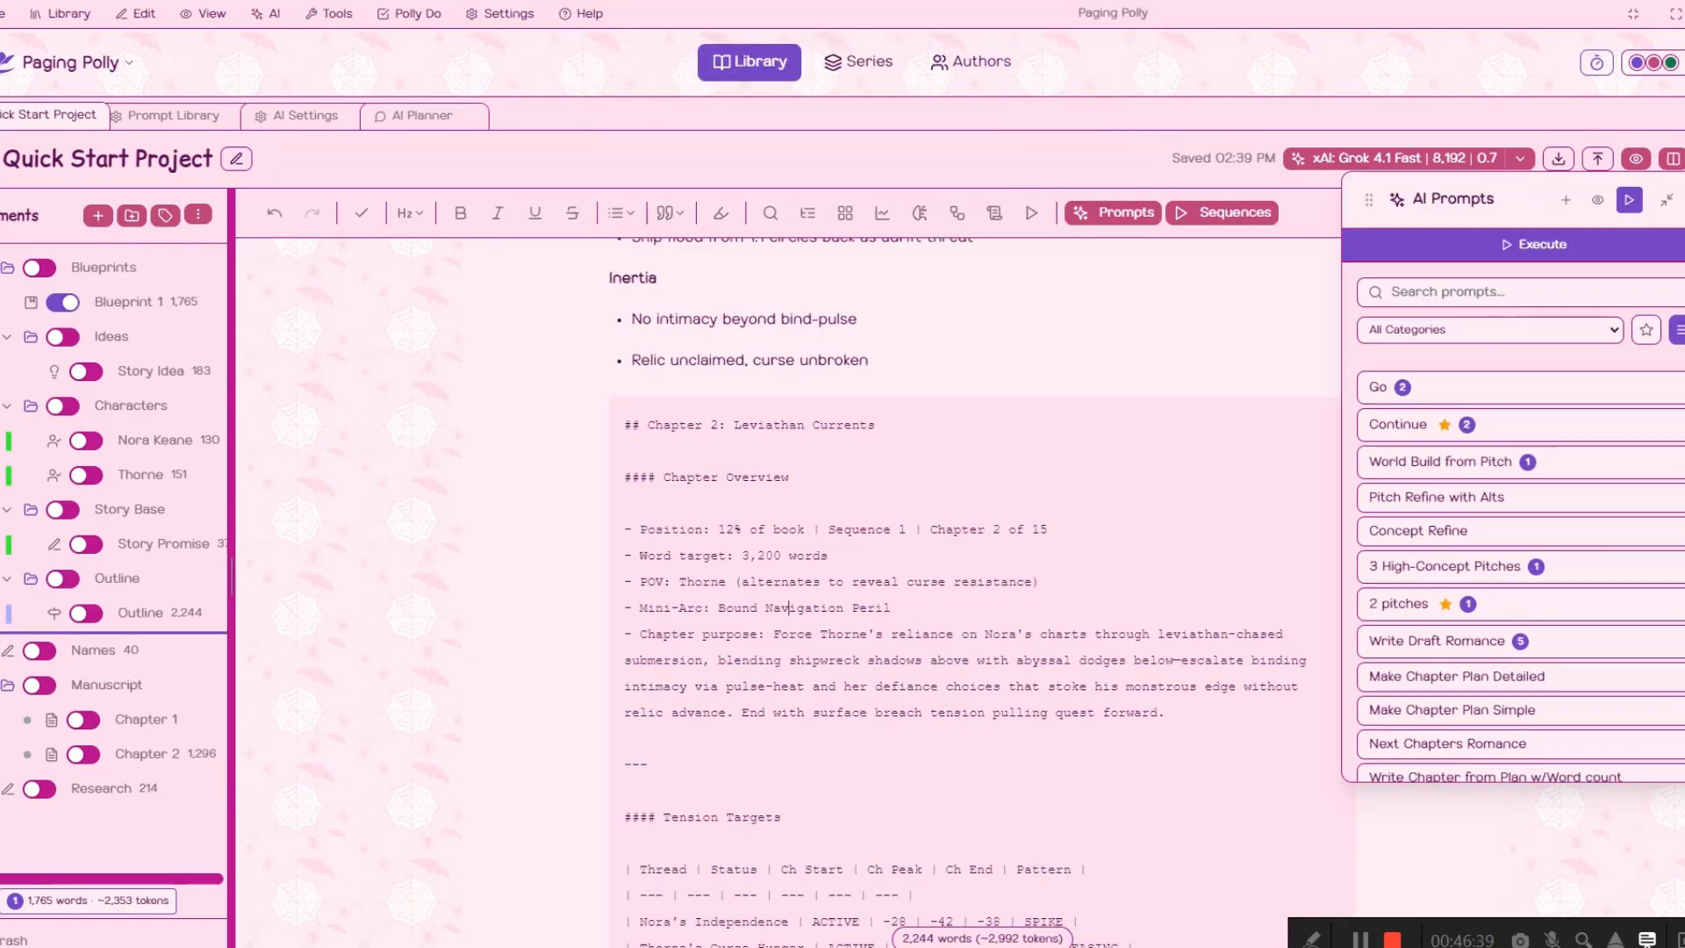
Look at the generated plans in Chapter 2 and reopen the Chapter 1 draft
left_click(148, 750)
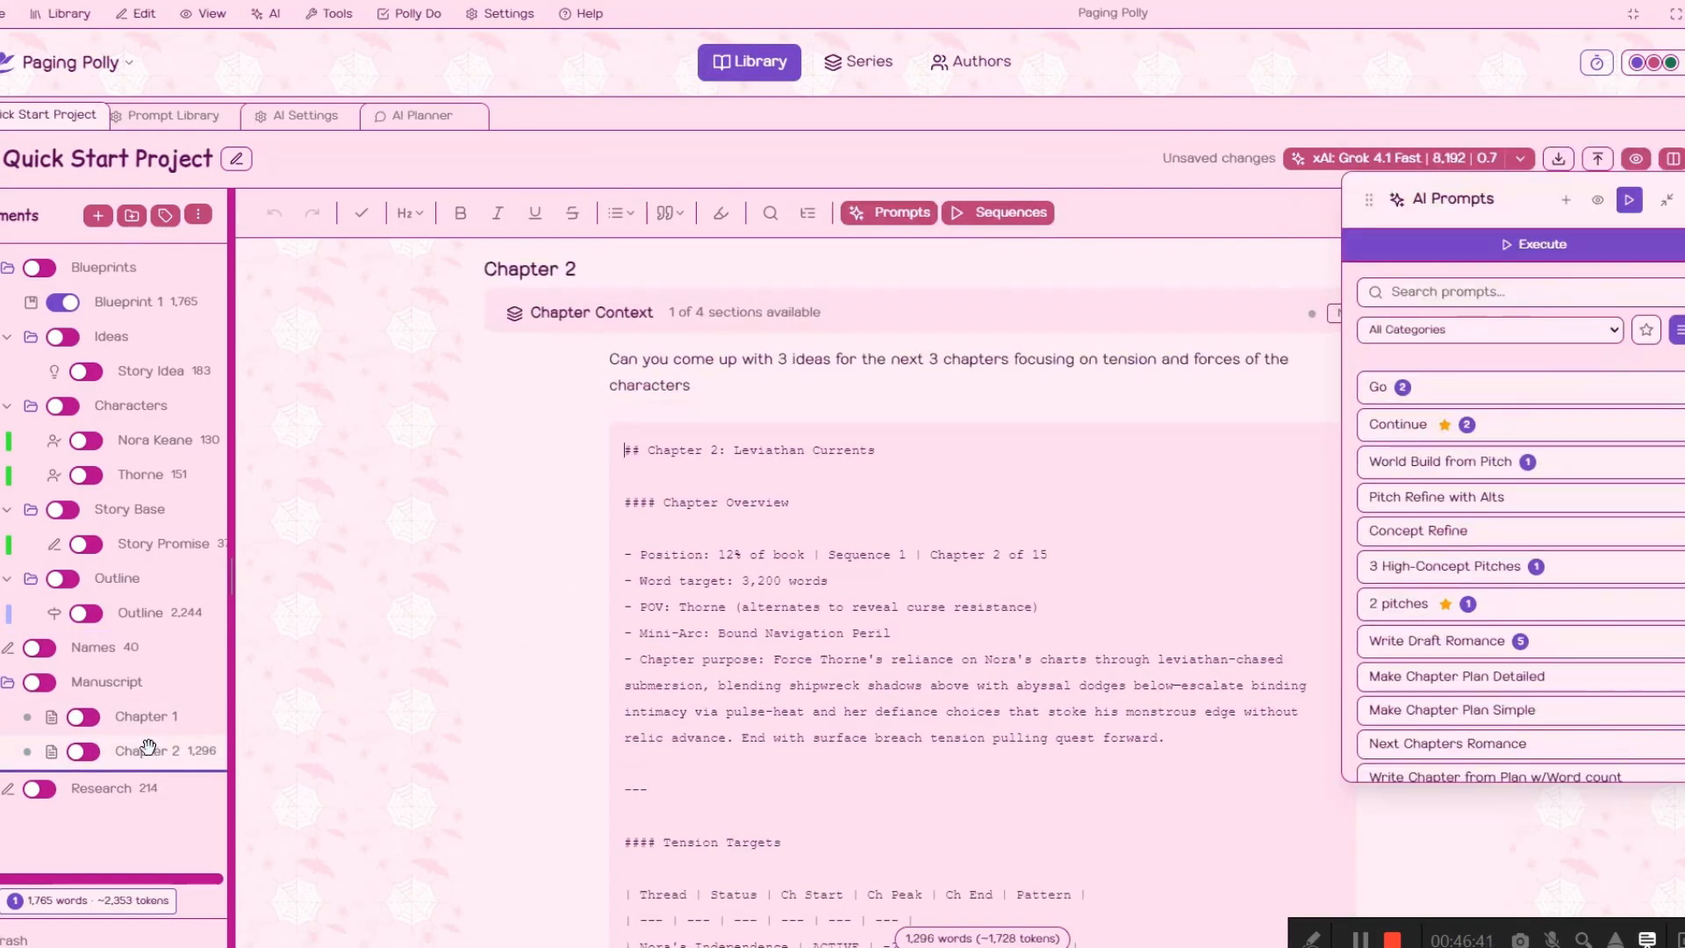
left_click(143, 719)
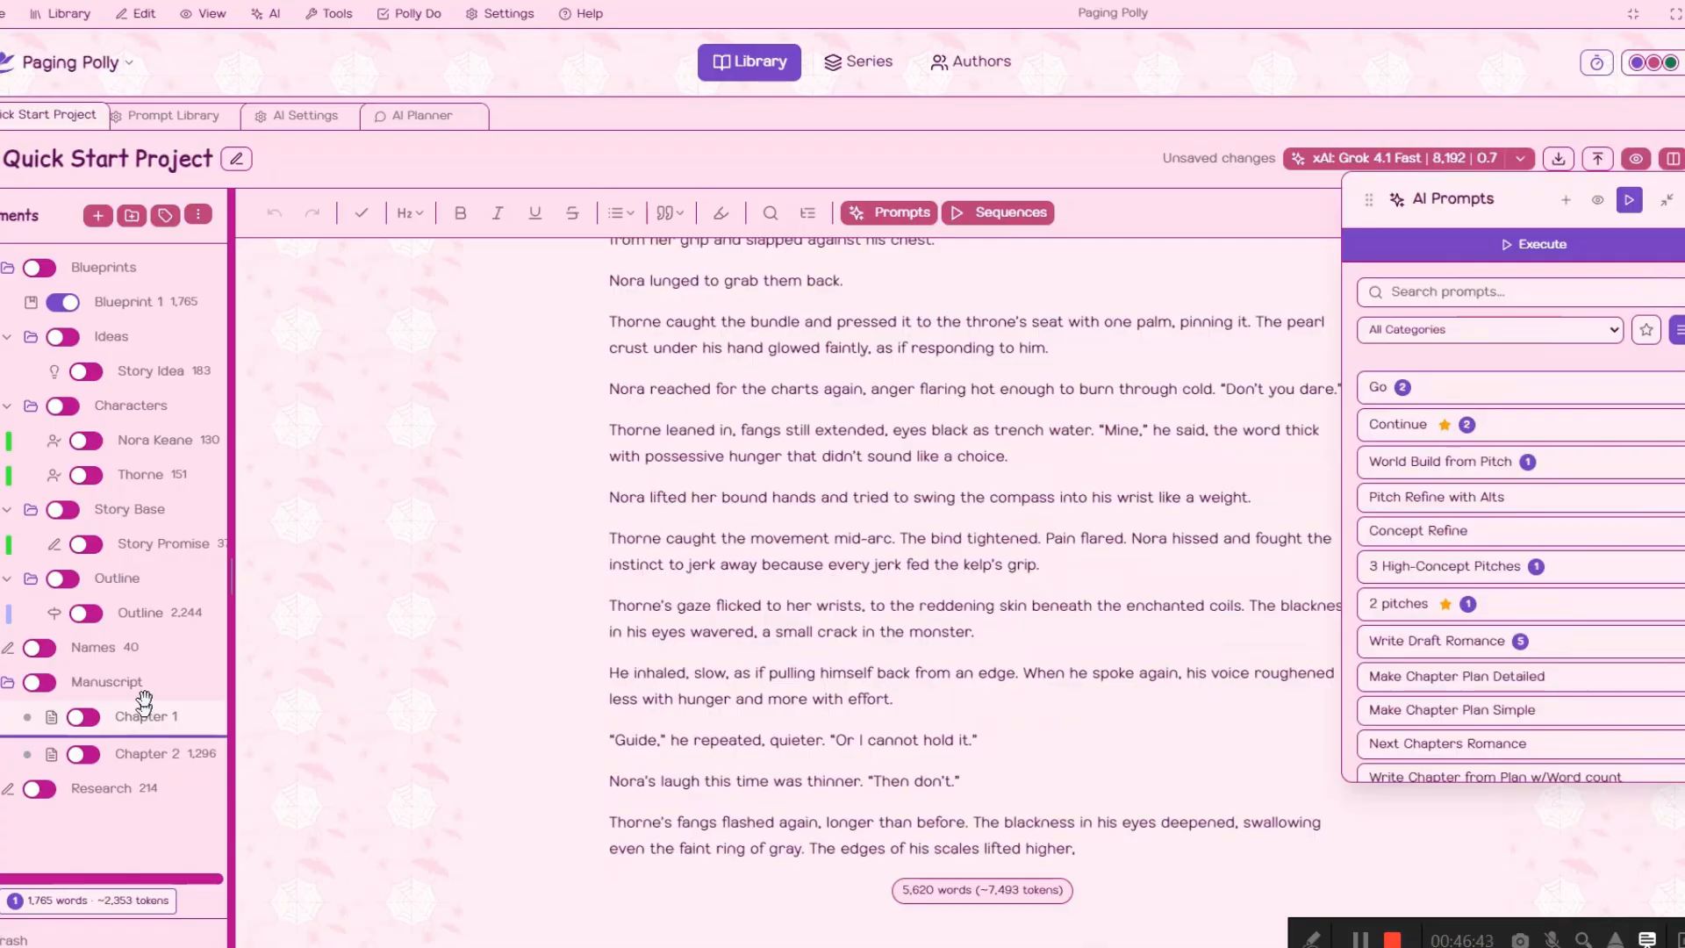